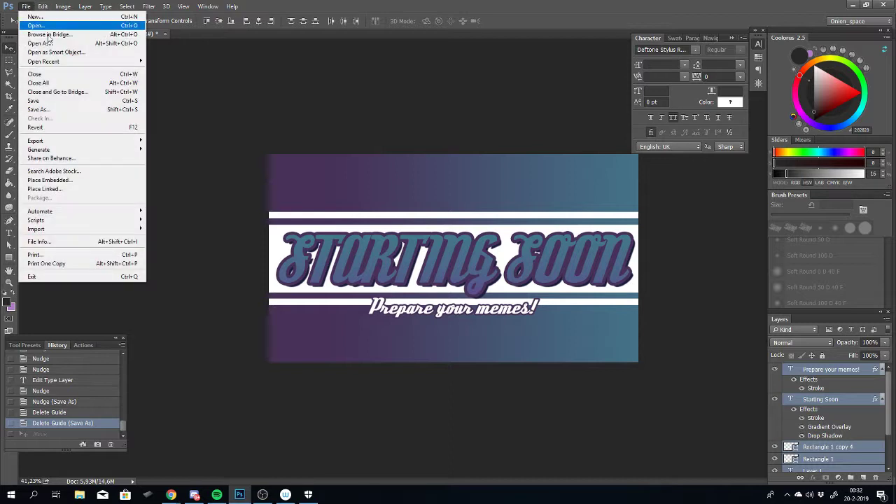
Open the recent file Inktober 2018 D2 Tranquil Color 23.psd and close Start Screen Stream 1.psd without saving
{"action": "mouse_move", "coordinate": [39, 61]}
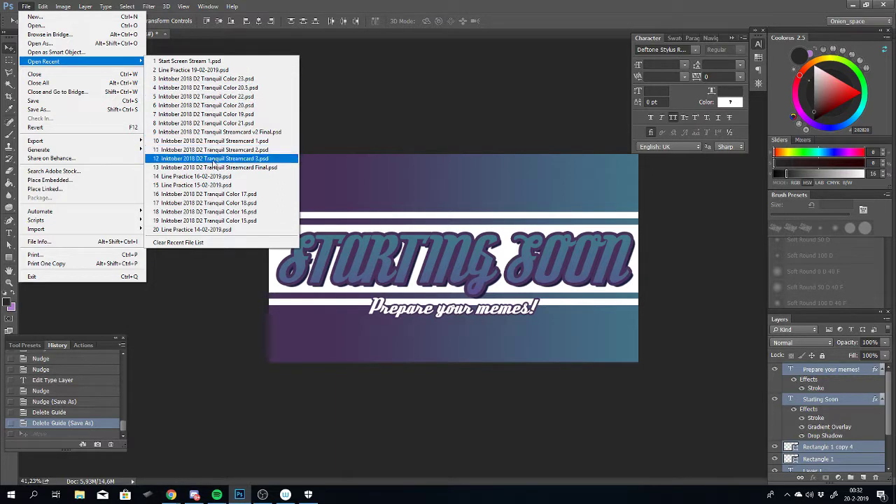
{"action": "left_click", "coordinate": [233, 79]}
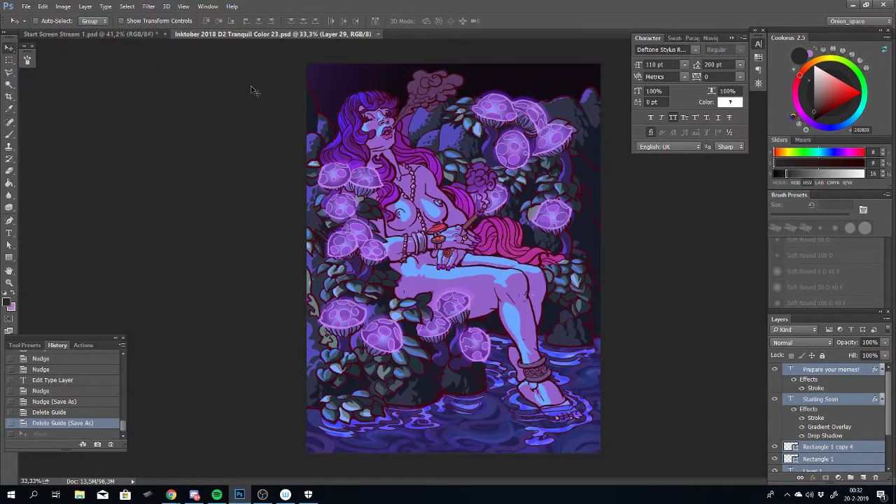
{"action": "left_click", "coordinate": [125, 32]}
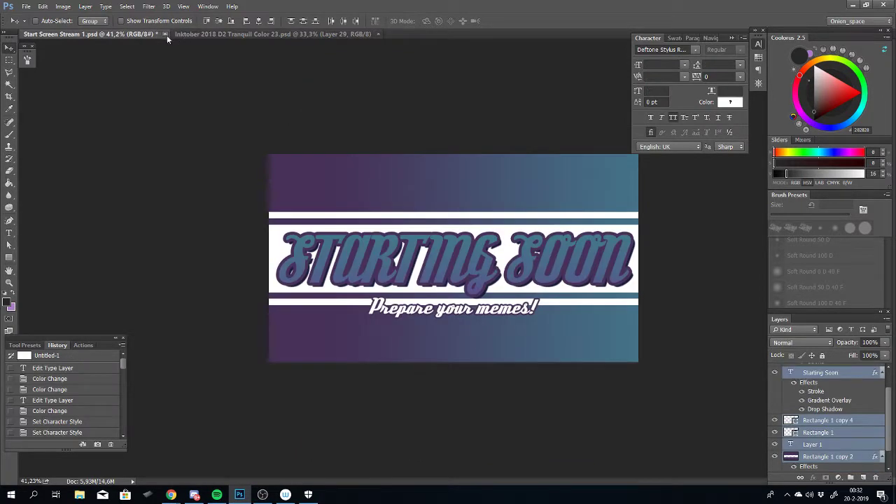
{"action": "left_click", "coordinate": [166, 33]}
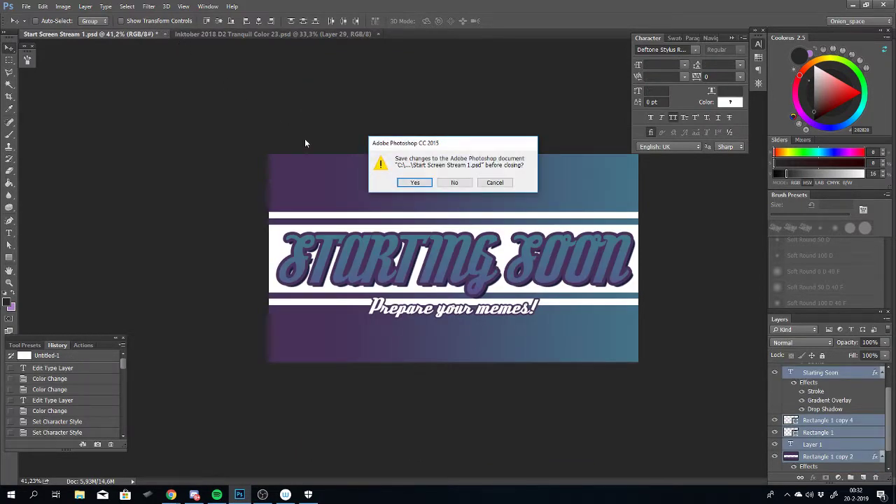
{"action": "left_click", "coordinate": [456, 183]}
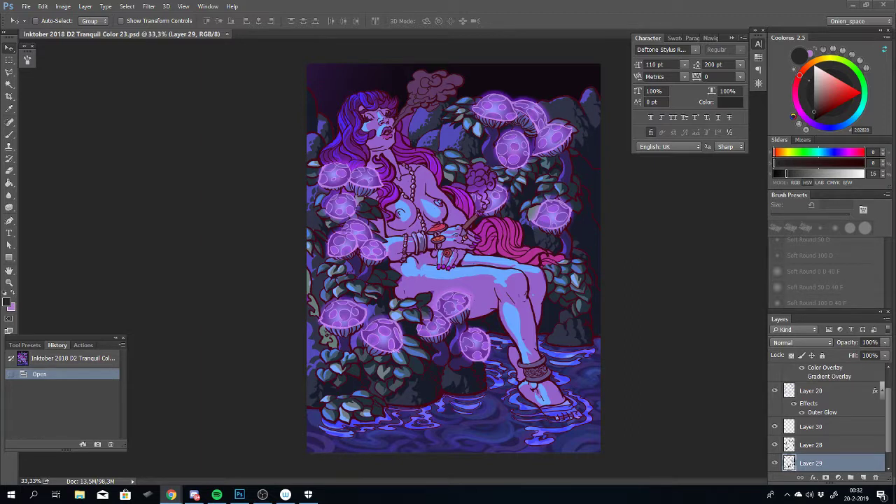
Hide and show Layer 2 and Layer 20 in turn to examine what each contributes to the illustration
{"action": "left_click", "coordinate": [200, 106]}
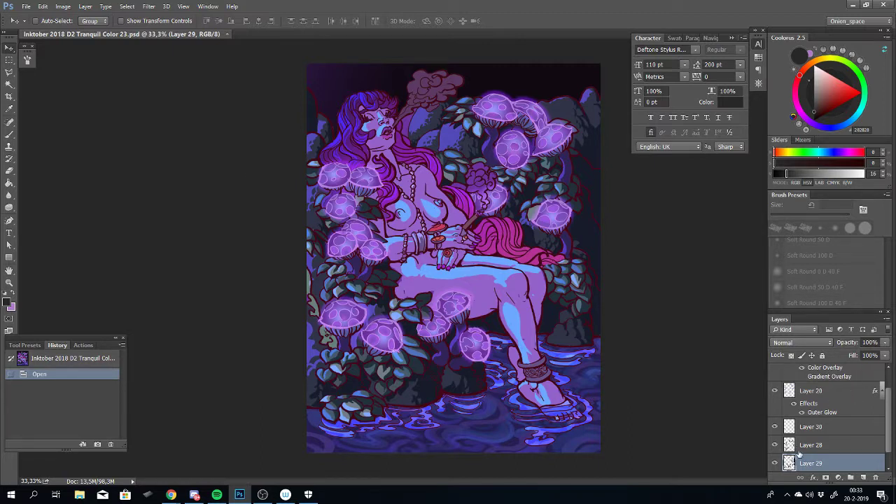
{"action": "left_click", "coordinate": [877, 443]}
{"action": "scroll", "coordinate": [891, 436], "scroll_direction": "up", "scroll_amount": 2}
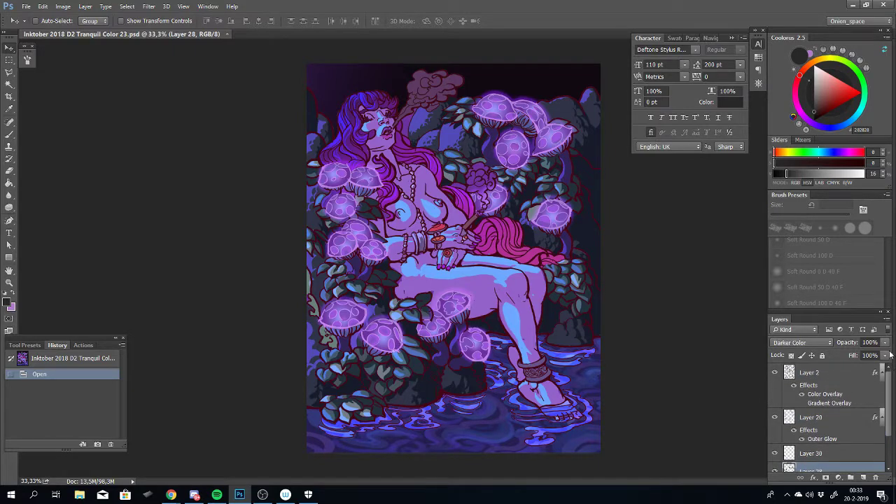
{"action": "left_click", "coordinate": [775, 373]}
{"action": "left_click", "coordinate": [775, 373]}
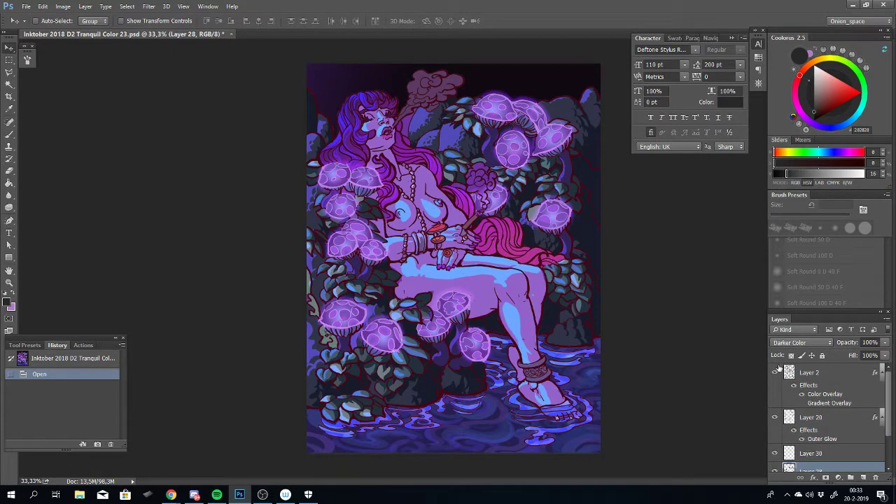
{"action": "left_click", "coordinate": [775, 418]}
{"action": "left_click", "coordinate": [774, 418]}
{"action": "left_click_drag", "start_coordinate": [889, 396], "coordinate": [888, 431]}
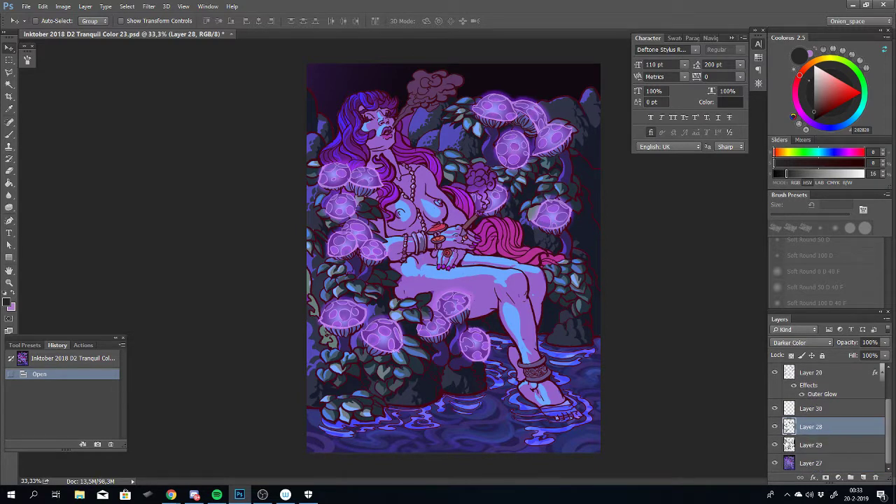
Select Layer 29, and hide and show Layers 29 and 27 in turn to compare their contents
{"action": "left_click", "coordinate": [810, 444]}
{"action": "left_click", "coordinate": [774, 444]}
{"action": "left_click", "coordinate": [774, 444]}
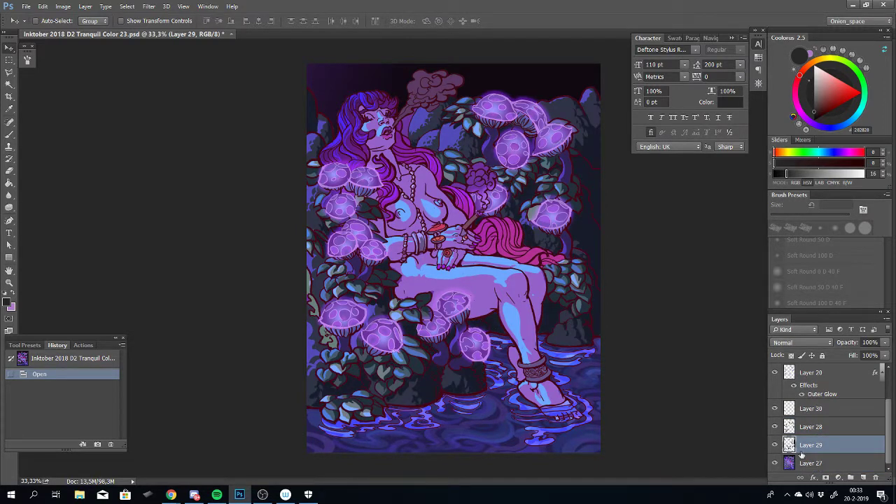
{"action": "left_click", "coordinate": [774, 463]}
{"action": "left_click", "coordinate": [774, 463]}
{"action": "left_click", "coordinate": [775, 447]}
{"action": "left_click", "coordinate": [775, 446]}
Switch to the Brush tool with Layer 29 as the active layer
{"action": "scroll", "coordinate": [723, 320], "scroll_direction": "up", "scroll_amount": 2}
{"action": "mouse_move", "coordinate": [661, 313]}
{"action": "left_mouse_down"}
{"action": "mouse_move", "coordinate": [710, 370]}
{"action": "mouse_move", "coordinate": [682, 372]}
{"action": "mouse_move", "coordinate": [732, 282]}
{"action": "mouse_move", "coordinate": [700, 324]}
{"action": "mouse_move", "coordinate": [679, 293]}
{"action": "mouse_move", "coordinate": [694, 331]}
{"action": "left_mouse_up"}
{"action": "key", "text": "b"}
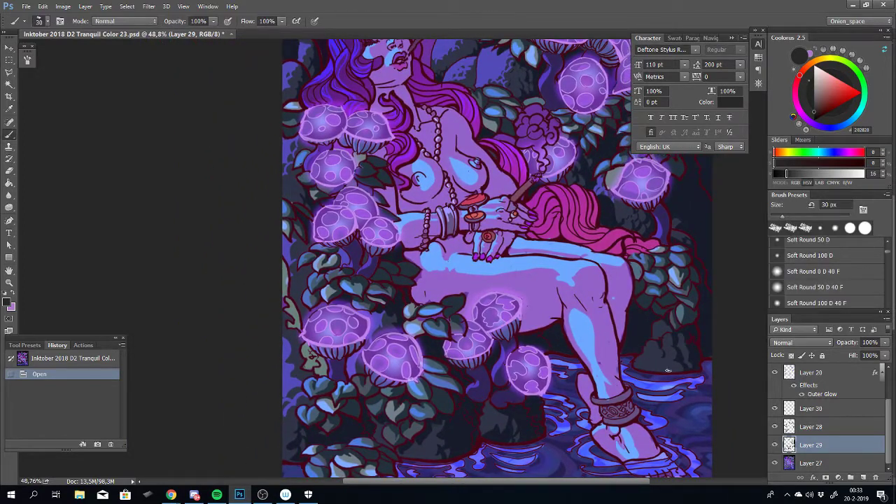
Check the line art on Layer 2 and the glow on Layer 20 by hiding and showing each layer
{"action": "left_click_drag", "start_coordinate": [638, 342], "coordinate": [631, 234]}
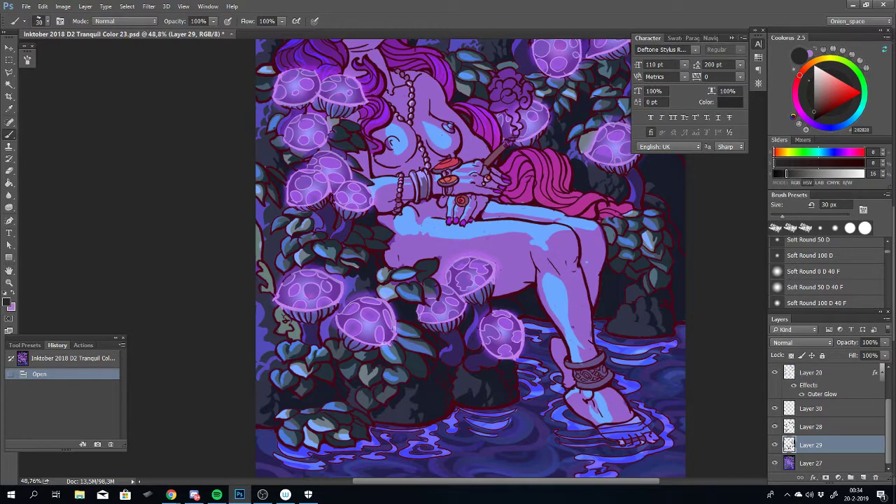
{"action": "left_click_drag", "start_coordinate": [888, 417], "coordinate": [889, 377]}
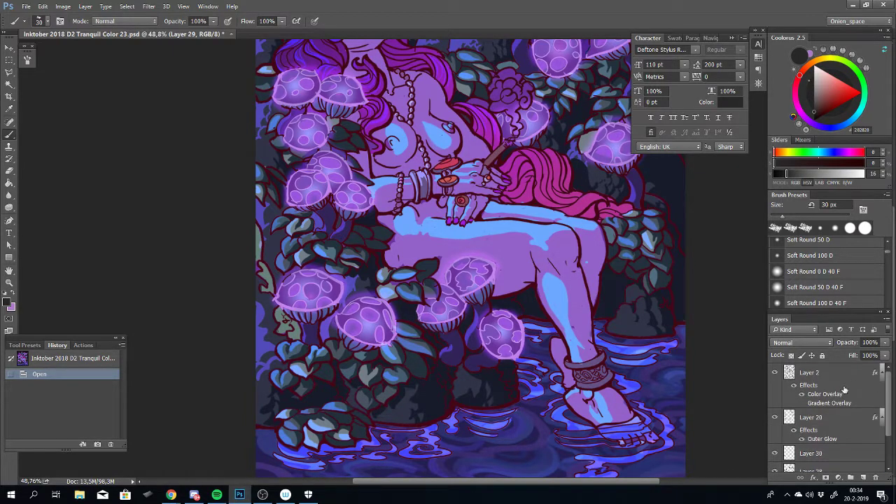
{"action": "left_click", "coordinate": [774, 372]}
{"action": "left_click", "coordinate": [774, 373]}
{"action": "left_click", "coordinate": [774, 417]}
{"action": "left_click", "coordinate": [774, 417]}
{"action": "left_click_drag", "start_coordinate": [704, 271], "coordinate": [706, 238]}
{"action": "scroll", "coordinate": [883, 420], "scroll_direction": "down", "scroll_amount": 2}
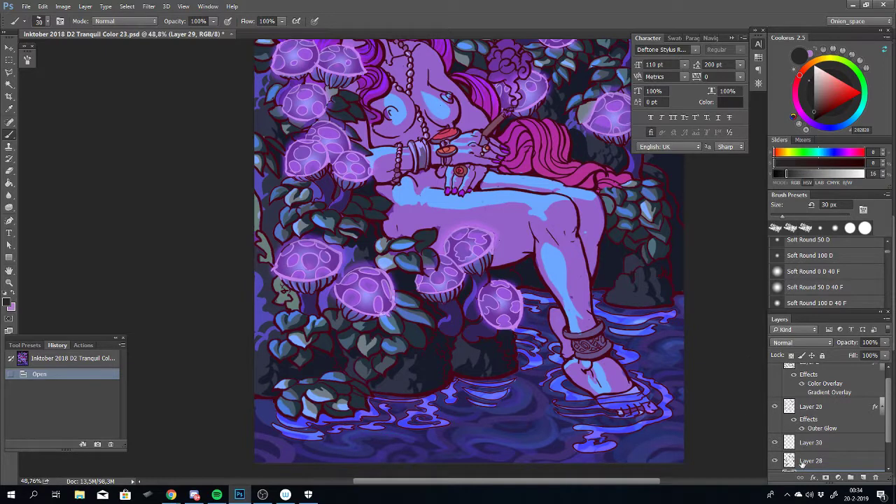
Hide and show Layer 28 and Layer 29 in turn to examine the shading each one holds
{"action": "left_click_drag", "start_coordinate": [888, 409], "coordinate": [883, 451]}
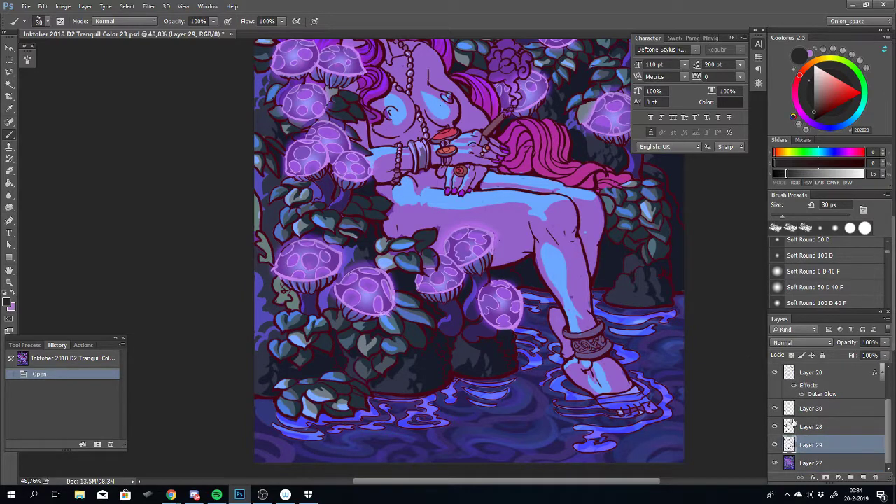
{"action": "left_click", "coordinate": [775, 427]}
{"action": "left_click", "coordinate": [775, 427]}
{"action": "left_click", "coordinate": [775, 446]}
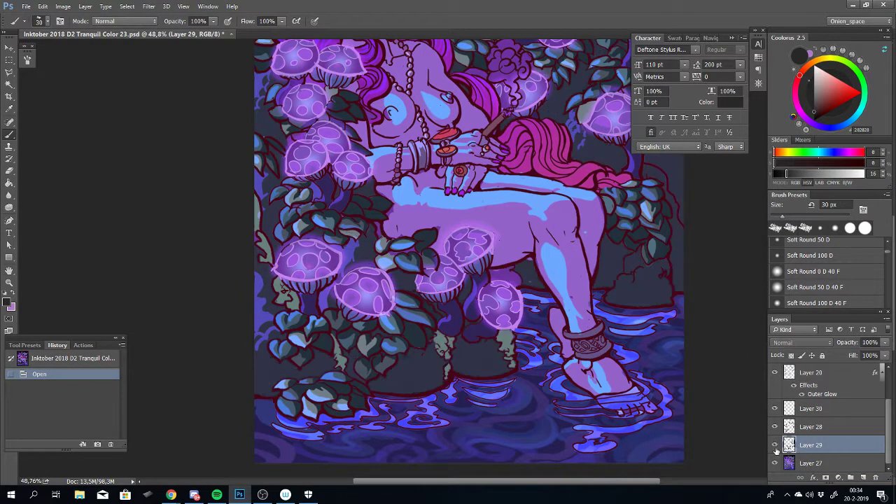
{"action": "left_click", "coordinate": [775, 446]}
{"action": "left_click", "coordinate": [774, 427]}
{"action": "left_click", "coordinate": [775, 431]}
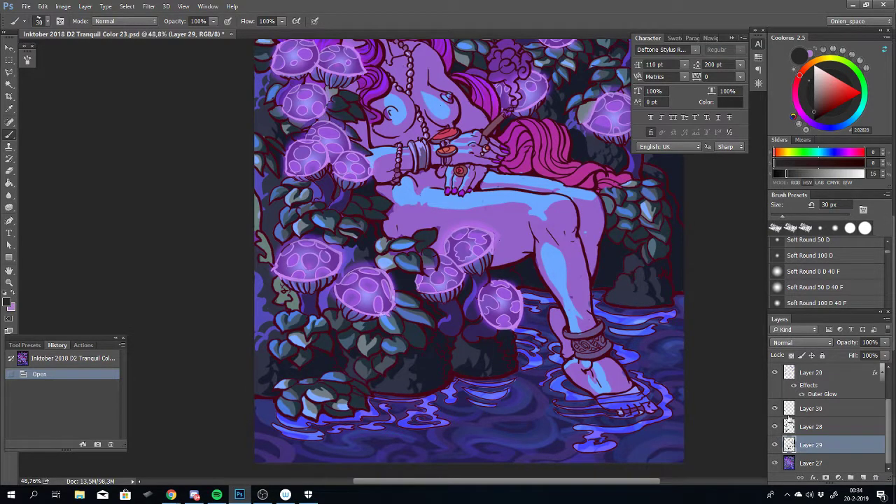
Hide and show Layer 30 repeatedly to find out what it adds to the picture
{"action": "left_click", "coordinate": [777, 408]}
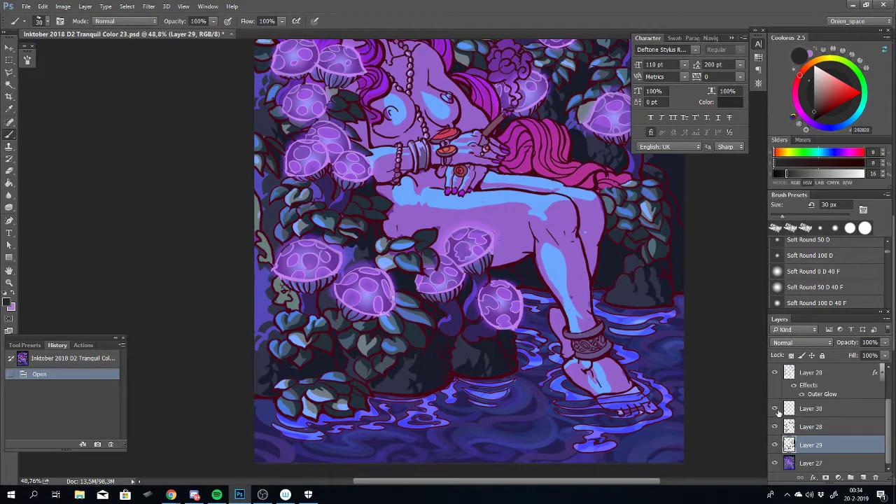
{"action": "left_click", "coordinate": [776, 408]}
{"action": "left_click", "coordinate": [777, 410]}
{"action": "left_click", "coordinate": [778, 411]}
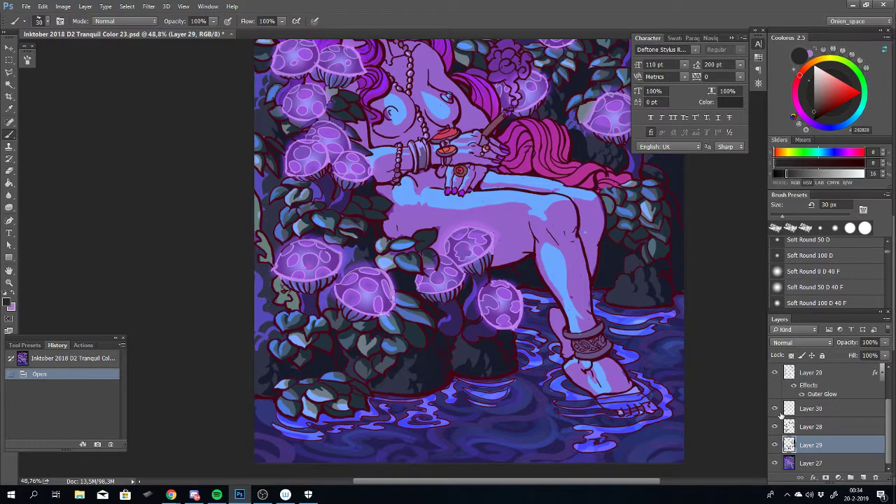
{"action": "left_click", "coordinate": [777, 411]}
{"action": "left_click", "coordinate": [777, 411]}
{"action": "left_click", "coordinate": [777, 412]}
{"action": "left_click", "coordinate": [779, 413]}
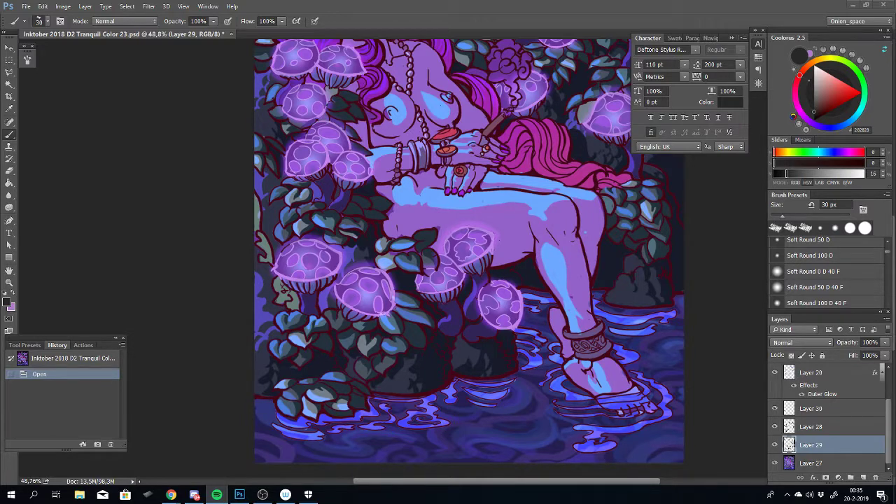
Return to the illustration and compare it with Layer 29 and Layer 27 hidden and shown
{"action": "key", "text": "alt+Tab"}
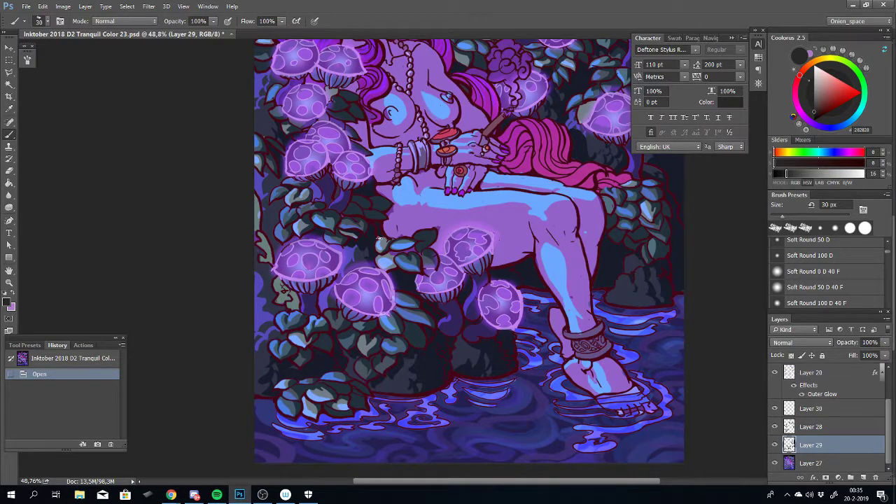
{"action": "left_click", "coordinate": [190, 183]}
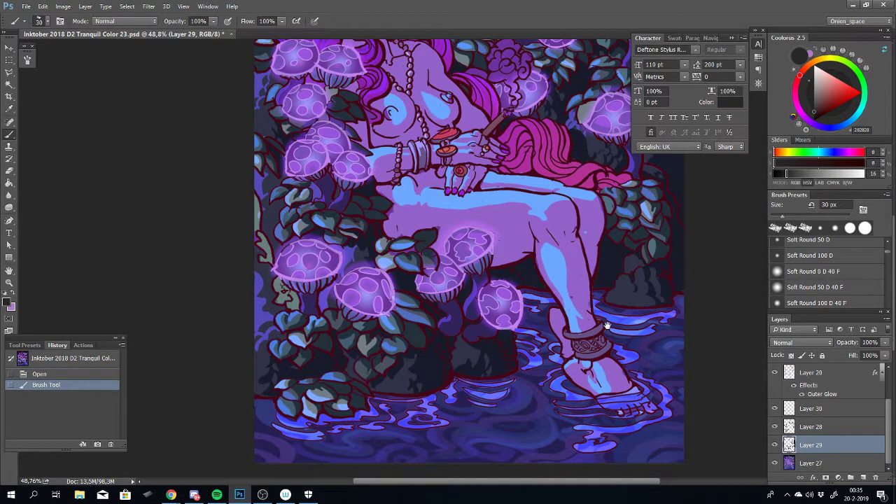
{"action": "left_click", "coordinate": [774, 445]}
{"action": "left_click", "coordinate": [775, 445]}
{"action": "left_click", "coordinate": [775, 463]}
{"action": "left_click", "coordinate": [775, 462]}
{"action": "left_click", "coordinate": [774, 446]}
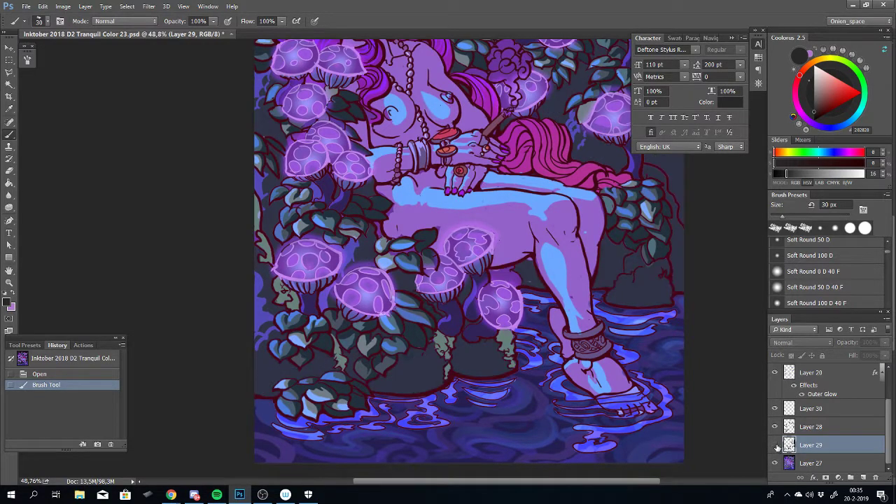
{"action": "left_click", "coordinate": [775, 446]}
{"action": "left_click", "coordinate": [776, 446]}
{"action": "left_click", "coordinate": [776, 447]}
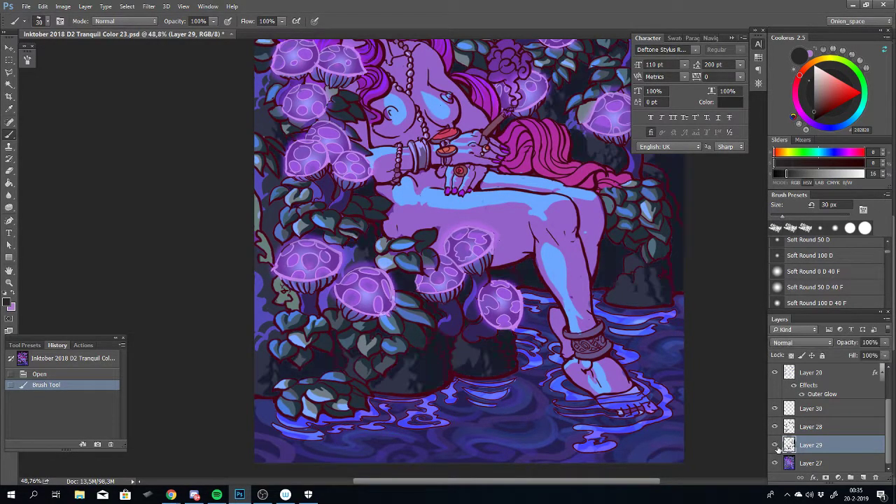
Check Layer 30 by hiding and showing it, and add a new empty layer directly above Layer 28
{"action": "left_click", "coordinate": [775, 410]}
{"action": "left_click", "coordinate": [775, 410]}
{"action": "left_click", "coordinate": [793, 428]}
{"action": "key", "text": "ctrl+shift+alt+n"}
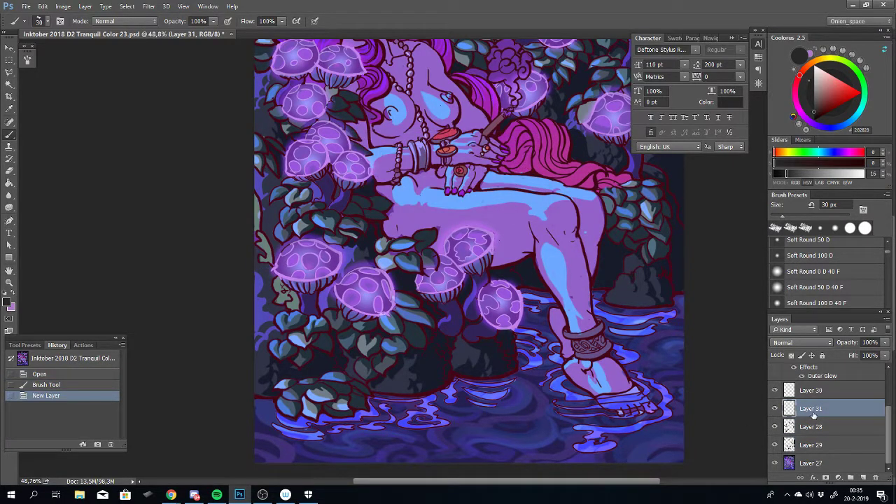
Hide and show the new layer above Layer 28 several times to check its place in the stack
{"action": "left_click_drag", "start_coordinate": [492, 223], "coordinate": [504, 326]}
{"action": "scroll", "coordinate": [500, 304], "scroll_direction": "down", "scroll_amount": 1}
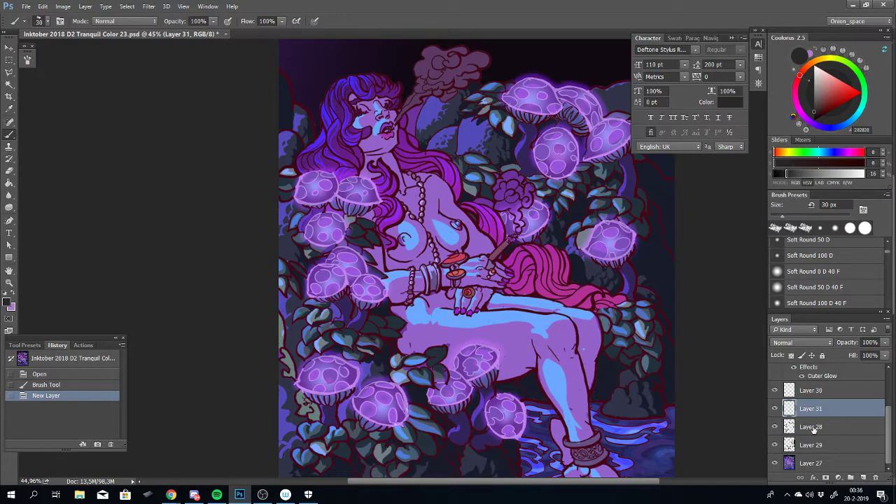
{"action": "left_click", "coordinate": [775, 409]}
{"action": "left_click", "coordinate": [775, 409]}
{"action": "left_click", "coordinate": [775, 408]}
{"action": "left_click", "coordinate": [775, 409]}
{"action": "left_click", "coordinate": [775, 409]}
{"action": "left_click", "coordinate": [776, 409]}
Inspect the illustration overall and up close around the mushrooms, rocks and water, comparing it with the new layer hidden and shown
{"action": "scroll", "coordinate": [588, 327], "scroll_direction": "up", "scroll_amount": 2}
{"action": "scroll", "coordinate": [556, 321], "scroll_direction": "down", "scroll_amount": 2}
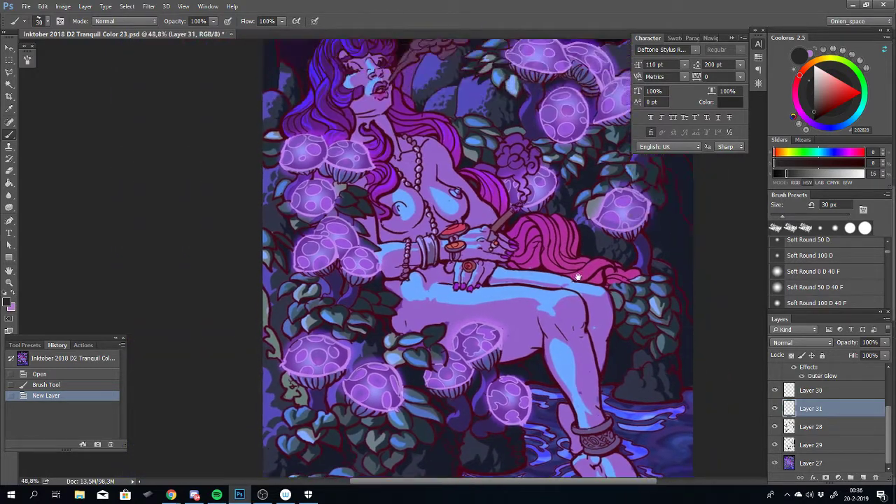
{"action": "left_click_drag", "start_coordinate": [578, 277], "coordinate": [572, 324]}
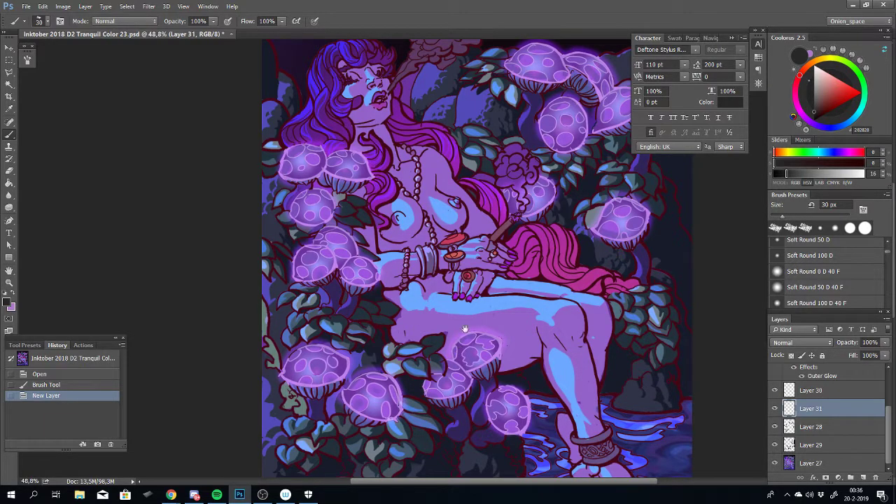
{"action": "left_click_drag", "start_coordinate": [465, 329], "coordinate": [486, 269]}
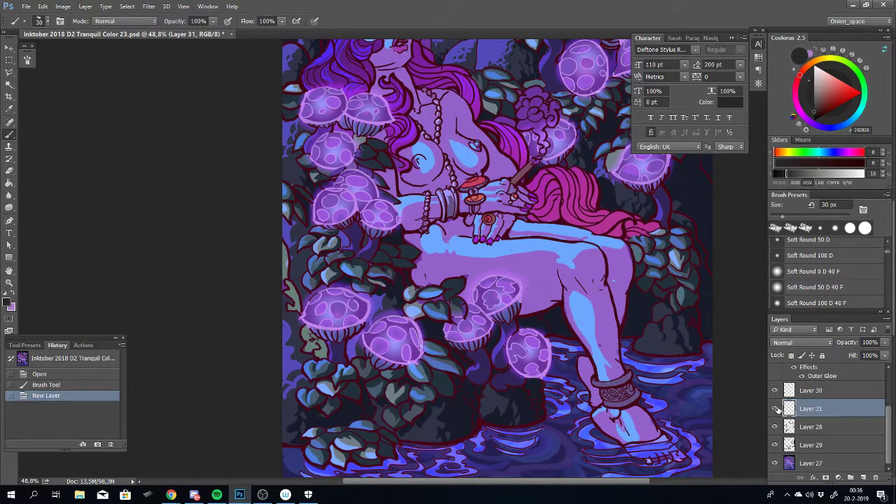
{"action": "left_click_drag", "start_coordinate": [441, 276], "coordinate": [465, 282]}
{"action": "left_click_drag", "start_coordinate": [443, 332], "coordinate": [487, 277]}
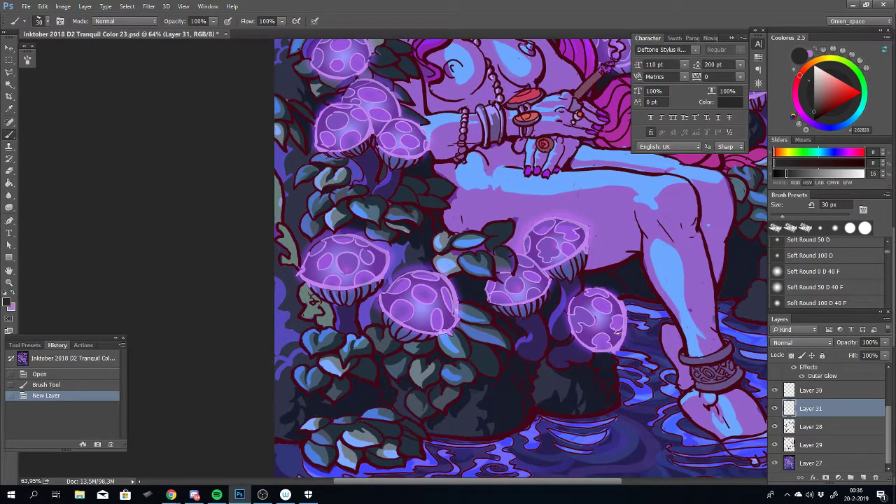
{"action": "scroll", "coordinate": [650, 338], "scroll_direction": "down", "scroll_amount": 2}
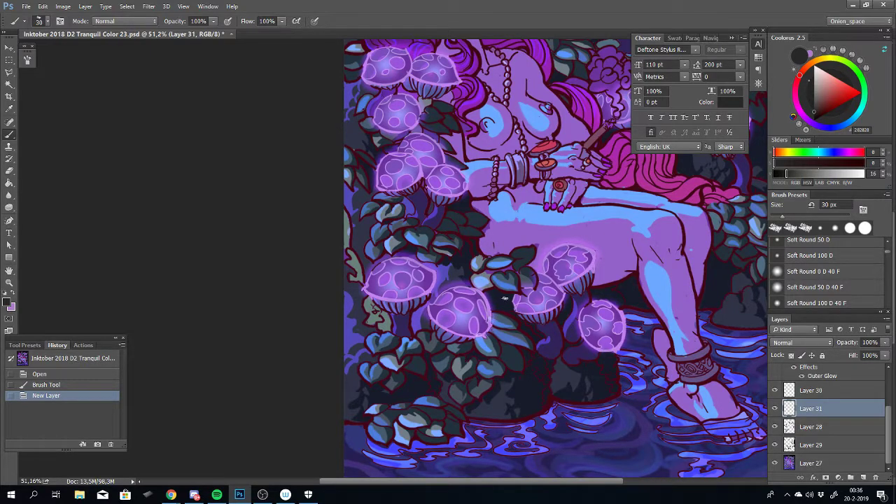
{"action": "scroll", "coordinate": [514, 270], "scroll_direction": "down", "scroll_amount": 3}
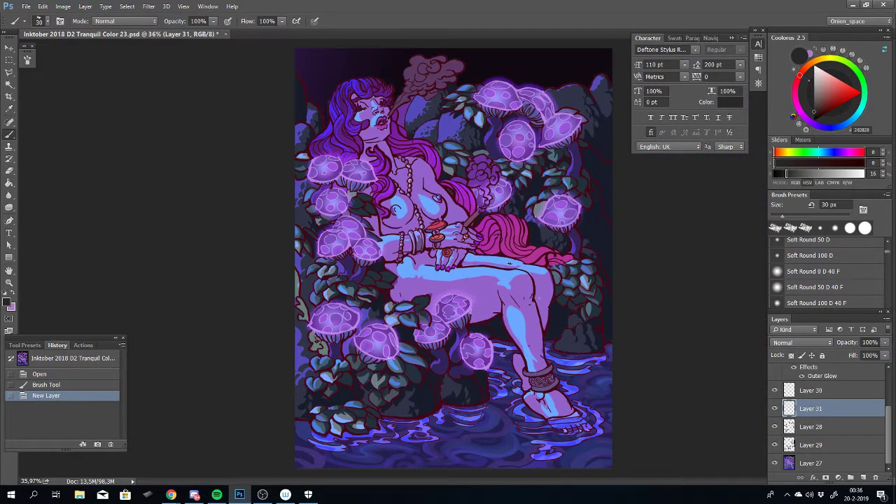
{"action": "scroll", "coordinate": [510, 263], "scroll_direction": "up", "scroll_amount": 3}
{"action": "scroll", "coordinate": [518, 249], "scroll_direction": "down", "scroll_amount": 1}
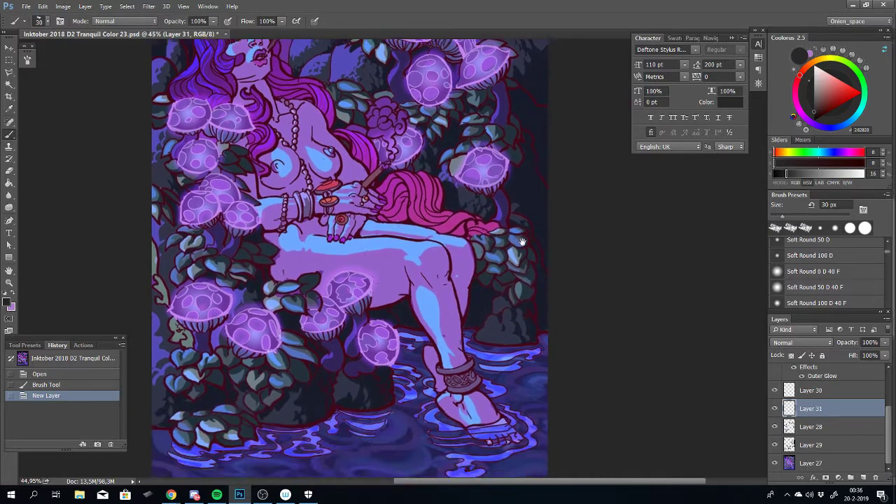
{"action": "mouse_move", "coordinate": [522, 241]}
{"action": "left_mouse_down"}
{"action": "mouse_move", "coordinate": [584, 233]}
{"action": "mouse_move", "coordinate": [624, 180]}
{"action": "mouse_move", "coordinate": [604, 296]}
{"action": "mouse_move", "coordinate": [633, 319]}
{"action": "left_mouse_up"}
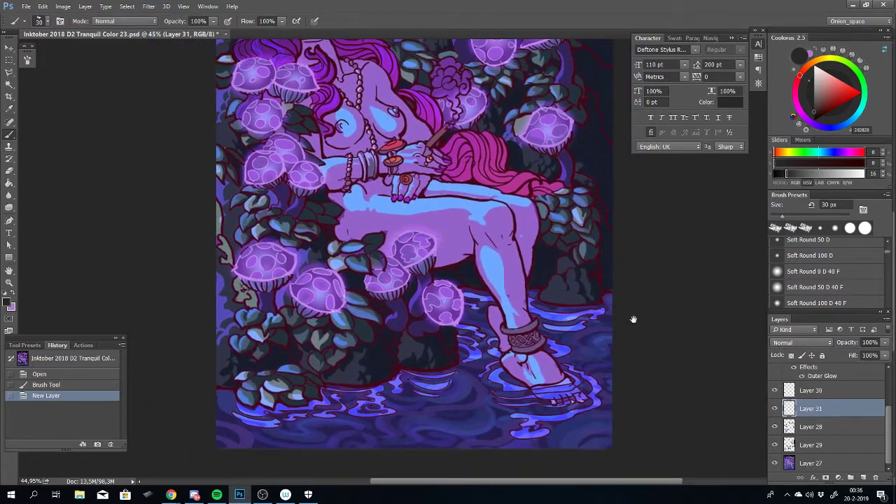
{"action": "left_click", "coordinate": [775, 409]}
{"action": "left_click", "coordinate": [775, 411]}
{"action": "mouse_move", "coordinate": [685, 278]}
{"action": "left_mouse_down"}
{"action": "mouse_move", "coordinate": [681, 290]}
{"action": "mouse_move", "coordinate": [692, 268]}
{"action": "mouse_move", "coordinate": [694, 282]}
{"action": "left_mouse_up"}
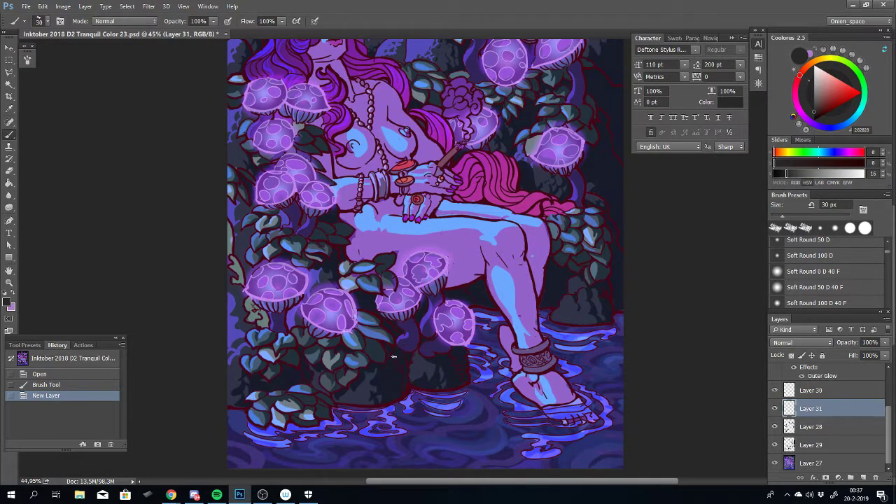
Compare the illustration with Layer 31 and Layer 30 each hidden and shown
{"action": "left_click", "coordinate": [775, 411]}
{"action": "left_click", "coordinate": [775, 412]}
{"action": "left_click", "coordinate": [775, 410]}
{"action": "left_click", "coordinate": [775, 410]}
{"action": "left_click", "coordinate": [775, 392]}
{"action": "left_click", "coordinate": [774, 392]}
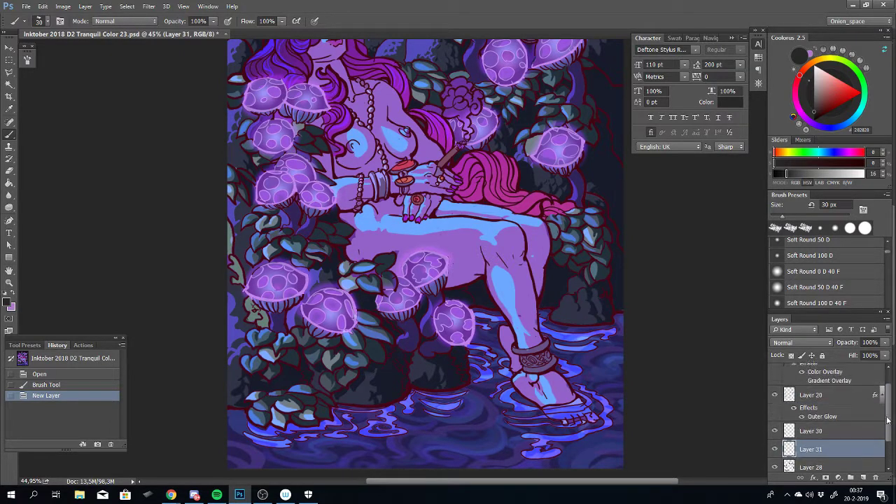
Check the line art on Layer 2 and the mushroom glow on Layer 20 by hiding and showing each layer
{"action": "scroll", "coordinate": [889, 441], "scroll_direction": "up", "scroll_amount": 3}
{"action": "left_click", "coordinate": [788, 376]}
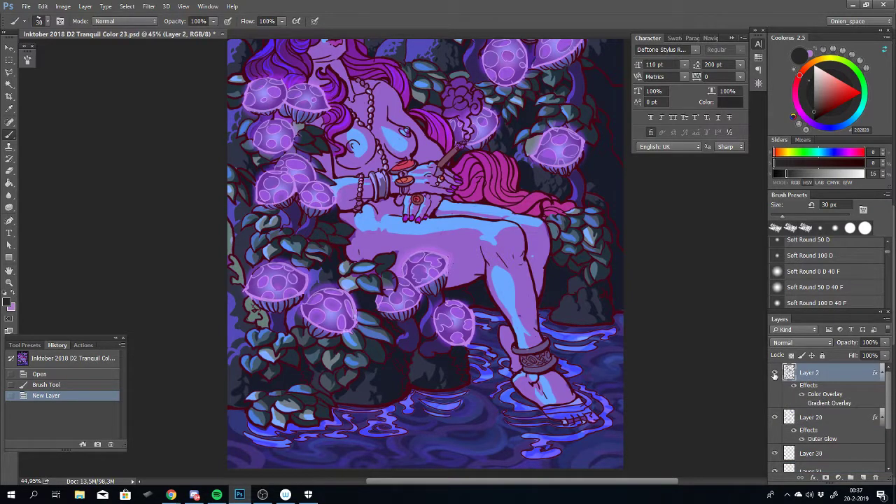
{"action": "left_click", "coordinate": [774, 373]}
{"action": "left_click", "coordinate": [775, 373]}
{"action": "left_click", "coordinate": [776, 418]}
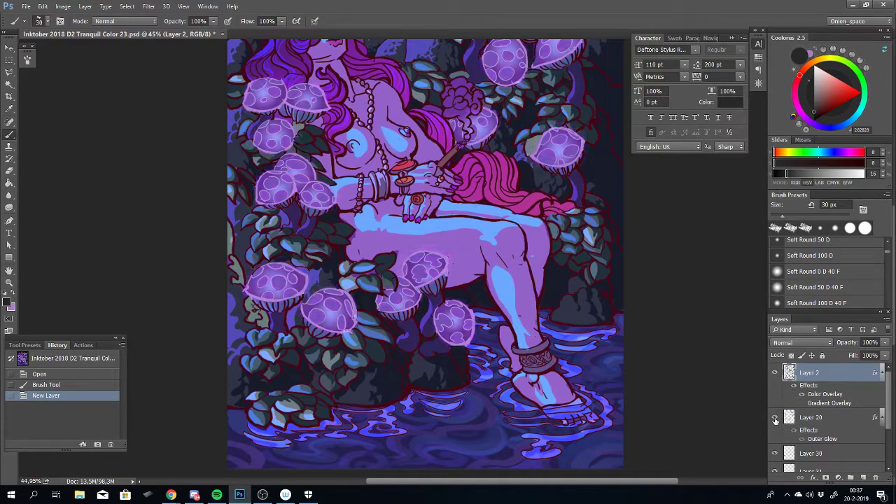
{"action": "left_click", "coordinate": [776, 417]}
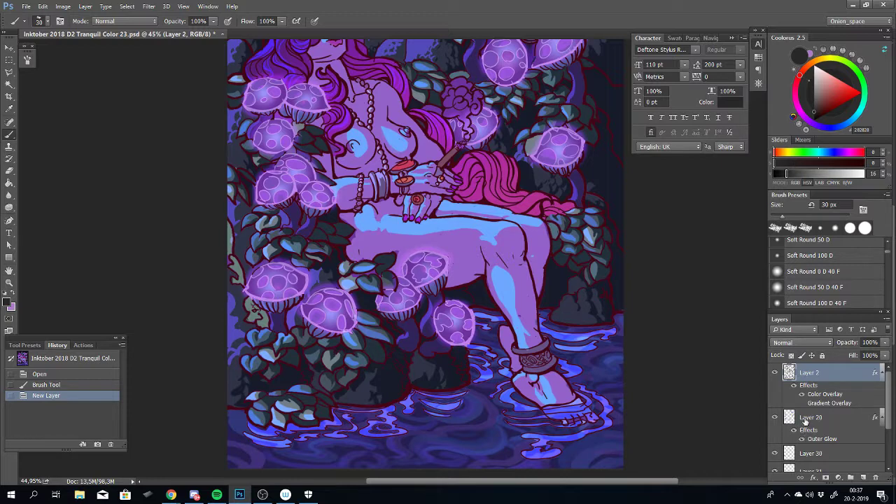
Go through Layer 20, Layer 30 and Layer 29, hiding and showing the last two to check their content
{"action": "left_click", "coordinate": [805, 424]}
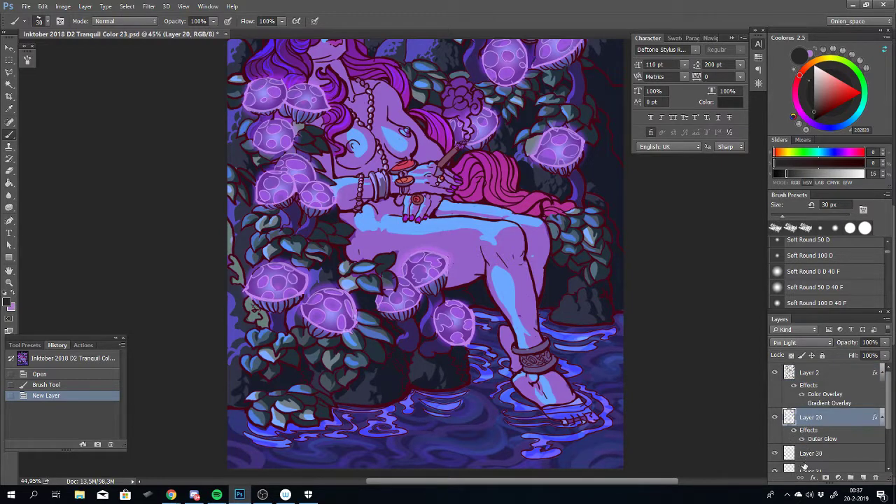
{"action": "left_click", "coordinate": [795, 454]}
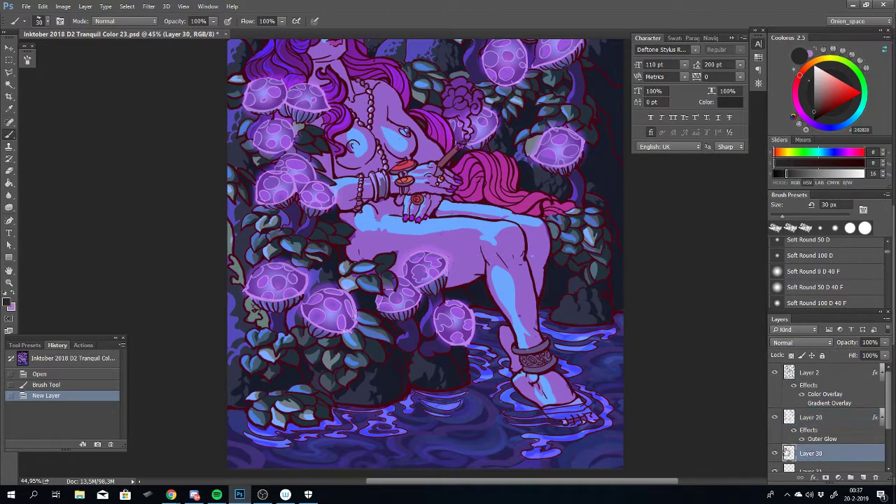
{"action": "left_click", "coordinate": [775, 453]}
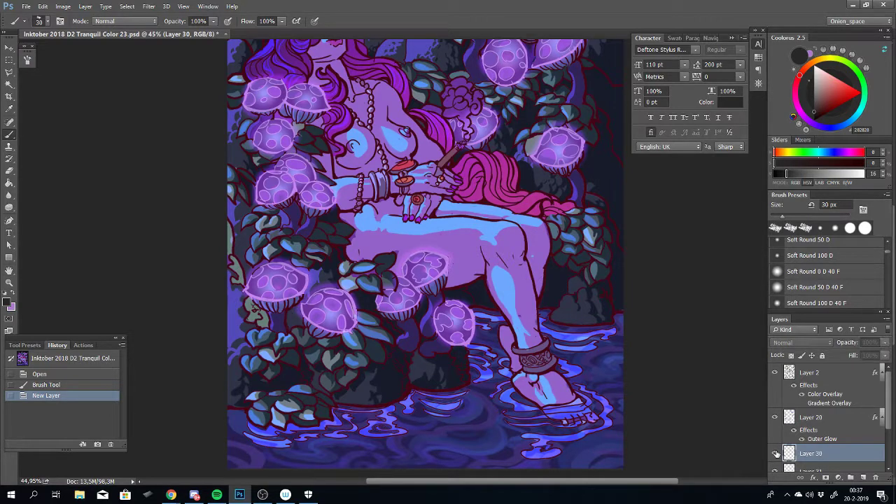
{"action": "left_click", "coordinate": [775, 453]}
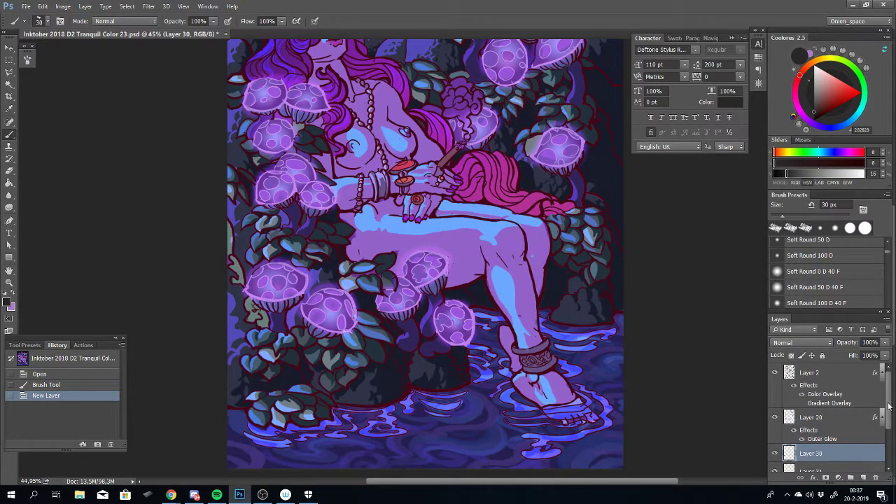
{"action": "left_click_drag", "start_coordinate": [890, 407], "coordinate": [879, 435]}
{"action": "scroll", "coordinate": [879, 434], "scroll_direction": "down", "scroll_amount": 1}
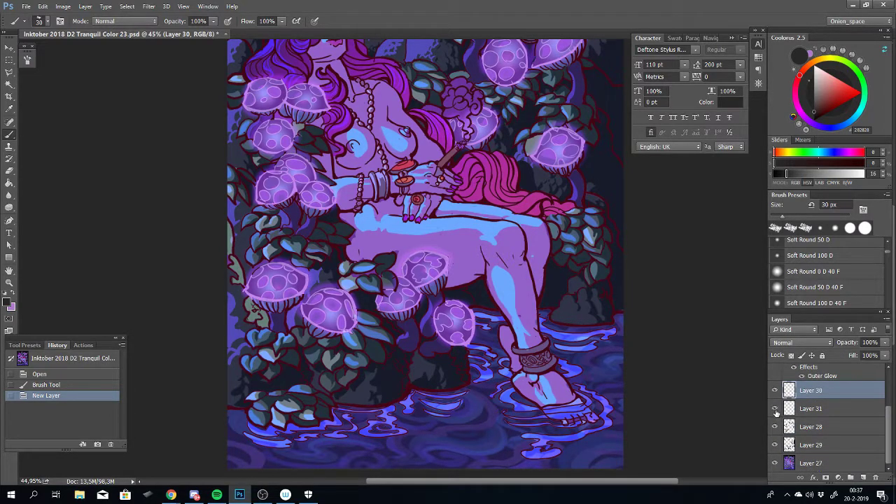
{"action": "left_click", "coordinate": [774, 445]}
{"action": "left_click", "coordinate": [775, 446]}
Start a Replace Color adjustment on Layer 27, sample the grey tone of the lower rocks and set the fuzziness to 32
{"action": "left_click_drag", "start_coordinate": [533, 280], "coordinate": [564, 371]}
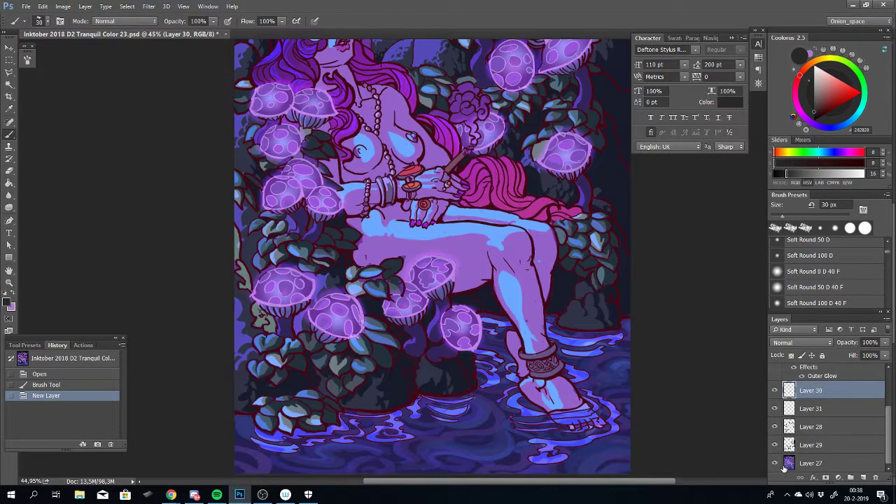
{"action": "left_click", "coordinate": [781, 463]}
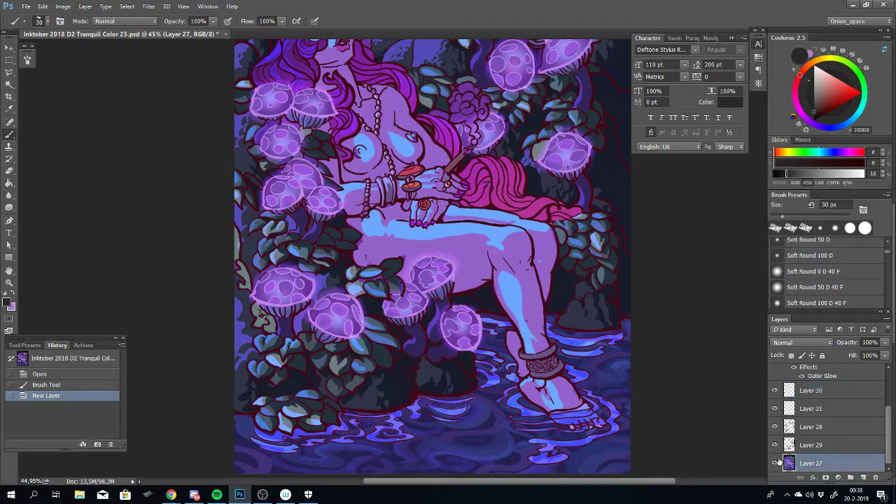
{"action": "key", "text": "ctrl+shift+r"}
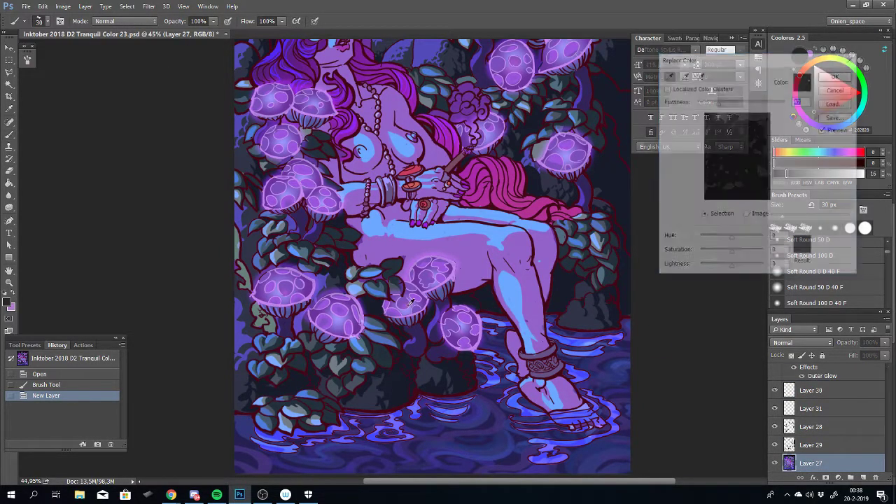
{"action": "left_click", "coordinate": [373, 397]}
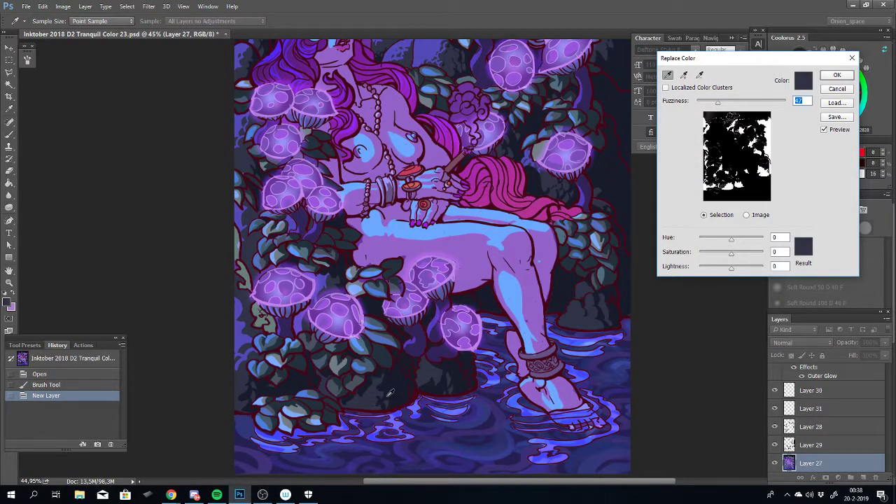
{"action": "left_click_drag", "start_coordinate": [717, 103], "coordinate": [711, 105]}
Set the rocks' replacement colour to hue +1, saturation +37 and lightness +9
{"action": "mouse_move", "coordinate": [732, 240]}
{"action": "left_mouse_down"}
{"action": "mouse_move", "coordinate": [756, 239]}
{"action": "mouse_move", "coordinate": [744, 239]}
{"action": "left_mouse_up"}
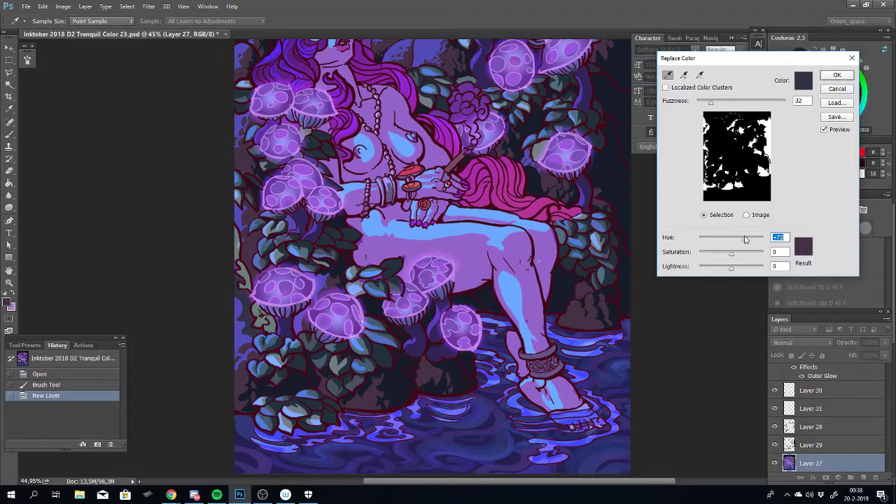
{"action": "mouse_move", "coordinate": [745, 239]}
{"action": "left_mouse_down"}
{"action": "mouse_move", "coordinate": [694, 240]}
{"action": "mouse_move", "coordinate": [783, 238]}
{"action": "mouse_move", "coordinate": [732, 242]}
{"action": "left_mouse_up"}
{"action": "left_click", "coordinate": [748, 254]}
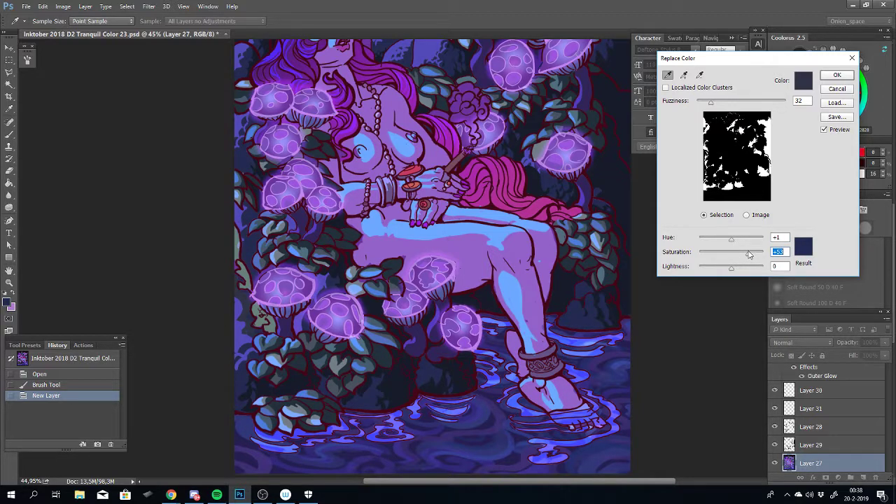
{"action": "left_click_drag", "start_coordinate": [748, 254], "coordinate": [747, 254]}
{"action": "left_click_drag", "start_coordinate": [748, 254], "coordinate": [734, 270]}
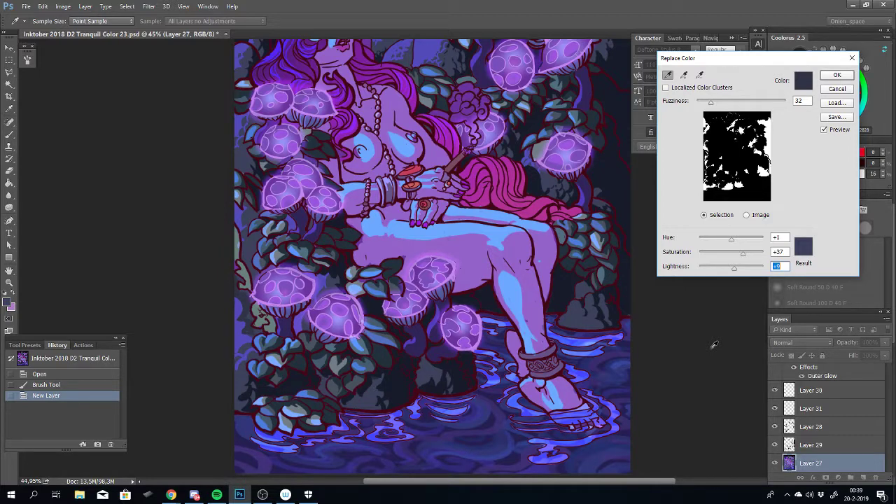
Fine-tune the replacement colour against the original rocks, setting lightness to +4 and saturation to +46
{"action": "left_click_drag", "start_coordinate": [732, 269], "coordinate": [736, 271]}
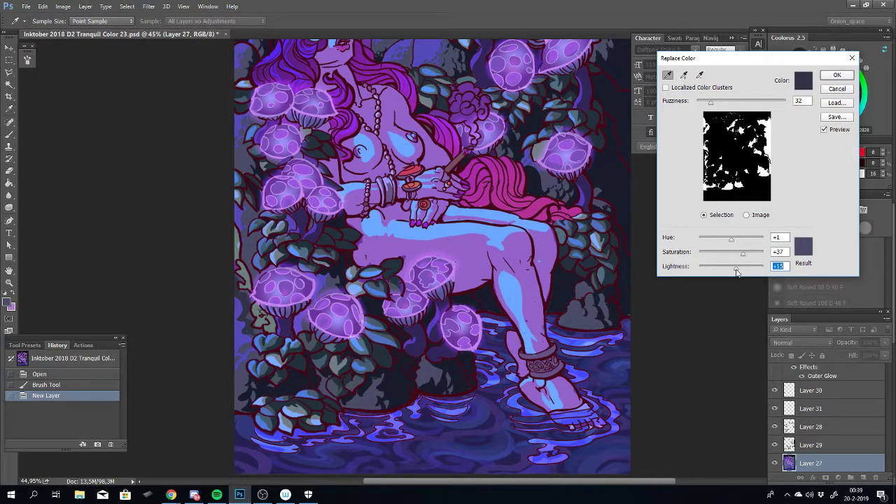
{"action": "left_click_drag", "start_coordinate": [736, 271], "coordinate": [731, 272]}
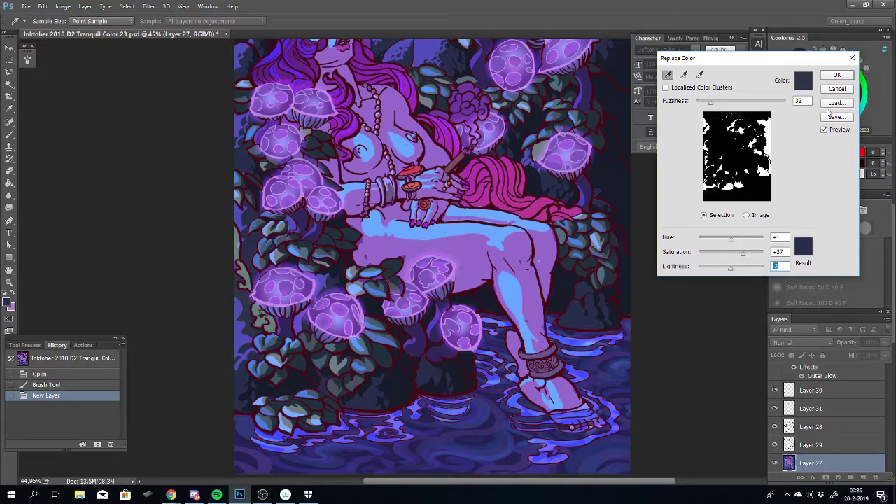
{"action": "left_click", "coordinate": [828, 131]}
{"action": "left_click_drag", "start_coordinate": [731, 269], "coordinate": [732, 272]}
{"action": "left_click", "coordinate": [826, 131]}
{"action": "left_click", "coordinate": [824, 130]}
{"action": "left_click_drag", "start_coordinate": [733, 267], "coordinate": [733, 272]}
{"action": "mouse_move", "coordinate": [734, 272]}
{"action": "left_mouse_down"}
{"action": "mouse_move", "coordinate": [735, 256]}
{"action": "mouse_move", "coordinate": [746, 260]}
{"action": "left_mouse_up"}
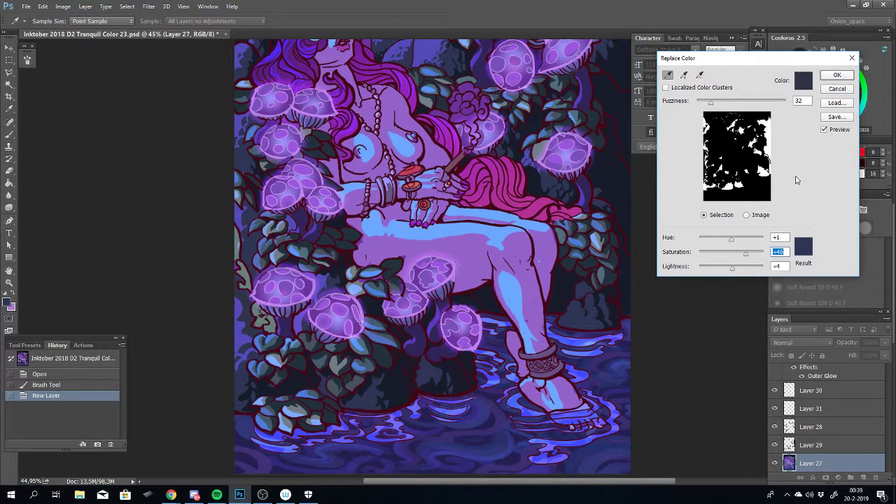
Compare the recoloured rocks with the original in the preview and apply the colour replacement
{"action": "left_click", "coordinate": [824, 131]}
{"action": "left_click", "coordinate": [824, 130]}
{"action": "left_click", "coordinate": [823, 130]}
{"action": "left_click", "coordinate": [843, 76]}
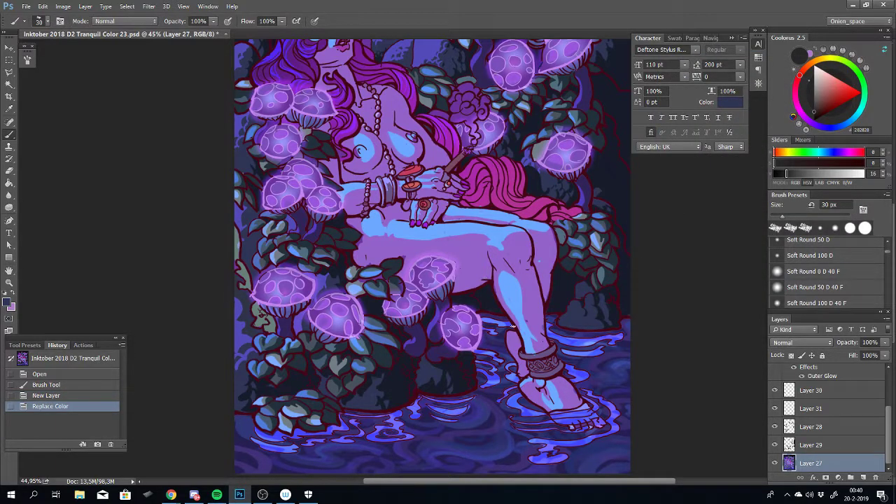
Inspect the whole recoloured illustration and compare it with Layer 29 hidden and shown
{"action": "scroll", "coordinate": [515, 325], "scroll_direction": "down", "scroll_amount": 7}
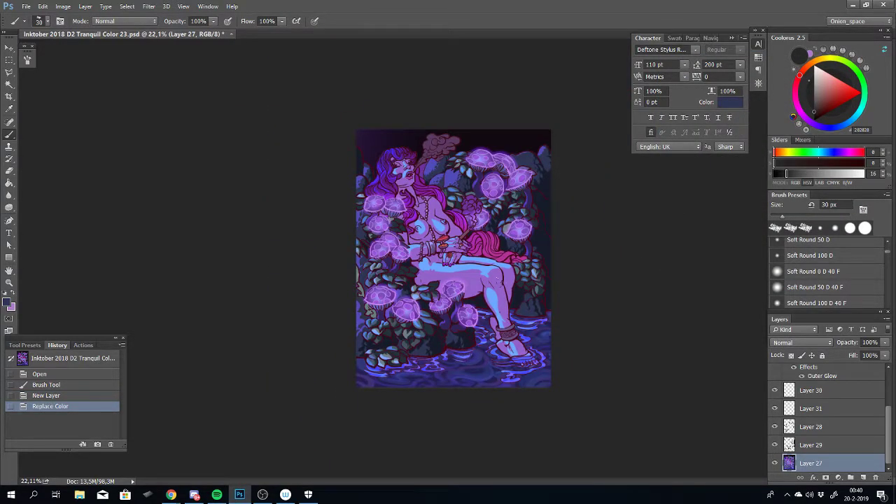
{"action": "scroll", "coordinate": [476, 280], "scroll_direction": "up", "scroll_amount": 6}
{"action": "left_click_drag", "start_coordinate": [713, 224], "coordinate": [715, 266]}
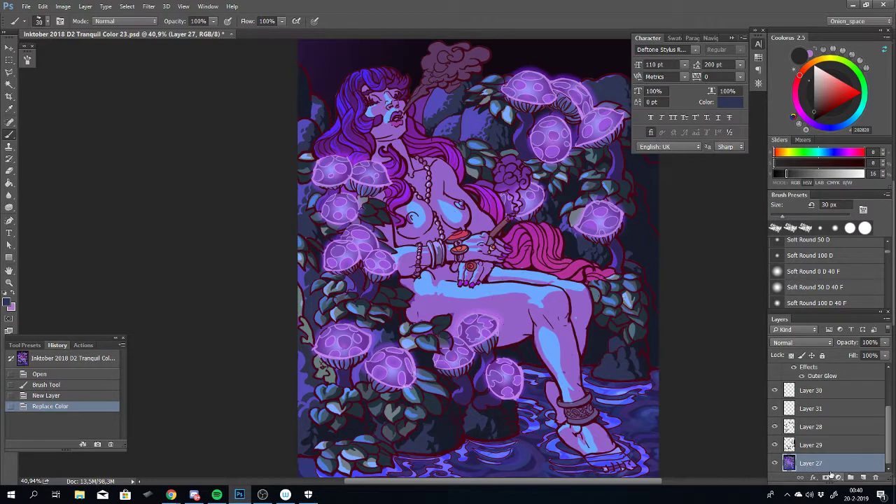
{"action": "left_click", "coordinate": [774, 445]}
{"action": "left_click", "coordinate": [774, 445]}
{"action": "left_click", "coordinate": [792, 446]}
Make Layer 31 active, sample the dark purple of the lower-left mushroom's stem, and collapse the Character settings
{"action": "left_click", "coordinate": [788, 413]}
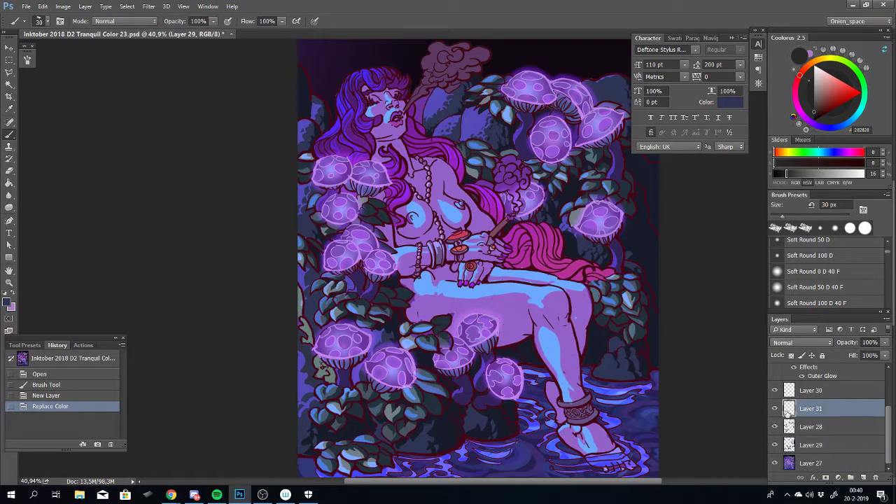
{"action": "scroll", "coordinate": [438, 307], "scroll_direction": "up", "scroll_amount": 2}
{"action": "left_click_drag", "start_coordinate": [743, 268], "coordinate": [553, 206]}
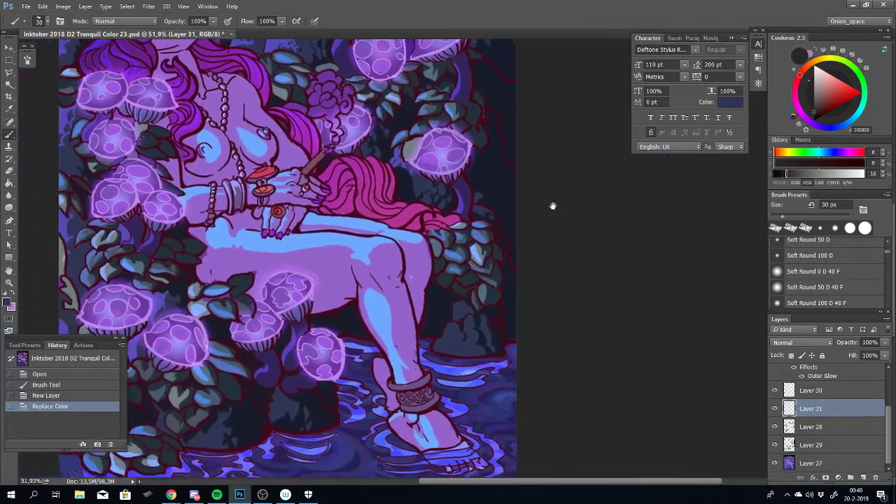
{"action": "left_click_drag", "start_coordinate": [306, 272], "coordinate": [550, 183]}
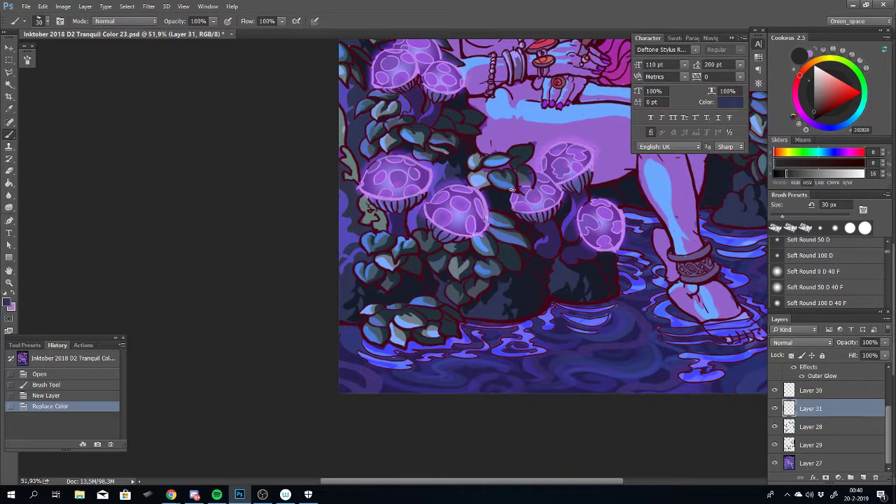
{"action": "scroll", "coordinate": [425, 189], "scroll_direction": "up", "scroll_amount": 2}
{"action": "left_click_drag", "start_coordinate": [425, 189], "coordinate": [524, 221]}
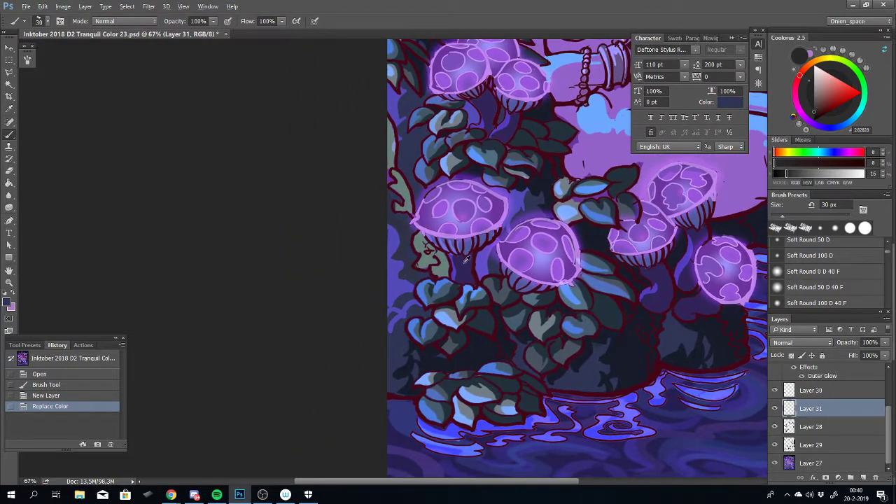
{"action": "left_click", "coordinate": [468, 266], "text": "alt"}
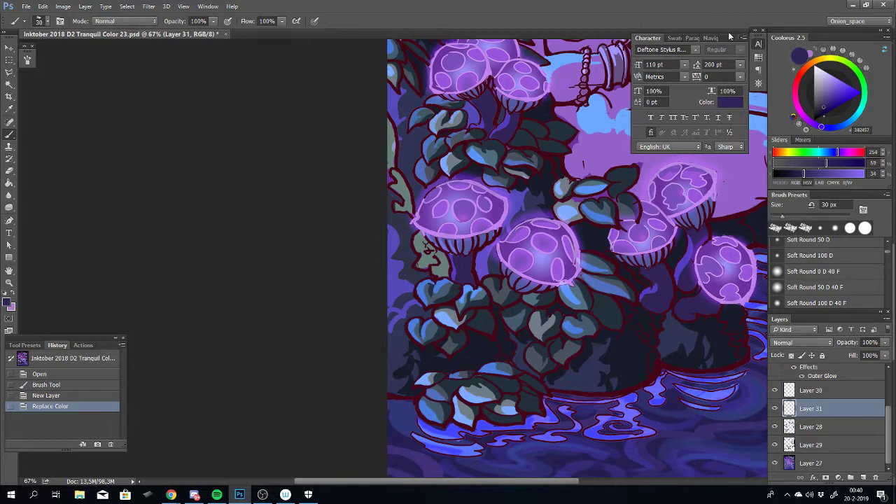
{"action": "left_click", "coordinate": [730, 37]}
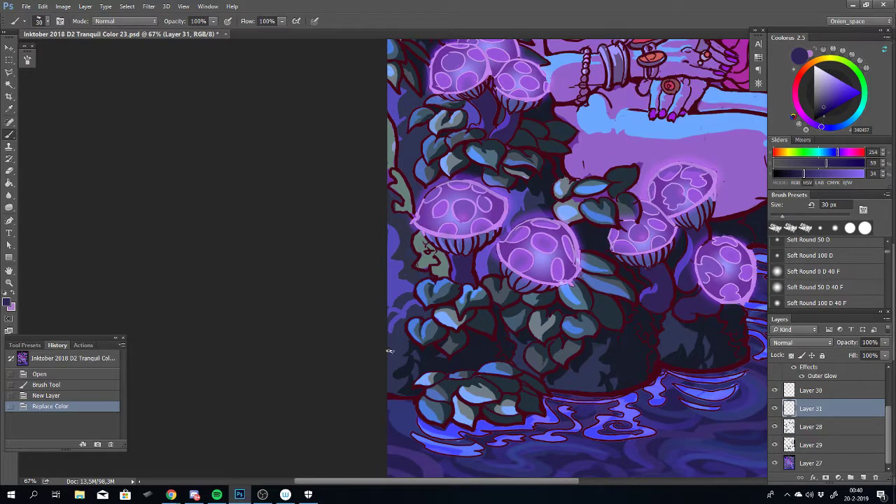
Sample the brighter violet beside the mushroom stem and switch back to the stem's dark purple as brush colour
{"action": "key", "text": "alt"}
{"action": "key", "text": "alt"}
{"action": "left_click", "coordinate": [453, 259], "text": "alt"}
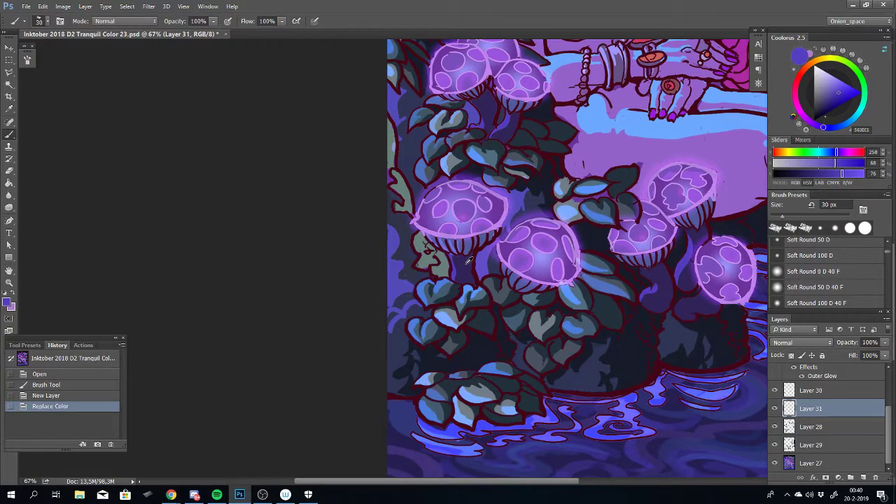
{"action": "left_click", "coordinate": [467, 260], "text": "alt"}
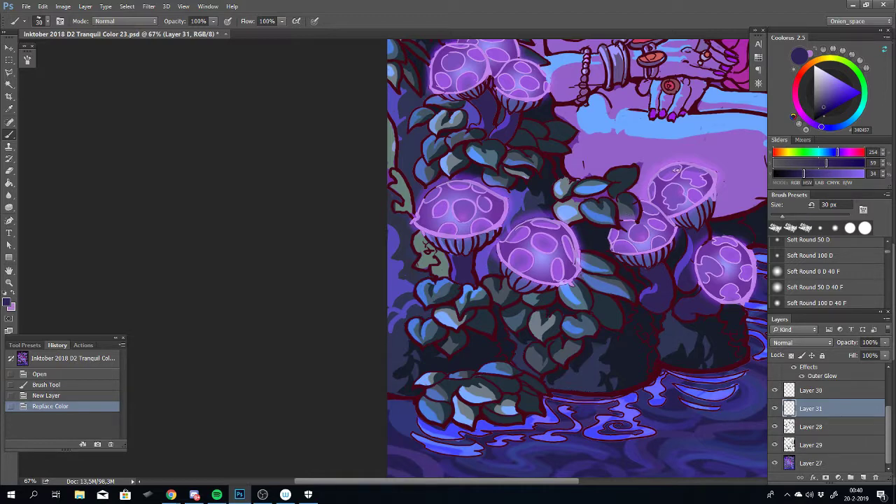
Shift the brush colour to a darker, warmer purple with hue 268, saturation 60 and brightness 21
{"action": "left_click_drag", "start_coordinate": [660, 178], "coordinate": [545, 203]}
{"action": "scroll", "coordinate": [411, 226], "scroll_direction": "down", "scroll_amount": 3}
{"action": "scroll", "coordinate": [545, 202], "scroll_direction": "up", "scroll_amount": 4}
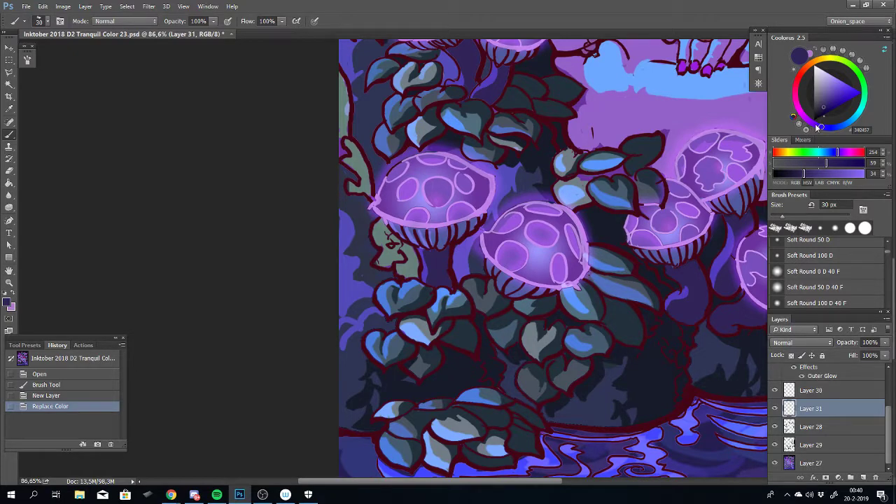
{"action": "left_click", "coordinate": [815, 125]}
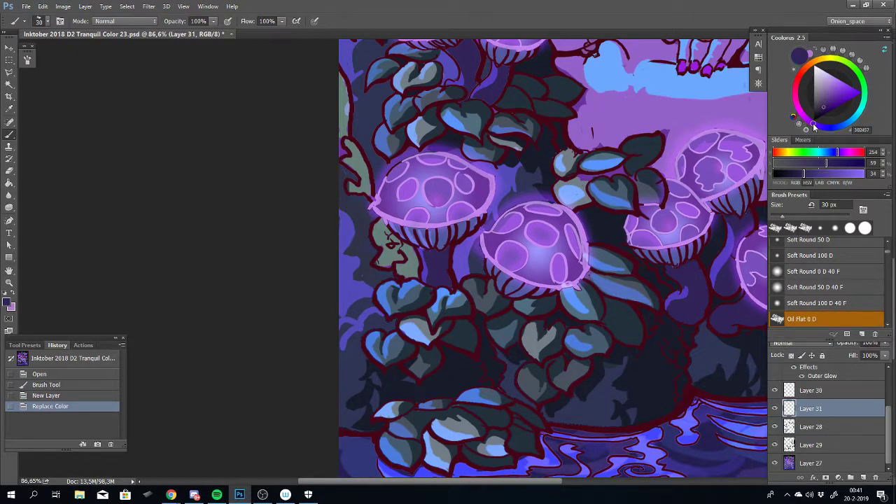
{"action": "left_click_drag", "start_coordinate": [813, 126], "coordinate": [816, 131]}
{"action": "left_click_drag", "start_coordinate": [822, 114], "coordinate": [824, 120]}
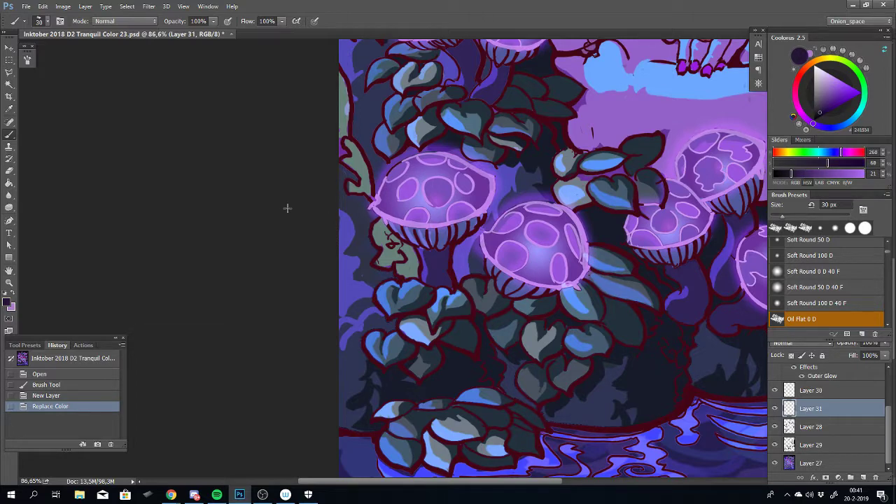
Paint dark purple shading down the right side of the lower-left mushroom's stem, undoing strokes that miss
{"action": "left_click", "coordinate": [433, 253]}
{"action": "scroll", "coordinate": [452, 251], "scroll_direction": "up", "scroll_amount": 3}
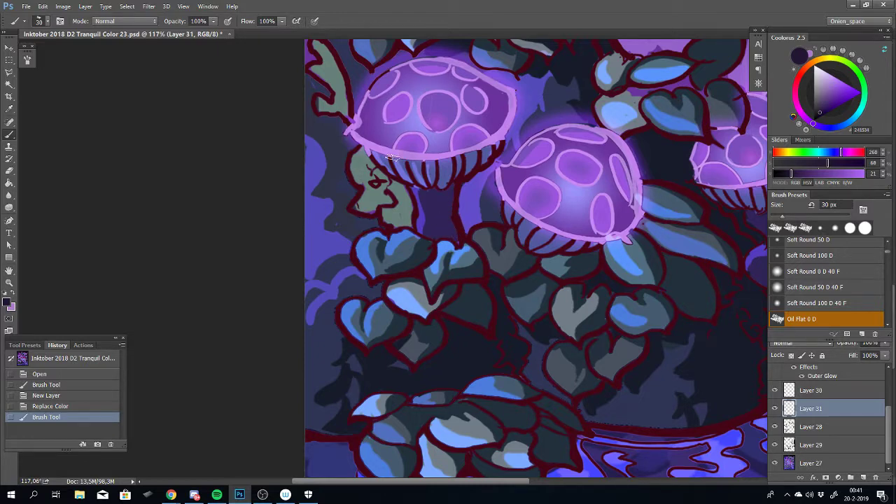
{"action": "left_click_drag", "start_coordinate": [451, 187], "coordinate": [450, 225]}
{"action": "key", "text": "ctrl+z"}
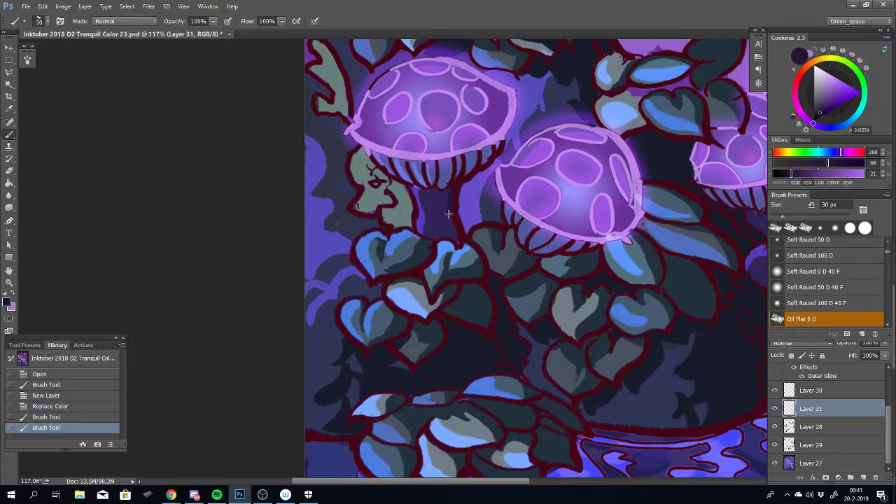
{"action": "left_click_drag", "start_coordinate": [455, 190], "coordinate": [457, 252]}
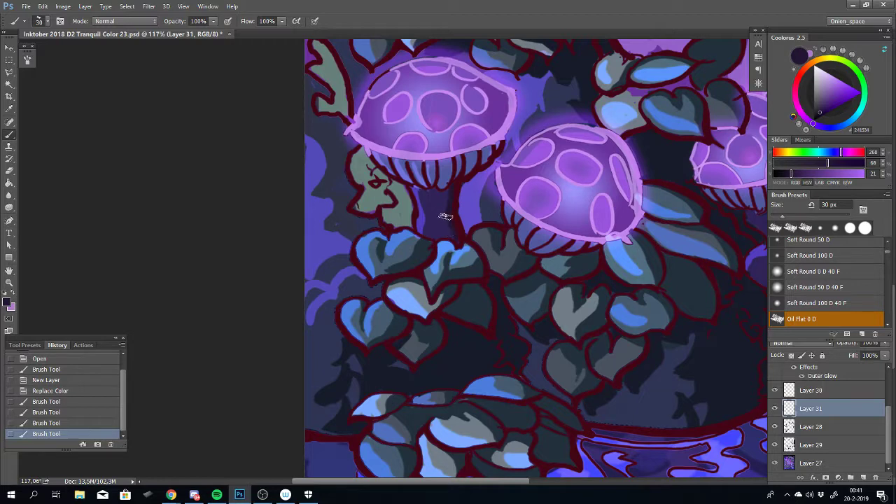
{"action": "left_click", "coordinate": [453, 238]}
{"action": "key", "text": "ctrl+z"}
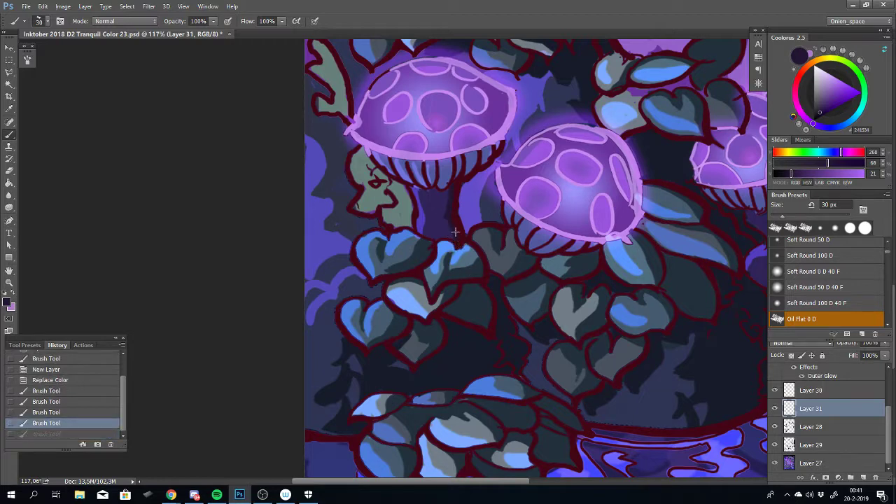
Refine the shadow's inner edge on the lower-left mushroom's stem with short dark strokes, undoing the stray ones
{"action": "left_click", "coordinate": [448, 216]}
{"action": "left_click", "coordinate": [446, 212]}
{"action": "left_click", "coordinate": [469, 263]}
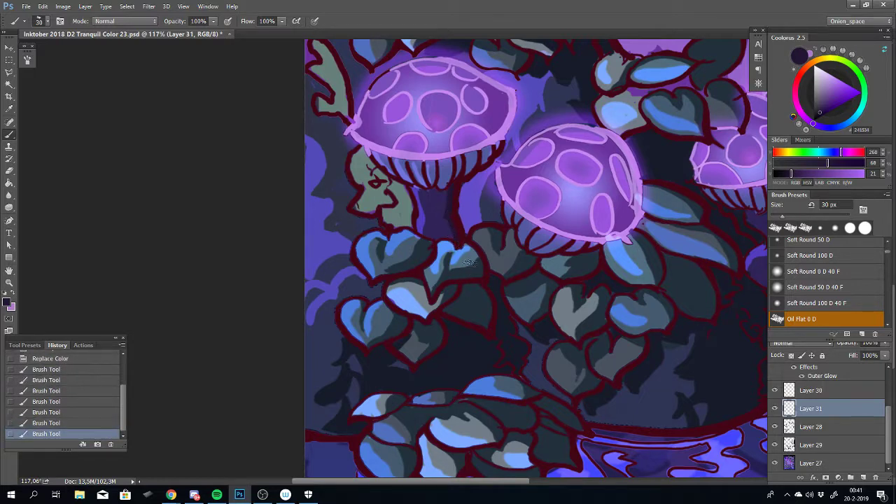
{"action": "left_click", "coordinate": [471, 273]}
{"action": "key", "text": "ctrl+z"}
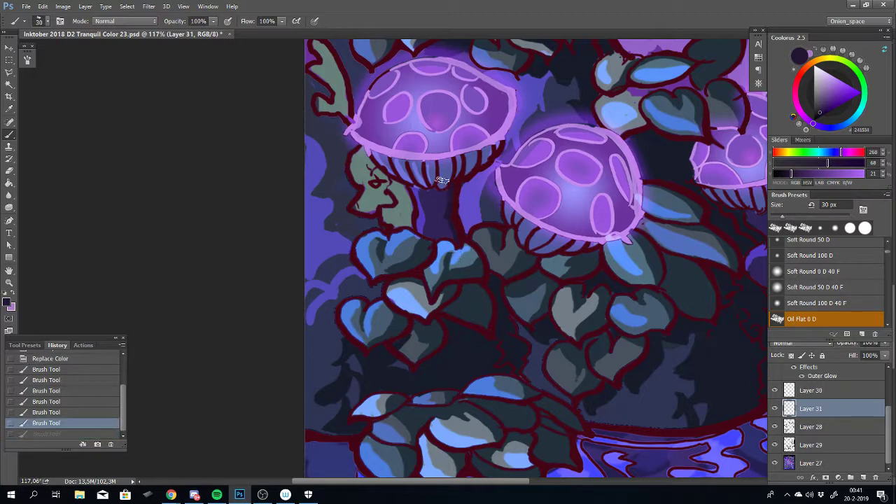
{"action": "left_click", "coordinate": [449, 190]}
{"action": "left_click", "coordinate": [448, 228]}
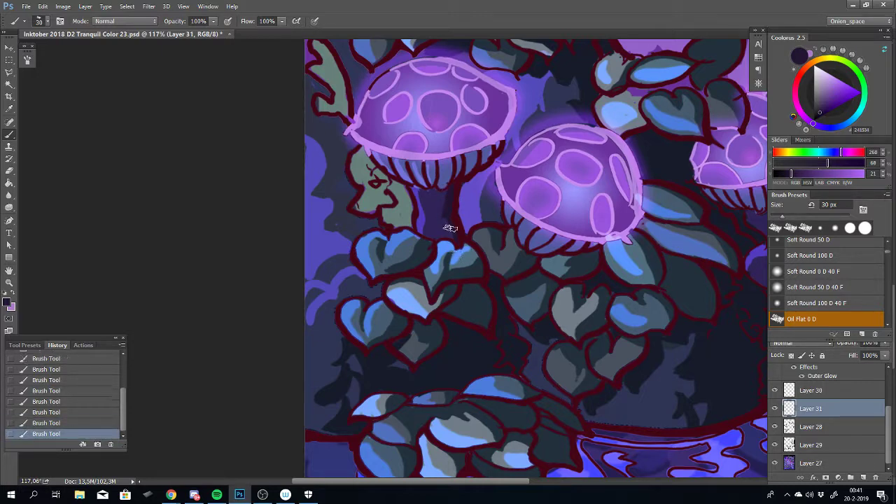
{"action": "key", "text": "ctrl+z"}
{"action": "left_click", "coordinate": [459, 270]}
{"action": "key", "text": "ctrl+z"}
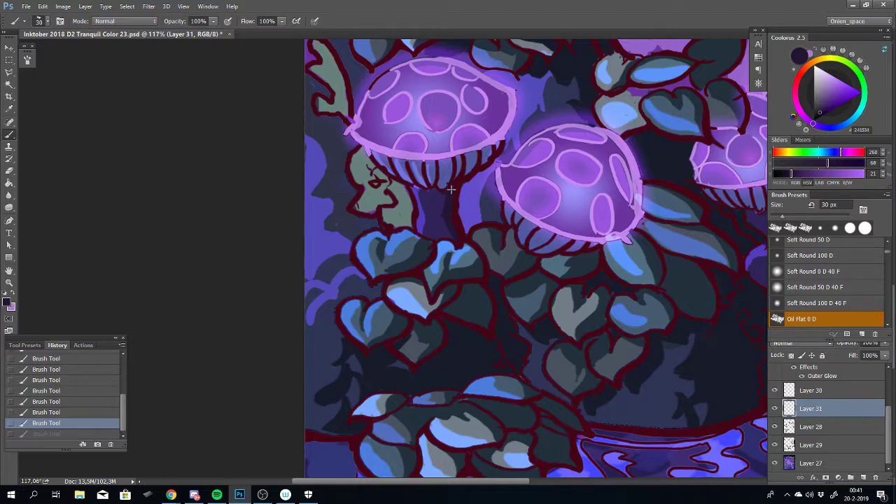
Paint a dark shadow across the top of the lower-left mushroom's stem, directly beneath the gills
{"action": "left_click", "coordinate": [446, 191]}
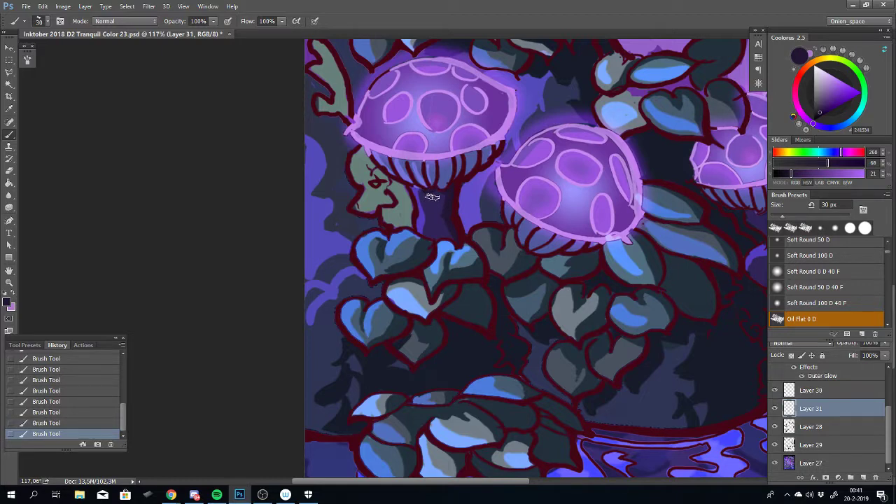
{"action": "key", "text": "ctrl+z"}
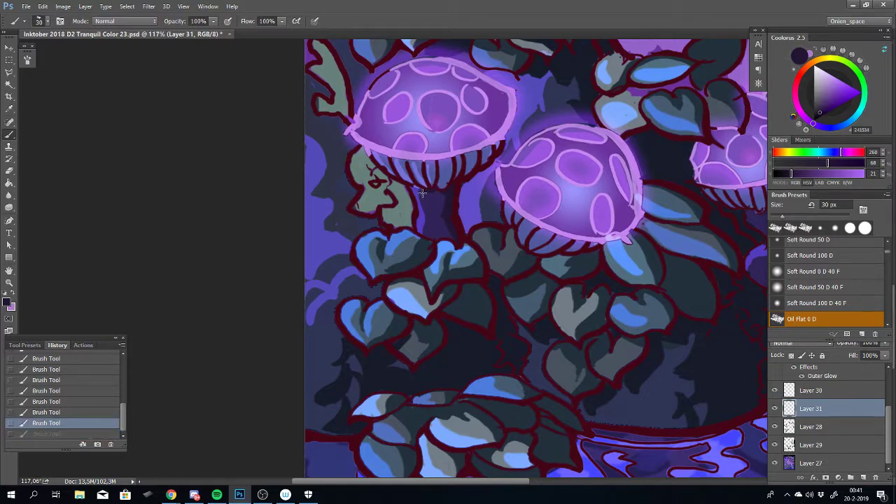
{"action": "mouse_move", "coordinate": [417, 190]}
{"action": "left_mouse_down"}
{"action": "mouse_move", "coordinate": [430, 197]}
{"action": "mouse_move", "coordinate": [419, 192]}
{"action": "left_mouse_up"}
{"action": "key", "text": "ctrl+z"}
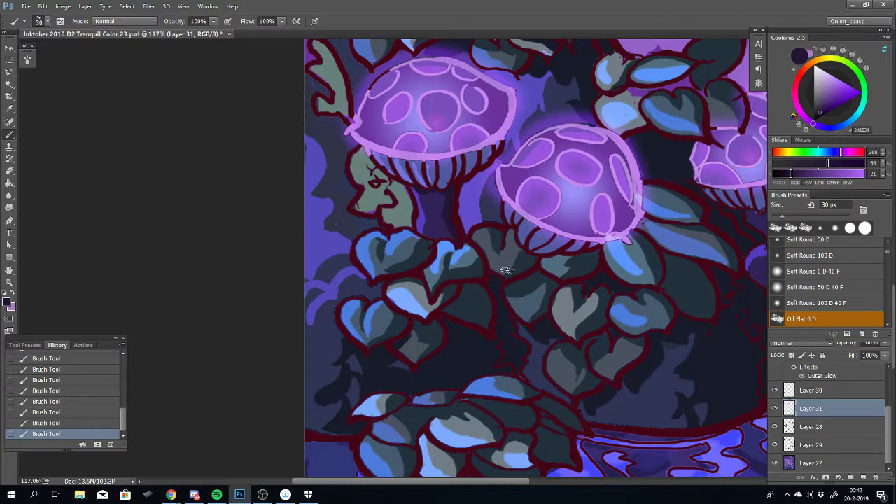
Darken the brush colour to saturation 56 and brightness 15 and paint a shadow under the right cap of the three-mushroom cluster
{"action": "left_click", "coordinate": [818, 118]}
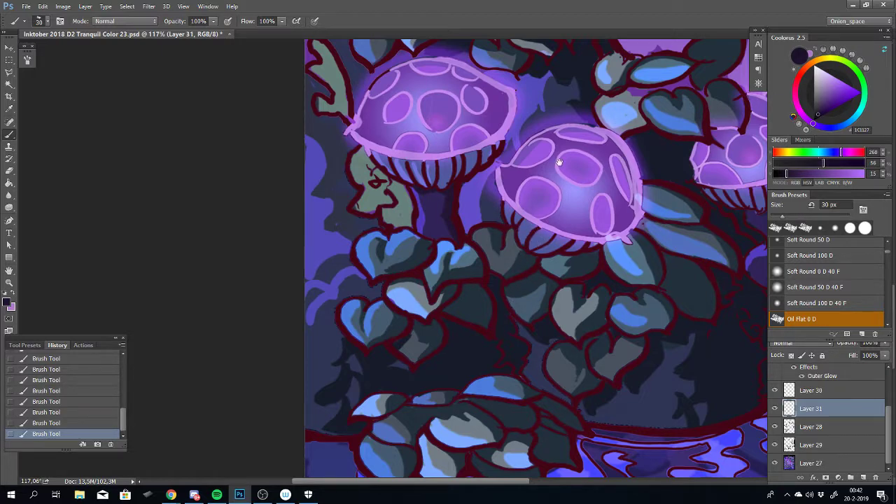
{"action": "left_click_drag", "start_coordinate": [559, 162], "coordinate": [505, 339]}
{"action": "left_click_drag", "start_coordinate": [504, 296], "coordinate": [517, 273]}
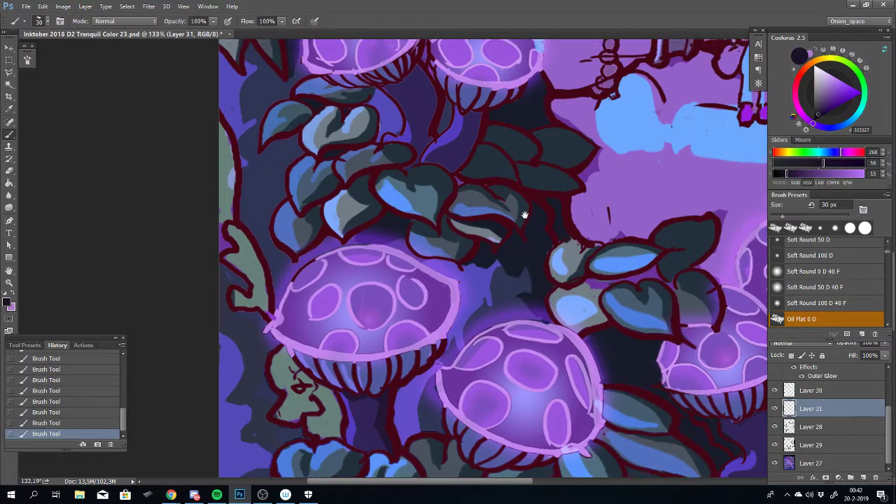
{"action": "left_click_drag", "start_coordinate": [524, 206], "coordinate": [524, 343]}
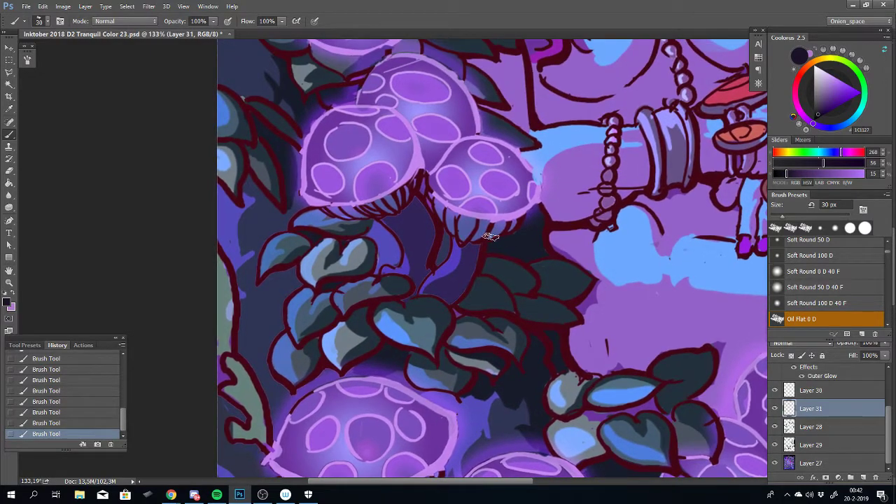
{"action": "key", "text": "ctrl+z"}
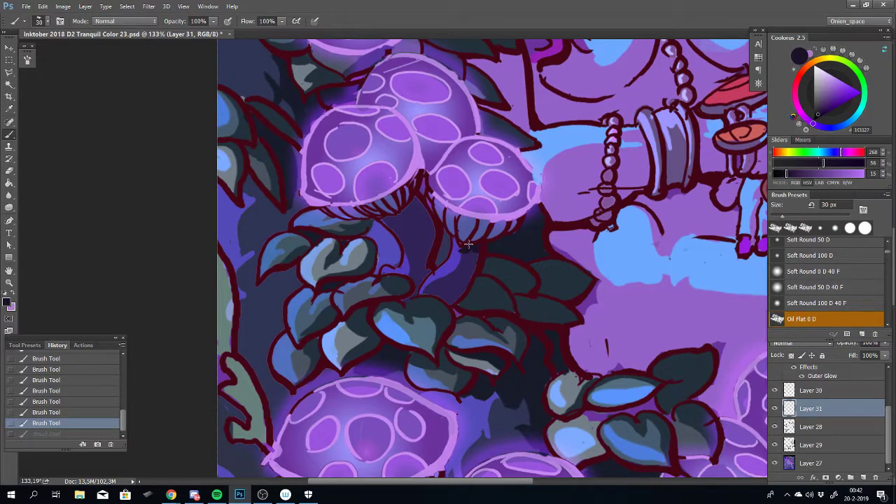
{"action": "left_click_drag", "start_coordinate": [457, 245], "coordinate": [464, 250]}
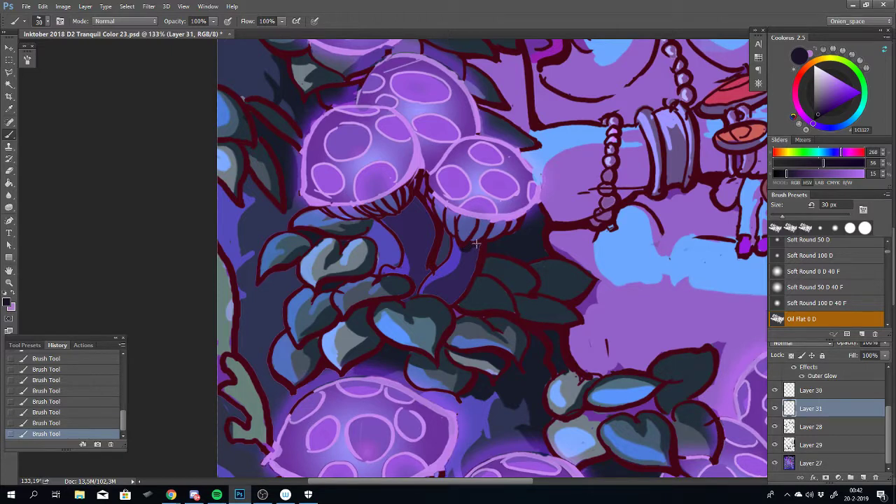
{"action": "key", "text": "ctrl+z"}
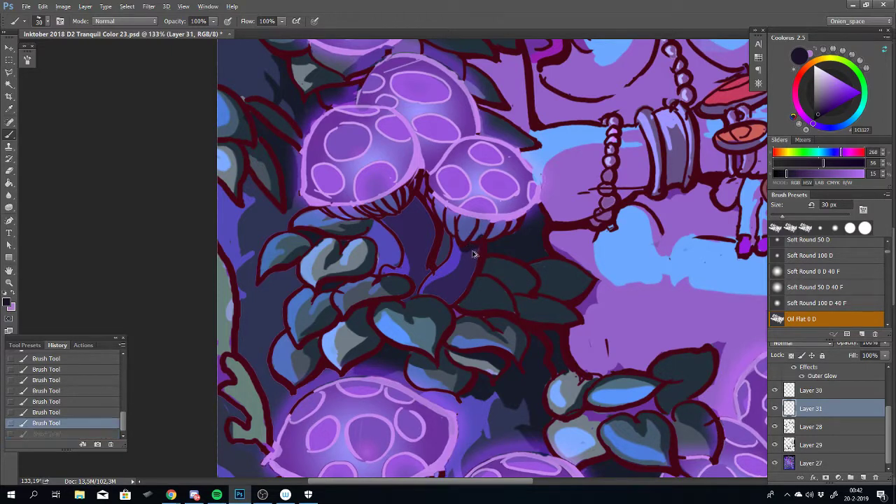
{"action": "left_click_drag", "start_coordinate": [475, 248], "coordinate": [475, 244]}
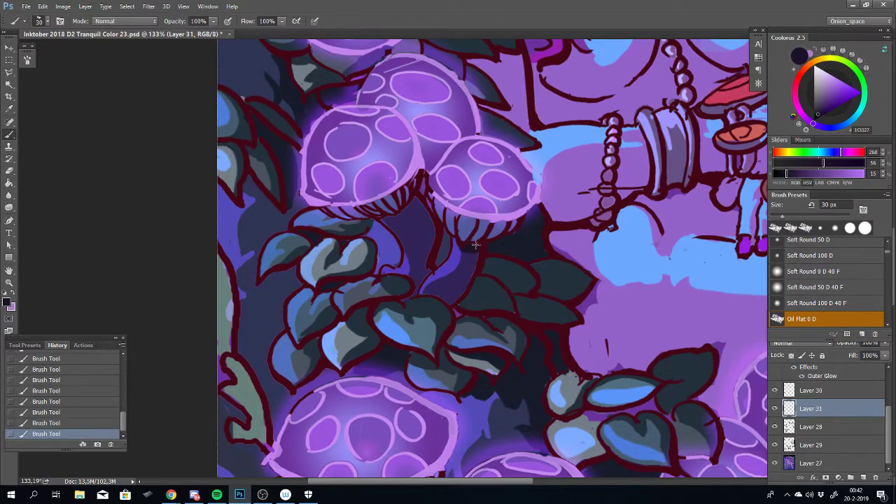
Compare the cluster's right stem without and with its latest shadow strokes by undoing and redoing them
{"action": "key", "text": "ctrl+alt+z"}
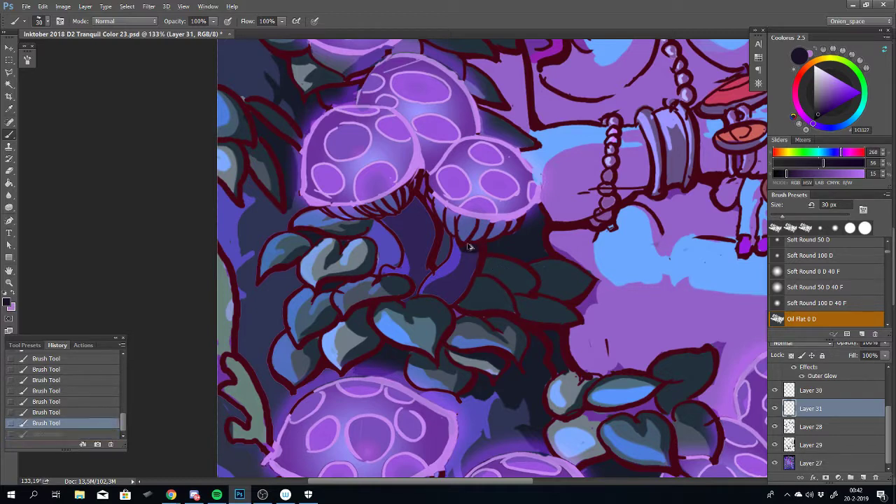
{"action": "key", "text": "ctrl+alt+z"}
{"action": "key", "text": "ctrl+alt+z"}
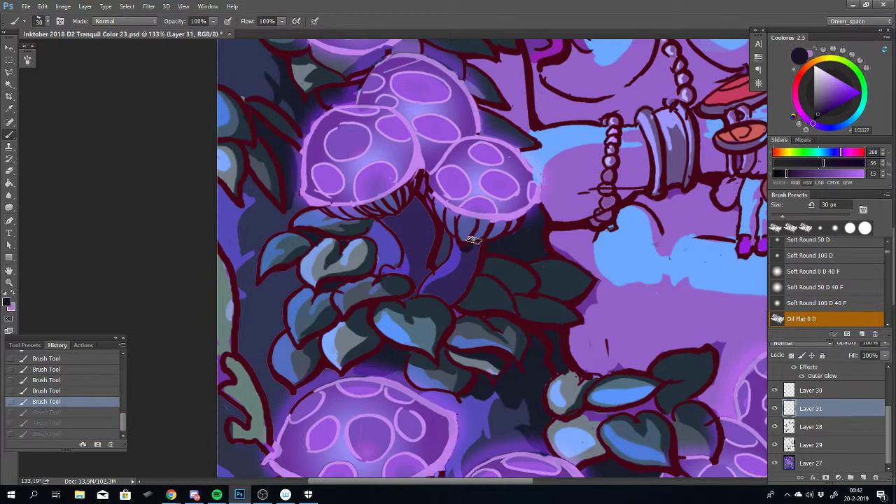
{"action": "key", "text": "ctrl+shift+z"}
{"action": "key", "text": "ctrl+shift+z"}
{"action": "key", "text": "ctrl+shift+z"}
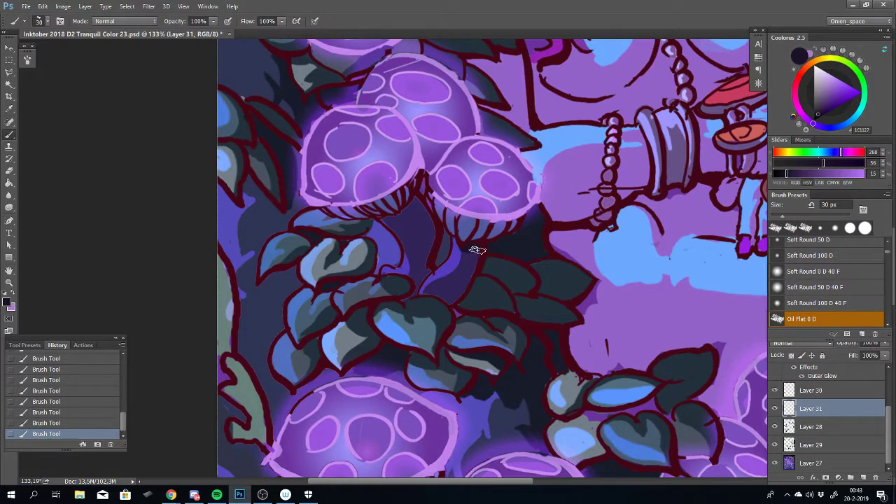
Shade the right edge of the cluster's right stem from the gills down to the leaves, redoing unsatisfactory strokes
{"action": "left_click_drag", "start_coordinate": [477, 254], "coordinate": [464, 291]}
{"action": "key", "text": "ctrl+z"}
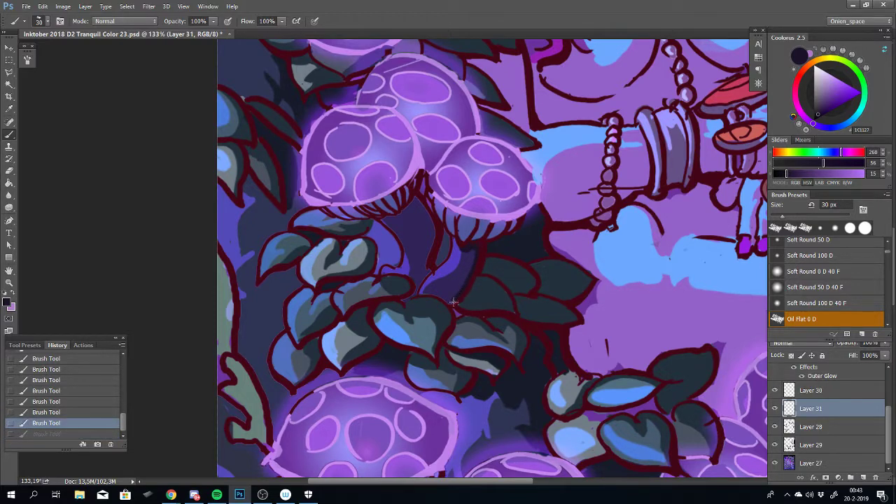
{"action": "mouse_move", "coordinate": [447, 301]}
{"action": "left_mouse_down"}
{"action": "mouse_move", "coordinate": [468, 275]}
{"action": "mouse_move", "coordinate": [458, 286]}
{"action": "left_mouse_up"}
{"action": "key", "text": "ctrl+z"}
{"action": "mouse_move", "coordinate": [479, 245]}
{"action": "left_mouse_down"}
{"action": "mouse_move", "coordinate": [469, 281]}
{"action": "mouse_move", "coordinate": [447, 303]}
{"action": "left_mouse_up"}
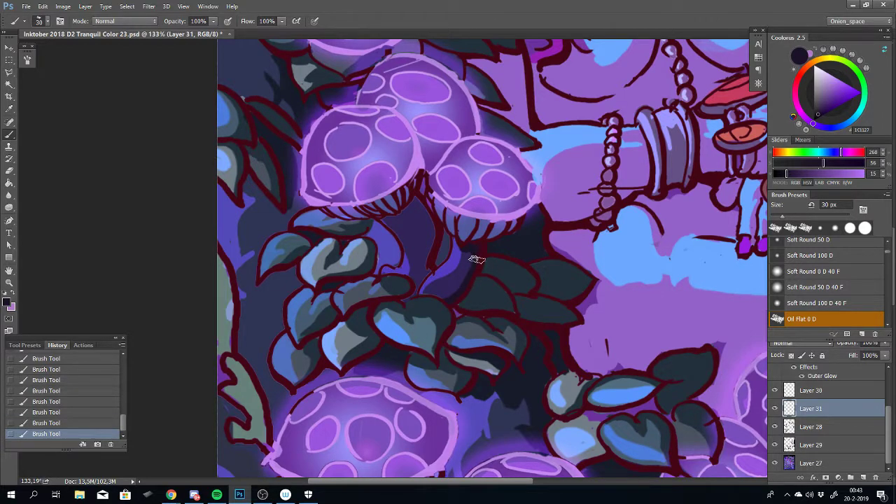
{"action": "key", "text": "ctrl+z"}
{"action": "left_click", "coordinate": [475, 256]}
Paint dark shading along the right side of the cluster's left stem up to the cap, undoing and repeating strokes
{"action": "left_click_drag", "start_coordinate": [422, 267], "coordinate": [429, 242]}
{"action": "key", "text": "ctrl+z"}
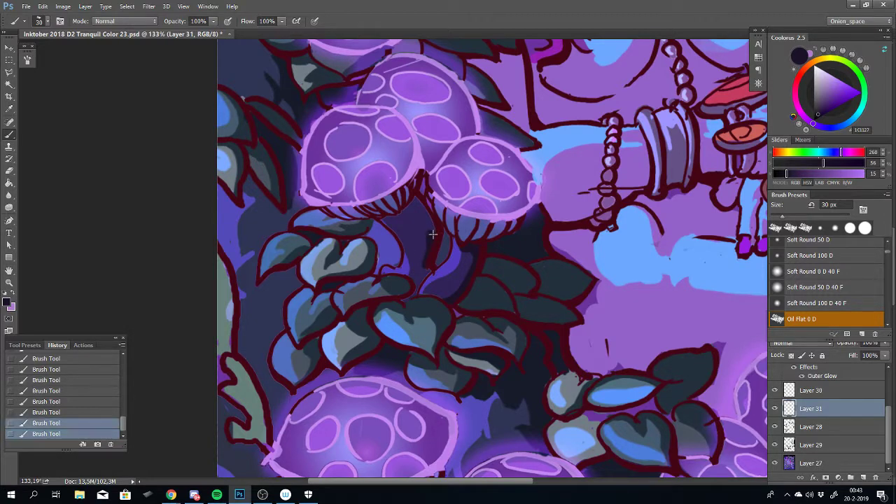
{"action": "mouse_move", "coordinate": [421, 273]}
{"action": "left_mouse_down"}
{"action": "mouse_move", "coordinate": [430, 240]}
{"action": "mouse_move", "coordinate": [419, 202]}
{"action": "left_mouse_up"}
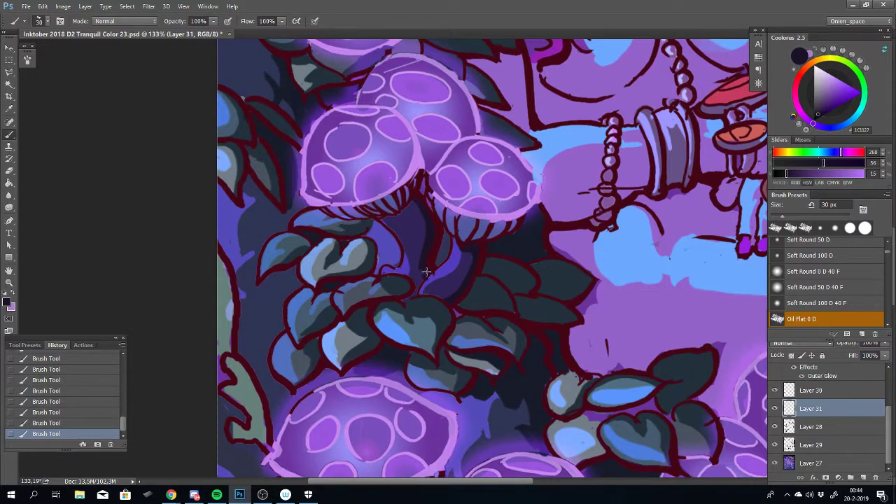
{"action": "key", "text": "ctrl+z"}
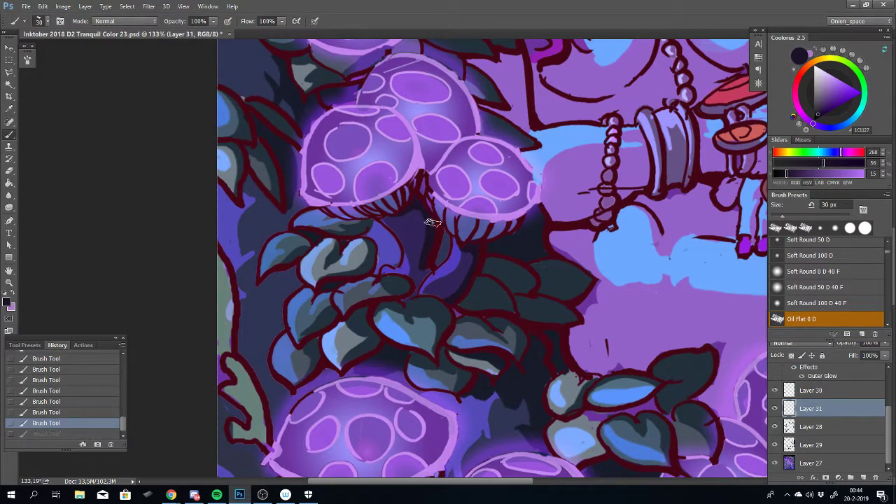
{"action": "key", "text": "ctrl+z"}
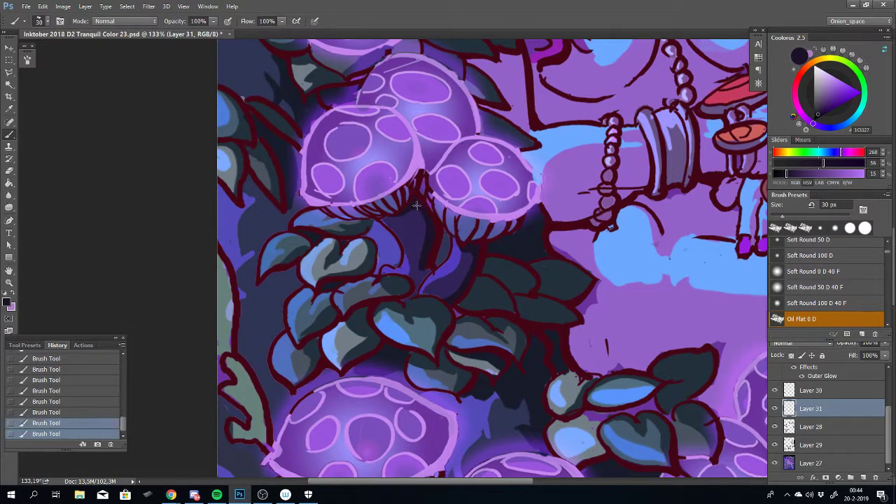
{"action": "key", "text": "ctrl+z"}
{"action": "key", "text": "ctrl+z"}
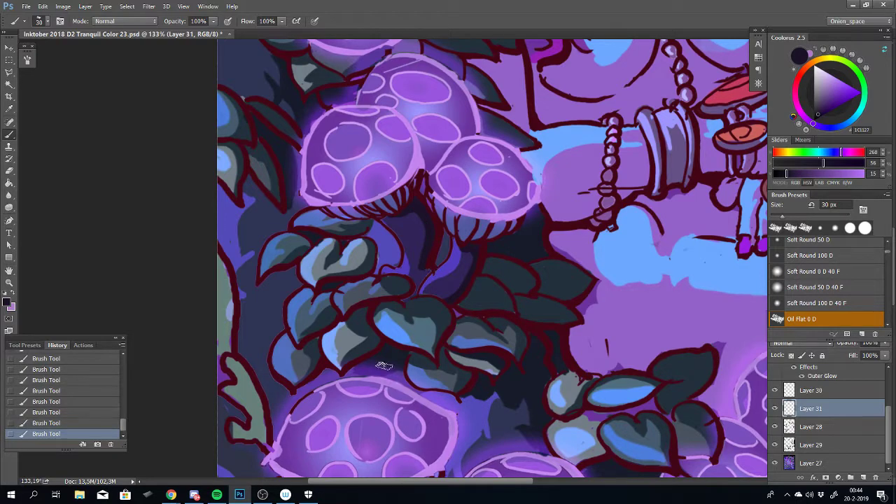
Check the shading at a distance and rework the shadow at the base of the cluster's left stem
{"action": "scroll", "coordinate": [425, 306], "scroll_direction": "down", "scroll_amount": 5}
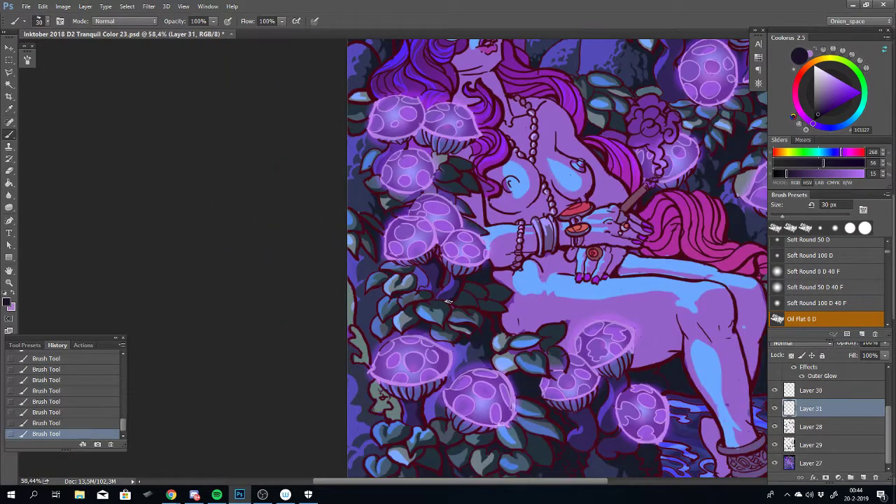
{"action": "scroll", "coordinate": [448, 302], "scroll_direction": "up", "scroll_amount": 4}
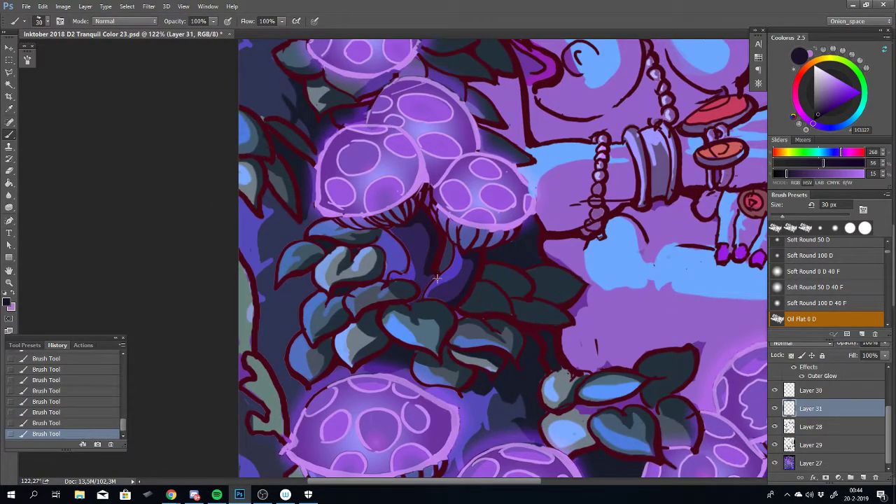
{"action": "key", "text": "ctrl+z"}
{"action": "key", "text": "ctrl+z"}
{"action": "key", "text": "ctrl+z"}
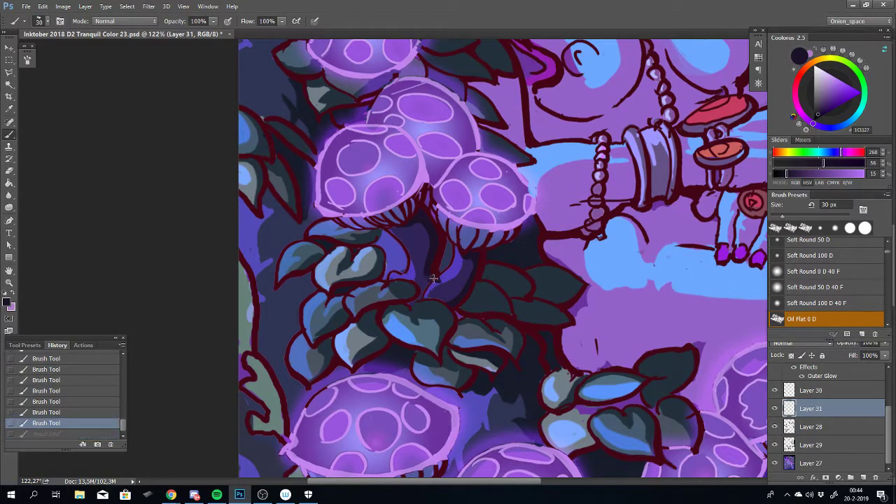
{"action": "left_click_drag", "start_coordinate": [432, 279], "coordinate": [429, 277]}
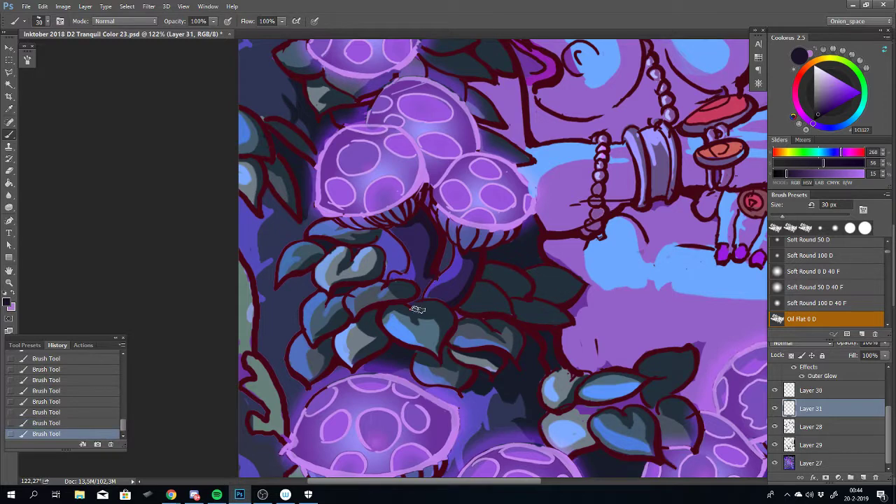
Paint a dark shadow across the top of the cluster's left stem beneath the left cap's gills
{"action": "scroll", "coordinate": [483, 258], "scroll_direction": "down", "scroll_amount": 5}
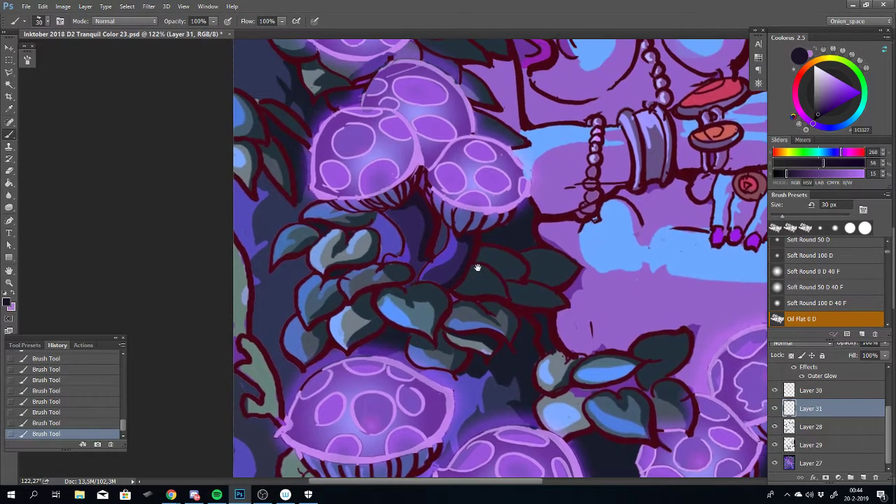
{"action": "left_click_drag", "start_coordinate": [394, 213], "coordinate": [389, 212]}
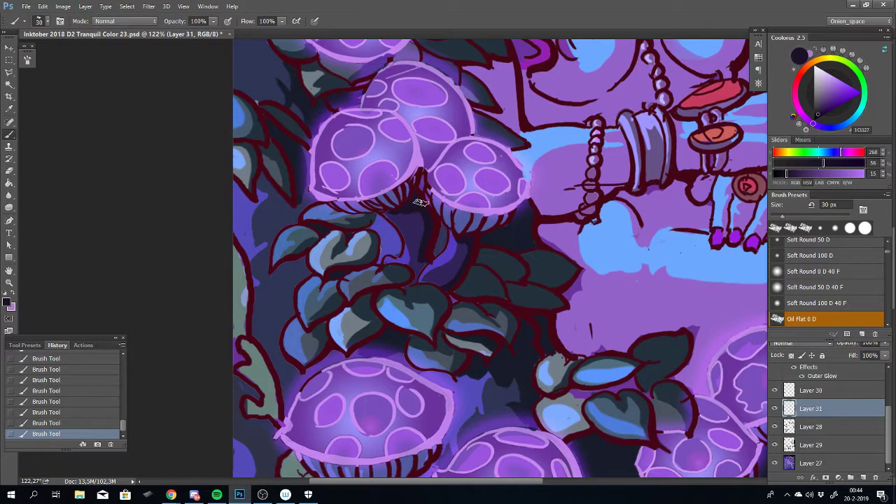
{"action": "mouse_move", "coordinate": [409, 215]}
{"action": "left_mouse_down"}
{"action": "mouse_move", "coordinate": [414, 205]}
{"action": "mouse_move", "coordinate": [393, 212]}
{"action": "left_mouse_up"}
{"action": "scroll", "coordinate": [434, 288], "scroll_direction": "down", "scroll_amount": 4}
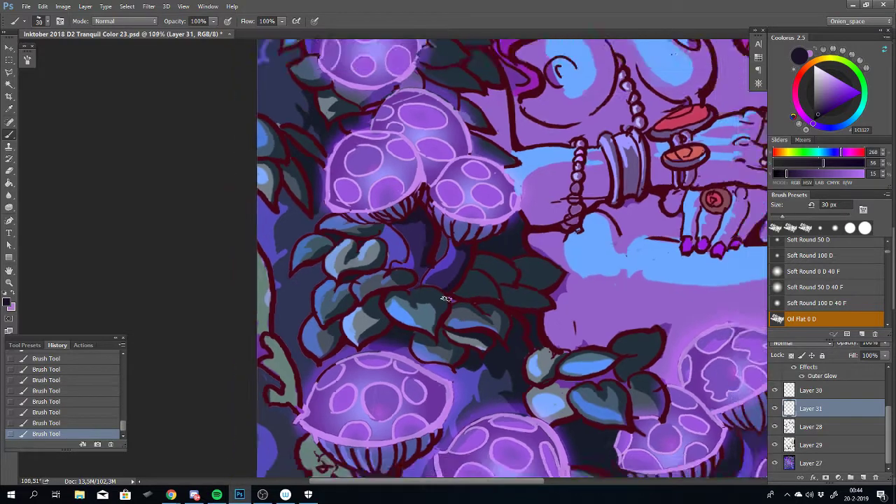
Darken the base of the cluster's right stem and shade the stem beneath the upper-left mushroom cap, redoing unsatisfactory strokes
{"action": "left_click_drag", "start_coordinate": [433, 288], "coordinate": [455, 280]}
{"action": "scroll", "coordinate": [461, 329], "scroll_direction": "up", "scroll_amount": 3}
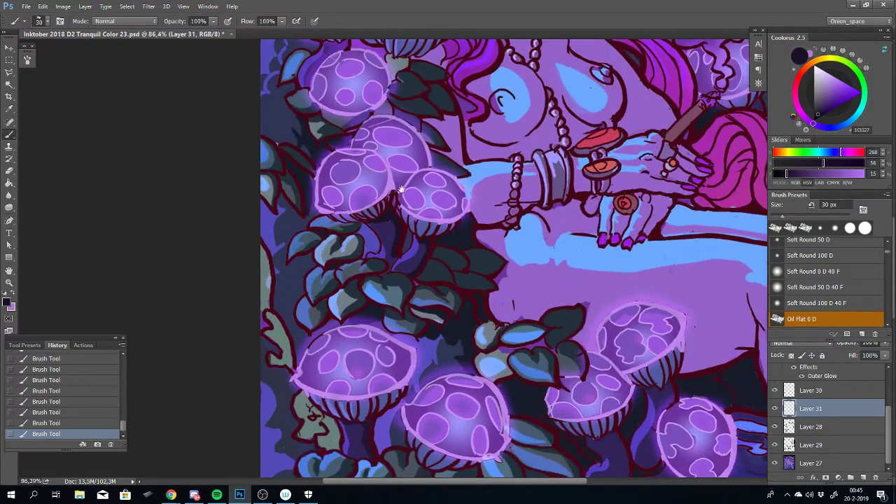
{"action": "left_click_drag", "start_coordinate": [461, 329], "coordinate": [492, 360]}
{"action": "scroll", "coordinate": [439, 241], "scroll_direction": "up", "scroll_amount": 2}
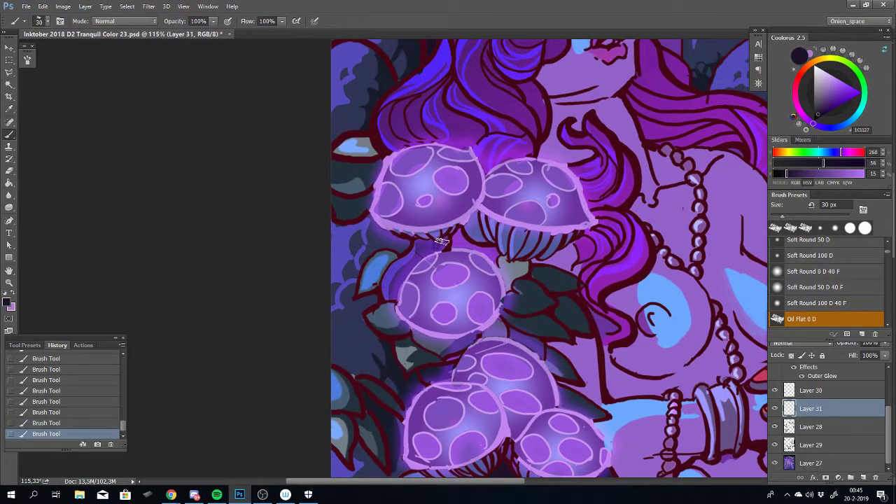
{"action": "key", "text": "ctrl+z"}
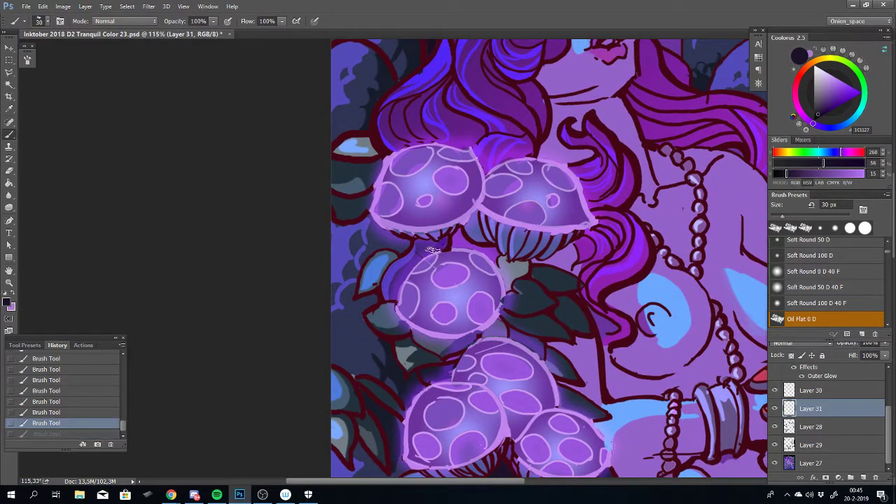
{"action": "key", "text": "ctrl+z"}
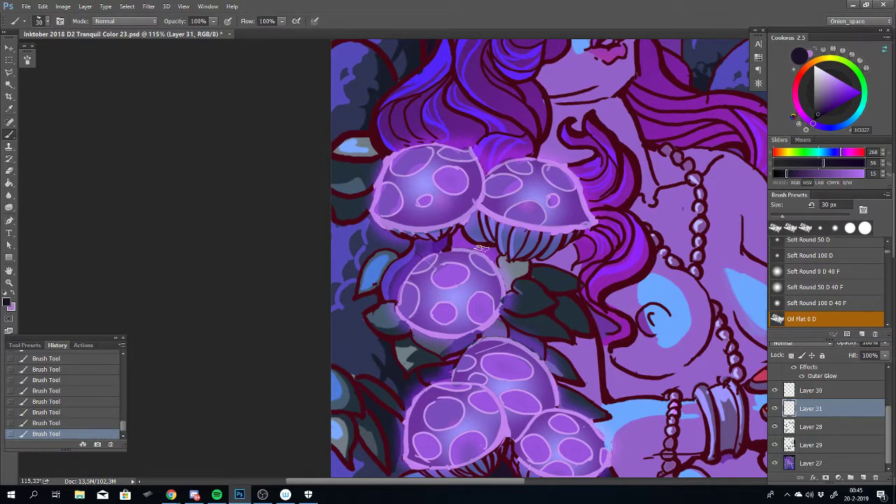
Paint dark shading along the lower part of the curved stem above the rocks by the water, undoing and repeating strokes
{"action": "left_click_drag", "start_coordinate": [512, 303], "coordinate": [378, 247]}
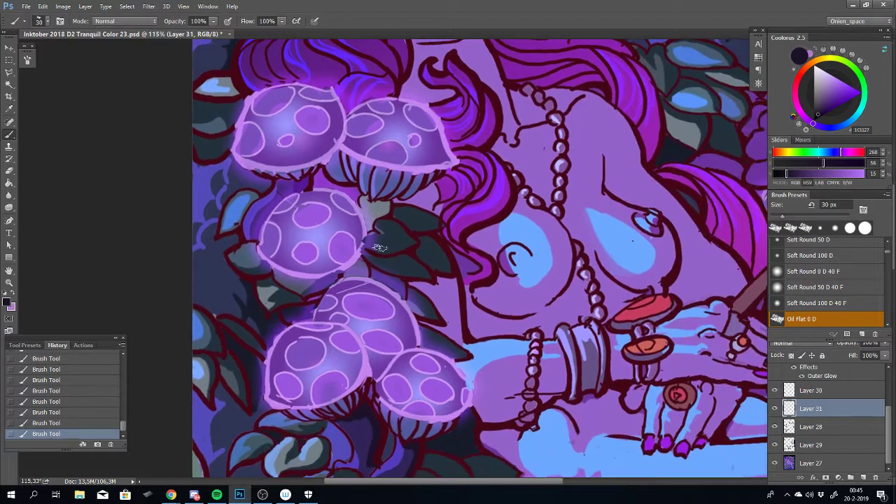
{"action": "scroll", "coordinate": [379, 247], "scroll_direction": "down", "scroll_amount": 5}
{"action": "scroll", "coordinate": [383, 247], "scroll_direction": "up", "scroll_amount": 3}
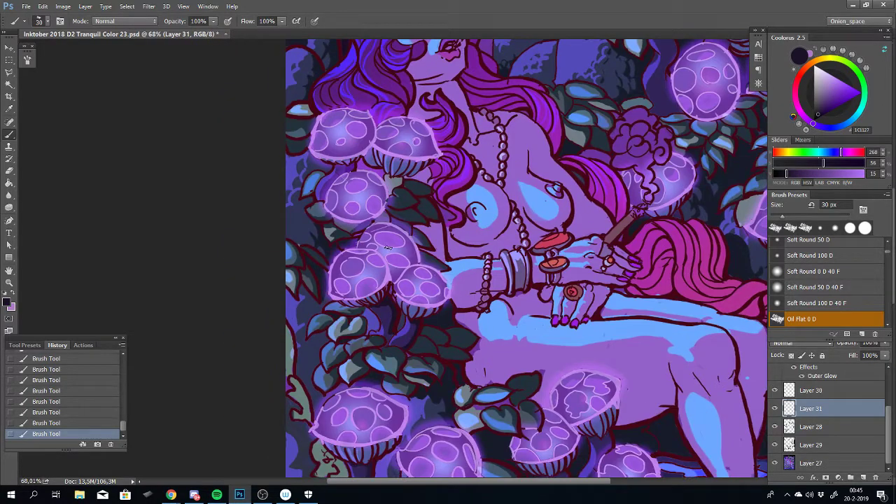
{"action": "scroll", "coordinate": [387, 248], "scroll_direction": "up", "scroll_amount": 3}
{"action": "scroll", "coordinate": [468, 242], "scroll_direction": "up", "scroll_amount": 1}
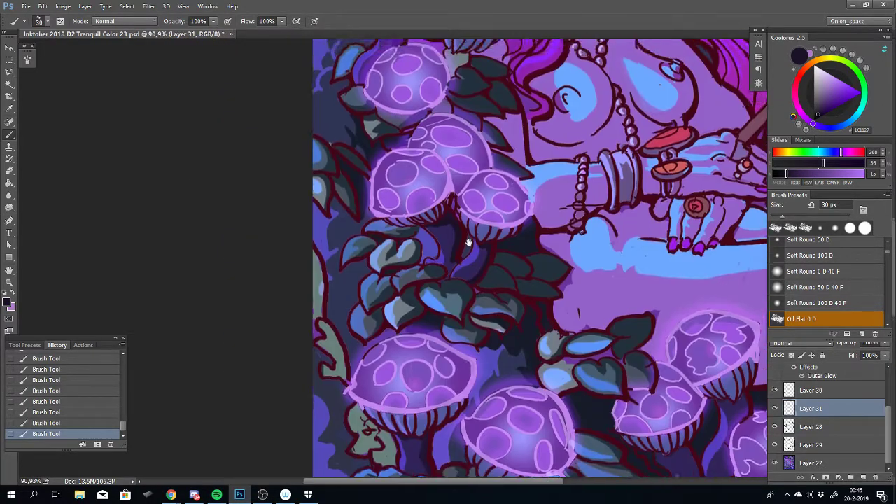
{"action": "mouse_move", "coordinate": [468, 242]}
{"action": "left_mouse_down"}
{"action": "mouse_move", "coordinate": [450, 162]}
{"action": "mouse_move", "coordinate": [415, 214]}
{"action": "left_mouse_up"}
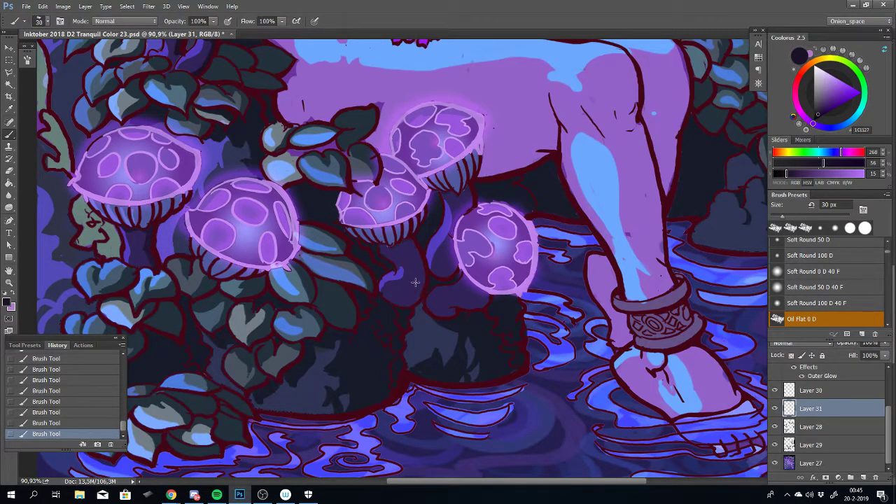
{"action": "key", "text": "ctrl+z"}
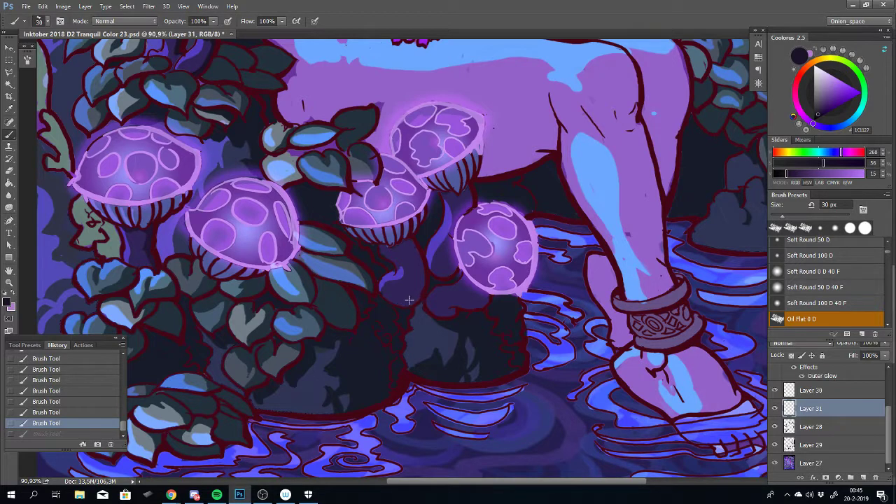
{"action": "key", "text": "ctrl+z"}
{"action": "key", "text": "ctrl+z"}
{"action": "key", "text": "ctrl+z"}
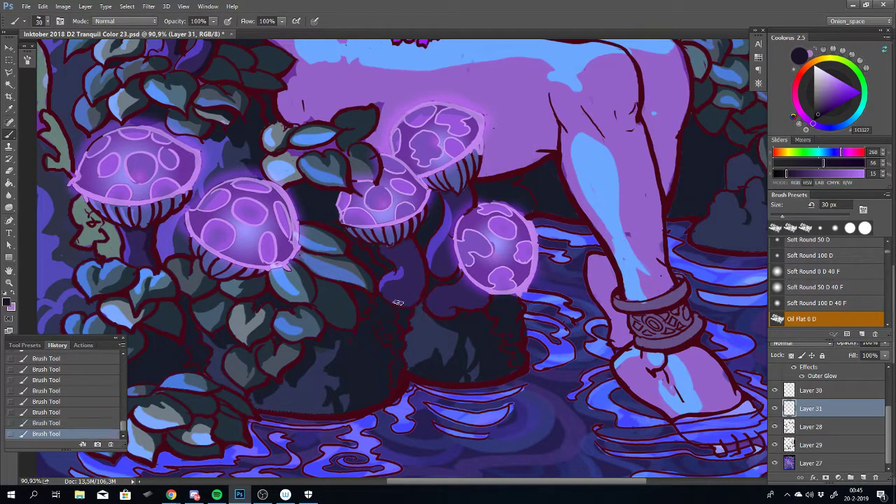
{"action": "key", "text": "ctrl+z"}
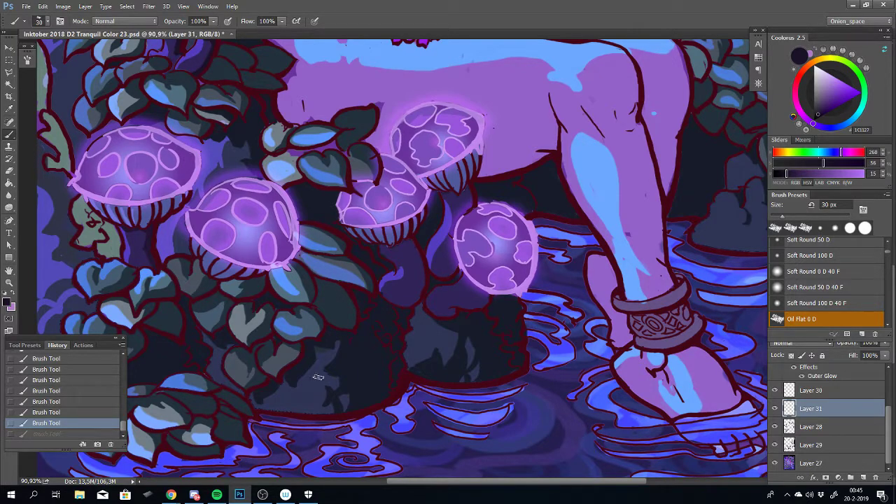
Shade the right side of the curved stem above the rocks and add a dark shadow beneath its cap's gills
{"action": "key", "text": "alt+Tab"}
{"action": "left_click_drag", "start_coordinate": [412, 246], "coordinate": [417, 286]}
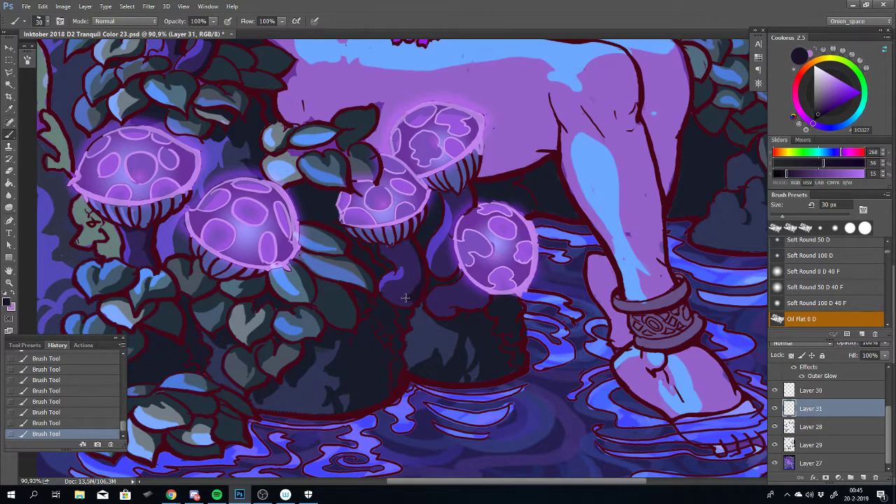
{"action": "mouse_move", "coordinate": [404, 297]}
{"action": "left_mouse_down"}
{"action": "mouse_move", "coordinate": [424, 281]}
{"action": "mouse_move", "coordinate": [421, 259]}
{"action": "left_mouse_up"}
{"action": "key", "text": "ctrl+z"}
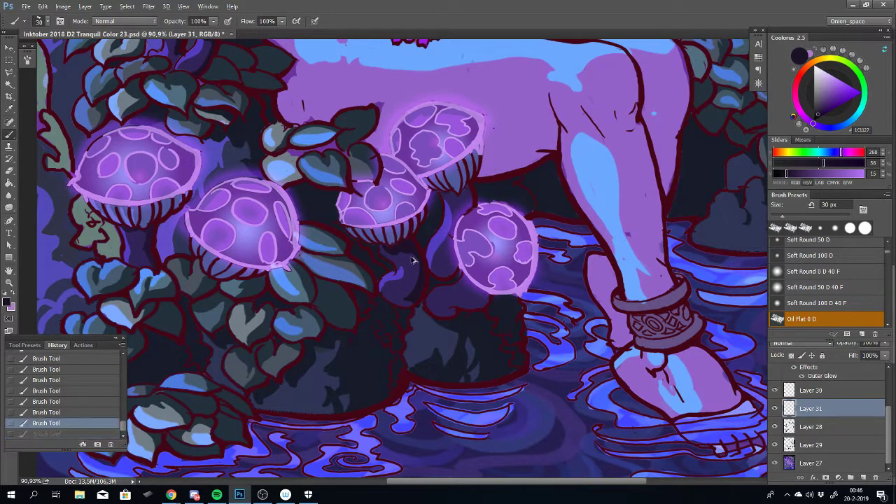
{"action": "key", "text": "ctrl+z"}
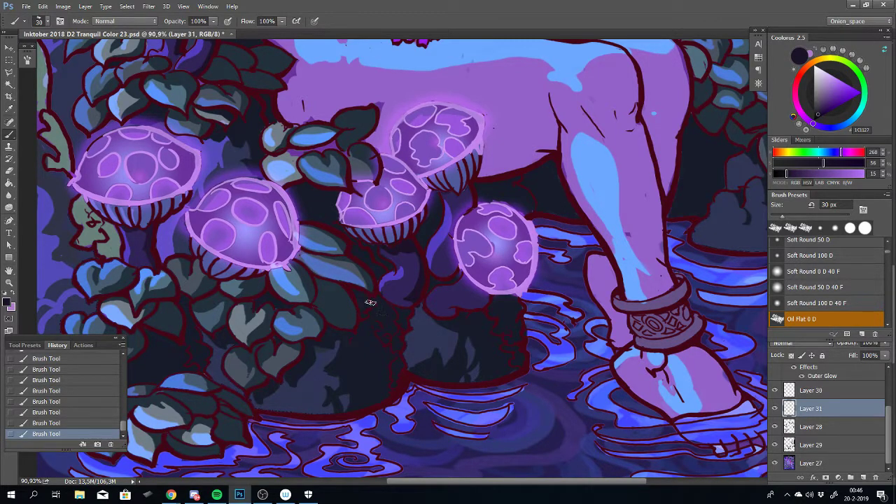
{"action": "key", "text": "alt+Tab"}
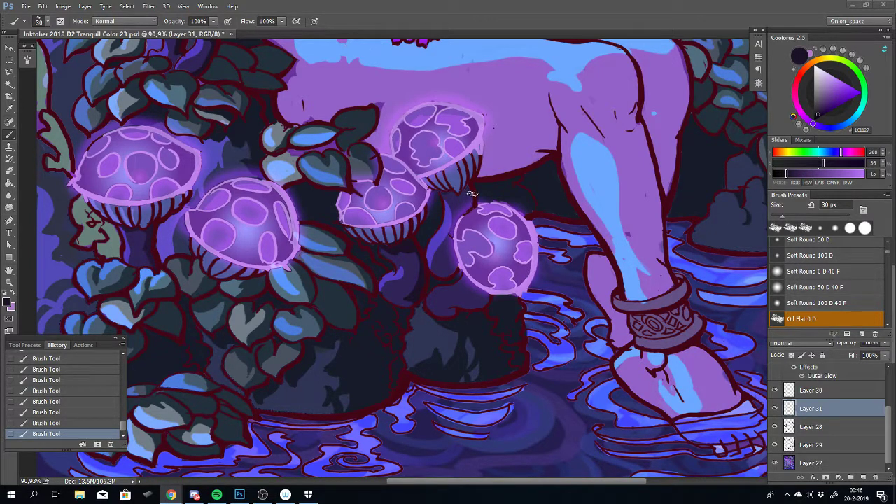
Paint a dark shadow across the top of the stem beneath the mushroom cap next to the thigh, reworking the strokes
{"action": "mouse_move", "coordinate": [472, 194]}
{"action": "left_mouse_down"}
{"action": "mouse_move", "coordinate": [470, 234]}
{"action": "mouse_move", "coordinate": [448, 254]}
{"action": "mouse_move", "coordinate": [474, 210]}
{"action": "mouse_move", "coordinate": [474, 191]}
{"action": "mouse_move", "coordinate": [465, 204]}
{"action": "mouse_move", "coordinate": [451, 199]}
{"action": "mouse_move", "coordinate": [472, 192]}
{"action": "left_mouse_up"}
{"action": "key", "text": "ctrl+z"}
{"action": "key", "text": "ctrl+z"}
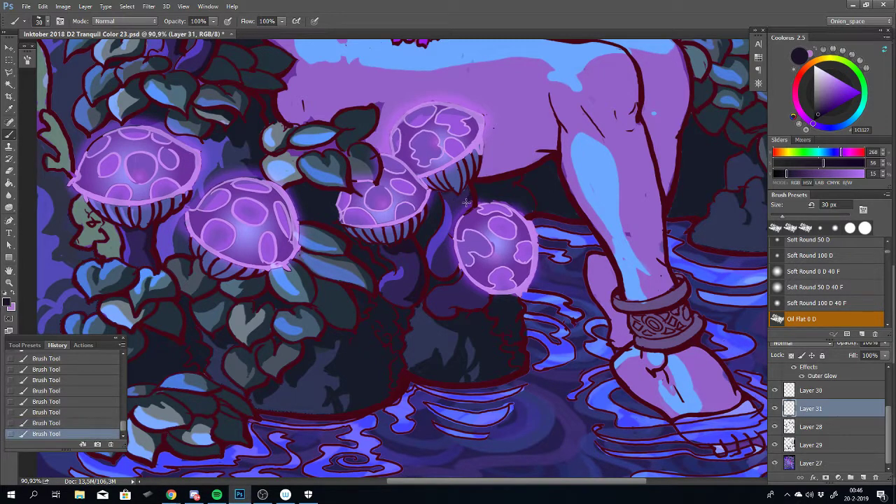
{"action": "key", "text": "ctrl+z"}
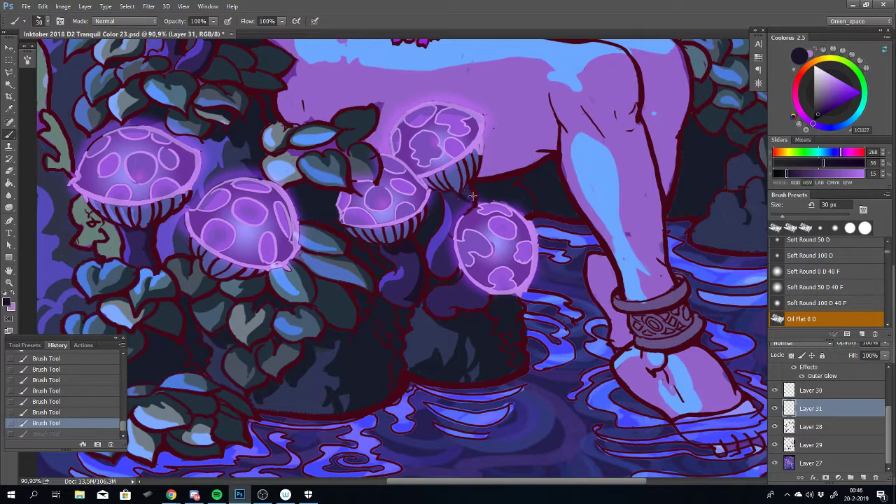
{"action": "left_click_drag", "start_coordinate": [467, 196], "coordinate": [462, 191]}
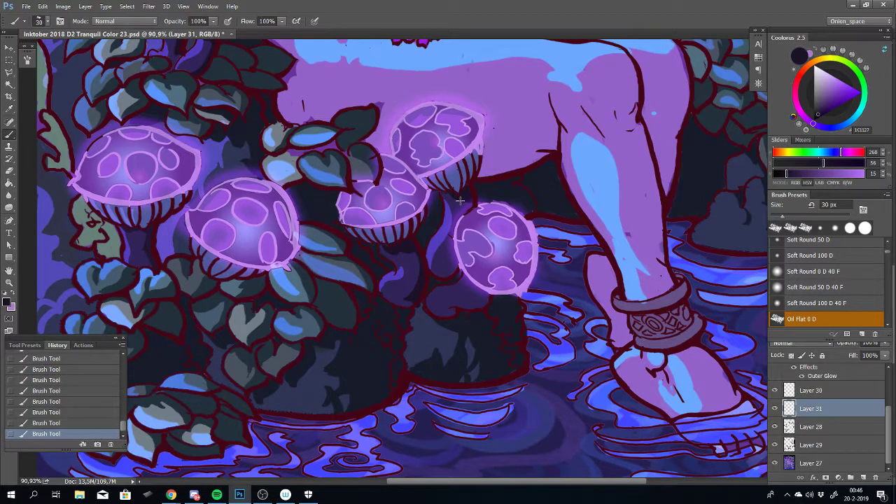
{"action": "key", "text": "ctrl+z"}
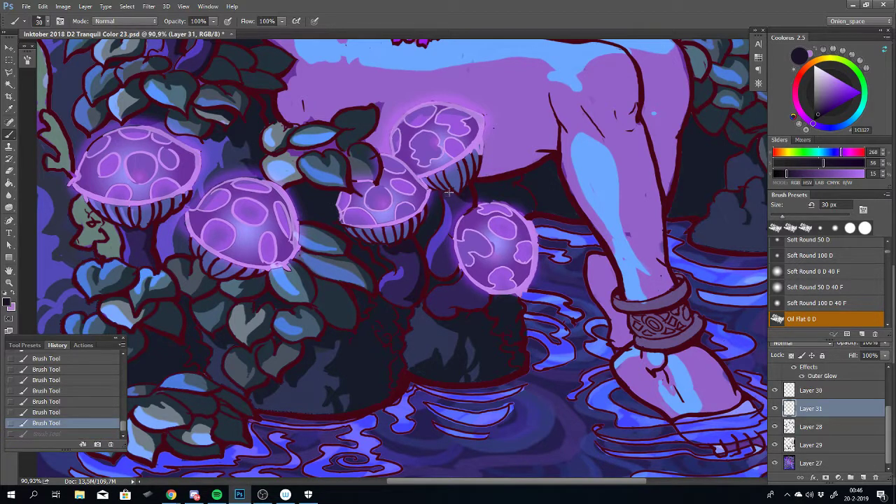
{"action": "left_click_drag", "start_coordinate": [471, 200], "coordinate": [478, 199]}
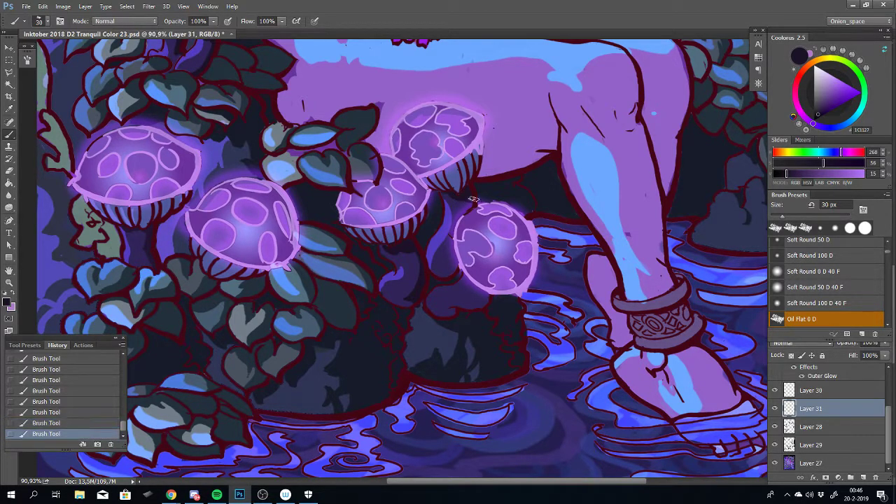
{"action": "key", "text": "ctrl+z"}
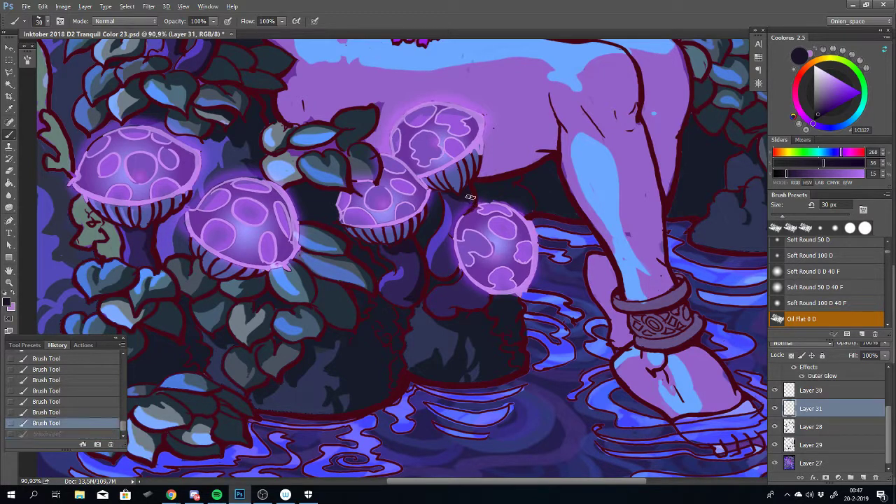
{"action": "key", "text": "ctrl+z"}
{"action": "key", "text": "ctrl+z"}
{"action": "left_click_drag", "start_coordinate": [467, 207], "coordinate": [456, 227]}
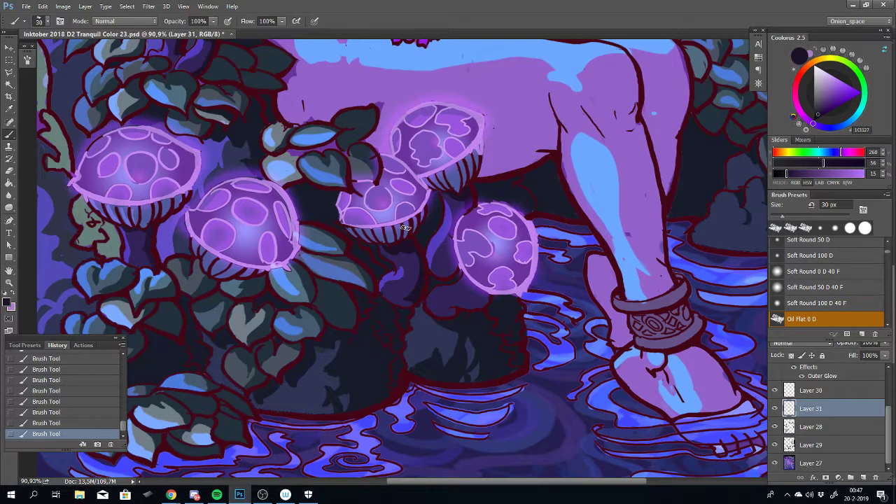
Shade the base of the stem beneath the round mushroom by the water, comparing the strokes with and without them
{"action": "left_click_drag", "start_coordinate": [480, 308], "coordinate": [476, 242]}
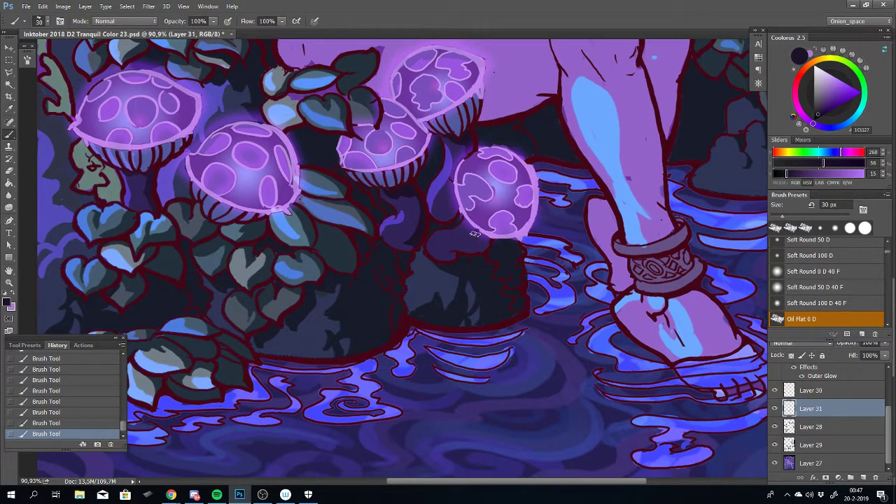
{"action": "key", "text": "ctrl+z"}
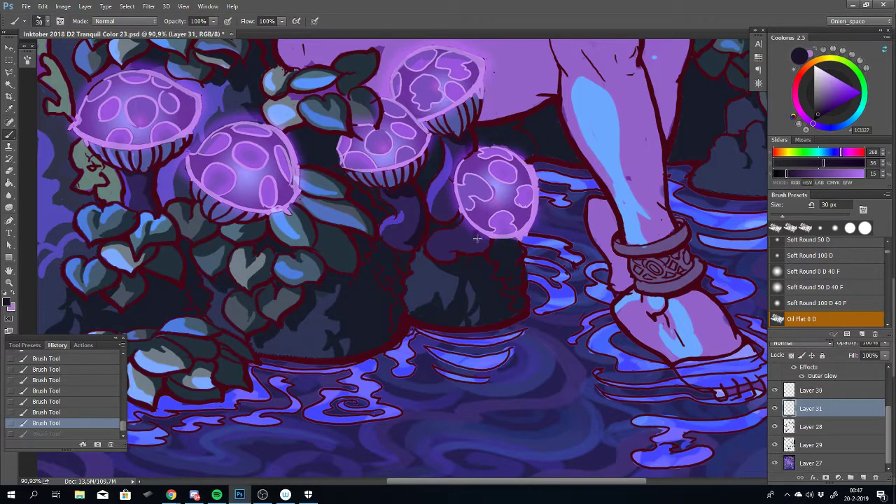
{"action": "left_click_drag", "start_coordinate": [451, 249], "coordinate": [457, 251]}
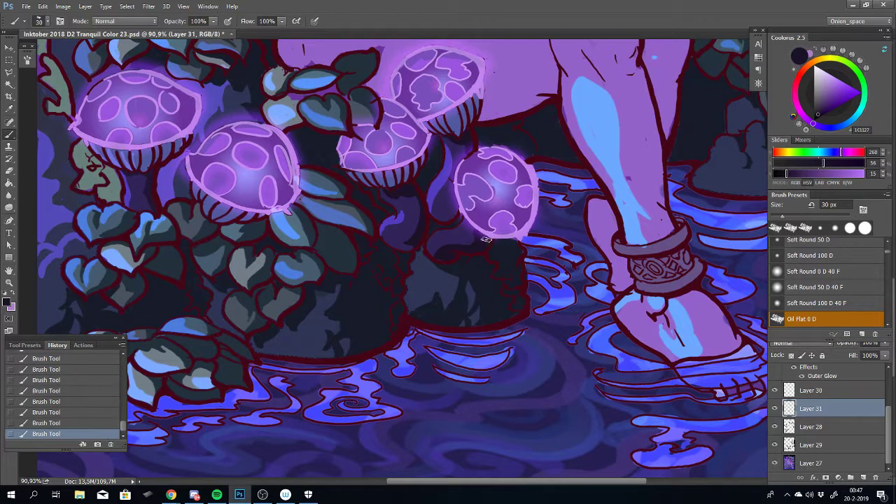
{"action": "key", "text": "ctrl+alt+z"}
{"action": "key", "text": "ctrl+alt+z"}
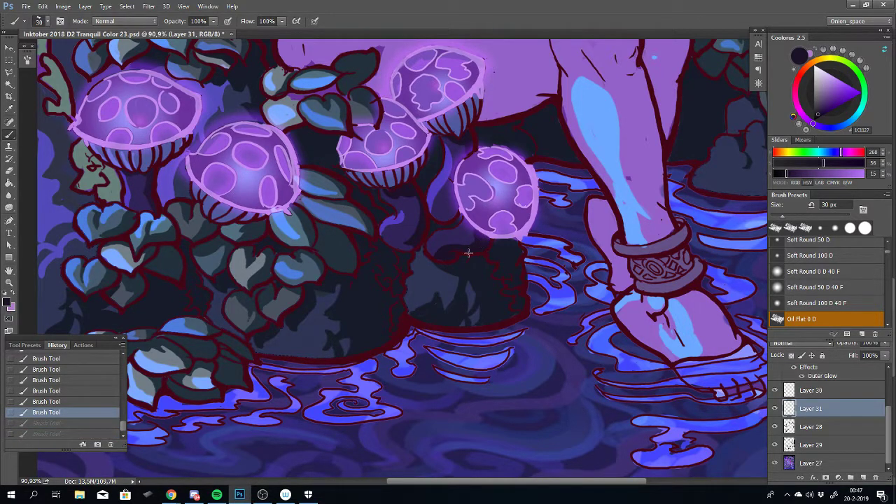
{"action": "key", "text": "ctrl+shift+z"}
{"action": "key", "text": "ctrl+shift+z"}
{"action": "key", "text": "ctrl+alt+z"}
{"action": "key", "text": "ctrl+shift+z"}
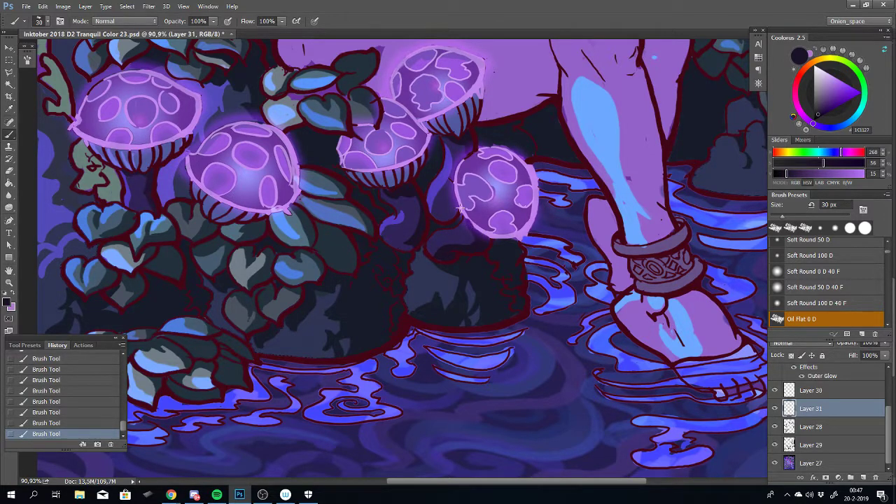
Rework the shadow edge where the round mushroom's stem meets the rock
{"action": "key", "text": "ctrl+z"}
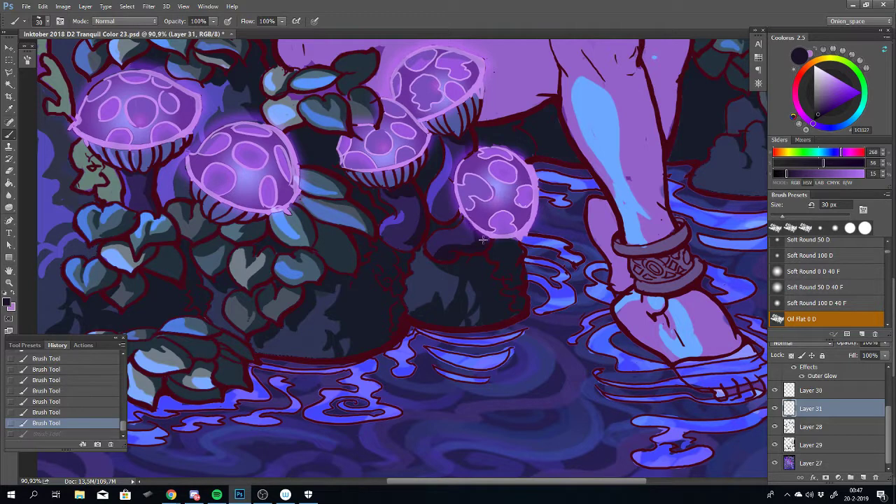
{"action": "key", "text": "ctrl+z"}
{"action": "key", "text": "ctrl+z"}
{"action": "key", "text": "ctrl+z"}
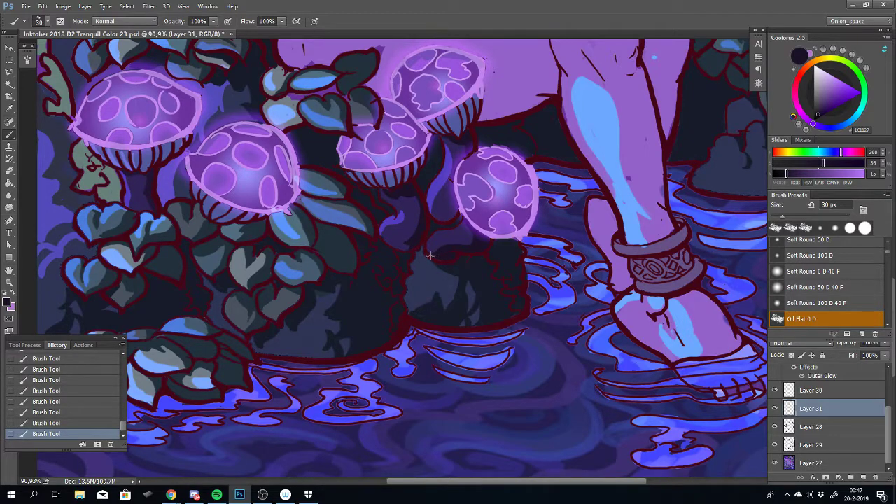
Shade the right side and base of the mushroom stem behind the tip of the pink hair with the dark purple brush
{"action": "scroll", "coordinate": [452, 287], "scroll_direction": "down", "scroll_amount": 3}
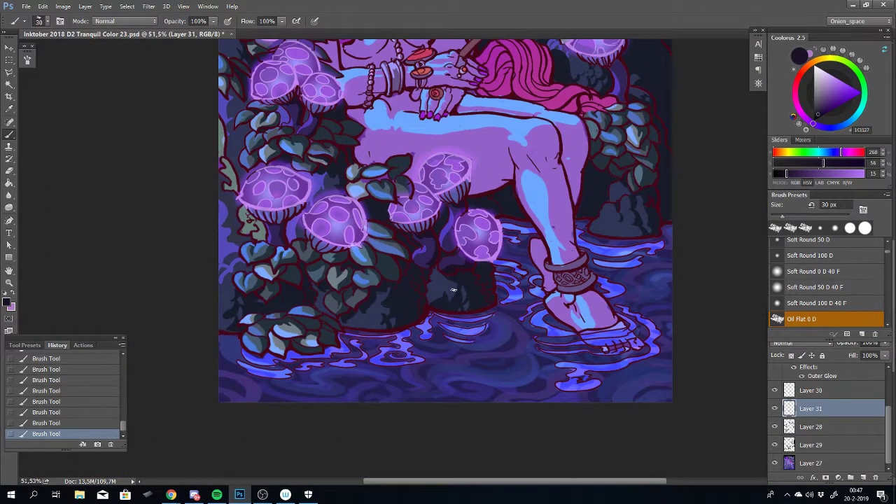
{"action": "scroll", "coordinate": [452, 290], "scroll_direction": "down", "scroll_amount": 2}
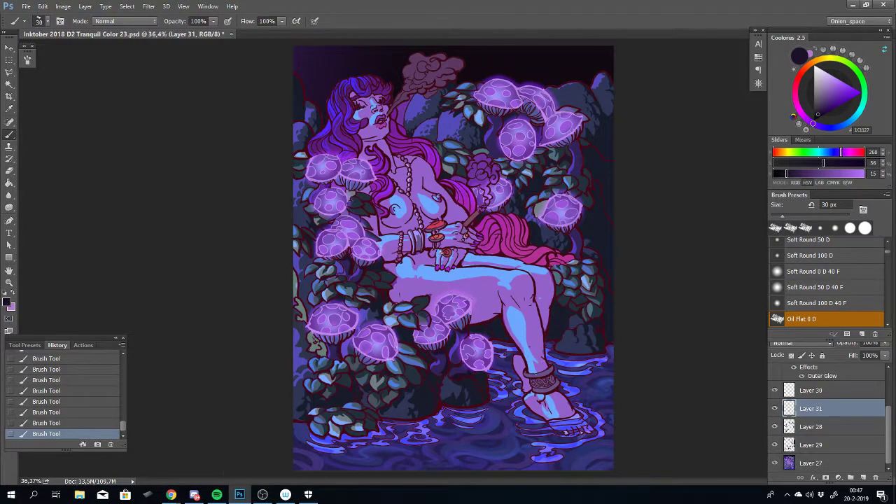
{"action": "scroll", "coordinate": [433, 243], "scroll_direction": "up", "scroll_amount": 3}
{"action": "left_click_drag", "start_coordinate": [322, 304], "coordinate": [203, 292]}
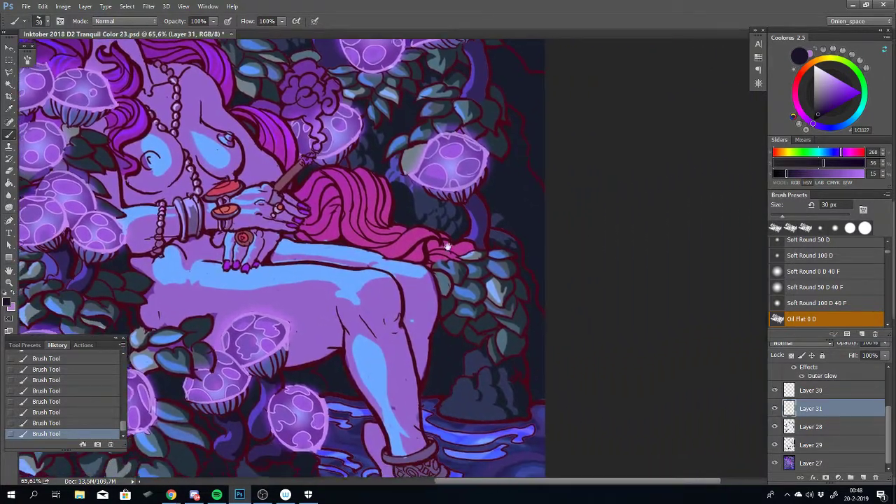
{"action": "left_click_drag", "start_coordinate": [492, 234], "coordinate": [413, 298]}
{"action": "scroll", "coordinate": [428, 287], "scroll_direction": "up", "scroll_amount": 2}
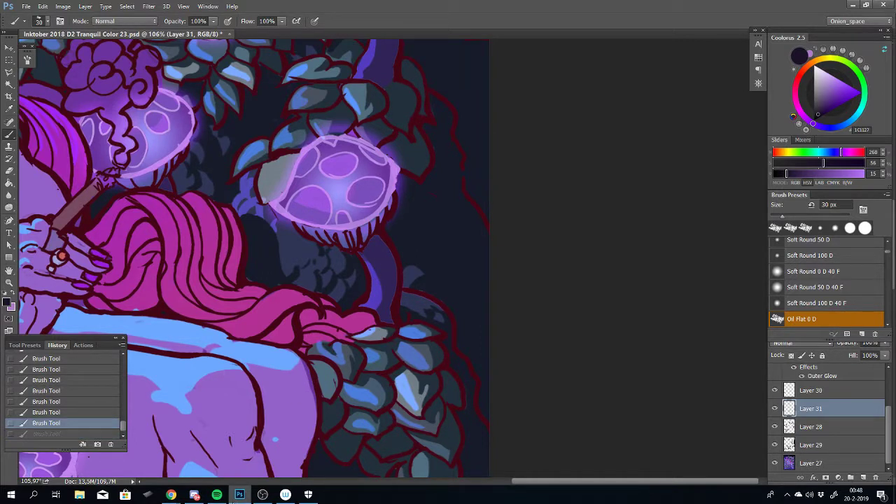
{"action": "left_click", "coordinate": [238, 495]}
{"action": "left_click", "coordinate": [238, 495]}
{"action": "left_click_drag", "start_coordinate": [390, 288], "coordinate": [391, 258]}
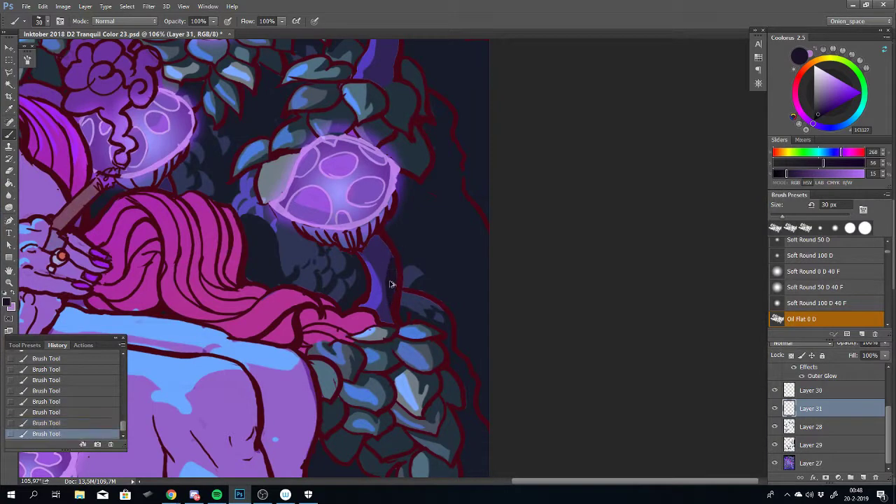
{"action": "key", "text": "ctrl+z"}
{"action": "left_click_drag", "start_coordinate": [390, 320], "coordinate": [394, 322]}
{"action": "key", "text": "ctrl+z"}
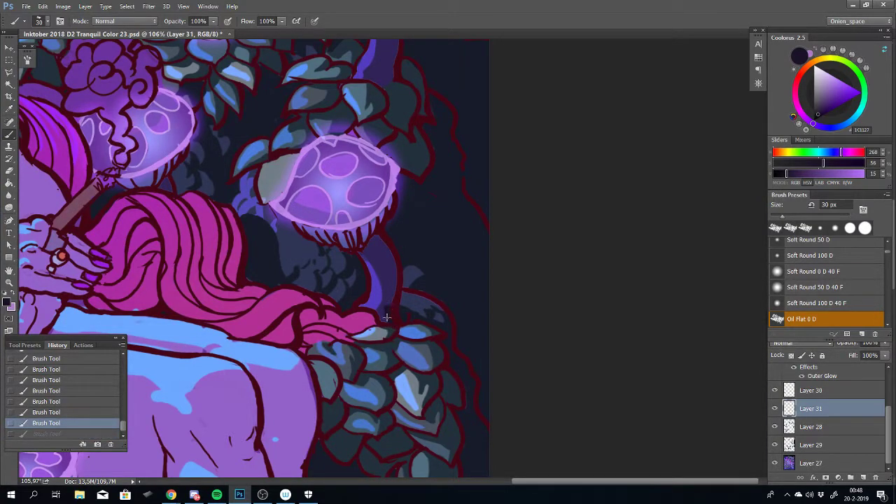
Paint a dark shadow across the top of that stem beneath the cap's gills, comparing the strokes with and without them
{"action": "mouse_move", "coordinate": [391, 304]}
{"action": "left_mouse_down"}
{"action": "mouse_move", "coordinate": [391, 312]}
{"action": "mouse_move", "coordinate": [394, 272]}
{"action": "left_mouse_up"}
{"action": "key", "text": "ctrl+z"}
{"action": "mouse_move", "coordinate": [382, 238]}
{"action": "left_mouse_down"}
{"action": "mouse_move", "coordinate": [389, 281]}
{"action": "mouse_move", "coordinate": [392, 250]}
{"action": "mouse_move", "coordinate": [393, 259]}
{"action": "mouse_move", "coordinate": [376, 236]}
{"action": "left_mouse_up"}
{"action": "key", "text": "ctrl+z"}
{"action": "key", "text": "ctrl+z"}
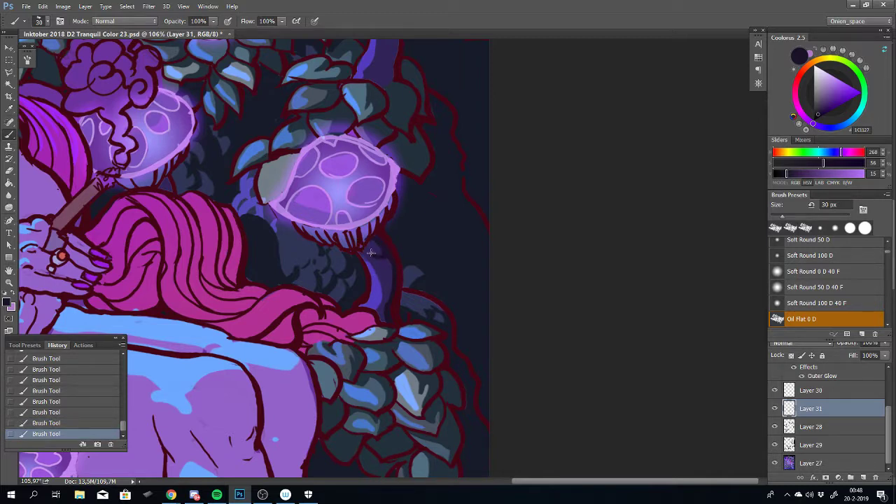
{"action": "key", "text": "ctrl+z"}
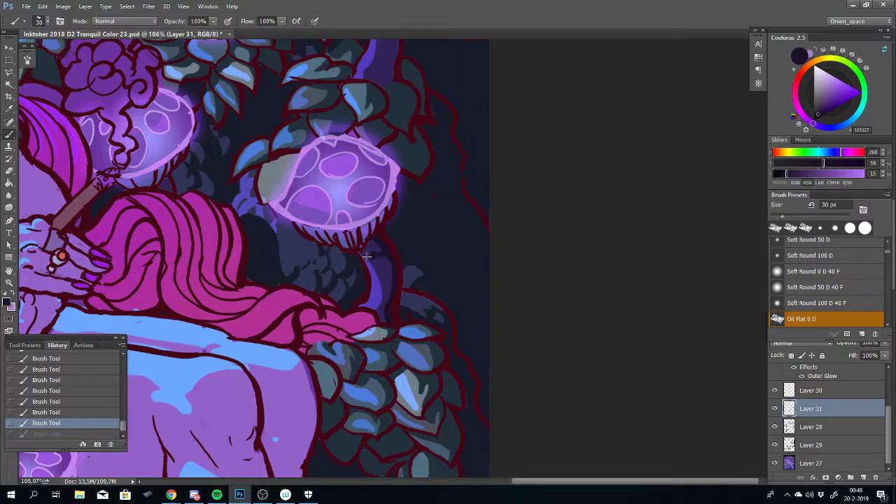
{"action": "key", "text": "ctrl+shift+z"}
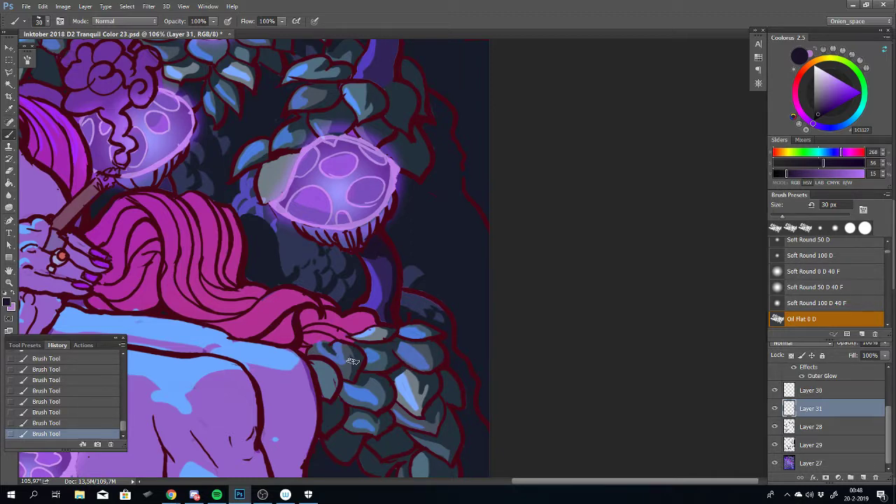
Shade the right side of the stem beneath the rightmost mushroom of the upper cluster, down to the leaves
{"action": "scroll", "coordinate": [379, 292], "scroll_direction": "down", "scroll_amount": 5}
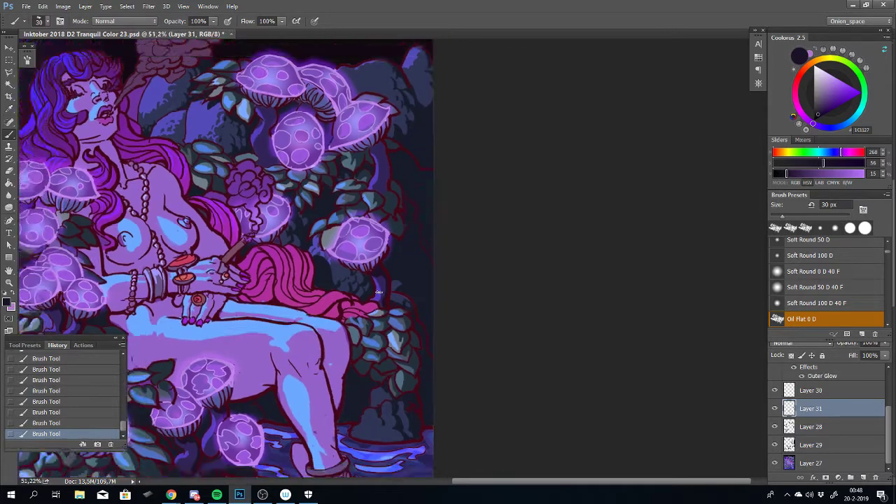
{"action": "scroll", "coordinate": [379, 293], "scroll_direction": "down", "scroll_amount": 2}
{"action": "scroll", "coordinate": [549, 280], "scroll_direction": "up", "scroll_amount": 2}
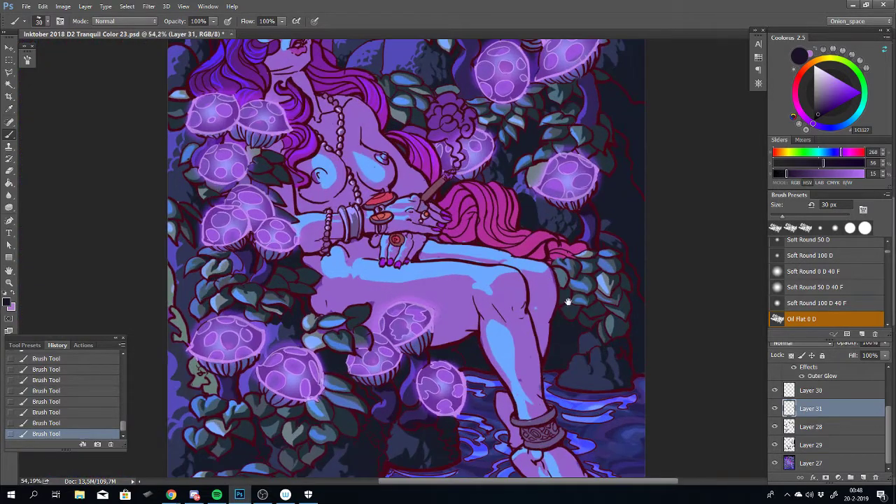
{"action": "left_click_drag", "start_coordinate": [549, 280], "coordinate": [420, 268]}
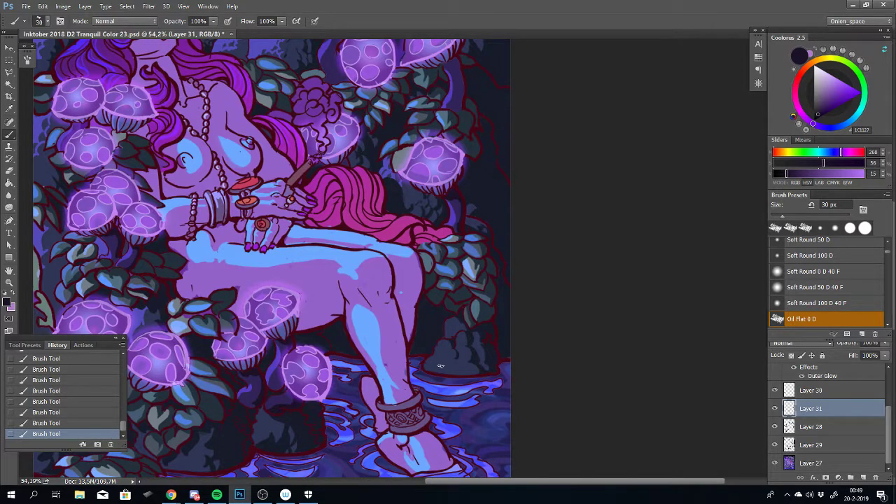
{"action": "left_click_drag", "start_coordinate": [509, 186], "coordinate": [456, 278]}
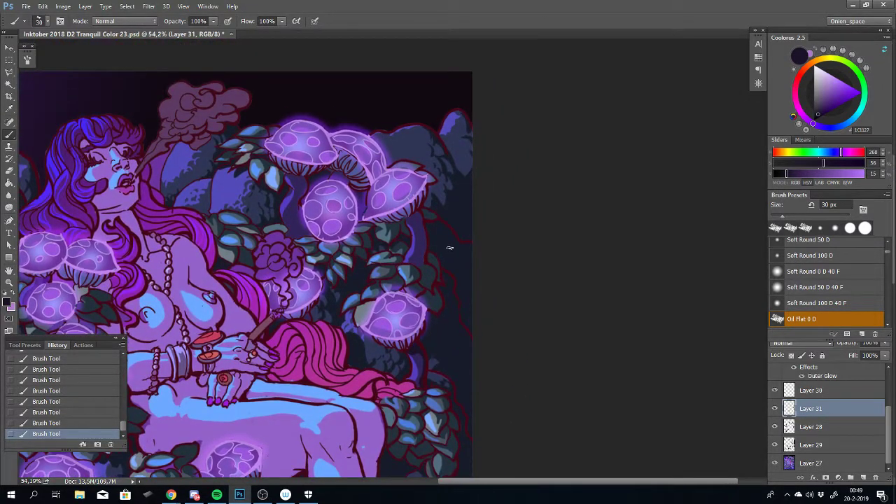
{"action": "scroll", "coordinate": [449, 248], "scroll_direction": "up", "scroll_amount": 3}
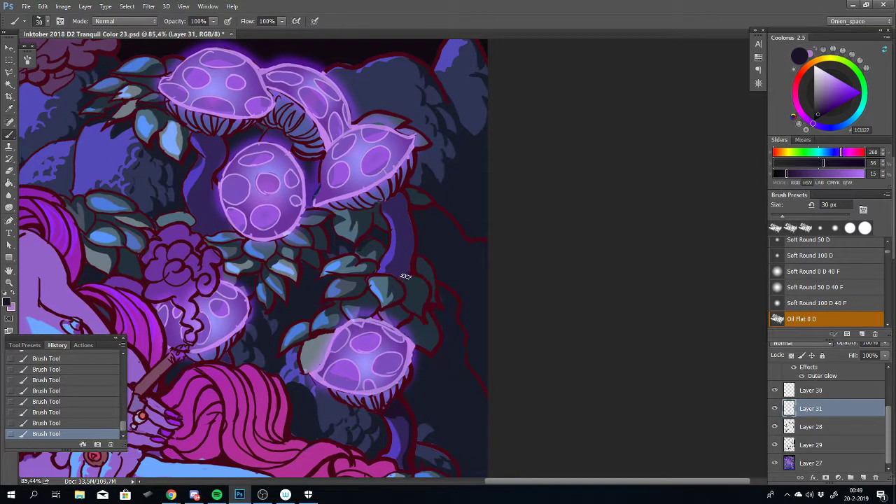
{"action": "key", "text": "ctrl+z"}
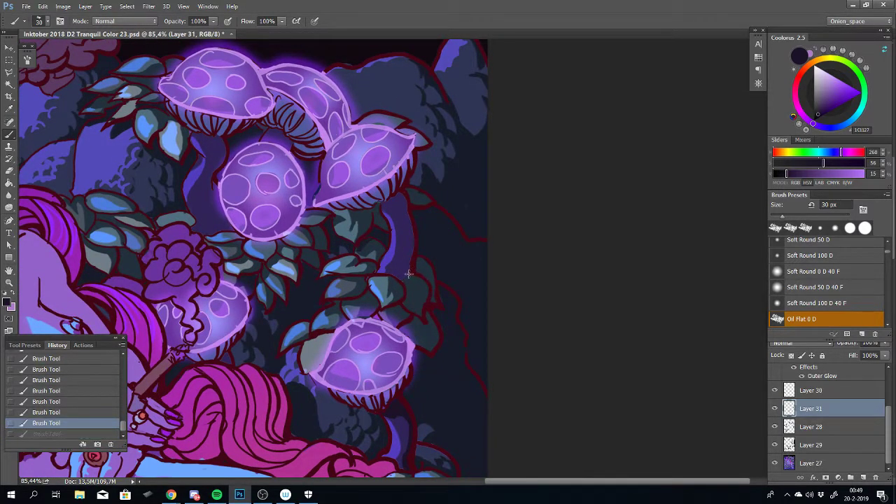
{"action": "left_click_drag", "start_coordinate": [401, 276], "coordinate": [396, 281]}
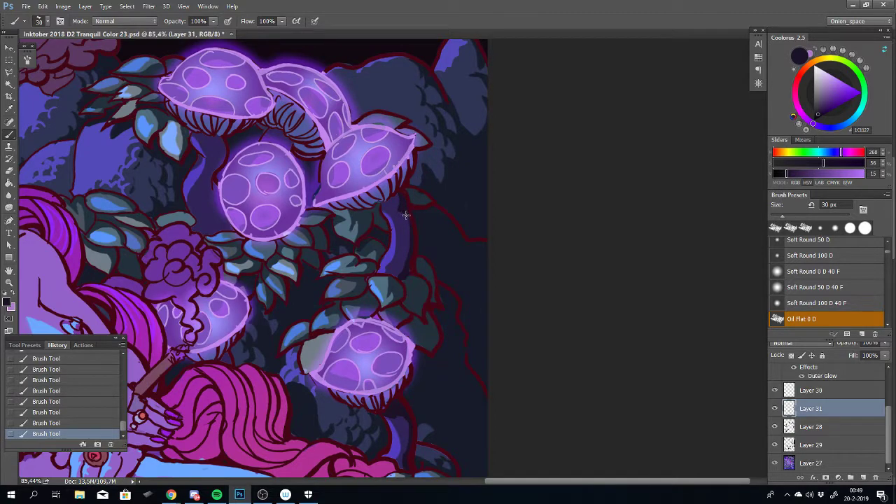
{"action": "key", "text": "ctrl+z"}
{"action": "left_click_drag", "start_coordinate": [405, 210], "coordinate": [413, 294]}
{"action": "key", "text": "ctrl+z"}
Rework the dark shadow at the top of the rightmost cluster mushroom's stem and extend it along the stem's right edge
{"action": "left_click_drag", "start_coordinate": [387, 203], "coordinate": [396, 215]}
{"action": "key", "text": "ctrl+z"}
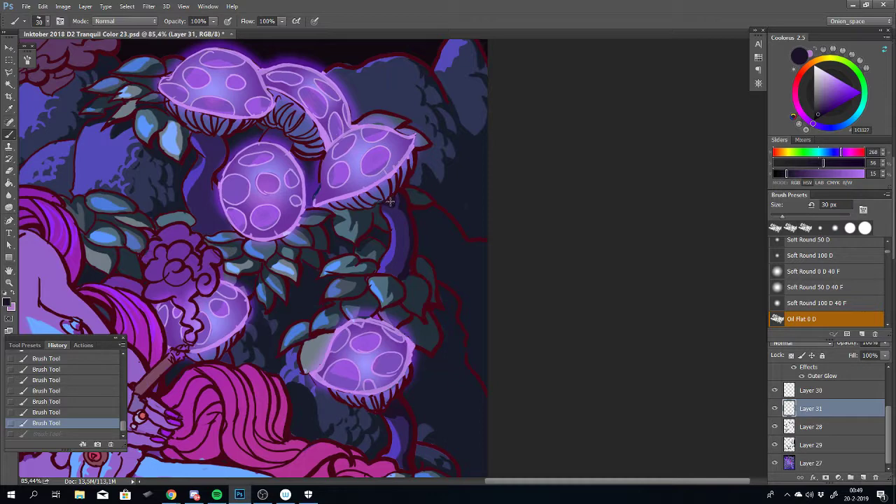
{"action": "left_click", "coordinate": [392, 201]}
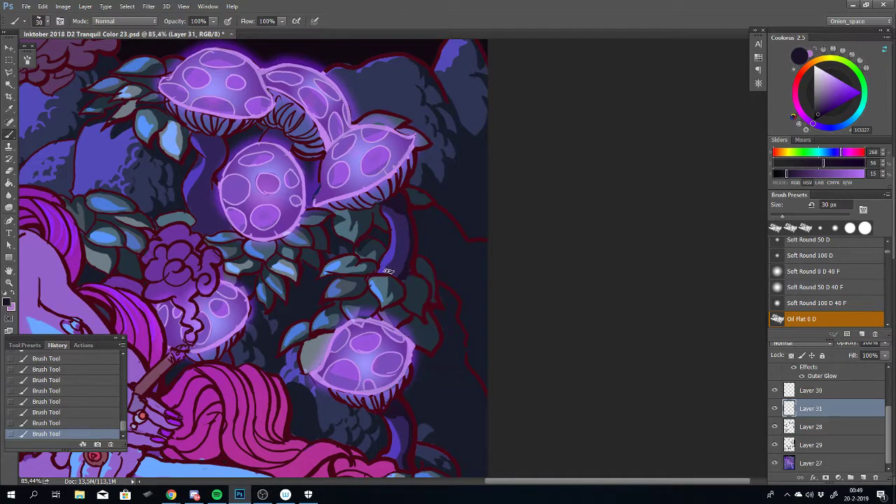
{"action": "key", "text": "ctrl+z"}
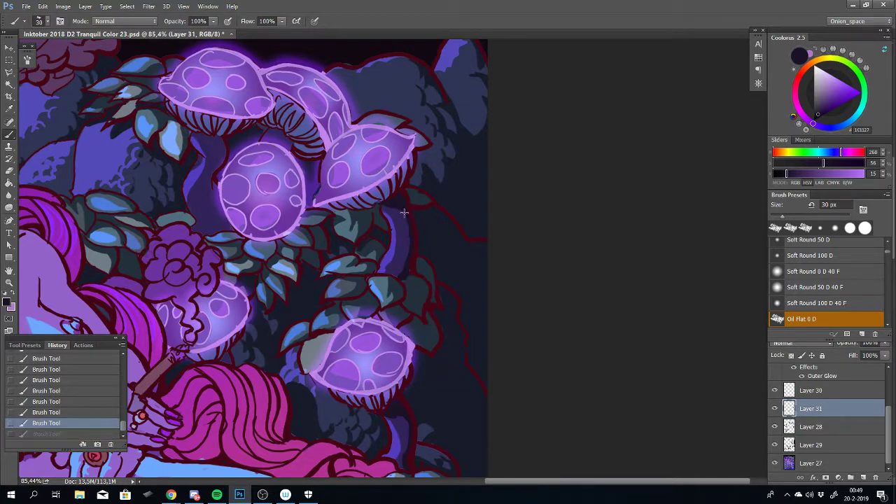
{"action": "mouse_move", "coordinate": [406, 212]}
{"action": "left_mouse_down"}
{"action": "mouse_move", "coordinate": [393, 209]}
{"action": "mouse_move", "coordinate": [401, 210]}
{"action": "left_mouse_up"}
{"action": "key", "text": "ctrl+z"}
{"action": "key", "text": "ctrl+z"}
{"action": "left_click_drag", "start_coordinate": [397, 205], "coordinate": [392, 204]}
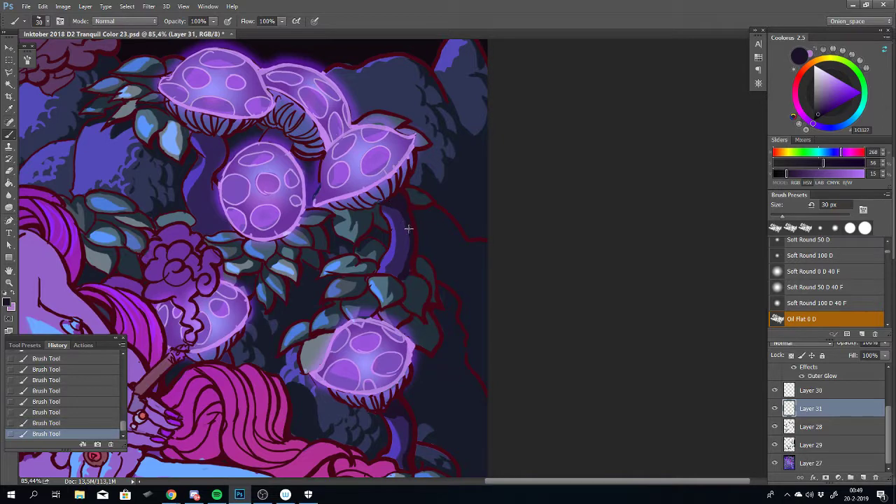
{"action": "left_click_drag", "start_coordinate": [411, 238], "coordinate": [411, 244]}
Try several dark shadow strokes on the top of the stem beneath the leftmost mushroom of the upper cluster
{"action": "left_click_drag", "start_coordinate": [377, 186], "coordinate": [446, 281]}
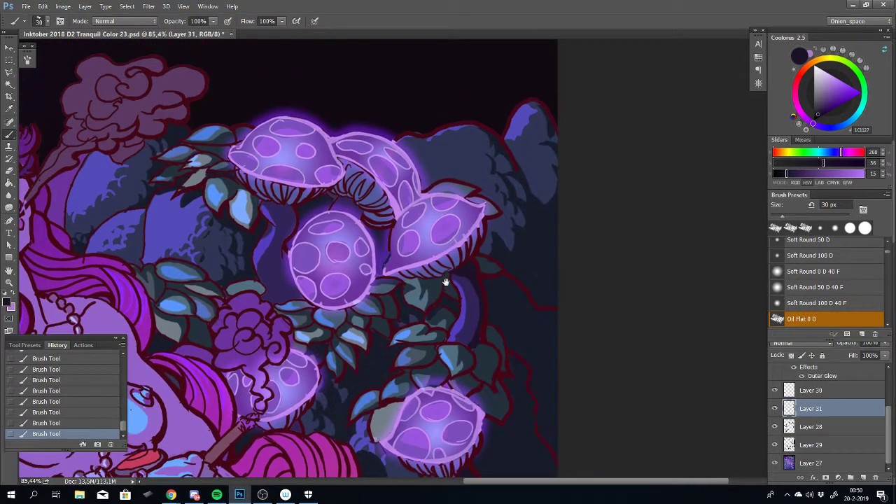
{"action": "key", "text": "ctrl+z"}
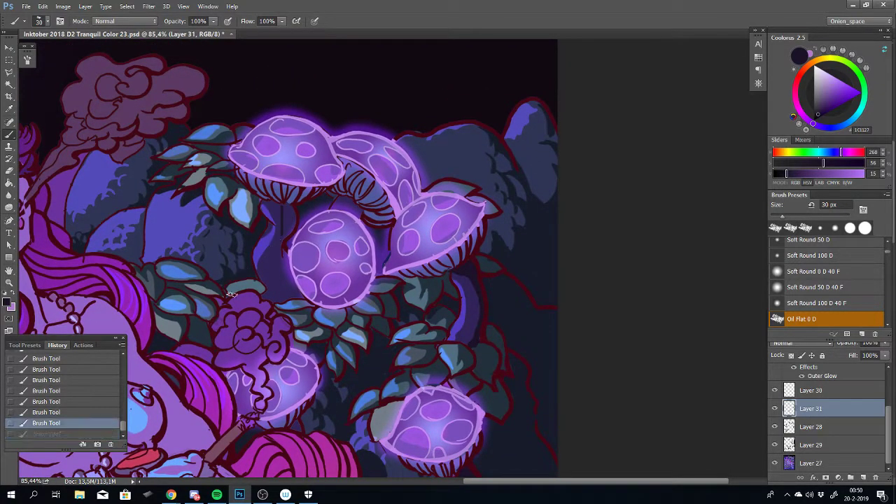
{"action": "left_click_drag", "start_coordinate": [281, 204], "coordinate": [279, 233]}
{"action": "key", "text": "ctrl+z"}
{"action": "mouse_move", "coordinate": [278, 199]}
{"action": "left_mouse_down"}
{"action": "mouse_move", "coordinate": [294, 221]}
{"action": "mouse_move", "coordinate": [284, 248]}
{"action": "left_mouse_up"}
{"action": "key", "text": "ctrl+z"}
{"action": "left_click_drag", "start_coordinate": [286, 202], "coordinate": [276, 230]}
{"action": "key", "text": "ctrl+z"}
Switch to Spotify and queue Tomorrow Comes Today from the 2001 album Gorillaz
{"action": "left_click", "coordinate": [217, 495]}
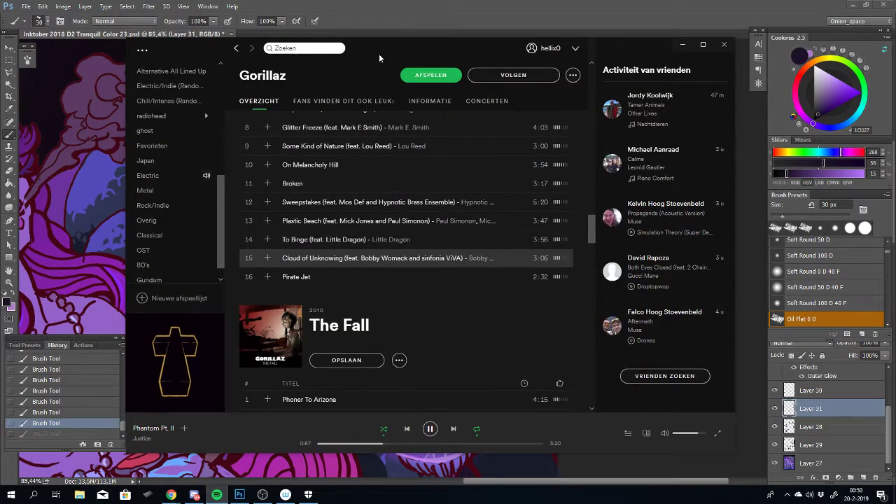
{"action": "left_click_drag", "start_coordinate": [580, 227], "coordinate": [574, 275]}
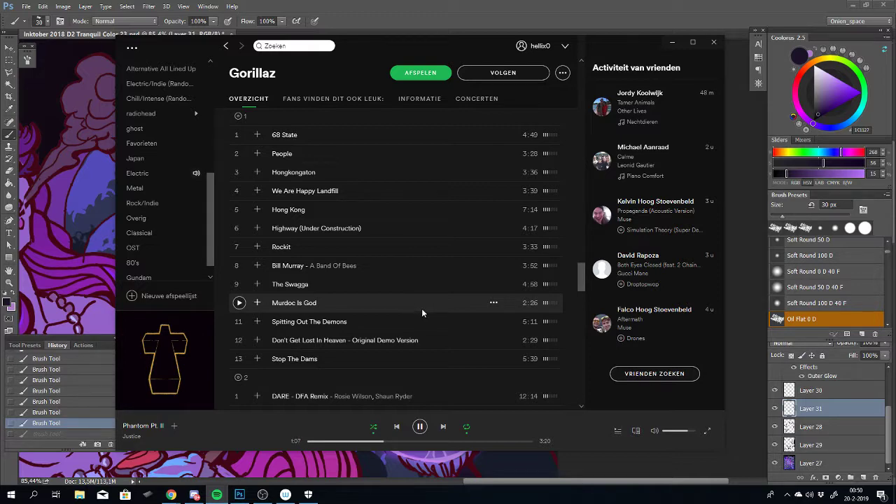
{"action": "left_click_drag", "start_coordinate": [580, 285], "coordinate": [557, 405]}
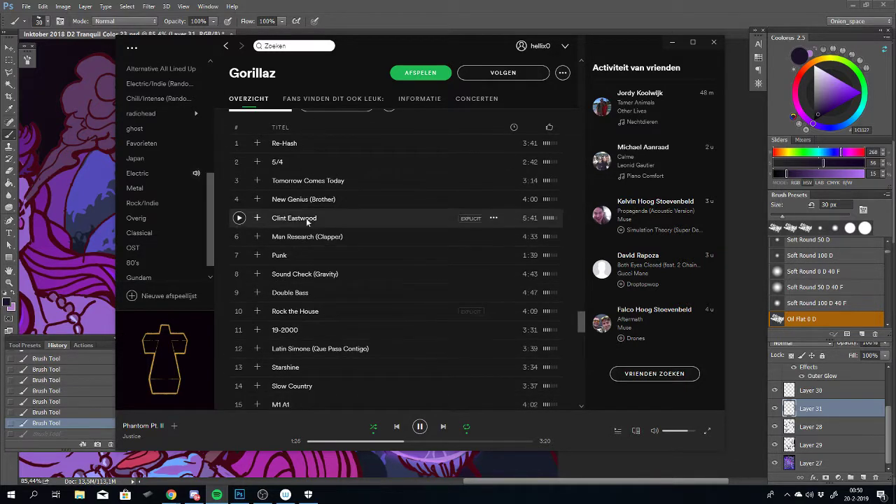
{"action": "right_click", "coordinate": [310, 182]}
{"action": "left_click", "coordinate": [318, 190]}
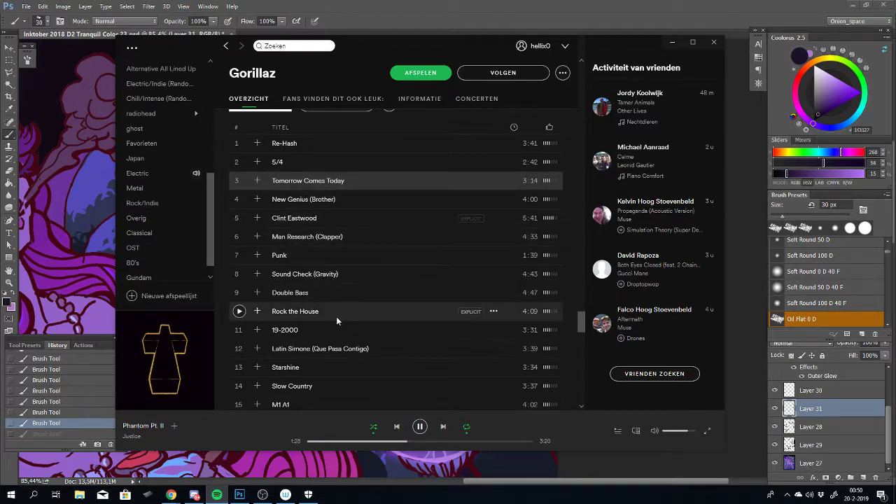
Look through the rest of the 2001 Gorillaz album and queue Starshine
{"action": "scroll", "coordinate": [330, 320], "scroll_direction": "down", "scroll_amount": 3}
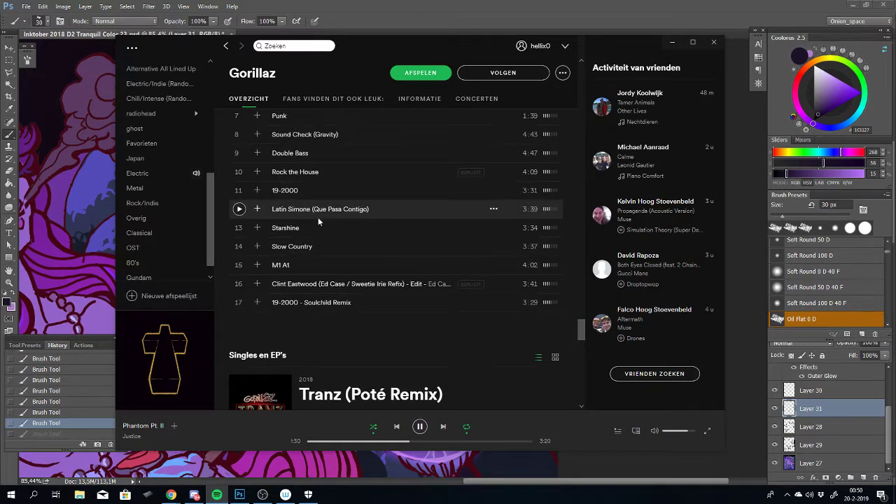
{"action": "scroll", "coordinate": [318, 217], "scroll_direction": "up", "scroll_amount": 3}
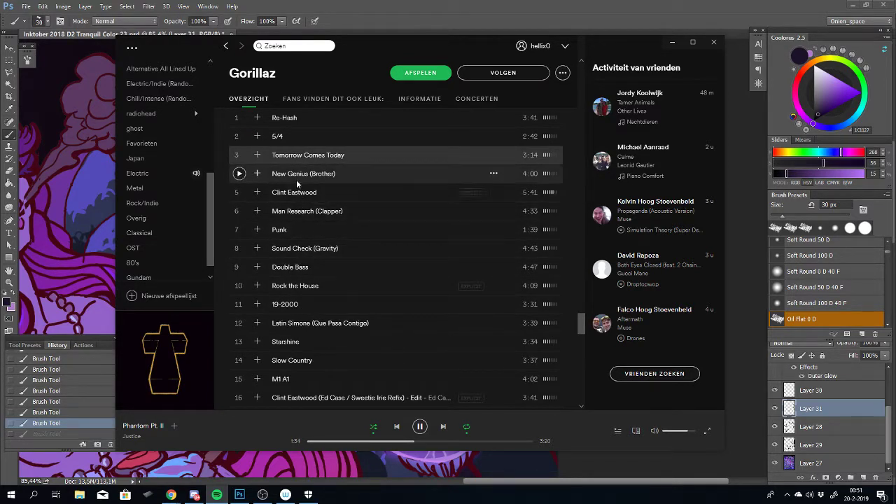
{"action": "scroll", "coordinate": [328, 211], "scroll_direction": "up", "scroll_amount": 2}
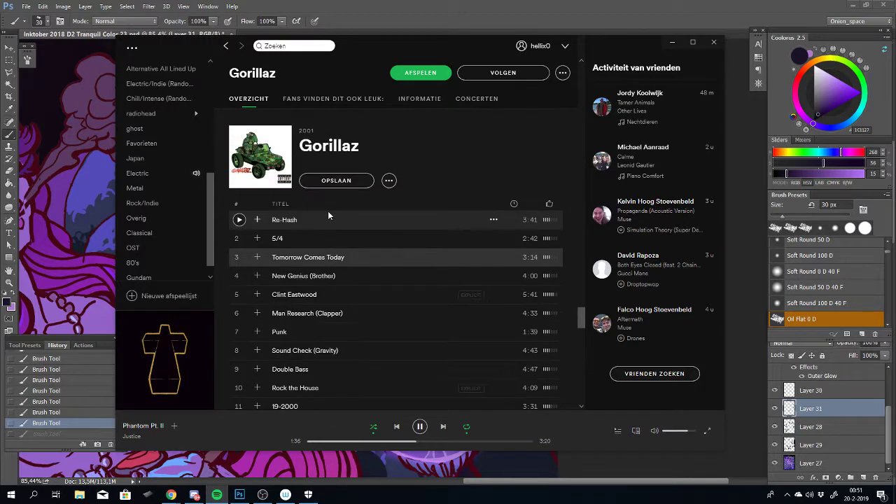
{"action": "scroll", "coordinate": [327, 210], "scroll_direction": "down", "scroll_amount": 4}
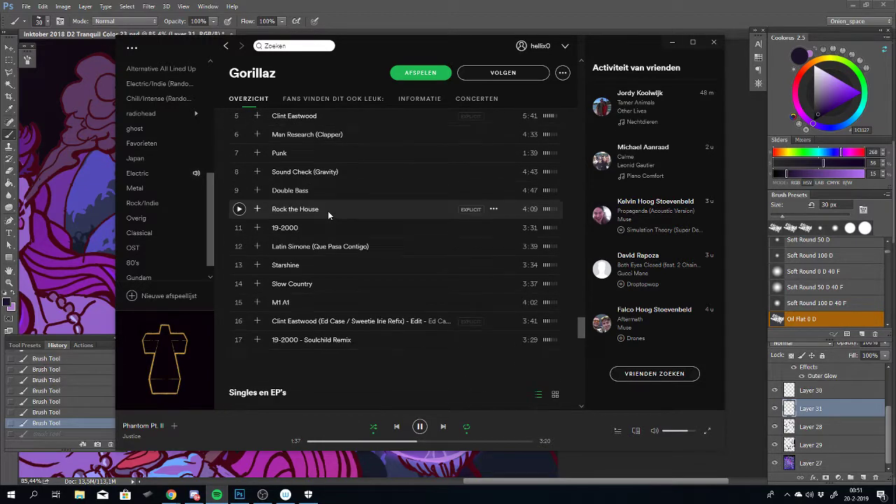
{"action": "right_click", "coordinate": [305, 264]}
{"action": "left_click", "coordinate": [323, 270]}
Switch back to Photoshop and shade the top and right side of the stem beneath the upper cluster's leftmost mushroom
{"action": "key", "text": "alt+Tab"}
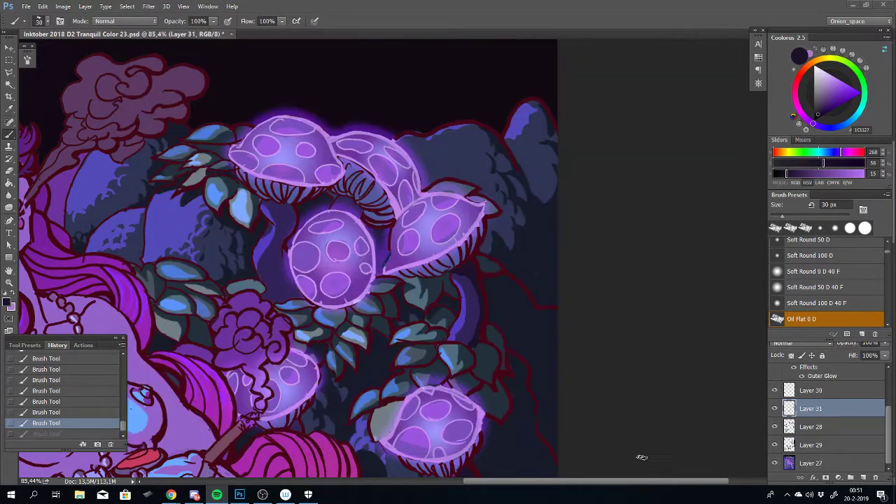
{"action": "mouse_move", "coordinate": [450, 306]}
{"action": "left_mouse_down"}
{"action": "mouse_move", "coordinate": [499, 308]}
{"action": "mouse_move", "coordinate": [502, 293]}
{"action": "left_mouse_up"}
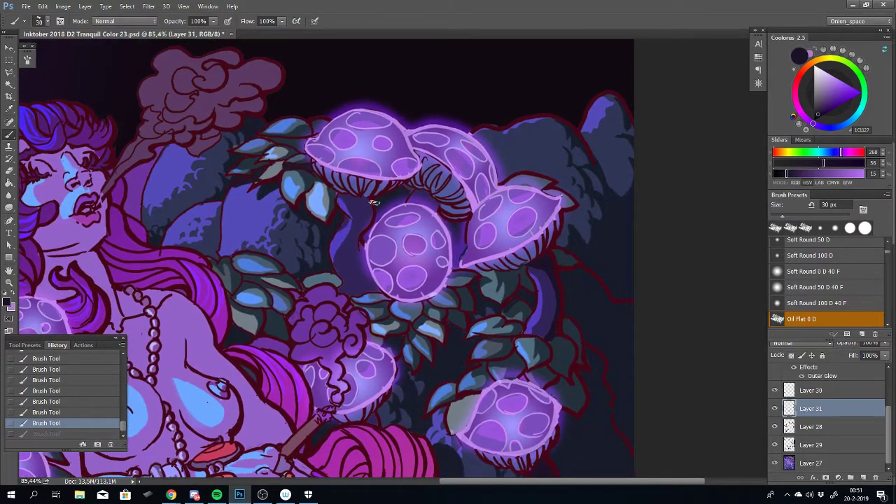
{"action": "left_click_drag", "start_coordinate": [358, 195], "coordinate": [352, 235]}
{"action": "key", "text": "ctrl+z"}
{"action": "left_click_drag", "start_coordinate": [368, 221], "coordinate": [364, 204]}
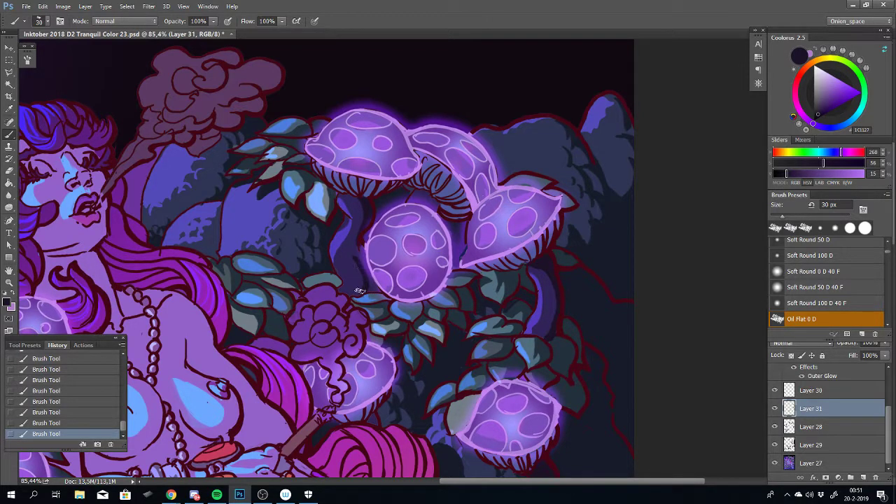
{"action": "key", "text": "ctrl+z"}
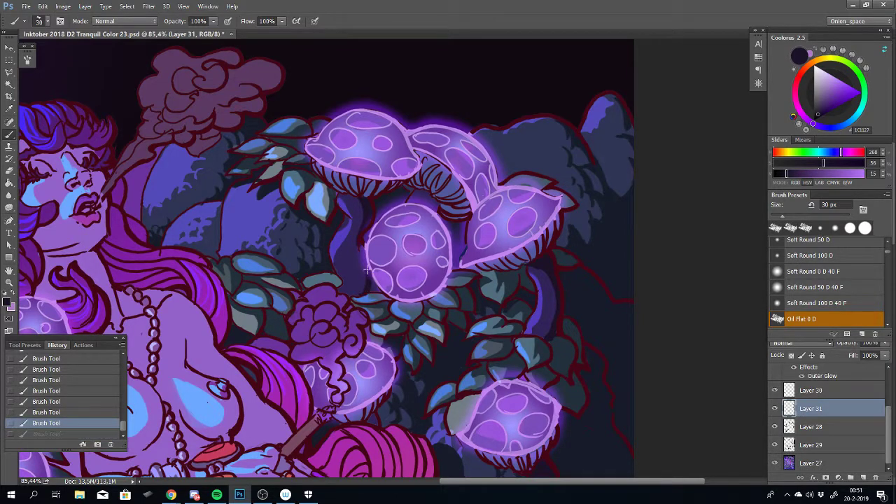
{"action": "left_click_drag", "start_coordinate": [360, 248], "coordinate": [362, 259]}
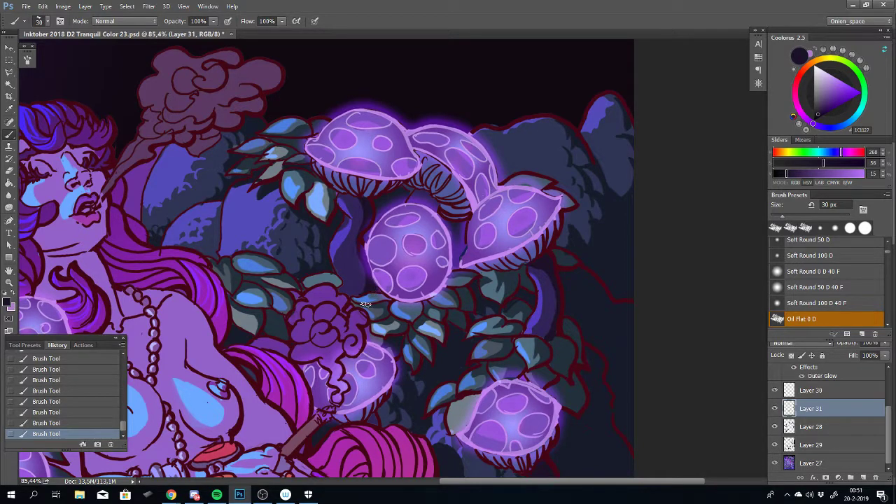
Rework the dark shading on the upper part of the stem beneath the upper cluster's leftmost mushroom, undoing the unwanted strokes
{"action": "mouse_move", "coordinate": [217, 494]}
{"action": "key", "text": "ctrl+z"}
{"action": "left_click_drag", "start_coordinate": [358, 233], "coordinate": [361, 202]}
{"action": "key", "text": "ctrl+z"}
{"action": "key", "text": "ctrl+z"}
{"action": "key", "text": "ctrl+z"}
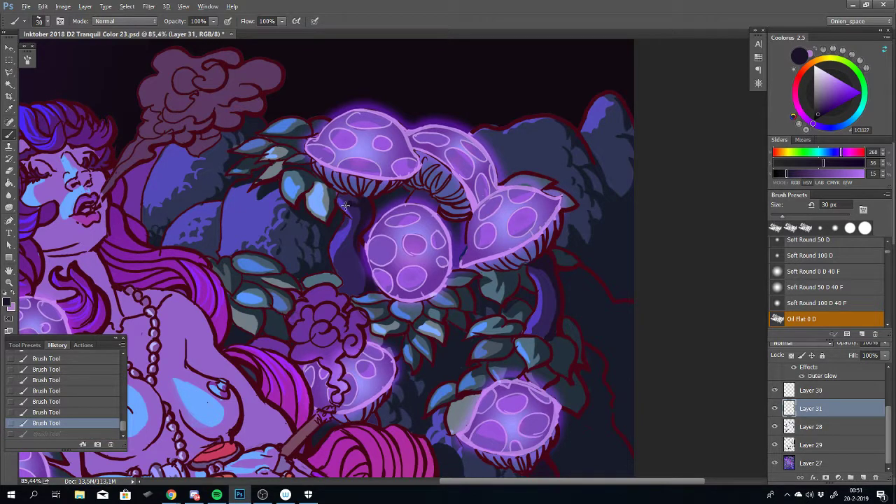
{"action": "key", "text": "ctrl+z"}
{"action": "key", "text": "ctrl+z"}
{"action": "key", "text": "ctrl+z"}
{"action": "key", "text": "ctrl+z"}
{"action": "key", "text": "ctrl+z"}
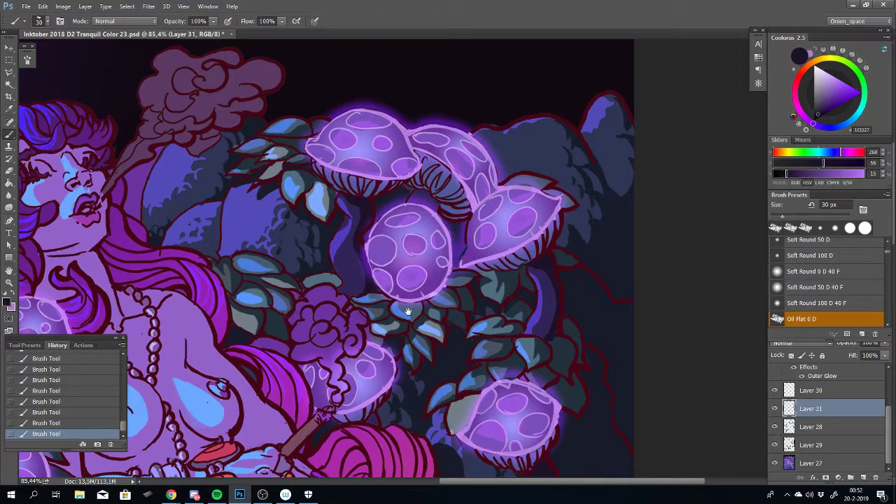
Try several dark shadow strokes on the short stem beneath the curved middle mushroom, just above the round mushroom
{"action": "mouse_move", "coordinate": [418, 308]}
{"action": "left_mouse_down"}
{"action": "mouse_move", "coordinate": [390, 219]}
{"action": "mouse_move", "coordinate": [405, 319]}
{"action": "left_mouse_up"}
{"action": "left_click_drag", "start_coordinate": [420, 210], "coordinate": [403, 253]}
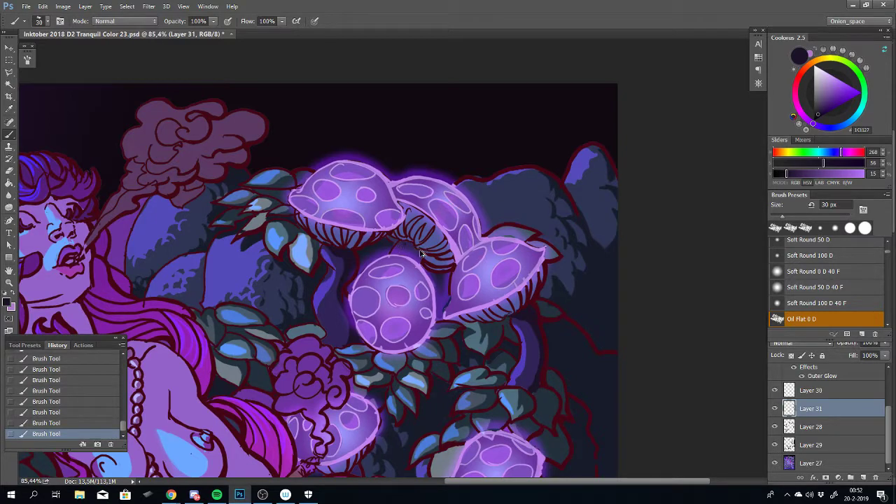
{"action": "key", "text": "ctrl+z"}
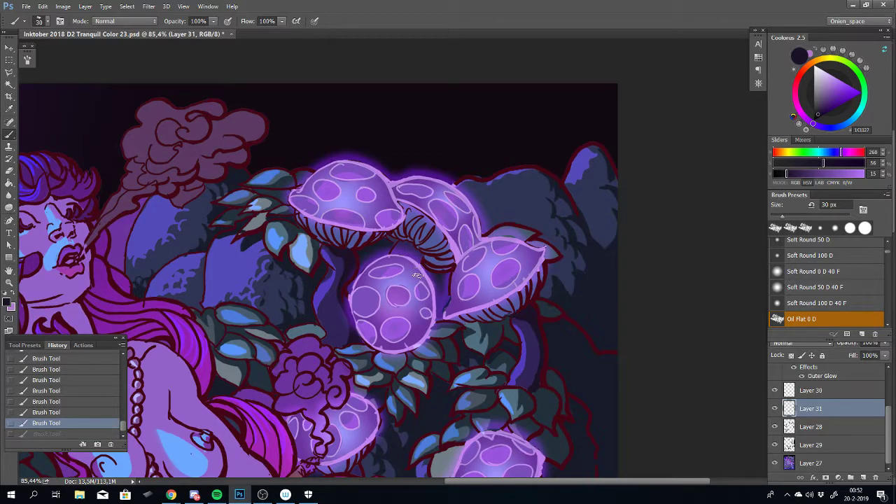
{"action": "mouse_move", "coordinate": [414, 251]}
{"action": "left_mouse_down"}
{"action": "mouse_move", "coordinate": [403, 259]}
{"action": "mouse_move", "coordinate": [413, 257]}
{"action": "left_mouse_up"}
{"action": "key", "text": "ctrl+z"}
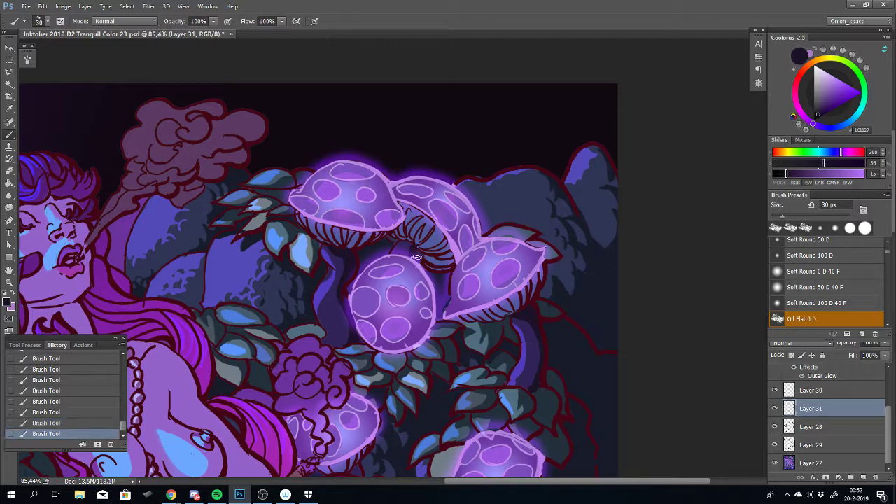
{"action": "key", "text": "ctrl+z"}
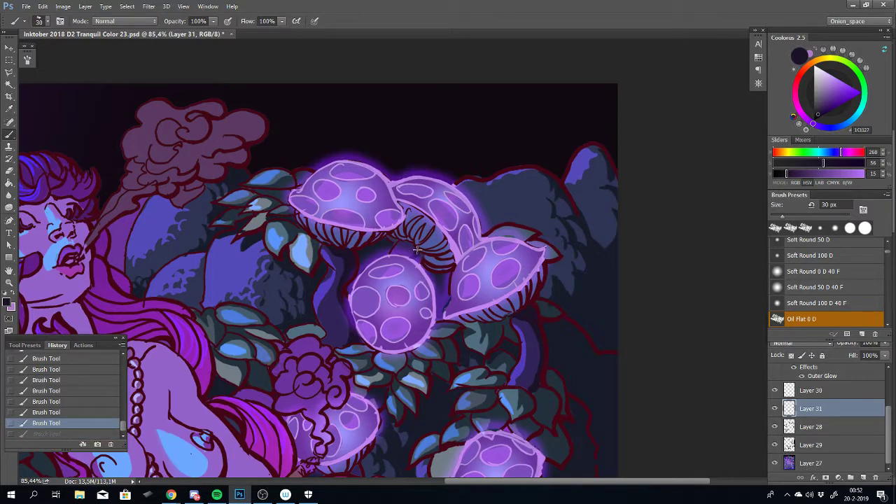
{"action": "left_click_drag", "start_coordinate": [418, 258], "coordinate": [418, 262]}
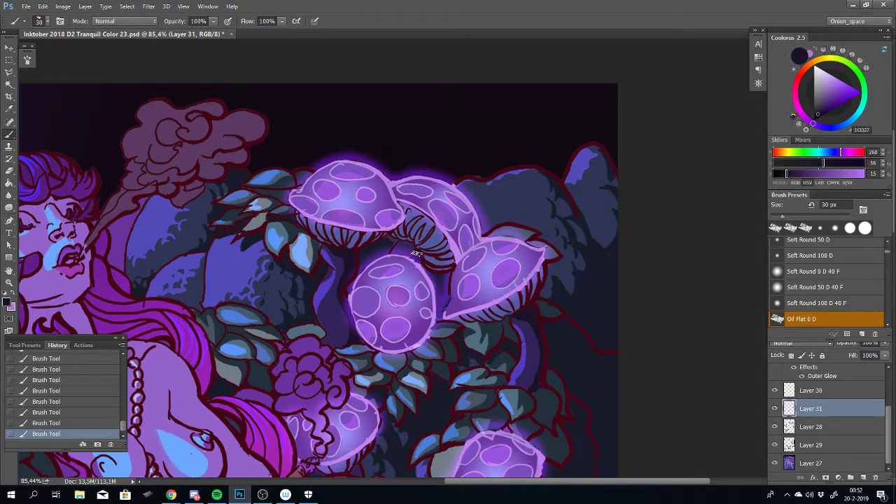
{"action": "key", "text": "ctrl+z"}
{"action": "left_click", "coordinate": [418, 259]}
Switch to Spotify and look through the O and P titles of the Electric playlist in descending title order
{"action": "left_click", "coordinate": [217, 495]}
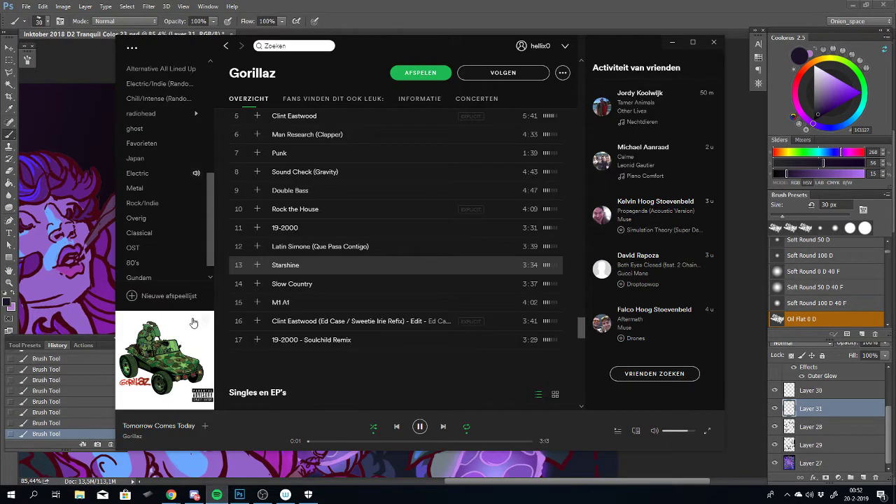
{"action": "left_click", "coordinate": [225, 47]}
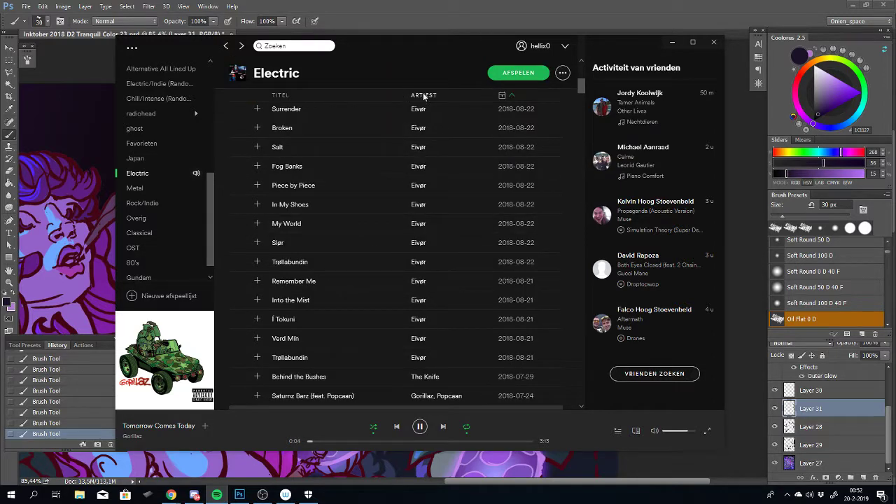
{"action": "scroll", "coordinate": [418, 103], "scroll_direction": "down", "scroll_amount": 5}
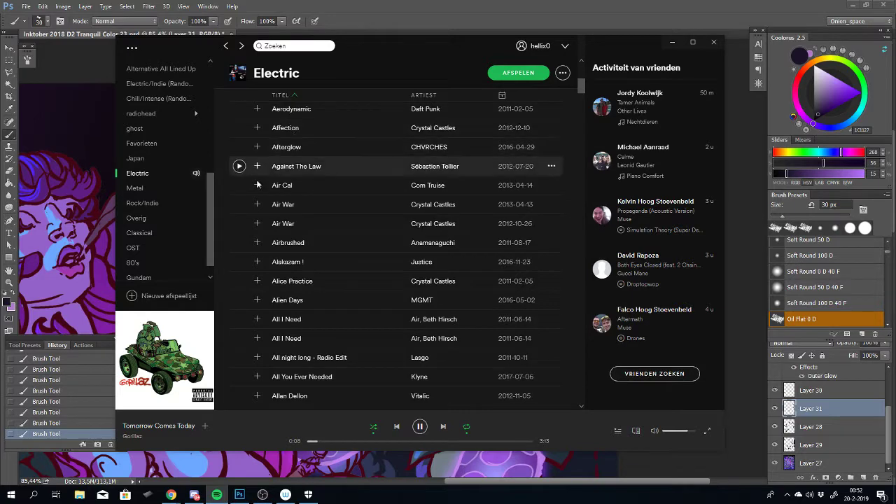
{"action": "key", "text": "p"}
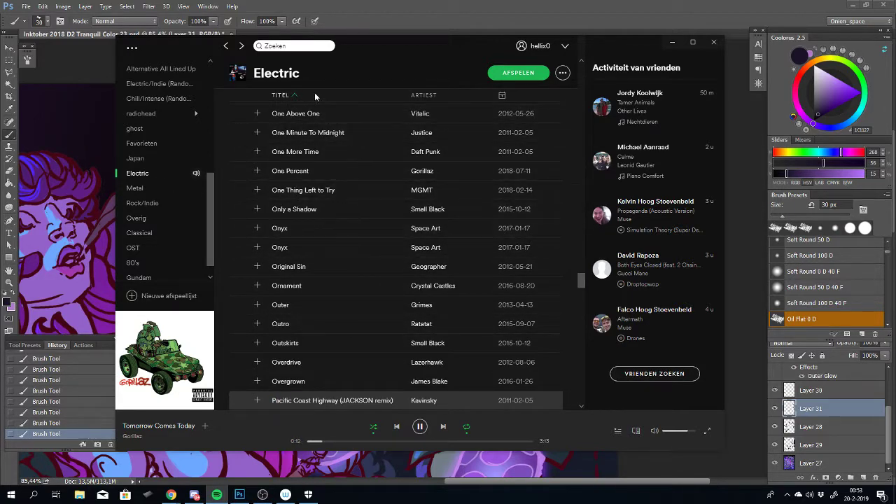
{"action": "left_click", "coordinate": [292, 94]}
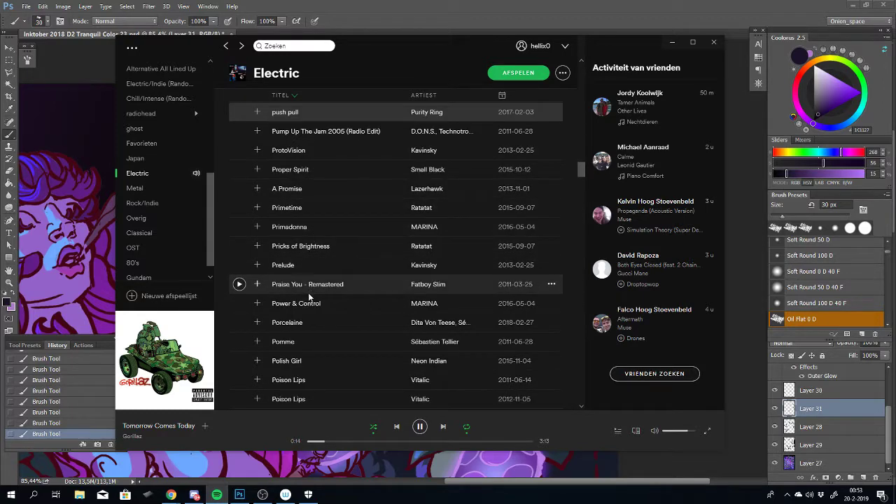
{"action": "scroll", "coordinate": [340, 326], "scroll_direction": "down", "scroll_amount": 4}
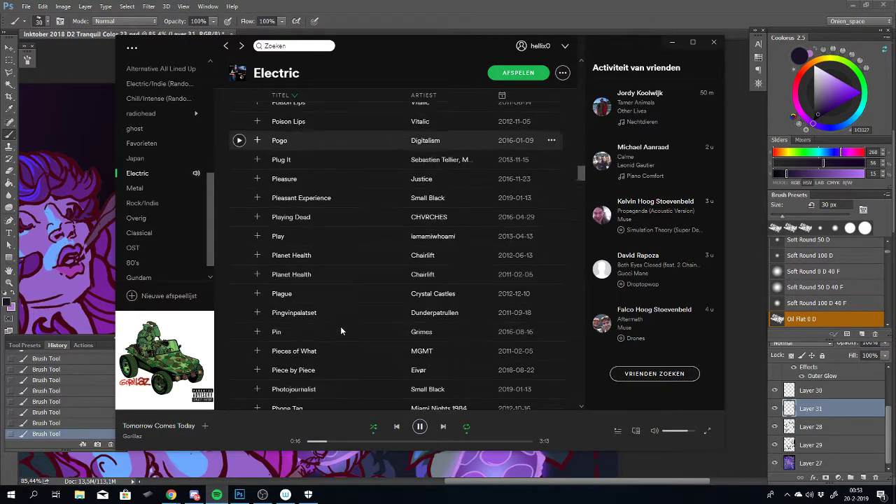
{"action": "scroll", "coordinate": [340, 326], "scroll_direction": "down", "scroll_amount": 8}
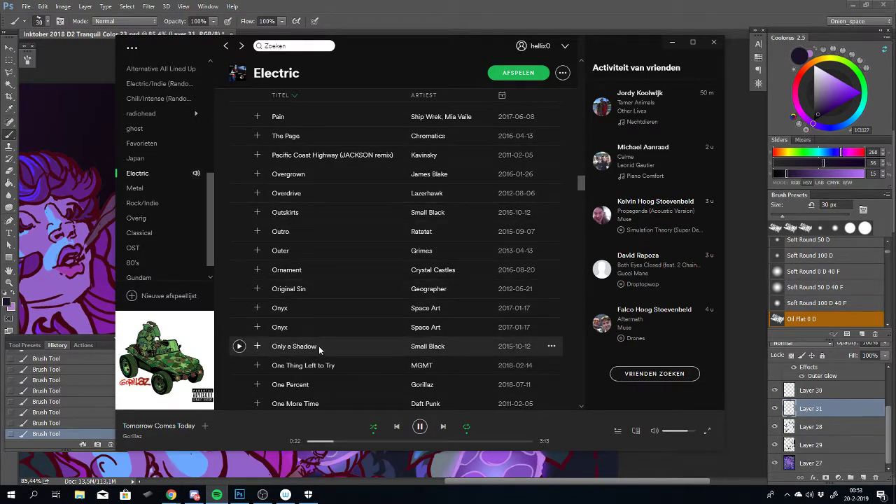
{"action": "scroll", "coordinate": [318, 351], "scroll_direction": "down", "scroll_amount": 6}
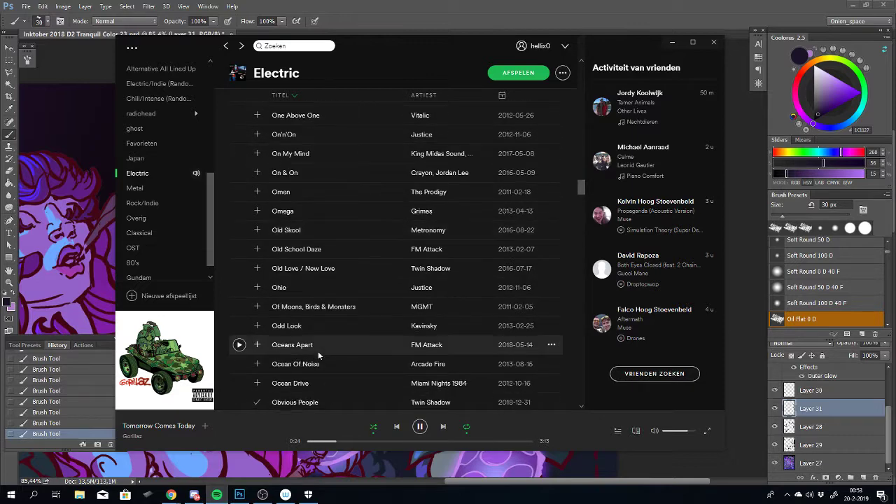
{"action": "scroll", "coordinate": [317, 350], "scroll_direction": "up", "scroll_amount": 3}
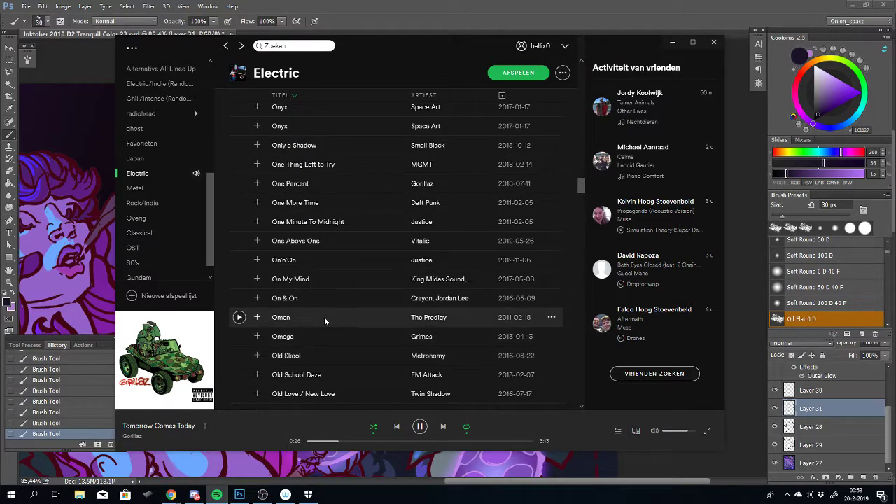
{"action": "scroll", "coordinate": [326, 310], "scroll_direction": "up", "scroll_amount": 3}
{"action": "scroll", "coordinate": [326, 309], "scroll_direction": "up", "scroll_amount": 3}
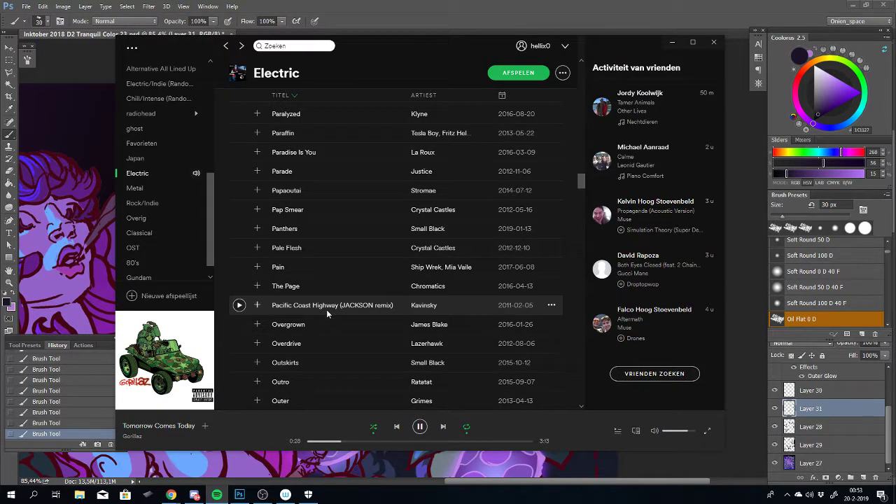
{"action": "scroll", "coordinate": [348, 134], "scroll_direction": "up", "scroll_amount": 4}
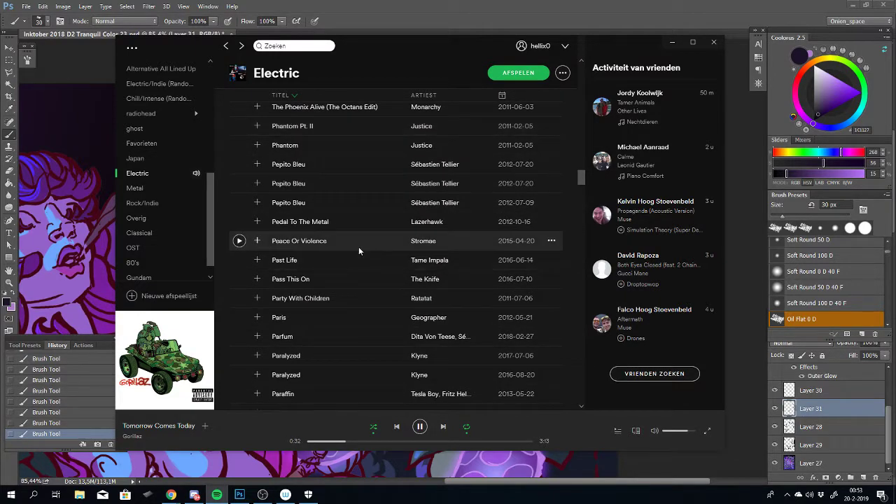
{"action": "scroll", "coordinate": [365, 200], "scroll_direction": "up", "scroll_amount": 3}
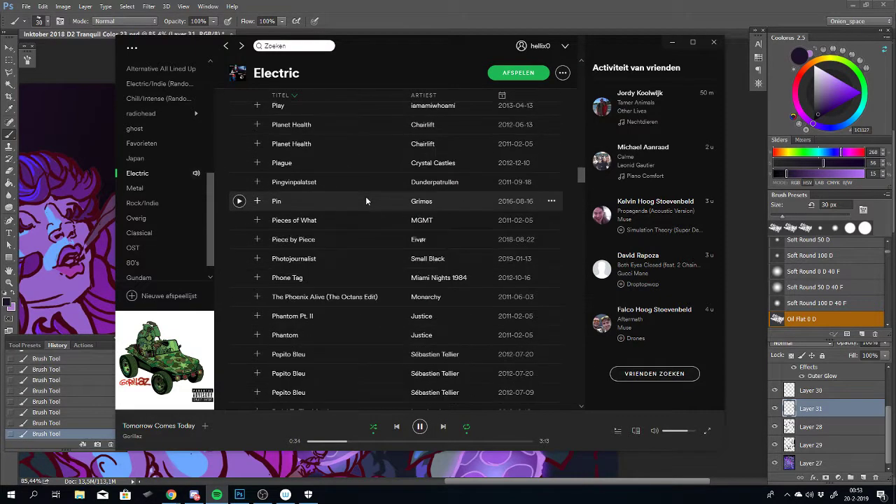
Sort the Electric playlist by ascending title, queue Ohio by Justice and return to Photoshop
{"action": "left_click", "coordinate": [301, 96]}
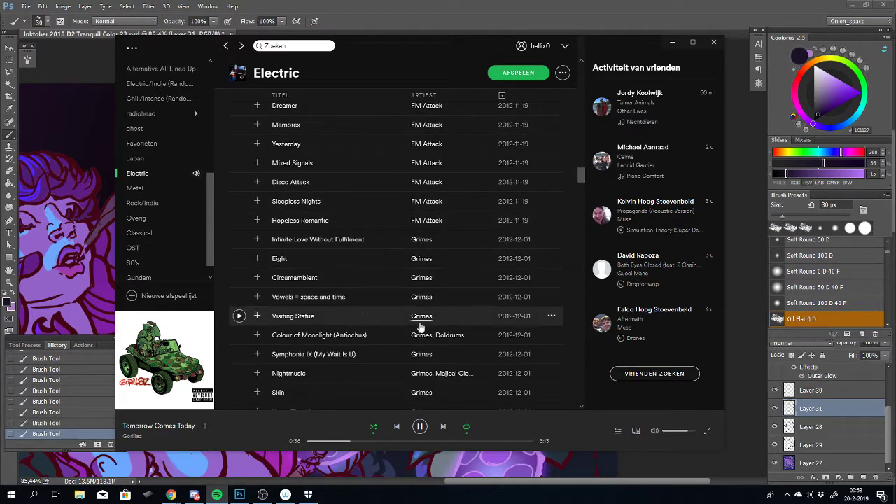
{"action": "scroll", "coordinate": [420, 311], "scroll_direction": "up", "scroll_amount": 5}
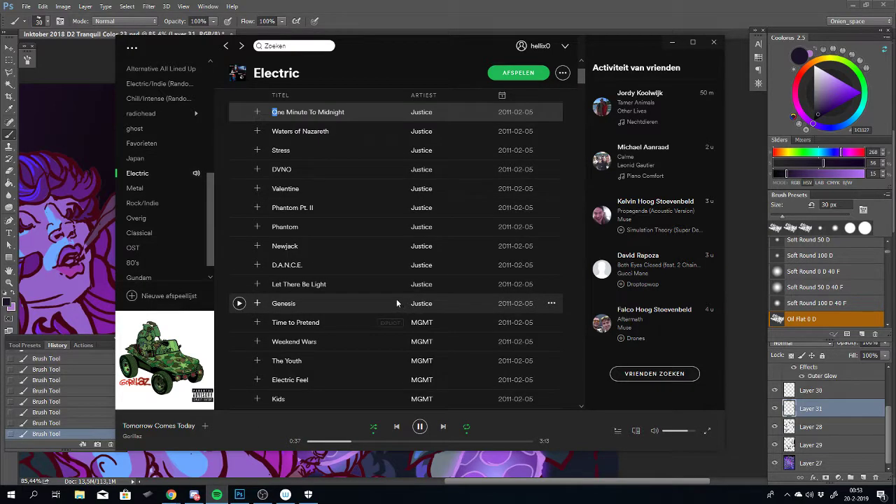
{"action": "left_click", "coordinate": [312, 96]}
{"action": "key", "text": "o"}
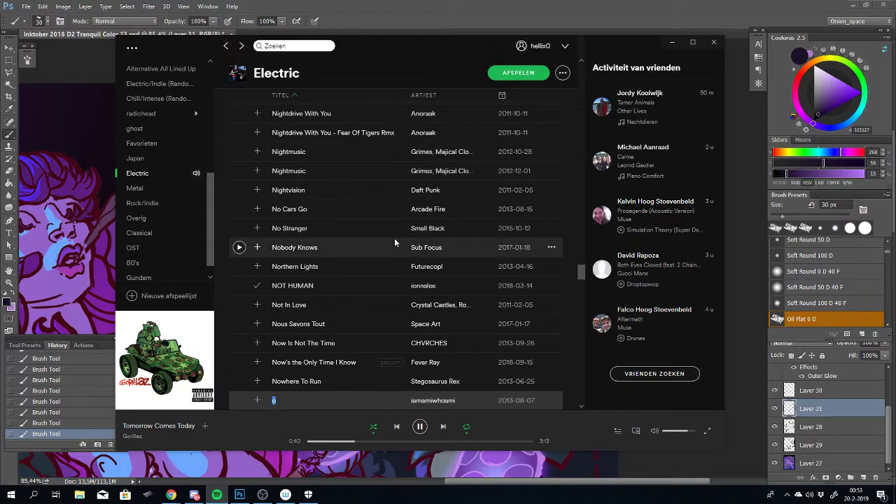
{"action": "scroll", "coordinate": [358, 314], "scroll_direction": "down", "scroll_amount": 3}
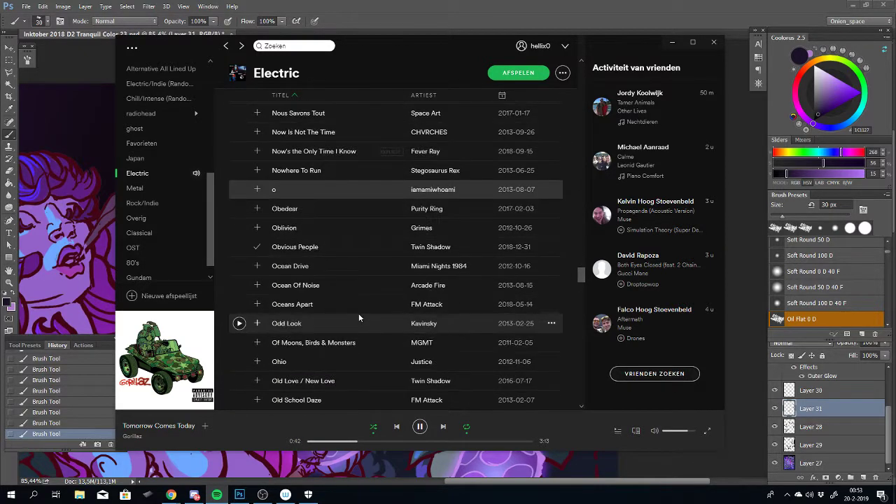
{"action": "scroll", "coordinate": [358, 313], "scroll_direction": "down", "scroll_amount": 5}
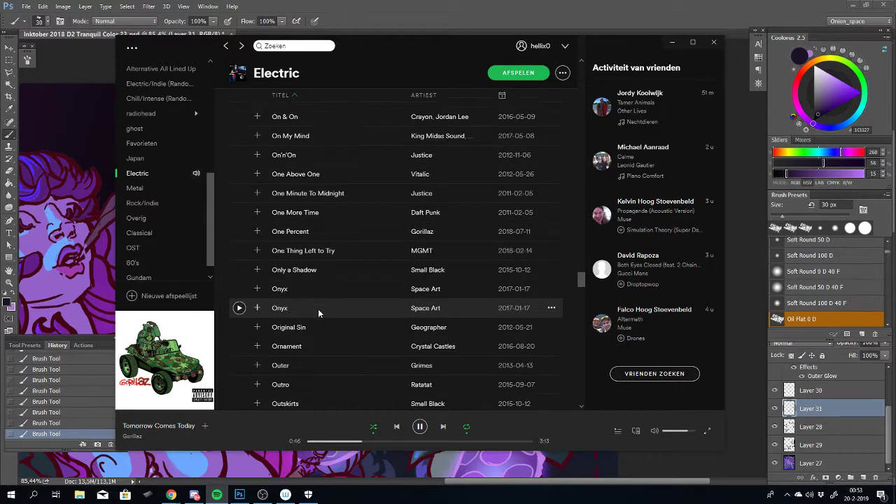
{"action": "scroll", "coordinate": [318, 308], "scroll_direction": "down", "scroll_amount": 3}
{"action": "scroll", "coordinate": [318, 309], "scroll_direction": "up", "scroll_amount": 5}
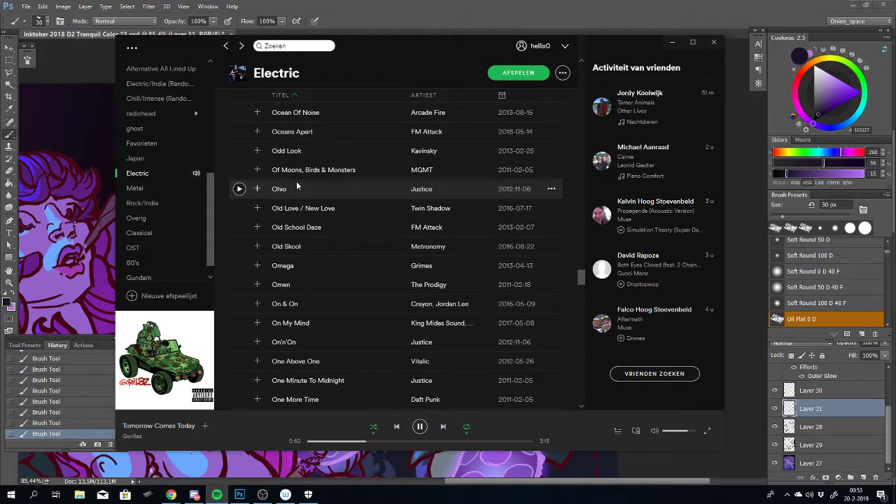
{"action": "right_click", "coordinate": [297, 182]}
{"action": "left_click", "coordinate": [313, 197]}
{"action": "left_click", "coordinate": [638, 453]}
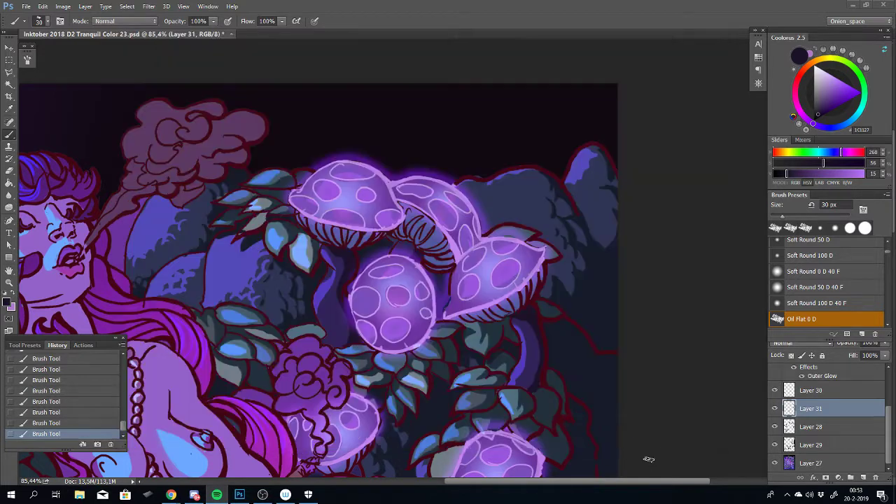
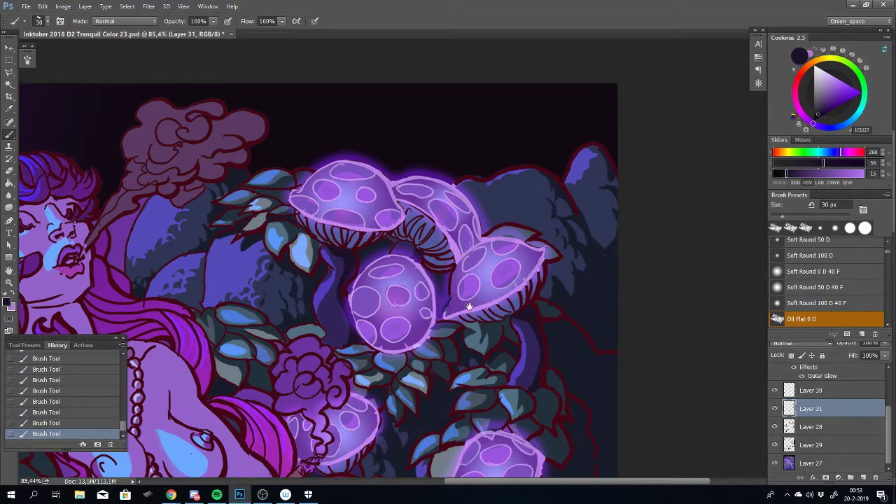
Undo the last shadow stroke on the short stem beneath the curved middle mushroom
{"action": "left_click_drag", "start_coordinate": [470, 315], "coordinate": [457, 159]}
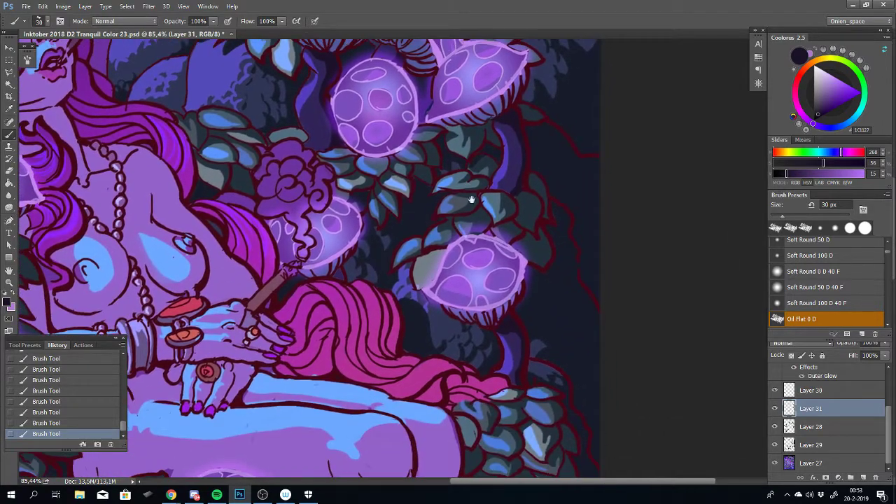
{"action": "left_click_drag", "start_coordinate": [482, 262], "coordinate": [528, 361]}
{"action": "left_click_drag", "start_coordinate": [377, 141], "coordinate": [361, 179]}
{"action": "scroll", "coordinate": [431, 243], "scroll_direction": "up", "scroll_amount": 1}
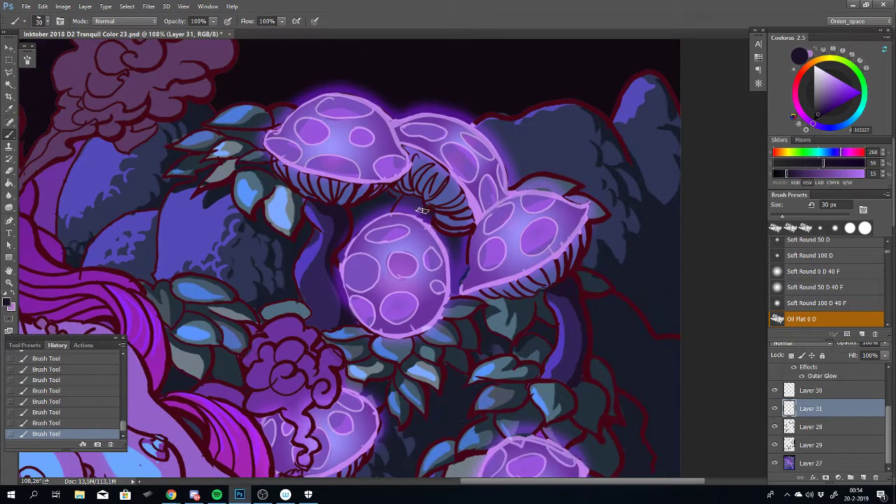
{"action": "key", "text": "ctrl+z"}
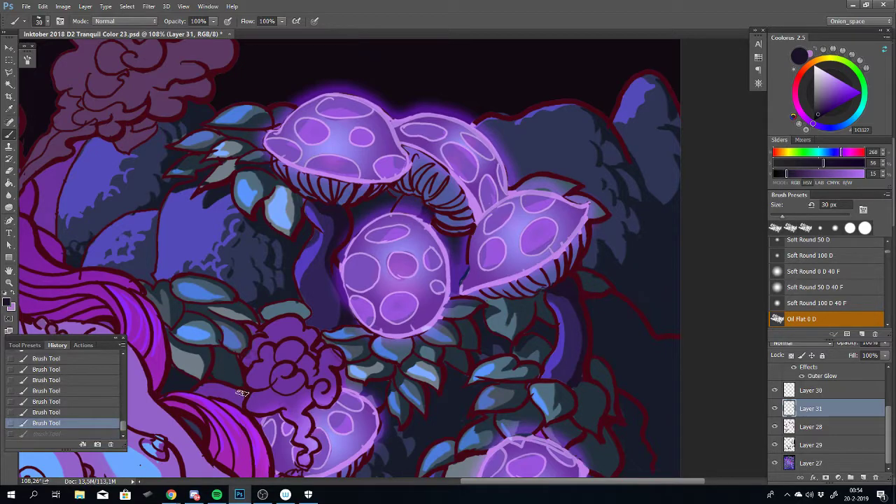
{"action": "key", "text": "super"}
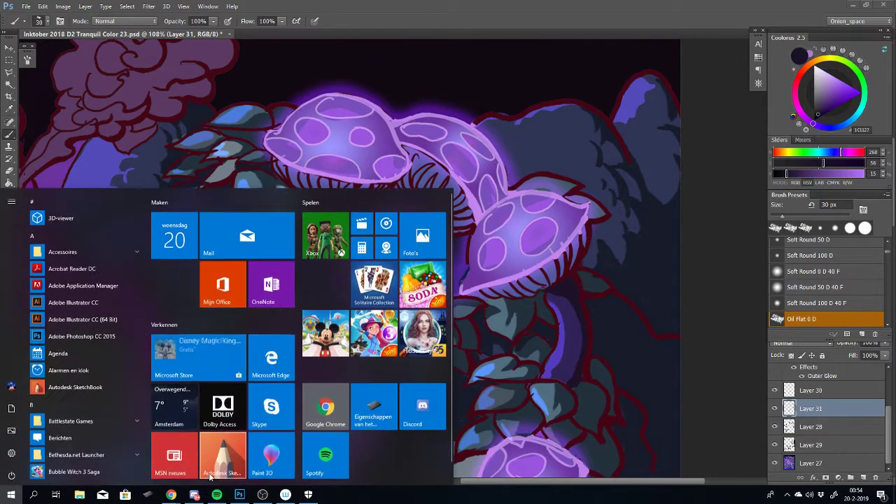
{"action": "key", "text": "super"}
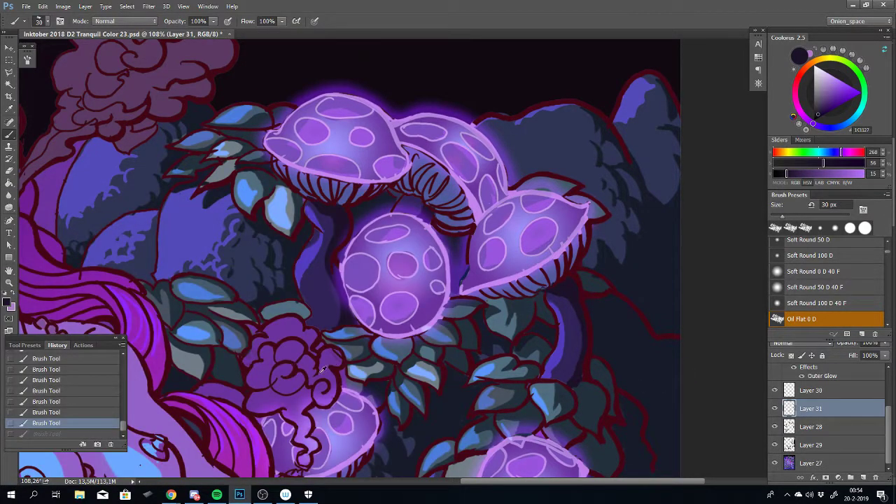
{"action": "key", "text": "alt+Tab"}
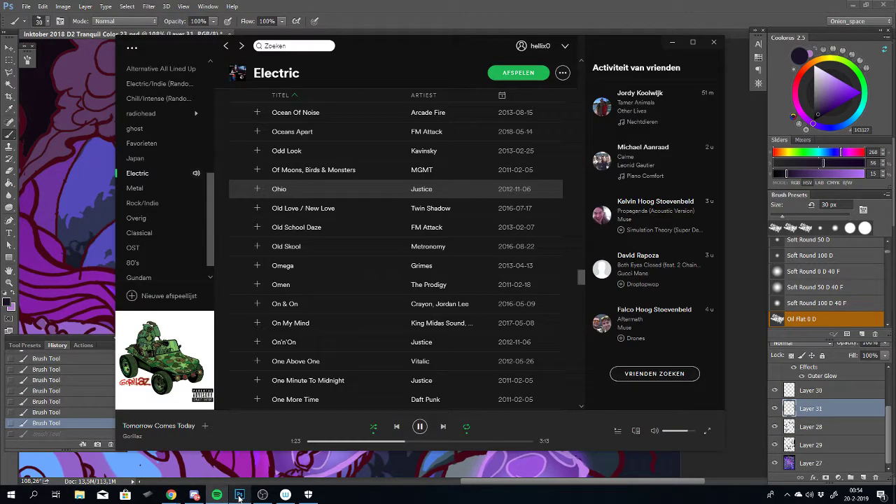
{"action": "left_click", "coordinate": [239, 495]}
Compare the short stem beneath the curved middle mushroom with and without the last shadow stroke, and keep the stroke
{"action": "key", "text": "ctrl+shift+z"}
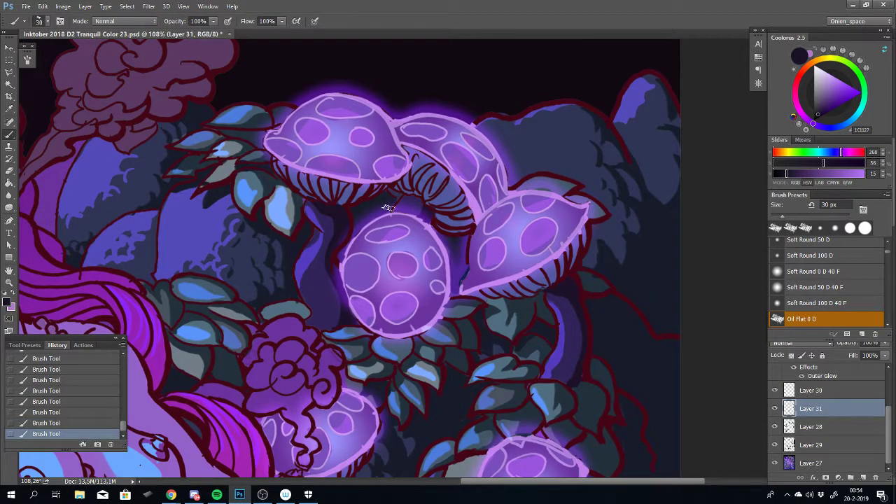
{"action": "key", "text": "ctrl+z"}
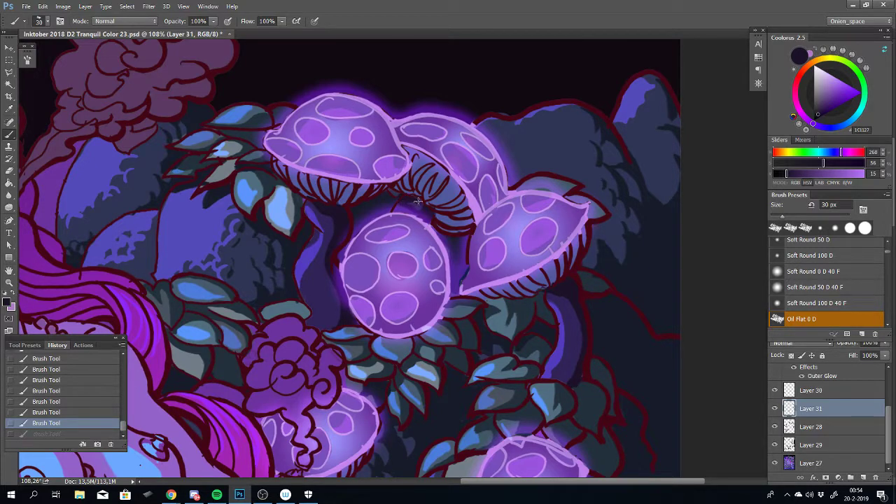
{"action": "key", "text": "ctrl+shift+z"}
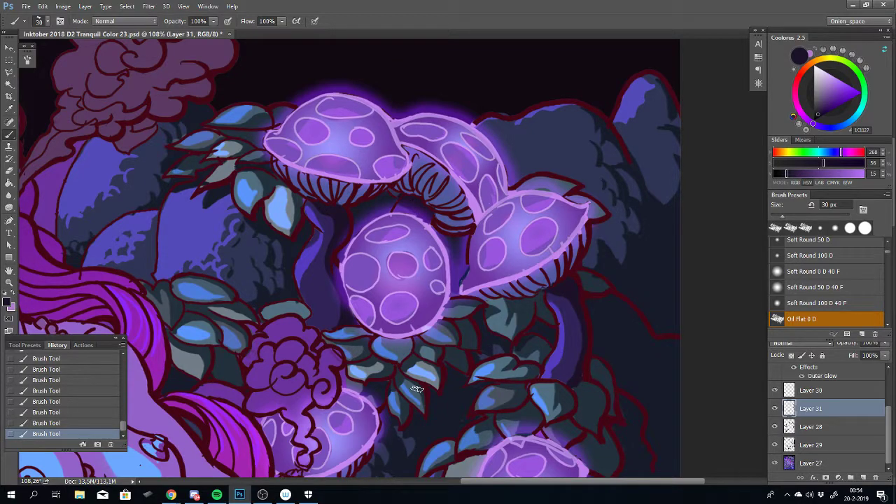
Paint dark purple shadow across the base of the upper right mushroom's stem, where it meets the leaves
{"action": "left_click_drag", "start_coordinate": [382, 385], "coordinate": [387, 209]}
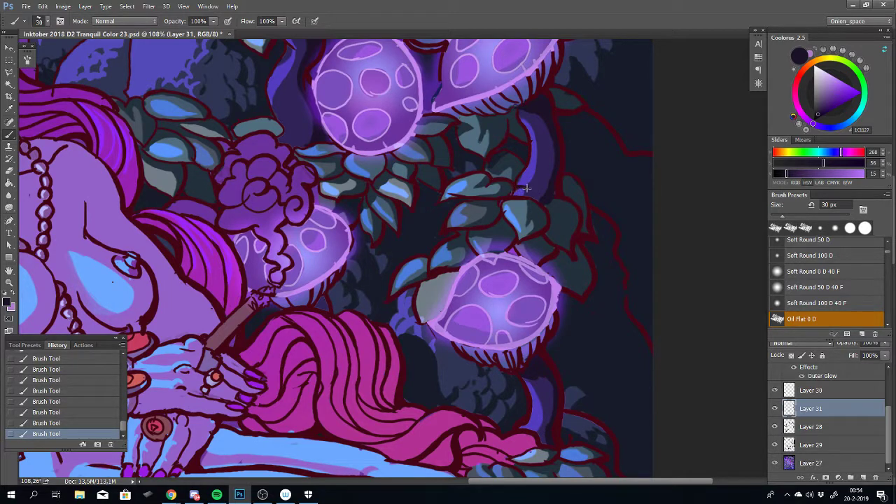
{"action": "left_click_drag", "start_coordinate": [537, 193], "coordinate": [515, 183]}
{"action": "key", "text": "ctrl+z"}
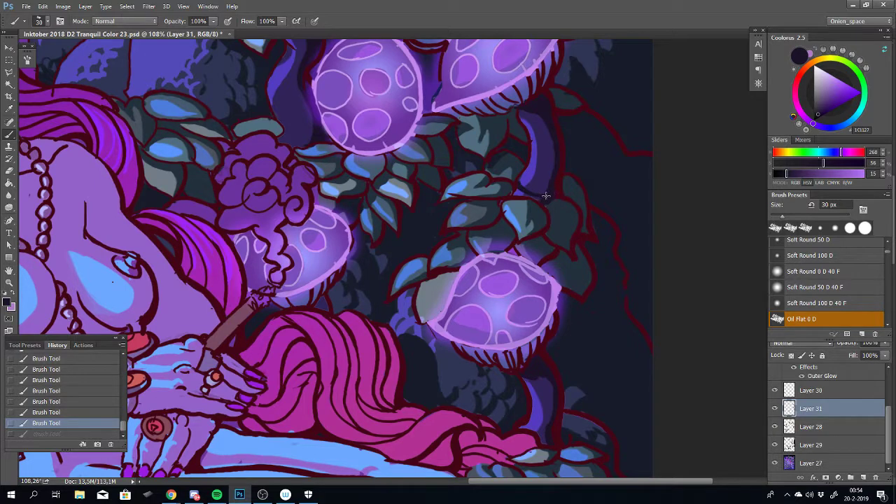
{"action": "left_click_drag", "start_coordinate": [546, 196], "coordinate": [547, 197]}
{"action": "key", "text": "ctrl+z"}
{"action": "left_click", "coordinate": [558, 191]}
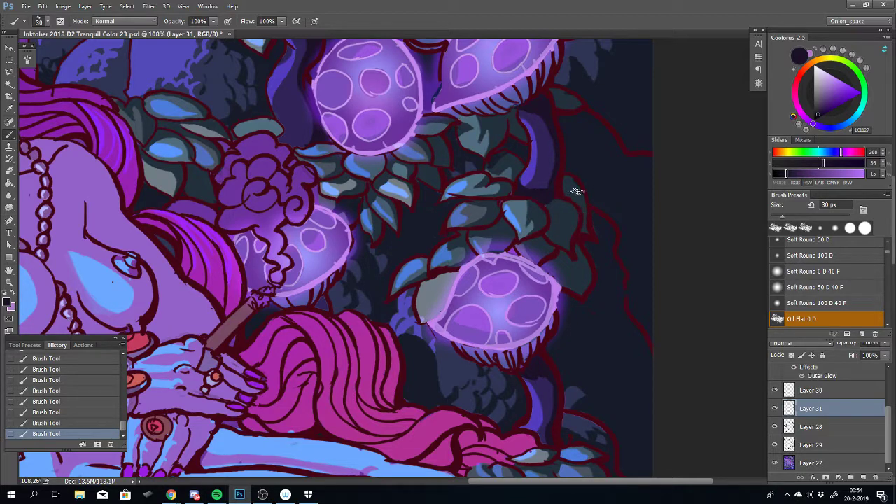
{"action": "scroll", "coordinate": [577, 191], "scroll_direction": "up", "scroll_amount": 5}
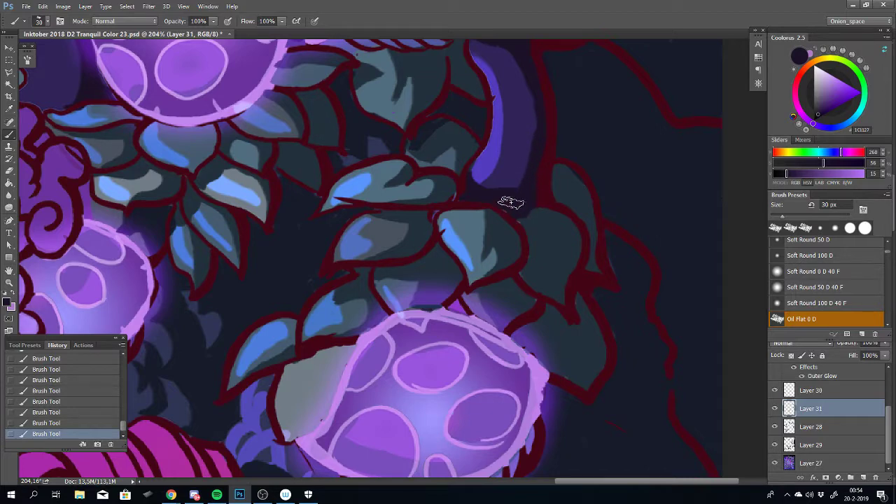
{"action": "key", "text": "ctrl+z"}
{"action": "key", "text": "ctrl+z"}
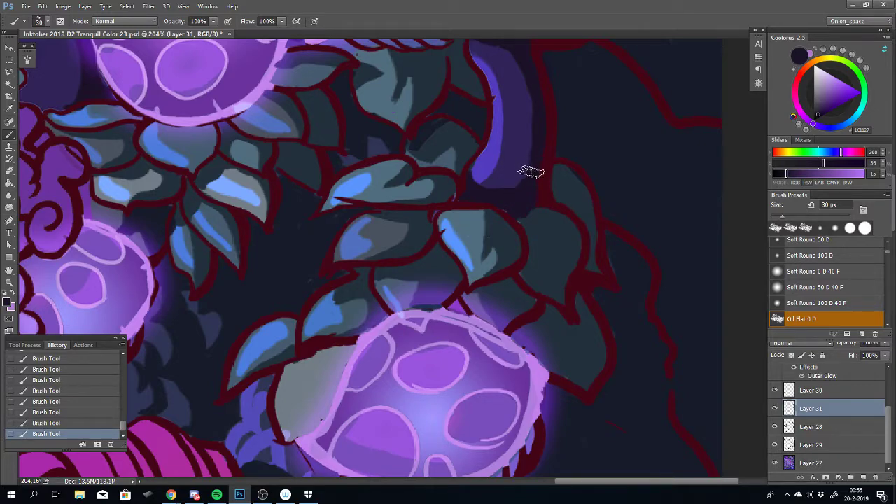
Paint dark purple shadow at the base of the curved stem beside the round mushroom, just above the smoke cloud and leaves
{"action": "scroll", "coordinate": [523, 225], "scroll_direction": "down", "scroll_amount": 10}
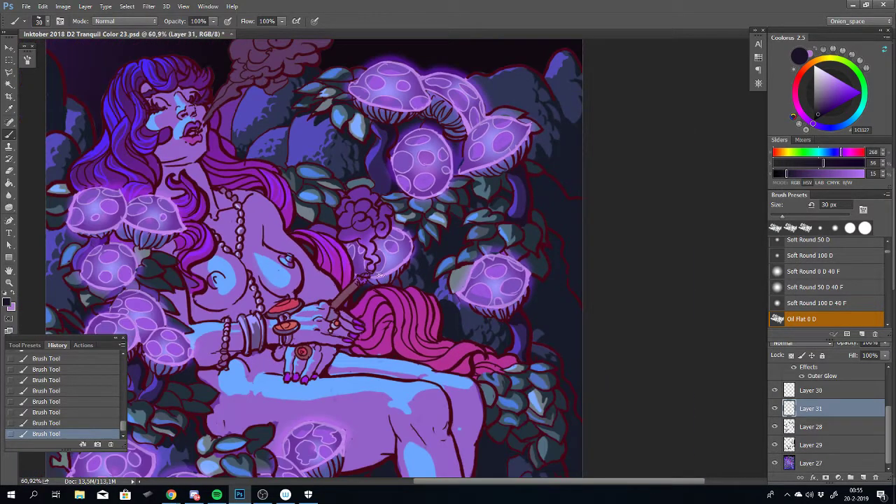
{"action": "scroll", "coordinate": [492, 259], "scroll_direction": "up", "scroll_amount": 5}
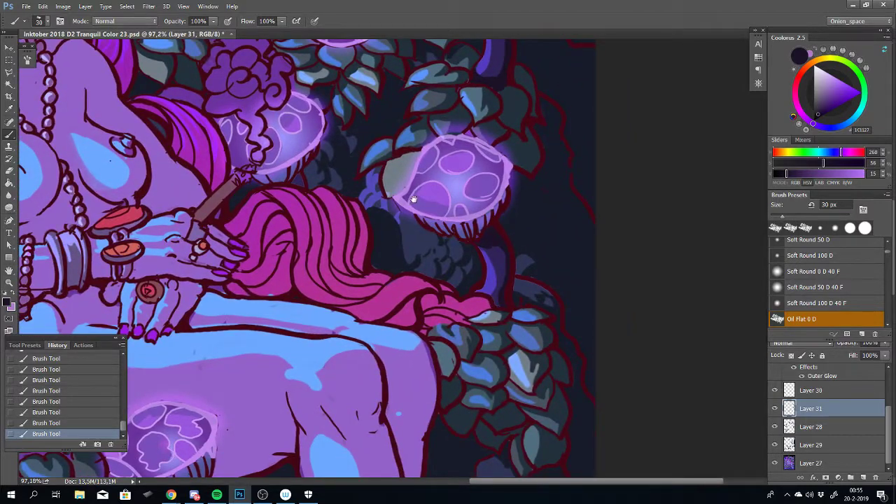
{"action": "left_click_drag", "start_coordinate": [439, 196], "coordinate": [460, 257]}
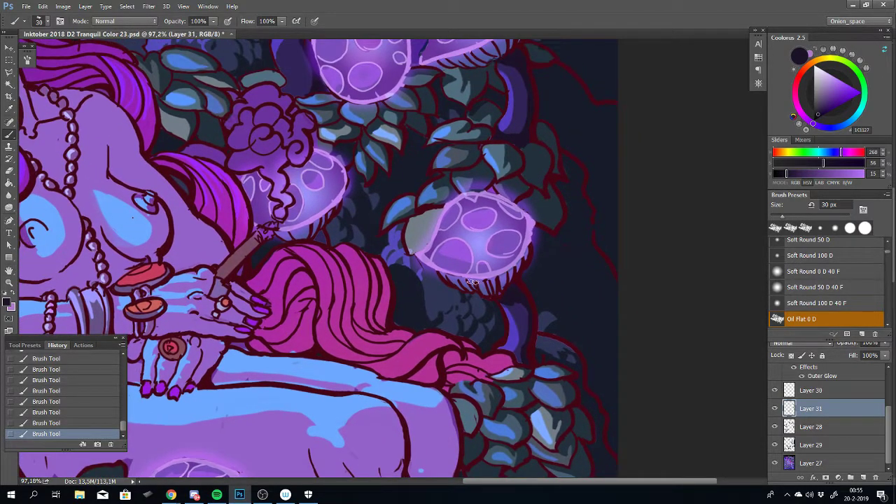
{"action": "scroll", "coordinate": [476, 299], "scroll_direction": "down", "scroll_amount": 1}
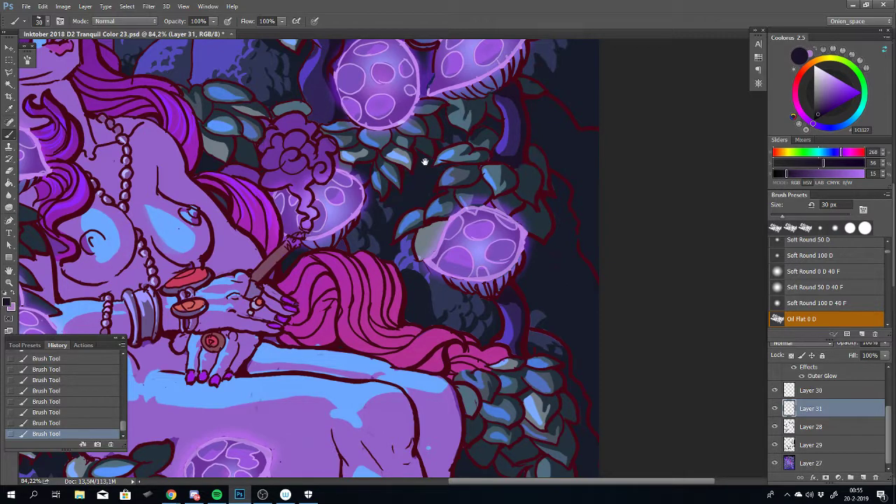
{"action": "mouse_move", "coordinate": [424, 161]}
{"action": "left_mouse_down"}
{"action": "mouse_move", "coordinate": [410, 236]}
{"action": "mouse_move", "coordinate": [420, 245]}
{"action": "left_mouse_up"}
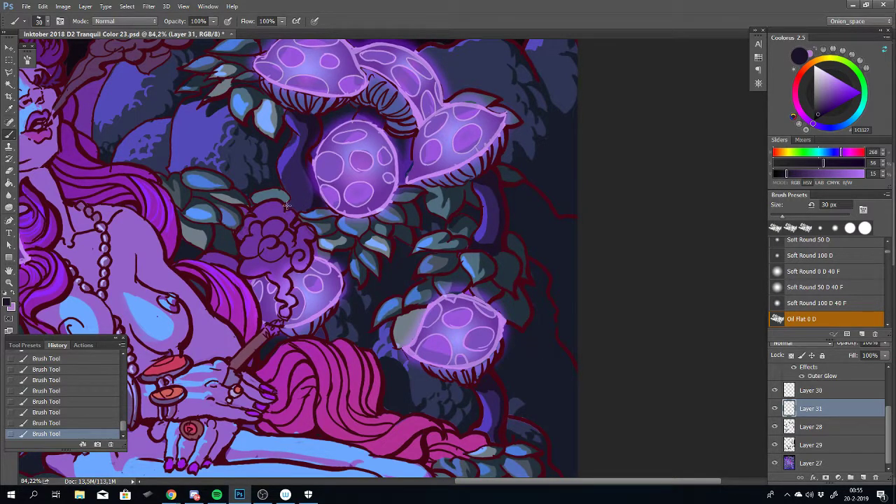
{"action": "key", "text": "ctrl+z"}
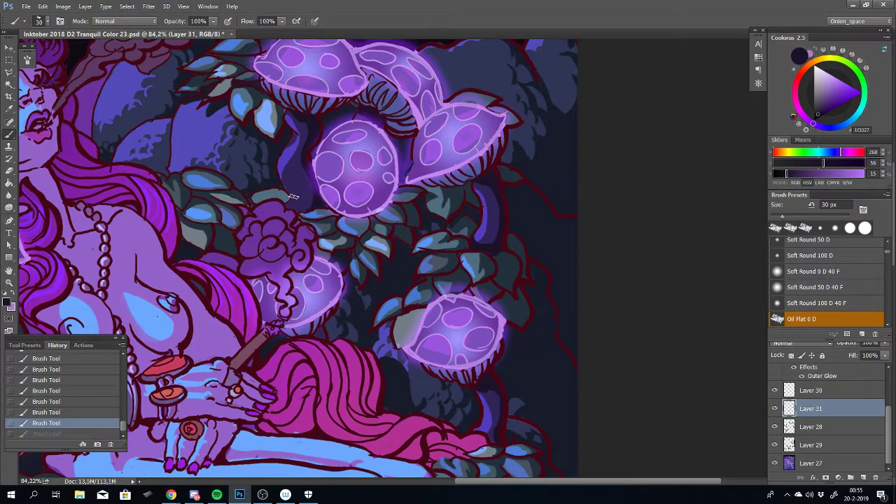
{"action": "key", "text": "ctrl+z"}
{"action": "key", "text": "ctrl+z"}
{"action": "scroll", "coordinate": [303, 205], "scroll_direction": "up", "scroll_amount": 2}
{"action": "key", "text": "ctrl+z"}
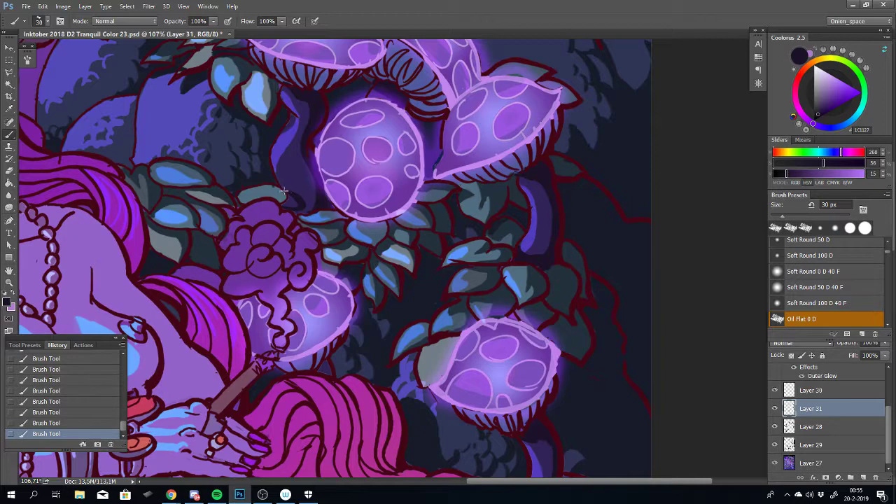
{"action": "key", "text": "ctrl+z"}
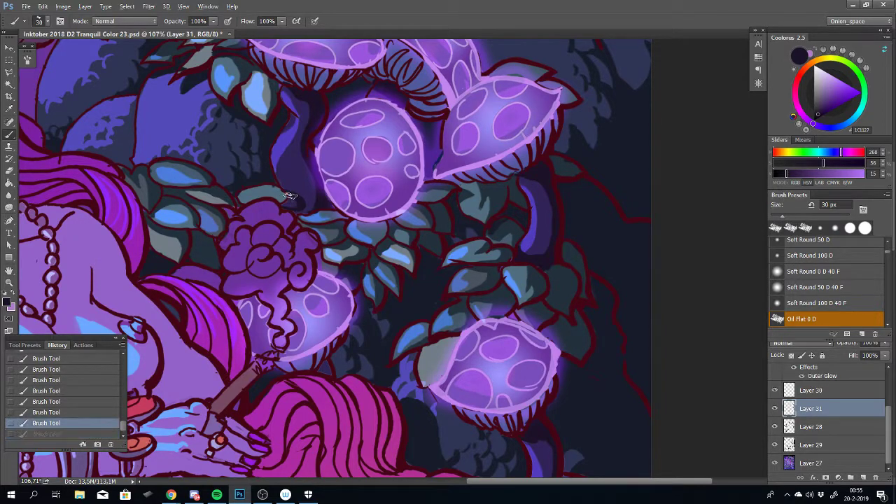
{"action": "left_click_drag", "start_coordinate": [292, 204], "coordinate": [299, 222]}
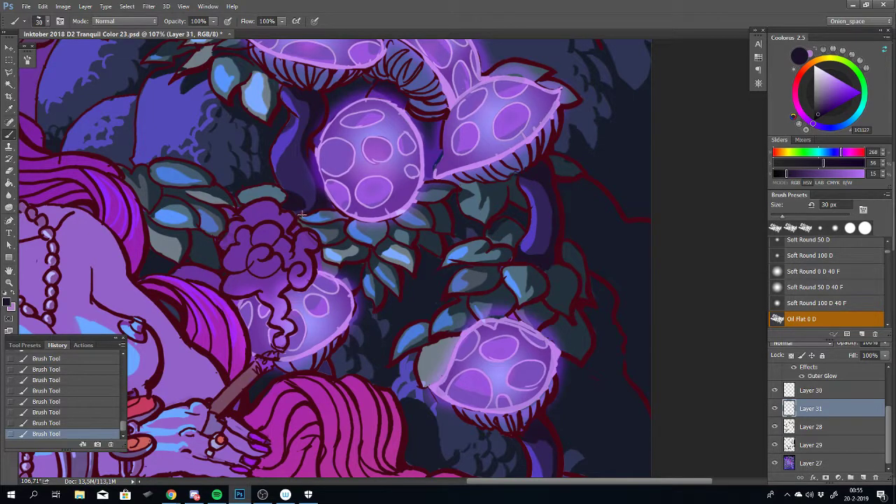
{"action": "mouse_move", "coordinate": [312, 204]}
{"action": "left_mouse_down"}
{"action": "mouse_move", "coordinate": [316, 198]}
{"action": "mouse_move", "coordinate": [307, 211]}
{"action": "left_mouse_up"}
{"action": "scroll", "coordinate": [312, 293], "scroll_direction": "down", "scroll_amount": 1}
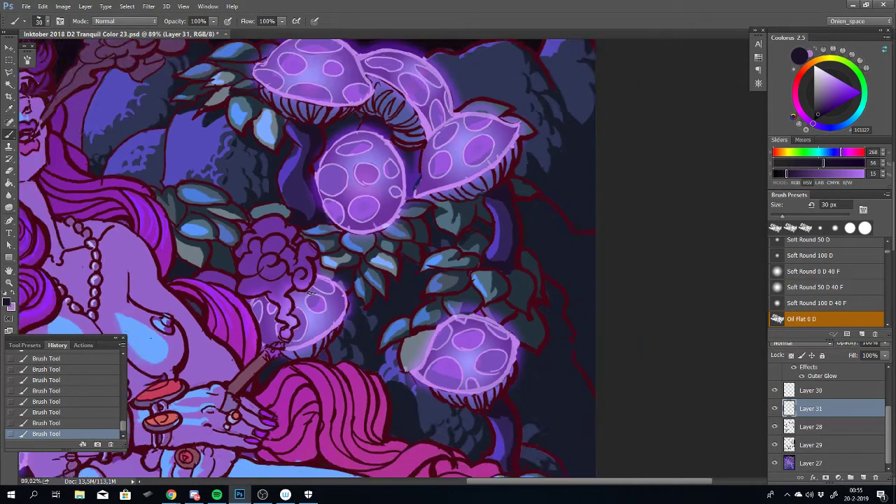
Try a dark shadow stroke beneath the cap of the small middle mushroom below the woman's thigh
{"action": "scroll", "coordinate": [311, 292], "scroll_direction": "down", "scroll_amount": 2}
{"action": "left_click_drag", "start_coordinate": [312, 293], "coordinate": [423, 180]}
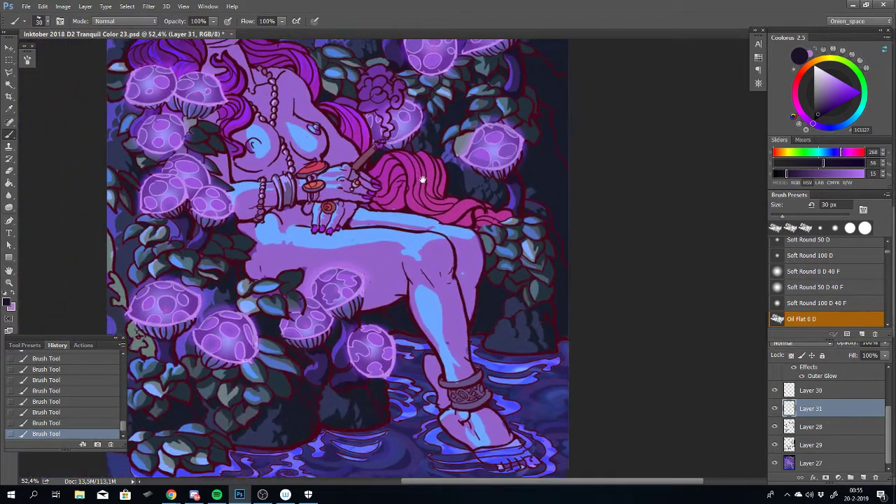
{"action": "scroll", "coordinate": [376, 315], "scroll_direction": "down", "scroll_amount": 3}
{"action": "scroll", "coordinate": [400, 206], "scroll_direction": "up", "scroll_amount": 2}
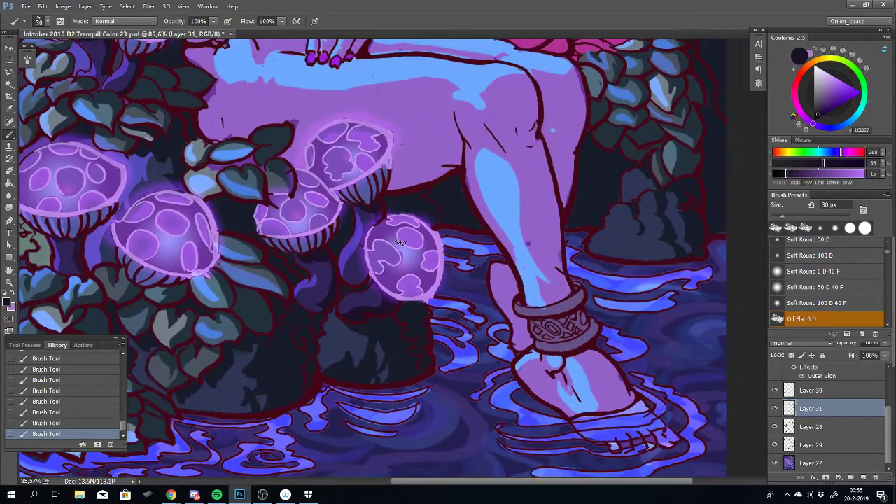
{"action": "scroll", "coordinate": [400, 242], "scroll_direction": "down", "scroll_amount": 1}
{"action": "scroll", "coordinate": [307, 252], "scroll_direction": "up", "scroll_amount": 2}
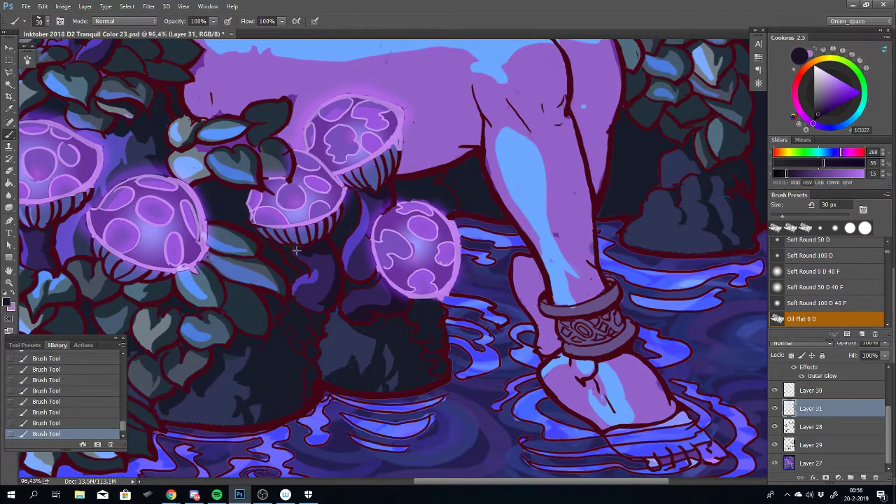
{"action": "key", "text": "ctrl+z"}
{"action": "key", "text": "ctrl+z"}
{"action": "key", "text": "ctrl+z"}
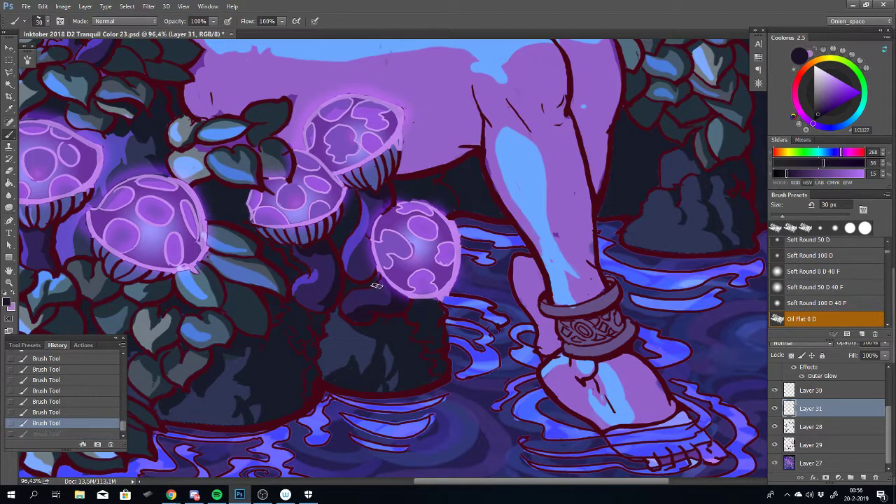
Try dark 30 px shadow strokes on the outer gills of the small middle mushroom, on the side facing the round mushroom
{"action": "scroll", "coordinate": [378, 266], "scroll_direction": "down", "scroll_amount": 3}
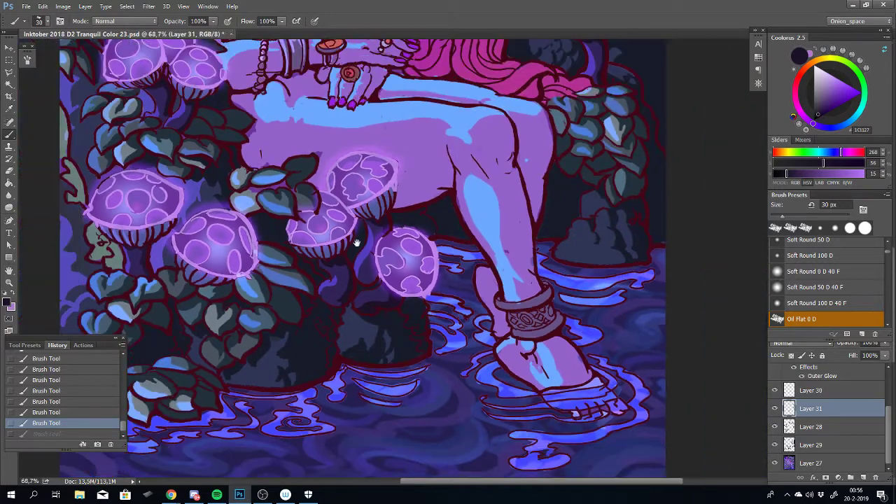
{"action": "scroll", "coordinate": [352, 254], "scroll_direction": "up", "scroll_amount": 3}
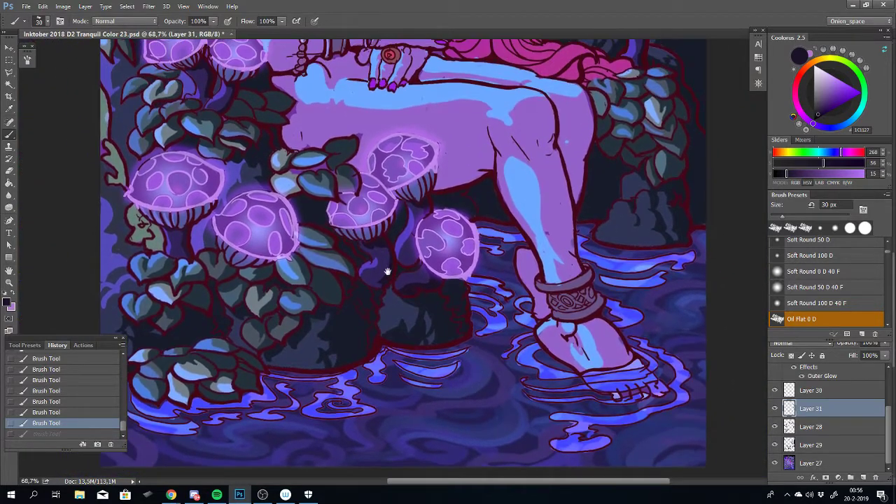
{"action": "scroll", "coordinate": [378, 233], "scroll_direction": "up", "scroll_amount": 2}
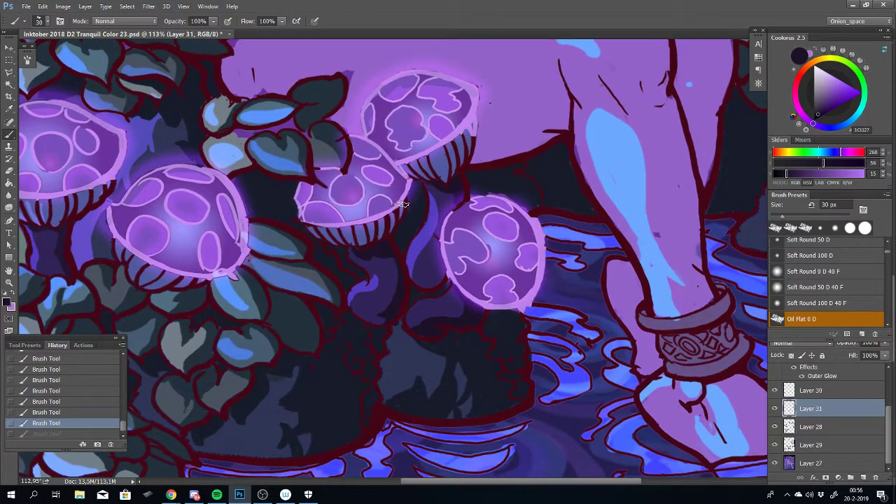
{"action": "mouse_move", "coordinate": [401, 220]}
{"action": "left_mouse_down"}
{"action": "mouse_move", "coordinate": [398, 211]}
{"action": "mouse_move", "coordinate": [393, 223]}
{"action": "left_mouse_up"}
{"action": "key", "text": "ctrl+z"}
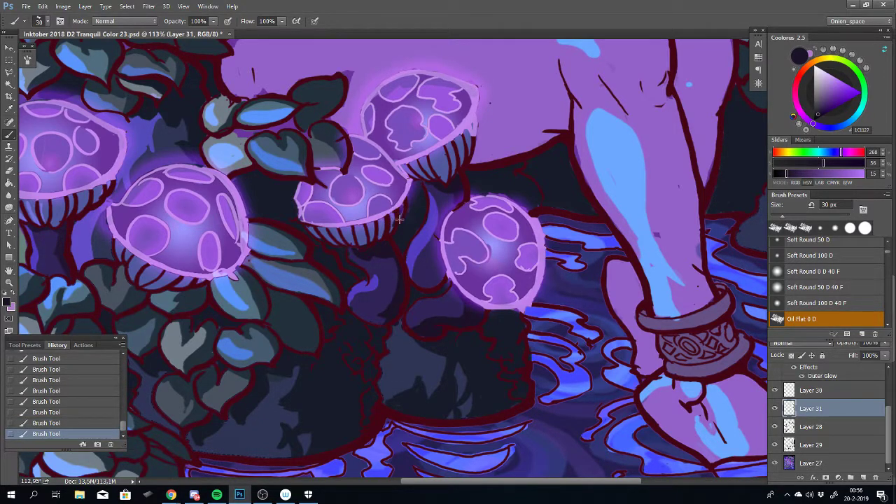
{"action": "key", "text": "ctrl+z"}
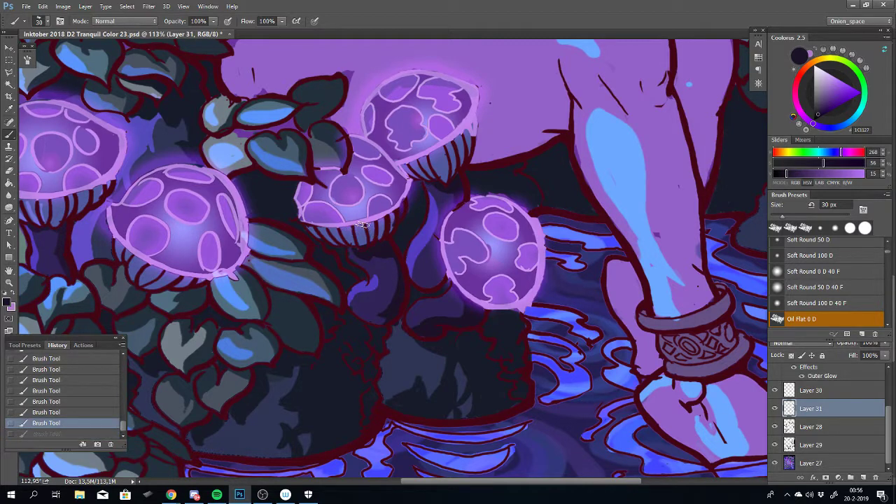
{"action": "key", "text": "ctrl+z"}
{"action": "key", "text": "ctrl+shift+z"}
{"action": "key", "text": "ctrl+z"}
{"action": "key", "text": "ctrl+shift+z"}
{"action": "key", "text": "ctrl+shift+z"}
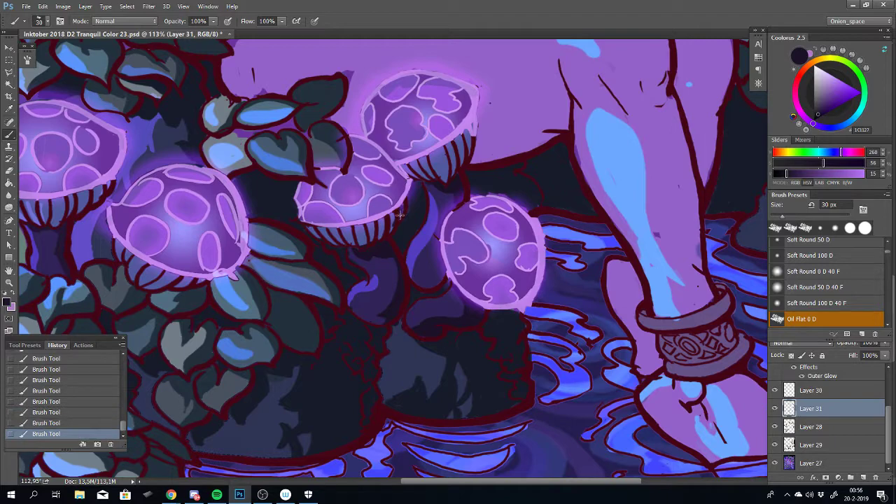
Reduce the brush to 20 px and repaint the dark shadow on the small middle mushroom's gills nearest the round mushroom
{"action": "key", "text": "bracketleft"}
{"action": "key", "text": "ctrl+z"}
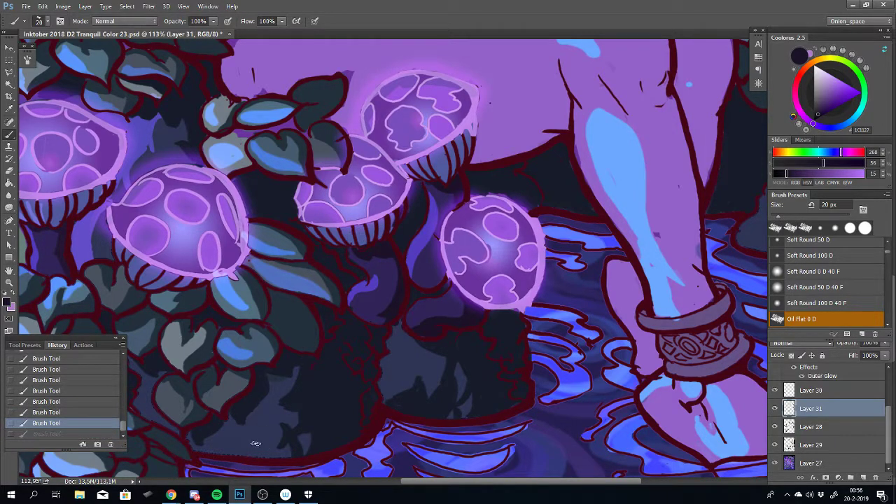
{"action": "left_click", "coordinate": [239, 494]}
{"action": "left_click", "coordinate": [240, 494]}
{"action": "key", "text": "ctrl+z"}
{"action": "left_click_drag", "start_coordinate": [372, 239], "coordinate": [388, 232]}
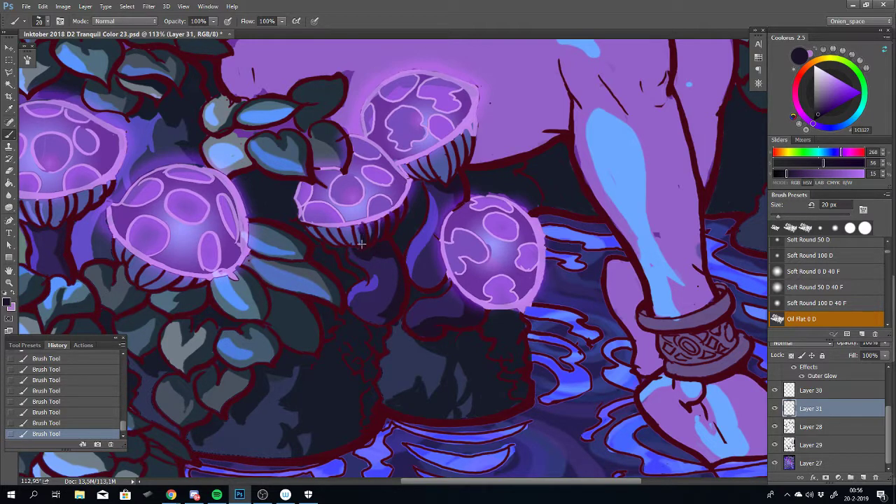
{"action": "key", "text": "ctrl+alt+z"}
{"action": "key", "text": "ctrl+alt+z"}
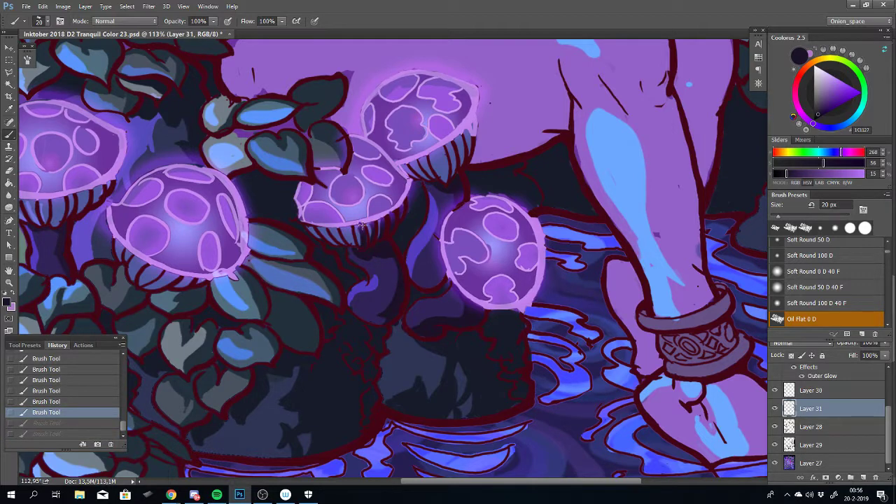
{"action": "key", "text": "ctrl+shift+z"}
{"action": "key", "text": "ctrl+shift+z"}
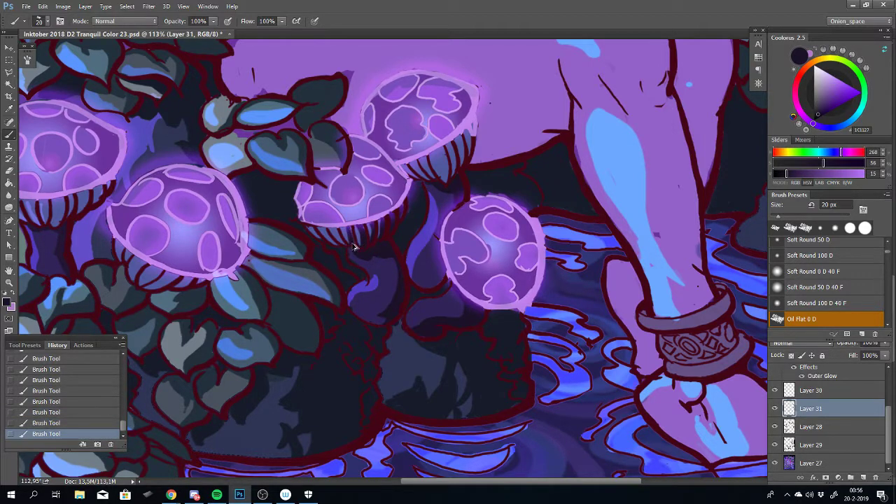
Extend the dark shadow strokes along the lower tips of the small middle mushroom's gills towards the leaves
{"action": "key", "text": "ctrl+z"}
{"action": "key", "text": "ctrl+shift+z"}
{"action": "scroll", "coordinate": [409, 279], "scroll_direction": "up", "scroll_amount": 3}
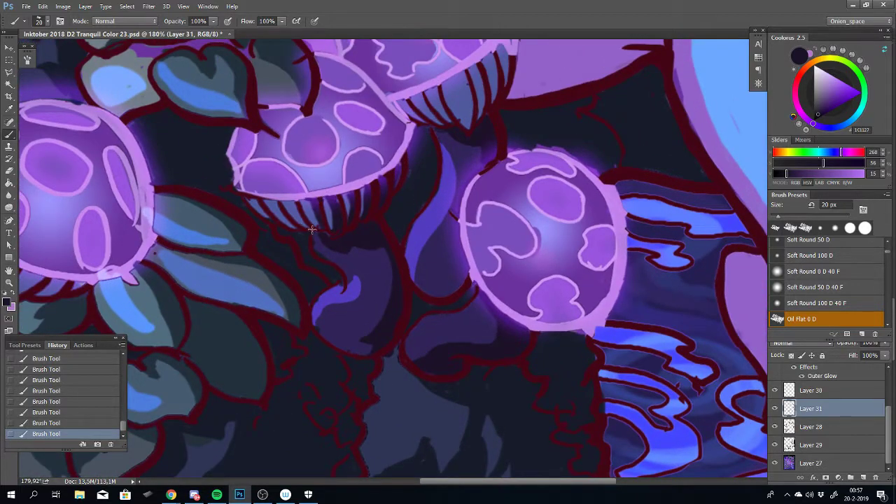
{"action": "key", "text": "ctrl+z"}
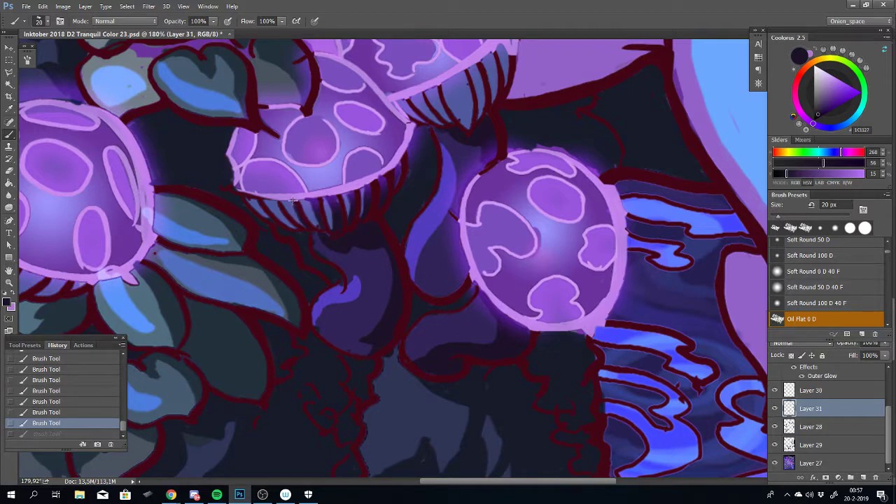
{"action": "key", "text": "ctrl+shift+z"}
{"action": "key", "text": "ctrl+z"}
{"action": "key", "text": "ctrl+shift+z"}
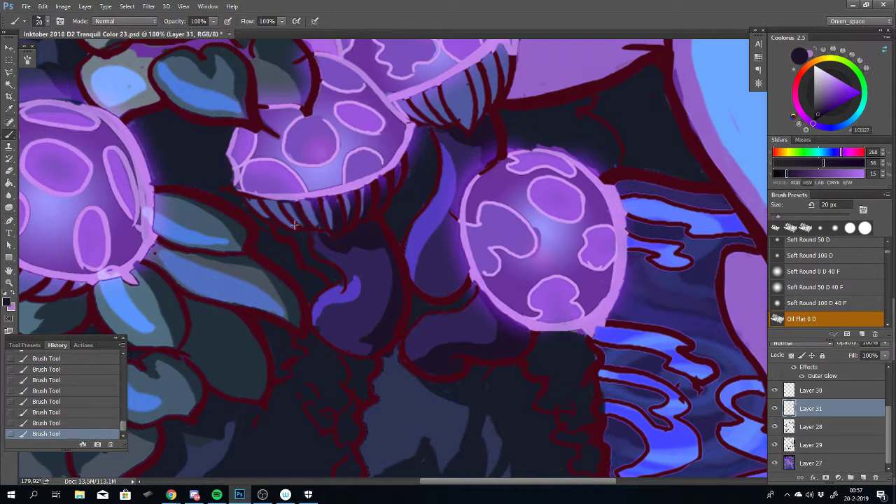
Rework the dark 20 px shadow strokes on the small middle mushroom's gills directly beneath the cap rim
{"action": "key", "text": "ctrl+z"}
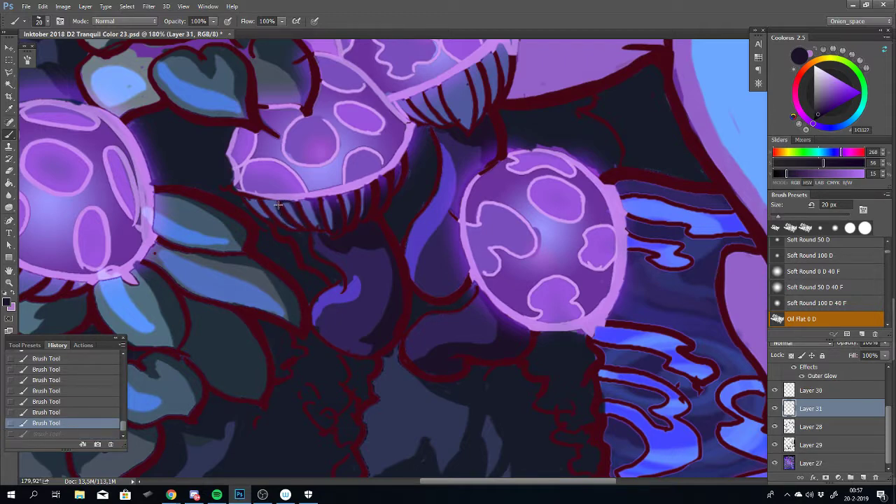
{"action": "key", "text": "ctrl+shift+z"}
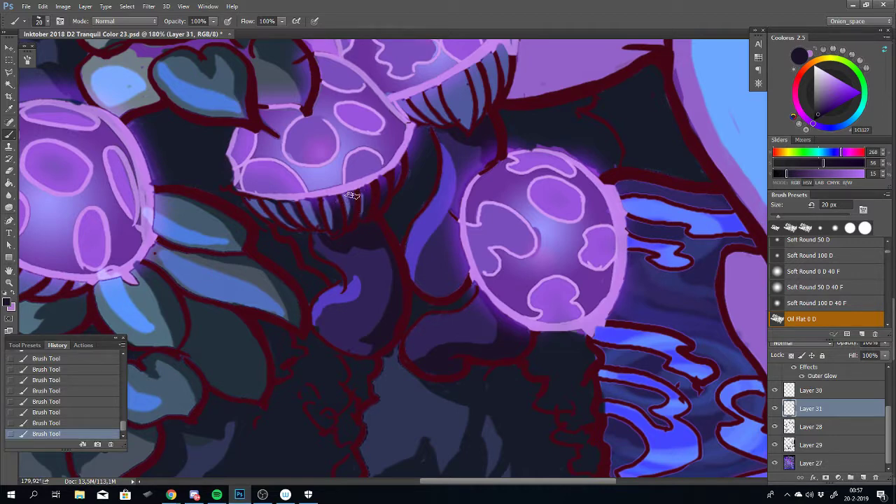
{"action": "key", "text": "ctrl+z"}
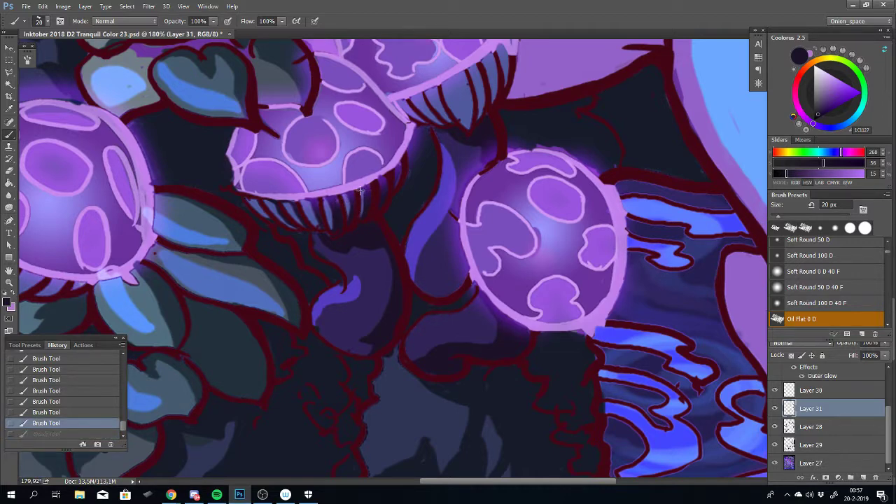
{"action": "left_click_drag", "start_coordinate": [362, 193], "coordinate": [357, 203]}
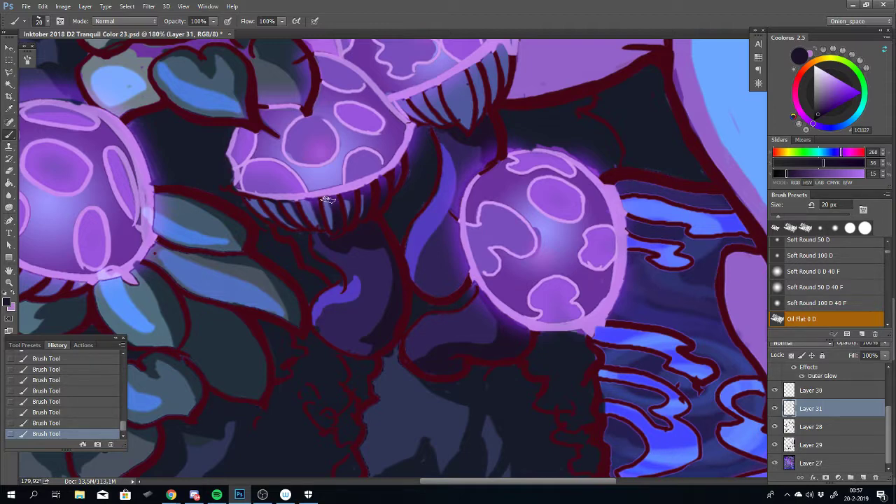
{"action": "key", "text": "ctrl+z"}
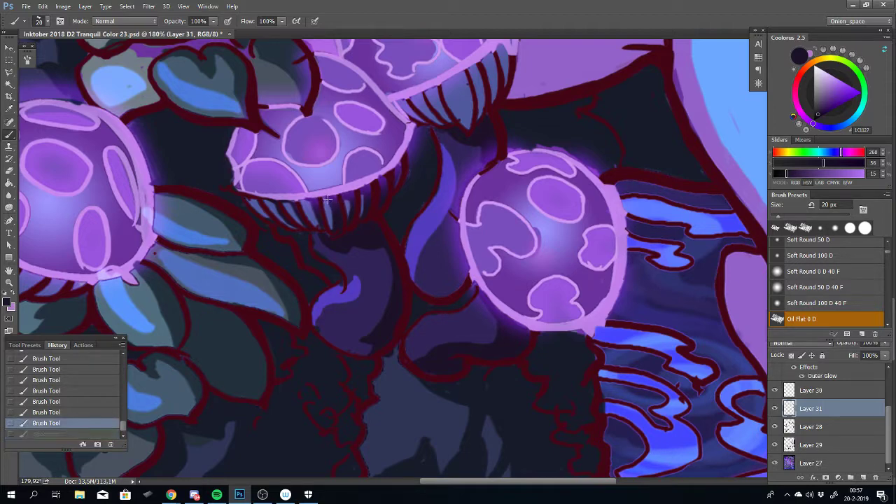
{"action": "key", "text": "ctrl+z"}
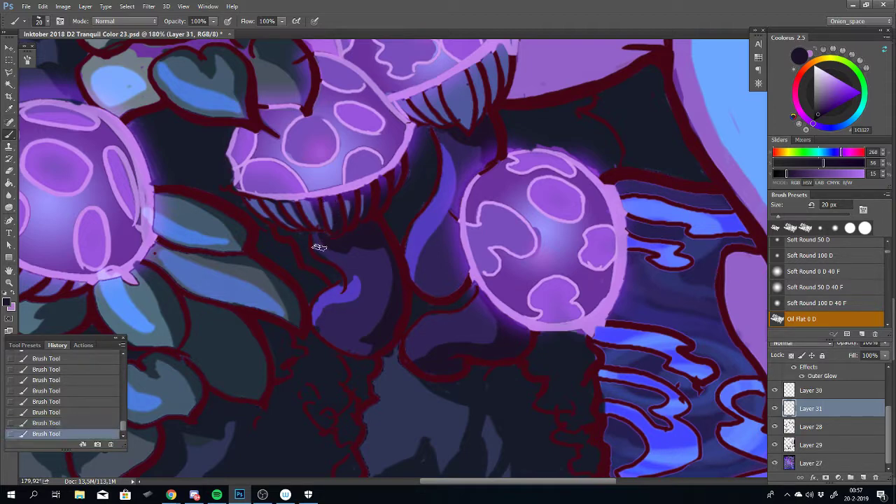
{"action": "key", "text": "ctrl+z"}
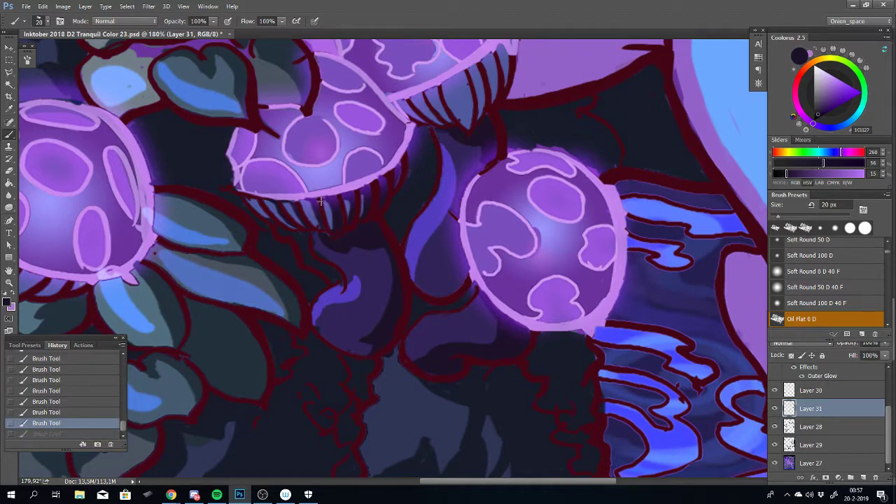
{"action": "key", "text": "ctrl+z"}
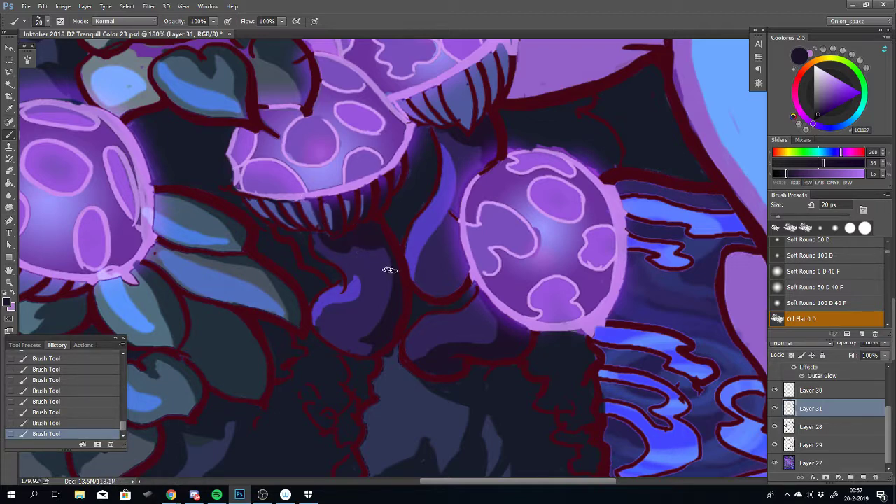
Erase stray dark paint along the lower cap rim of the small middle mushroom with a 30 px eraser
{"action": "key", "text": "e"}
{"action": "left_click", "coordinate": [305, 194]}
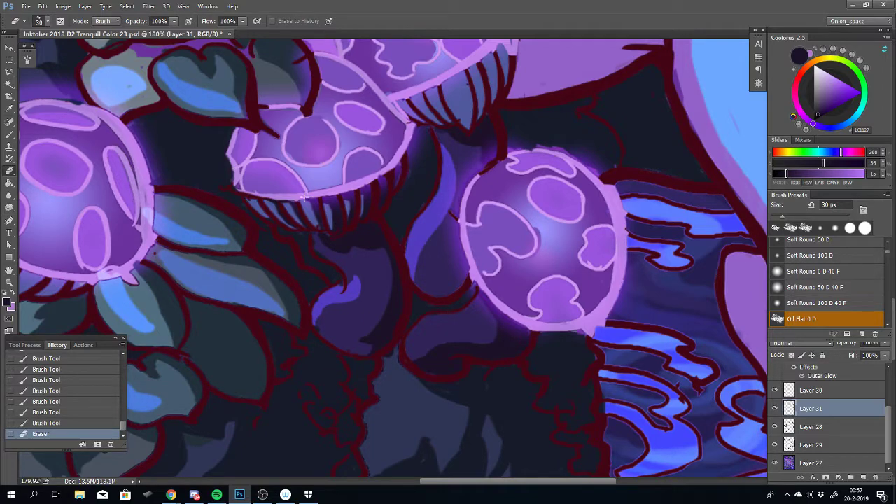
{"action": "left_click", "coordinate": [306, 196]}
{"action": "left_click", "coordinate": [308, 197]}
{"action": "scroll", "coordinate": [437, 269], "scroll_direction": "down", "scroll_amount": 4}
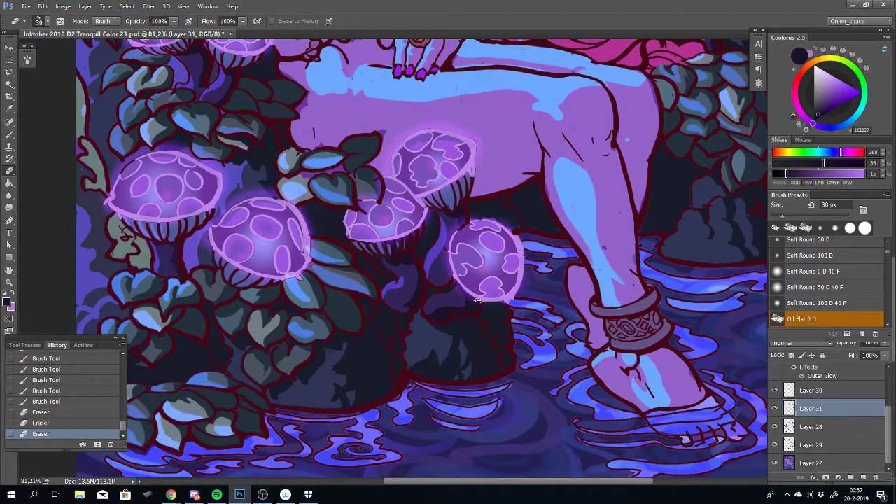
{"action": "left_click_drag", "start_coordinate": [401, 284], "coordinate": [364, 203]}
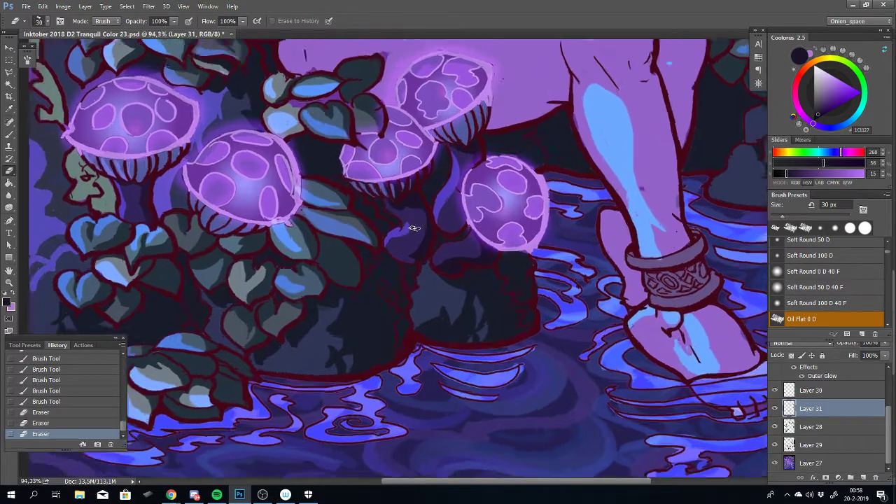
{"action": "scroll", "coordinate": [354, 194], "scroll_direction": "up", "scroll_amount": 3}
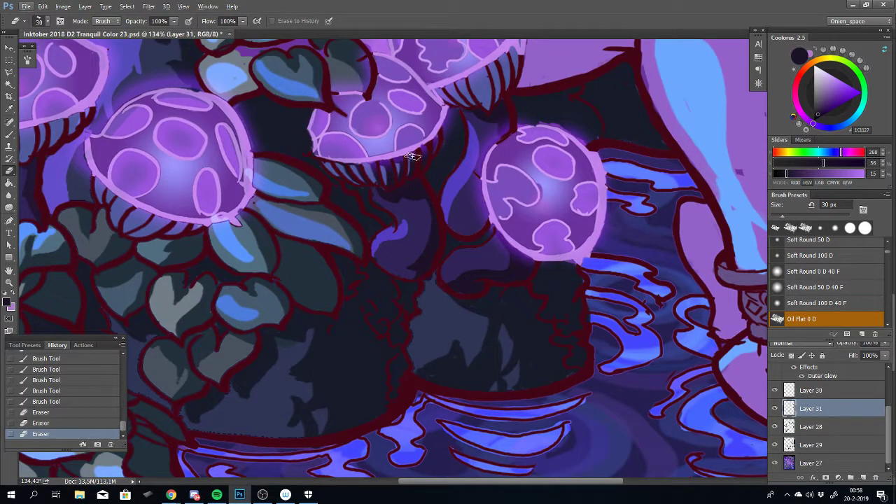
Undo the last erasure and touch up the small middle mushroom's gills above the stem with a dark 20 px brush stroke
{"action": "key", "text": "ctrl+z"}
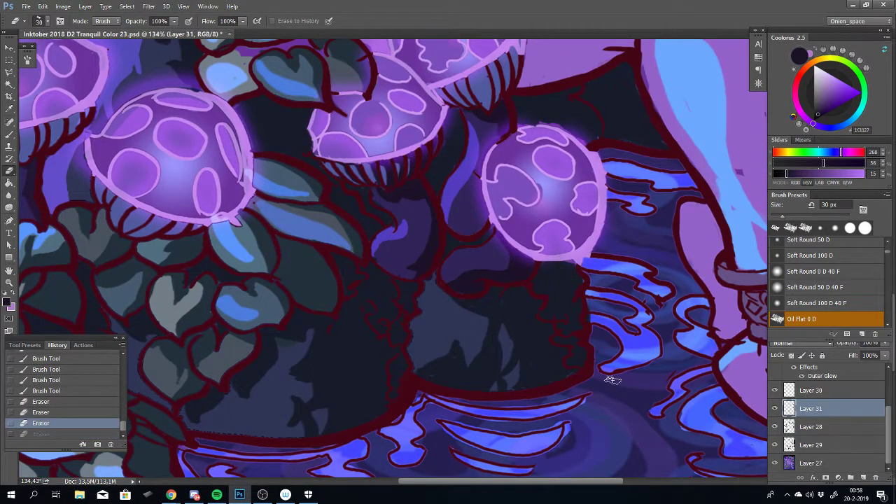
{"action": "key", "text": "b"}
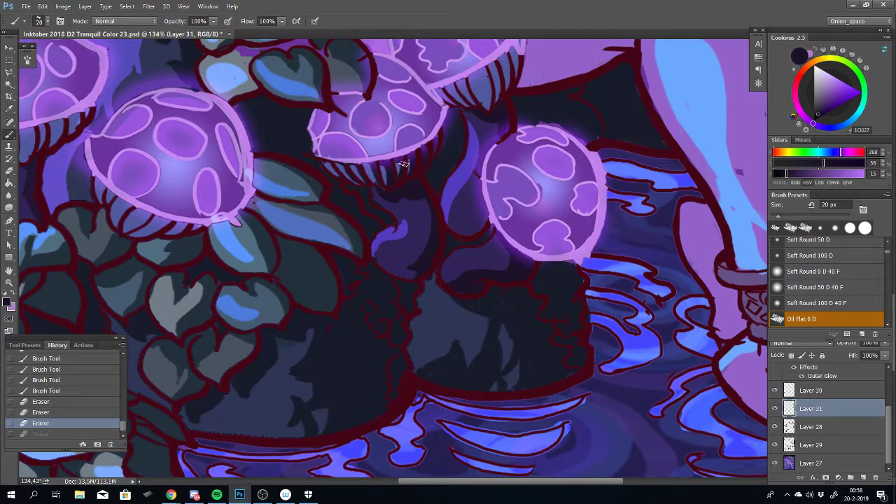
{"action": "left_click_drag", "start_coordinate": [406, 176], "coordinate": [418, 198]}
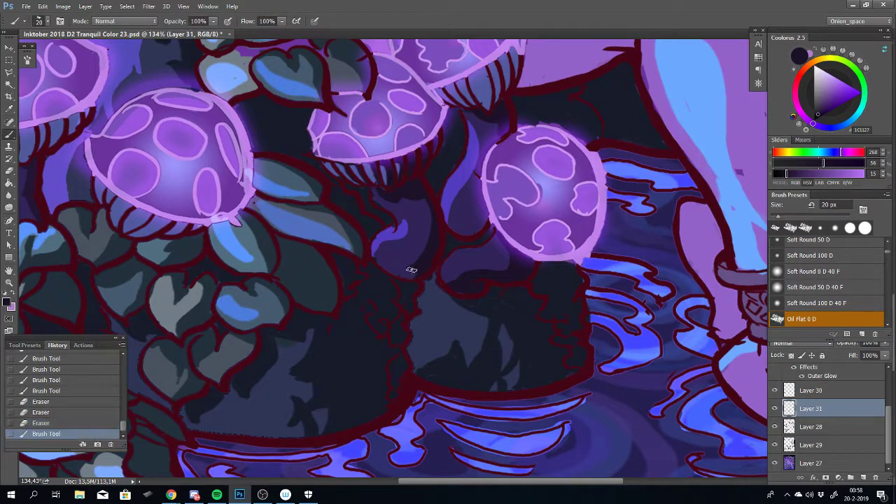
Paint a dark 20 px shadow stroke down the wide central gill of the mushroom directly below the woman's thigh
{"action": "mouse_move", "coordinate": [474, 220]}
{"action": "left_mouse_down"}
{"action": "mouse_move", "coordinate": [399, 327]}
{"action": "mouse_move", "coordinate": [386, 380]}
{"action": "mouse_move", "coordinate": [427, 321]}
{"action": "left_mouse_up"}
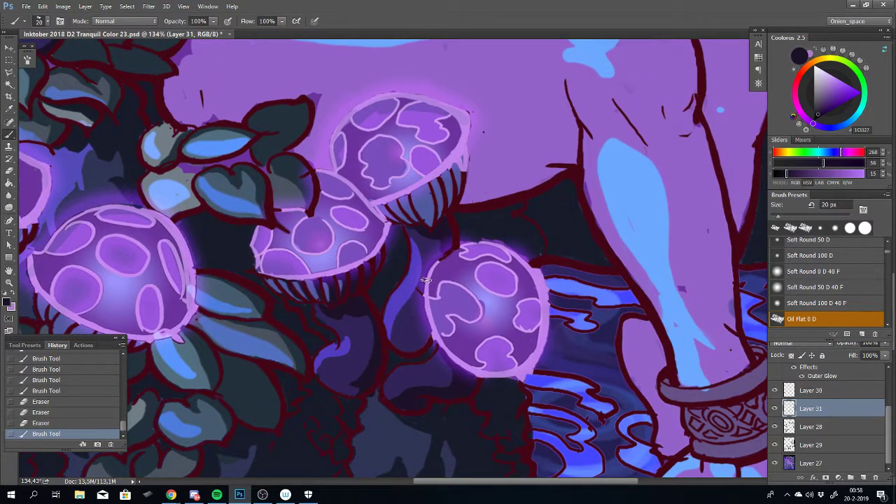
{"action": "mouse_move", "coordinate": [466, 232]}
{"action": "left_mouse_down"}
{"action": "mouse_move", "coordinate": [464, 244]}
{"action": "mouse_move", "coordinate": [453, 221]}
{"action": "left_mouse_up"}
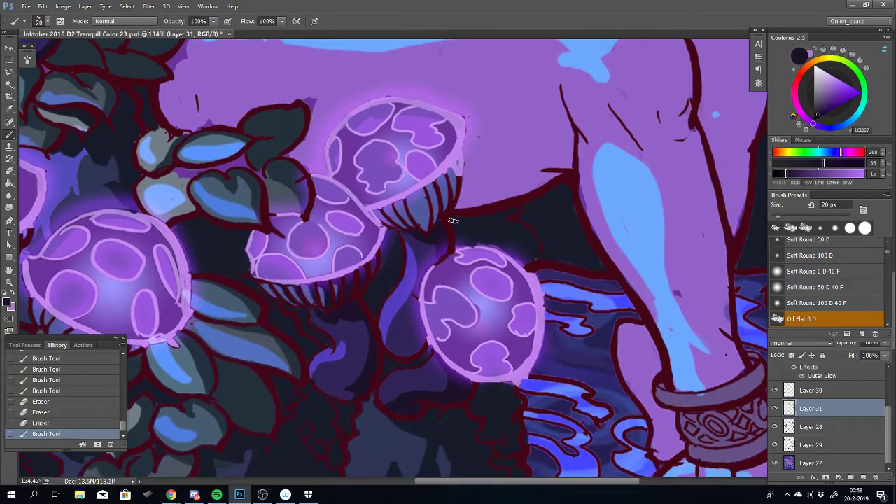
{"action": "scroll", "coordinate": [453, 221], "scroll_direction": "up", "scroll_amount": 1}
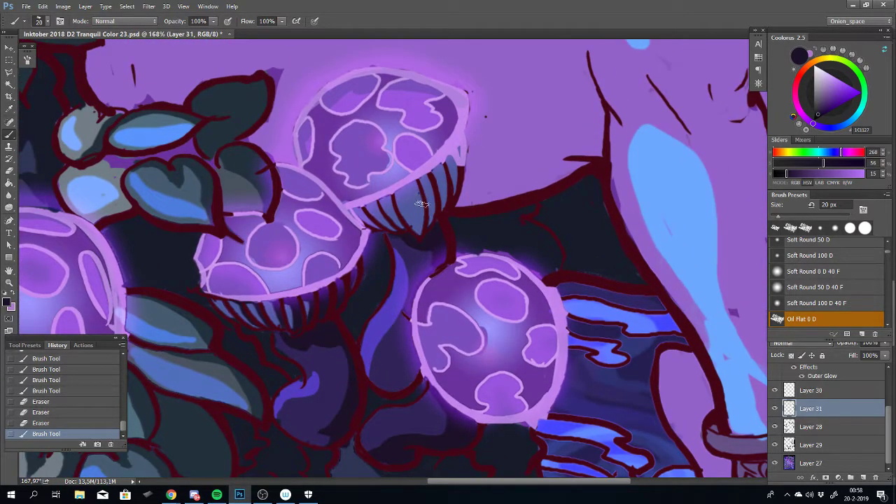
{"action": "left_click_drag", "start_coordinate": [444, 194], "coordinate": [448, 236]}
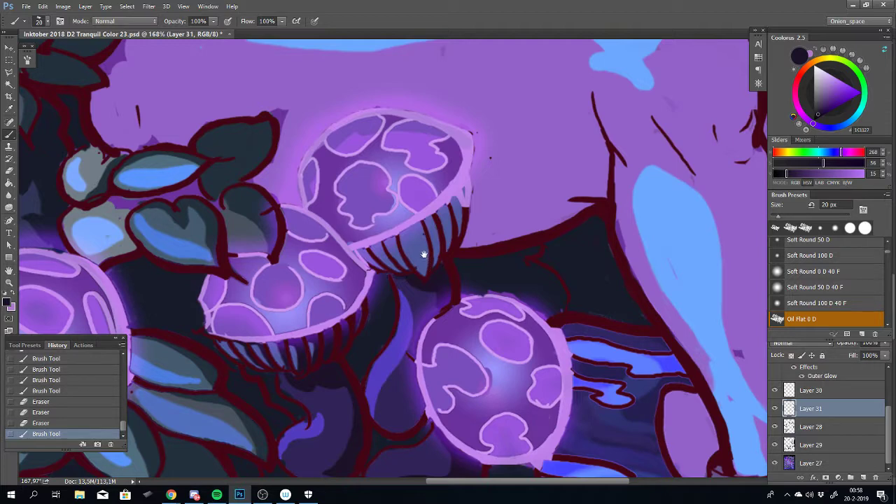
{"action": "mouse_move", "coordinate": [423, 254]}
{"action": "left_mouse_down"}
{"action": "mouse_move", "coordinate": [407, 185]}
{"action": "mouse_move", "coordinate": [400, 190]}
{"action": "mouse_move", "coordinate": [410, 241]}
{"action": "left_mouse_up"}
{"action": "key", "text": "ctrl+z"}
{"action": "key", "text": "ctrl+z"}
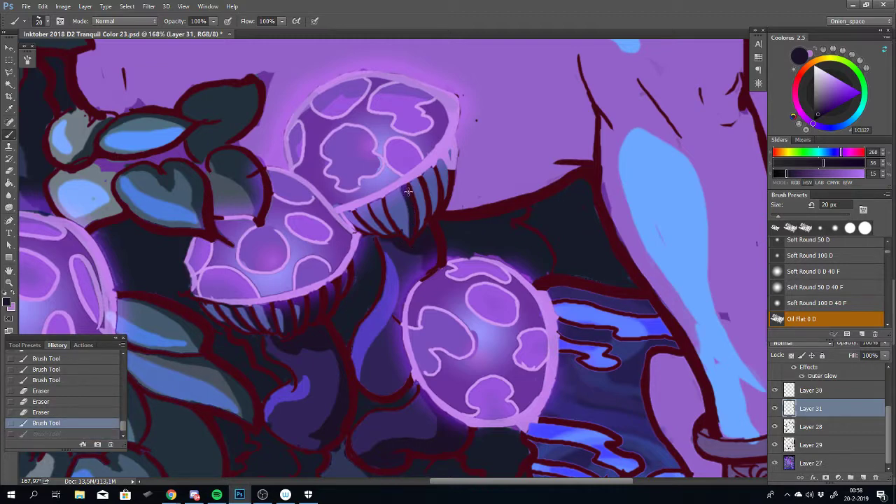
{"action": "left_click_drag", "start_coordinate": [408, 191], "coordinate": [406, 249]}
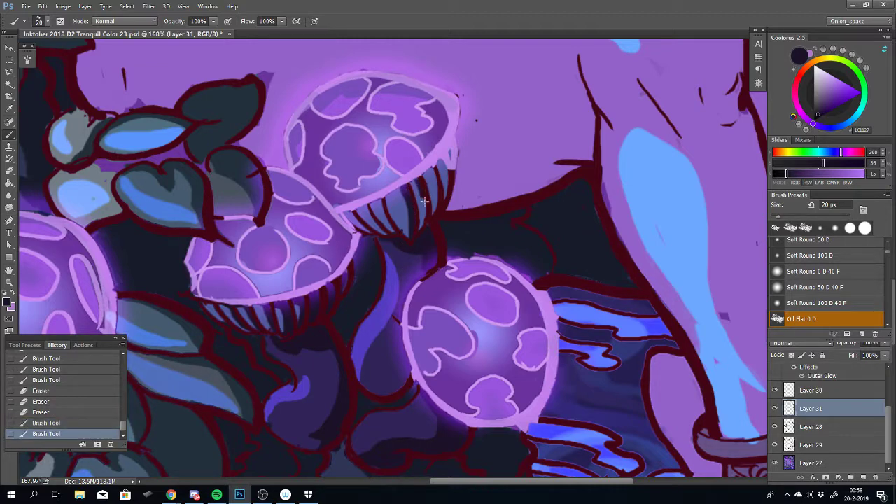
Paint dark shadow strokes over the thigh mushroom's outer gills, on the side facing the woman's lower leg
{"action": "left_click_drag", "start_coordinate": [424, 201], "coordinate": [421, 235]}
{"action": "key", "text": "ctrl+z"}
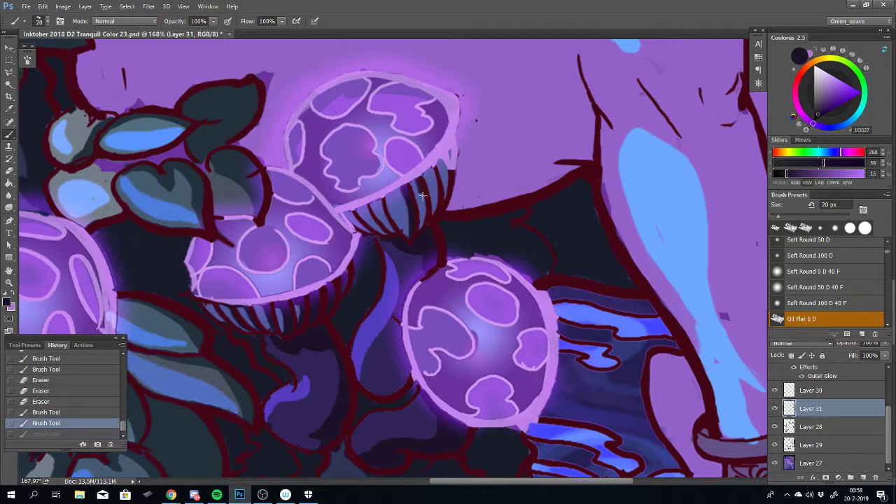
{"action": "left_click_drag", "start_coordinate": [422, 196], "coordinate": [422, 231]}
{"action": "key", "text": "ctrl+z"}
{"action": "mouse_move", "coordinate": [420, 183]}
{"action": "left_mouse_down"}
{"action": "mouse_move", "coordinate": [428, 176]}
{"action": "mouse_move", "coordinate": [431, 210]}
{"action": "left_mouse_up"}
{"action": "key", "text": "ctrl+z"}
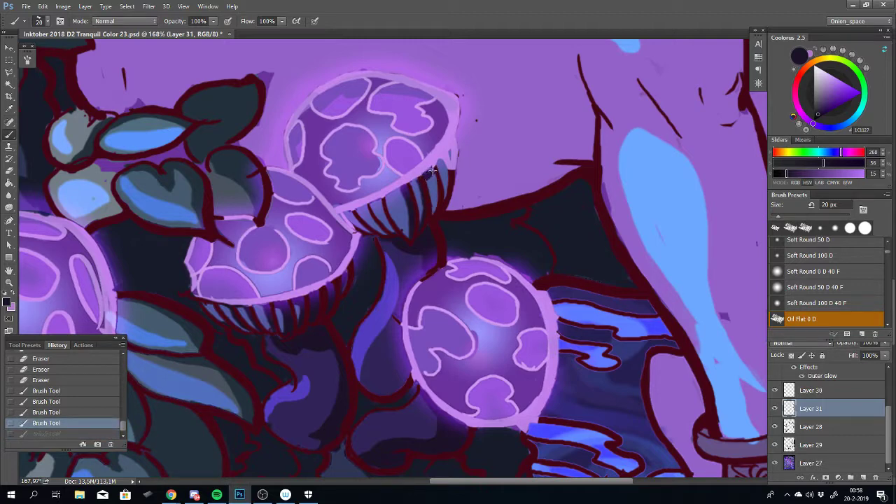
{"action": "mouse_move", "coordinate": [431, 177]}
{"action": "left_mouse_down"}
{"action": "mouse_move", "coordinate": [433, 207]}
{"action": "mouse_move", "coordinate": [428, 181]}
{"action": "mouse_move", "coordinate": [441, 166]}
{"action": "mouse_move", "coordinate": [445, 175]}
{"action": "mouse_move", "coordinate": [439, 165]}
{"action": "mouse_move", "coordinate": [443, 188]}
{"action": "left_mouse_up"}
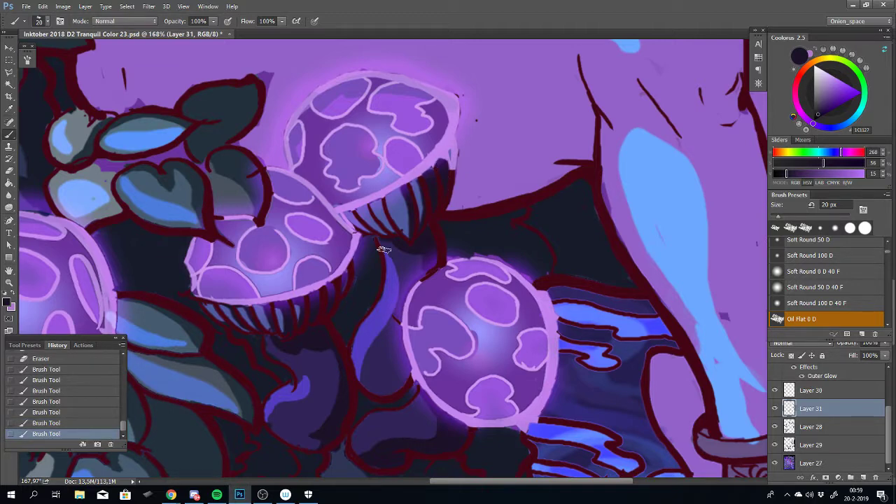
Rework the dark shadow across the top of the thigh mushroom's central gills, directly beneath the cap rim
{"action": "mouse_move", "coordinate": [383, 250]}
{"action": "left_mouse_down"}
{"action": "mouse_move", "coordinate": [376, 229]}
{"action": "mouse_move", "coordinate": [376, 248]}
{"action": "mouse_move", "coordinate": [393, 217]}
{"action": "mouse_move", "coordinate": [391, 224]}
{"action": "left_mouse_up"}
{"action": "left_click_drag", "start_coordinate": [410, 185], "coordinate": [423, 181]}
{"action": "key", "text": "ctrl+z"}
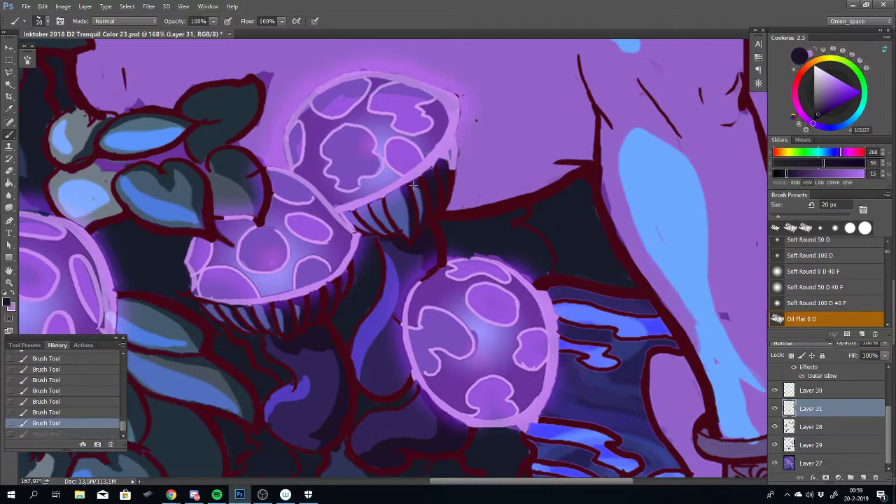
{"action": "left_click_drag", "start_coordinate": [414, 186], "coordinate": [411, 210]}
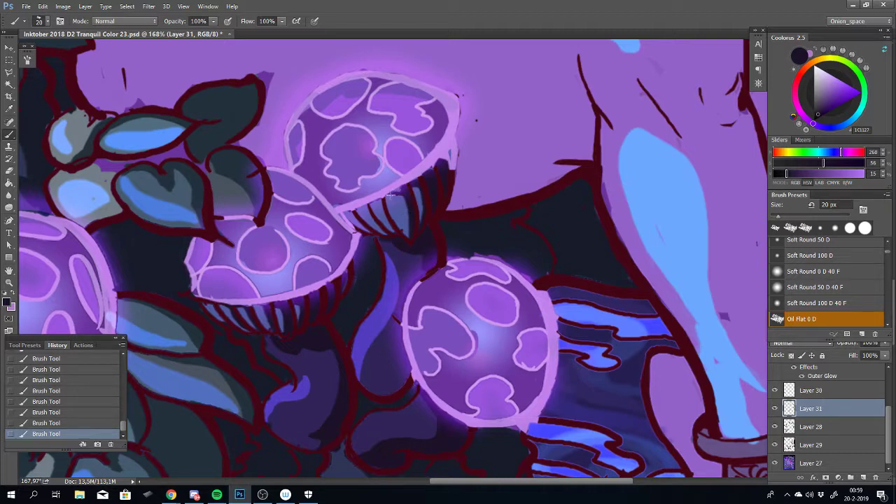
{"action": "key", "text": "ctrl+z"}
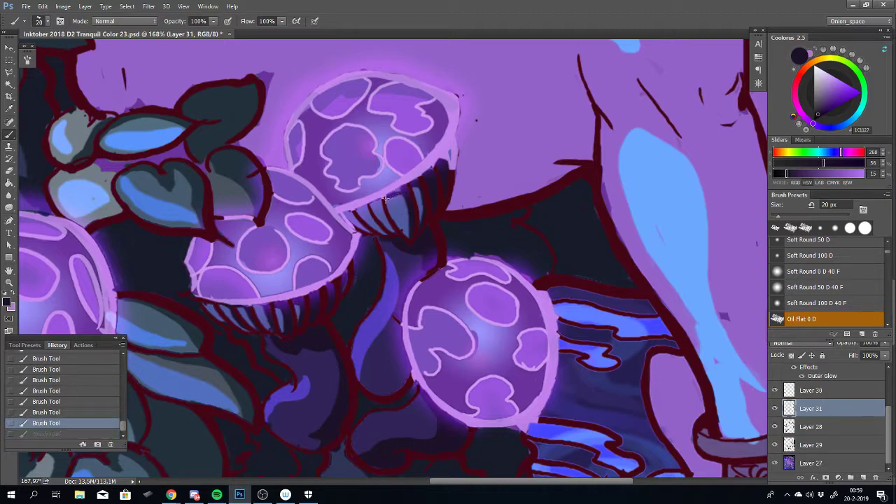
{"action": "left_click_drag", "start_coordinate": [396, 194], "coordinate": [389, 199]}
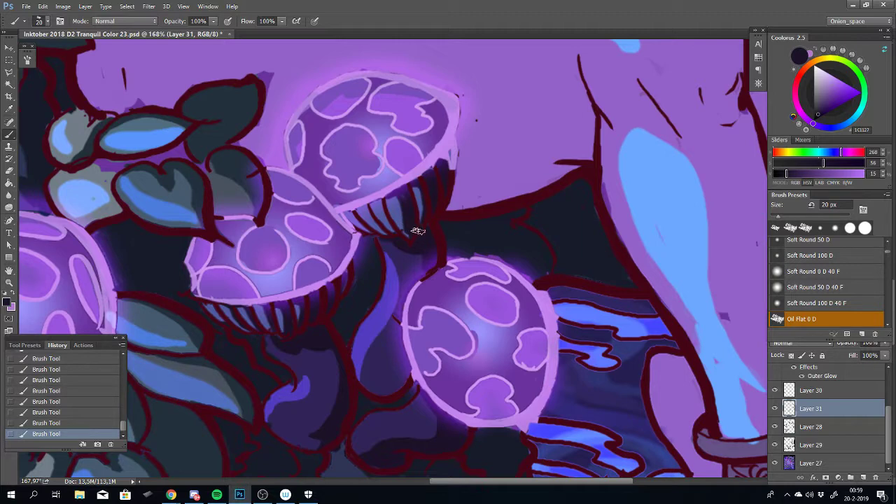
{"action": "key", "text": "ctrl+z"}
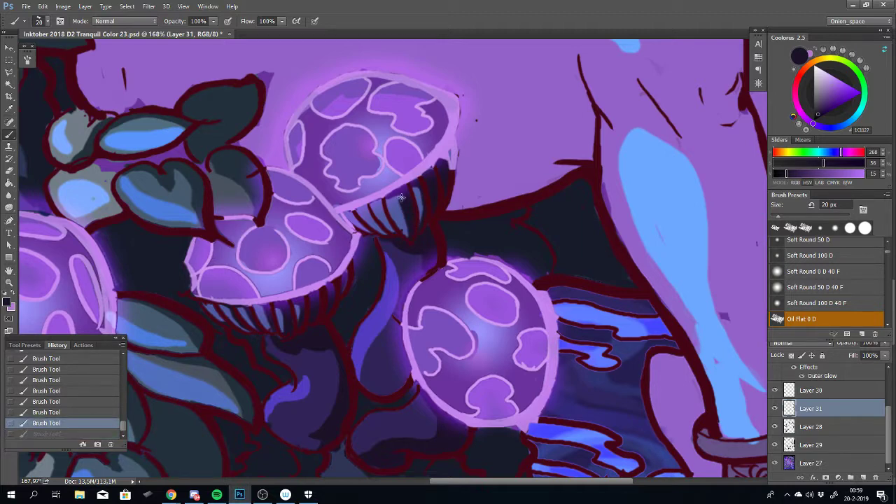
{"action": "left_click_drag", "start_coordinate": [399, 195], "coordinate": [404, 203]}
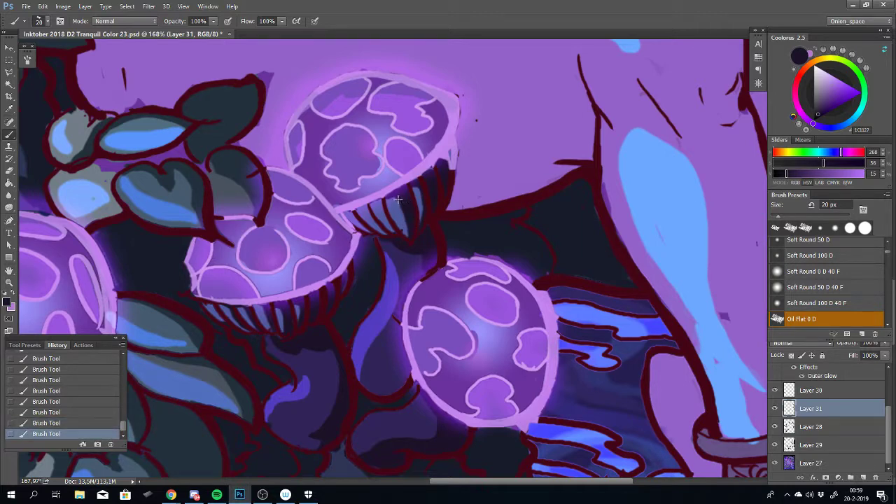
{"action": "key", "text": "ctrl+z"}
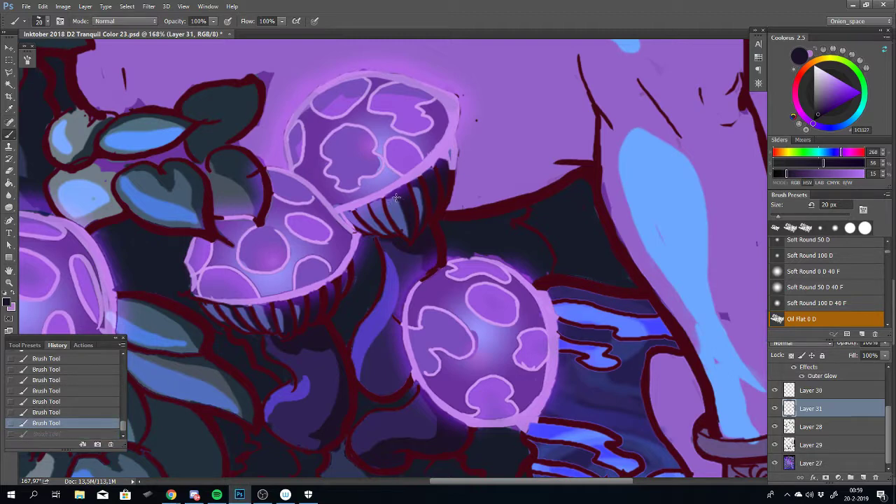
{"action": "left_click_drag", "start_coordinate": [396, 198], "coordinate": [402, 204]}
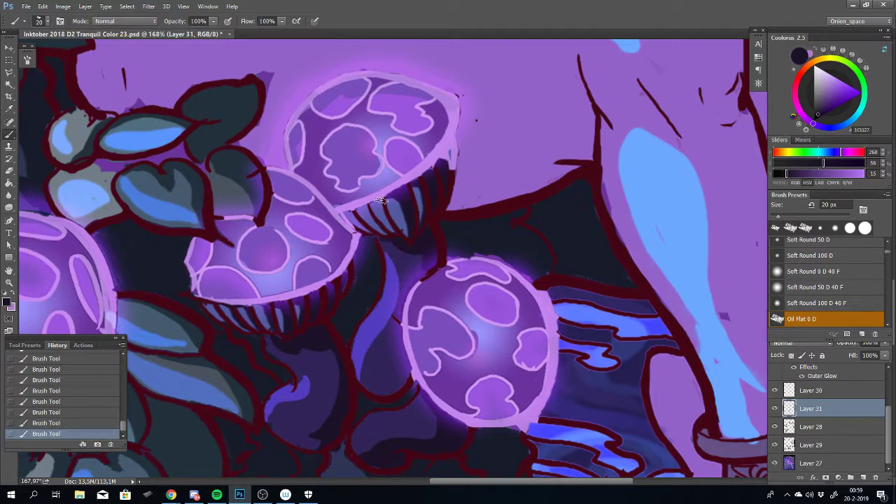
Repaint the thin dark 20 px shadow under the thigh mushroom's rim, across the wide central gill and its neighbour
{"action": "left_click_drag", "start_coordinate": [382, 209], "coordinate": [395, 231]}
{"action": "key", "text": "ctrl+z"}
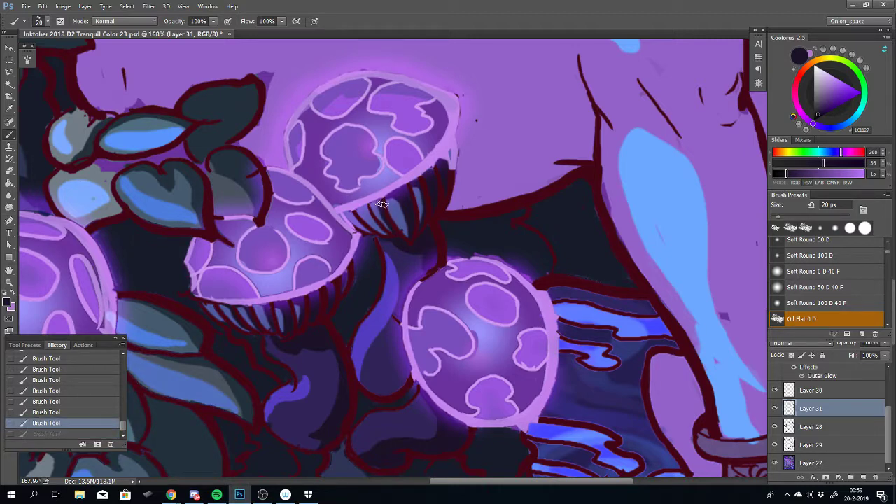
{"action": "left_click_drag", "start_coordinate": [364, 209], "coordinate": [386, 198]}
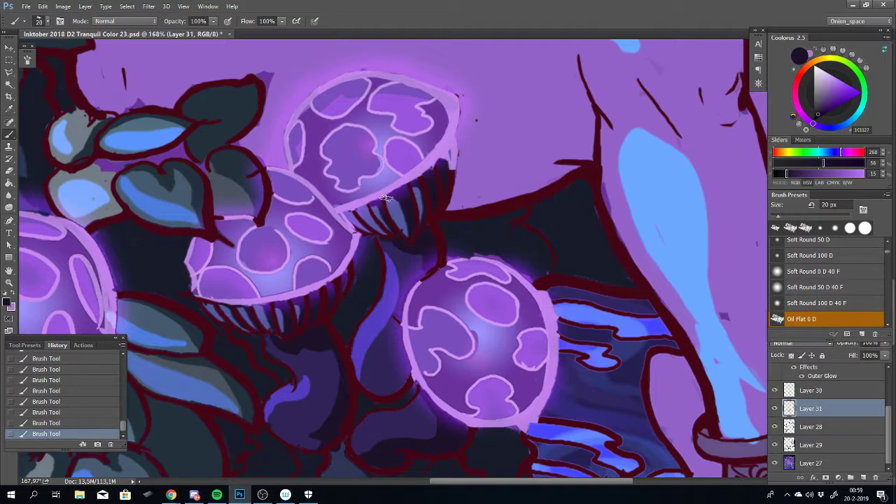
{"action": "key", "text": "ctrl+z"}
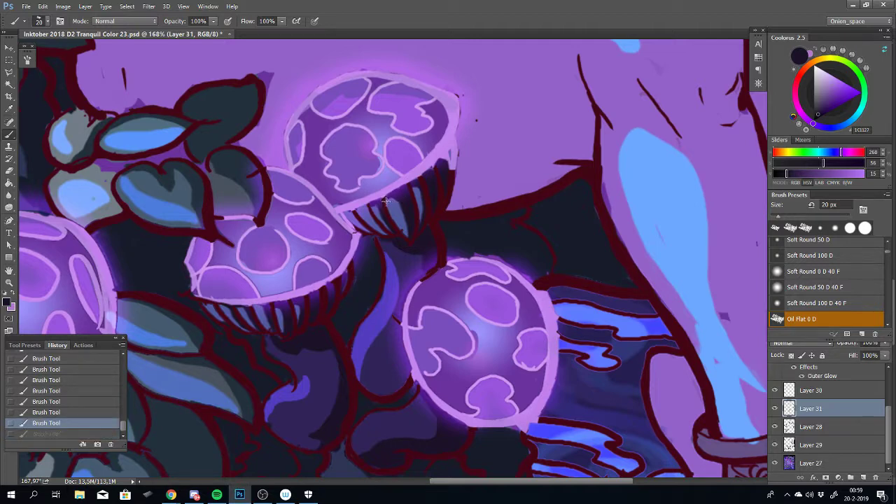
{"action": "left_click_drag", "start_coordinate": [400, 196], "coordinate": [415, 188]}
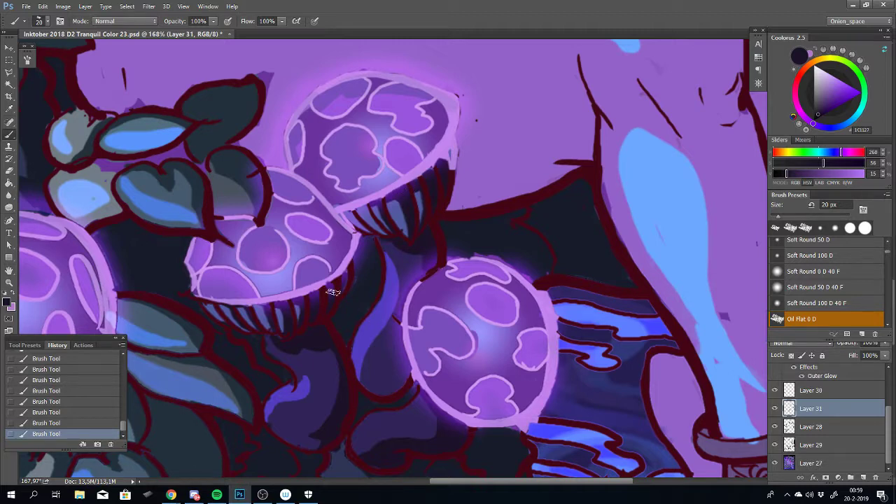
Compare the mushroom cluster with and without the Layer 31 shading by hiding the layer and showing it again
{"action": "left_click_drag", "start_coordinate": [401, 297], "coordinate": [396, 262]}
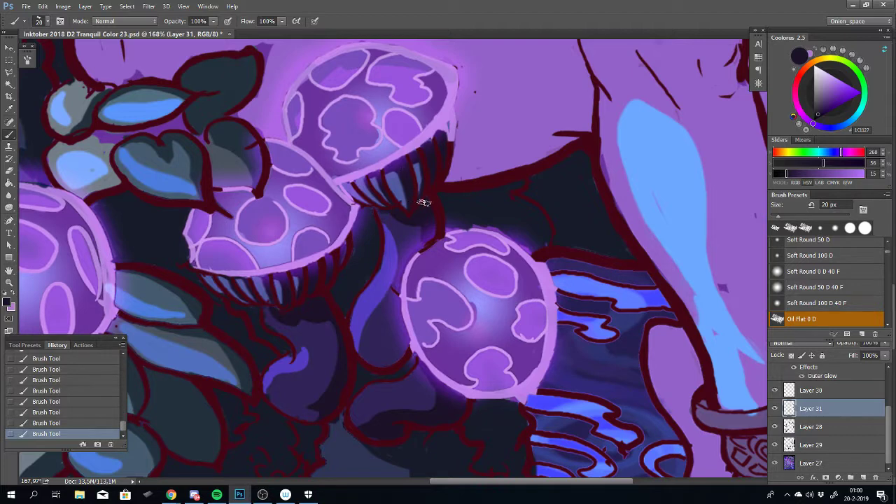
{"action": "scroll", "coordinate": [433, 205], "scroll_direction": "down", "scroll_amount": 2}
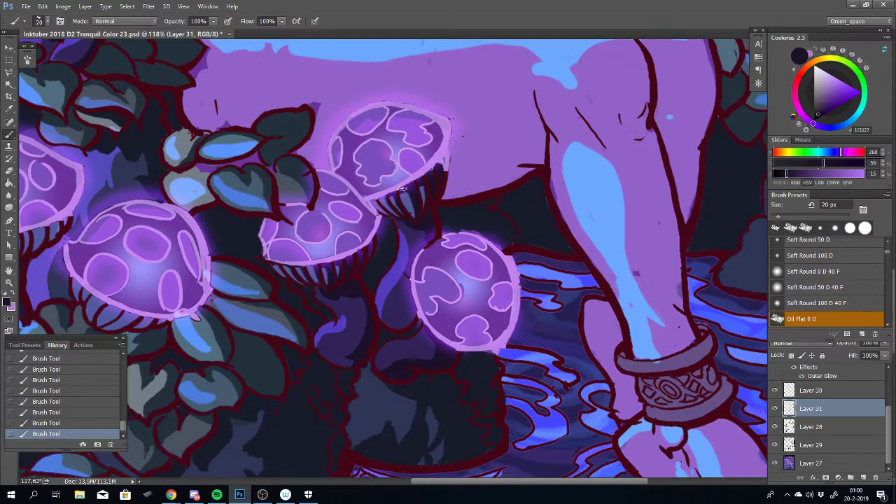
{"action": "left_click_drag", "start_coordinate": [283, 263], "coordinate": [532, 151]}
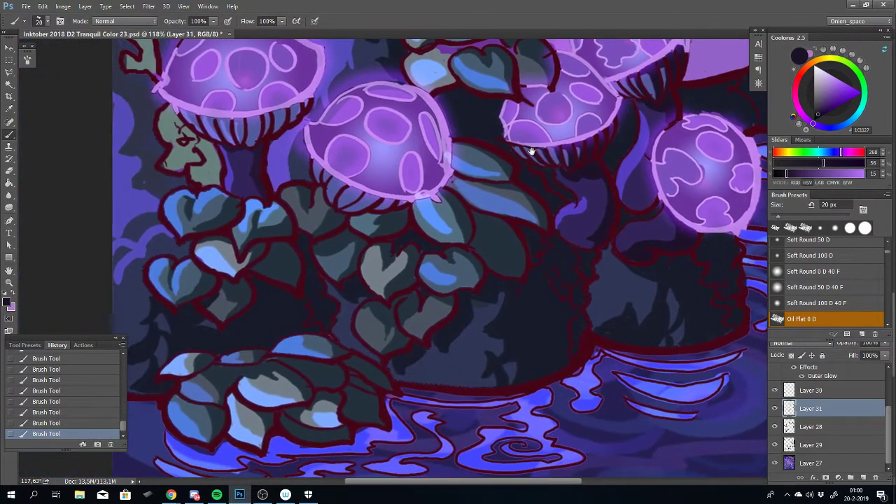
{"action": "left_click_drag", "start_coordinate": [279, 98], "coordinate": [284, 188]}
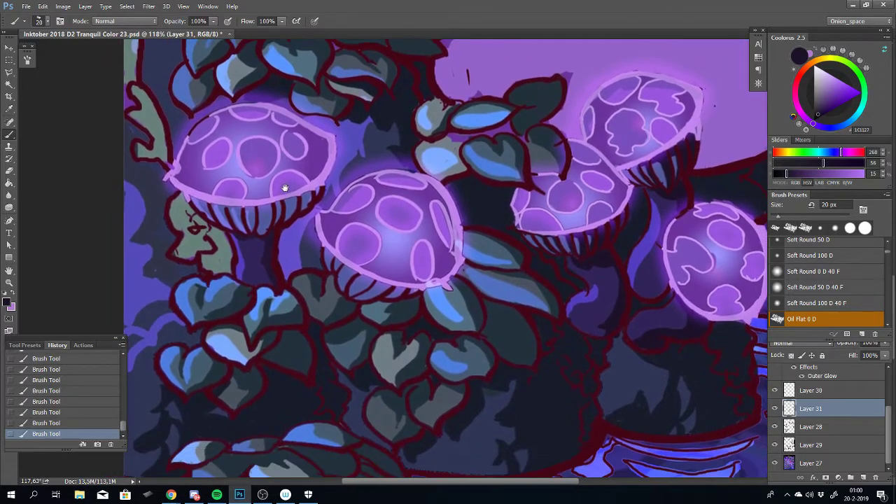
{"action": "left_click", "coordinate": [775, 408]}
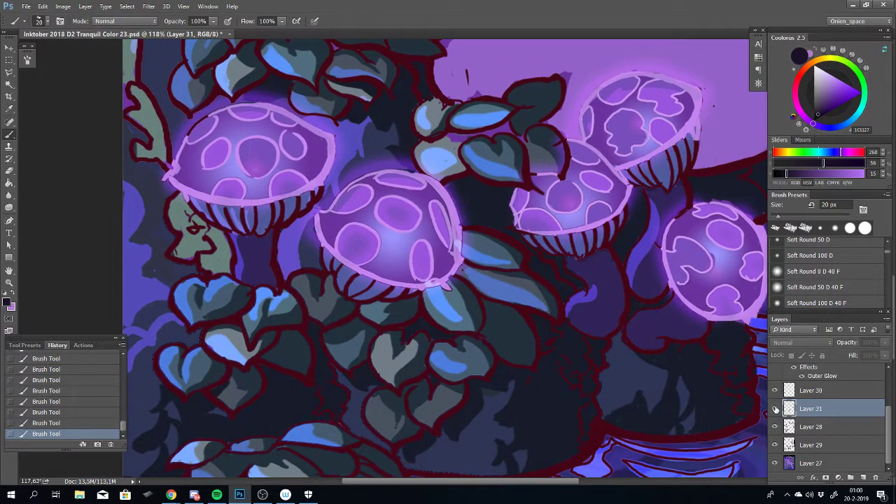
{"action": "left_click", "coordinate": [775, 409]}
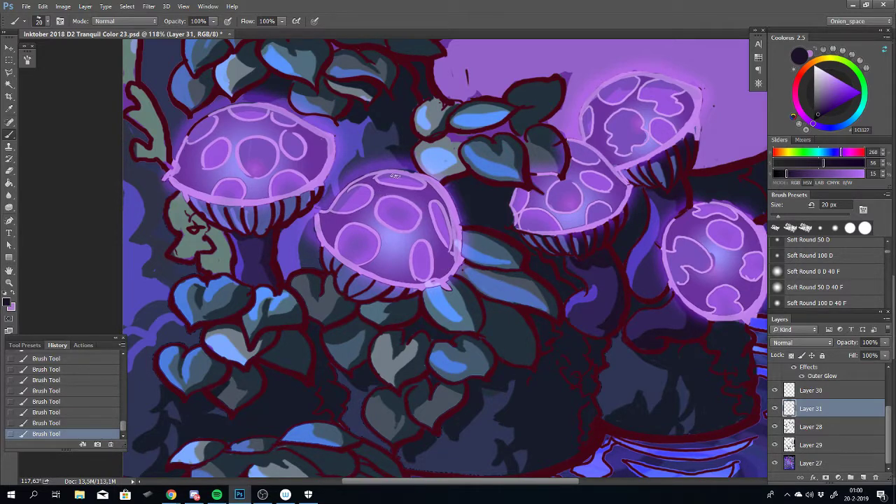
Paint dark 20 px shadow strokes over the leftmost mushroom's outer gills, on the side facing the neighbouring mushroom
{"action": "left_click_drag", "start_coordinate": [310, 235], "coordinate": [400, 194]}
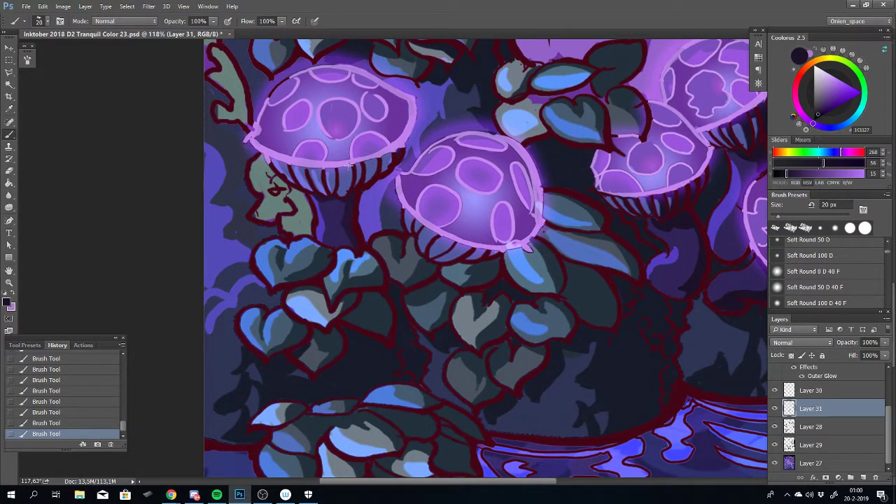
{"action": "key", "text": "ctrl+z"}
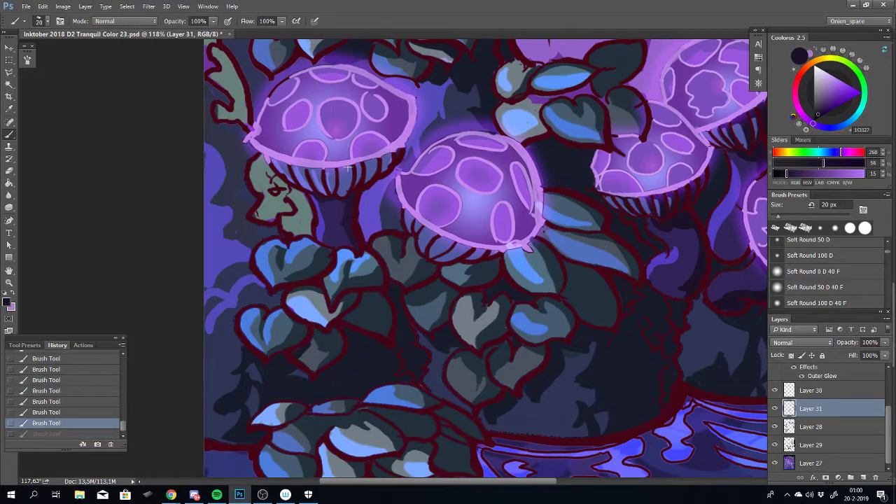
{"action": "mouse_move", "coordinate": [347, 165]}
{"action": "left_mouse_down"}
{"action": "mouse_move", "coordinate": [345, 196]}
{"action": "mouse_move", "coordinate": [349, 166]}
{"action": "left_mouse_up"}
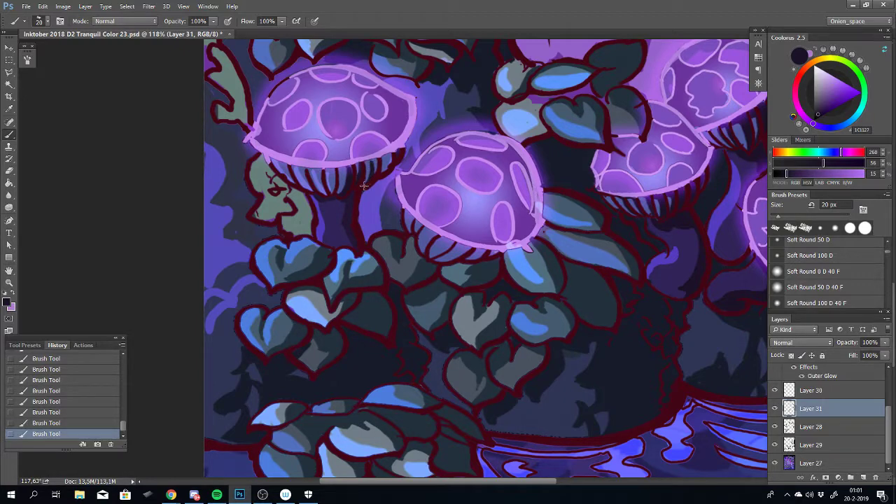
{"action": "key", "text": "ctrl+z"}
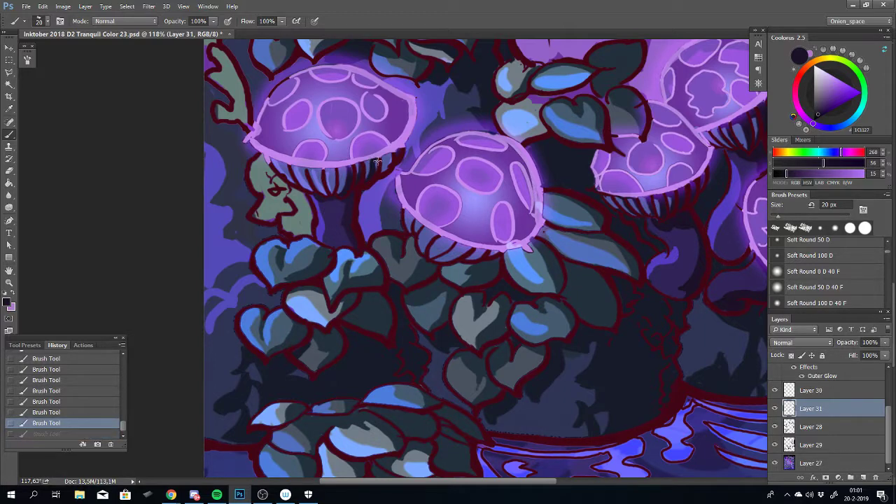
{"action": "left_click_drag", "start_coordinate": [375, 170], "coordinate": [376, 161]}
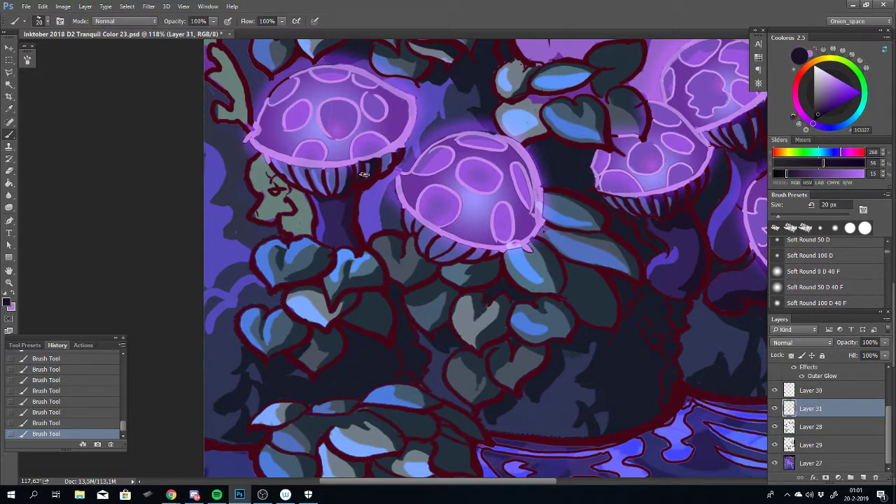
Undo the latest gill strokes and rework the dark shadow at the top of the leftmost mushroom's central gills
{"action": "key", "text": "ctrl+z"}
{"action": "key", "text": "ctrl+z"}
{"action": "key", "text": "ctrl+z"}
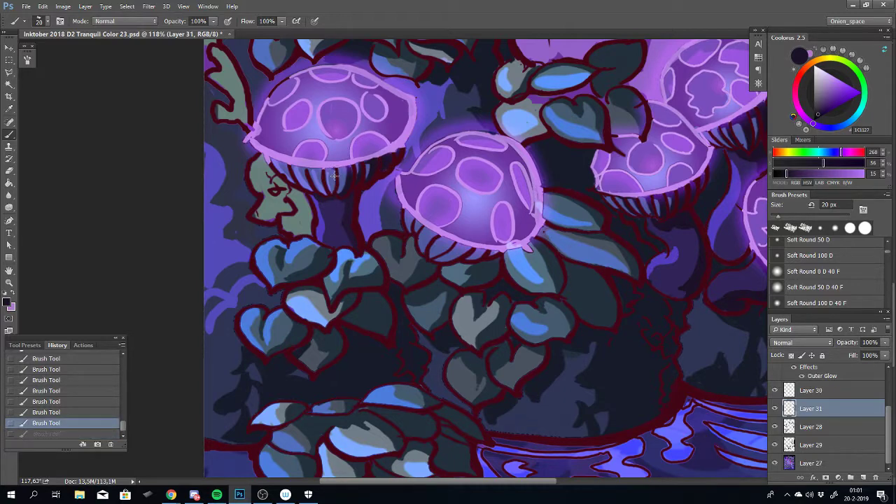
{"action": "mouse_move", "coordinate": [333, 198]}
{"action": "left_mouse_down"}
{"action": "mouse_move", "coordinate": [336, 204]}
{"action": "mouse_move", "coordinate": [330, 167]}
{"action": "left_mouse_up"}
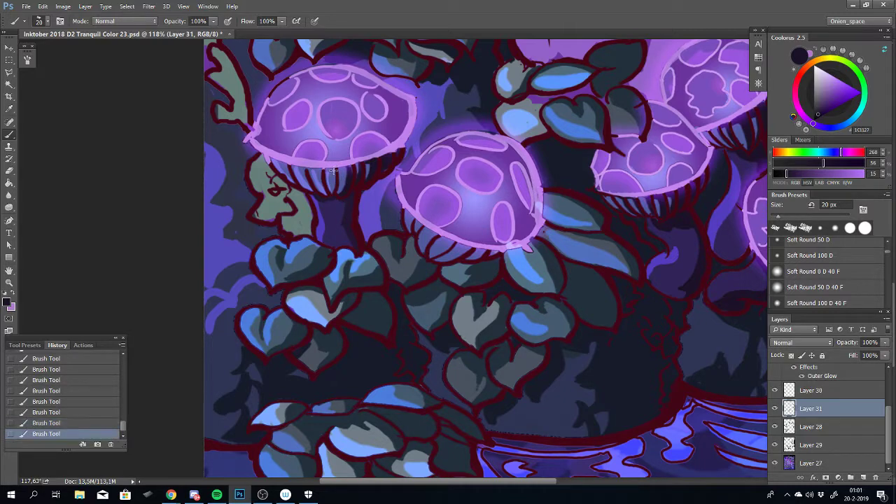
{"action": "key", "text": "ctrl+z"}
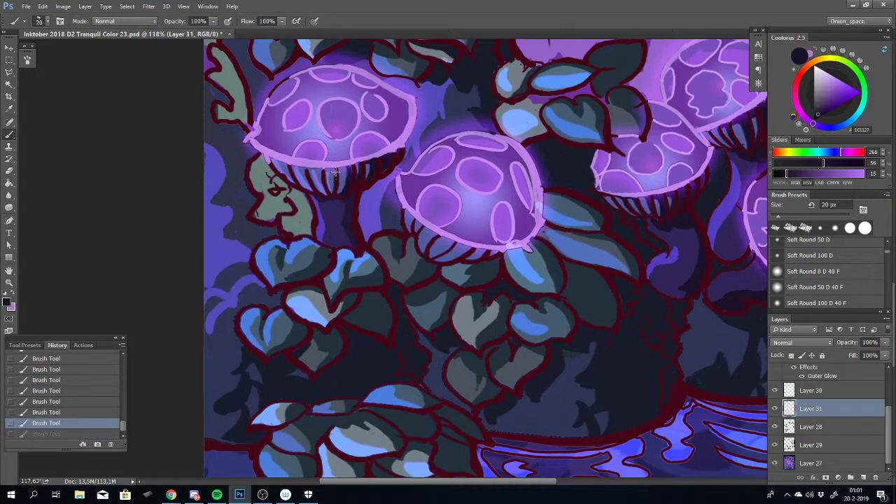
{"action": "left_click_drag", "start_coordinate": [334, 168], "coordinate": [332, 173]}
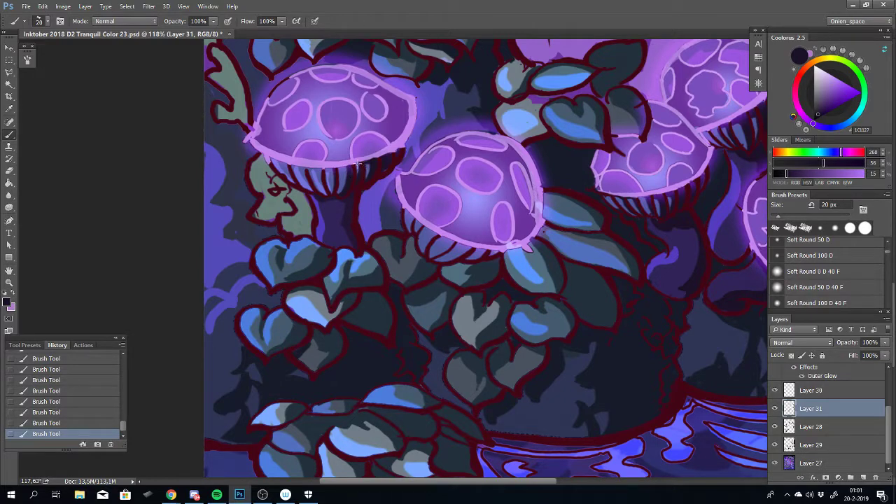
{"action": "key", "text": "ctrl+z"}
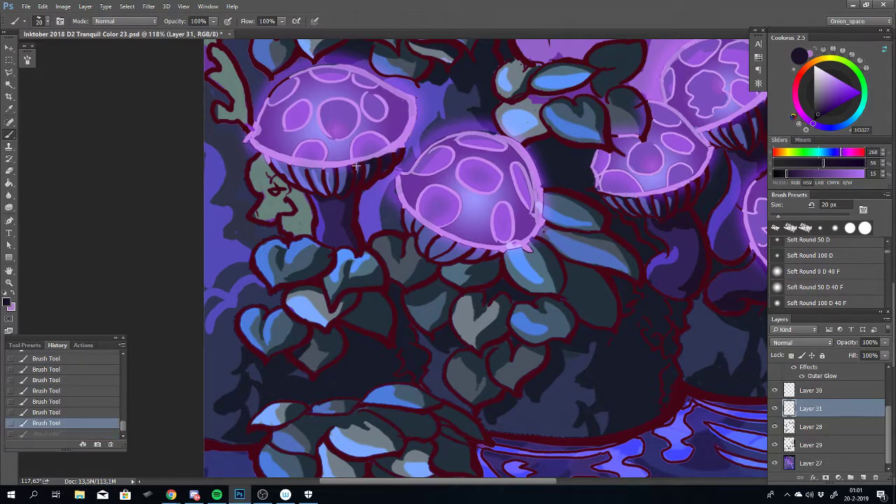
Dab dark shadow beneath the leftmost mushroom's cap rim, above the stem, and undo the unwanted strokes
{"action": "left_click", "coordinate": [356, 169]}
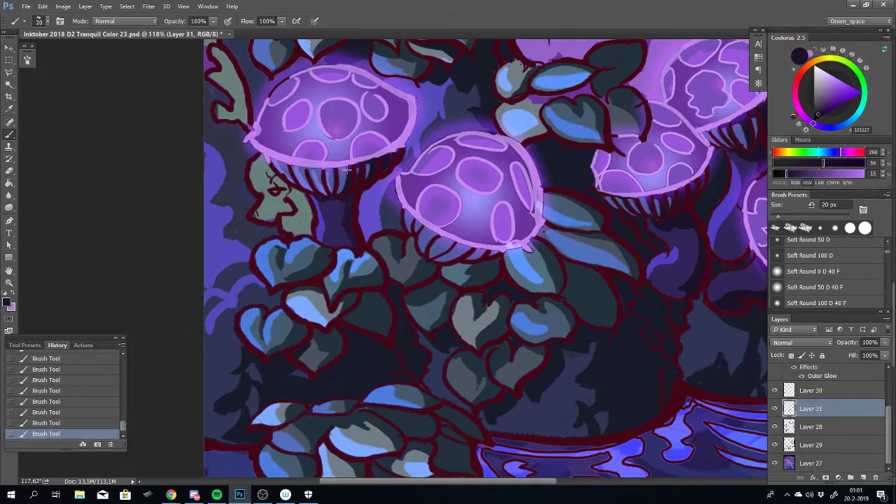
{"action": "left_click", "coordinate": [343, 170]}
{"action": "left_click", "coordinate": [347, 171]}
{"action": "mouse_move", "coordinate": [326, 183]}
{"action": "left_mouse_down"}
{"action": "mouse_move", "coordinate": [325, 171]}
{"action": "mouse_move", "coordinate": [329, 193]}
{"action": "mouse_move", "coordinate": [320, 171]}
{"action": "mouse_move", "coordinate": [327, 171]}
{"action": "left_mouse_up"}
{"action": "key", "text": "ctrl+z"}
{"action": "key", "text": "ctrl+z"}
{"action": "key", "text": "ctrl+z"}
{"action": "key", "text": "ctrl+z"}
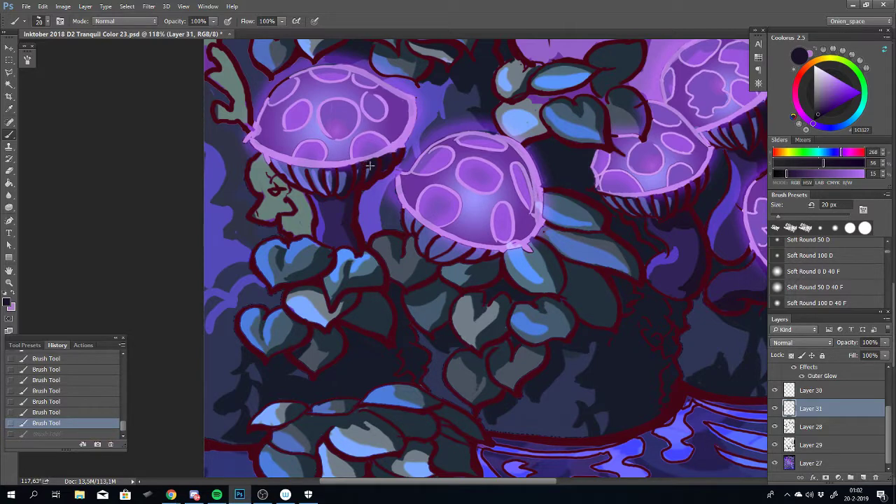
Darken the leftmost mushroom's gills facing the neighbouring mushroom, retrying and undoing short strokes on the central gills
{"action": "left_click_drag", "start_coordinate": [371, 168], "coordinate": [387, 187]}
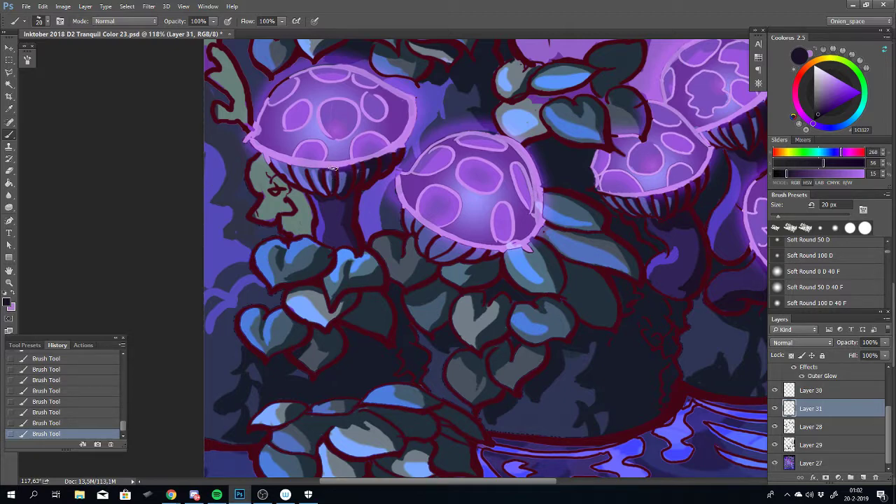
{"action": "key", "text": "ctrl+z"}
{"action": "left_click_drag", "start_coordinate": [332, 170], "coordinate": [329, 178]}
{"action": "key", "text": "ctrl+z"}
{"action": "left_click_drag", "start_coordinate": [342, 177], "coordinate": [338, 166]}
{"action": "key", "text": "ctrl+z"}
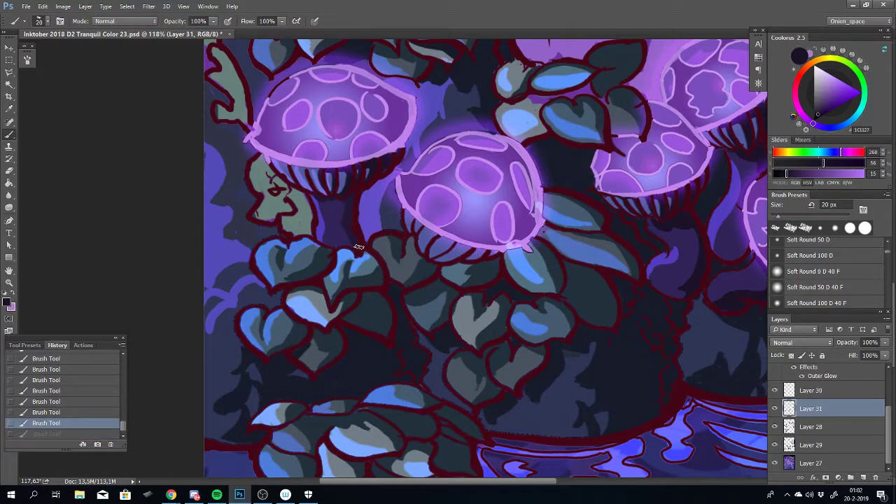
Paint dark 20 px shadow on the lower gills of the tilted mushroom resting on the heart-shaped leaves
{"action": "scroll", "coordinate": [359, 246], "scroll_direction": "down", "scroll_amount": 3}
{"action": "scroll", "coordinate": [392, 221], "scroll_direction": "down", "scroll_amount": 2}
{"action": "scroll", "coordinate": [399, 196], "scroll_direction": "up", "scroll_amount": 2}
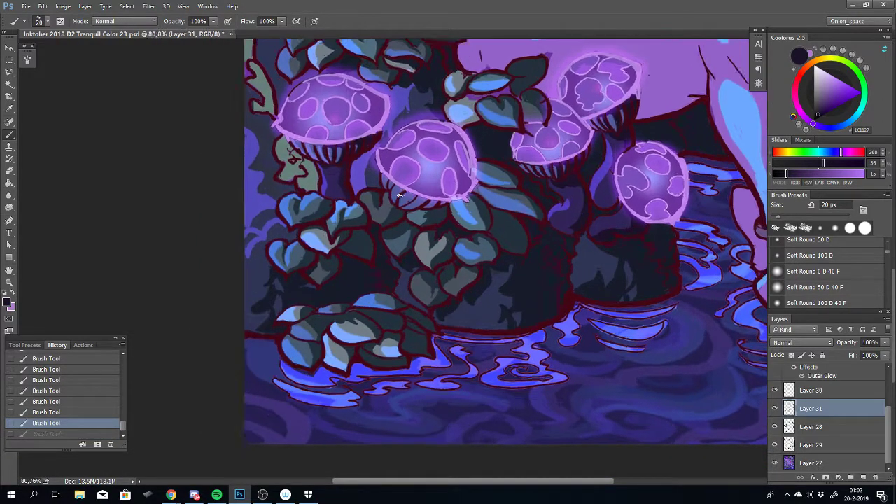
{"action": "scroll", "coordinate": [398, 196], "scroll_direction": "up", "scroll_amount": 2}
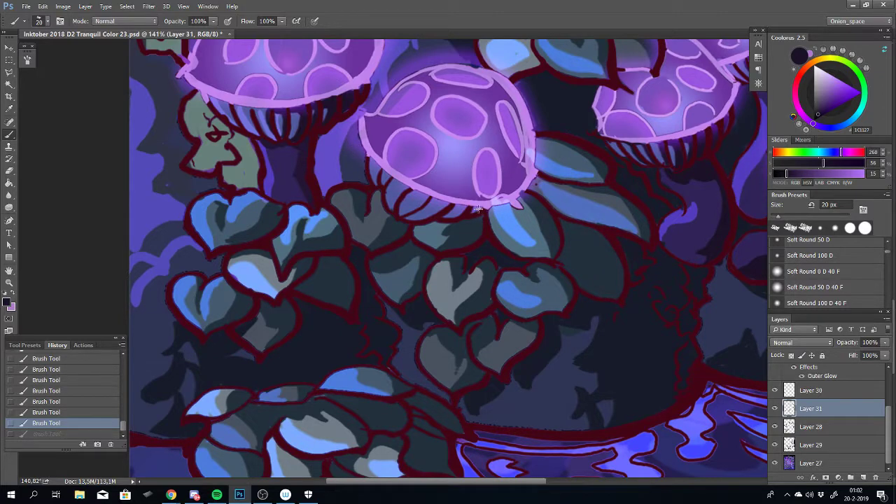
{"action": "left_click_drag", "start_coordinate": [478, 208], "coordinate": [474, 208]}
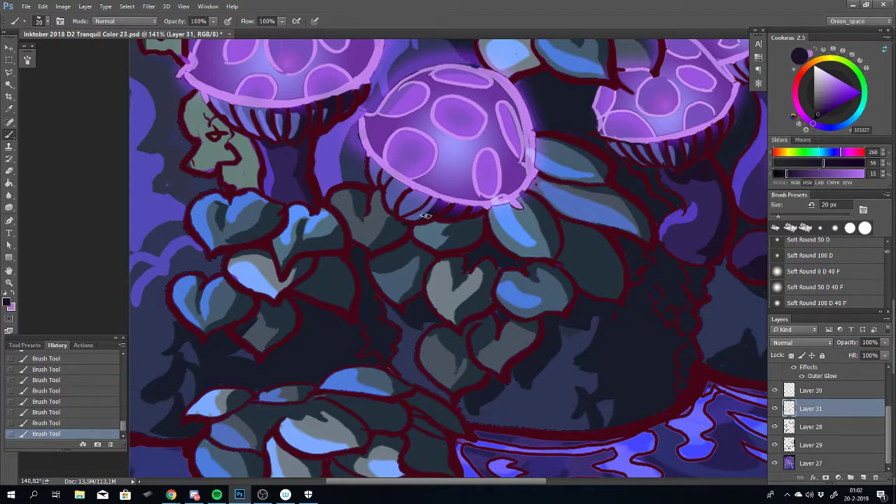
{"action": "left_click_drag", "start_coordinate": [424, 215], "coordinate": [431, 210]}
{"action": "key", "text": "ctrl+z"}
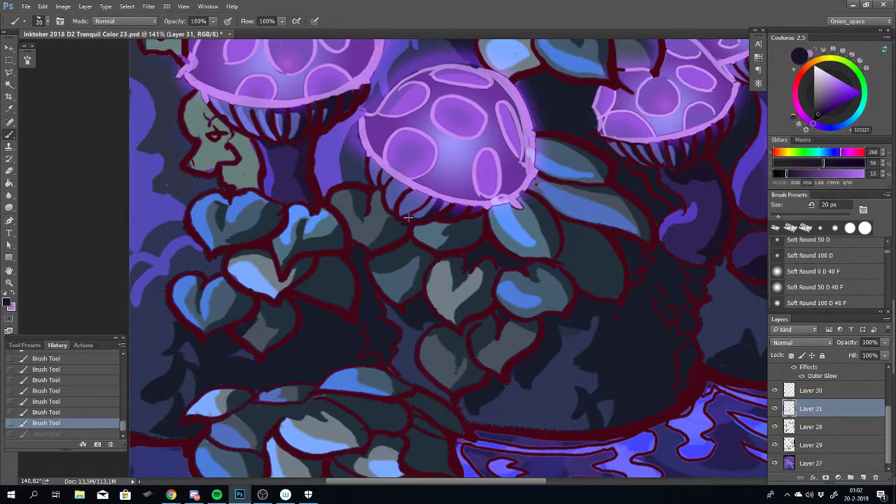
{"action": "left_click_drag", "start_coordinate": [408, 223], "coordinate": [431, 202]}
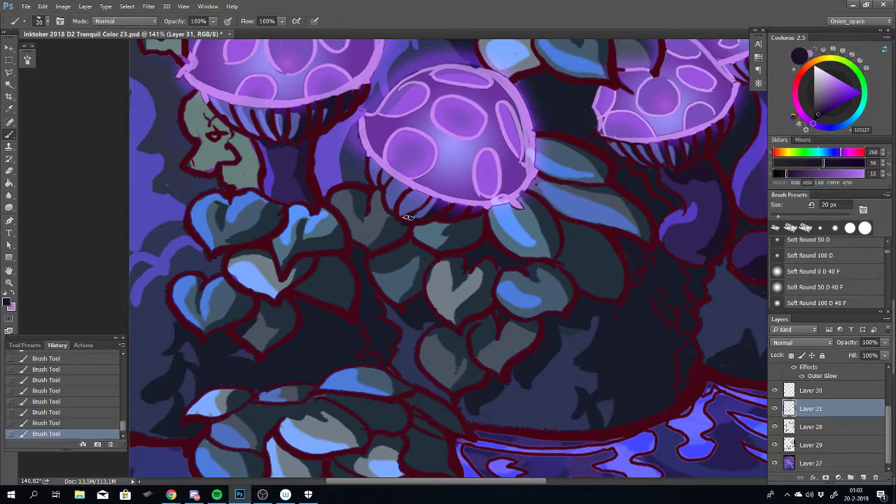
Shade the tops of the tilted mushroom's wide gills directly beneath the cap rim, redoing the unsatisfactory strokes
{"action": "left_click_drag", "start_coordinate": [403, 210], "coordinate": [431, 174]}
{"action": "scroll", "coordinate": [418, 227], "scroll_direction": "down", "scroll_amount": 2}
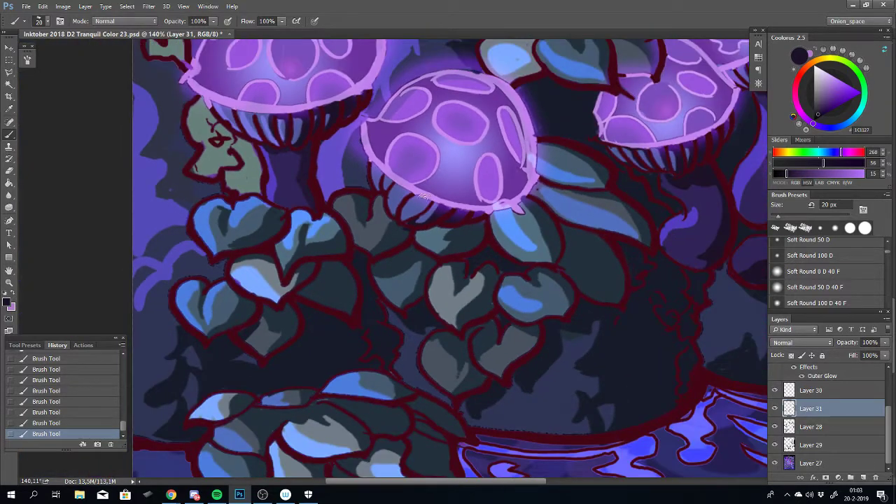
{"action": "scroll", "coordinate": [427, 197], "scroll_direction": "up", "scroll_amount": 2}
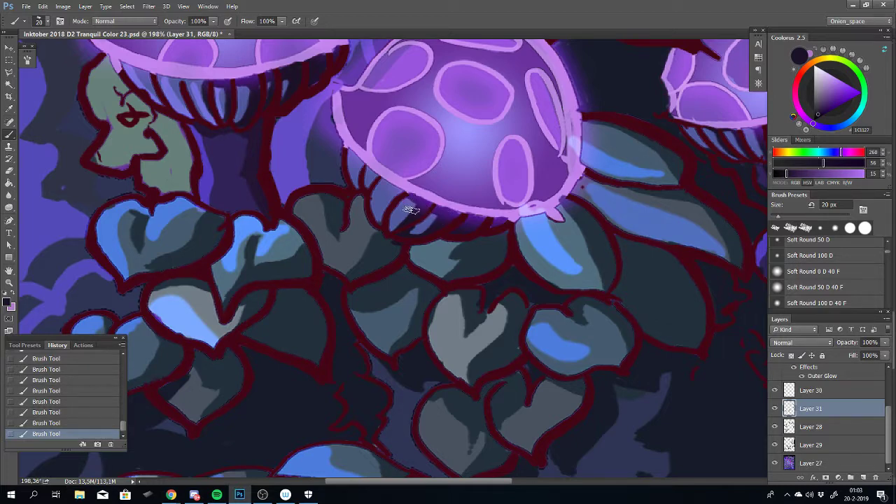
{"action": "key", "text": "ctrl+z"}
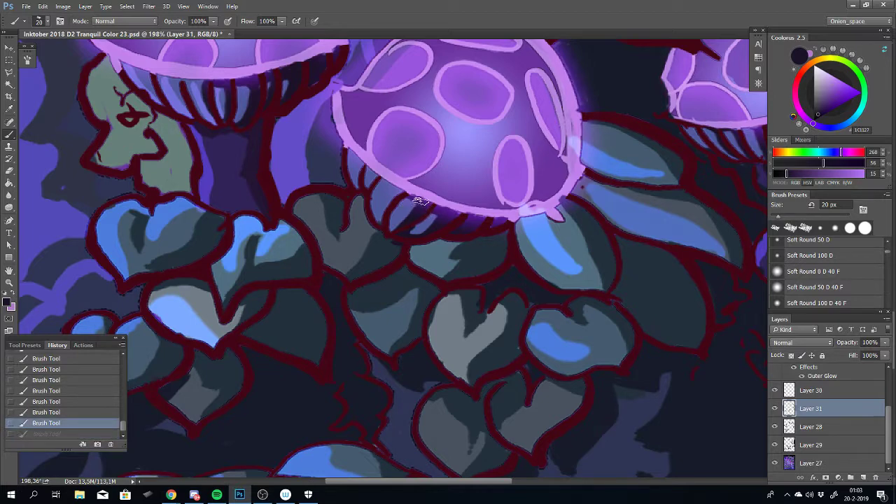
{"action": "mouse_move", "coordinate": [420, 201]}
{"action": "left_mouse_down"}
{"action": "mouse_move", "coordinate": [411, 195]}
{"action": "mouse_move", "coordinate": [426, 209]}
{"action": "left_mouse_up"}
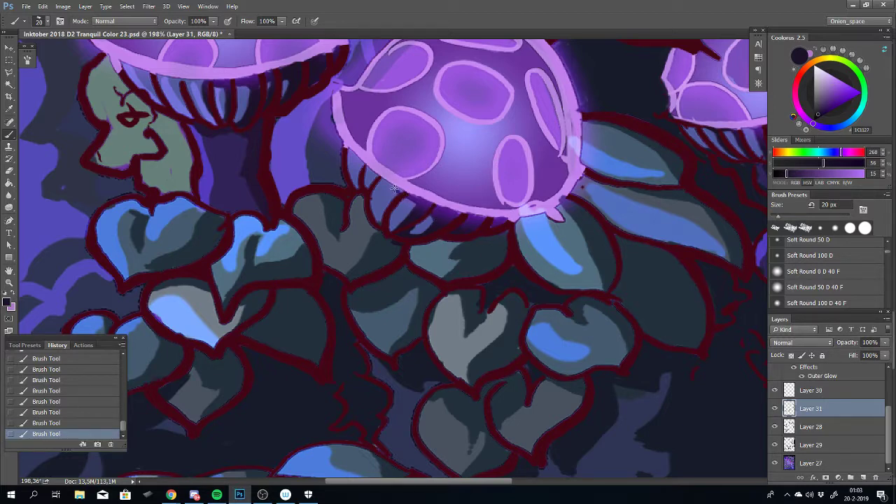
{"action": "key", "text": "ctrl+z"}
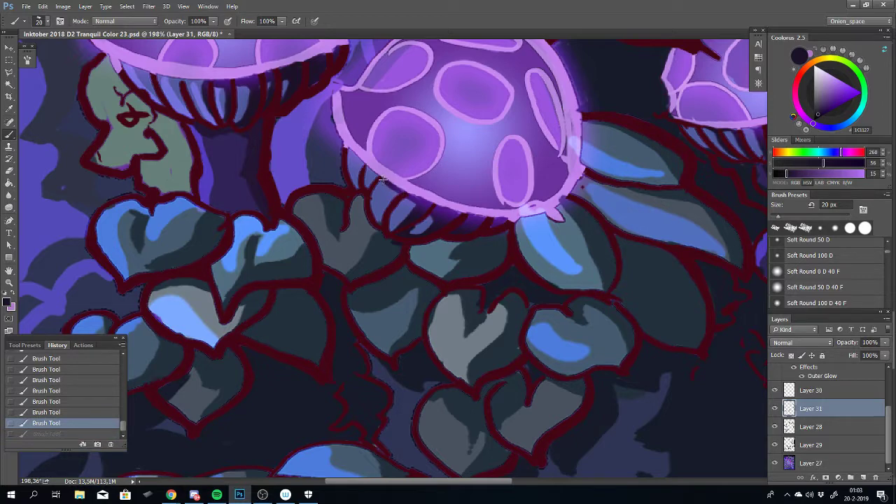
{"action": "left_click_drag", "start_coordinate": [397, 192], "coordinate": [390, 186]}
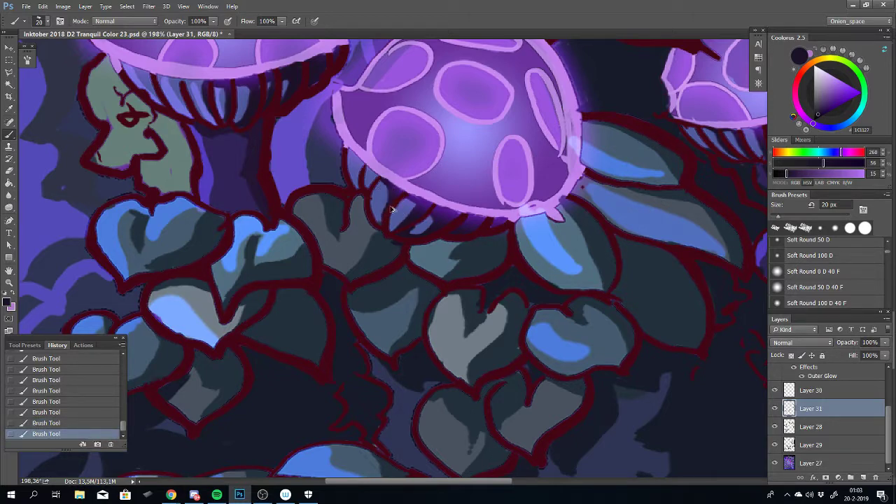
Shade the tilted mushroom's gills nearest the grey heart-shaped leaf, undoing and repainting the short dark strokes beneath the cap rim
{"action": "key", "text": "ctrl+z"}
{"action": "left_click_drag", "start_coordinate": [382, 218], "coordinate": [385, 225]}
{"action": "key", "text": "ctrl+z"}
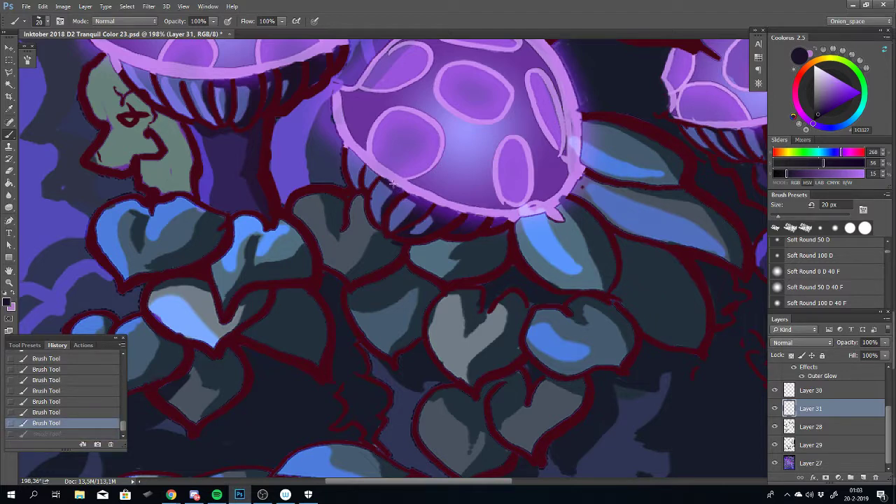
{"action": "left_click_drag", "start_coordinate": [392, 183], "coordinate": [392, 200]}
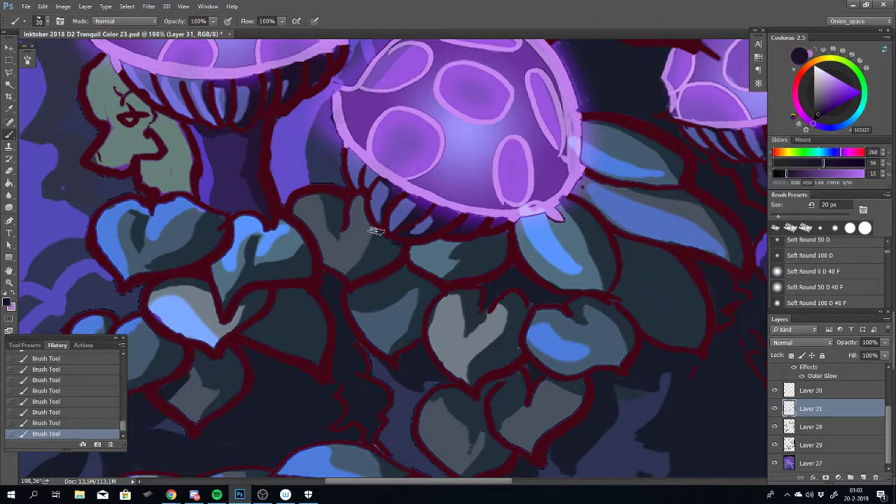
{"action": "key", "text": "ctrl+z"}
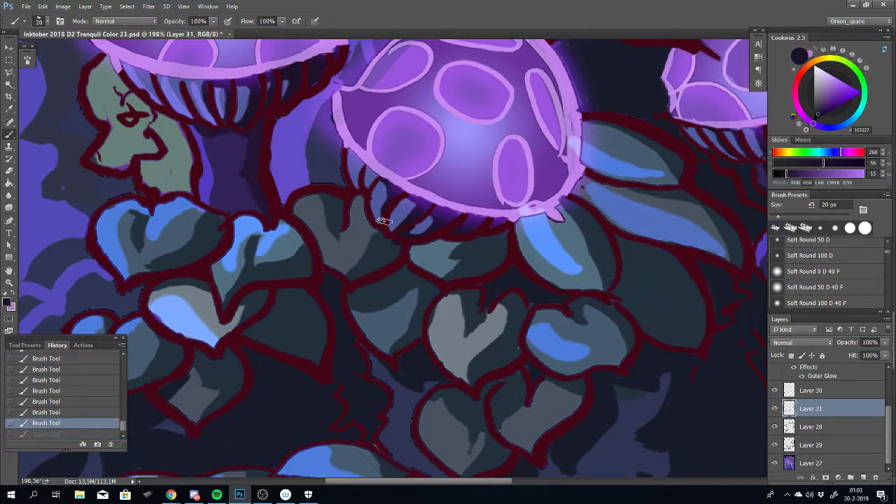
{"action": "left_click_drag", "start_coordinate": [393, 198], "coordinate": [393, 191]}
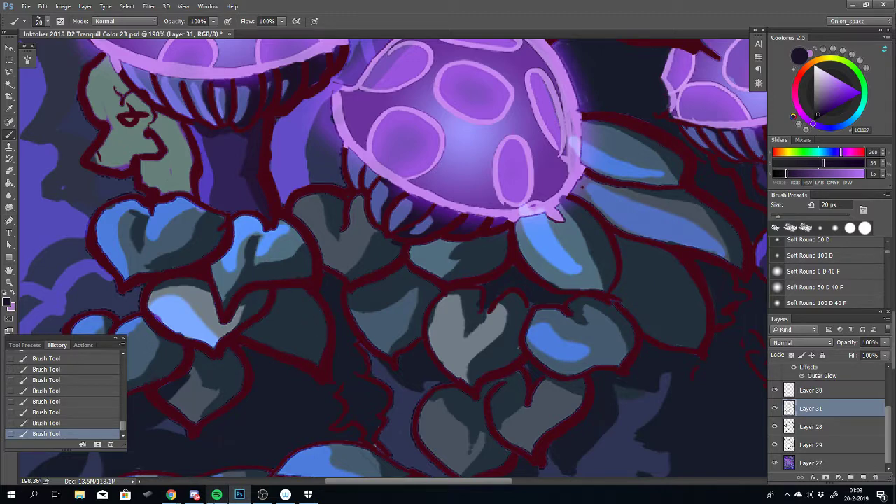
Switch to Spotify, browse the Electric playlist and open the options for the track Of Moons, Birds & Monsters, then return to Photoshop
{"action": "left_click", "coordinate": [216, 494]}
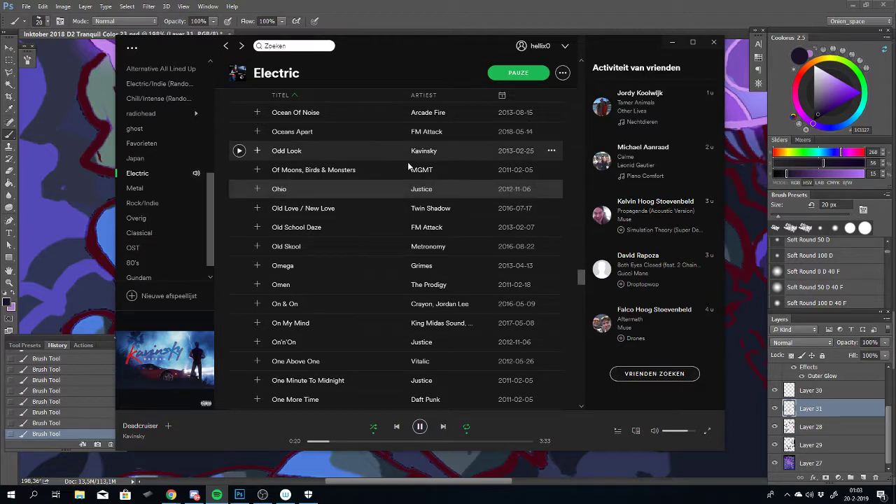
{"action": "scroll", "coordinate": [580, 278], "scroll_direction": "up", "scroll_amount": 5}
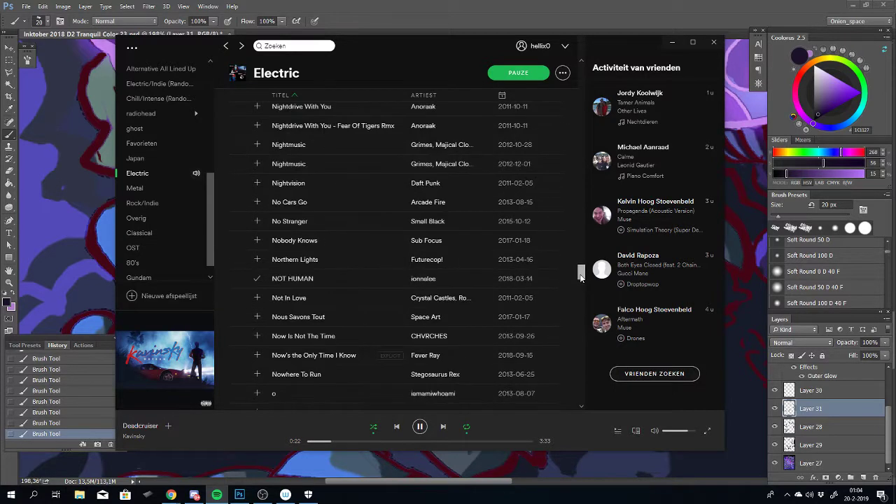
{"action": "scroll", "coordinate": [580, 278], "scroll_direction": "down", "scroll_amount": 3}
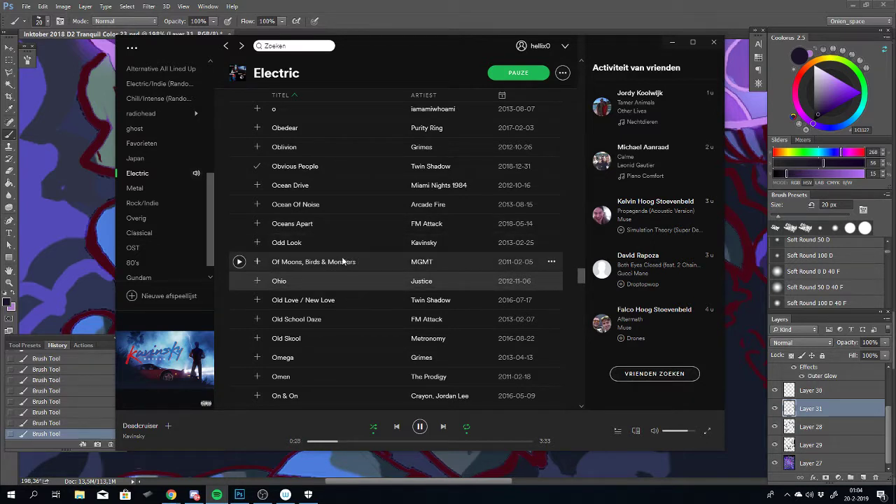
{"action": "right_click", "coordinate": [339, 260]}
{"action": "left_click", "coordinate": [552, 339]}
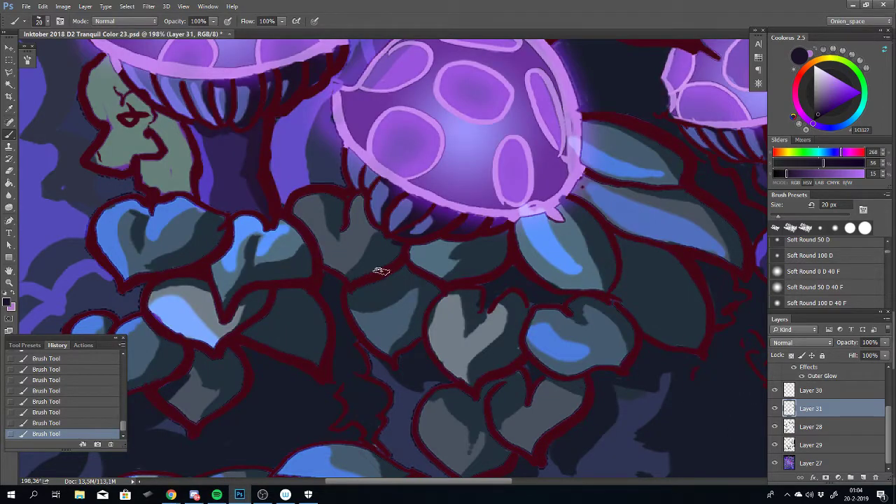
Paint dark 20 px shadow on the small mushroom's gills nearest the figure's arm, undoing and retrying unsatisfactory strokes
{"action": "scroll", "coordinate": [349, 184], "scroll_direction": "down", "scroll_amount": 5}
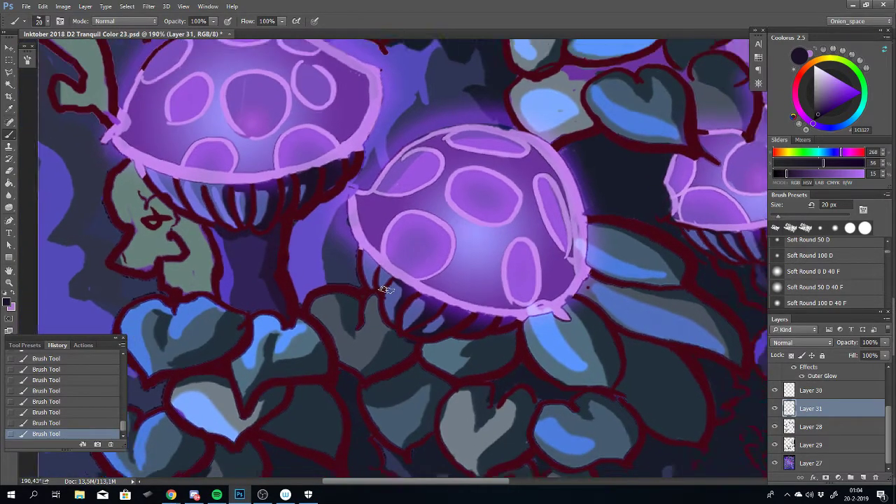
{"action": "scroll", "coordinate": [405, 348], "scroll_direction": "down", "scroll_amount": 4}
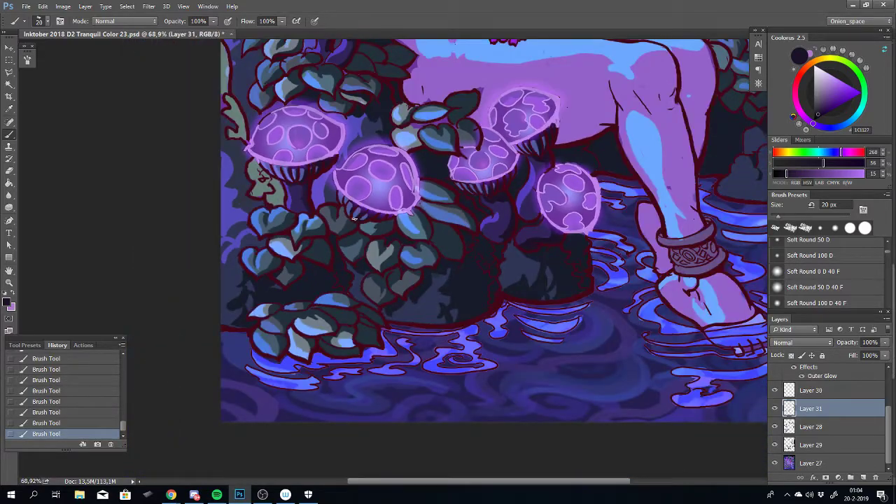
{"action": "left_click_drag", "start_coordinate": [492, 148], "coordinate": [467, 275]}
{"action": "left_click_drag", "start_coordinate": [423, 190], "coordinate": [454, 226]}
{"action": "scroll", "coordinate": [454, 226], "scroll_direction": "up", "scroll_amount": 5}
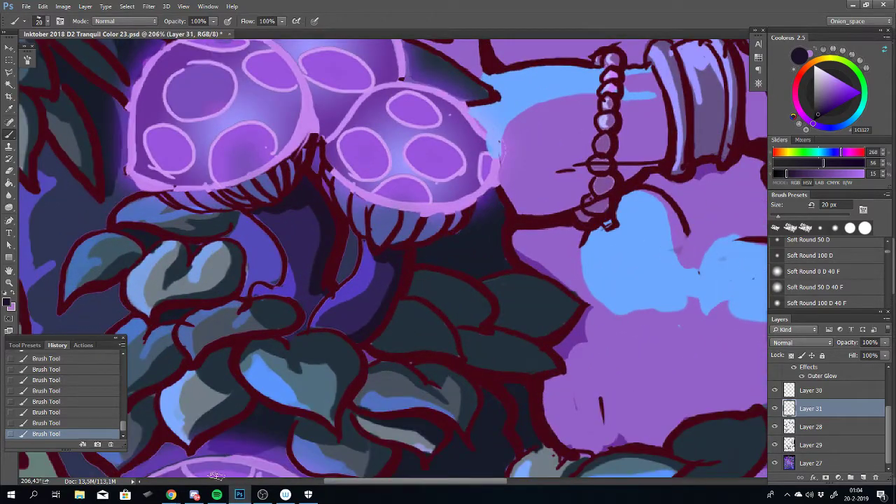
{"action": "left_click", "coordinate": [217, 495]}
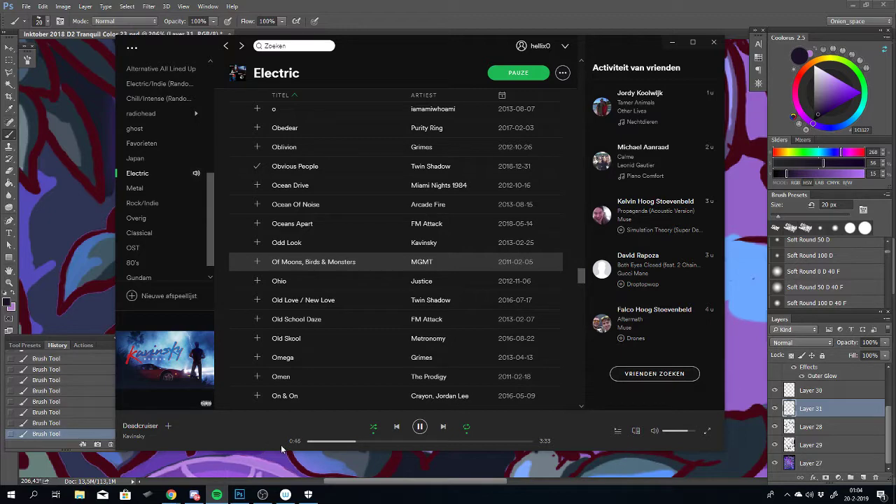
{"action": "left_click", "coordinate": [217, 494]}
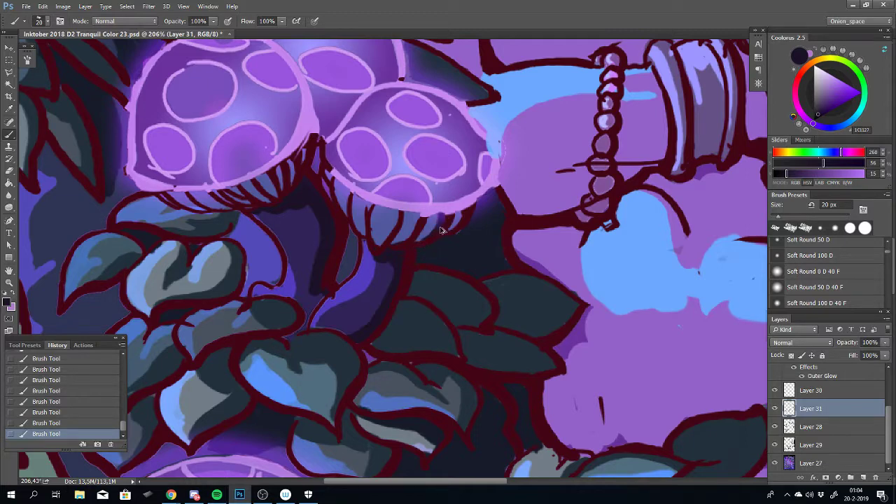
{"action": "key", "text": "ctrl+z"}
{"action": "key", "text": "ctrl+z"}
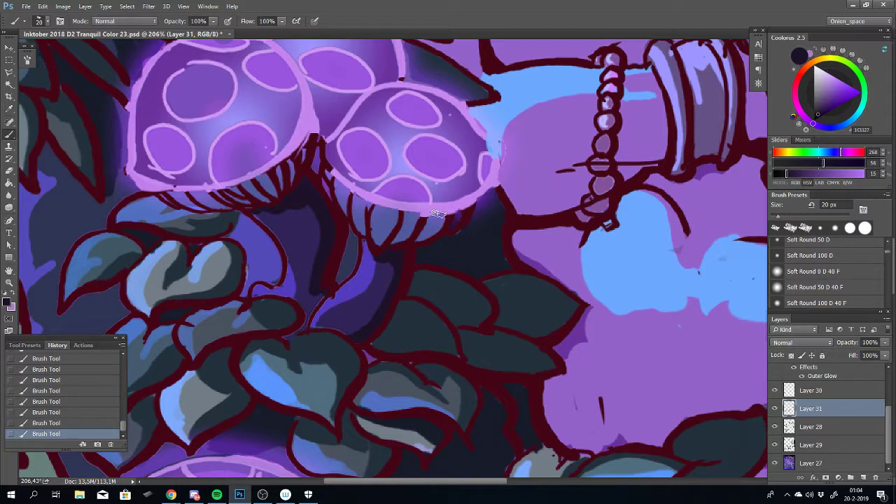
{"action": "key", "text": "ctrl+z"}
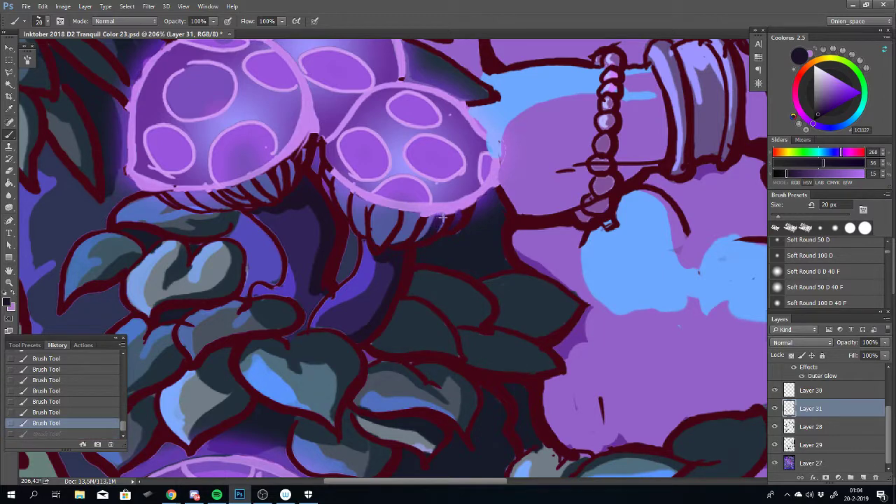
{"action": "key", "text": "ctrl+z"}
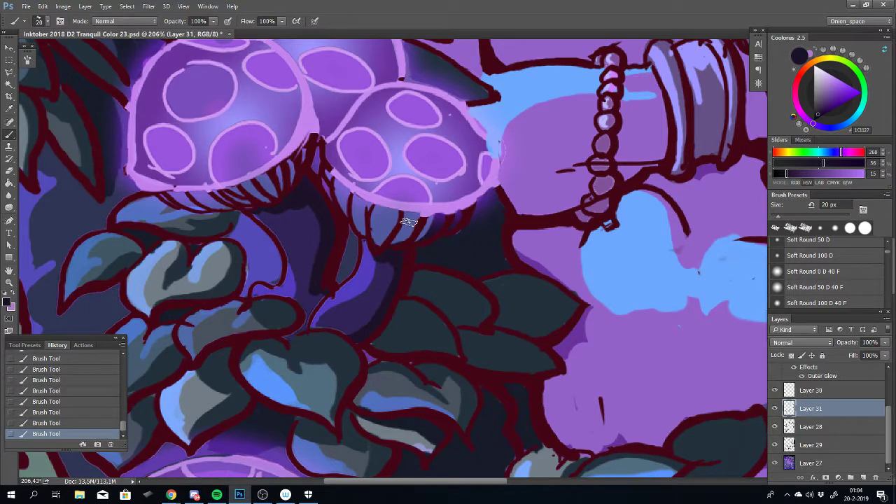
{"action": "key", "text": "ctrl+z"}
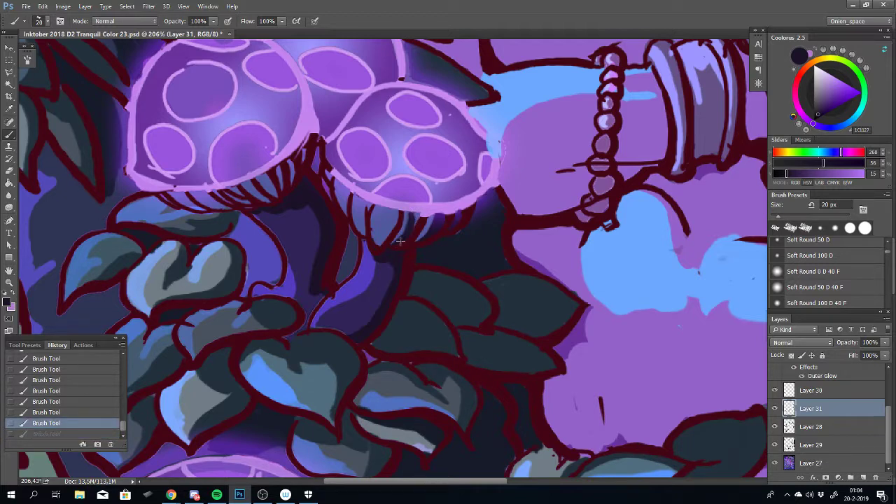
Darken the lower part of the gill beside the small mushroom's wide central gill, retrying the short strokes
{"action": "left_click_drag", "start_coordinate": [390, 244], "coordinate": [399, 233]}
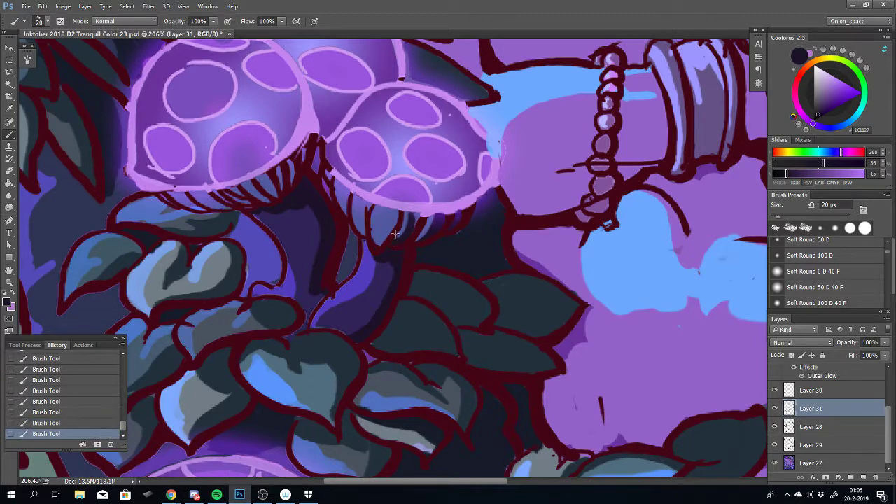
{"action": "key", "text": "ctrl+z"}
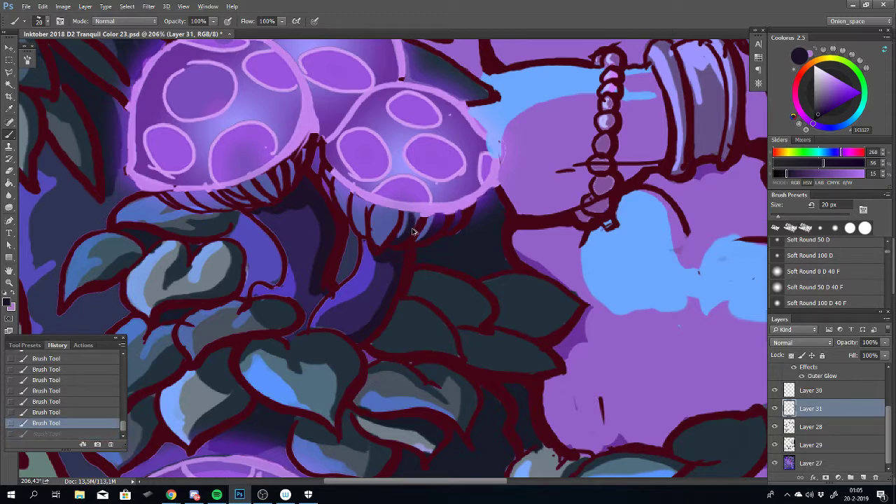
{"action": "key", "text": "ctrl+z"}
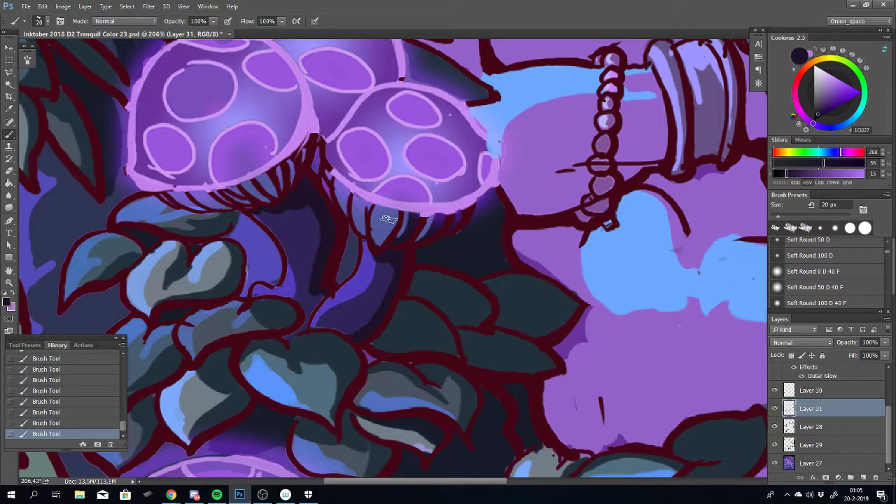
{"action": "key", "text": "ctrl+z"}
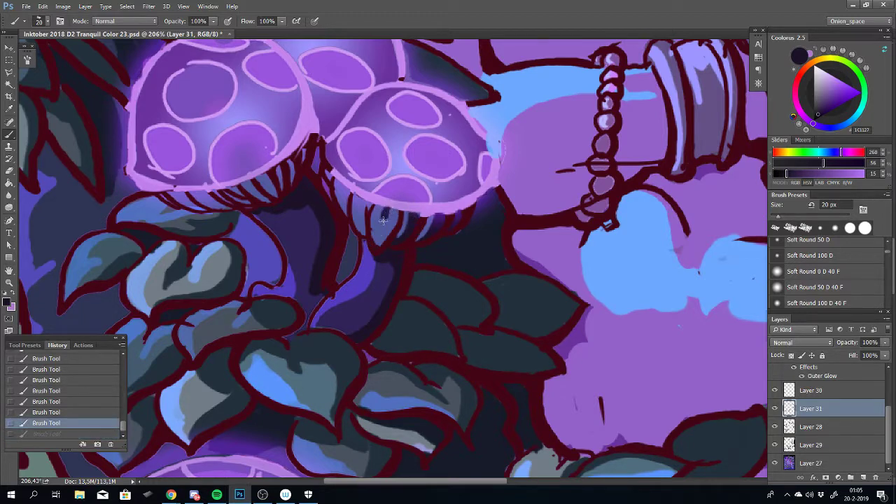
Shade the small mushroom's wide central gill and dab shadow on the neighbouring gill tops beneath the rim, redoing poor strokes
{"action": "key", "text": "ctrl+z"}
{"action": "key", "text": "ctrl+z"}
{"action": "key", "text": "ctrl+z"}
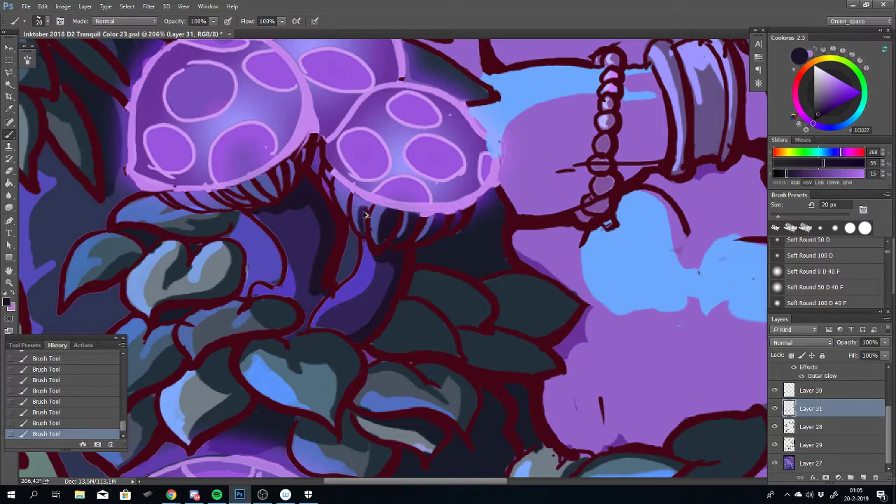
{"action": "key", "text": "ctrl+z"}
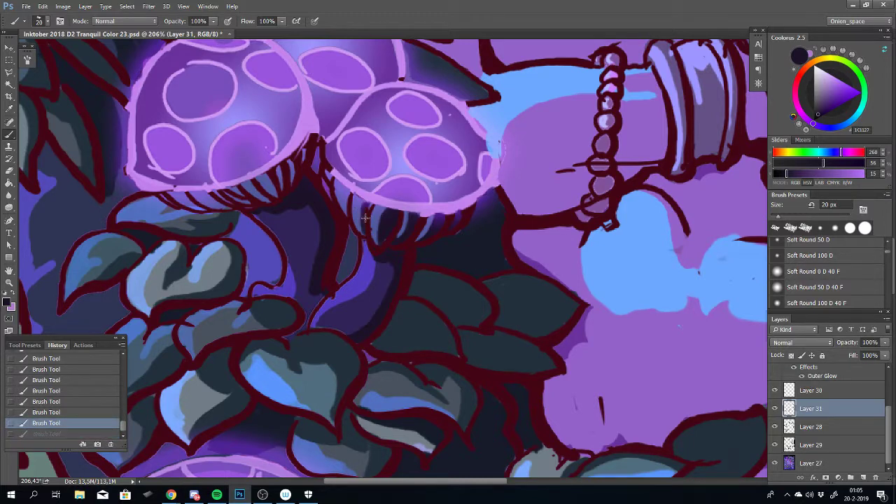
{"action": "left_click", "coordinate": [368, 205]}
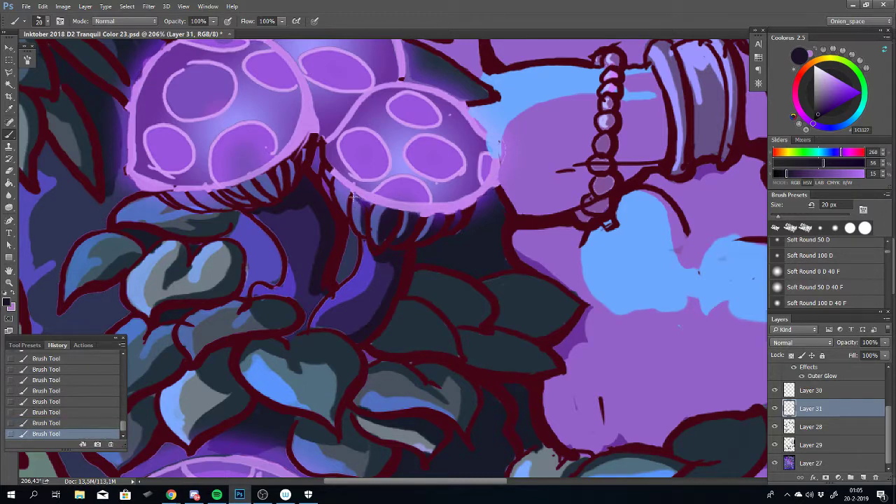
{"action": "key", "text": "ctrl+z"}
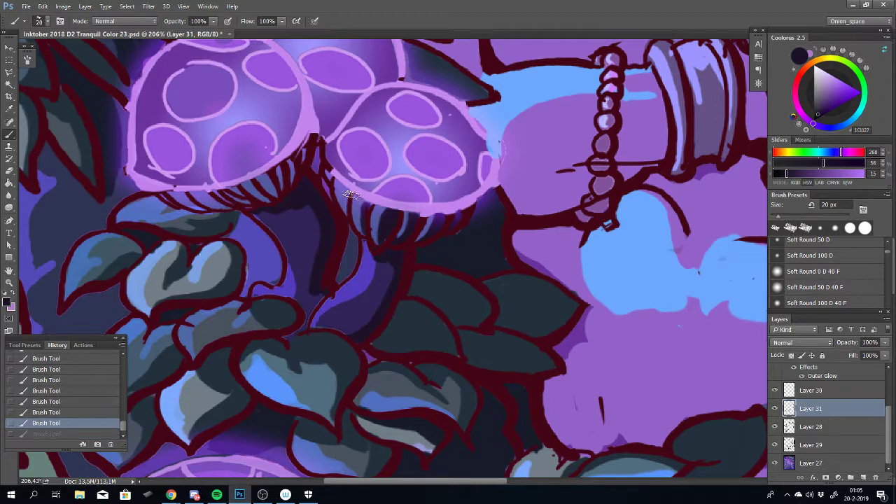
{"action": "left_click", "coordinate": [348, 194]}
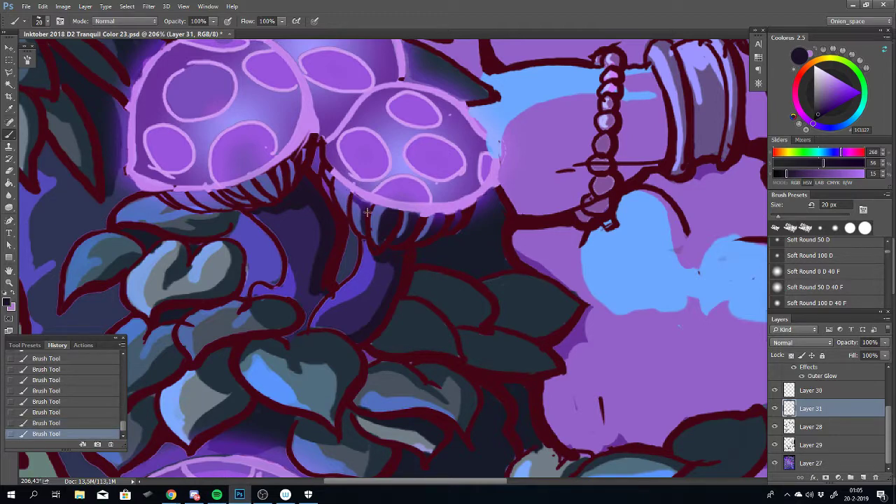
Step back through the last three gill strokes and restore them to compare the shading
{"action": "key", "text": "ctrl+alt+z"}
{"action": "key", "text": "ctrl+alt+z"}
{"action": "key", "text": "ctrl+alt+z"}
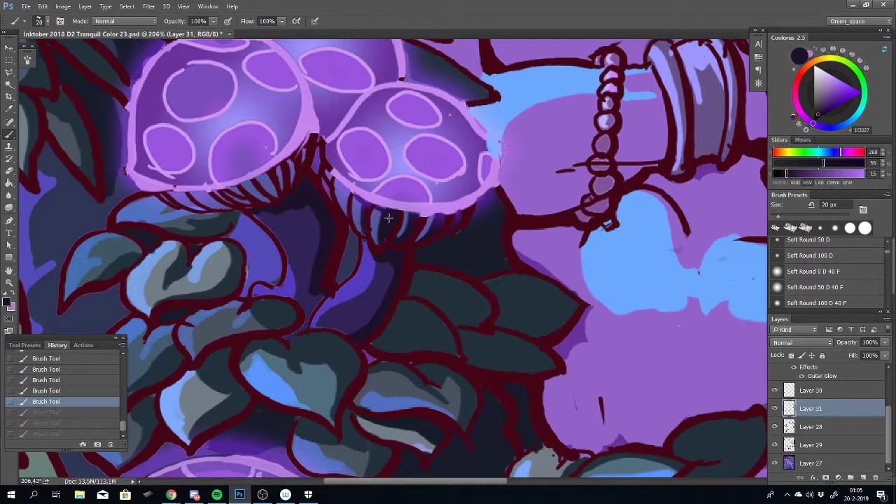
{"action": "key", "text": "ctrl+shift+z"}
{"action": "key", "text": "ctrl+shift+z"}
{"action": "key", "text": "ctrl+shift+z"}
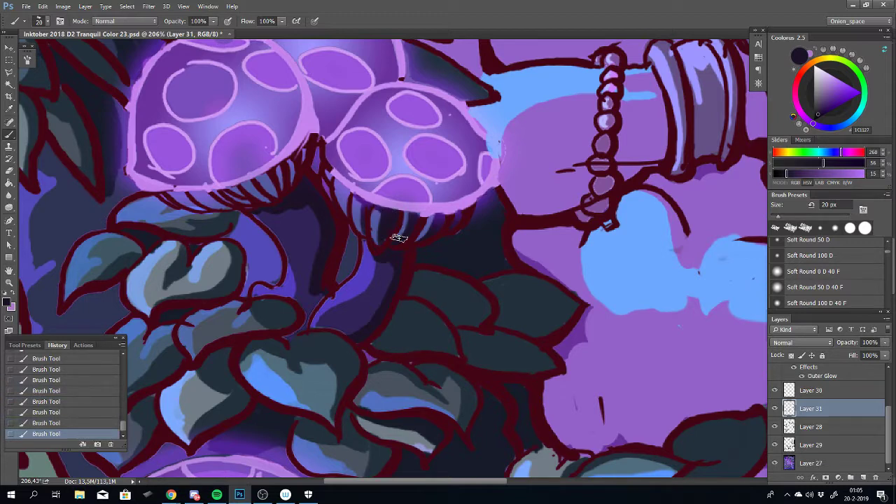
Compare and undo the latest central gill stroke, and add a short shadow beneath the rim on the gills nearest the arm
{"action": "key", "text": "ctrl+alt+z"}
{"action": "key", "text": "ctrl+shift+z"}
{"action": "key", "text": "ctrl+alt+z"}
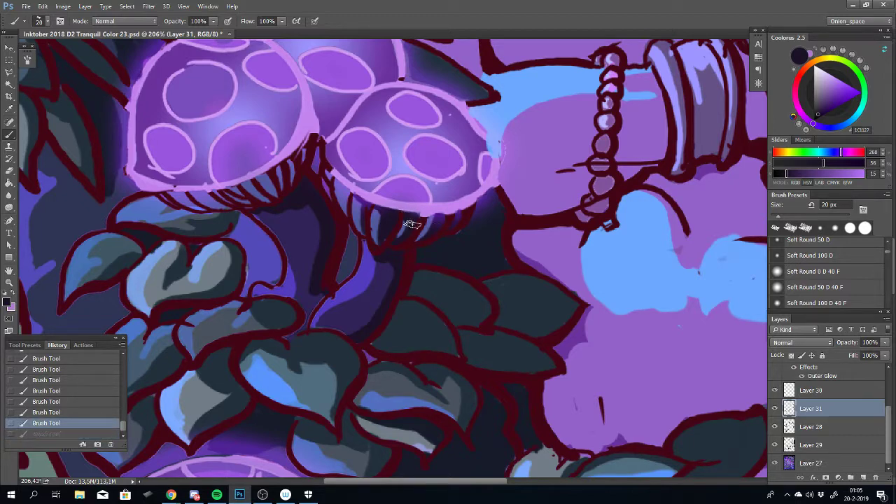
{"action": "left_click_drag", "start_coordinate": [430, 219], "coordinate": [434, 219]}
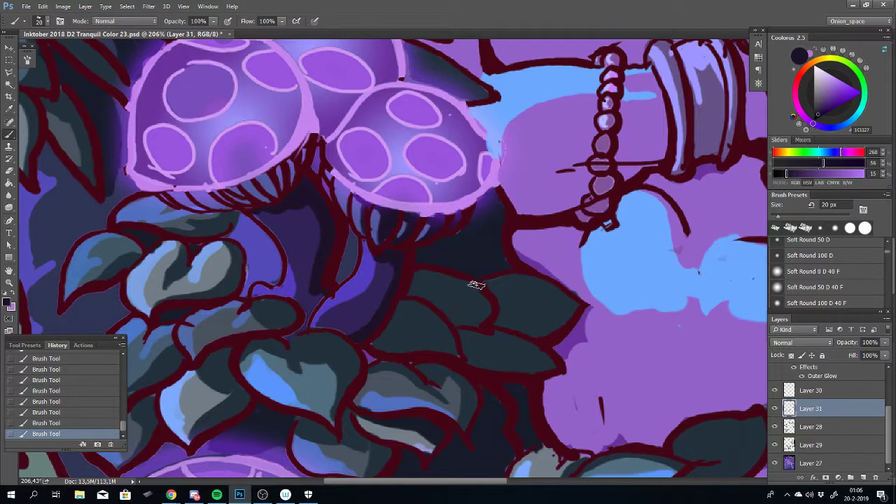
Erase excess shadow from the small mushroom's rim and gills nearest the arm with the 30 px Eraser, and return to the Brush tool
{"action": "key", "text": "e"}
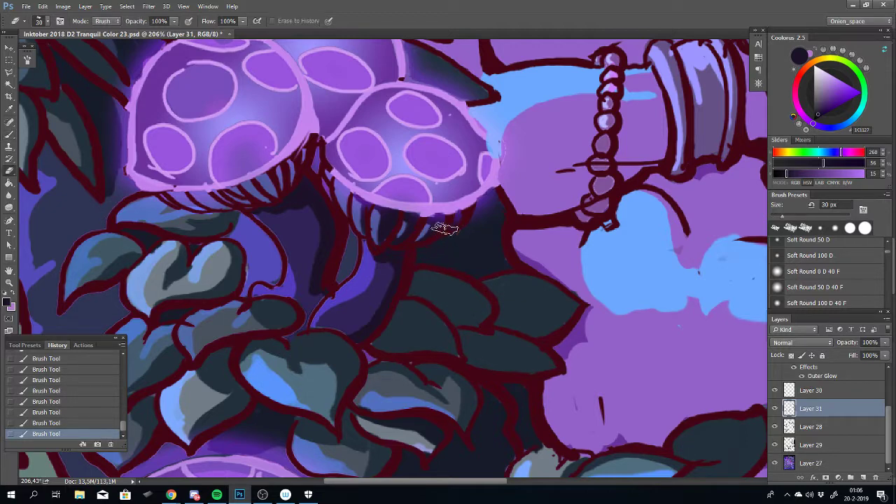
{"action": "mouse_move", "coordinate": [440, 208]}
{"action": "left_mouse_down"}
{"action": "mouse_move", "coordinate": [451, 212]}
{"action": "mouse_move", "coordinate": [441, 218]}
{"action": "left_mouse_up"}
{"action": "mouse_move", "coordinate": [433, 219]}
{"action": "left_mouse_down"}
{"action": "mouse_move", "coordinate": [449, 222]}
{"action": "mouse_move", "coordinate": [442, 210]}
{"action": "mouse_move", "coordinate": [419, 211]}
{"action": "mouse_move", "coordinate": [467, 212]}
{"action": "left_mouse_up"}
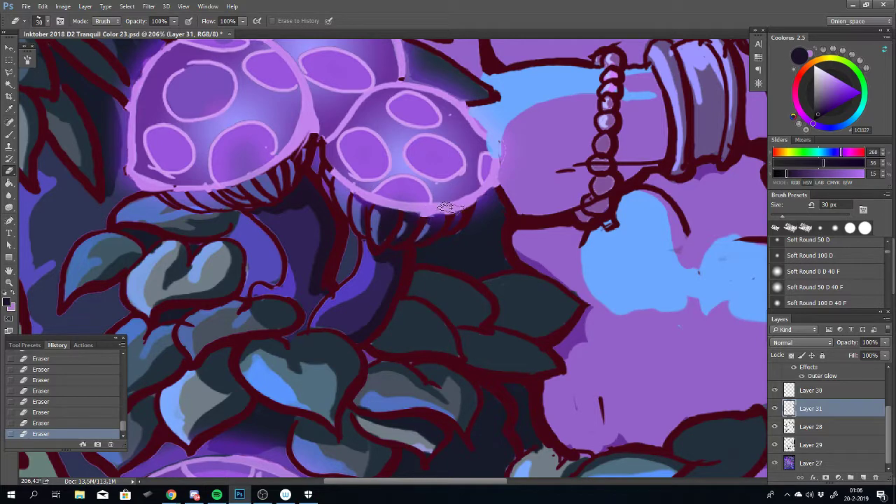
{"action": "scroll", "coordinate": [429, 254], "scroll_direction": "down", "scroll_amount": 3}
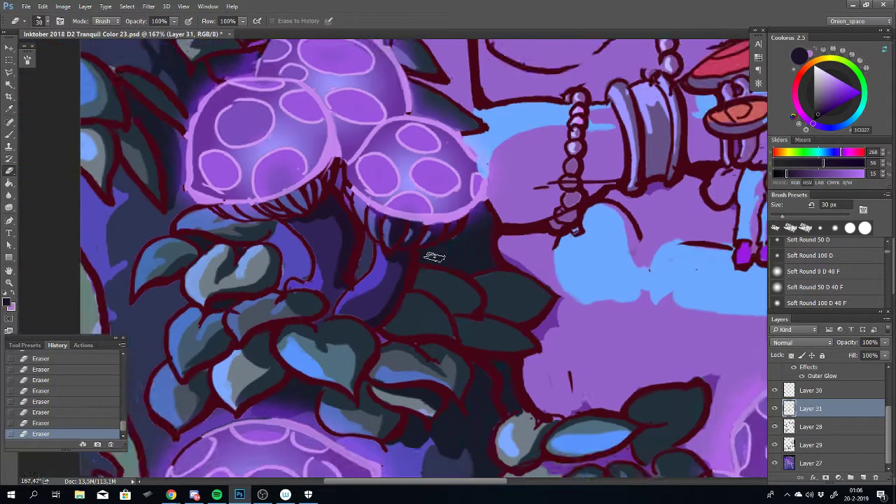
{"action": "scroll", "coordinate": [434, 256], "scroll_direction": "down", "scroll_amount": 2}
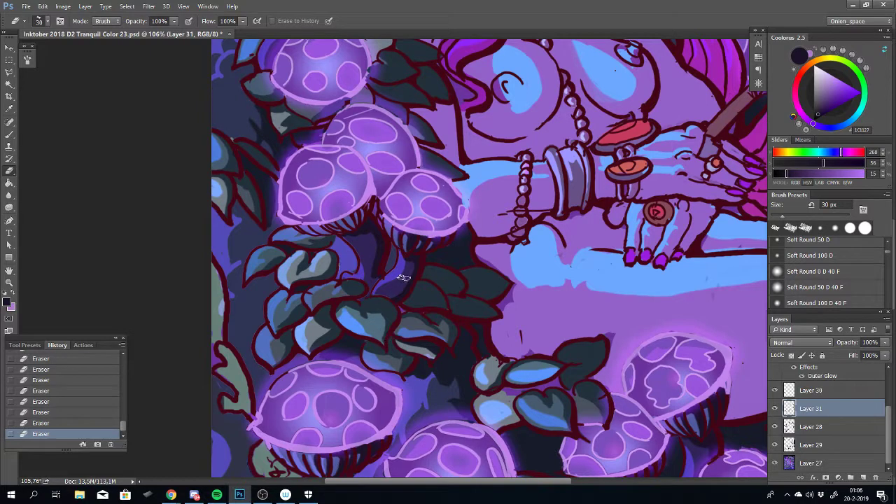
{"action": "key", "text": "b"}
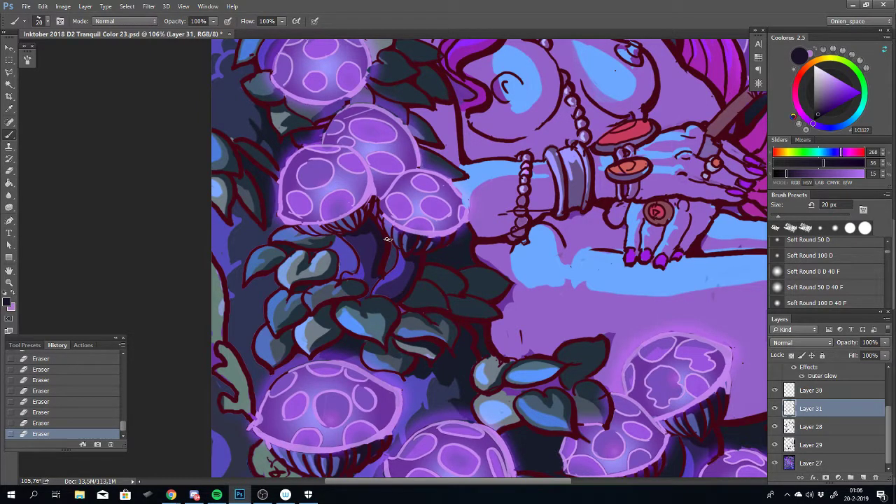
Paint dark purple shadow on the stem-side gills of the larger mushroom beside the small one, undoing poor strokes
{"action": "scroll", "coordinate": [387, 240], "scroll_direction": "up", "scroll_amount": 2}
{"action": "scroll", "coordinate": [354, 211], "scroll_direction": "up", "scroll_amount": 2}
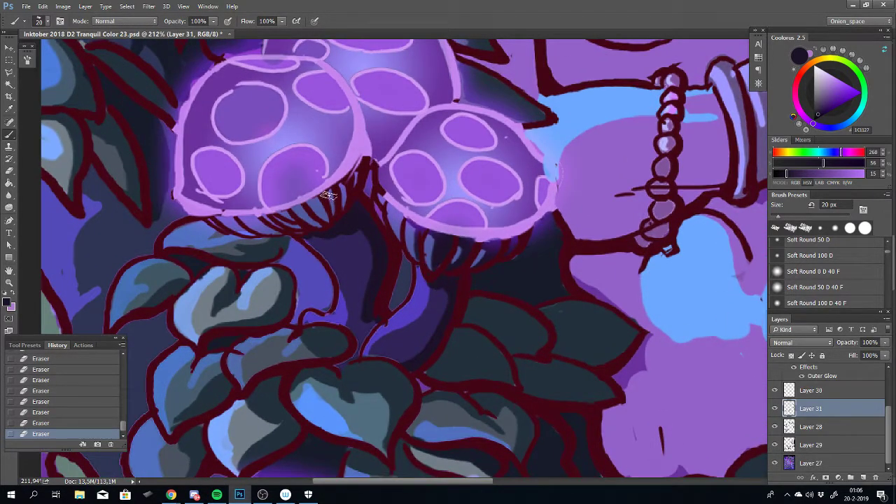
{"action": "mouse_move", "coordinate": [328, 196]}
{"action": "left_mouse_down"}
{"action": "mouse_move", "coordinate": [333, 220]}
{"action": "mouse_move", "coordinate": [336, 198]}
{"action": "mouse_move", "coordinate": [346, 195]}
{"action": "mouse_move", "coordinate": [343, 216]}
{"action": "left_mouse_up"}
{"action": "mouse_move", "coordinate": [342, 182]}
{"action": "left_mouse_down"}
{"action": "mouse_move", "coordinate": [348, 193]}
{"action": "mouse_move", "coordinate": [352, 187]}
{"action": "mouse_move", "coordinate": [349, 199]}
{"action": "mouse_move", "coordinate": [308, 212]}
{"action": "left_mouse_up"}
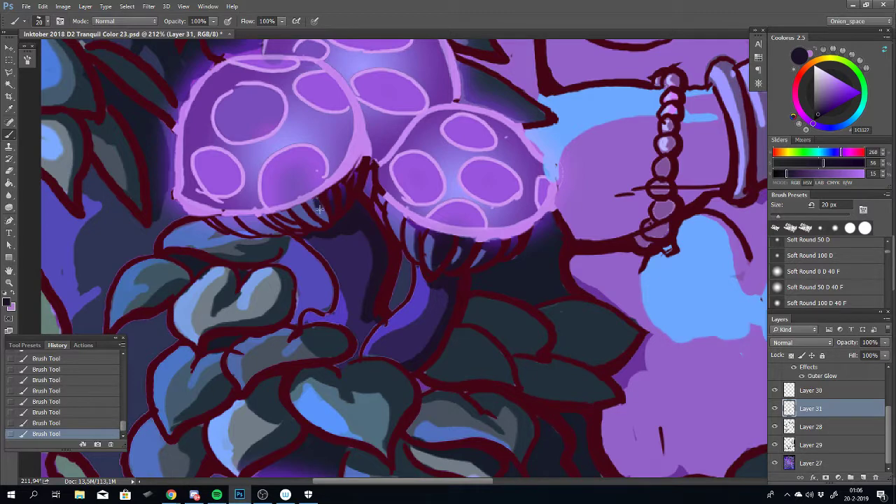
{"action": "key", "text": "ctrl+z"}
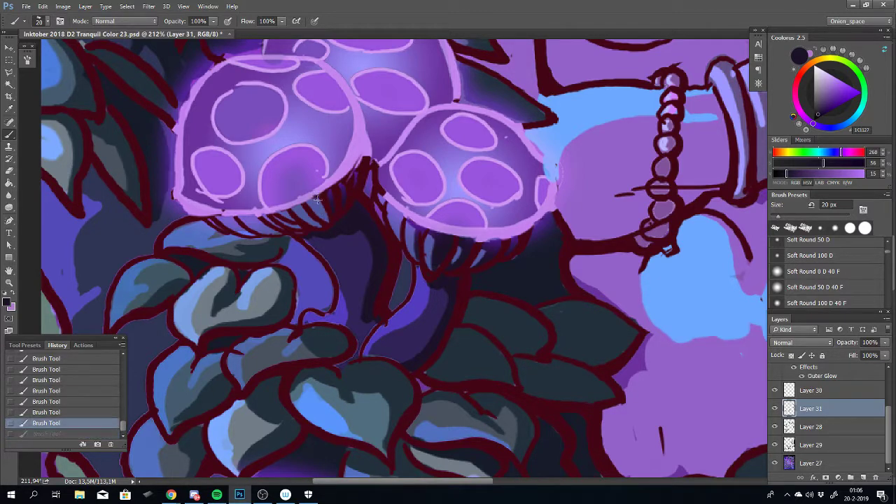
{"action": "left_click_drag", "start_coordinate": [330, 222], "coordinate": [318, 224]}
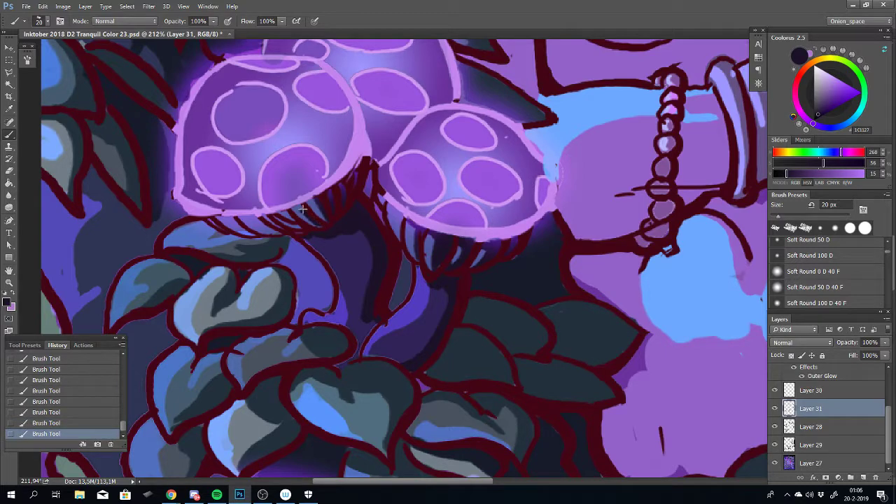
{"action": "key", "text": "ctrl+z"}
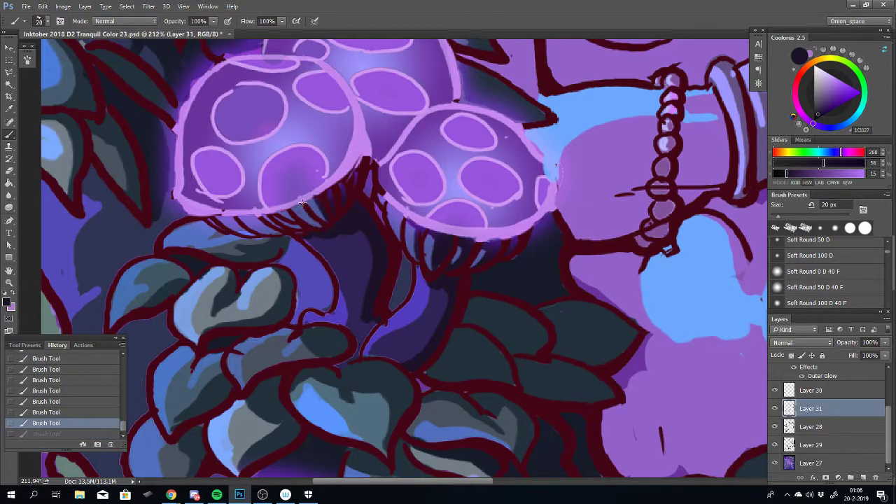
{"action": "left_click_drag", "start_coordinate": [327, 230], "coordinate": [329, 235]}
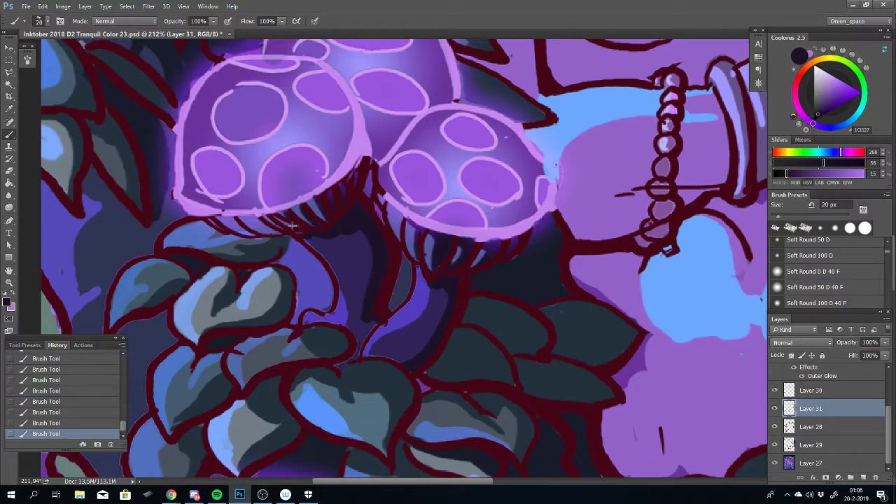
{"action": "key", "text": "ctrl+z"}
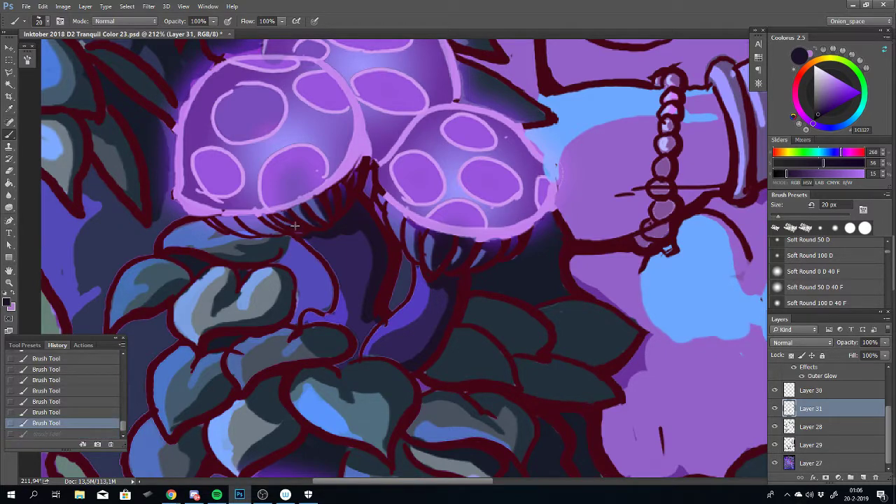
Rework the shadow on the larger mushroom's middle gills above the leaf, toggling the latest stroke to compare before repainting
{"action": "key", "text": "ctrl+z"}
{"action": "key", "text": "ctrl+z"}
{"action": "key", "text": "ctrl+z"}
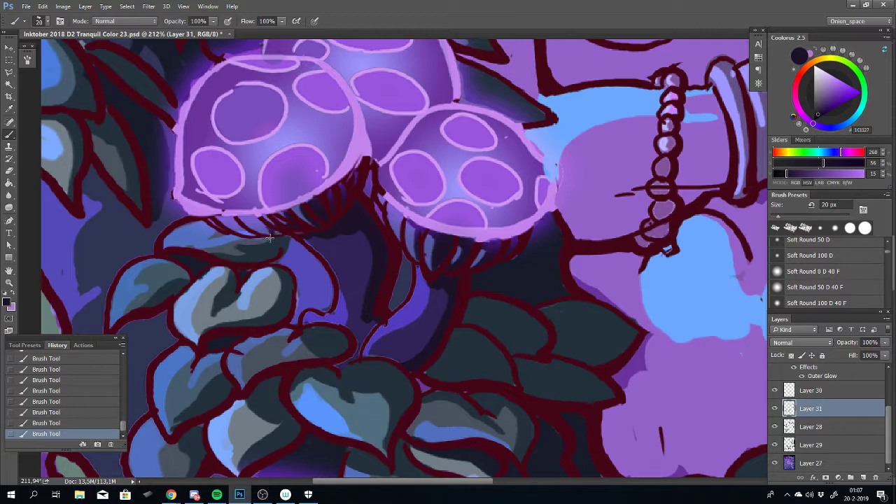
{"action": "key", "text": "ctrl+z"}
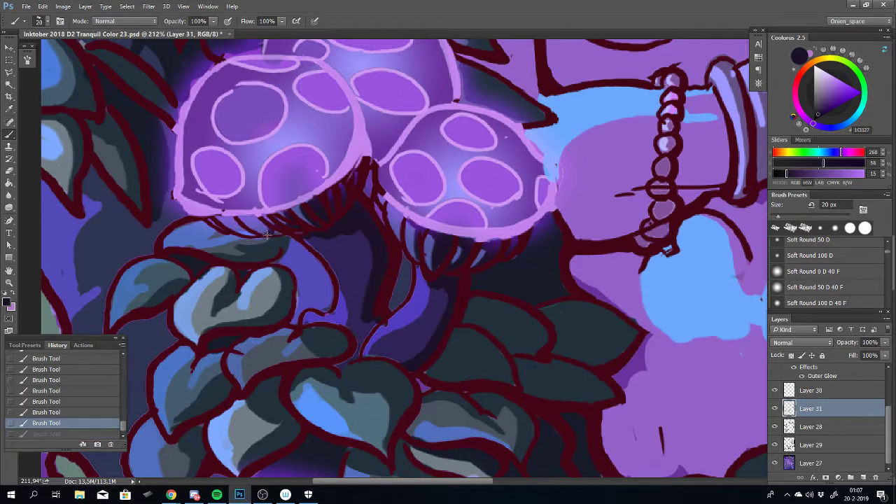
{"action": "key", "text": "ctrl+z"}
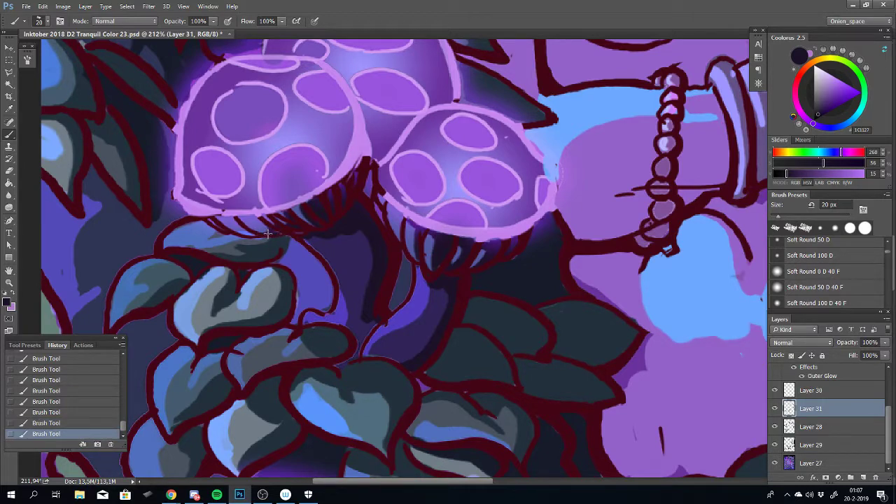
{"action": "key", "text": "ctrl+z"}
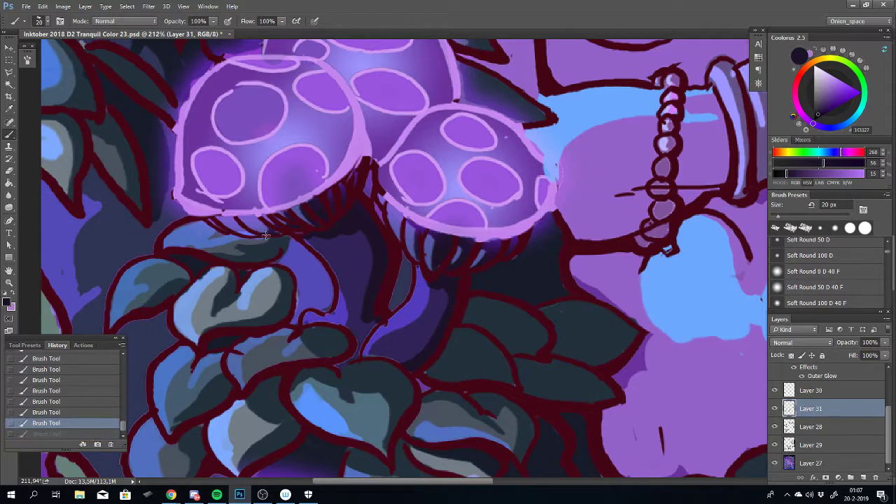
{"action": "left_click_drag", "start_coordinate": [279, 233], "coordinate": [288, 235]}
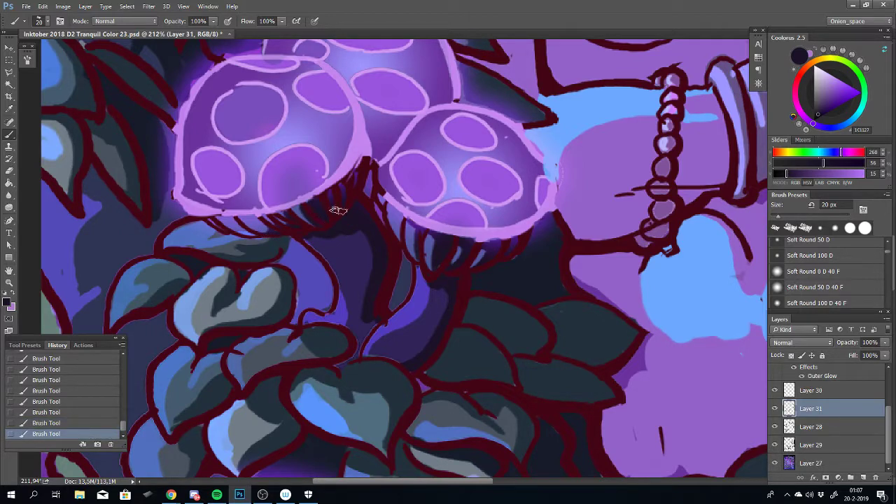
Deepen the shadow beneath the larger mushroom's rim above its stem, comparing the gills with and without the last stroke
{"action": "left_click_drag", "start_coordinate": [365, 227], "coordinate": [339, 226]}
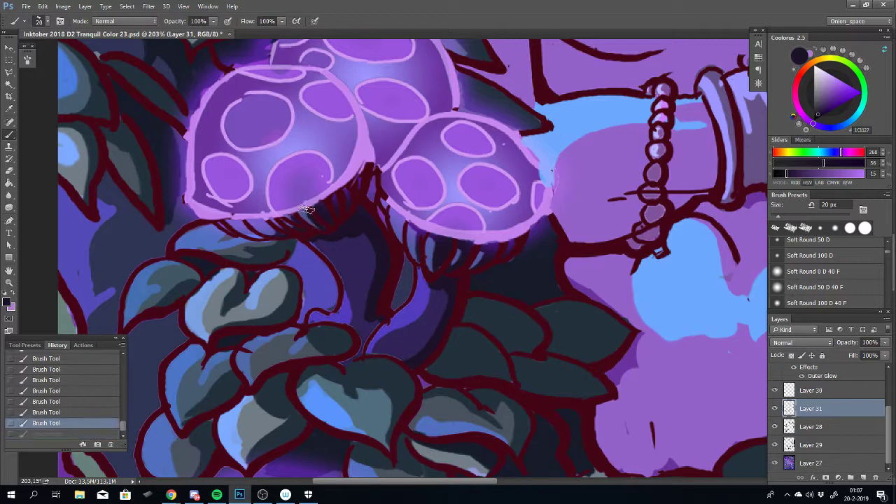
{"action": "key", "text": "ctrl+z"}
{"action": "key", "text": "ctrl+z"}
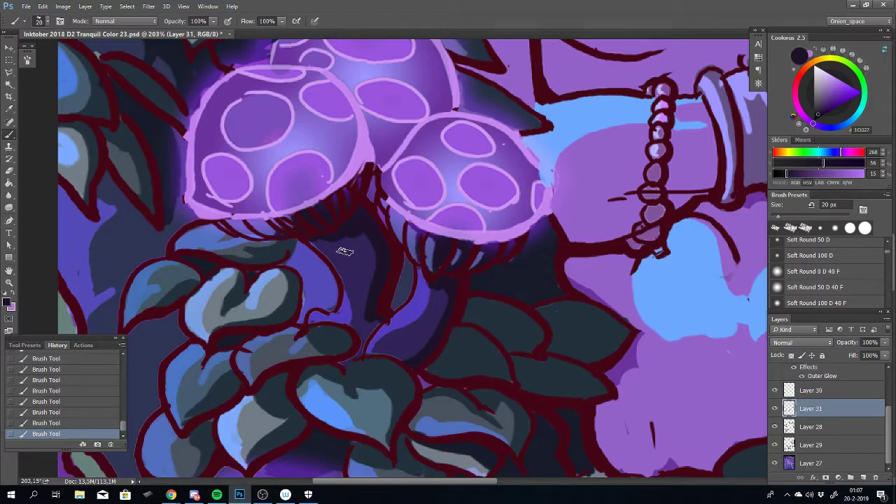
Shade the outer gills beneath the rim of the tilted mushroom at the illustration's upper right, and undo the last stroke
{"action": "scroll", "coordinate": [441, 250], "scroll_direction": "down", "scroll_amount": 4}
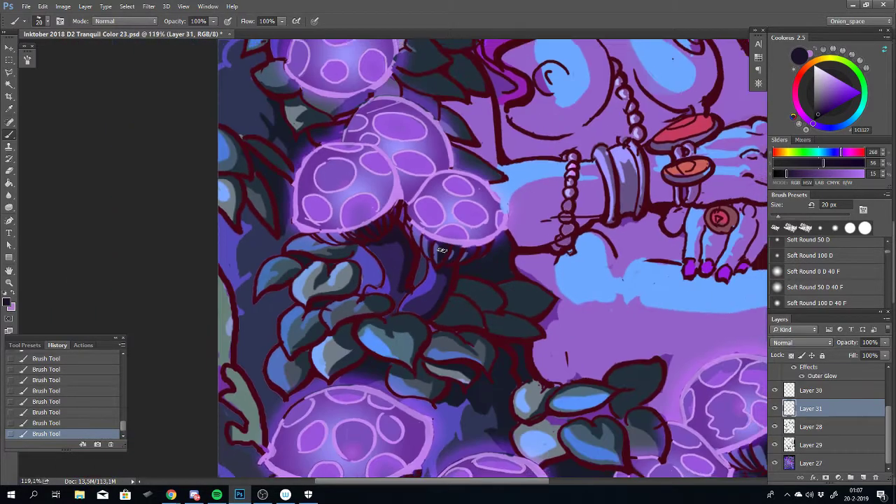
{"action": "scroll", "coordinate": [442, 250], "scroll_direction": "down", "scroll_amount": 5}
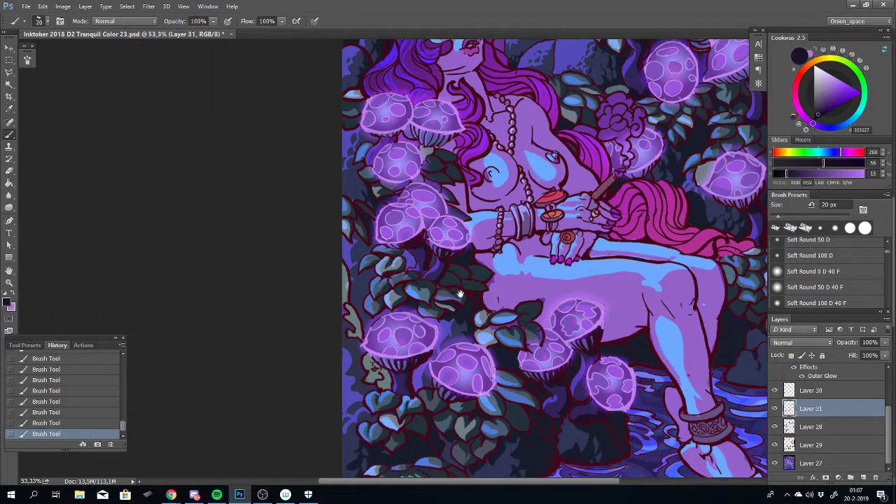
{"action": "left_click_drag", "start_coordinate": [466, 306], "coordinate": [446, 238]}
{"action": "left_click_drag", "start_coordinate": [471, 207], "coordinate": [435, 250]}
{"action": "left_click_drag", "start_coordinate": [607, 188], "coordinate": [610, 207]}
{"action": "scroll", "coordinate": [609, 208], "scroll_direction": "up", "scroll_amount": 3}
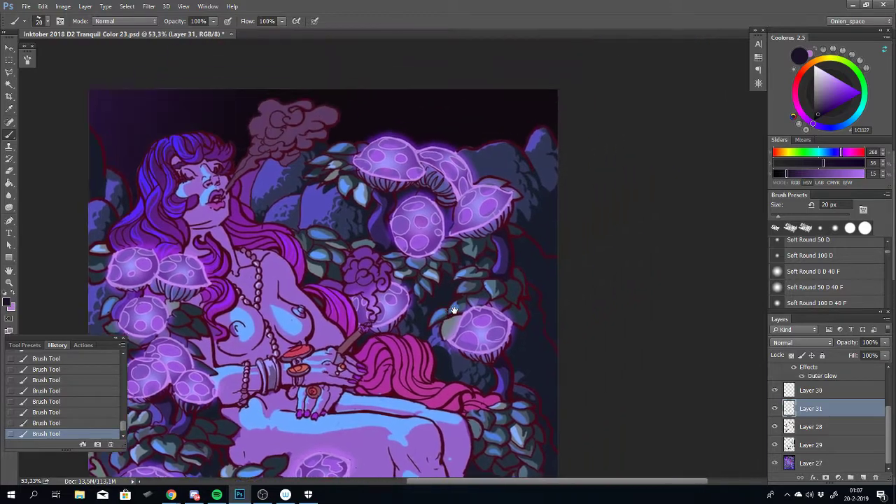
{"action": "scroll", "coordinate": [476, 280], "scroll_direction": "up", "scroll_amount": 3}
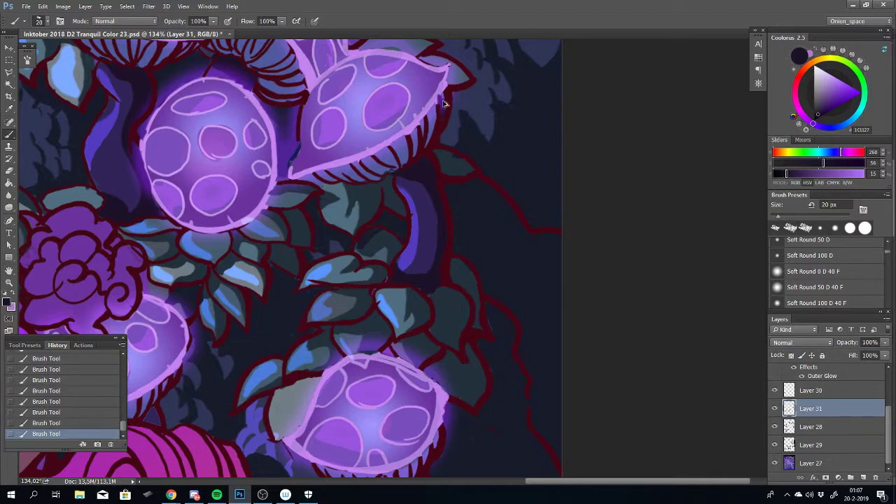
{"action": "key", "text": "ctrl+z"}
{"action": "mouse_move", "coordinate": [440, 104]}
{"action": "left_mouse_down"}
{"action": "mouse_move", "coordinate": [442, 118]}
{"action": "mouse_move", "coordinate": [434, 108]}
{"action": "mouse_move", "coordinate": [433, 117]}
{"action": "left_mouse_up"}
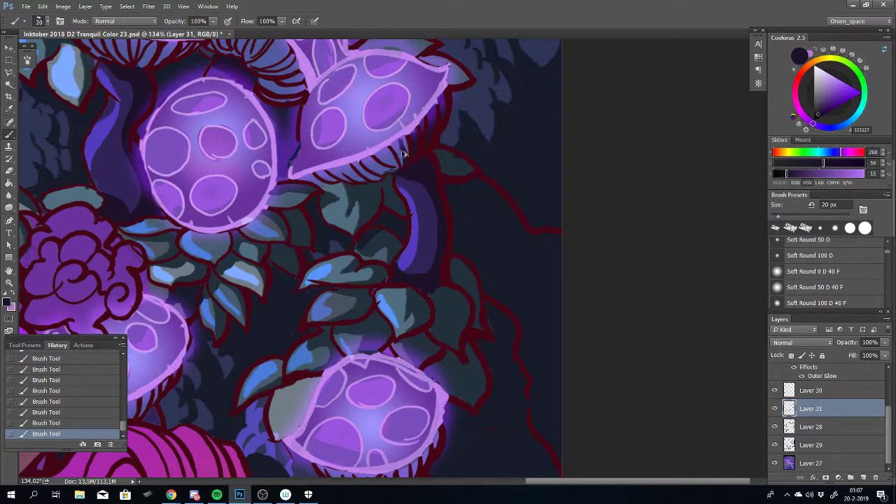
{"action": "key", "text": "ctrl+z"}
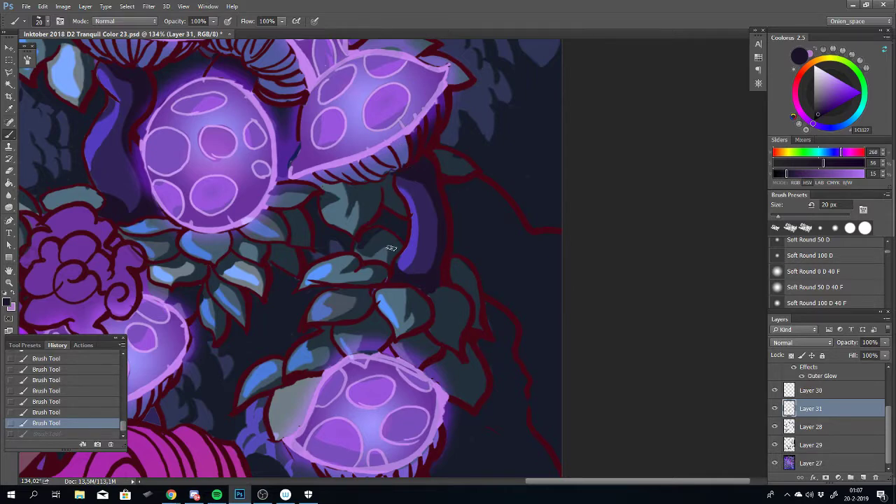
{"action": "scroll", "coordinate": [392, 223], "scroll_direction": "down", "scroll_amount": 6}
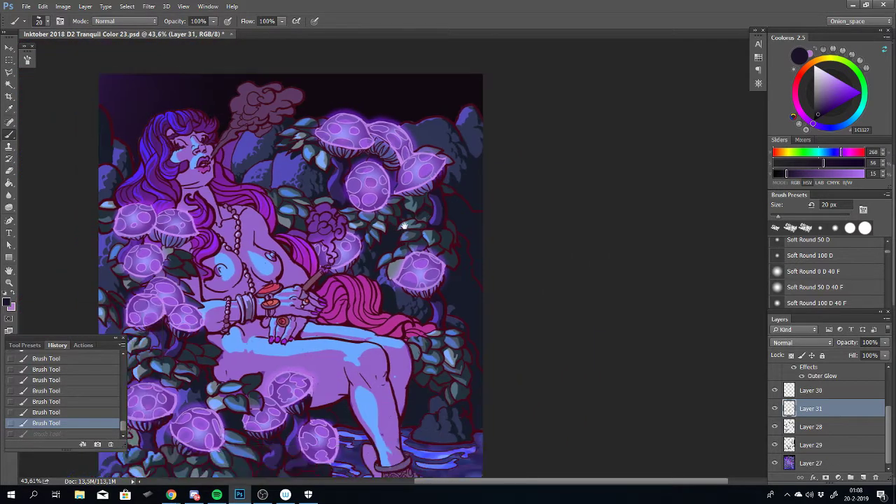
{"action": "left_click_drag", "start_coordinate": [403, 226], "coordinate": [553, 152]}
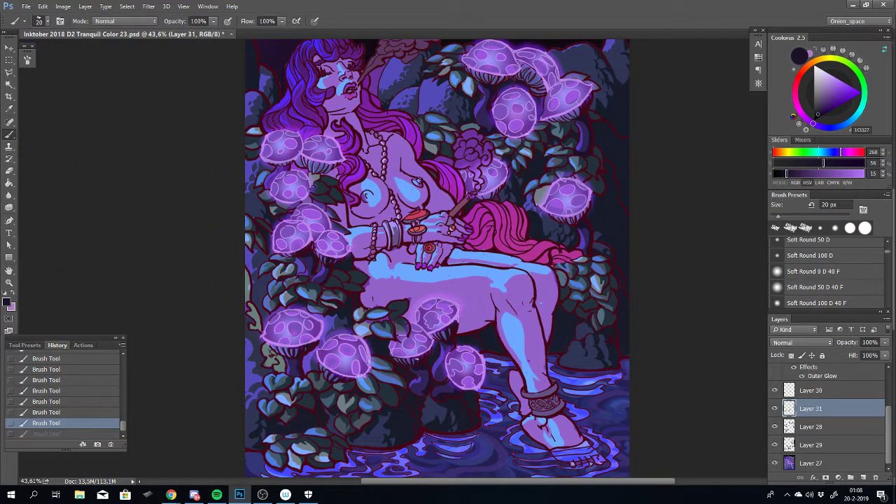
Paint dark purple shadow on Layer 31 over the outer gills beneath the rightmost mushroom cap of the upper cluster
{"action": "left_click_drag", "start_coordinate": [570, 205], "coordinate": [485, 238]}
{"action": "scroll", "coordinate": [520, 245], "scroll_direction": "up", "scroll_amount": 1}
{"action": "scroll", "coordinate": [520, 245], "scroll_direction": "up", "scroll_amount": 5}
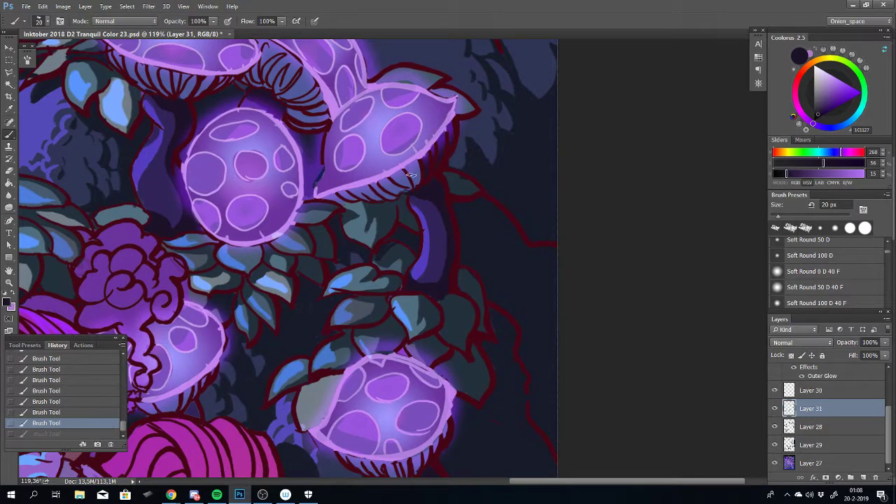
{"action": "left_click_drag", "start_coordinate": [415, 162], "coordinate": [416, 170]}
{"action": "key", "text": "ctrl+z"}
{"action": "left_click_drag", "start_coordinate": [416, 185], "coordinate": [420, 169]}
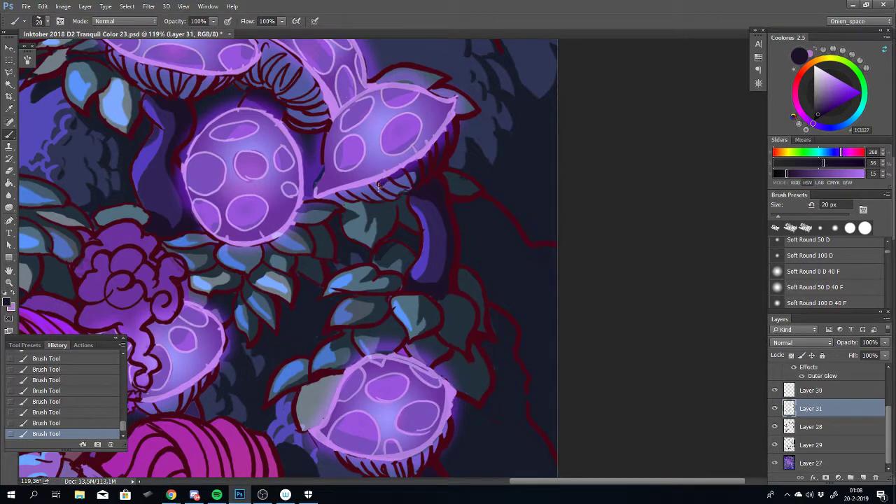
Rework the dark shadow strokes on the middle gills directly beneath the rightmost mushroom's cap rim
{"action": "key", "text": "ctrl+z"}
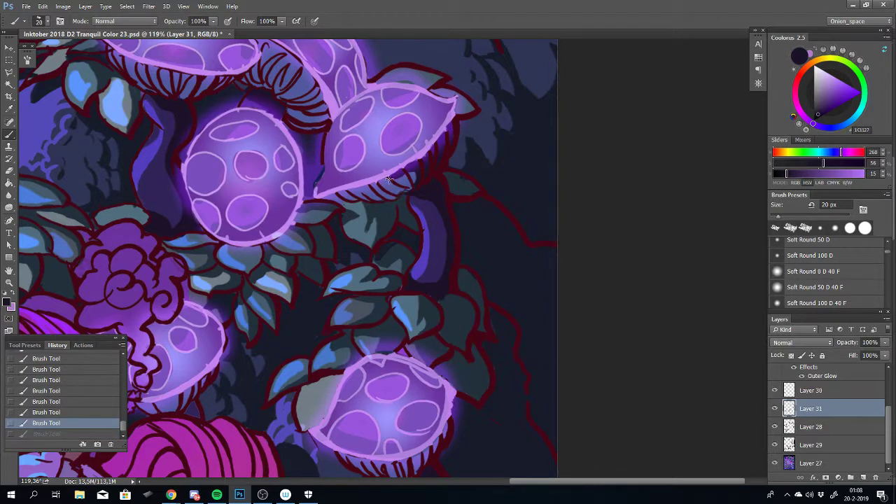
{"action": "left_click_drag", "start_coordinate": [378, 183], "coordinate": [380, 187]}
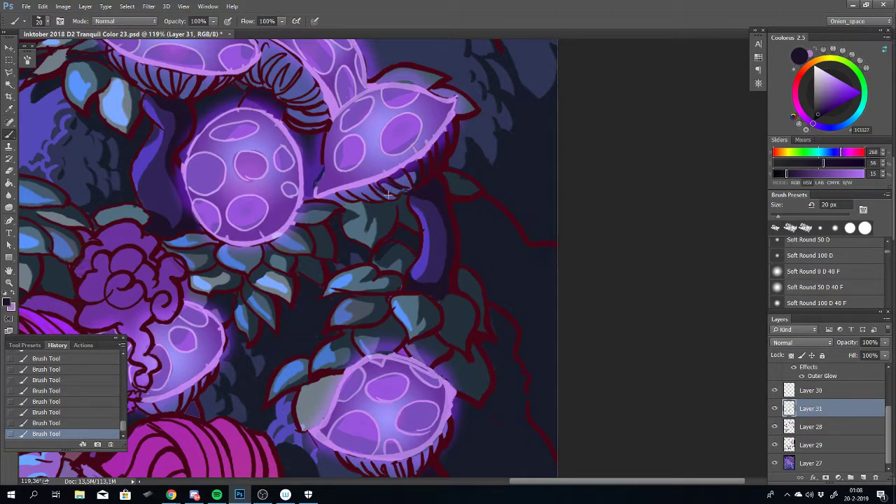
{"action": "key", "text": "ctrl+z"}
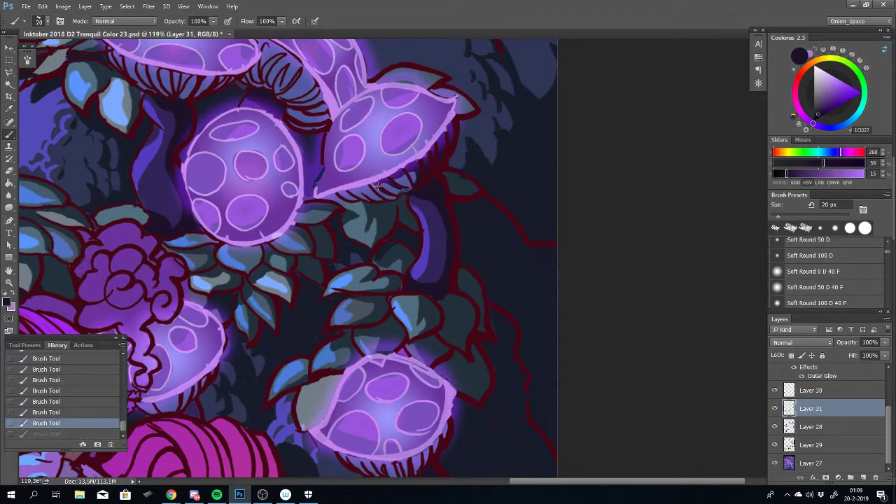
{"action": "left_click_drag", "start_coordinate": [376, 184], "coordinate": [378, 187]}
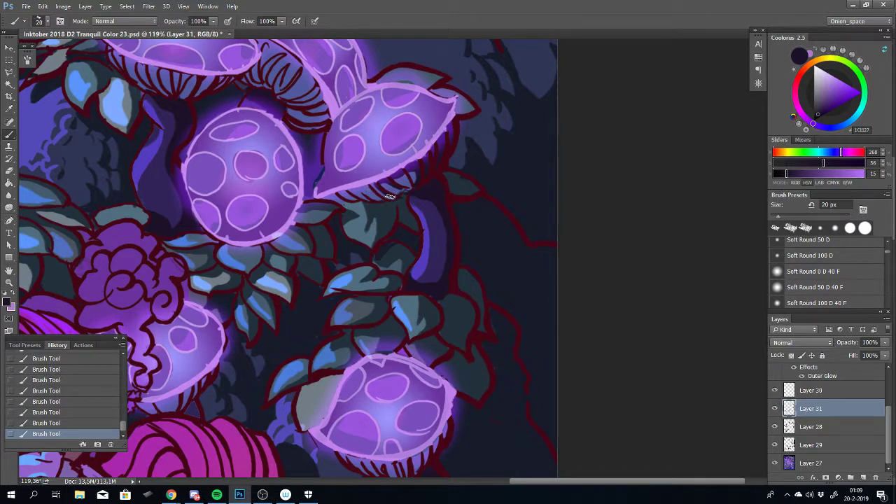
{"action": "key", "text": "ctrl+z"}
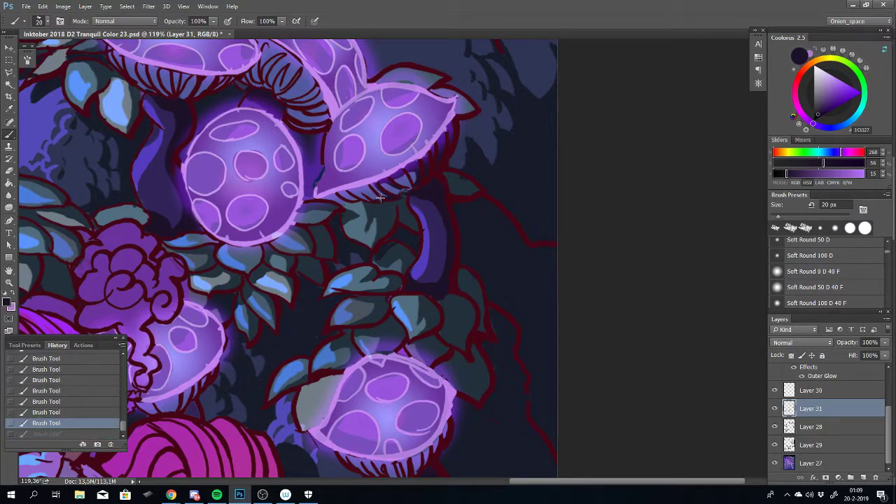
Extend the dark shading along the lower edge and inner end of the rightmost mushroom's gills
{"action": "left_click_drag", "start_coordinate": [366, 194], "coordinate": [362, 195]}
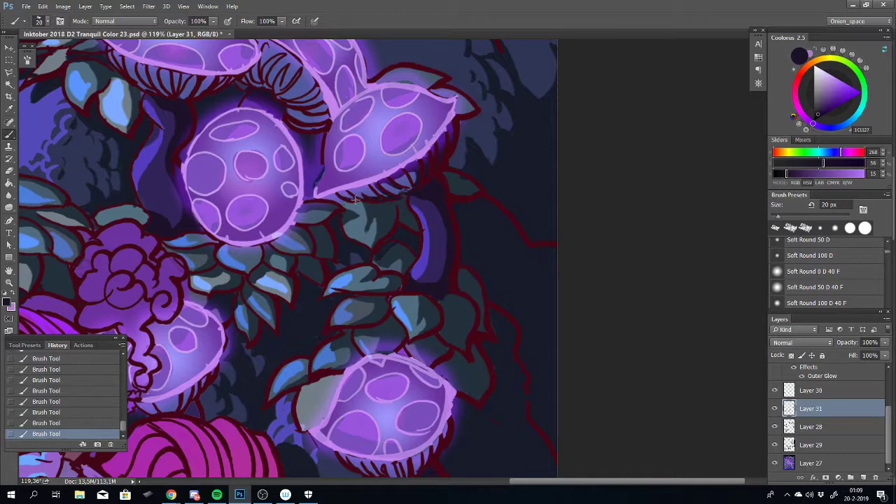
{"action": "key", "text": "ctrl+z"}
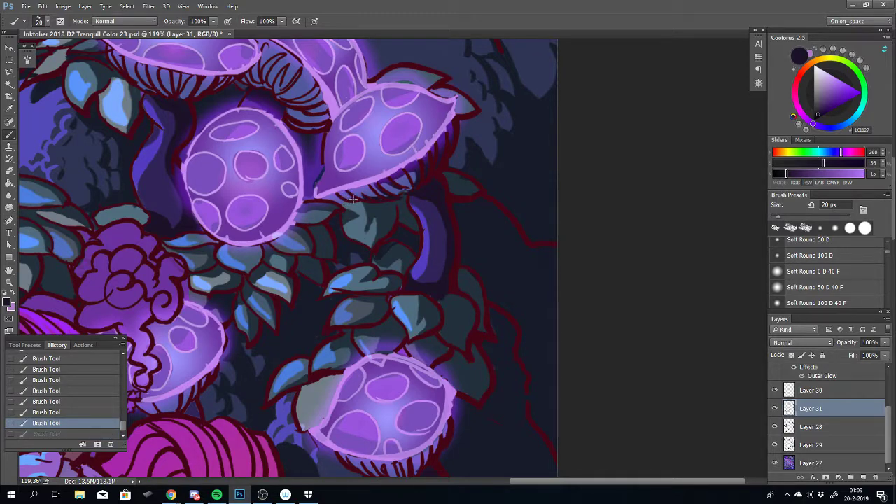
{"action": "left_click_drag", "start_coordinate": [348, 200], "coordinate": [353, 199]}
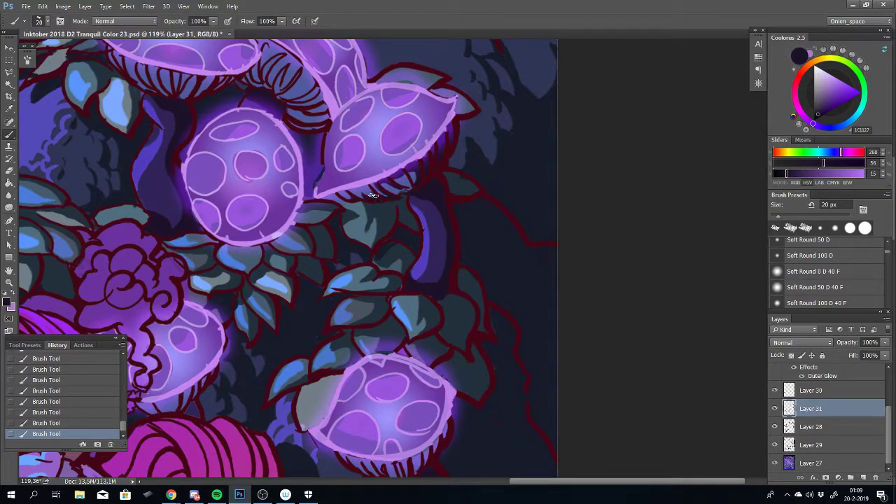
{"action": "left_click_drag", "start_coordinate": [376, 202], "coordinate": [367, 189]}
{"action": "key", "text": "ctrl+z"}
{"action": "left_click_drag", "start_coordinate": [396, 197], "coordinate": [398, 185]}
Shade the gills above the stem of the upper cluster's leftmost mushroom with the dark 20 px brush
{"action": "scroll", "coordinate": [373, 281], "scroll_direction": "down", "scroll_amount": 3}
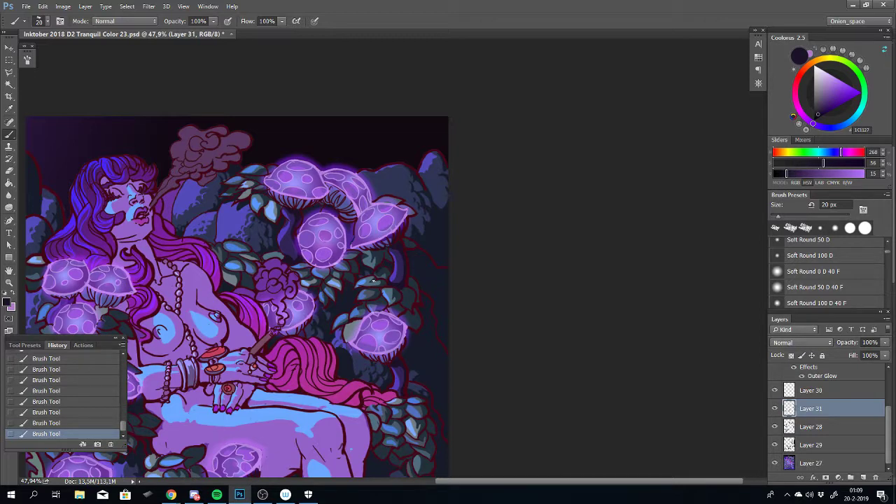
{"action": "left_click_drag", "start_coordinate": [480, 269], "coordinate": [521, 273]}
{"action": "left_click_drag", "start_coordinate": [441, 332], "coordinate": [484, 220]}
{"action": "left_click_drag", "start_coordinate": [358, 179], "coordinate": [560, 357]}
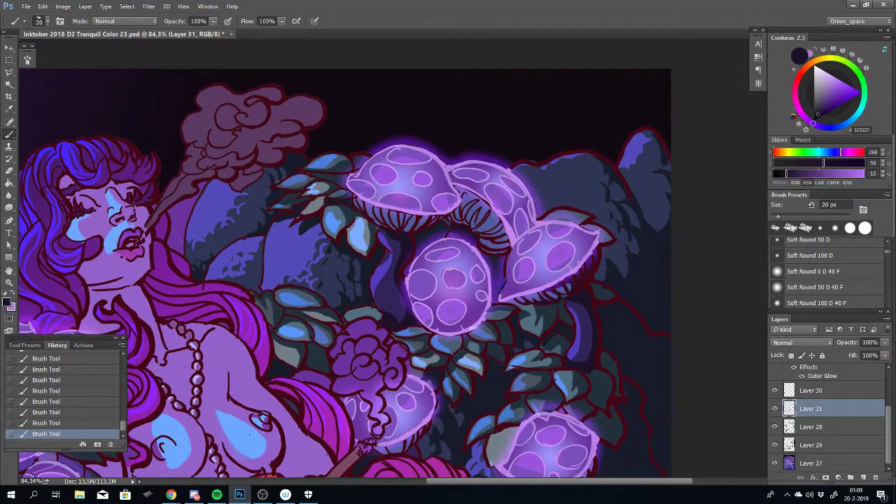
{"action": "scroll", "coordinate": [456, 252], "scroll_direction": "up", "scroll_amount": 2}
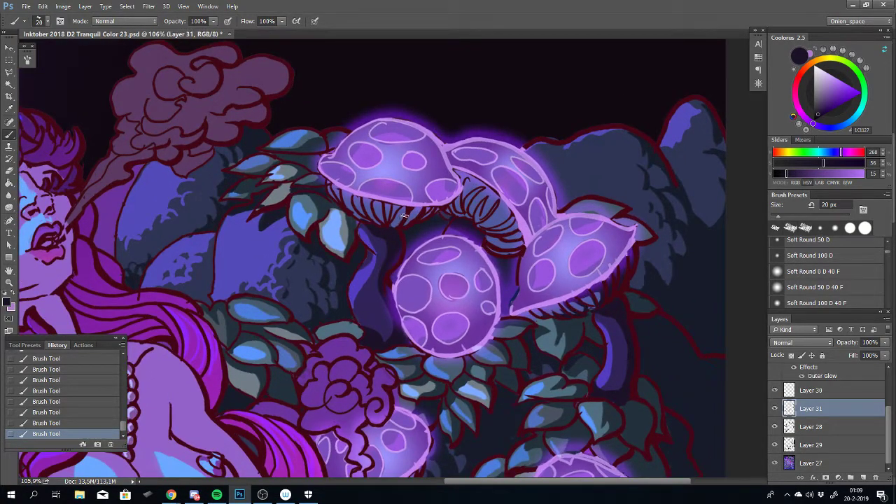
{"action": "key", "text": "ctrl+z"}
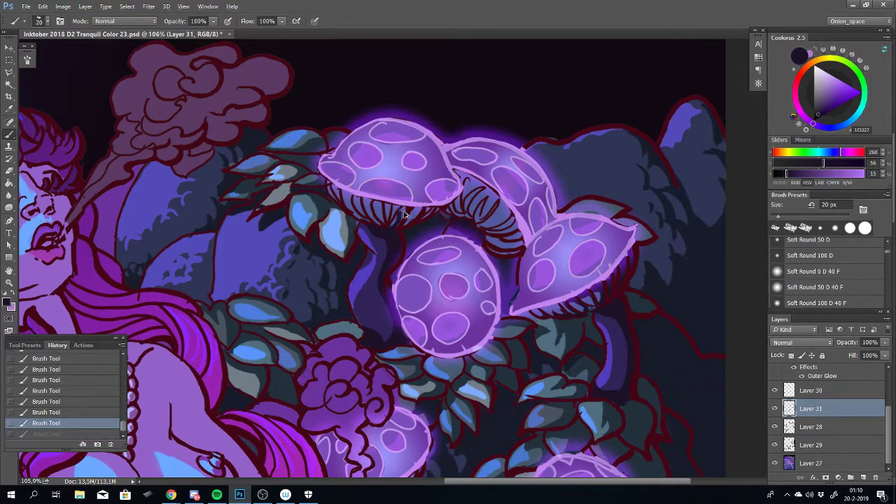
{"action": "left_click_drag", "start_coordinate": [395, 228], "coordinate": [400, 225]}
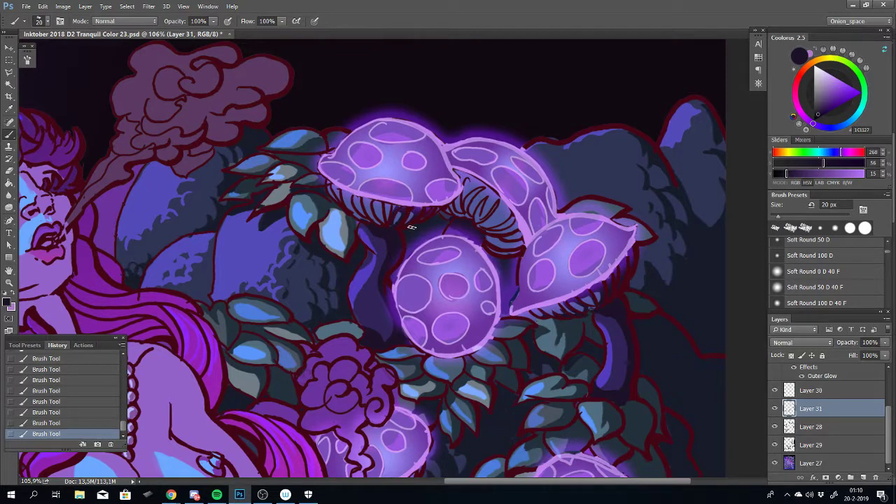
Refine the shadow between the central gills of the leftmost mushroom, close under the cap rim
{"action": "scroll", "coordinate": [411, 228], "scroll_direction": "up", "scroll_amount": 3}
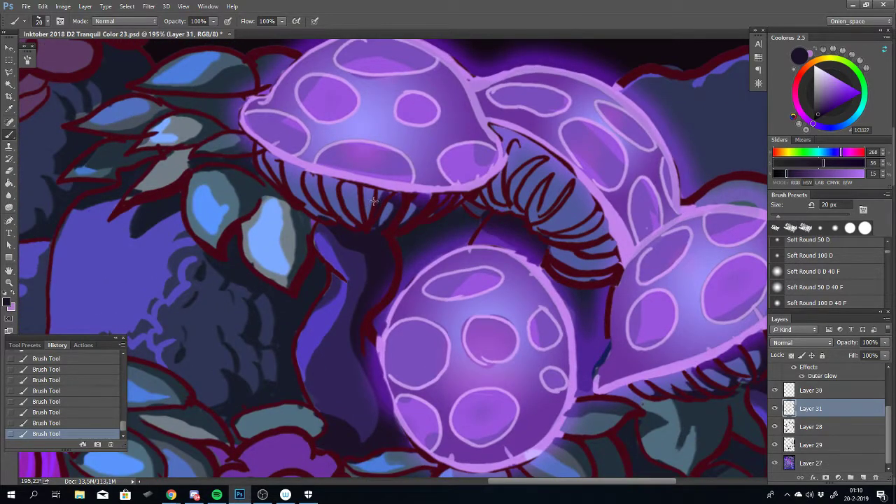
{"action": "key", "text": "ctrl+z"}
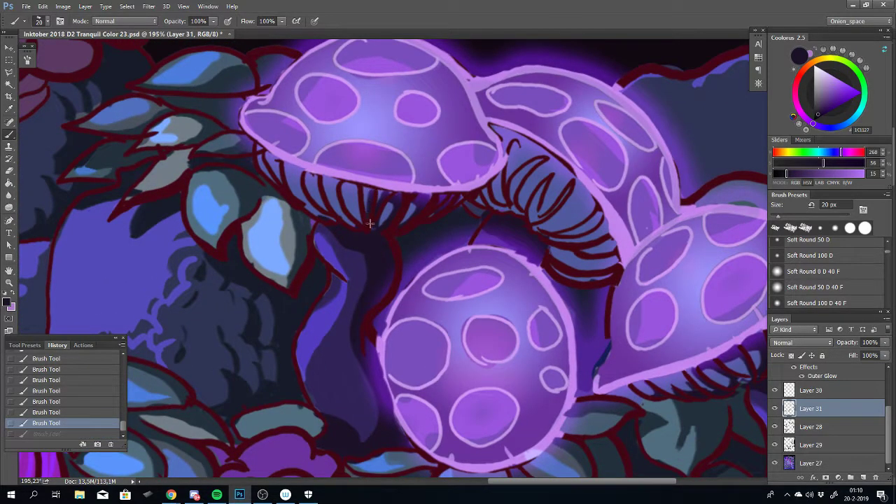
{"action": "left_click_drag", "start_coordinate": [372, 196], "coordinate": [379, 192]}
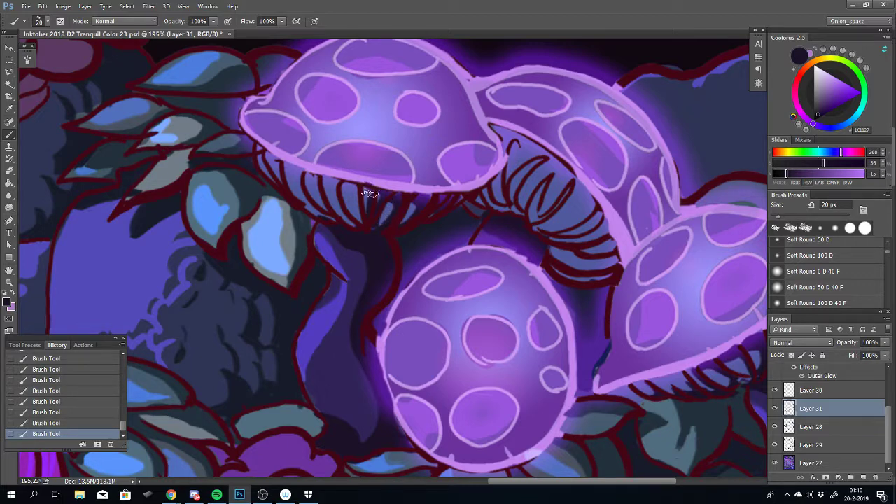
{"action": "mouse_move", "coordinate": [369, 193]}
{"action": "left_mouse_down"}
{"action": "mouse_move", "coordinate": [377, 203]}
{"action": "mouse_move", "coordinate": [371, 193]}
{"action": "left_mouse_up"}
{"action": "key", "text": "ctrl+z"}
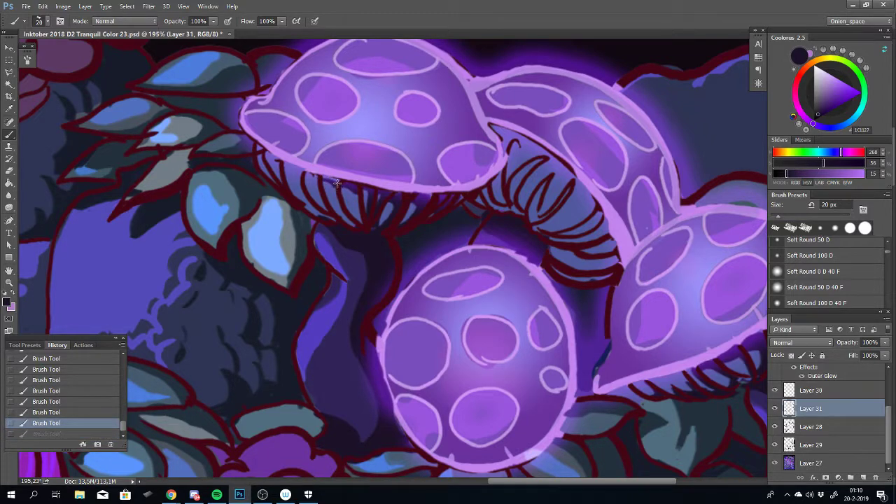
Continue the dark shadow under the cap rim across the gills left of the leftmost mushroom's centre, redoing unsatisfactory strokes
{"action": "key", "text": "ctrl+z"}
{"action": "key", "text": "ctrl+z"}
{"action": "key", "text": "ctrl+z"}
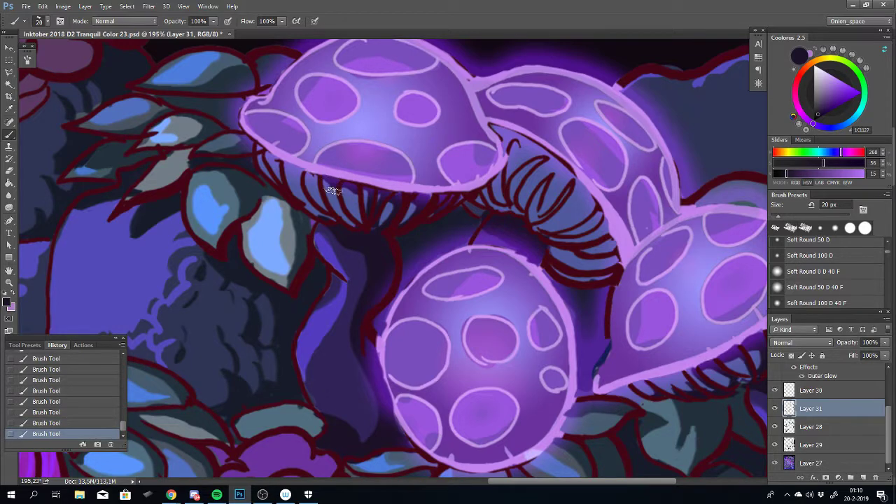
{"action": "key", "text": "ctrl+z"}
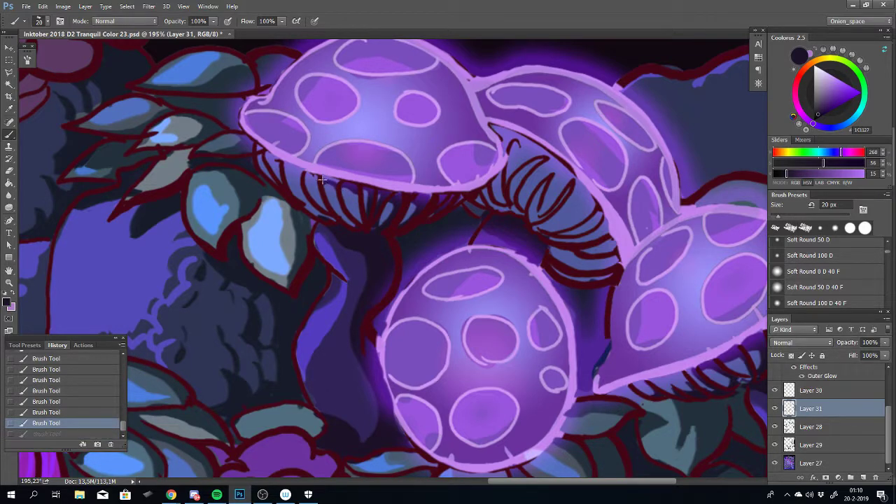
{"action": "key", "text": "ctrl+z"}
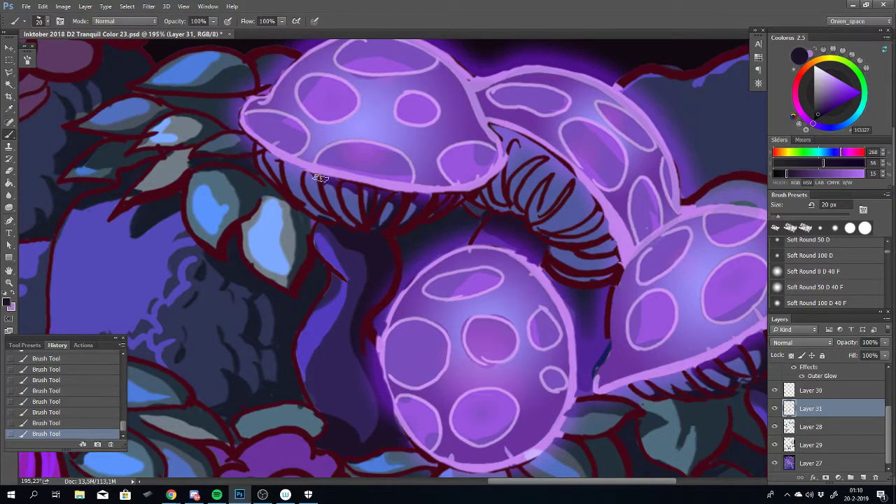
{"action": "left_click_drag", "start_coordinate": [309, 184], "coordinate": [311, 176]}
{"action": "key", "text": "ctrl+z"}
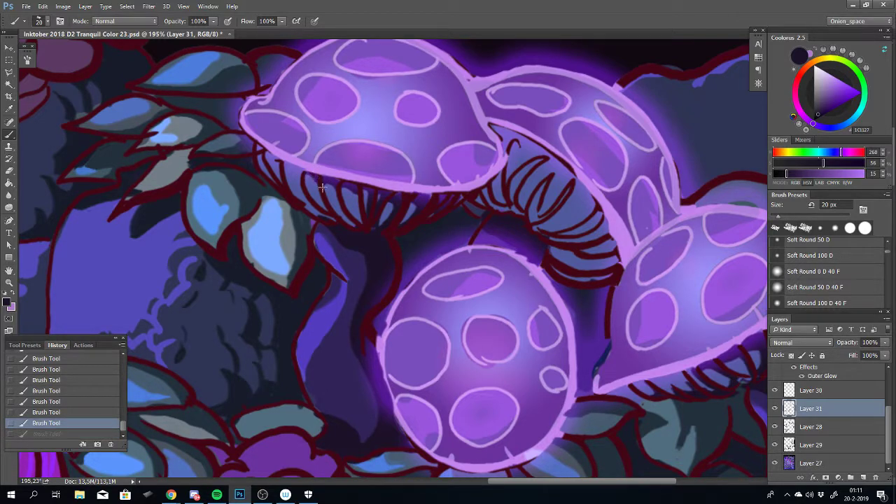
{"action": "key", "text": "ctrl+z"}
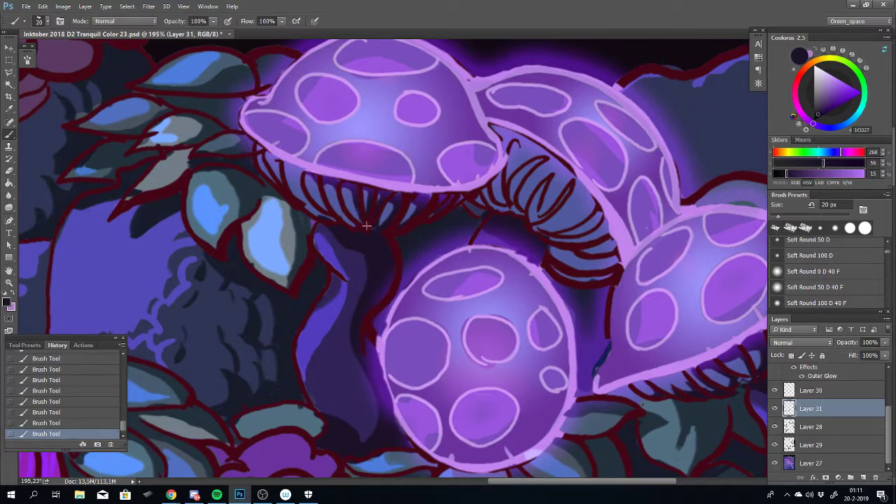
Darken the lower ends of the leftmost mushroom's gills where they meet the stem, retrying strokes as needed
{"action": "key", "text": "ctrl+z"}
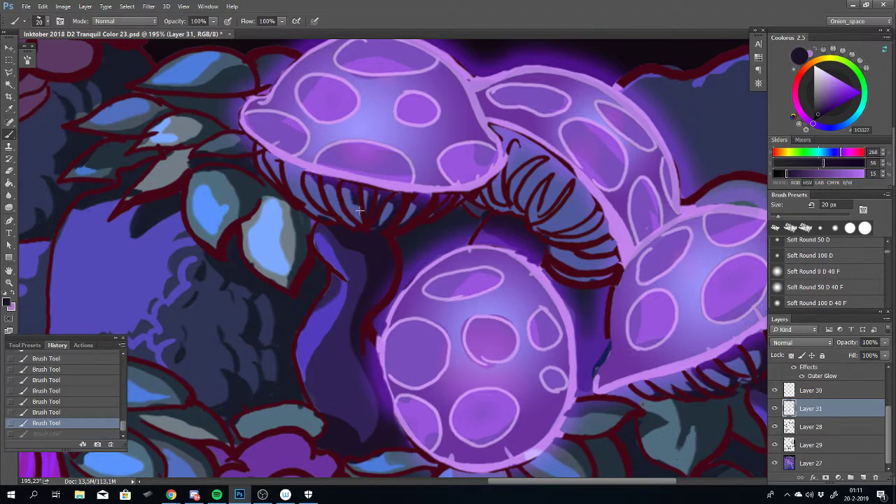
{"action": "key", "text": "ctrl+z"}
{"action": "key", "text": "ctrl+z"}
{"action": "key", "text": "ctrl+z"}
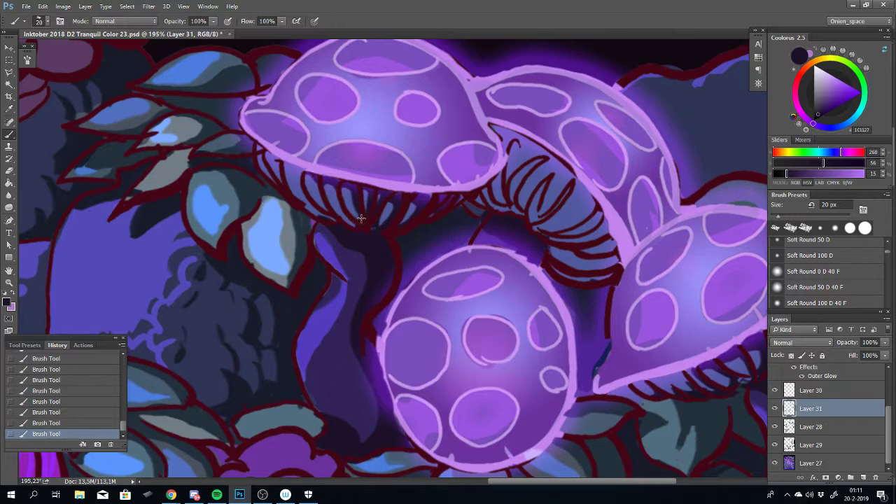
{"action": "key", "text": "ctrl+z"}
{"action": "key", "text": "ctrl+z"}
{"action": "key", "text": "ctrl+z"}
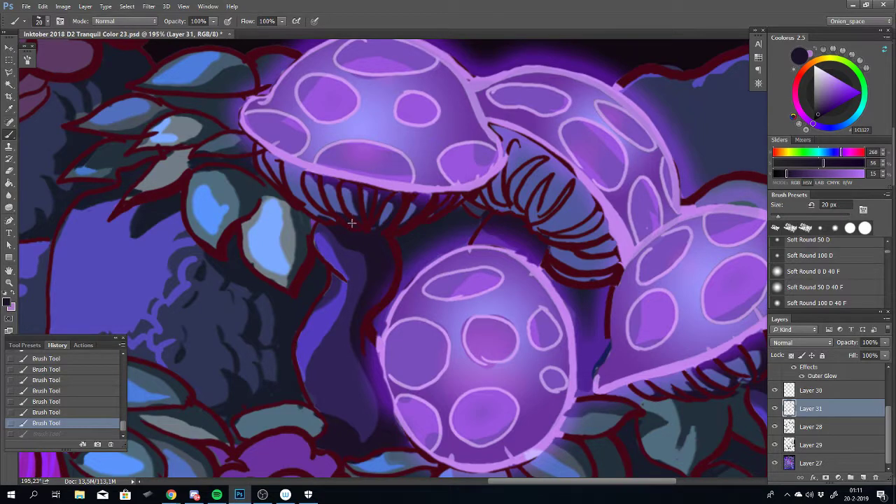
Finish the under-cap shadow on the far left gills of the leftmost mushroom, up to the cap's tip
{"action": "key", "text": "ctrl+z"}
{"action": "key", "text": "ctrl+z"}
{"action": "key", "text": "ctrl+z"}
{"action": "key", "text": "ctrl+z"}
{"action": "key", "text": "ctrl+z"}
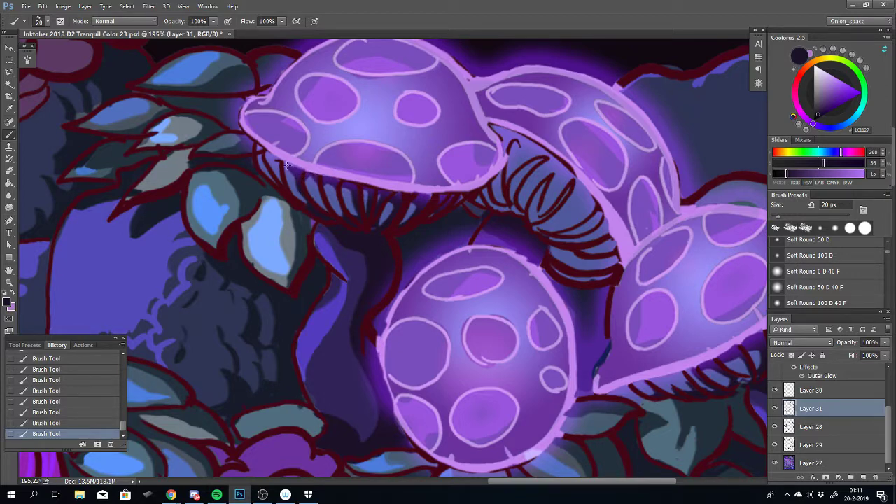
{"action": "key", "text": "ctrl+z"}
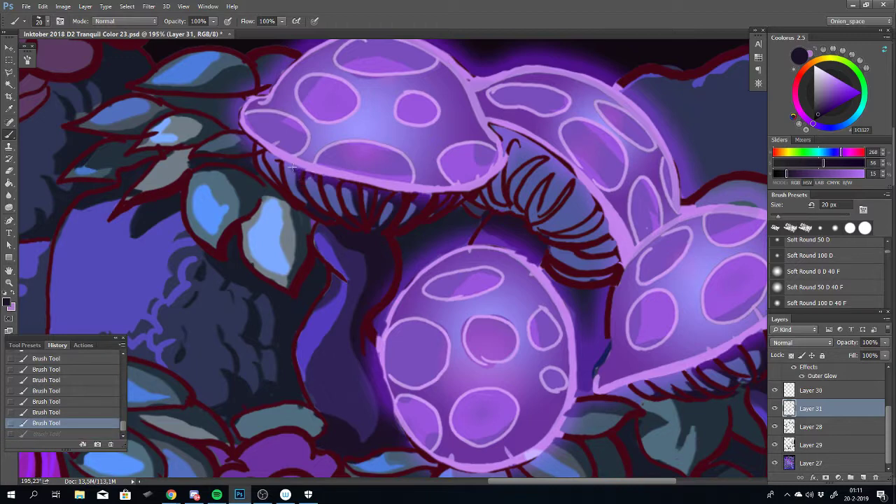
{"action": "key", "text": "ctrl+shift+z"}
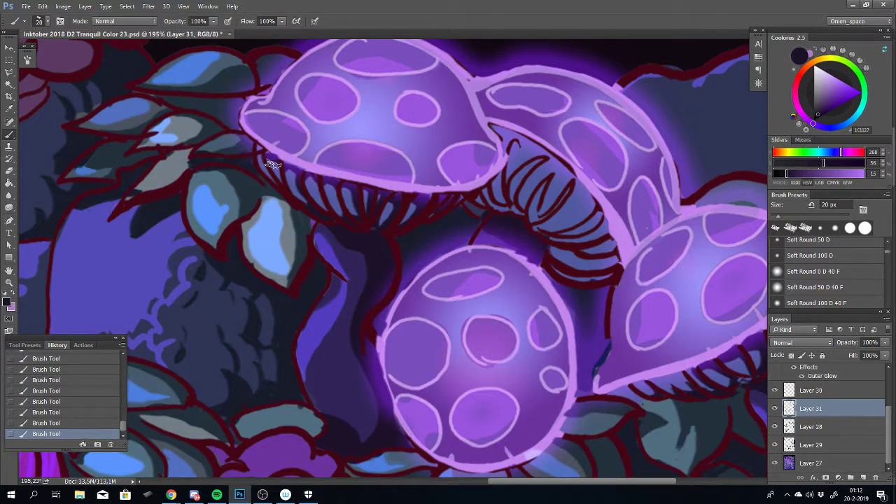
{"action": "key", "text": "ctrl+z"}
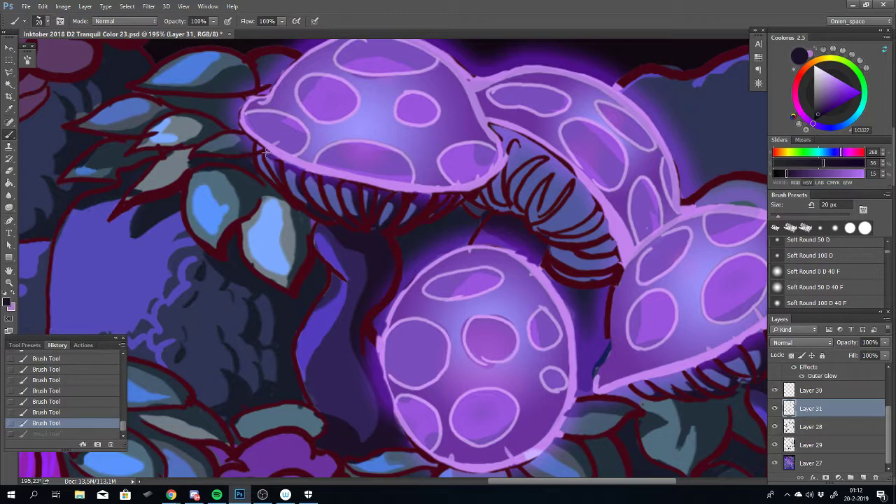
{"action": "left_click_drag", "start_coordinate": [266, 152], "coordinate": [270, 157]}
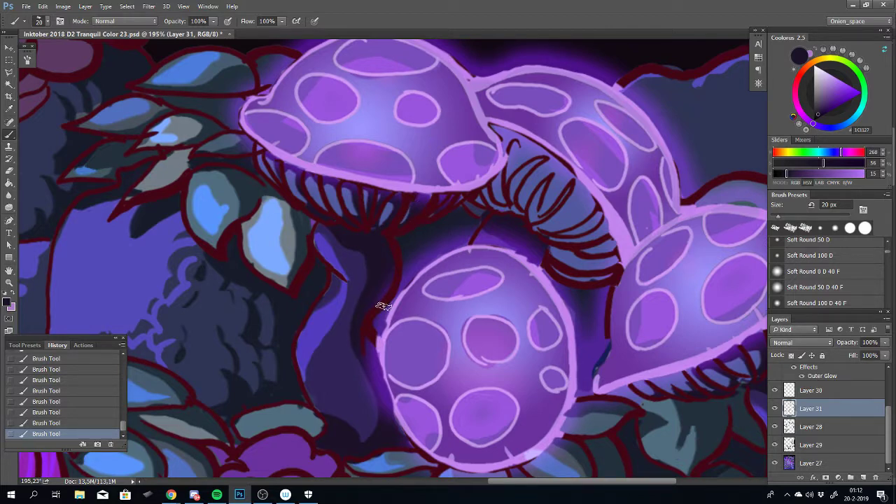
{"action": "scroll", "coordinate": [395, 287], "scroll_direction": "down", "scroll_amount": 3}
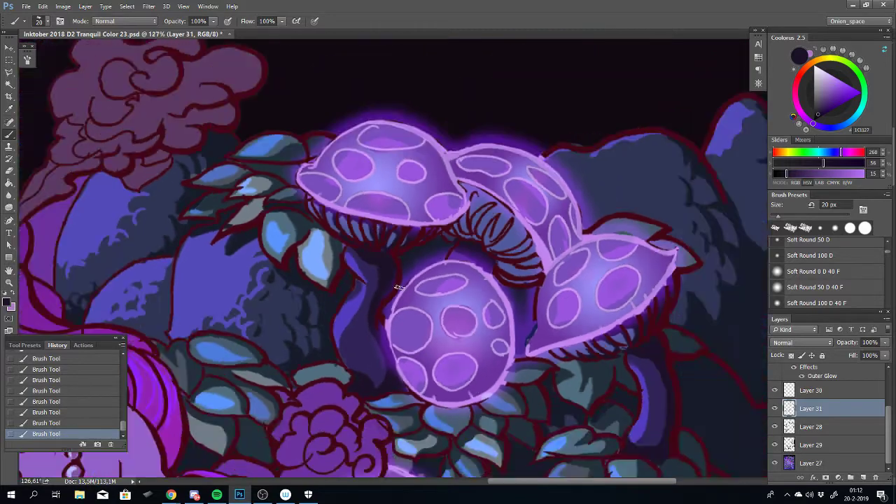
{"action": "scroll", "coordinate": [370, 255], "scroll_direction": "down", "scroll_amount": 1}
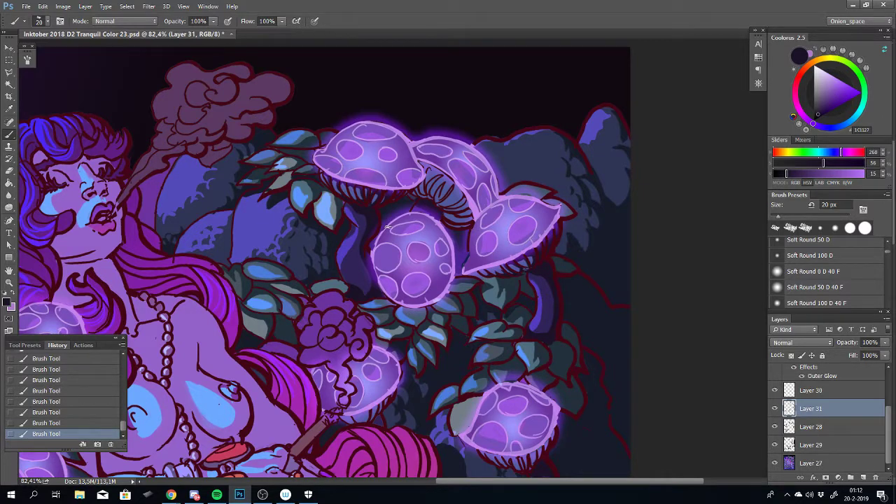
{"action": "scroll", "coordinate": [387, 227], "scroll_direction": "up", "scroll_amount": 1}
{"action": "mouse_move", "coordinate": [378, 302]}
{"action": "left_mouse_down"}
{"action": "mouse_move", "coordinate": [386, 335]}
{"action": "mouse_move", "coordinate": [362, 340]}
{"action": "mouse_move", "coordinate": [360, 326]}
{"action": "left_mouse_up"}
{"action": "scroll", "coordinate": [404, 233], "scroll_direction": "up", "scroll_amount": 1}
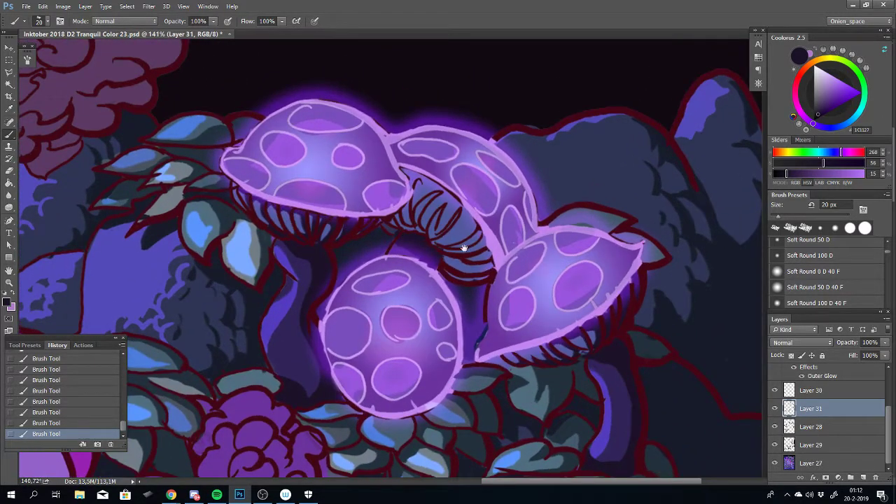
Start the dark shadow on the middle mushroom's gills, close under the cap rim, redoing unsatisfactory strokes
{"action": "left_click_drag", "start_coordinate": [463, 248], "coordinate": [458, 228]}
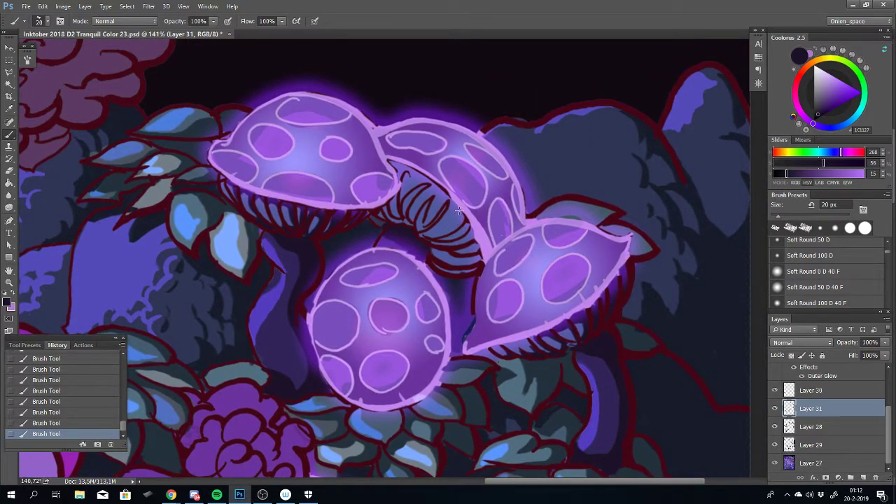
{"action": "key", "text": "ctrl+z"}
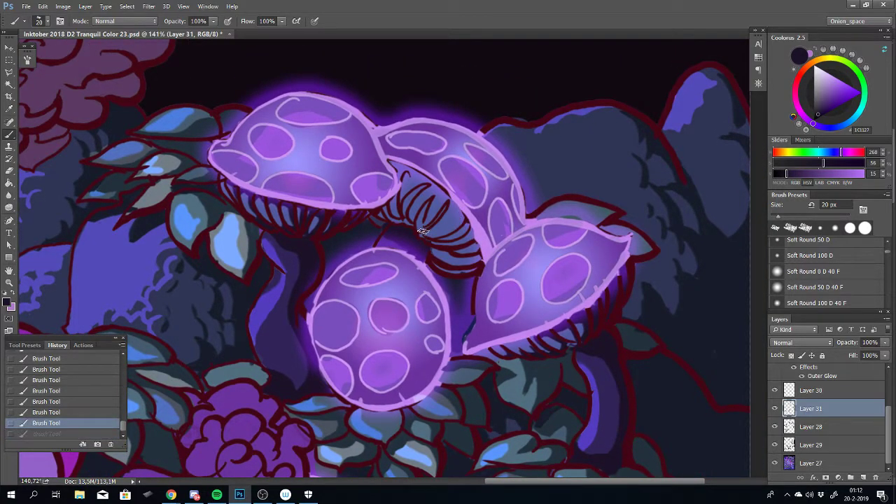
{"action": "left_click_drag", "start_coordinate": [447, 210], "coordinate": [440, 219]}
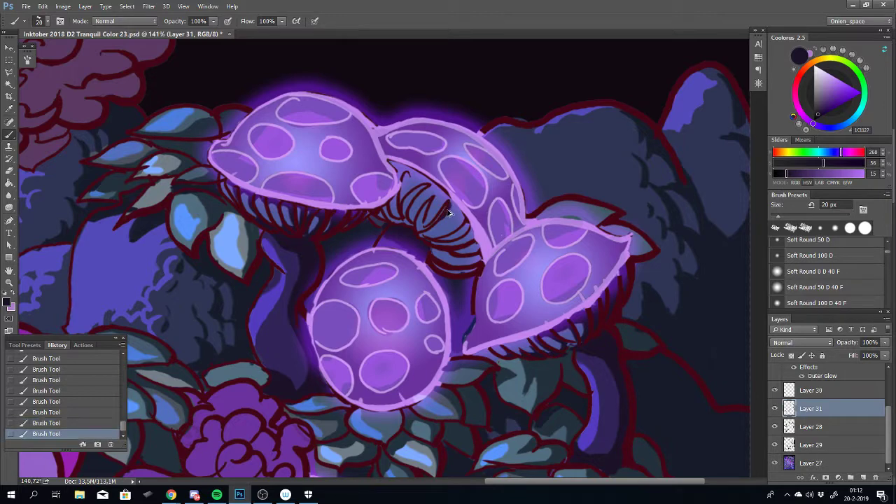
{"action": "key", "text": "ctrl+z"}
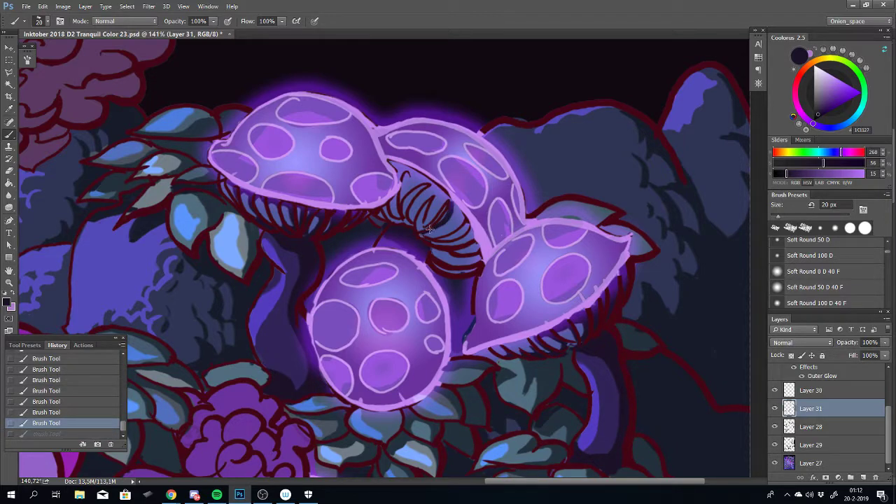
{"action": "left_click_drag", "start_coordinate": [448, 202], "coordinate": [450, 213]}
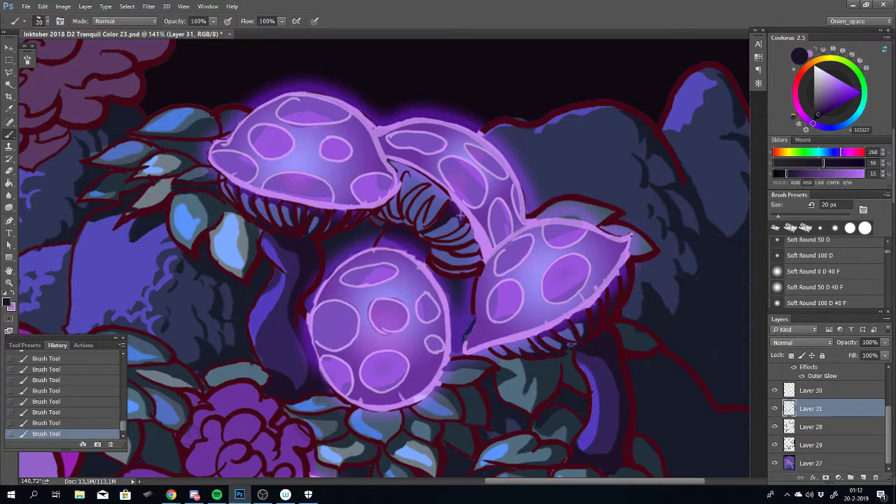
Switch to Spotify and skip ahead several tracks in the Electric playlist
{"action": "left_click", "coordinate": [216, 495]}
{"action": "left_click", "coordinate": [400, 265]}
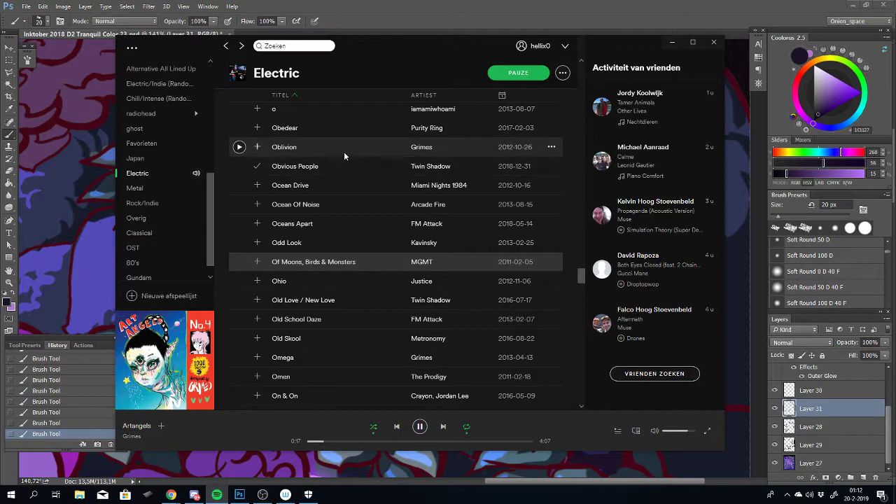
{"action": "scroll", "coordinate": [344, 154], "scroll_direction": "up", "scroll_amount": 3}
{"action": "scroll", "coordinate": [365, 166], "scroll_direction": "up", "scroll_amount": 2}
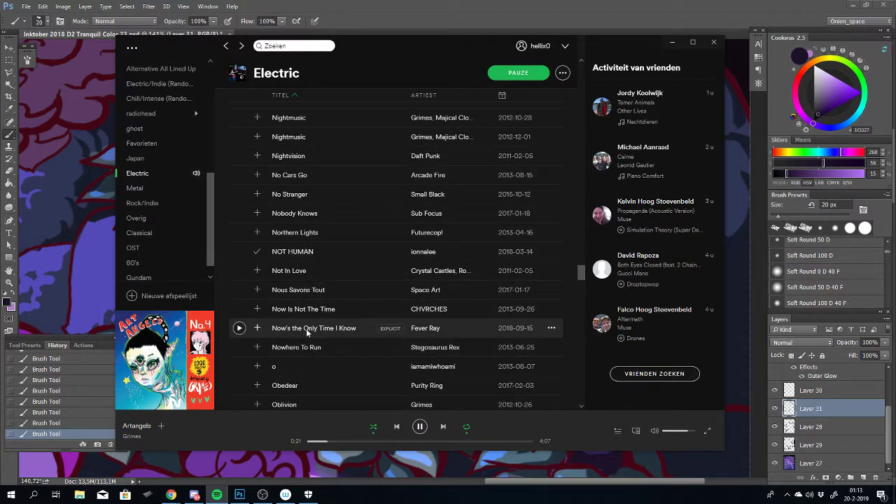
{"action": "key", "text": "ctrl+Right"}
{"action": "key", "text": "ctrl+Right"}
{"action": "key", "text": "ctrl+Right"}
{"action": "key", "text": "ctrl+Right"}
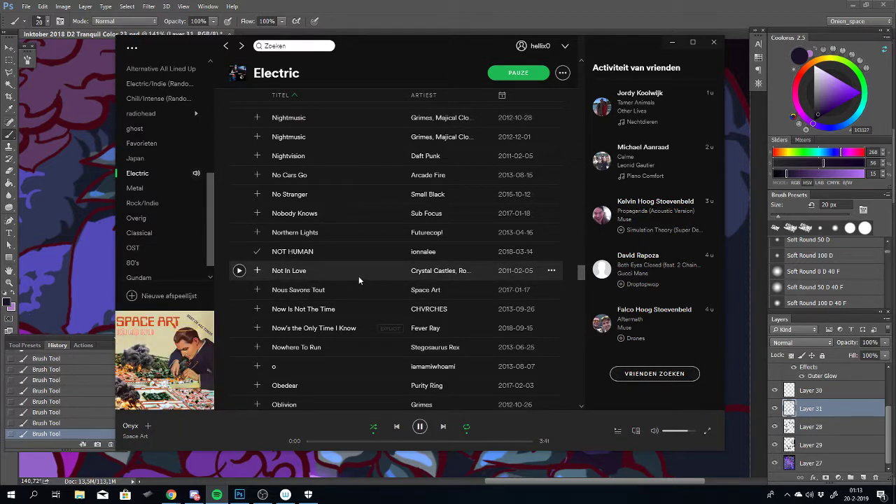
{"action": "key", "text": "ctrl+Right"}
{"action": "key", "text": "ctrl+Right"}
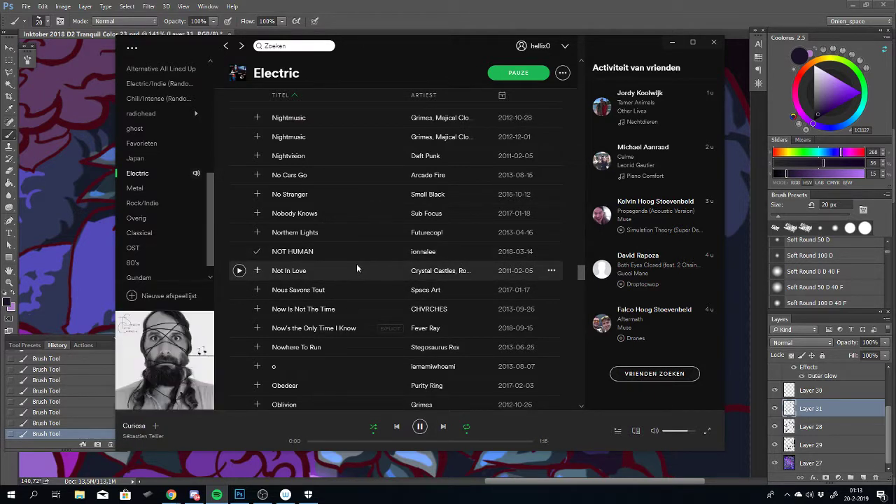
Browse back up the Electric playlist and change the playing track to Bell by Chromatics
{"action": "left_click_drag", "start_coordinate": [580, 271], "coordinate": [580, 245]}
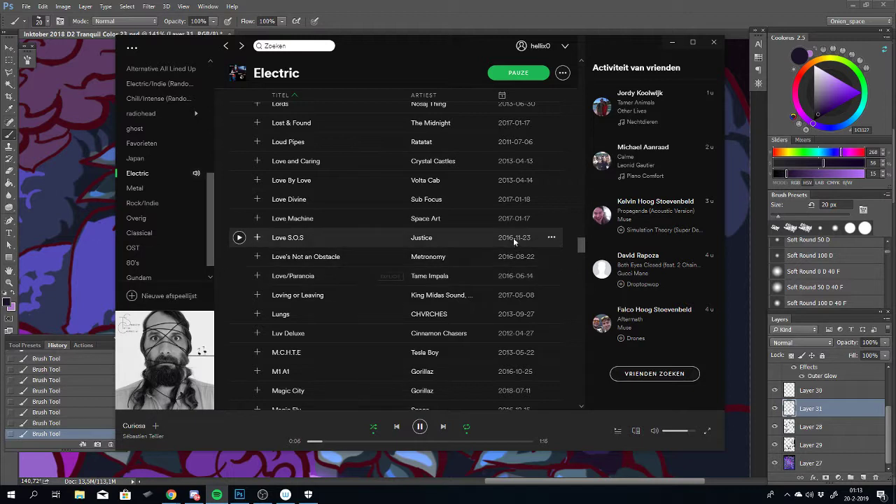
{"action": "key", "text": "ctrl+Right"}
{"action": "key", "text": "ctrl+Right"}
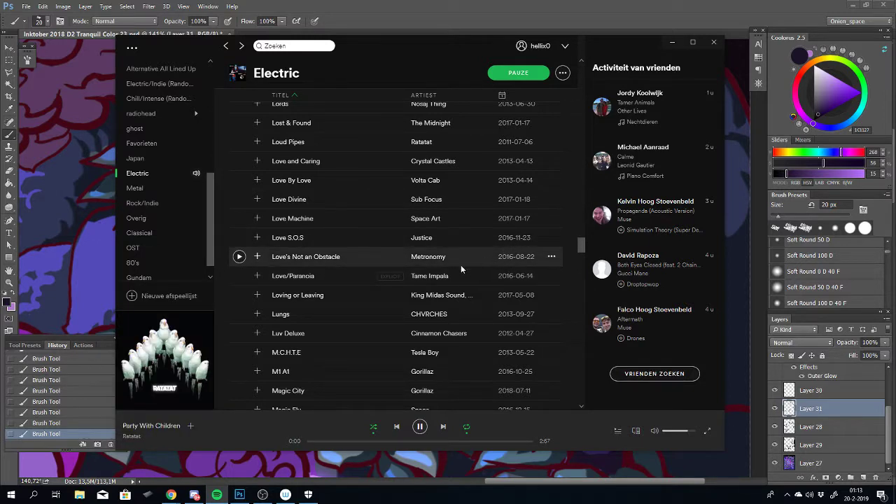
{"action": "key", "text": "ctrl+Left"}
{"action": "left_click", "coordinate": [176, 356]}
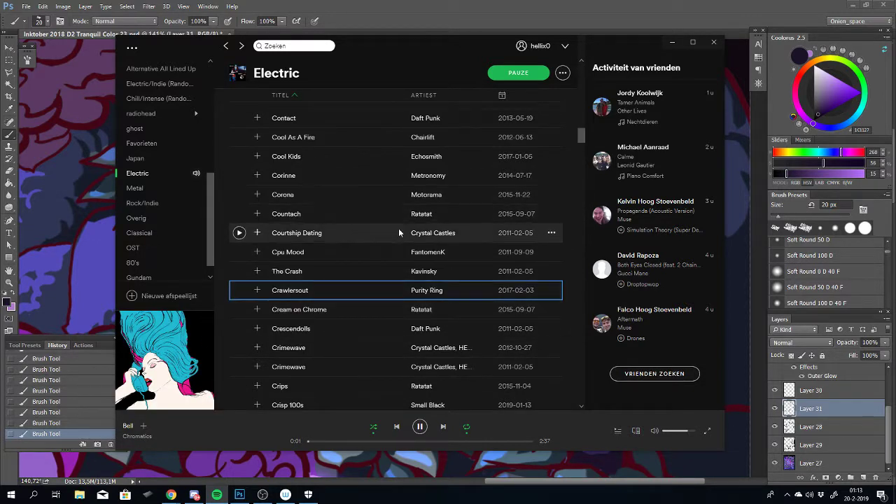
Sort the Electric playlist by artist in descending order
{"action": "left_click", "coordinate": [423, 97]}
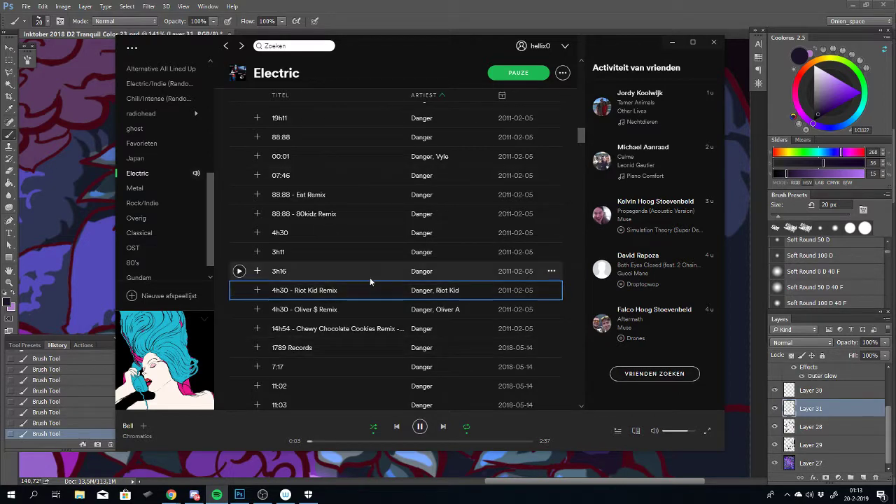
{"action": "scroll", "coordinate": [382, 281], "scroll_direction": "down", "scroll_amount": 10}
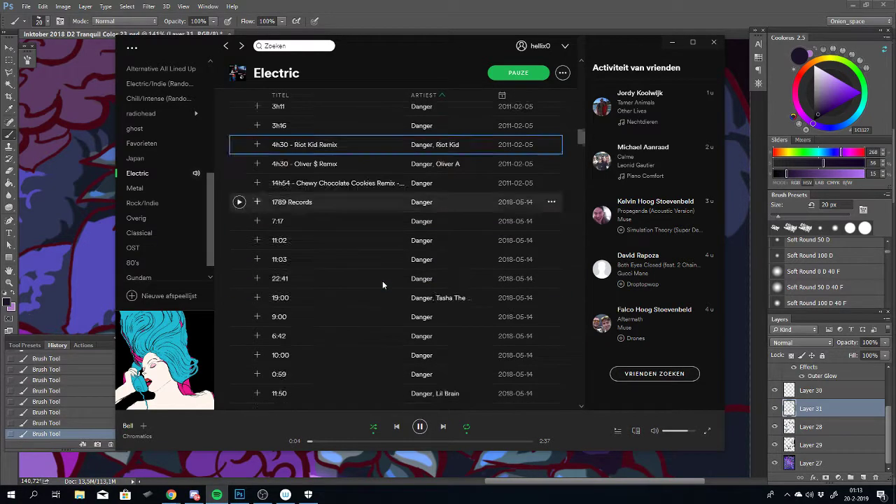
{"action": "left_click", "coordinate": [431, 96]}
Find the Chromatics songs in the sorted playlist and play Kill For Love
{"action": "scroll", "coordinate": [350, 247], "scroll_direction": "down", "scroll_amount": 10}
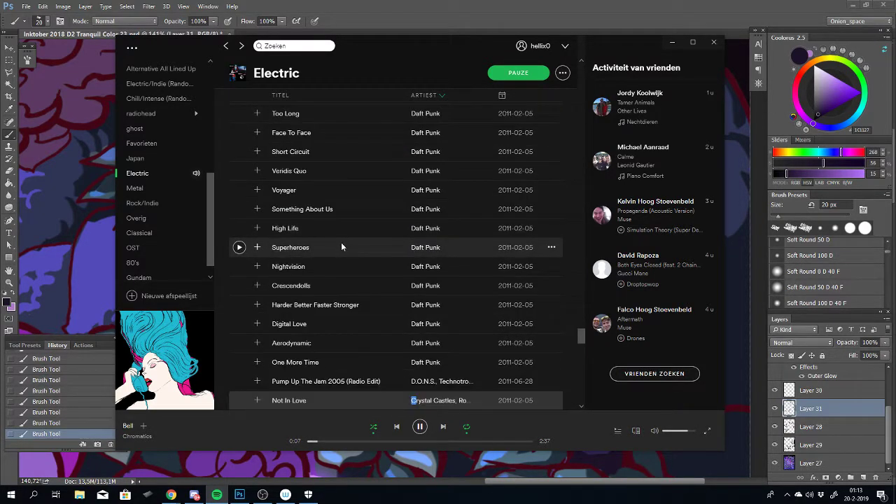
{"action": "scroll", "coordinate": [355, 274], "scroll_direction": "down", "scroll_amount": 10}
{"action": "scroll", "coordinate": [355, 279], "scroll_direction": "down", "scroll_amount": 15}
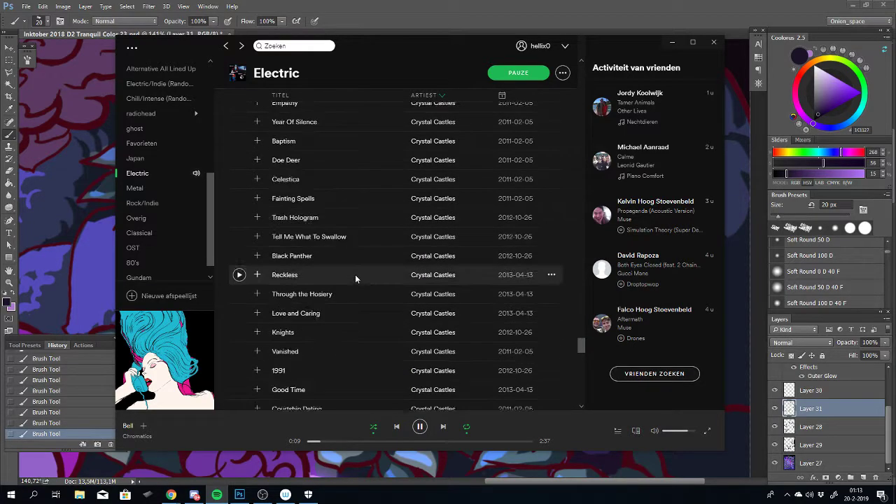
{"action": "scroll", "coordinate": [355, 279], "scroll_direction": "down", "scroll_amount": 12}
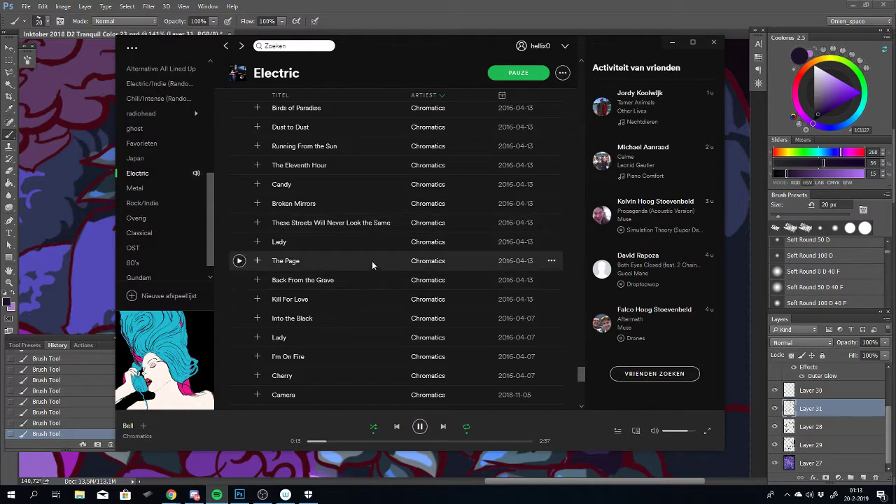
{"action": "scroll", "coordinate": [371, 264], "scroll_direction": "up", "scroll_amount": 3}
{"action": "scroll", "coordinate": [371, 263], "scroll_direction": "up", "scroll_amount": 3}
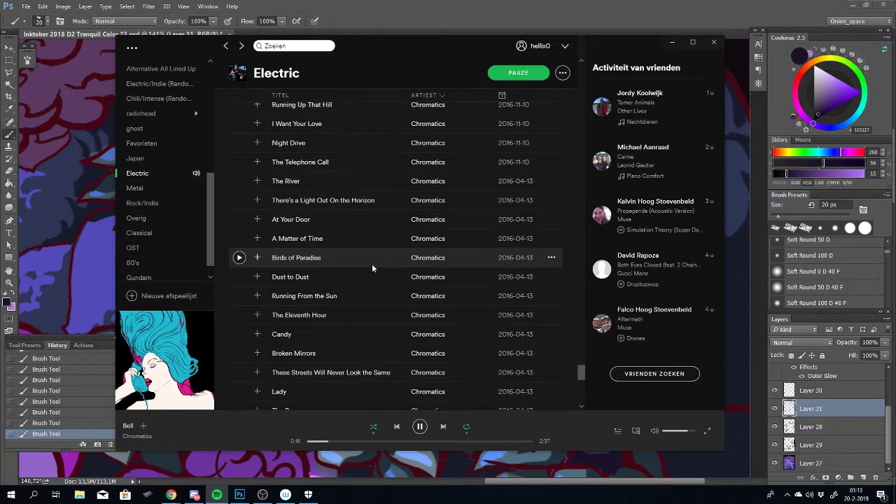
{"action": "scroll", "coordinate": [371, 264], "scroll_direction": "down", "scroll_amount": 6}
{"action": "double_click", "coordinate": [292, 300]}
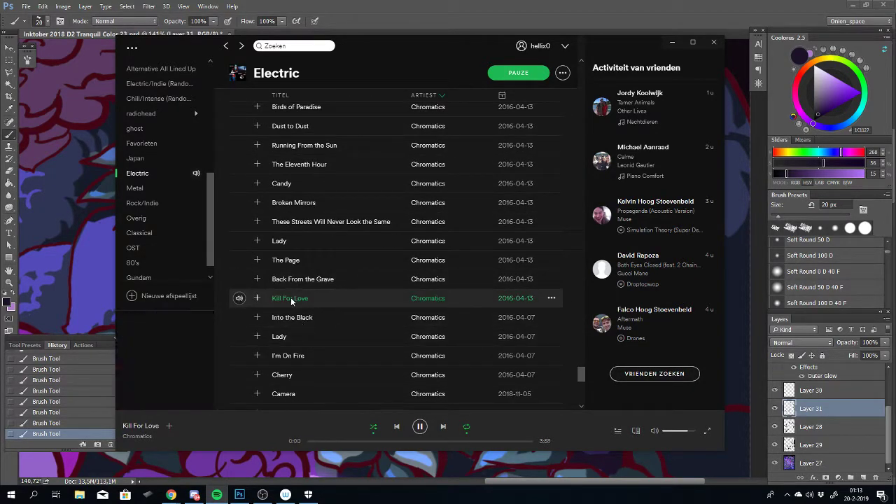
Look through the Chromatics songs and the neighbouring artists in the Electric playlist
{"action": "scroll", "coordinate": [314, 336], "scroll_direction": "down", "scroll_amount": 1}
{"action": "scroll", "coordinate": [313, 336], "scroll_direction": "down", "scroll_amount": 8}
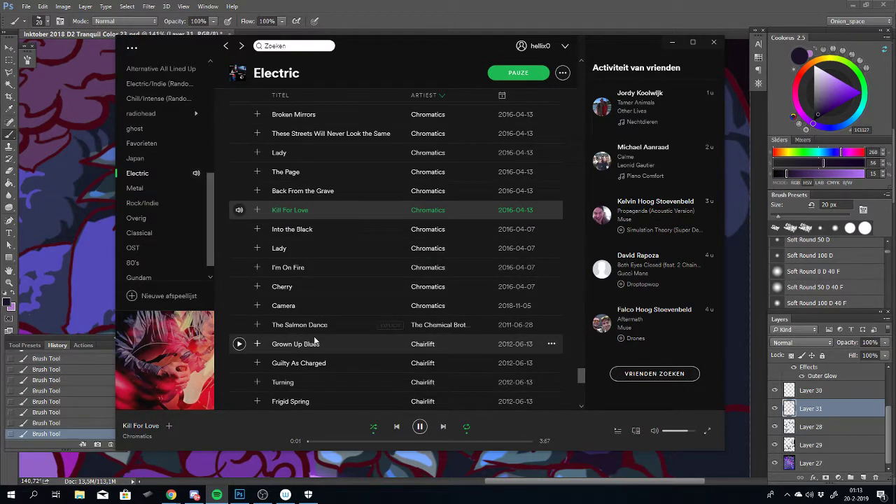
{"action": "scroll", "coordinate": [313, 336], "scroll_direction": "up", "scroll_amount": 10}
{"action": "scroll", "coordinate": [313, 335], "scroll_direction": "up", "scroll_amount": 7}
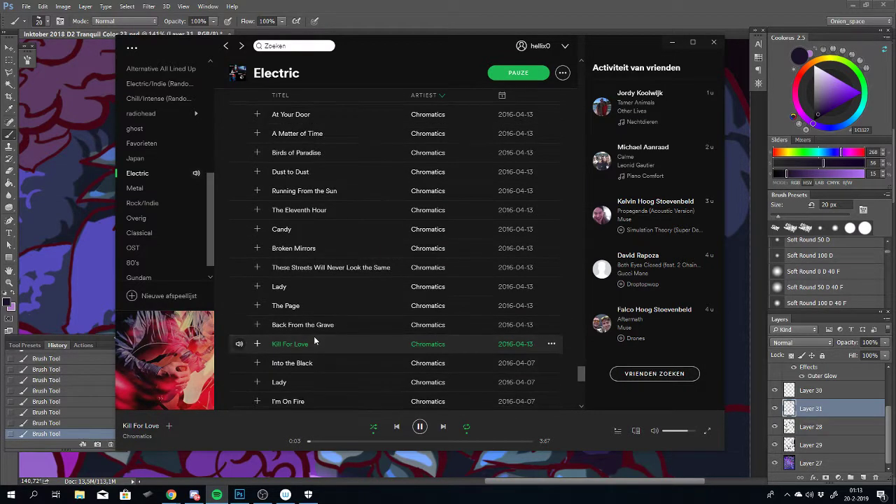
{"action": "scroll", "coordinate": [313, 336], "scroll_direction": "up", "scroll_amount": 1}
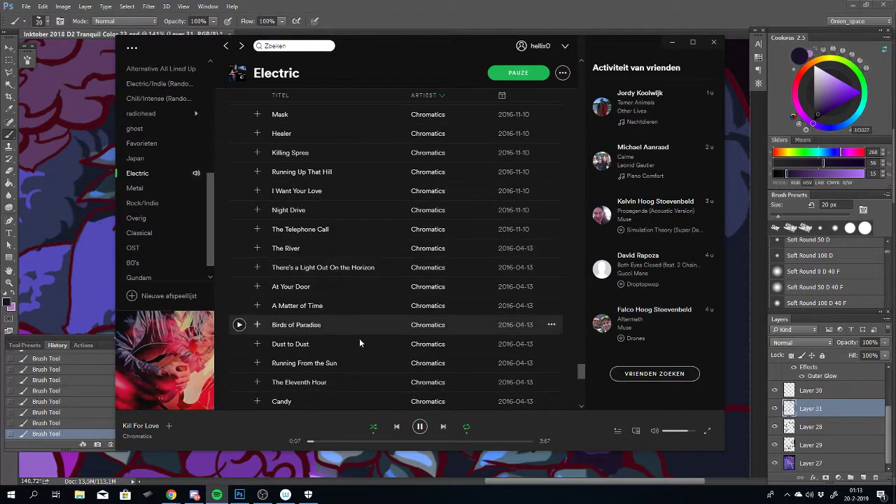
{"action": "right_click", "coordinate": [332, 363]}
{"action": "left_click", "coordinate": [354, 301]}
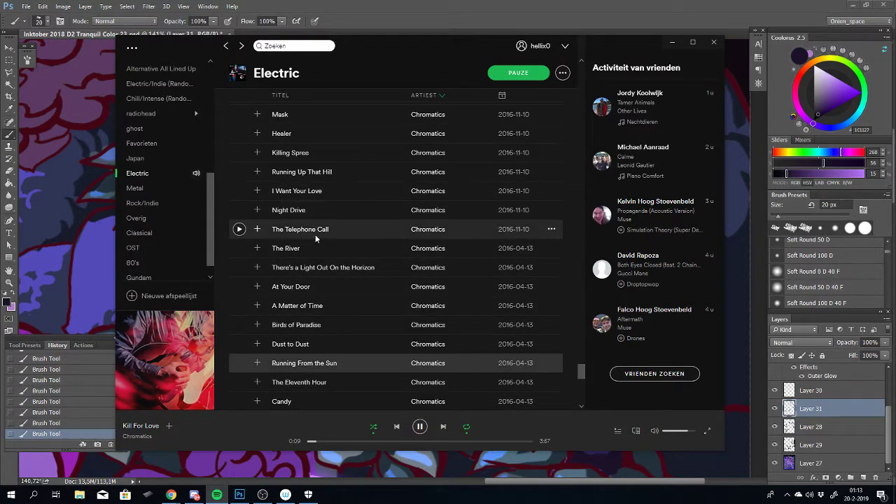
{"action": "scroll", "coordinate": [324, 231], "scroll_direction": "up", "scroll_amount": 3}
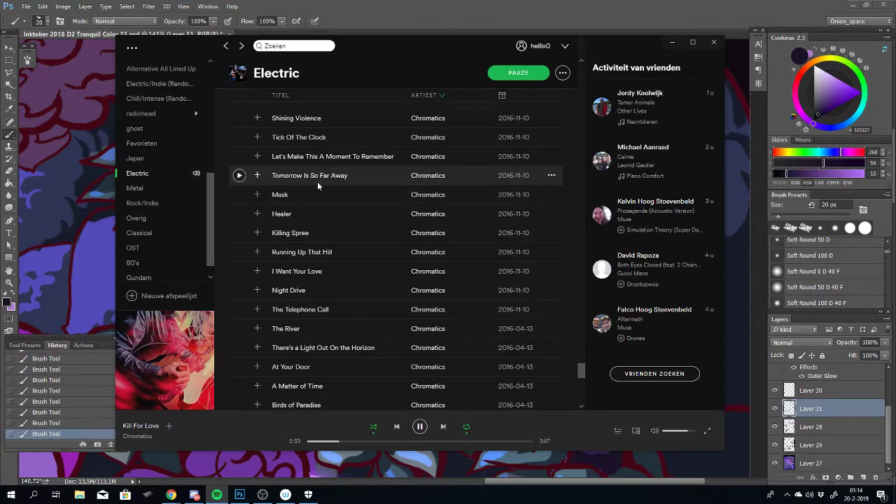
{"action": "scroll", "coordinate": [317, 182], "scroll_direction": "up", "scroll_amount": 5}
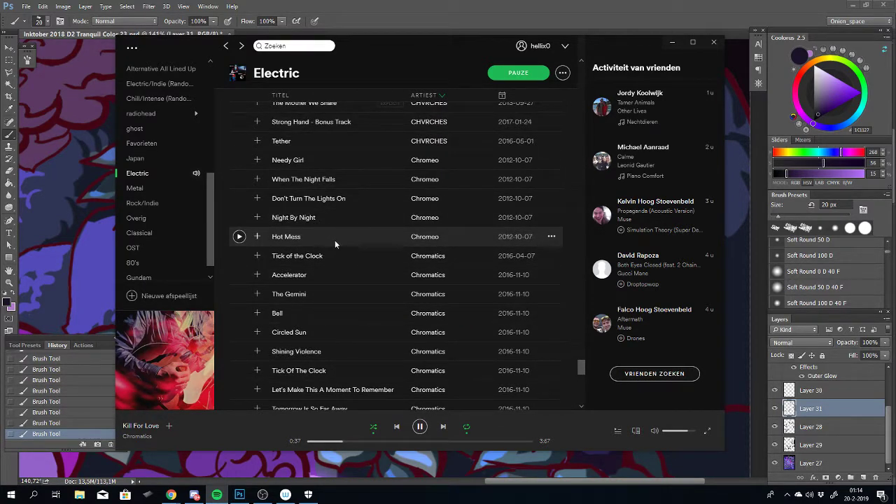
{"action": "scroll", "coordinate": [335, 240], "scroll_direction": "down", "scroll_amount": 6}
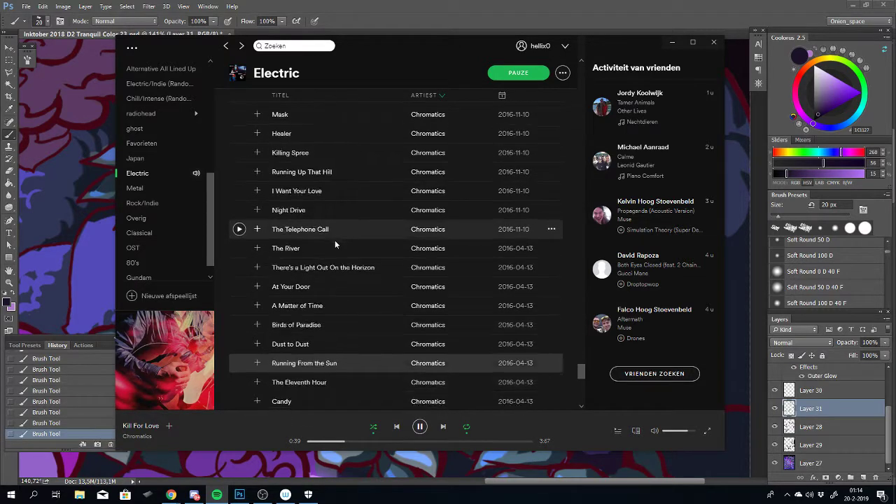
{"action": "scroll", "coordinate": [334, 240], "scroll_direction": "down", "scroll_amount": 7}
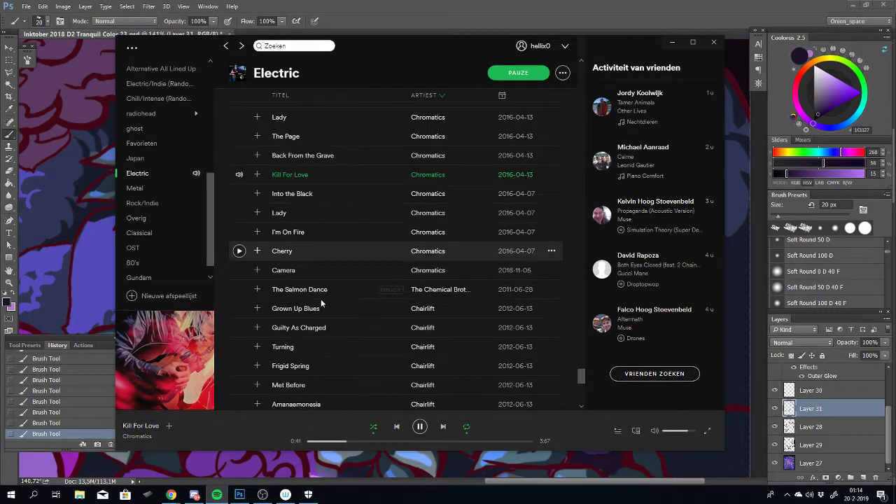
{"action": "scroll", "coordinate": [315, 337], "scroll_direction": "down", "scroll_amount": 2}
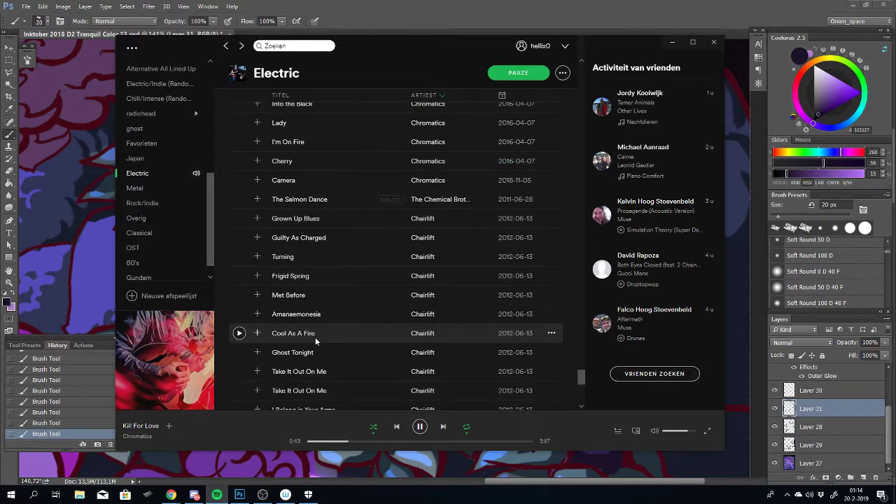
{"action": "scroll", "coordinate": [315, 337], "scroll_direction": "up", "scroll_amount": 5}
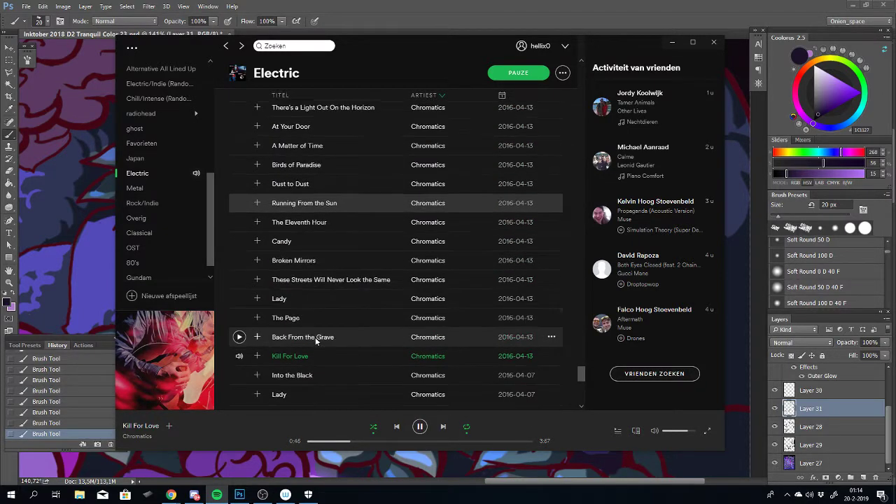
{"action": "scroll", "coordinate": [316, 340], "scroll_direction": "down", "scroll_amount": 2}
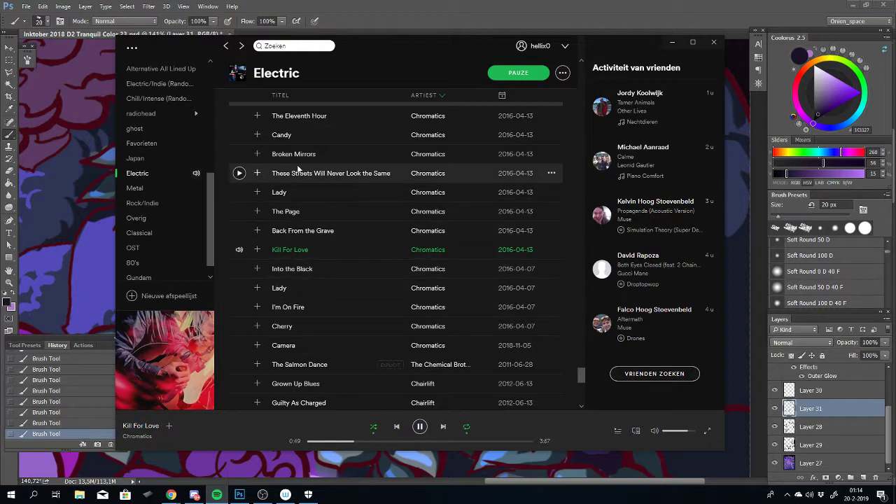
{"action": "scroll", "coordinate": [302, 172], "scroll_direction": "up", "scroll_amount": 3}
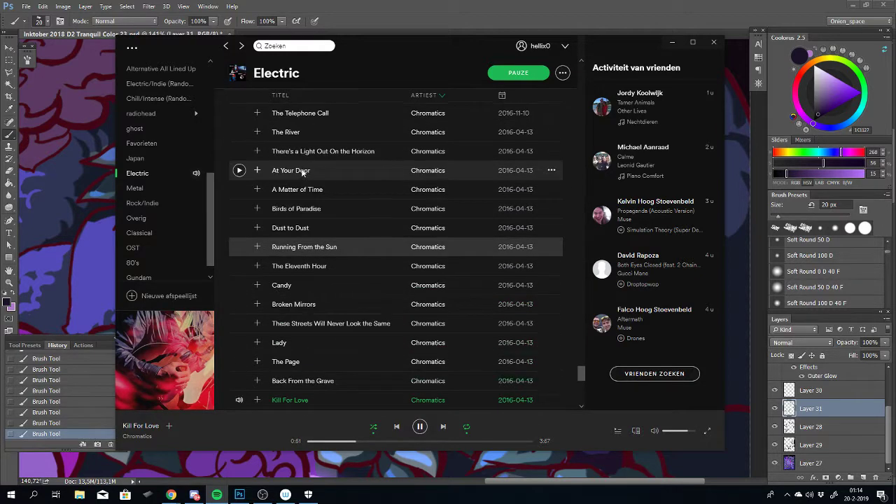
{"action": "scroll", "coordinate": [300, 168], "scroll_direction": "up", "scroll_amount": 2}
{"action": "scroll", "coordinate": [301, 168], "scroll_direction": "up", "scroll_amount": 2}
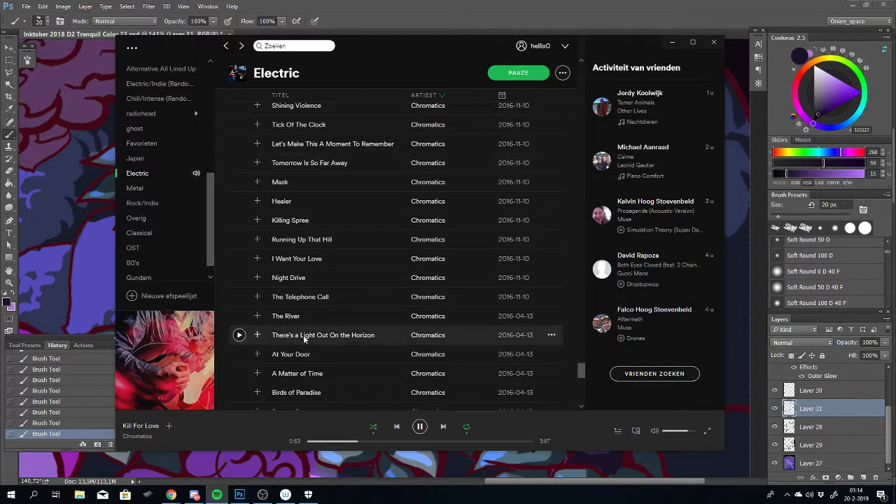
Open the Chromatics artist page and look through its releases down to the 2012 album Kill For Love
{"action": "left_click", "coordinate": [427, 297]}
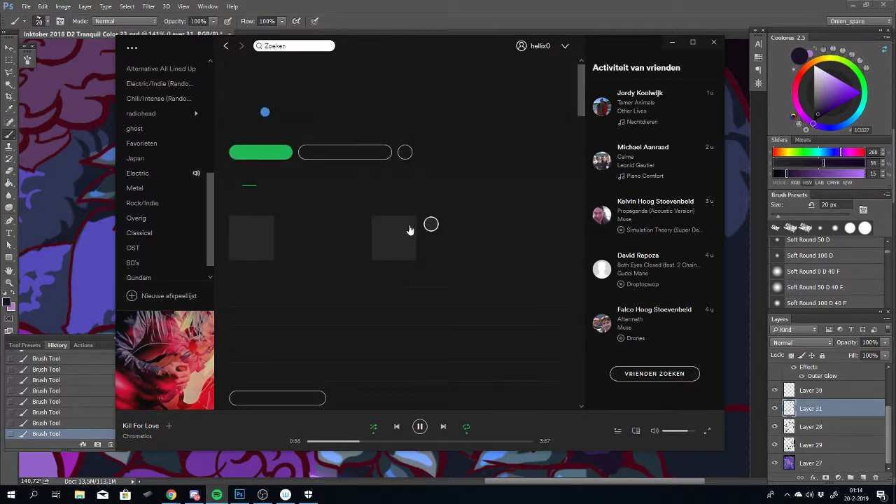
{"action": "scroll", "coordinate": [405, 271], "scroll_direction": "down", "scroll_amount": 10}
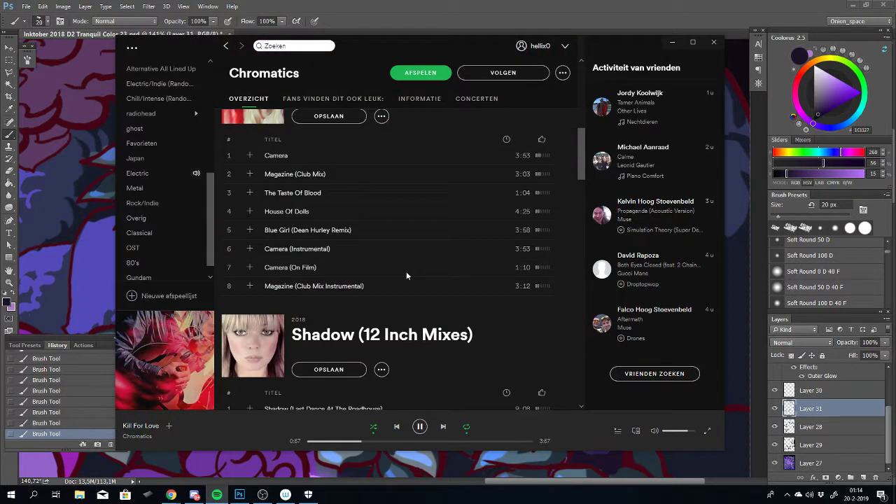
{"action": "scroll", "coordinate": [406, 275], "scroll_direction": "down", "scroll_amount": 5}
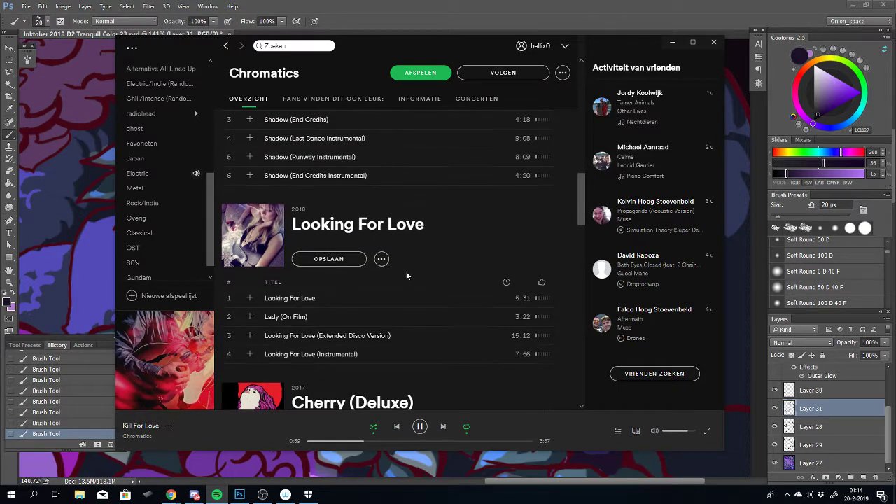
{"action": "scroll", "coordinate": [406, 273], "scroll_direction": "down", "scroll_amount": 8}
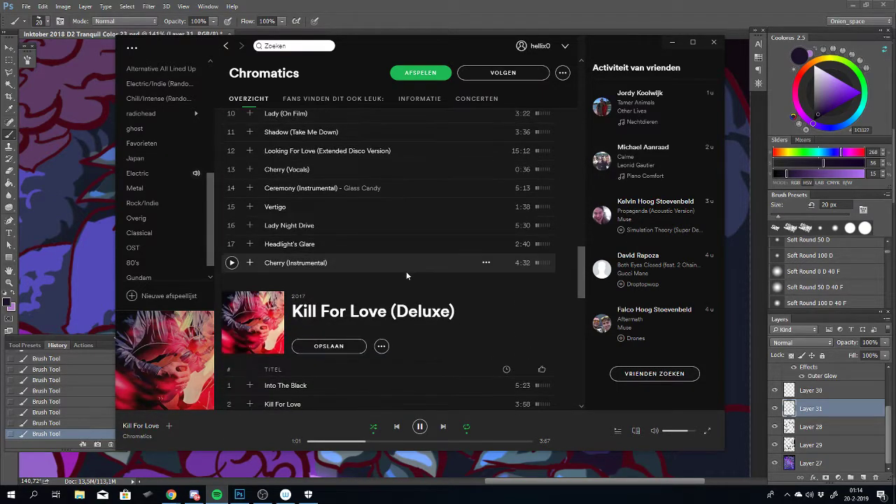
{"action": "scroll", "coordinate": [405, 271], "scroll_direction": "down", "scroll_amount": 6}
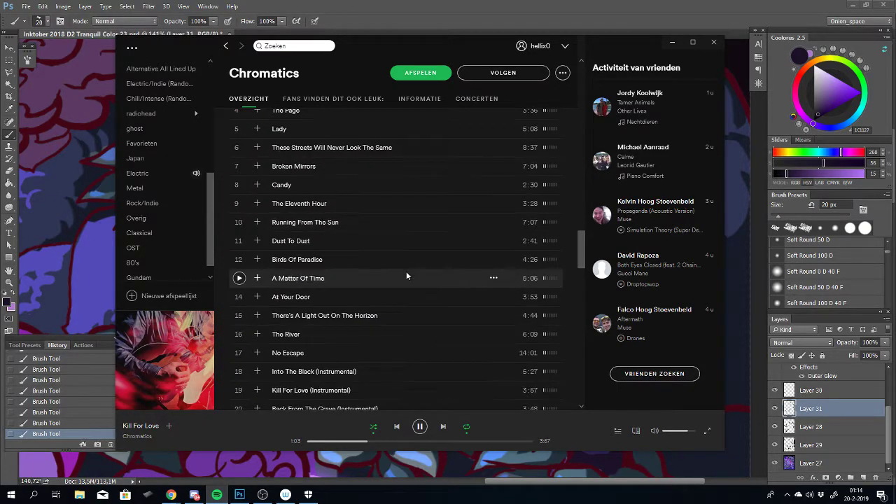
{"action": "scroll", "coordinate": [406, 271], "scroll_direction": "down", "scroll_amount": 7}
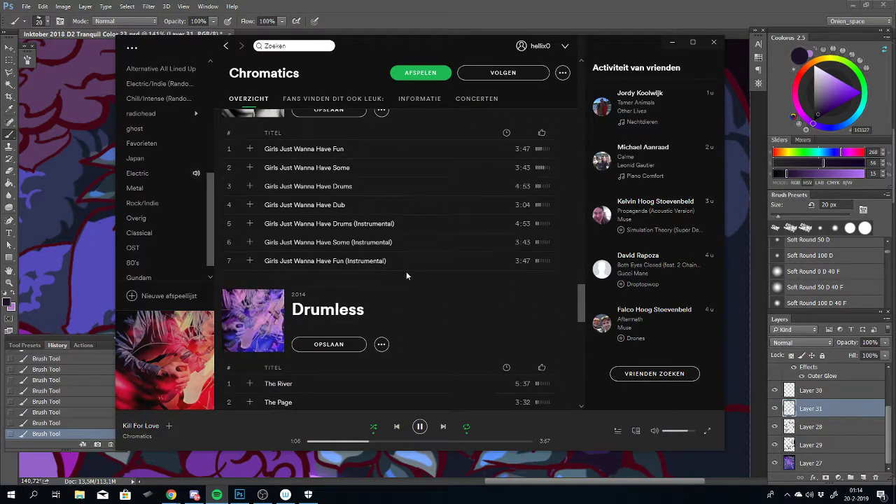
{"action": "scroll", "coordinate": [406, 270], "scroll_direction": "down", "scroll_amount": 2}
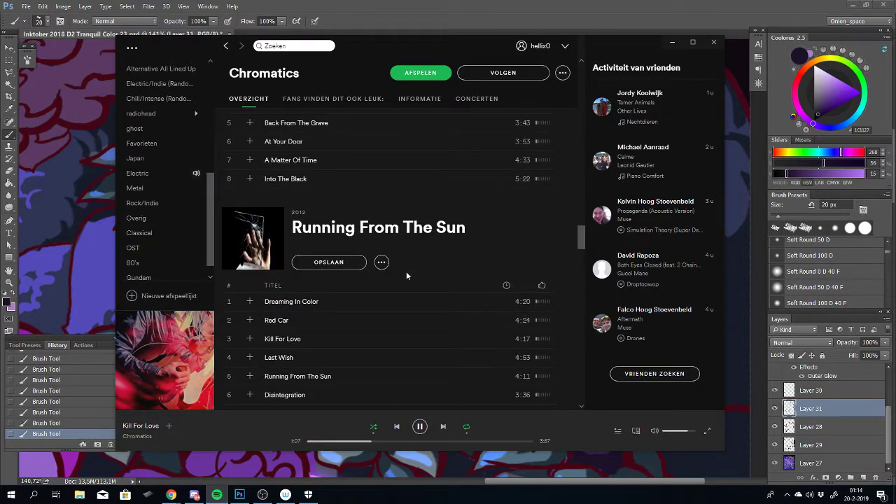
{"action": "scroll", "coordinate": [406, 271], "scroll_direction": "down", "scroll_amount": 1}
{"action": "scroll", "coordinate": [406, 271], "scroll_direction": "down", "scroll_amount": 3}
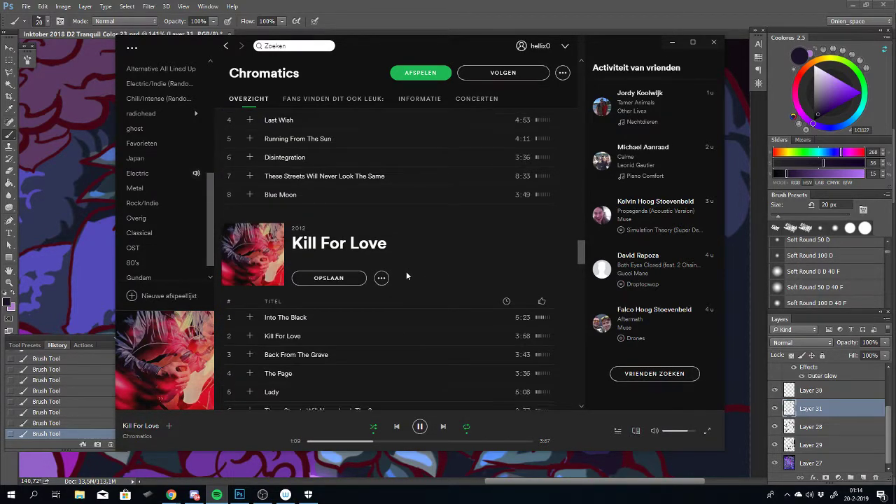
Apply a track option to Blue Moon and These Streets Will Never Look The Same on the Running From The Sun album
{"action": "scroll", "coordinate": [406, 271], "scroll_direction": "up", "scroll_amount": 1}
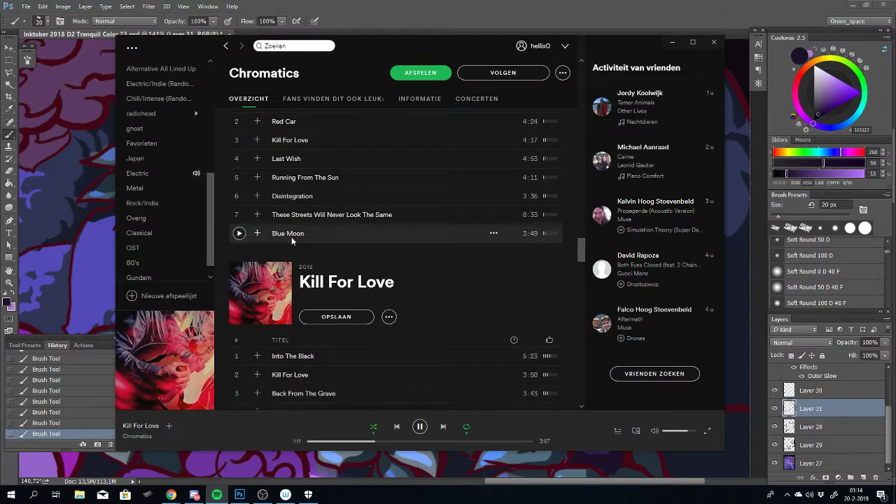
{"action": "right_click", "coordinate": [293, 236]}
{"action": "left_click", "coordinate": [380, 284]}
{"action": "scroll", "coordinate": [380, 286], "scroll_direction": "down", "scroll_amount": 4}
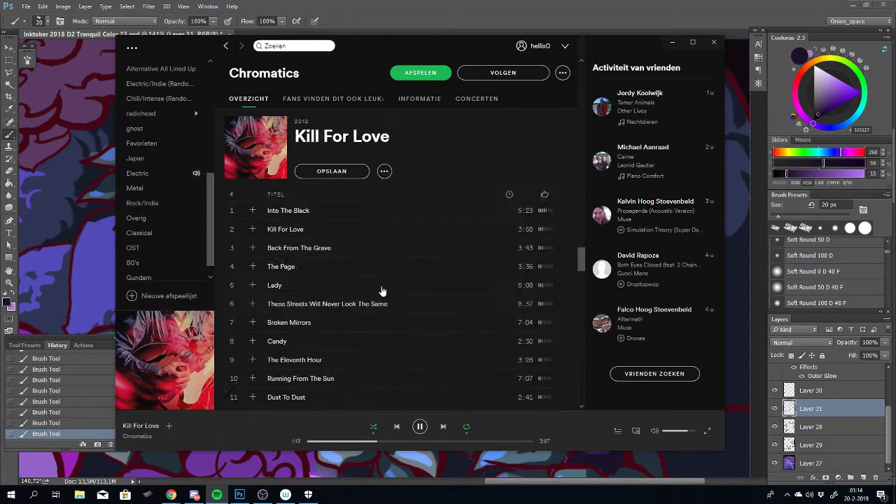
{"action": "scroll", "coordinate": [380, 286], "scroll_direction": "up", "scroll_amount": 3}
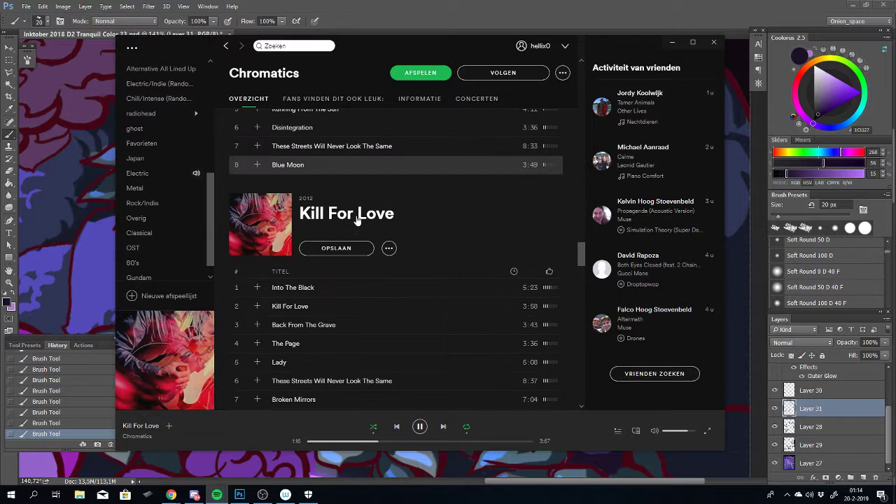
{"action": "right_click", "coordinate": [327, 149]}
{"action": "left_click", "coordinate": [397, 288]}
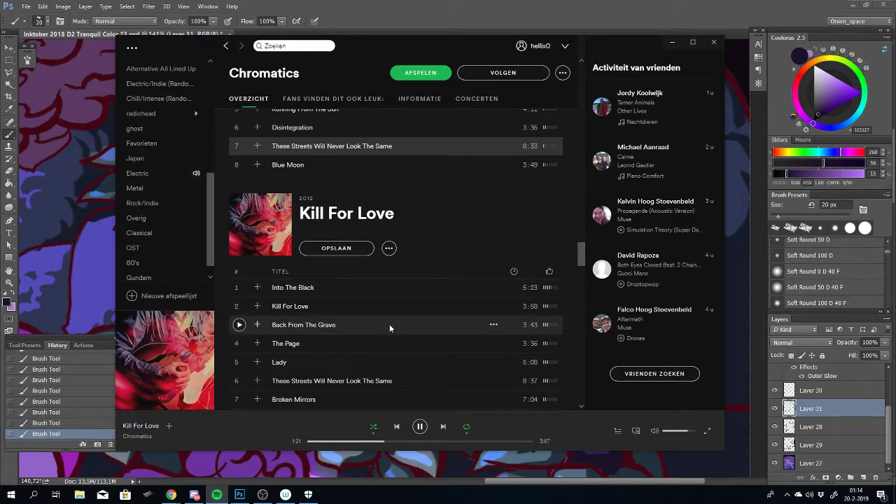
Browse the older Chromatics albums and apply a track option to Dagger Moon on In The City
{"action": "scroll", "coordinate": [389, 324], "scroll_direction": "down", "scroll_amount": 3}
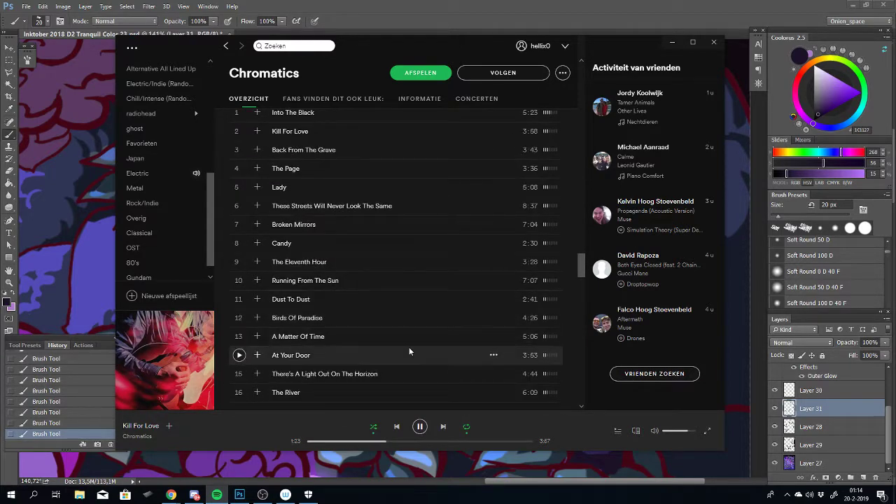
{"action": "scroll", "coordinate": [409, 350], "scroll_direction": "down", "scroll_amount": 3}
{"action": "scroll", "coordinate": [408, 346], "scroll_direction": "down", "scroll_amount": 3}
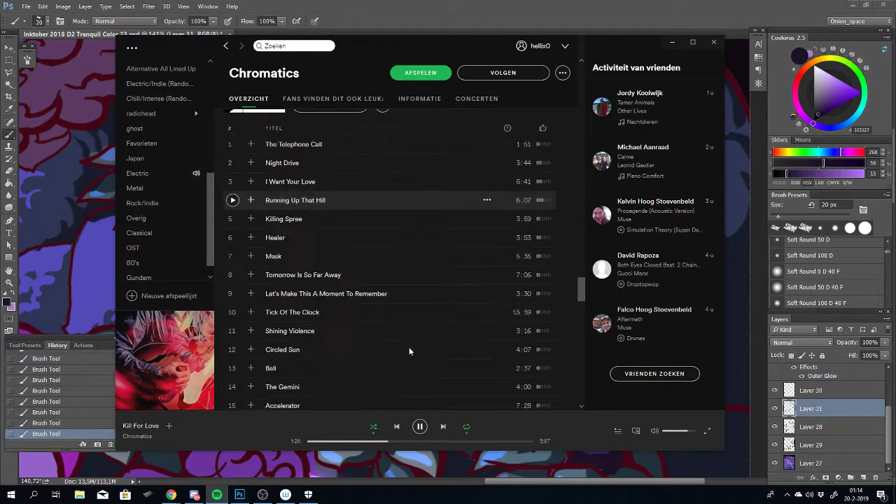
{"action": "scroll", "coordinate": [359, 348], "scroll_direction": "down", "scroll_amount": 1}
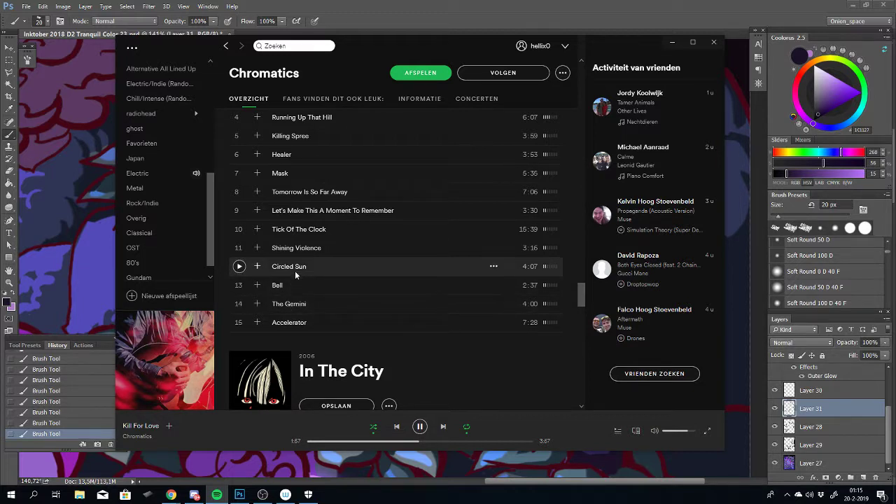
{"action": "scroll", "coordinate": [313, 234], "scroll_direction": "up", "scroll_amount": 2}
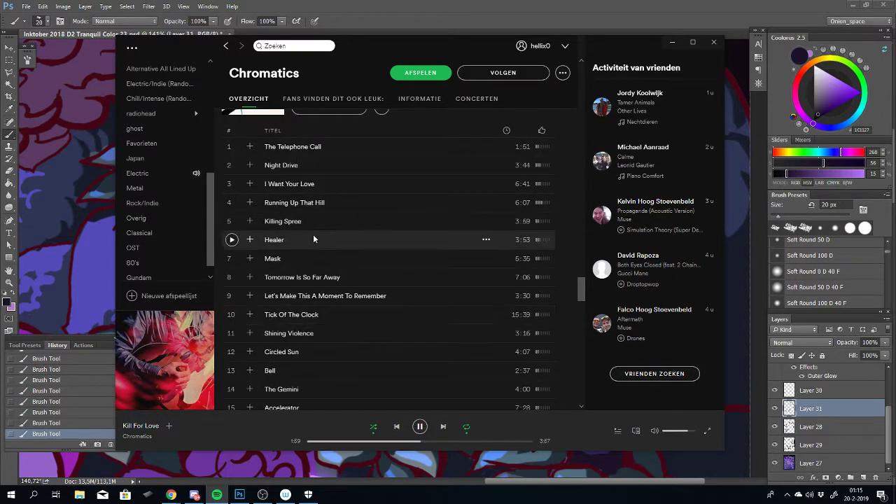
{"action": "scroll", "coordinate": [312, 234], "scroll_direction": "down", "scroll_amount": 4}
{"action": "scroll", "coordinate": [312, 239], "scroll_direction": "down", "scroll_amount": 4}
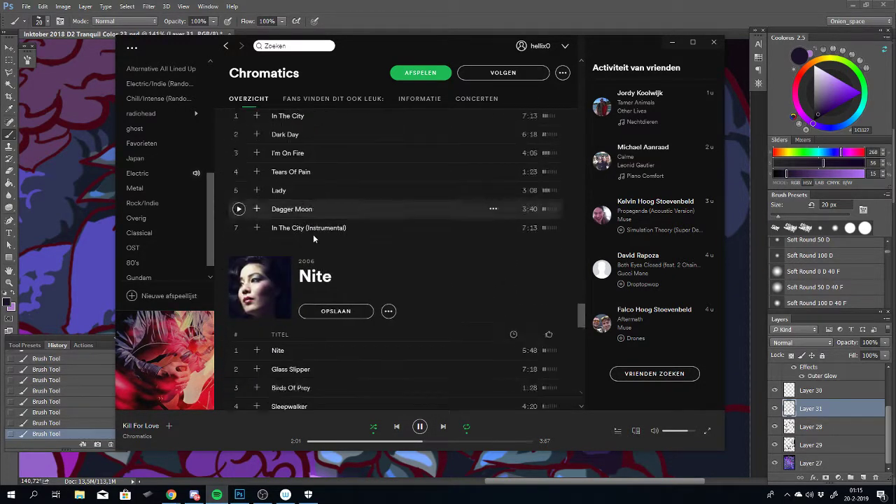
{"action": "scroll", "coordinate": [313, 238], "scroll_direction": "up", "scroll_amount": 3}
{"action": "scroll", "coordinate": [313, 239], "scroll_direction": "down", "scroll_amount": 1}
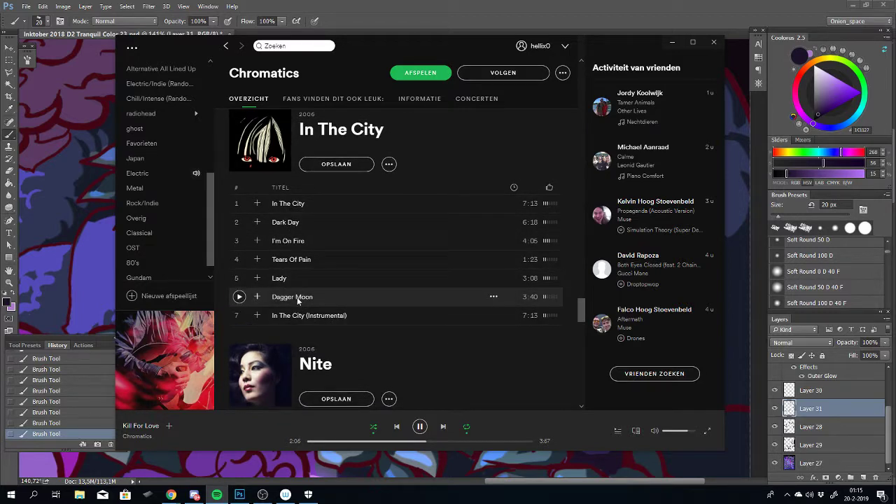
{"action": "right_click", "coordinate": [296, 297]}
{"action": "left_click", "coordinate": [318, 310]}
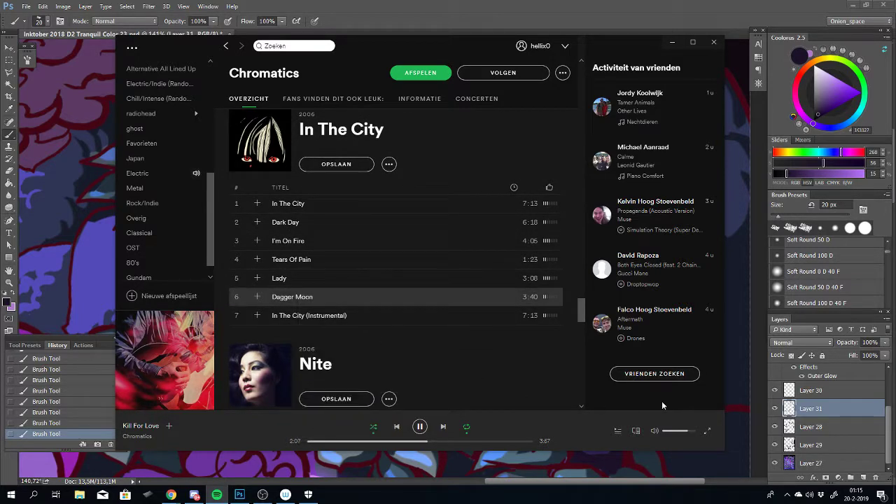
Switch back to Photoshop and compare the arched mushroom's gill shading without and with the latest brush strokes
{"action": "left_click", "coordinate": [731, 362]}
{"action": "mouse_move", "coordinate": [390, 345]}
{"action": "left_mouse_down"}
{"action": "mouse_move", "coordinate": [371, 321]}
{"action": "mouse_move", "coordinate": [368, 334]}
{"action": "left_mouse_up"}
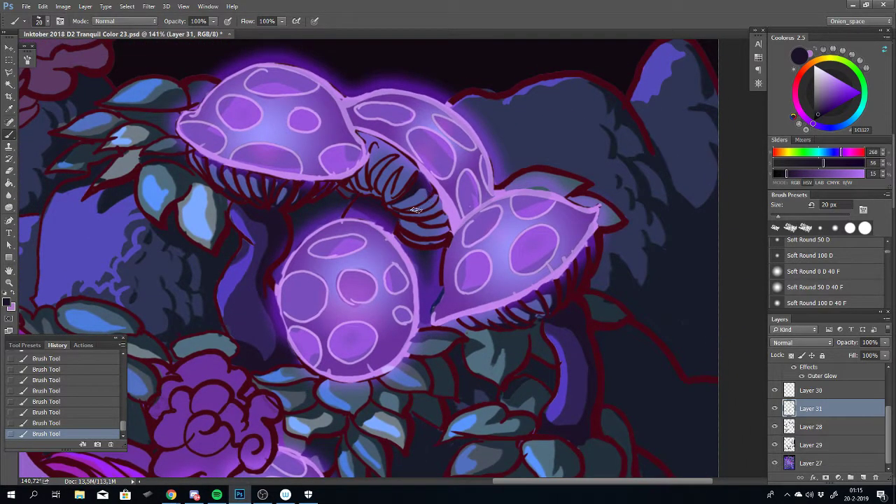
{"action": "key", "text": "ctrl+alt+z"}
{"action": "key", "text": "ctrl+alt+z"}
{"action": "key", "text": "ctrl+alt+z"}
{"action": "key", "text": "ctrl+alt+z"}
{"action": "key", "text": "ctrl+alt+z"}
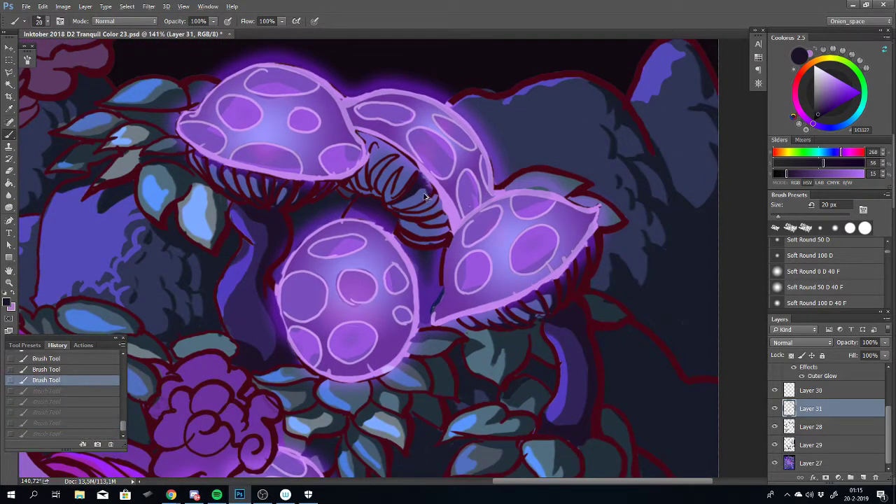
{"action": "key", "text": "ctrl+alt+z"}
{"action": "key", "text": "ctrl+alt+z"}
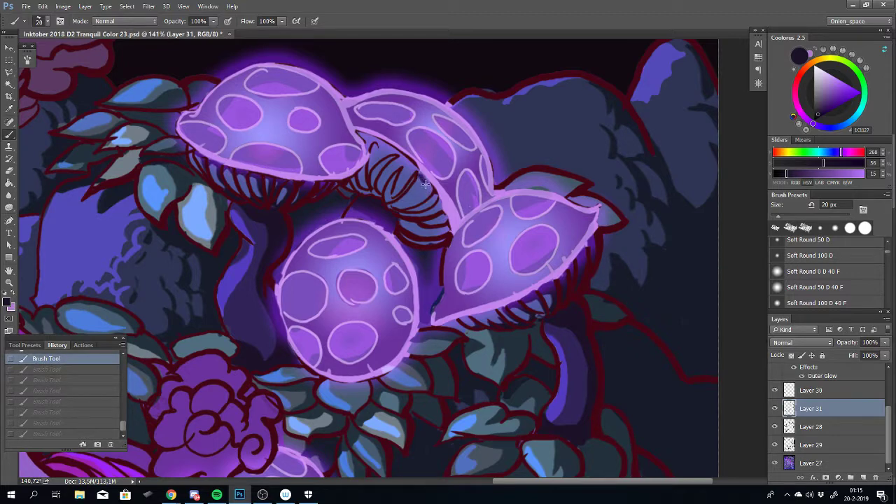
{"action": "key", "text": "ctrl+shift+z"}
{"action": "key", "text": "ctrl+shift+z"}
{"action": "key", "text": "ctrl+shift+z"}
{"action": "key", "text": "ctrl+shift+z"}
{"action": "key", "text": "ctrl+shift+z"}
{"action": "key", "text": "ctrl+shift+z"}
{"action": "key", "text": "ctrl+shift+z"}
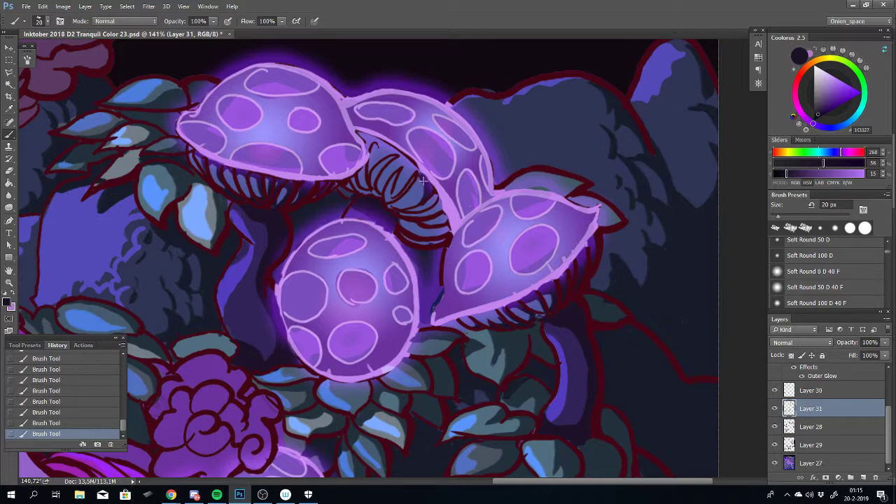
Brush dark shadows between the gills of the arched middle mushroom on Layer 31, undoing stray strokes
{"action": "left_click_drag", "start_coordinate": [415, 177], "coordinate": [424, 190]}
{"action": "left_click_drag", "start_coordinate": [393, 207], "coordinate": [429, 194]}
{"action": "key", "text": "ctrl+z"}
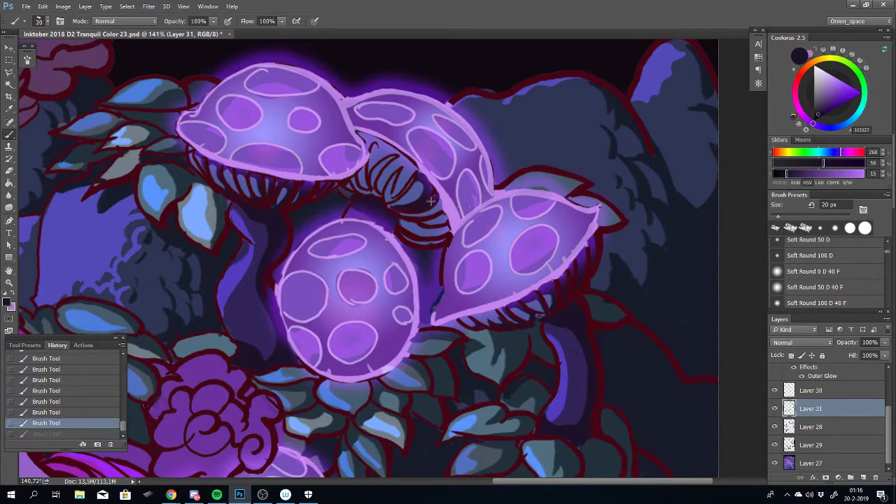
{"action": "left_click_drag", "start_coordinate": [424, 206], "coordinate": [440, 213]}
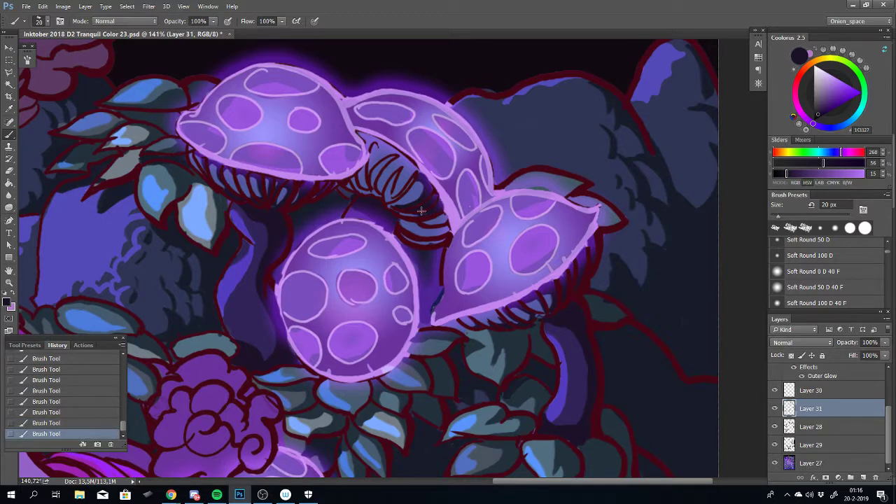
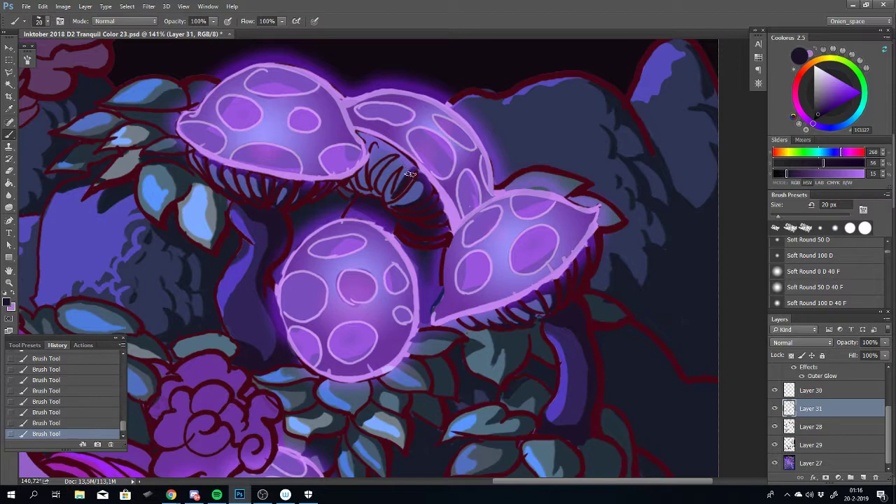
{"action": "key", "text": "ctrl+z"}
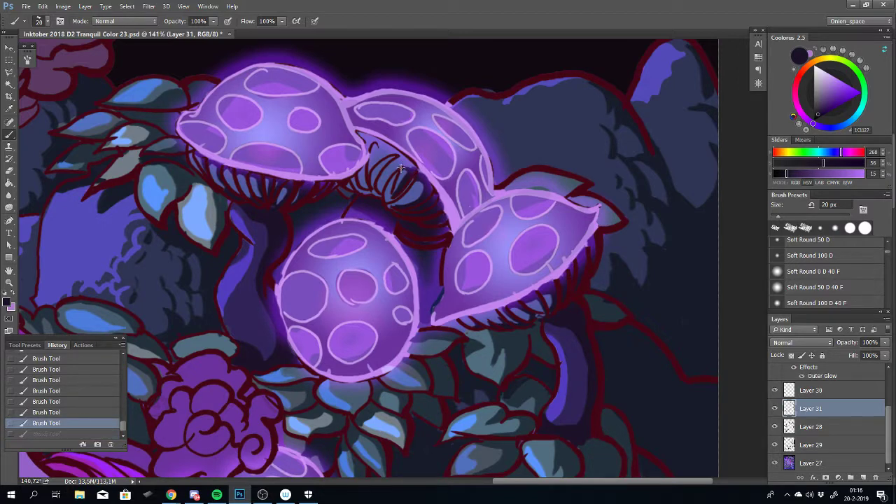
{"action": "left_click_drag", "start_coordinate": [396, 160], "coordinate": [389, 155]}
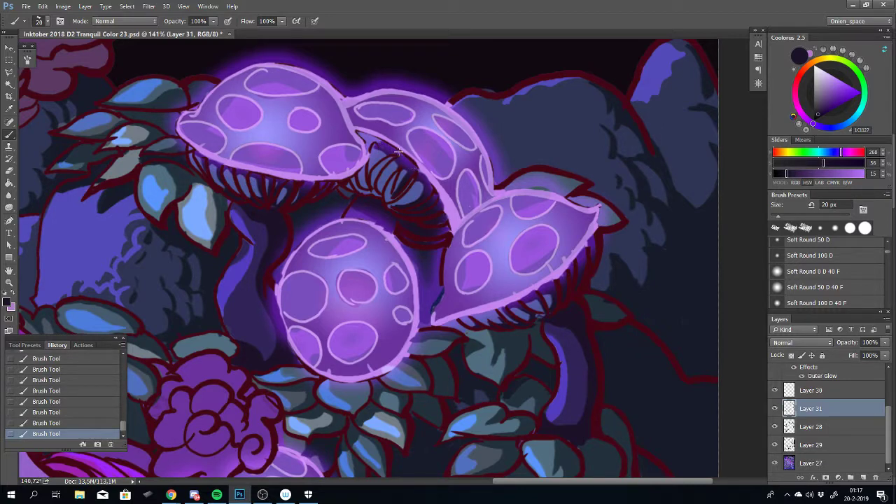
Compare the arched mushroom's gills without and with the latest shadow strokes, and undo the last stroke
{"action": "key", "text": "ctrl+alt+z"}
{"action": "key", "text": "ctrl+alt+z"}
{"action": "key", "text": "ctrl+shift+z"}
{"action": "key", "text": "ctrl+shift+z"}
{"action": "key", "text": "ctrl+z"}
Paint more dark strokes along the upper gills of the arched mushroom, undoing and repainting misplaced ones
{"action": "left_click_drag", "start_coordinate": [424, 196], "coordinate": [421, 196]}
{"action": "mouse_move", "coordinate": [378, 154]}
{"action": "left_mouse_down"}
{"action": "mouse_move", "coordinate": [383, 147]}
{"action": "mouse_move", "coordinate": [376, 159]}
{"action": "left_mouse_up"}
{"action": "key", "text": "ctrl+z"}
{"action": "left_click_drag", "start_coordinate": [376, 162], "coordinate": [373, 180]}
{"action": "key", "text": "ctrl+z"}
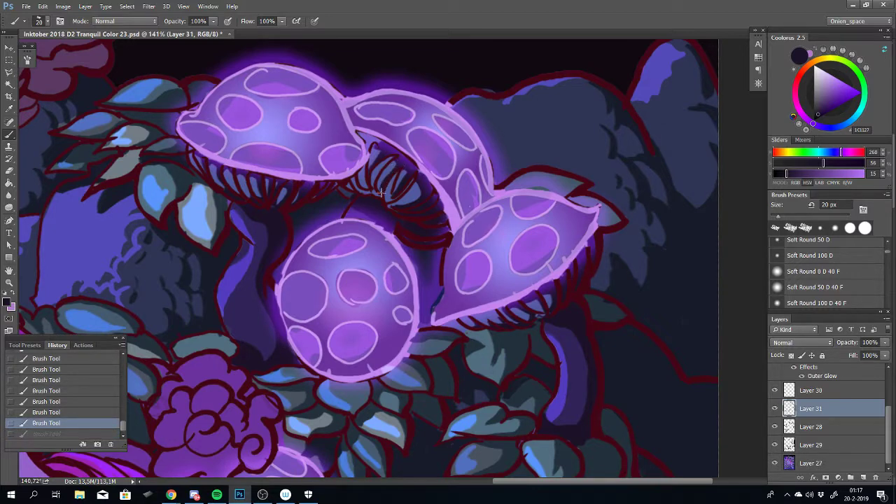
{"action": "left_click_drag", "start_coordinate": [381, 193], "coordinate": [392, 175]}
{"action": "key", "text": "ctrl+z"}
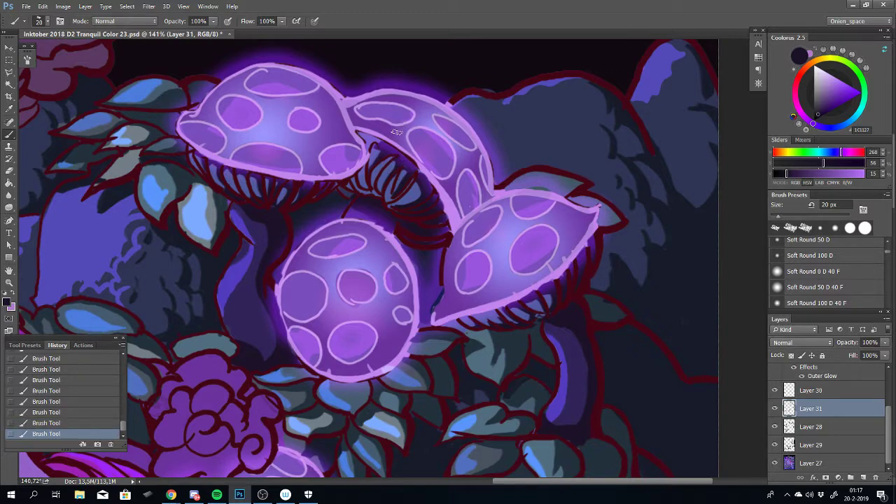
{"action": "key", "text": "ctrl+z"}
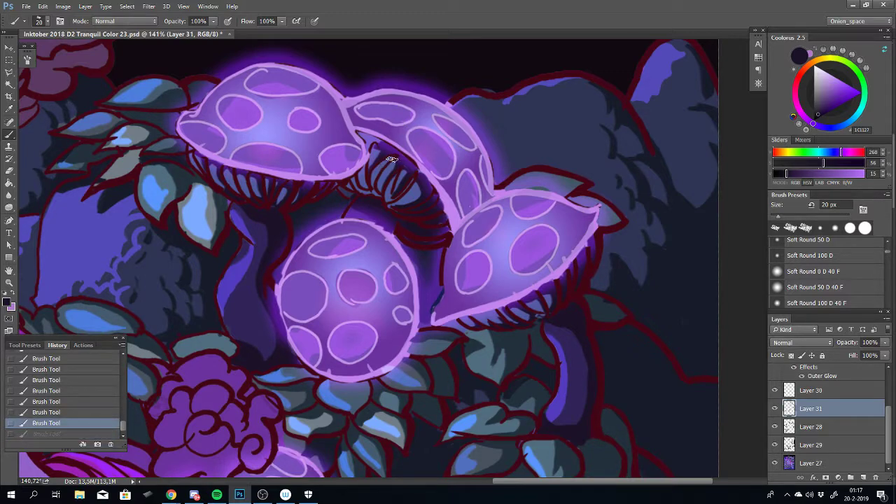
{"action": "left_click_drag", "start_coordinate": [378, 178], "coordinate": [375, 187]}
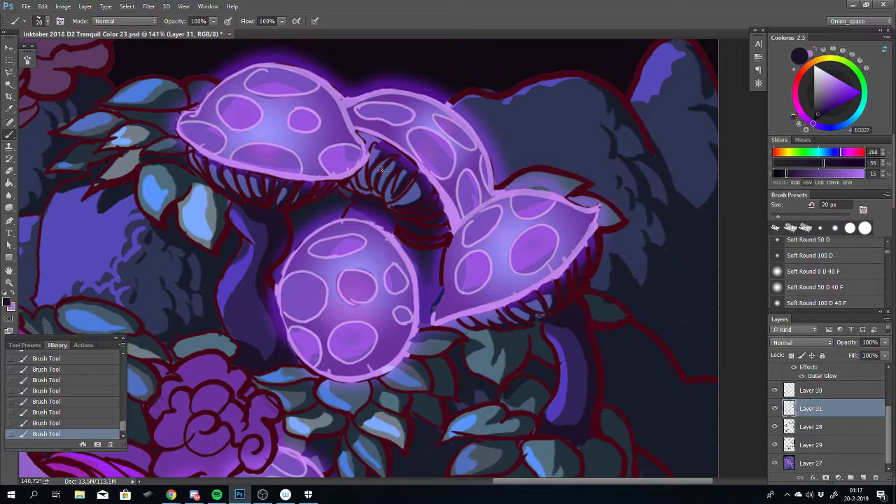
Check the gill shading against its earlier state and darken the uppermost gills beneath the arched mushroom's cap
{"action": "key", "text": "ctrl+alt+z"}
{"action": "key", "text": "ctrl+alt+z"}
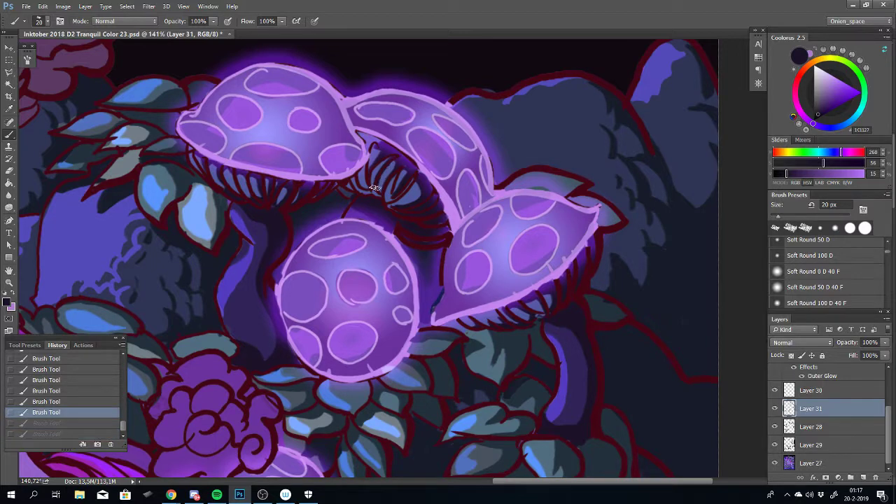
{"action": "key", "text": "ctrl+shift+z"}
{"action": "key", "text": "ctrl+shift+z"}
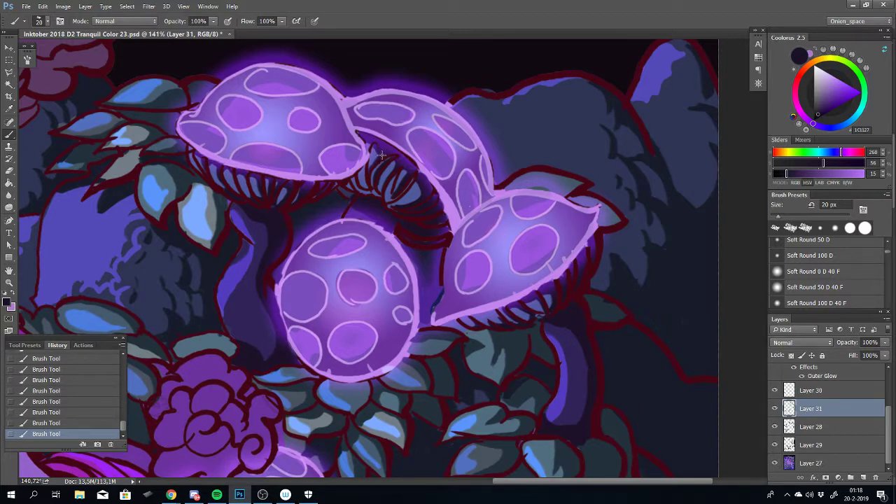
{"action": "left_click_drag", "start_coordinate": [381, 148], "coordinate": [373, 142]}
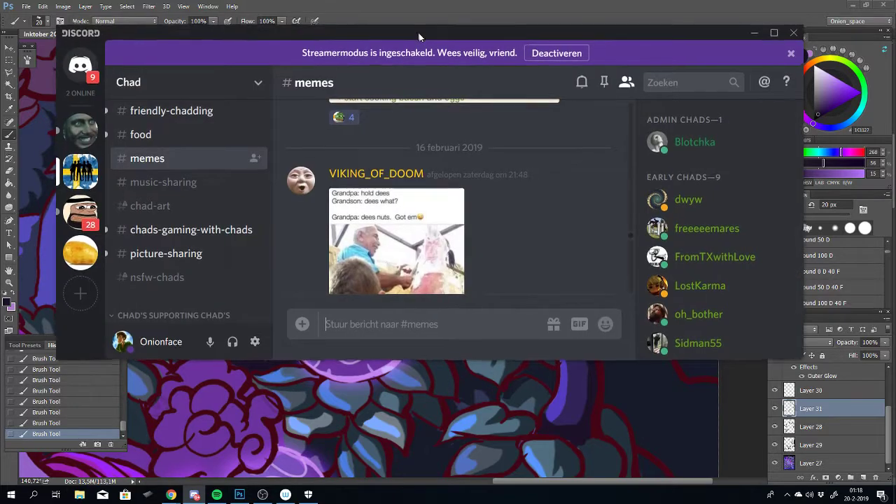
Browse back through the posts in Discord's memes channel to those from 13 February 2019
{"action": "left_click_drag", "start_coordinate": [417, 36], "coordinate": [448, 64]}
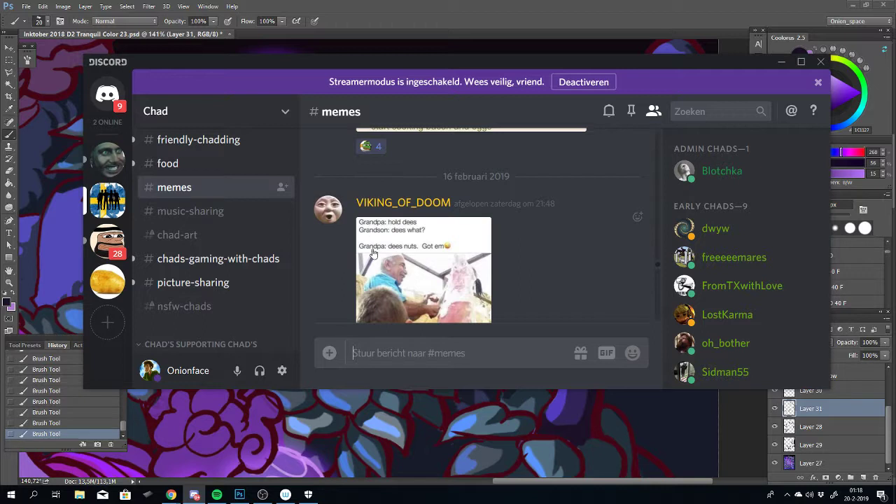
{"action": "scroll", "coordinate": [343, 264], "scroll_direction": "down", "scroll_amount": 2}
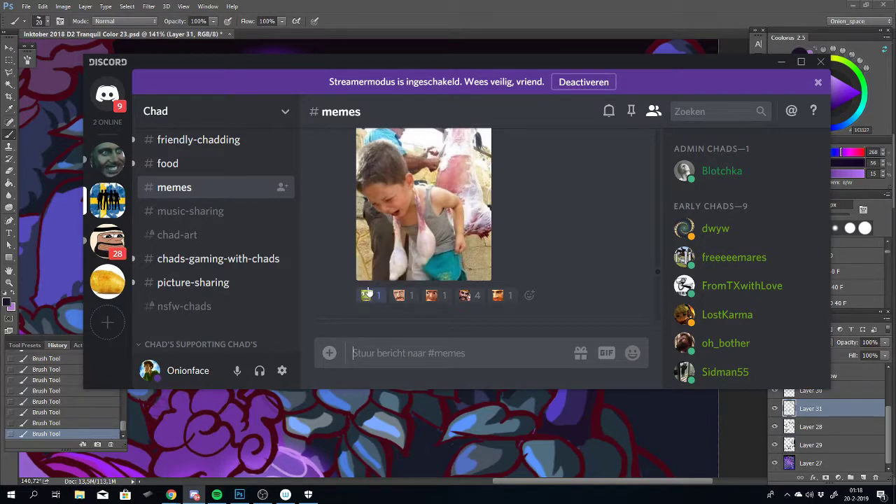
{"action": "scroll", "coordinate": [333, 174], "scroll_direction": "down", "scroll_amount": 3}
{"action": "scroll", "coordinate": [334, 178], "scroll_direction": "up", "scroll_amount": 5}
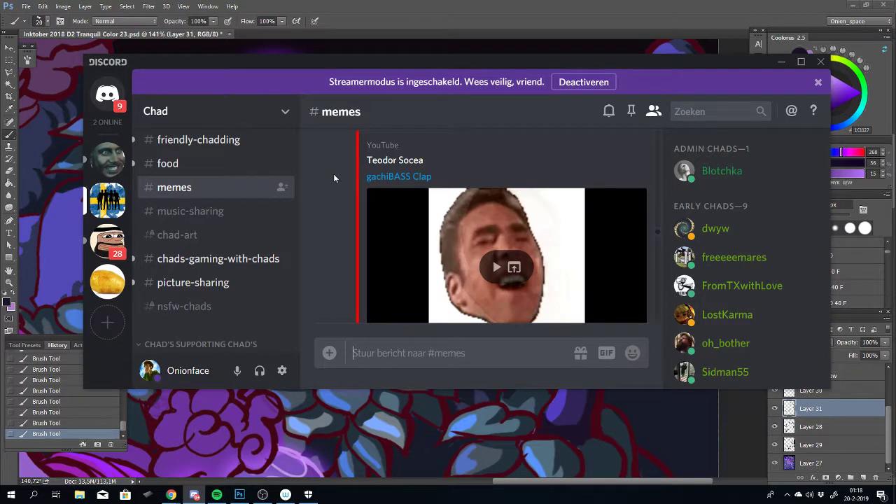
{"action": "scroll", "coordinate": [333, 173], "scroll_direction": "up", "scroll_amount": 6}
{"action": "scroll", "coordinate": [334, 175], "scroll_direction": "up", "scroll_amount": 10}
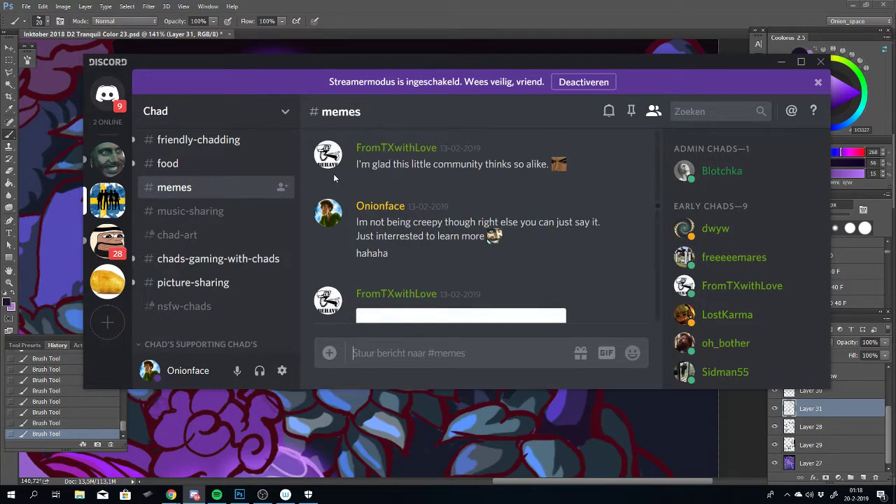
{"action": "scroll", "coordinate": [335, 179], "scroll_direction": "up", "scroll_amount": 10}
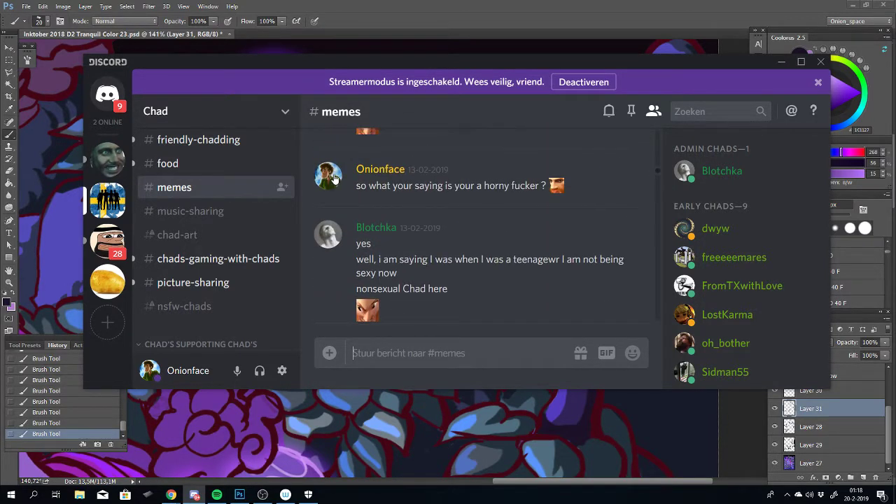
{"action": "scroll", "coordinate": [333, 177], "scroll_direction": "up", "scroll_amount": 10}
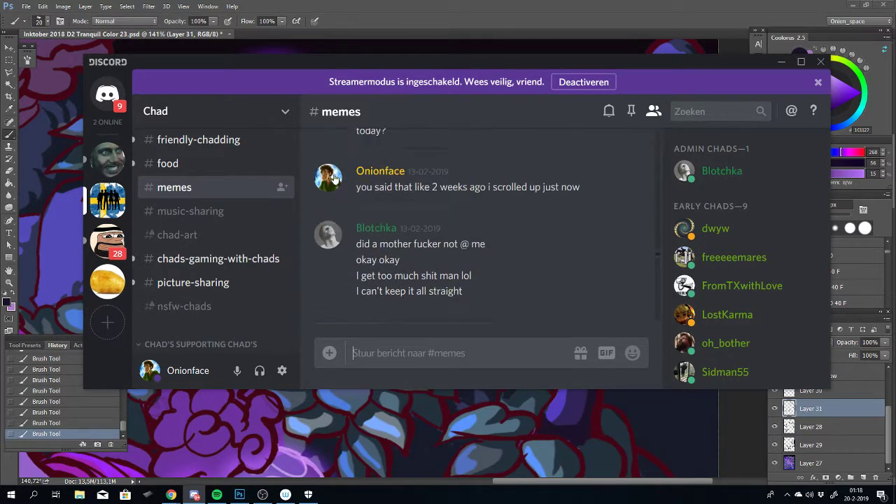
Read the image post about Germany, Japan and Pearl Harbor in the memes channel
{"action": "scroll", "coordinate": [334, 176], "scroll_direction": "down", "scroll_amount": 2}
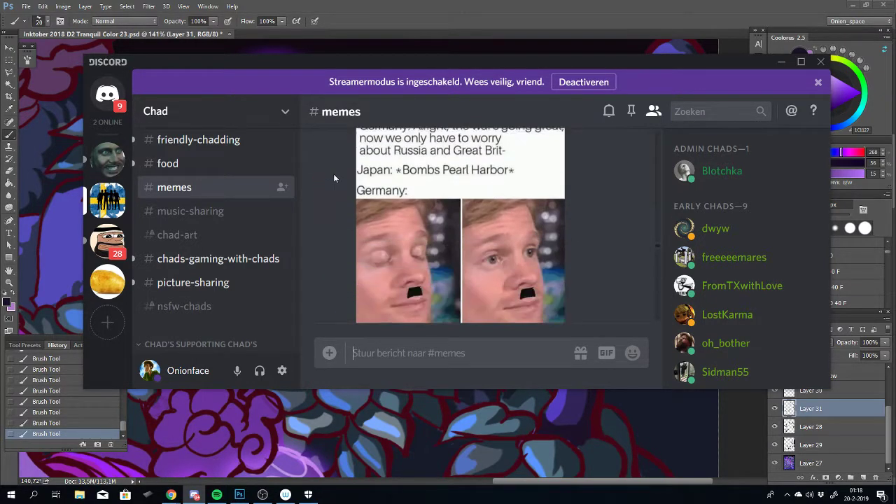
{"action": "scroll", "coordinate": [334, 176], "scroll_direction": "up", "scroll_amount": 2}
{"action": "scroll", "coordinate": [460, 242], "scroll_direction": "down", "scroll_amount": 1}
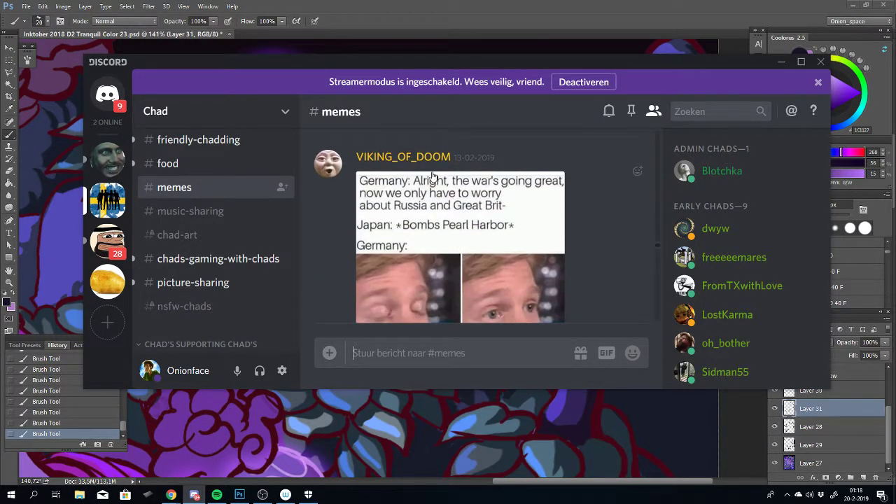
{"action": "scroll", "coordinate": [434, 201], "scroll_direction": "down", "scroll_amount": 1}
{"action": "scroll", "coordinate": [434, 203], "scroll_direction": "up", "scroll_amount": 2}
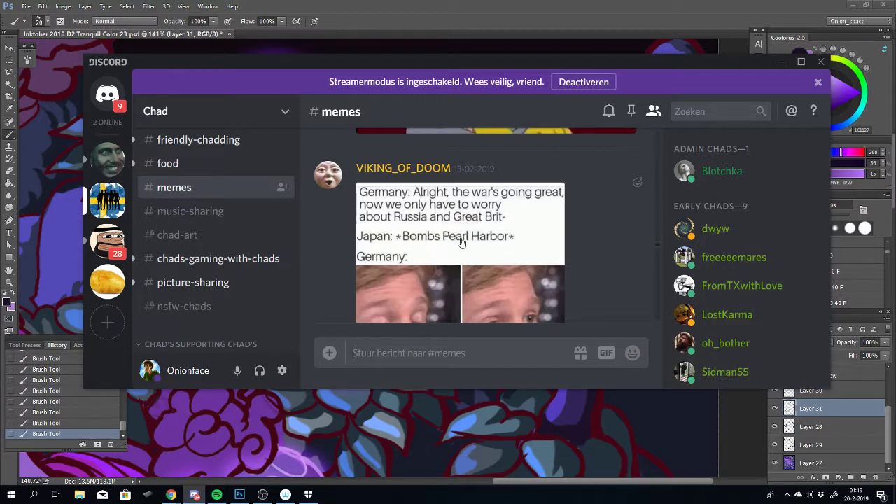
{"action": "scroll", "coordinate": [412, 260], "scroll_direction": "down", "scroll_amount": 3}
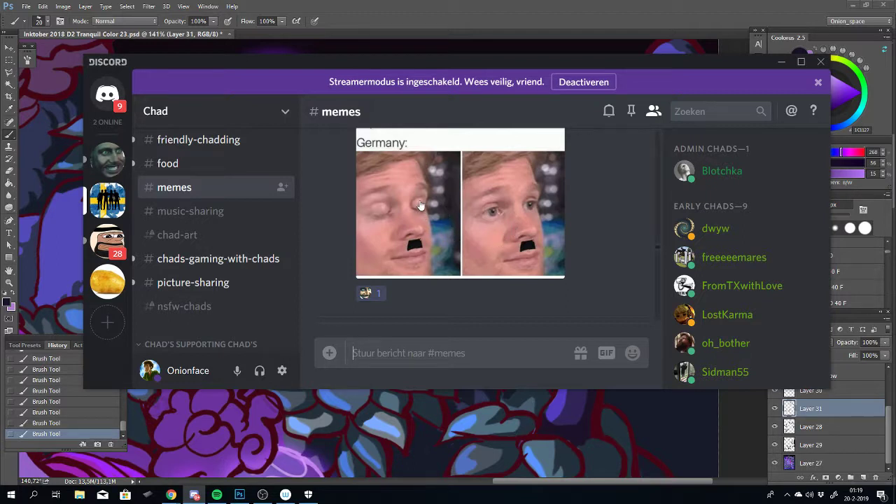
{"action": "mouse_move", "coordinate": [364, 296]}
{"action": "scroll", "coordinate": [417, 210], "scroll_direction": "up", "scroll_amount": 3}
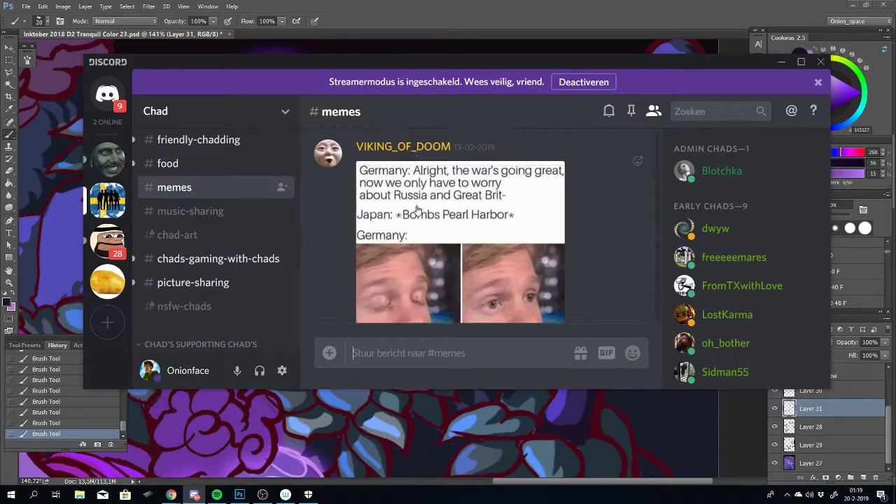
{"action": "scroll", "coordinate": [417, 209], "scroll_direction": "down", "scroll_amount": 3}
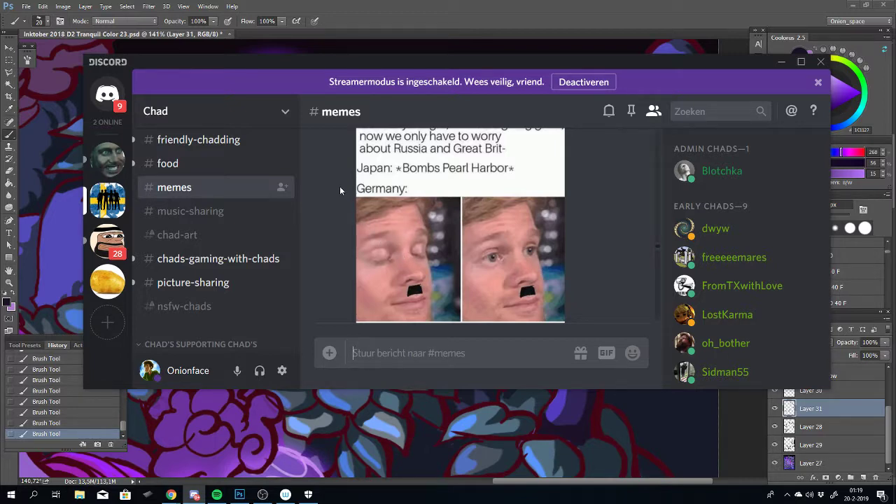
Look through the older posts around 11 and 12 February 2019 in the memes channel
{"action": "scroll", "coordinate": [339, 186], "scroll_direction": "down", "scroll_amount": 3}
{"action": "scroll", "coordinate": [340, 186], "scroll_direction": "up", "scroll_amount": 5}
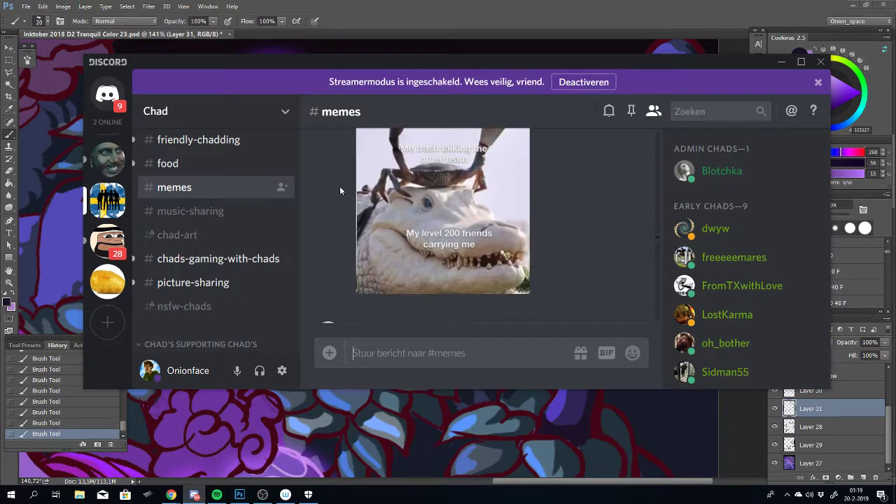
{"action": "scroll", "coordinate": [340, 186], "scroll_direction": "up", "scroll_amount": 5}
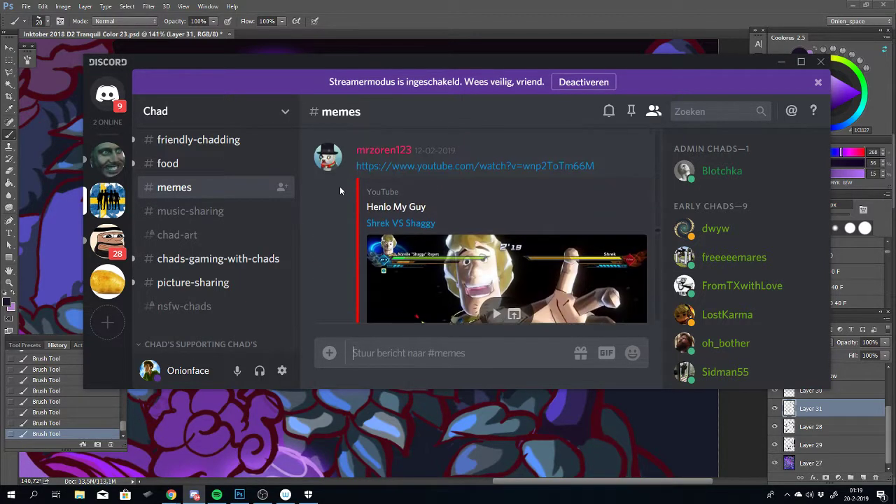
{"action": "scroll", "coordinate": [340, 187], "scroll_direction": "up", "scroll_amount": 4}
{"action": "scroll", "coordinate": [340, 186], "scroll_direction": "down", "scroll_amount": 3}
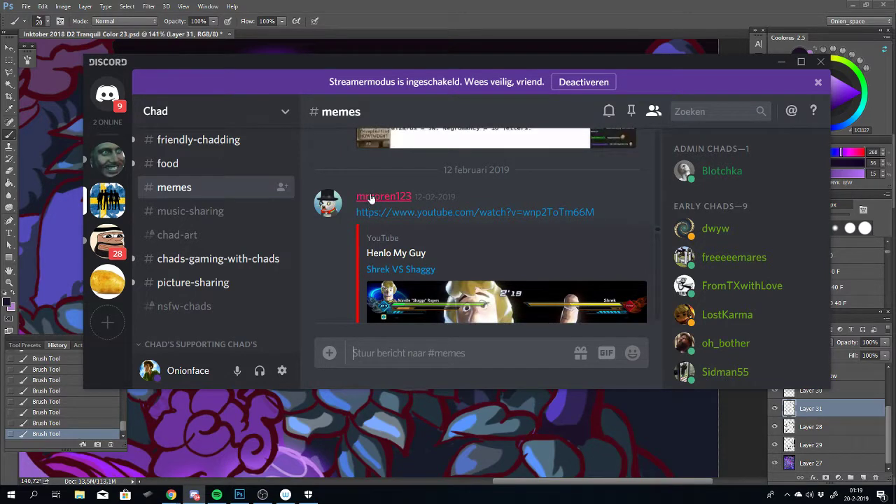
{"action": "scroll", "coordinate": [361, 187], "scroll_direction": "up", "scroll_amount": 4}
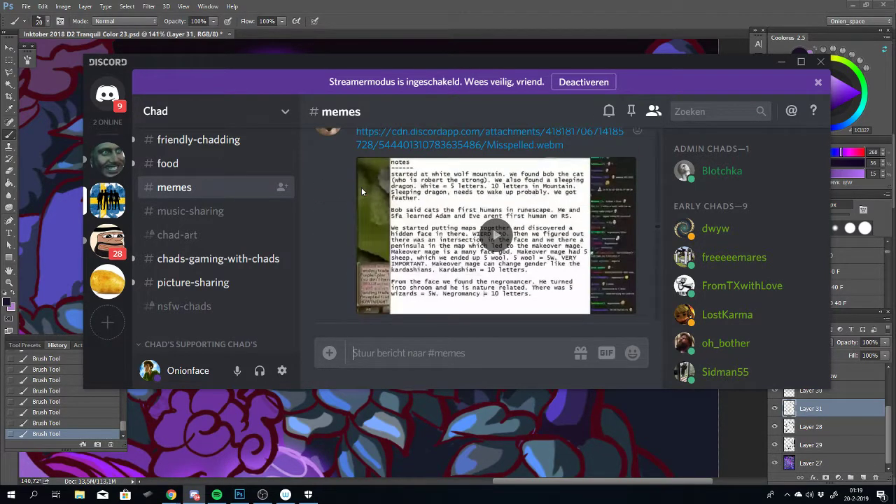
{"action": "scroll", "coordinate": [362, 190], "scroll_direction": "up", "scroll_amount": 1}
{"action": "scroll", "coordinate": [362, 191], "scroll_direction": "up", "scroll_amount": 3}
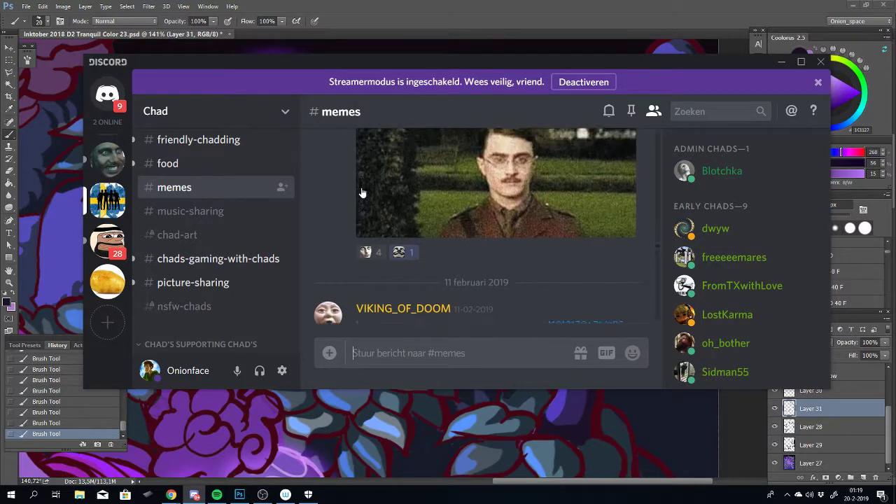
{"action": "scroll", "coordinate": [434, 241], "scroll_direction": "down", "scroll_amount": 3}
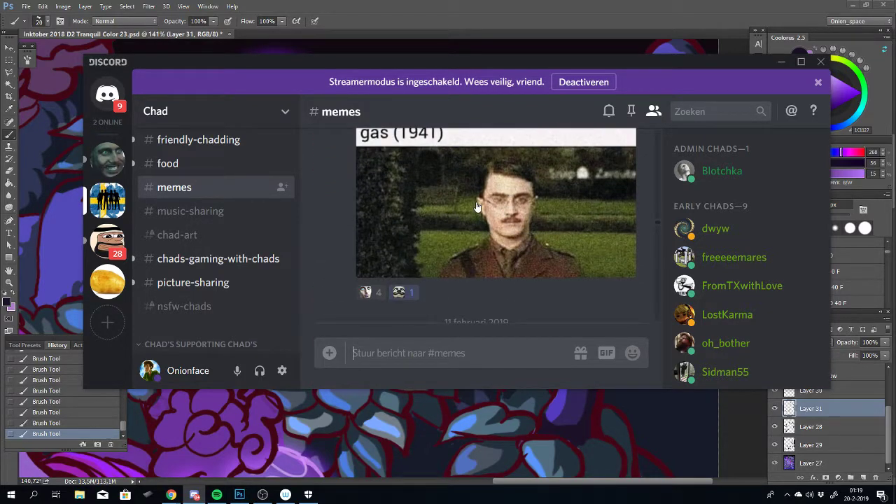
{"action": "scroll", "coordinate": [474, 205], "scroll_direction": "up", "scroll_amount": 5}
Switch from Discord back to the mushroom illustration in Photoshop
{"action": "double_click", "coordinate": [517, 58]}
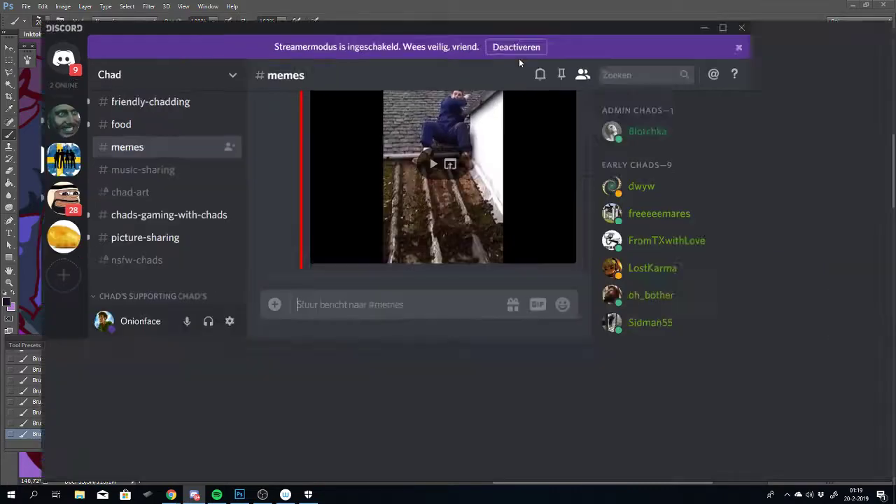
{"action": "left_click_drag", "start_coordinate": [490, 5], "coordinate": [436, 55]}
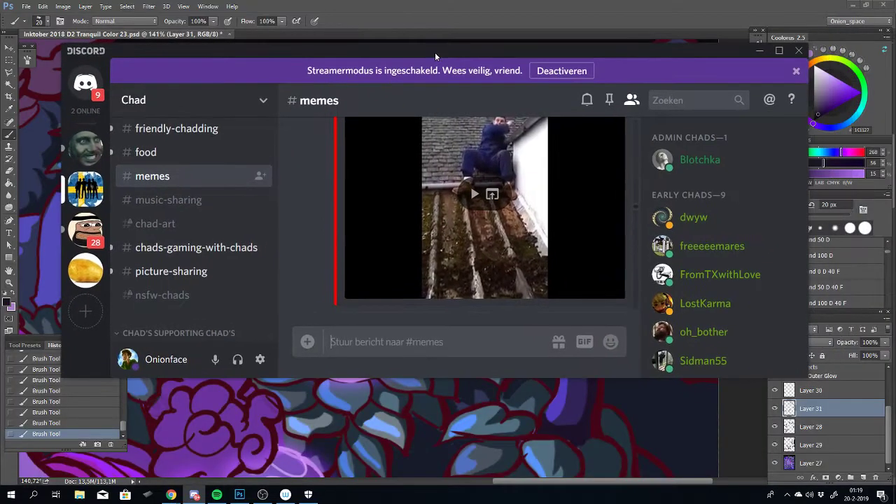
{"action": "key", "text": "alt+Tab"}
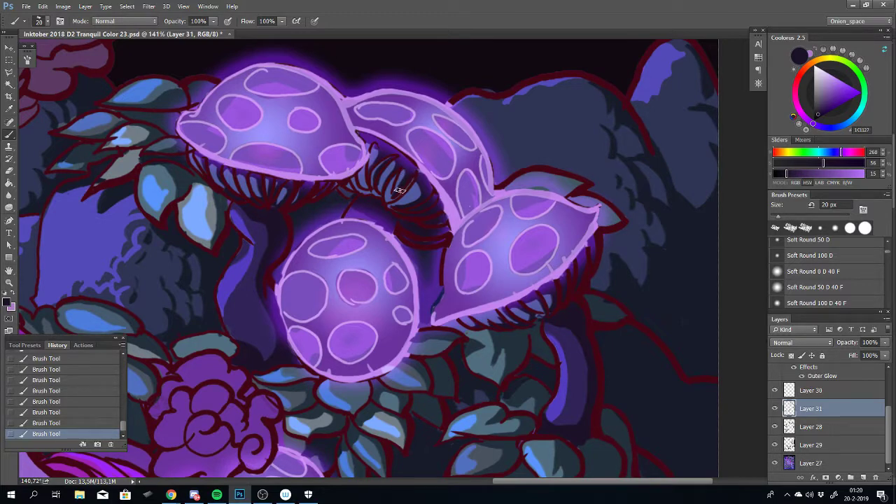
Brush more dark shadows between the gills of the arched mushroom on Layer 31
{"action": "mouse_move", "coordinate": [409, 170]}
{"action": "left_mouse_down"}
{"action": "mouse_move", "coordinate": [408, 178]}
{"action": "mouse_move", "coordinate": [406, 164]}
{"action": "left_mouse_up"}
{"action": "left_click_drag", "start_coordinate": [415, 256], "coordinate": [457, 226]}
{"action": "scroll", "coordinate": [456, 226], "scroll_direction": "down", "scroll_amount": 4}
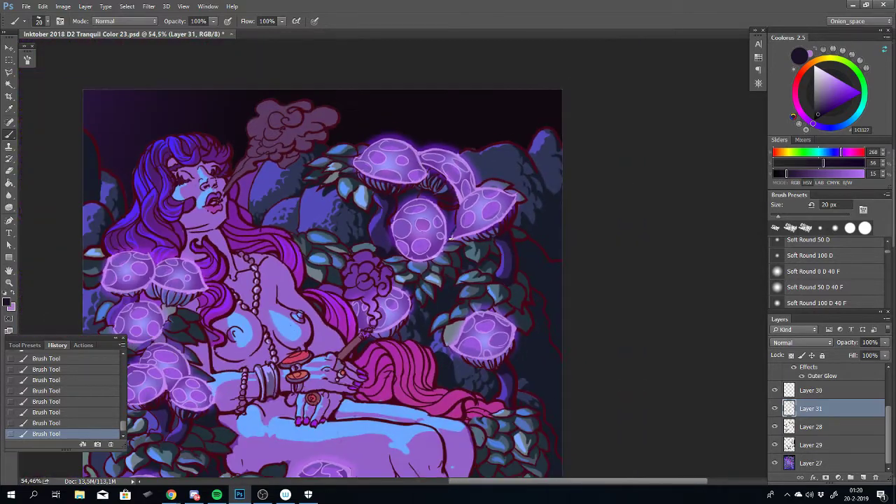
{"action": "scroll", "coordinate": [448, 198], "scroll_direction": "up", "scroll_amount": 5}
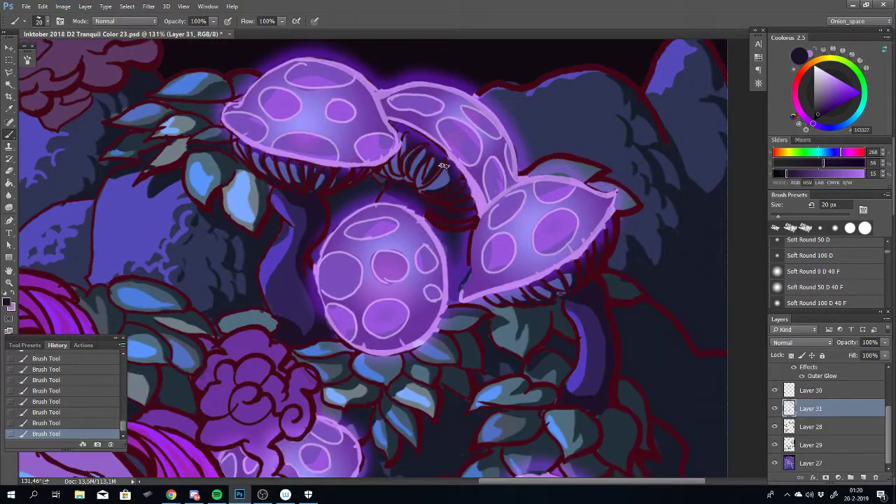
{"action": "mouse_move", "coordinate": [448, 168]}
{"action": "left_mouse_down"}
{"action": "mouse_move", "coordinate": [423, 191]}
{"action": "mouse_move", "coordinate": [440, 189]}
{"action": "mouse_move", "coordinate": [451, 174]}
{"action": "mouse_move", "coordinate": [417, 191]}
{"action": "left_mouse_up"}
Paint dark shadow strokes between the central gills of the mushroom above the pink hair, undoing misplaced ones
{"action": "left_click_drag", "start_coordinate": [409, 350], "coordinate": [241, 4]}
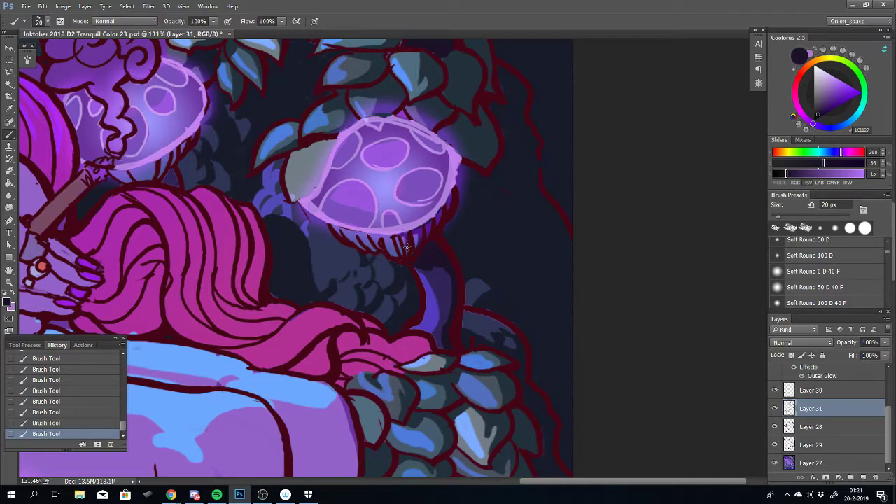
{"action": "key", "text": "ctrl+z"}
{"action": "left_click_drag", "start_coordinate": [410, 248], "coordinate": [403, 240]}
{"action": "key", "text": "ctrl+z"}
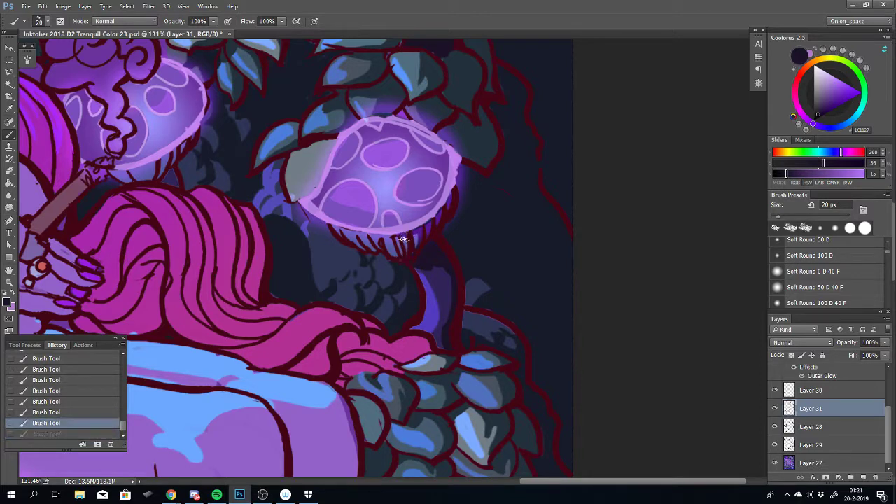
{"action": "left_click_drag", "start_coordinate": [408, 247], "coordinate": [403, 257]}
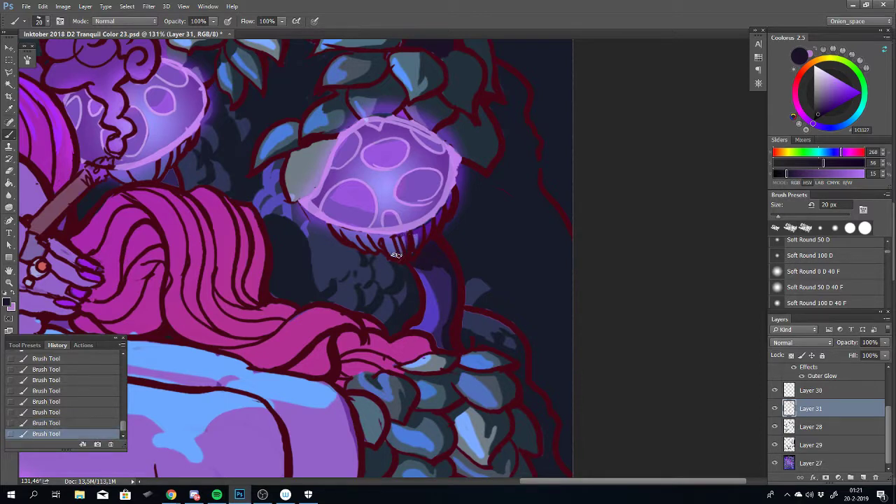
{"action": "key", "text": "ctrl+z"}
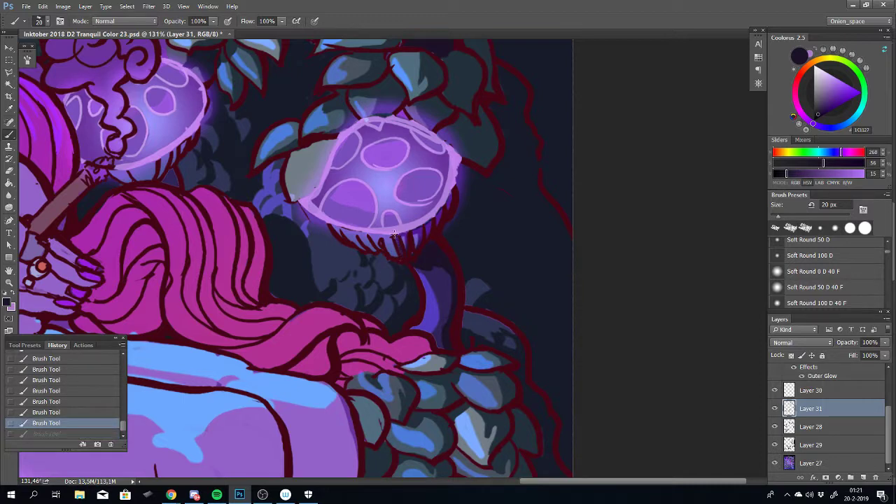
{"action": "left_click_drag", "start_coordinate": [394, 233], "coordinate": [391, 239]}
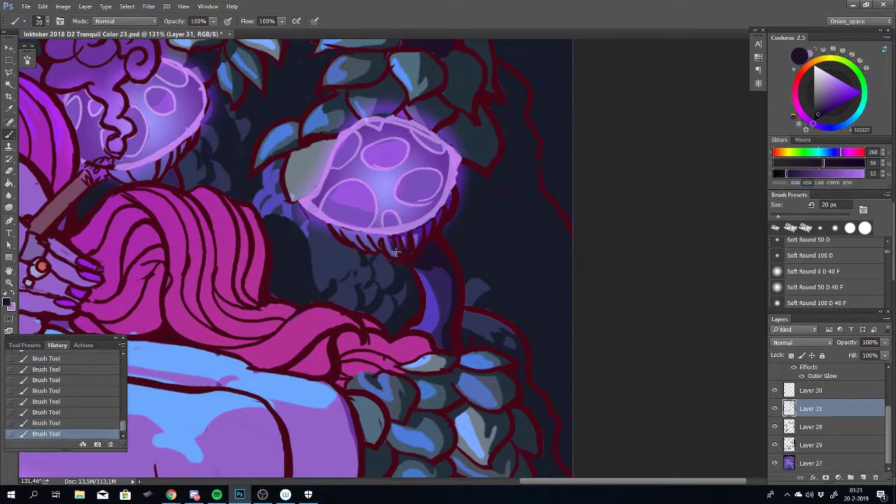
{"action": "key", "text": "ctrl+z"}
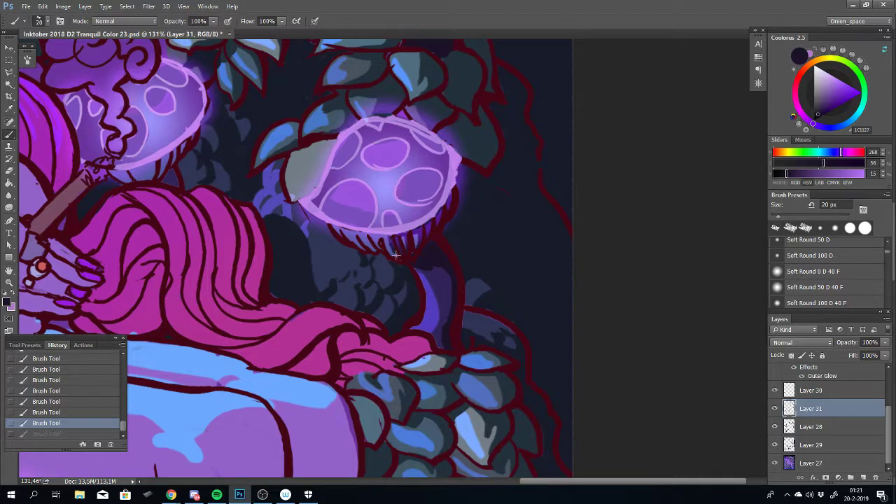
Brush dark shadows into the middle gills of the mushroom above the pink hair, undoing strokes that miss
{"action": "mouse_move", "coordinate": [396, 254]}
{"action": "left_mouse_down"}
{"action": "mouse_move", "coordinate": [389, 239]}
{"action": "mouse_move", "coordinate": [379, 246]}
{"action": "left_mouse_up"}
{"action": "key", "text": "ctrl+z"}
{"action": "key", "text": "ctrl+z"}
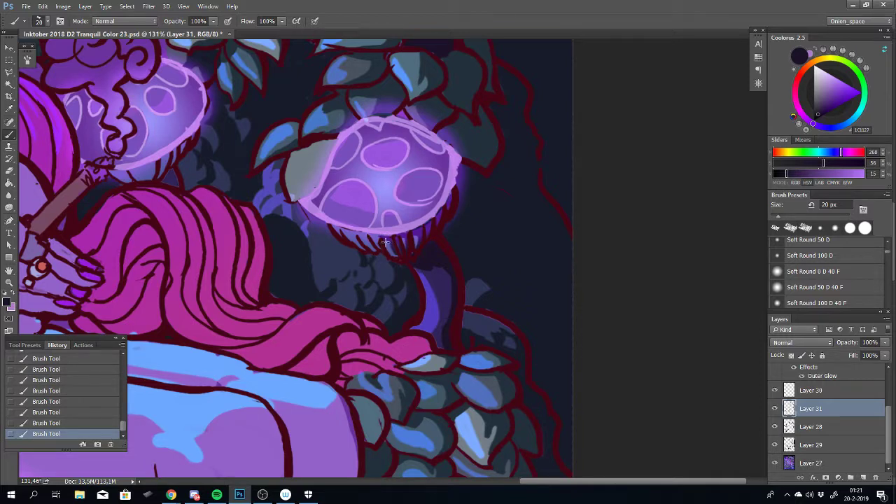
{"action": "key", "text": "ctrl+z"}
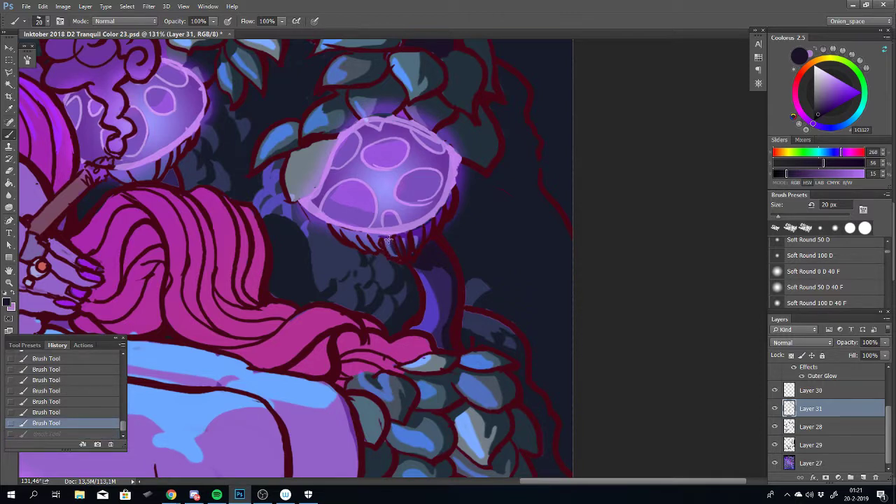
{"action": "left_click_drag", "start_coordinate": [386, 240], "coordinate": [378, 242]}
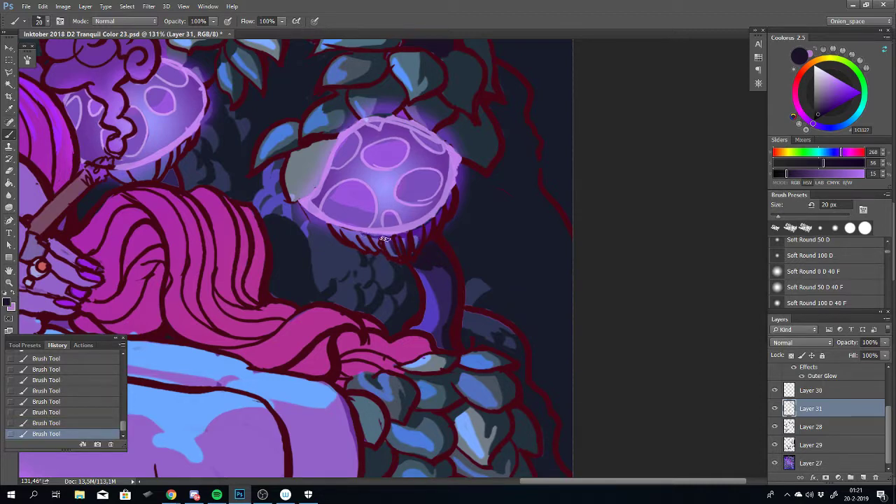
{"action": "key", "text": "ctrl+z"}
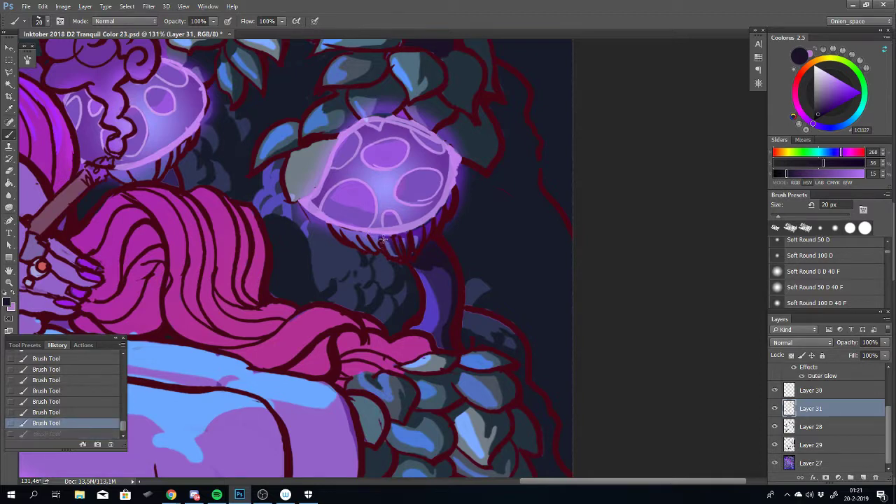
Extend the dark gill shadows along the left underside of the mushroom above the pink hair, retrying misplaced strokes
{"action": "left_click_drag", "start_coordinate": [370, 236], "coordinate": [375, 236]}
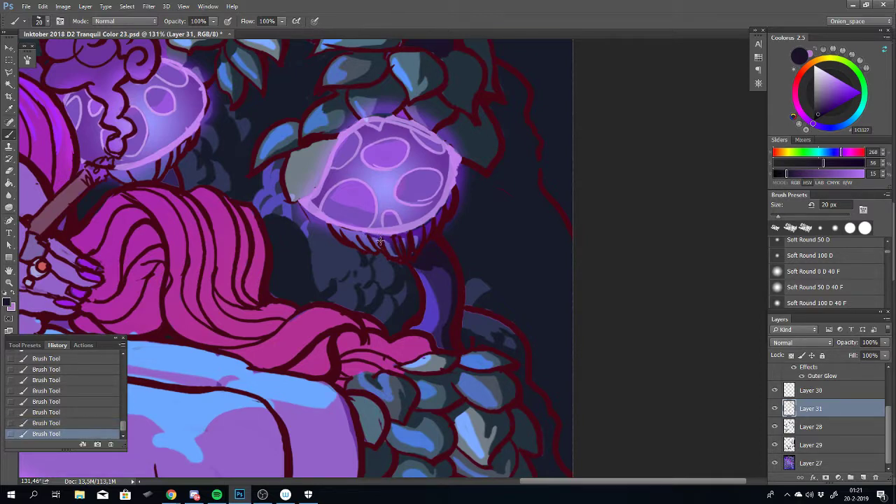
{"action": "key", "text": "ctrl+z"}
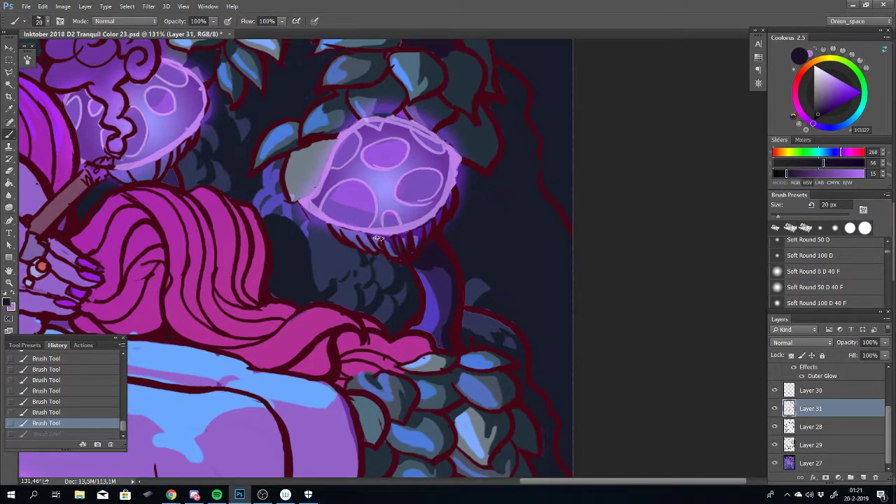
{"action": "left_click", "coordinate": [383, 251]}
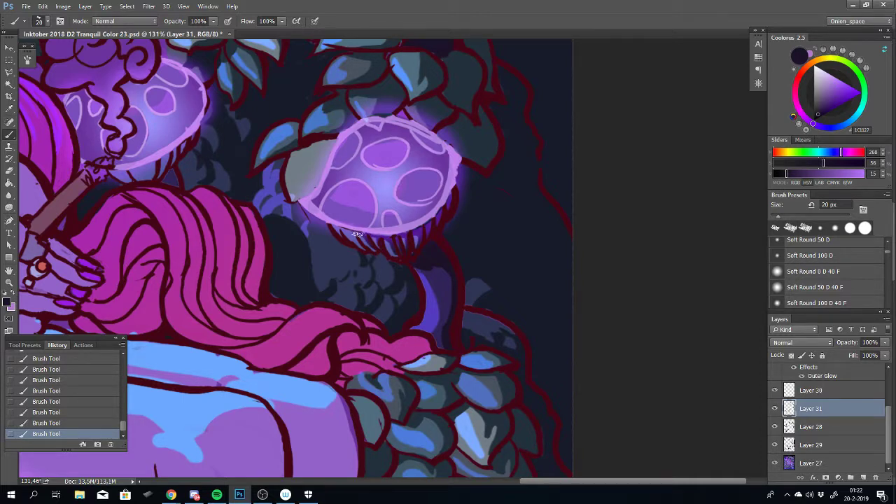
{"action": "key", "text": "ctrl+z"}
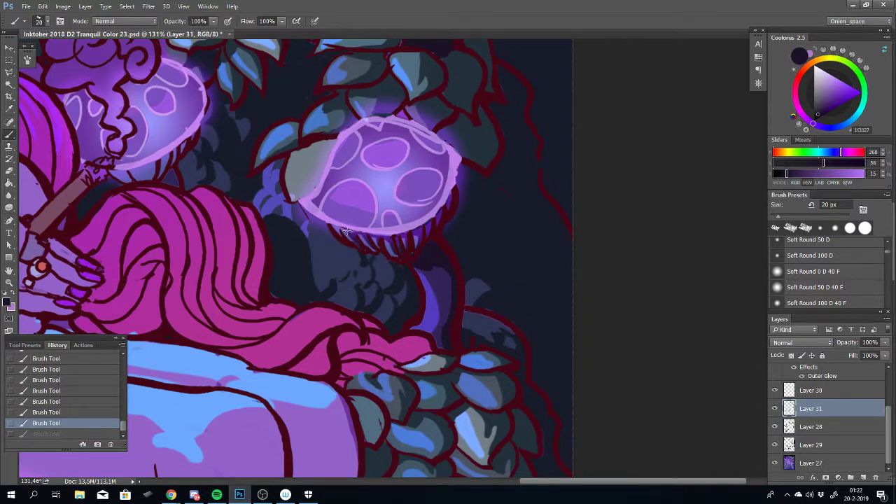
{"action": "left_click", "coordinate": [345, 230]}
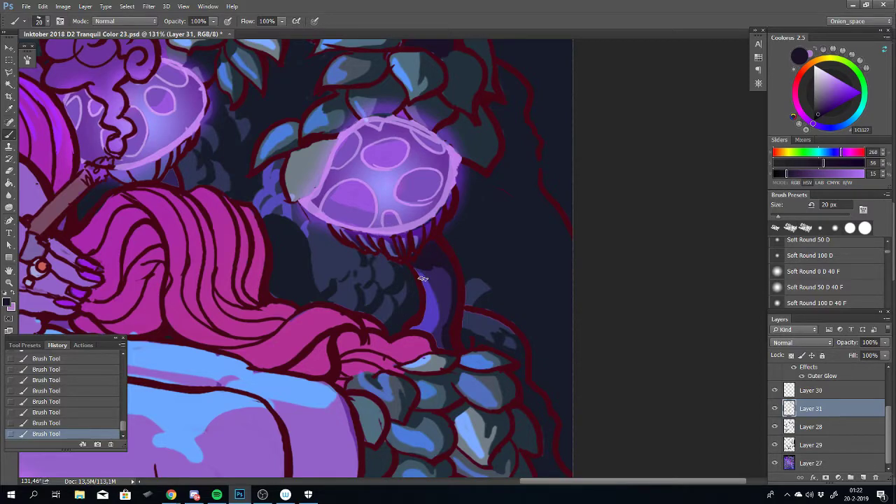
Touch up the gill shadows under the same mushroom at closer view, undoing unwanted strokes and adding a dark dab between the gills
{"action": "scroll", "coordinate": [422, 278], "scroll_direction": "down", "scroll_amount": 6}
{"action": "scroll", "coordinate": [422, 278], "scroll_direction": "up", "scroll_amount": 5}
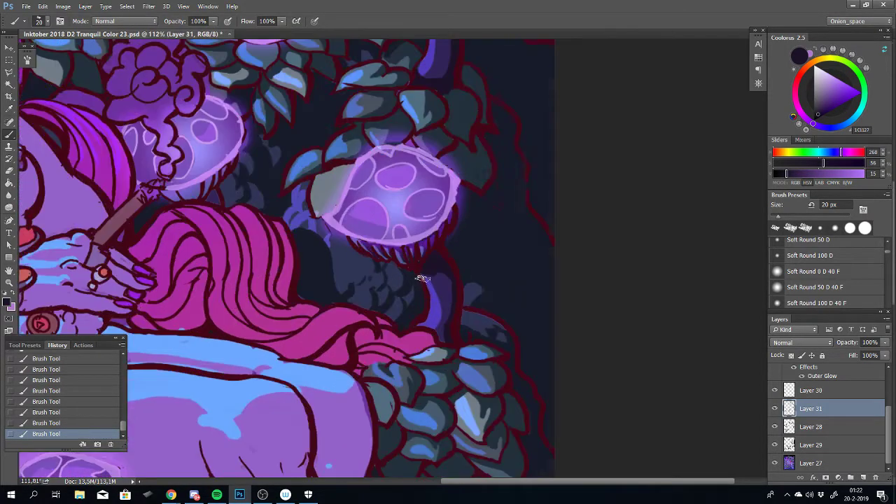
{"action": "scroll", "coordinate": [406, 256], "scroll_direction": "up", "scroll_amount": 3}
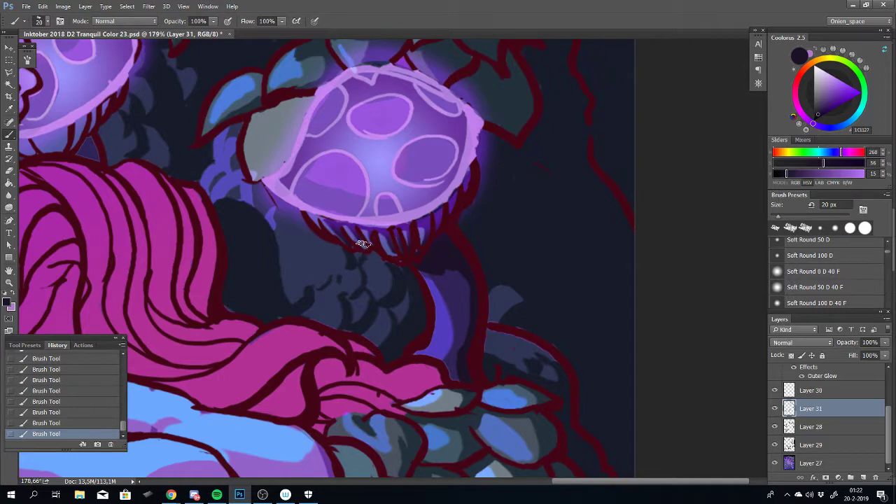
{"action": "key", "text": "ctrl+z"}
{"action": "key", "text": "ctrl+z"}
{"action": "key", "text": "ctrl+z"}
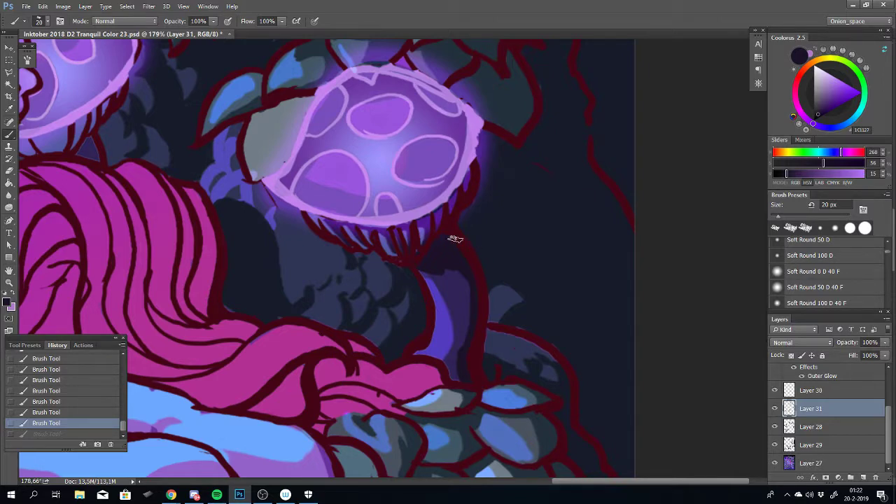
{"action": "left_click", "coordinate": [395, 248]}
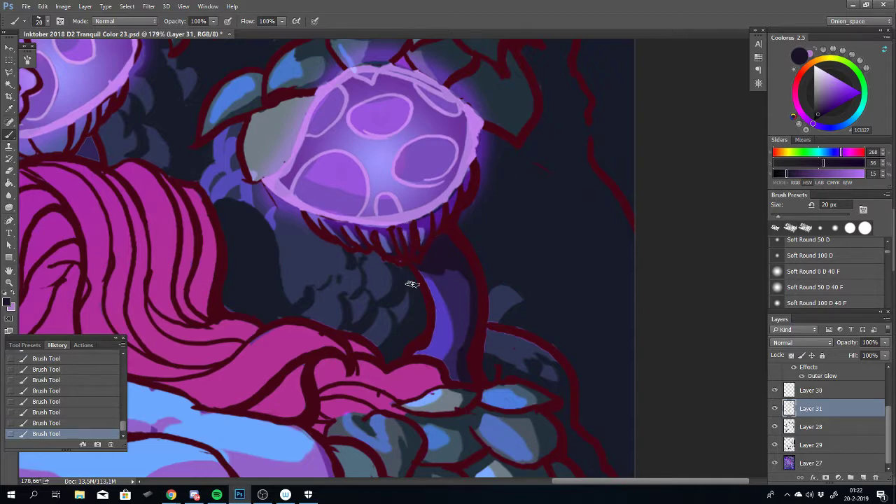
Paint a dark shadow on the right-edge gills of the mushroom behind the curling smoke
{"action": "scroll", "coordinate": [417, 258], "scroll_direction": "down", "scroll_amount": 5}
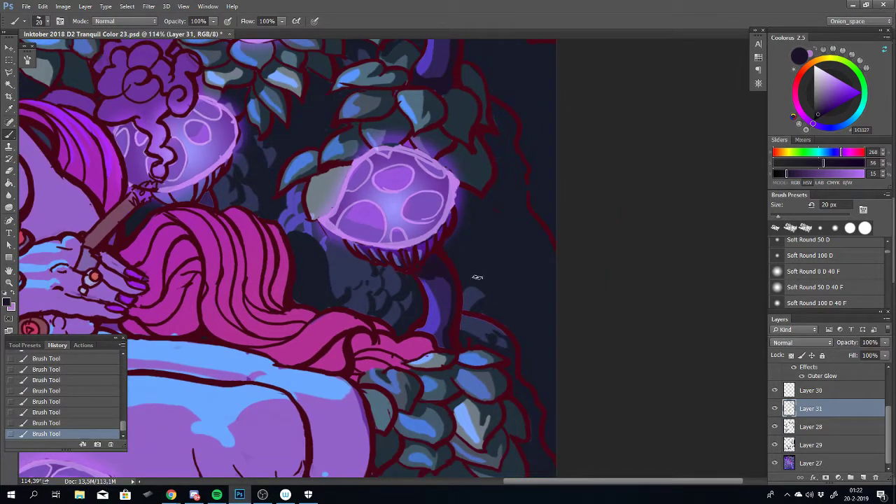
{"action": "left_click_drag", "start_coordinate": [420, 130], "coordinate": [441, 226]}
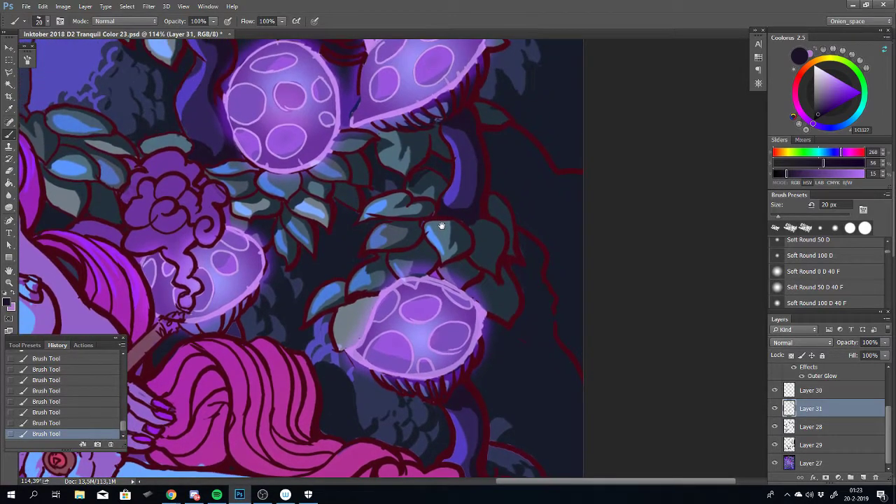
{"action": "left_click_drag", "start_coordinate": [476, 355], "coordinate": [440, 210]}
{"action": "left_click_drag", "start_coordinate": [424, 177], "coordinate": [563, 264]}
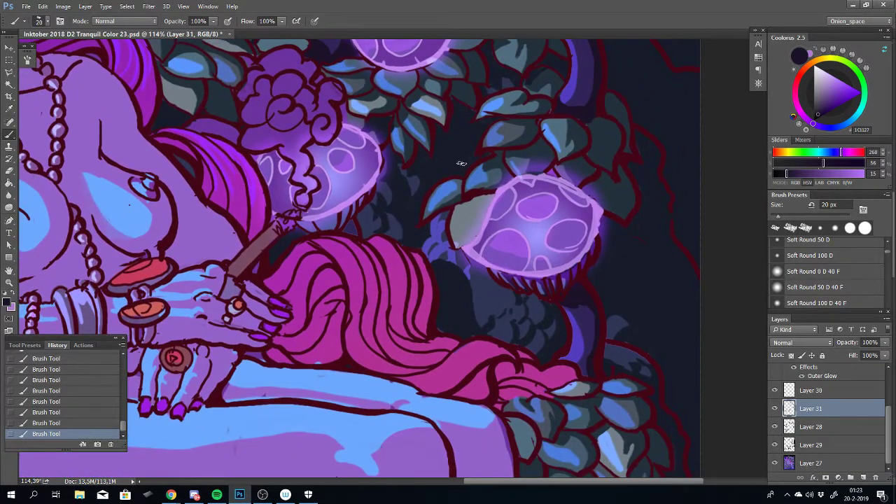
{"action": "left_click_drag", "start_coordinate": [462, 163], "coordinate": [345, 180]}
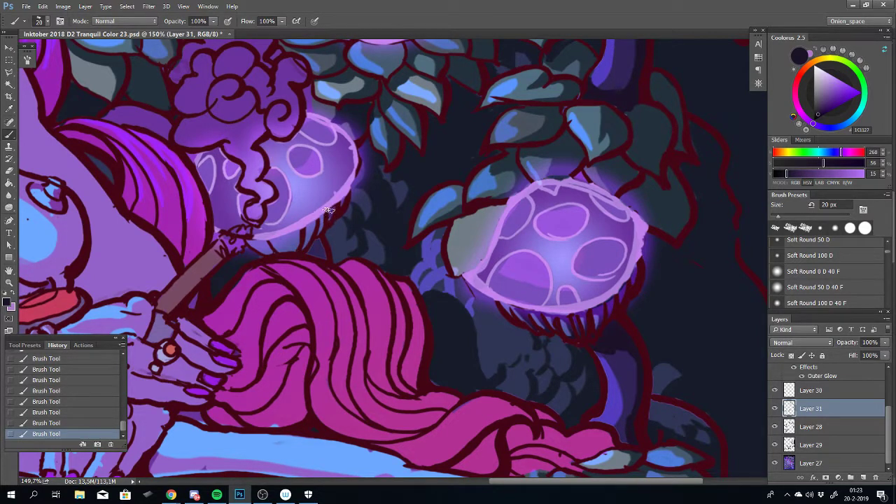
{"action": "key", "text": "ctrl+z"}
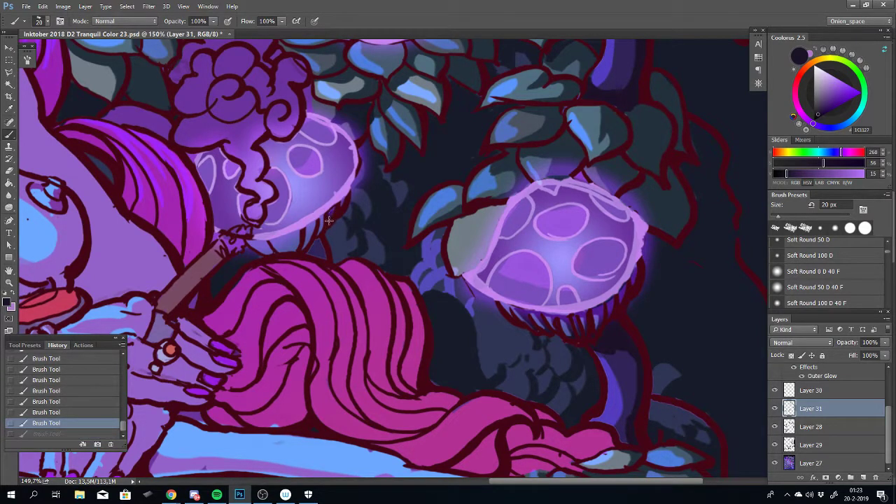
{"action": "key", "text": "ctrl+shift+z"}
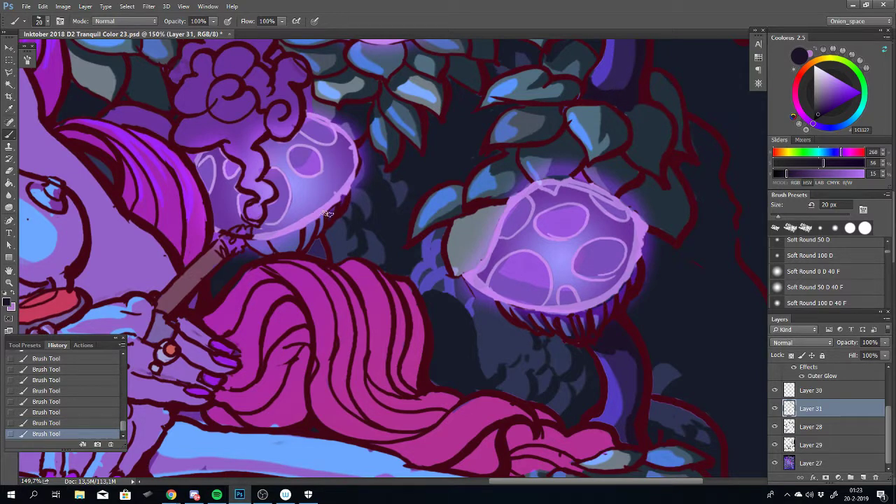
Darken the remaining gills under the mushroom behind the smoke, undoing and restoring strokes to compare them
{"action": "key", "text": "ctrl+z"}
{"action": "key", "text": "ctrl+shift+z"}
{"action": "key", "text": "ctrl+z"}
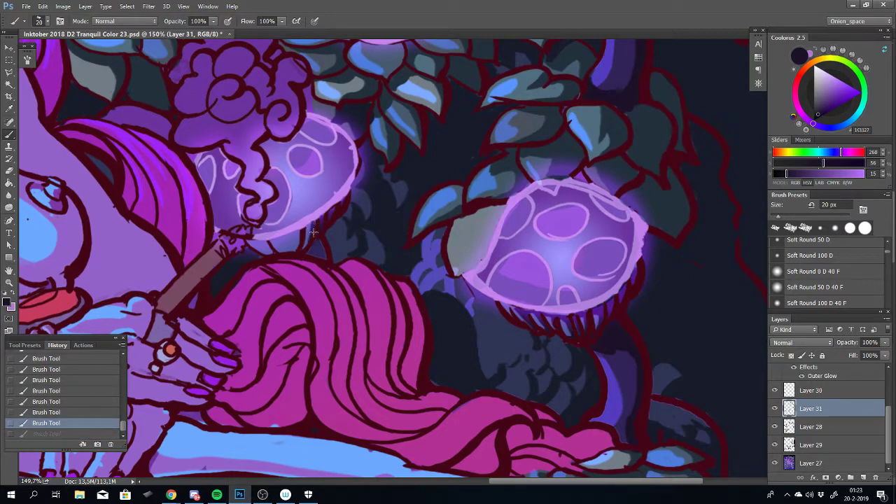
{"action": "key", "text": "ctrl+shift+z"}
{"action": "key", "text": "ctrl+alt+z"}
{"action": "key", "text": "ctrl+alt+z"}
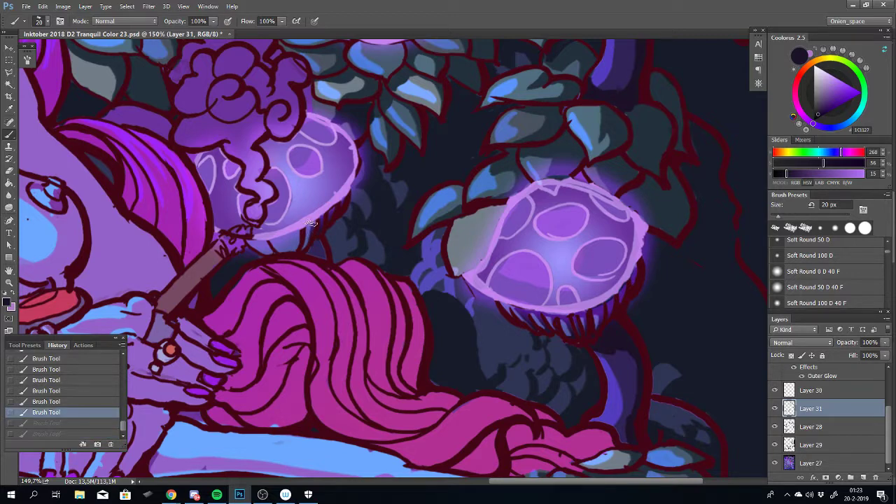
{"action": "key", "text": "ctrl+shift+z"}
{"action": "key", "text": "ctrl+shift+z"}
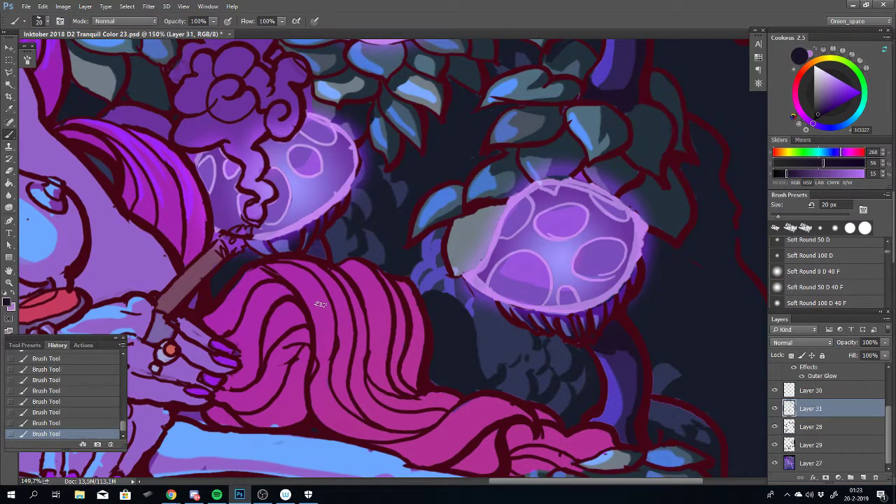
Paint dark shadows on the right-hand gills of the mushroom beside the woman's neck, undoing the misplaced strokes
{"action": "scroll", "coordinate": [319, 303], "scroll_direction": "down", "scroll_amount": 1}
{"action": "scroll", "coordinate": [320, 304], "scroll_direction": "down", "scroll_amount": 8}
{"action": "left_click_drag", "start_coordinate": [320, 304], "coordinate": [366, 191]}
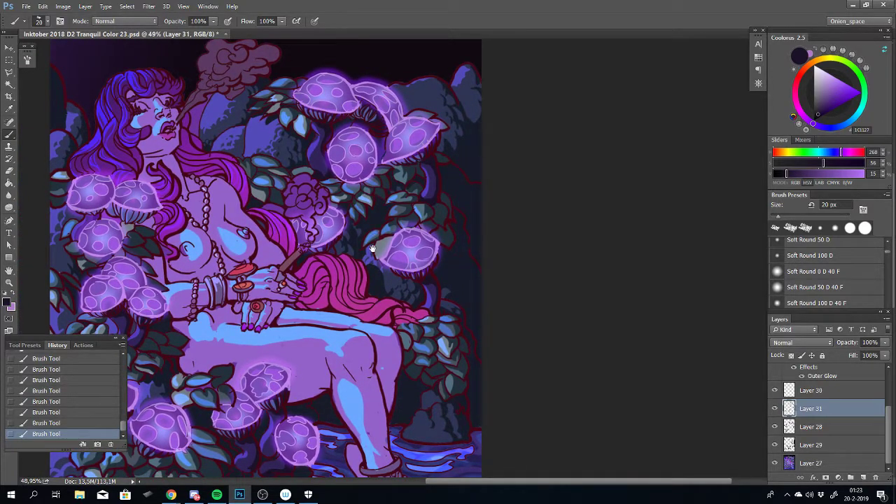
{"action": "left_click_drag", "start_coordinate": [377, 258], "coordinate": [571, 299]}
{"action": "scroll", "coordinate": [505, 208], "scroll_direction": "up", "scroll_amount": 1}
{"action": "scroll", "coordinate": [505, 207], "scroll_direction": "up", "scroll_amount": 3}
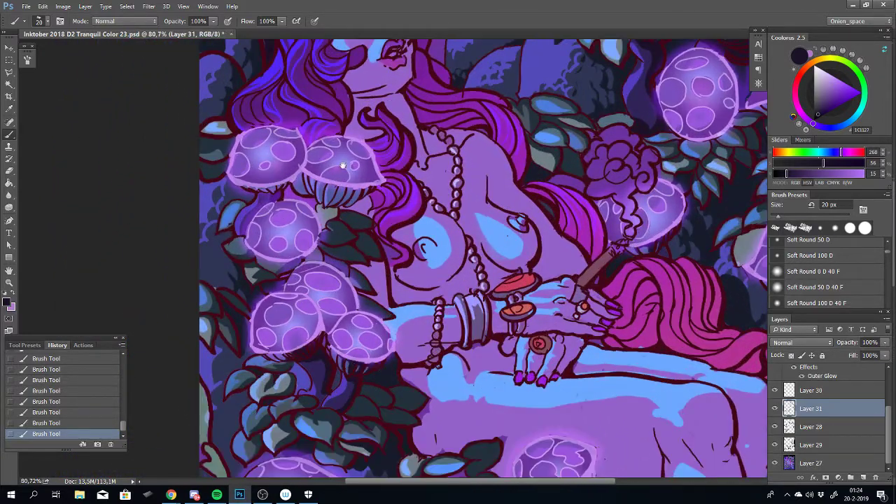
{"action": "left_click_drag", "start_coordinate": [429, 195], "coordinate": [467, 223]}
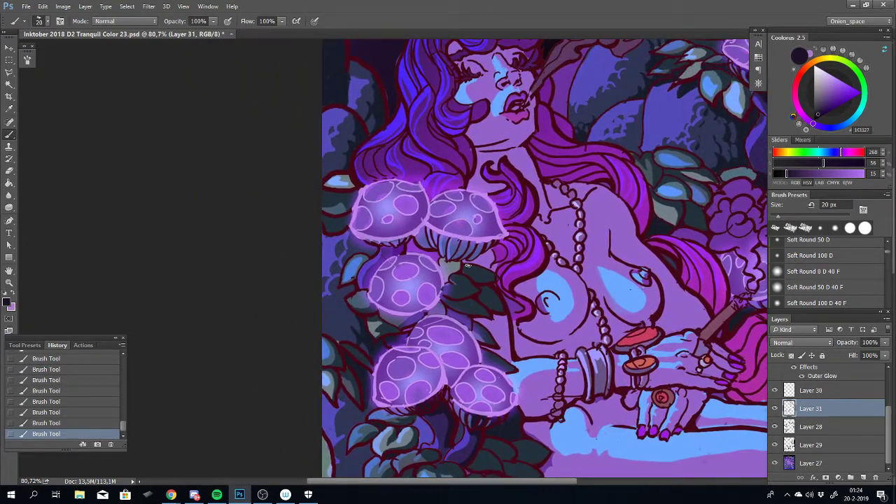
{"action": "scroll", "coordinate": [467, 252], "scroll_direction": "up", "scroll_amount": 3}
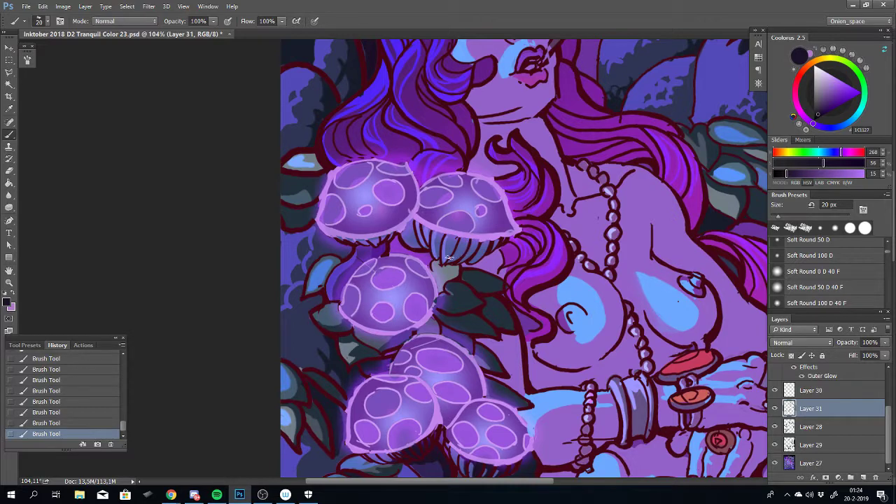
{"action": "key", "text": "ctrl+z"}
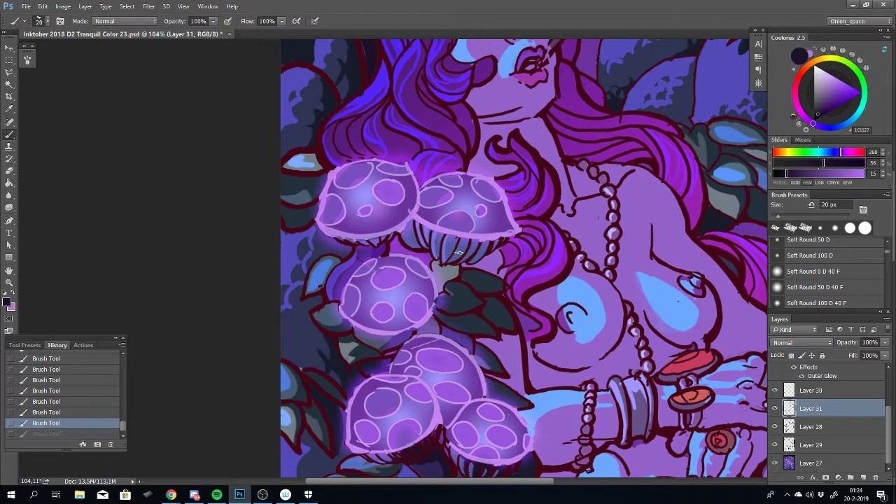
{"action": "left_click_drag", "start_coordinate": [458, 241], "coordinate": [445, 258]}
{"action": "key", "text": "ctrl+z"}
{"action": "key", "text": "ctrl+z"}
{"action": "key", "text": "ctrl+z"}
{"action": "key", "text": "ctrl+z"}
{"action": "key", "text": "ctrl+z"}
{"action": "left_click_drag", "start_coordinate": [485, 244], "coordinate": [478, 258]}
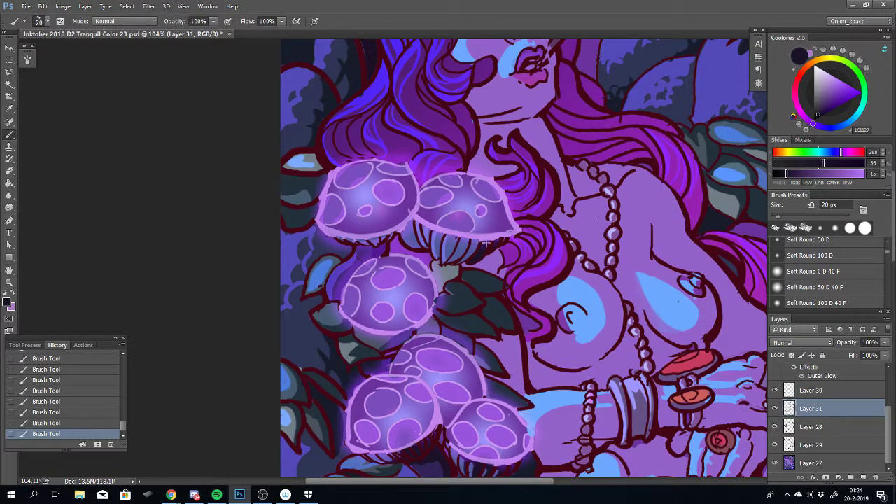
Redo the last shadow stroke between the right-hand gills of the mushroom beside the woman's neck at closer view
{"action": "scroll", "coordinate": [470, 256], "scroll_direction": "up", "scroll_amount": 3}
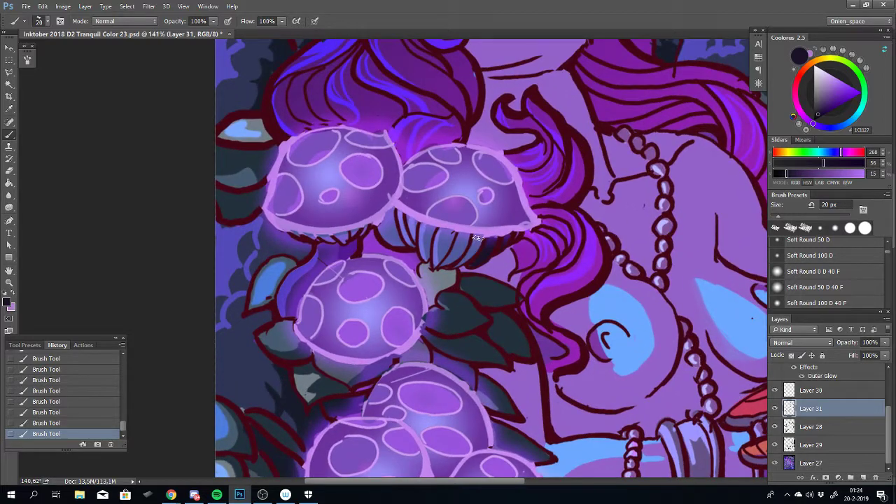
{"action": "scroll", "coordinate": [473, 252], "scroll_direction": "down", "scroll_amount": 3}
{"action": "scroll", "coordinate": [469, 258], "scroll_direction": "up", "scroll_amount": 3}
{"action": "key", "text": "ctrl+z"}
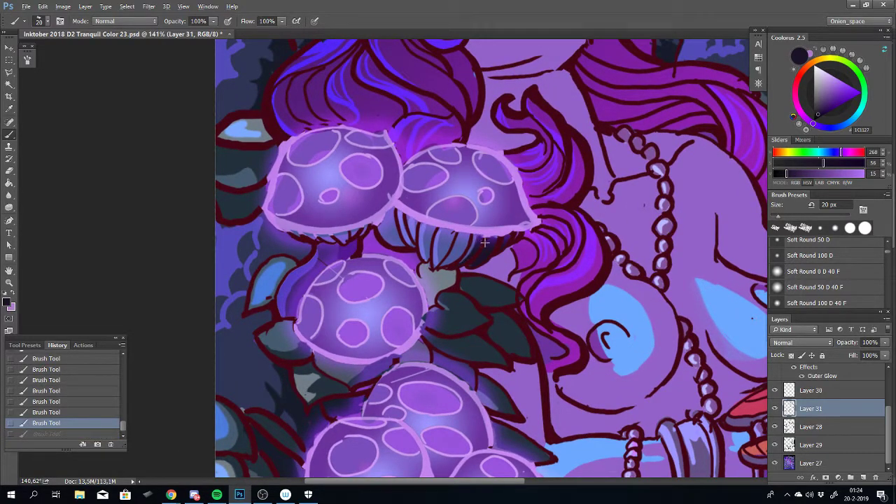
{"action": "left_click_drag", "start_coordinate": [484, 242], "coordinate": [478, 245]}
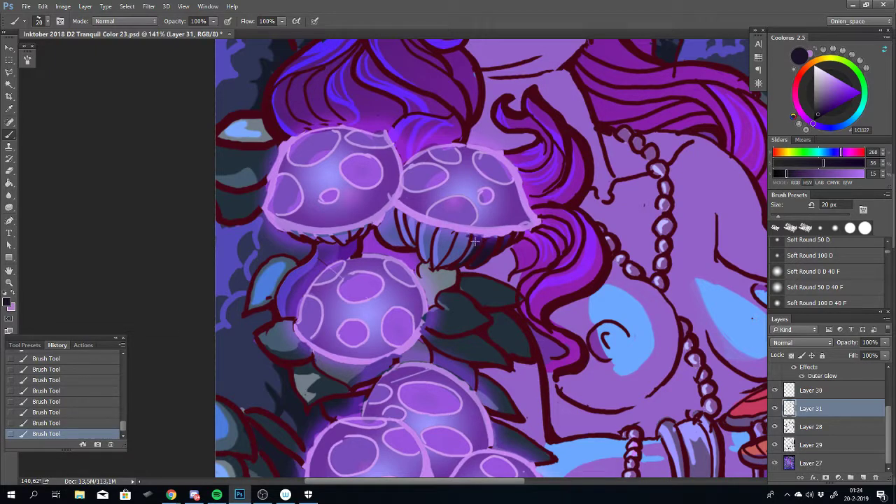
Paint dark shadows between the middle gills of the mushroom beside the woman's neck, undoing the misplaced strokes
{"action": "mouse_move", "coordinate": [463, 240]}
{"action": "left_mouse_down"}
{"action": "mouse_move", "coordinate": [462, 253]}
{"action": "mouse_move", "coordinate": [442, 267]}
{"action": "mouse_move", "coordinate": [448, 262]}
{"action": "left_mouse_up"}
{"action": "key", "text": "ctrl+z"}
{"action": "key", "text": "ctrl+z"}
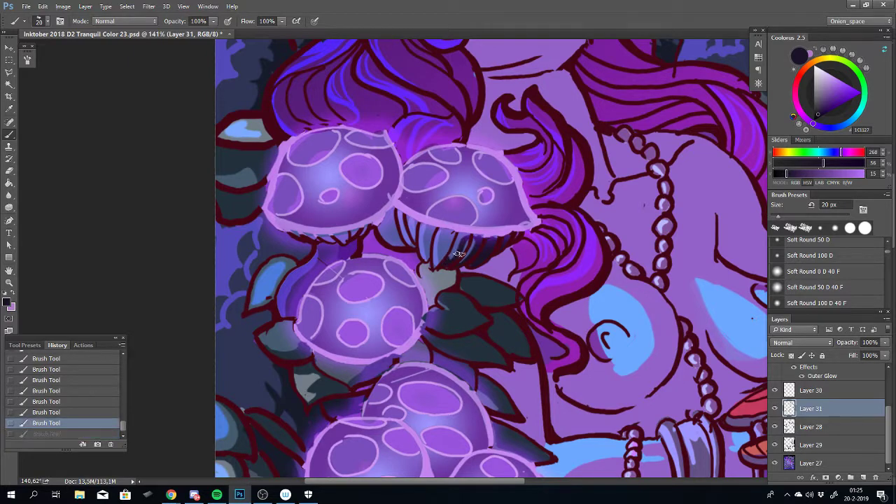
{"action": "left_click_drag", "start_coordinate": [458, 259], "coordinate": [467, 243]}
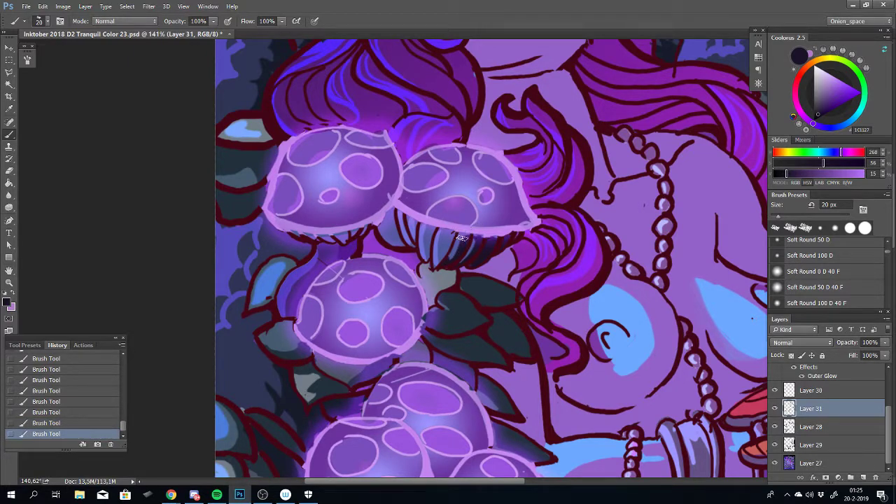
{"action": "key", "text": "ctrl+z"}
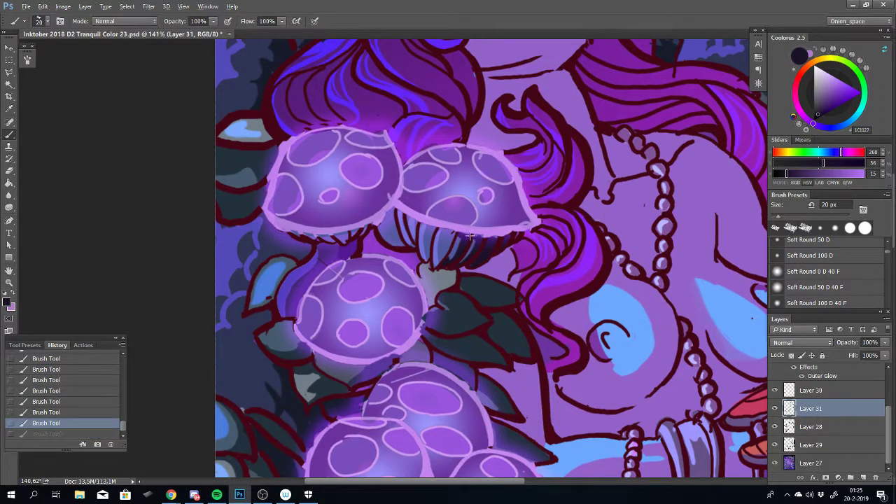
{"action": "left_click_drag", "start_coordinate": [479, 238], "coordinate": [481, 237]}
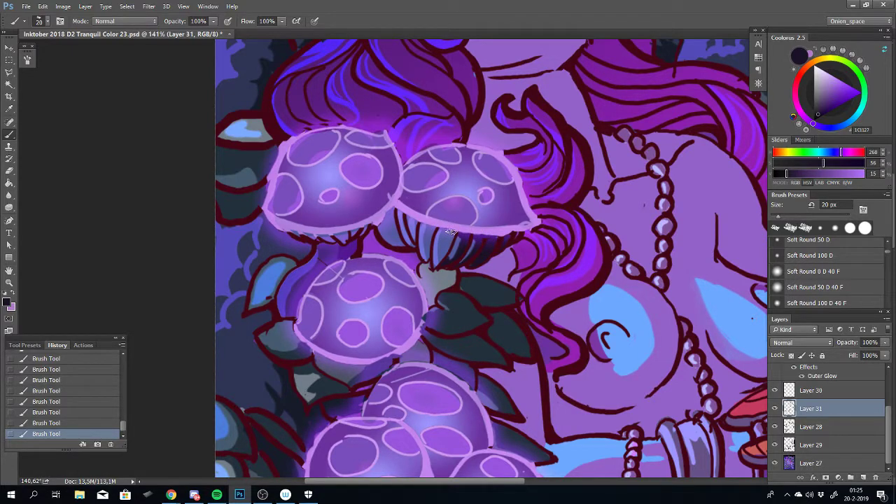
{"action": "key", "text": "ctrl+z"}
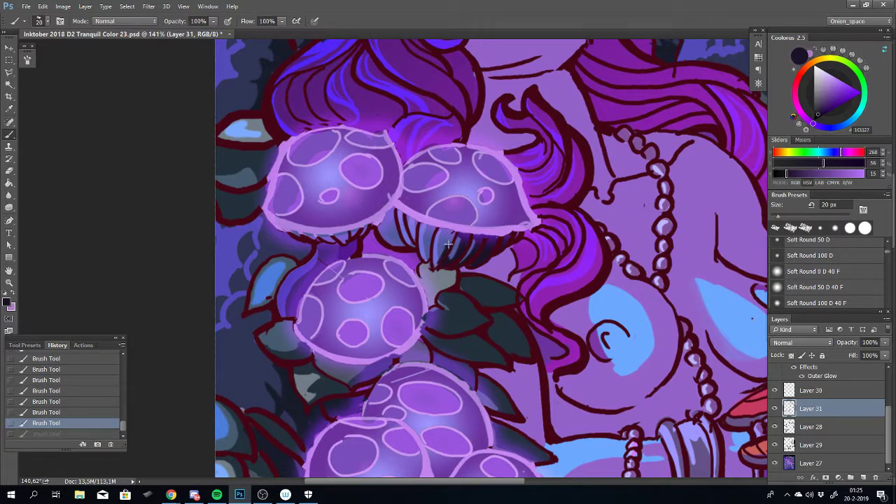
Shade the next gill left of the middle on the mushroom beside the woman's neck, undoing and retrying the strokes
{"action": "key", "text": "ctrl+shift+z"}
{"action": "key", "text": "ctrl+z"}
{"action": "key", "text": "ctrl+z"}
{"action": "mouse_move", "coordinate": [449, 235]}
{"action": "left_mouse_down"}
{"action": "mouse_move", "coordinate": [439, 266]}
{"action": "mouse_move", "coordinate": [452, 234]}
{"action": "mouse_move", "coordinate": [431, 228]}
{"action": "mouse_move", "coordinate": [429, 253]}
{"action": "left_mouse_up"}
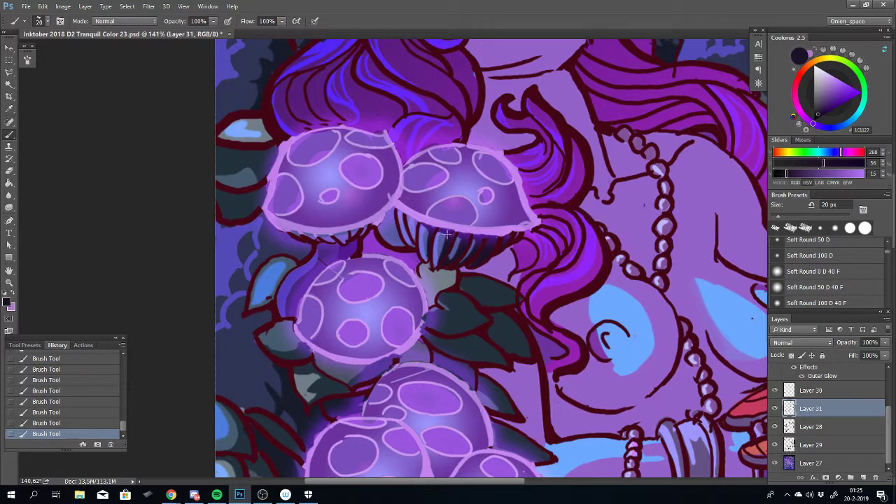
{"action": "key", "text": "ctrl+z"}
{"action": "key", "text": "ctrl+z"}
Deepen the dark shadows under the cap rim on the same mushroom's central gills, undoing and restoring the last stroke to compare
{"action": "left_click_drag", "start_coordinate": [415, 284], "coordinate": [435, 217]}
{"action": "scroll", "coordinate": [457, 246], "scroll_direction": "up", "scroll_amount": 3}
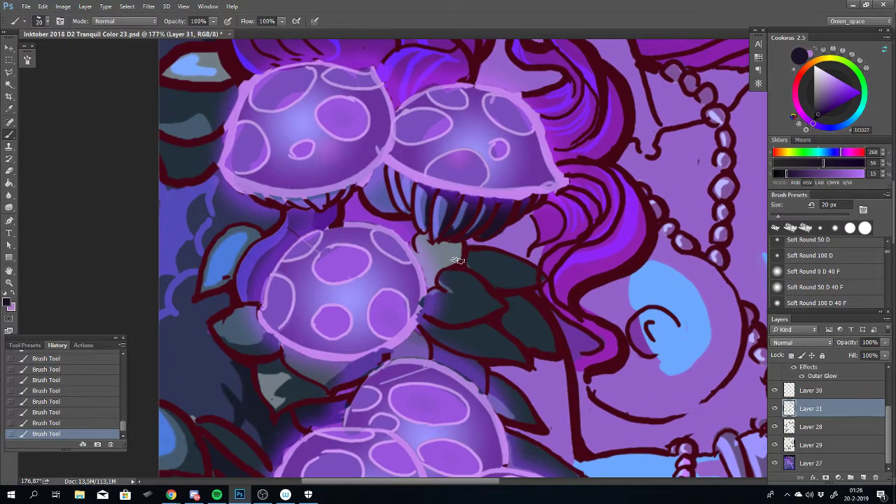
{"action": "scroll", "coordinate": [431, 233], "scroll_direction": "down", "scroll_amount": 2}
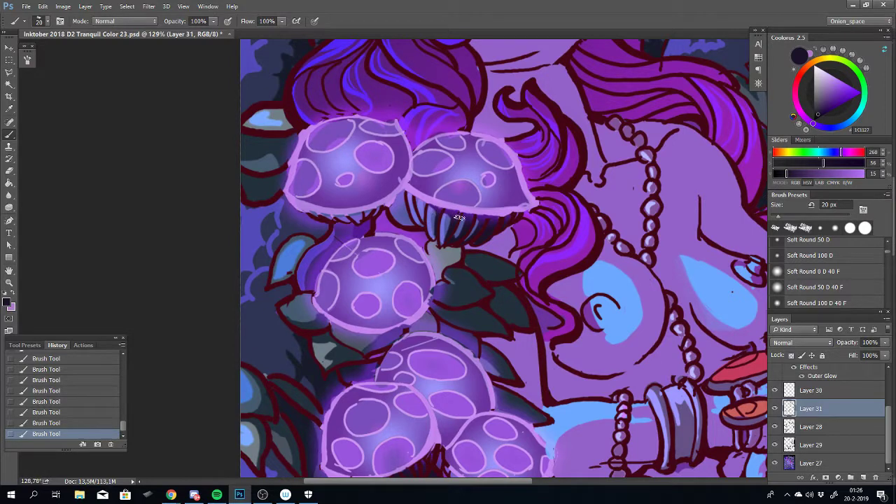
{"action": "mouse_move", "coordinate": [475, 241]}
{"action": "left_mouse_down"}
{"action": "mouse_move", "coordinate": [477, 251]}
{"action": "mouse_move", "coordinate": [471, 232]}
{"action": "left_mouse_up"}
{"action": "scroll", "coordinate": [471, 232], "scroll_direction": "up", "scroll_amount": 1}
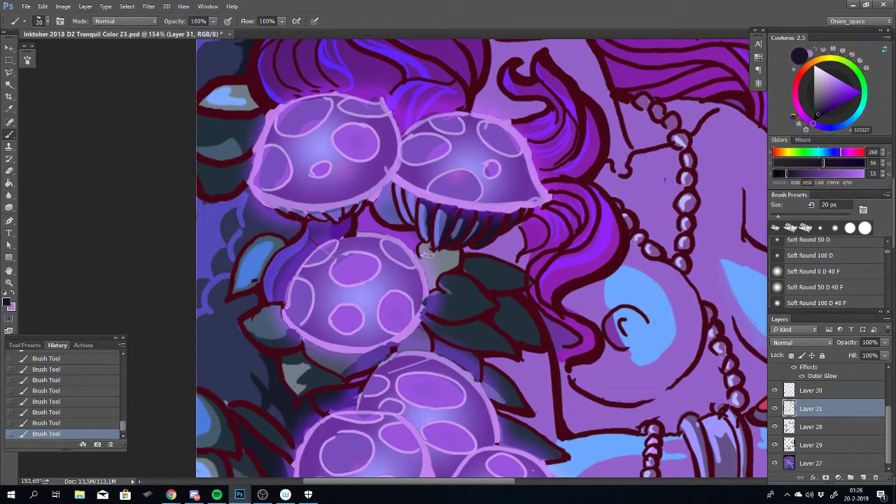
{"action": "key", "text": "ctrl+z"}
{"action": "key", "text": "ctrl+shift+z"}
Paint a dark shadow on the right-hand gills of the neighbouring mushroom below the woman's hair, replacing the last stroke
{"action": "key", "text": "ctrl+0"}
{"action": "left_click_drag", "start_coordinate": [429, 327], "coordinate": [427, 157]}
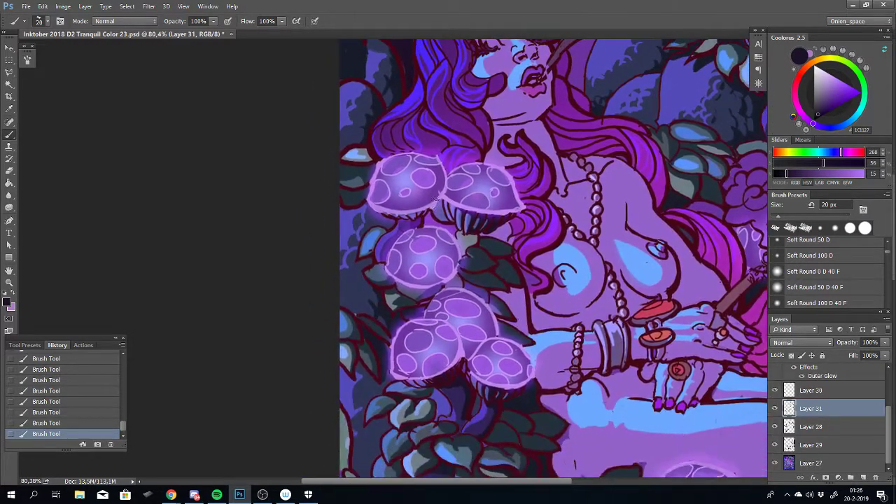
{"action": "scroll", "coordinate": [402, 230], "scroll_direction": "up", "scroll_amount": 3}
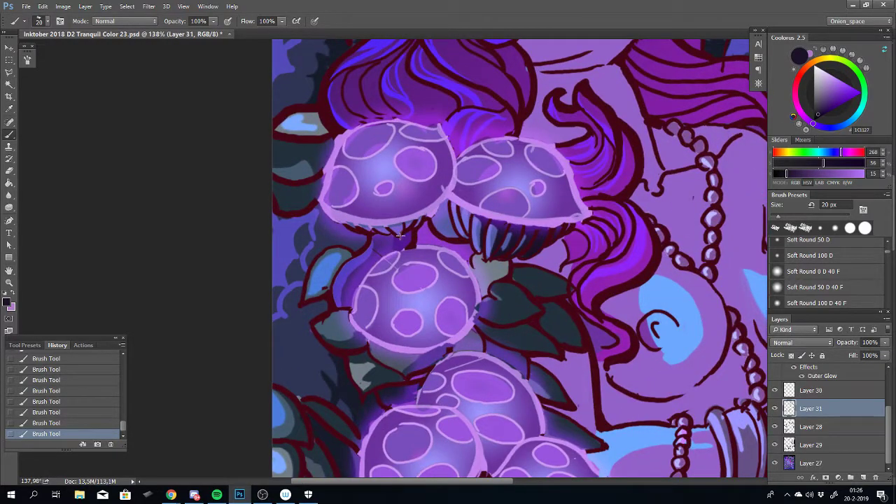
{"action": "key", "text": "ctrl+z"}
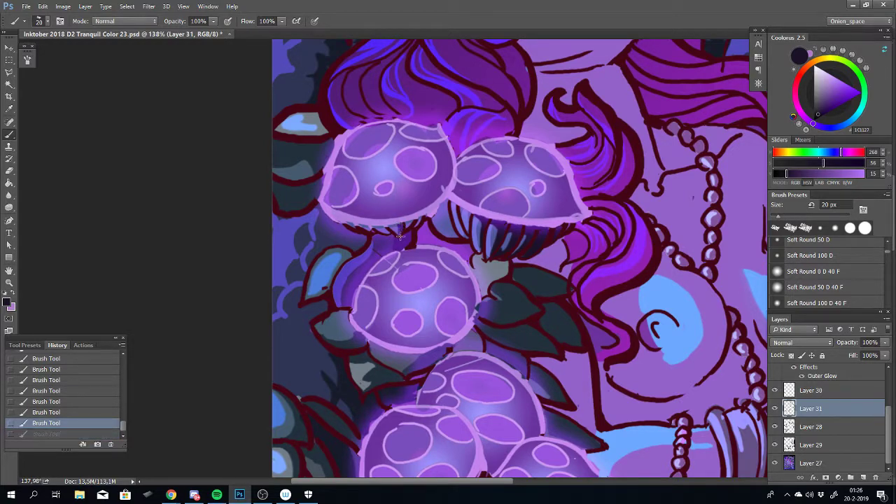
{"action": "left_click_drag", "start_coordinate": [402, 228], "coordinate": [407, 233]}
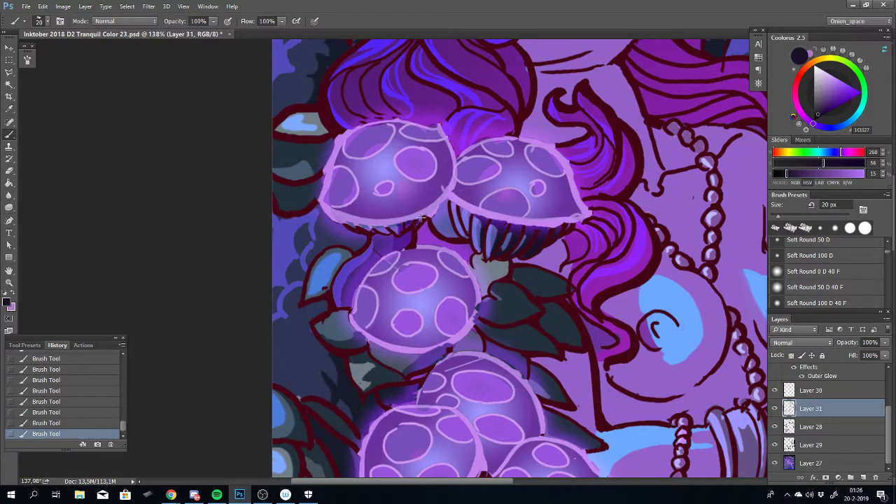
Undo and restore the last gill shadows under the mushroom below the woman's hair to compare them at closer view
{"action": "key", "text": "ctrl+alt+z"}
{"action": "key", "text": "z"}
{"action": "left_click", "coordinate": [421, 222]}
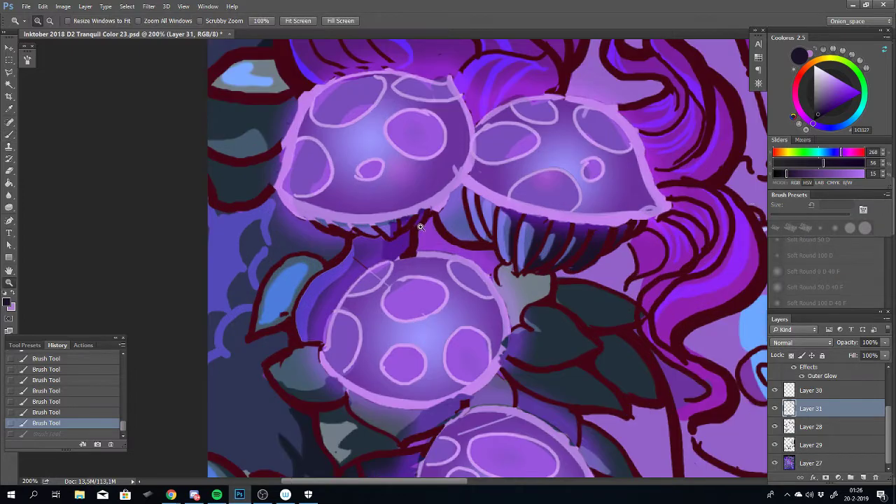
{"action": "key", "text": "ctrl+alt+z"}
{"action": "left_click", "coordinate": [422, 214]}
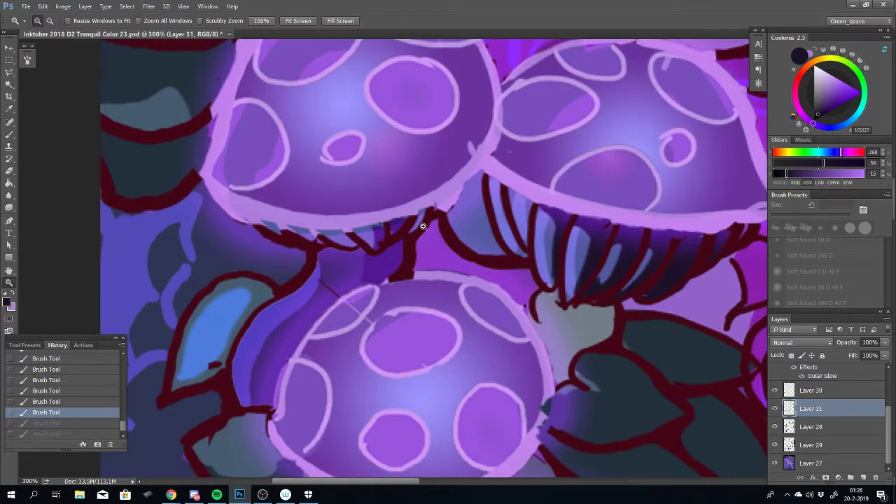
{"action": "scroll", "coordinate": [423, 232], "scroll_direction": "down", "scroll_amount": 3}
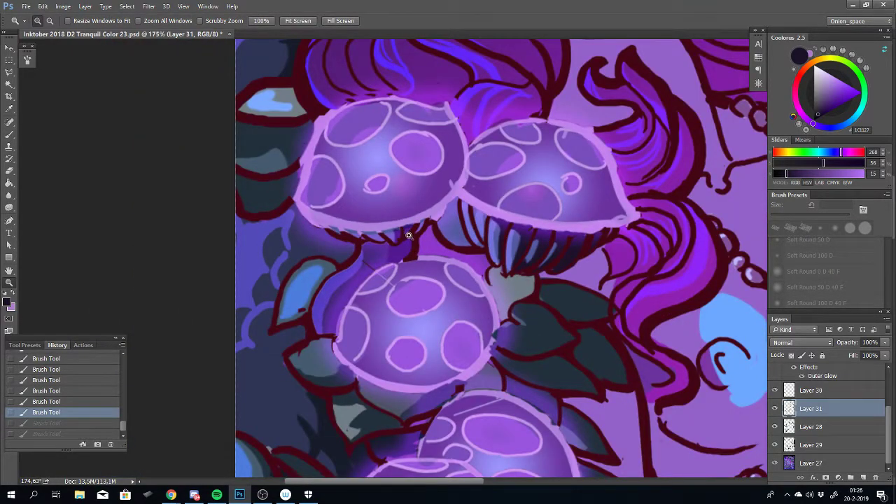
{"action": "key", "text": "b"}
{"action": "key", "text": "ctrl+shift+z"}
{"action": "key", "text": "ctrl+shift+z"}
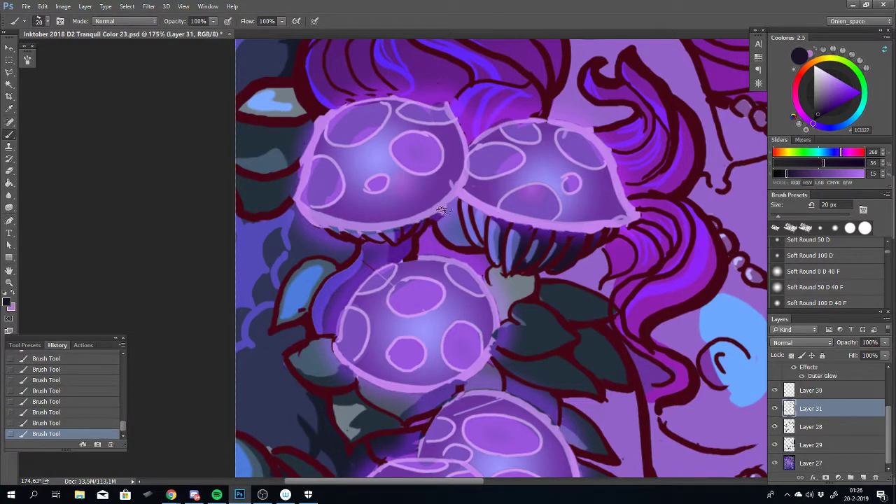
Redo the dark shadow under the right edge of the cap on the mushroom below the woman's hair
{"action": "key", "text": "ctrl+z"}
{"action": "key", "text": "z"}
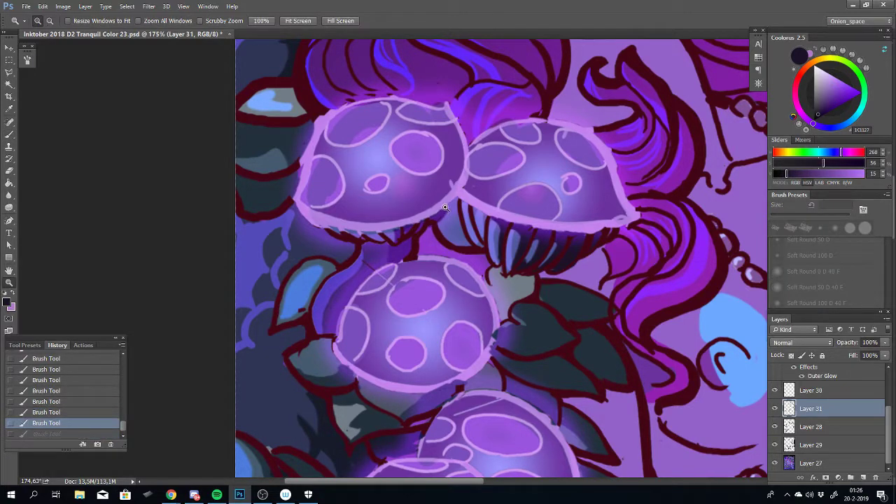
{"action": "key", "text": "b"}
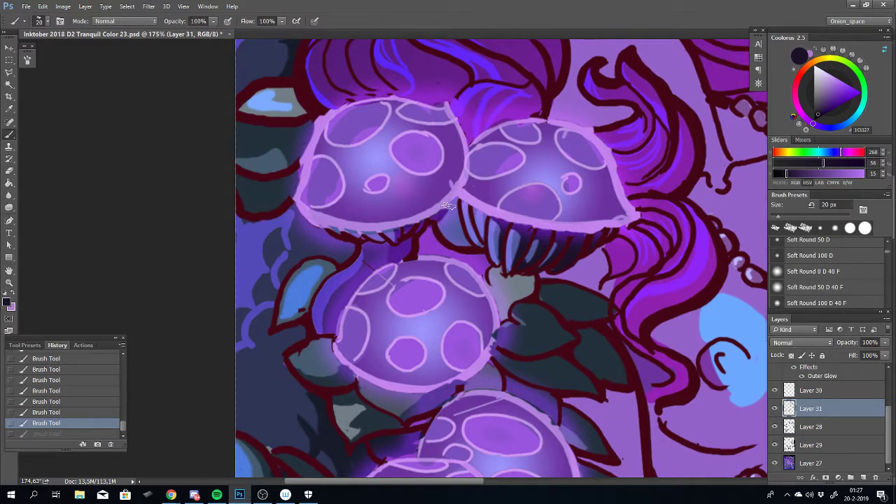
{"action": "left_click_drag", "start_coordinate": [450, 204], "coordinate": [442, 213]}
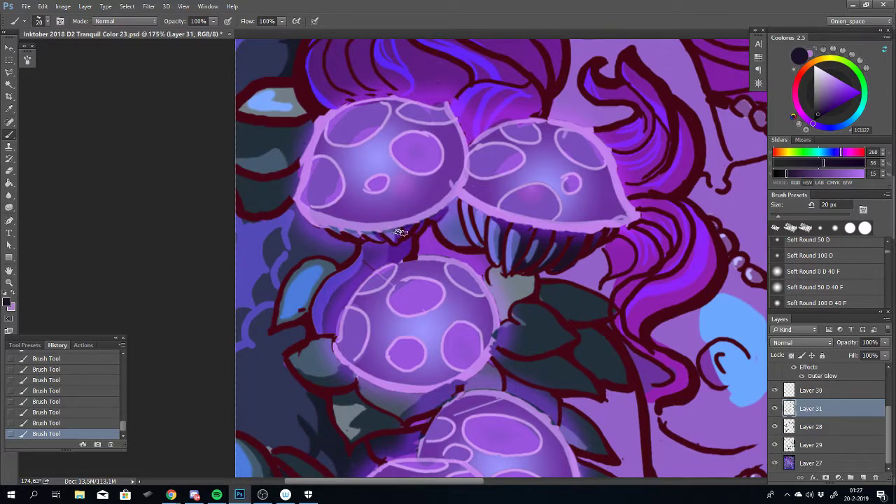
{"action": "key", "text": "ctrl+z"}
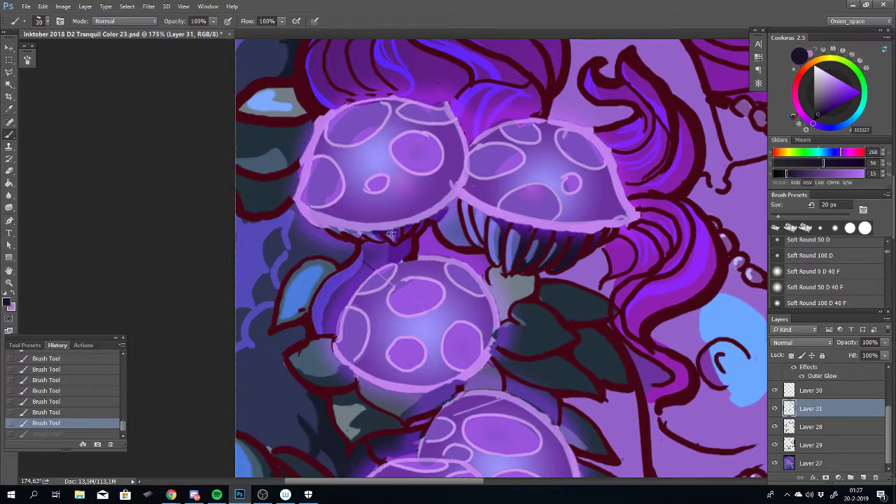
Darken the middle gills of the mushroom below the hair and the left-edge gills of the one beside the neck, retrying strokes
{"action": "left_click_drag", "start_coordinate": [397, 231], "coordinate": [390, 234]}
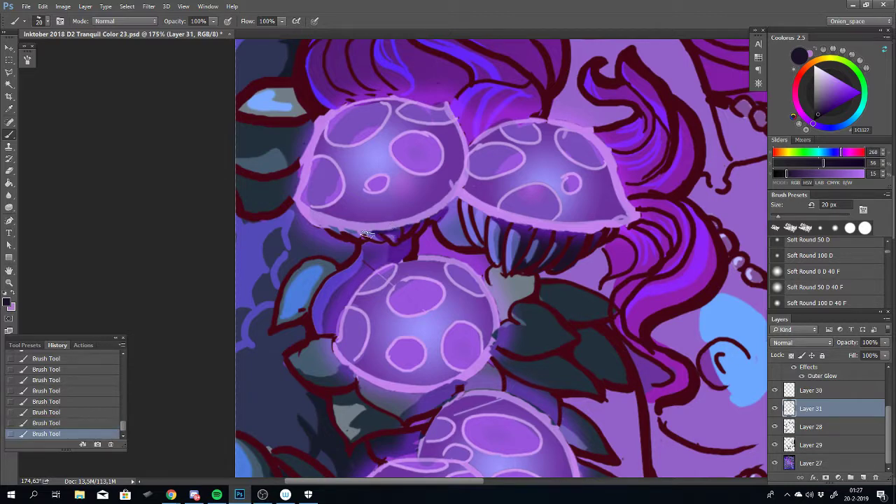
{"action": "key", "text": "ctrl+z"}
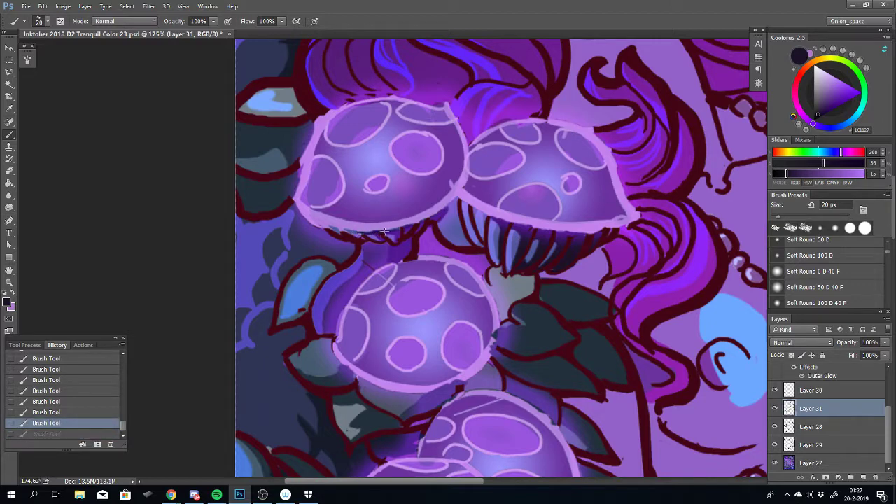
{"action": "mouse_move", "coordinate": [399, 232]}
{"action": "left_mouse_down"}
{"action": "mouse_move", "coordinate": [352, 236]}
{"action": "mouse_move", "coordinate": [401, 232]}
{"action": "left_mouse_up"}
{"action": "key", "text": "ctrl+z"}
{"action": "key", "text": "ctrl+z"}
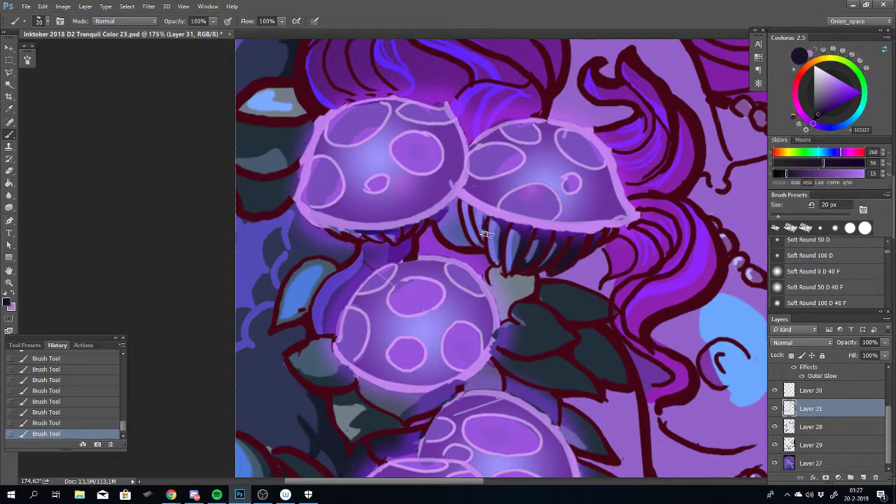
{"action": "key", "text": "ctrl+z"}
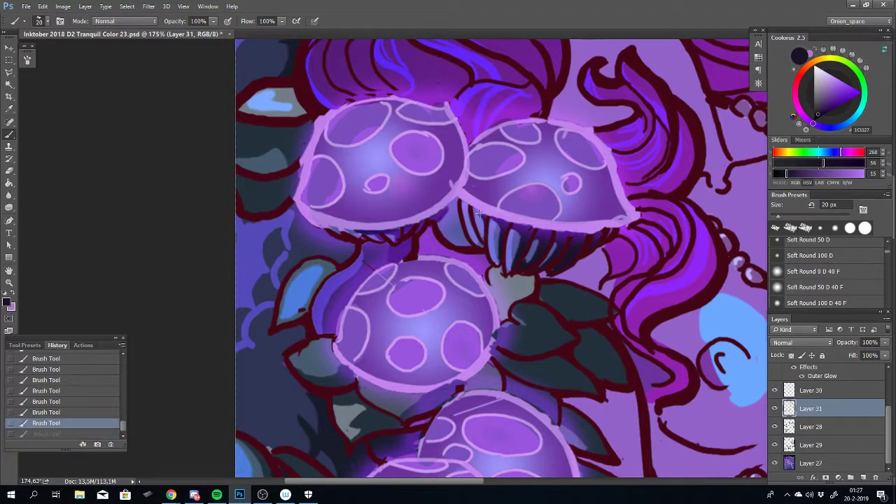
{"action": "left_click", "coordinate": [474, 210]}
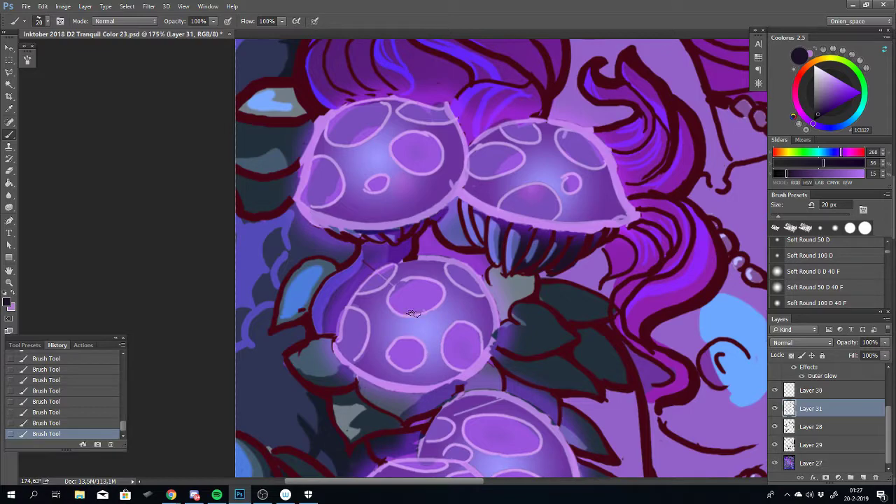
Save the illustration as a new Photoshop file named Inktober 2018 D2 Tranquil Color 24
{"action": "scroll", "coordinate": [413, 314], "scroll_direction": "down", "scroll_amount": 4}
{"action": "scroll", "coordinate": [413, 314], "scroll_direction": "down", "scroll_amount": 3}
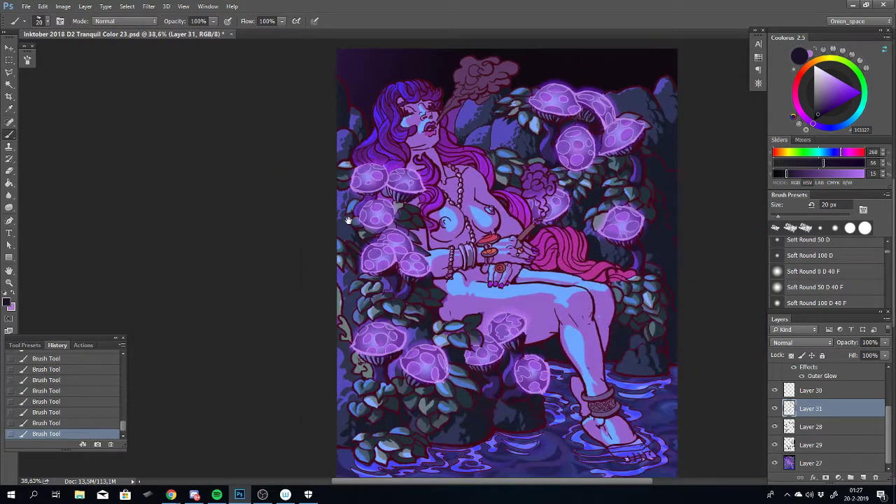
{"action": "key", "text": "ctrl+shift+s"}
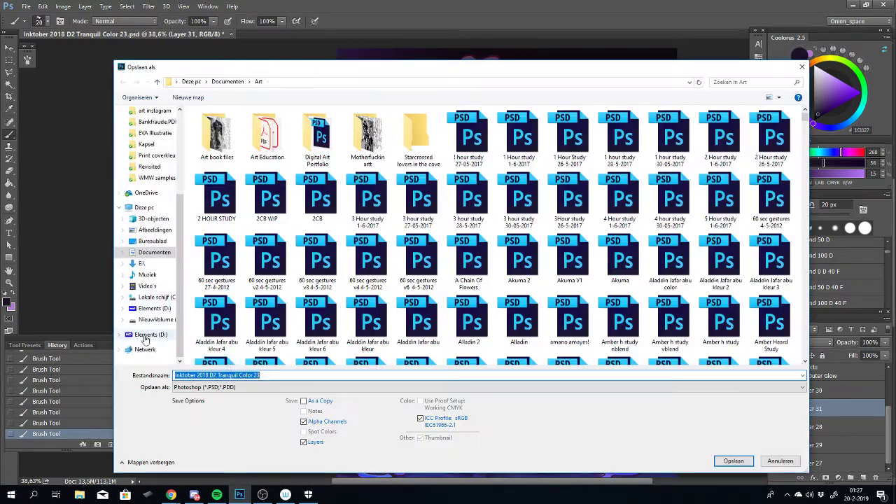
{"action": "key", "text": "End"}
{"action": "key", "text": "BackSpace"}
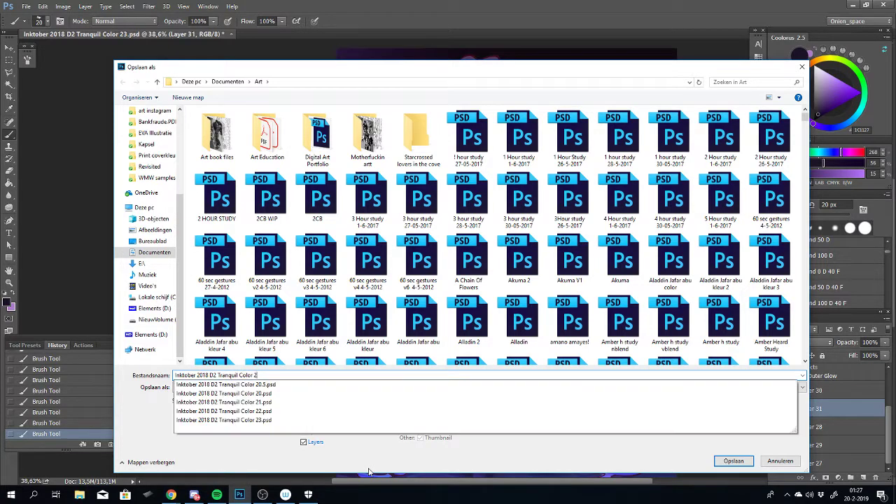
{"action": "type", "text": "4"}
{"action": "key", "text": "Return"}
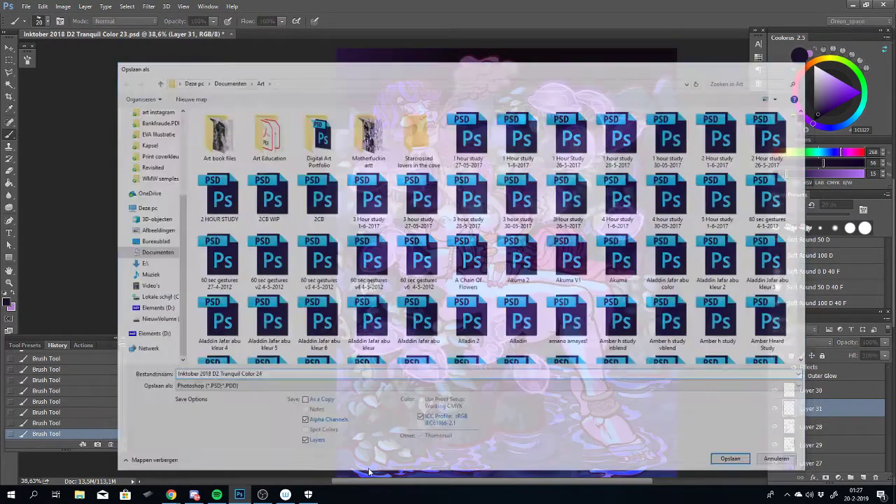
{"action": "key", "text": "Return"}
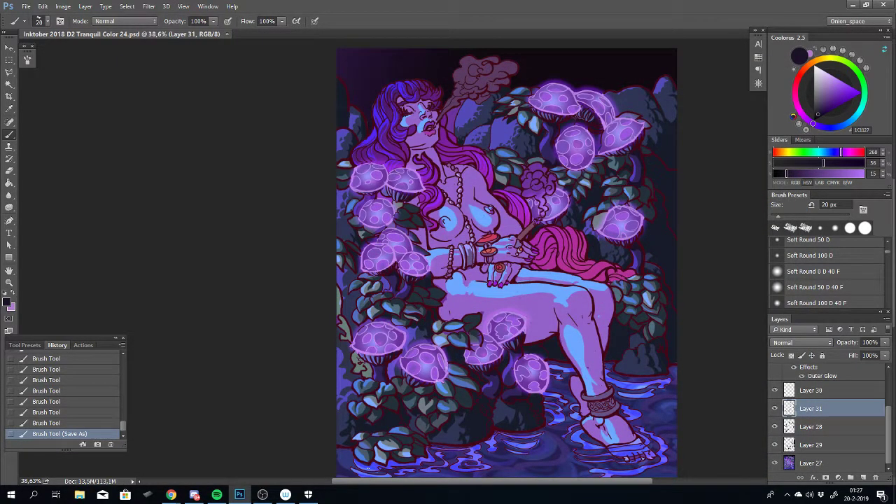
Dab dark shadows on the right-hand gills of the small mushroom below the woman's braceleted forearm
{"action": "scroll", "coordinate": [412, 279], "scroll_direction": "up", "scroll_amount": 5}
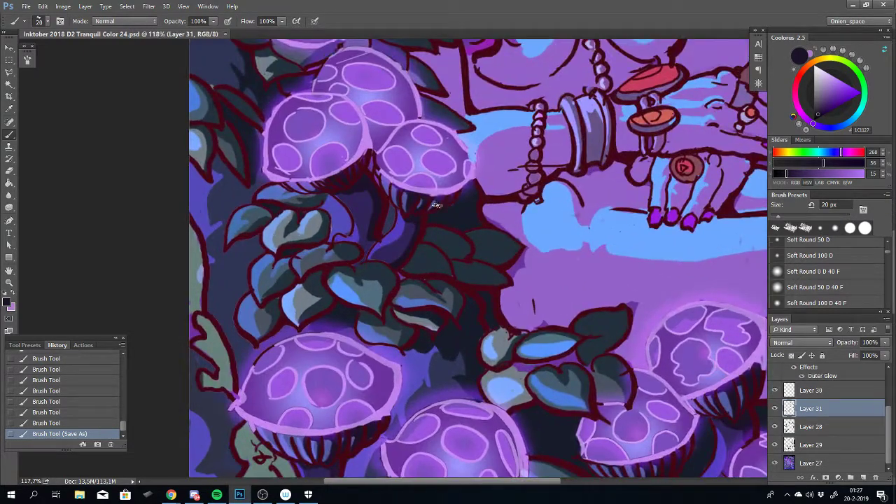
{"action": "left_click", "coordinate": [431, 208]}
{"action": "left_click", "coordinate": [431, 207]}
{"action": "left_click", "coordinate": [432, 208]}
{"action": "left_click", "coordinate": [431, 208]}
{"action": "left_click", "coordinate": [451, 204]}
Switch to Spotify, open the Electric playlist, sort it by artist and browse to the Gorillaz songs
{"action": "left_click", "coordinate": [217, 494]}
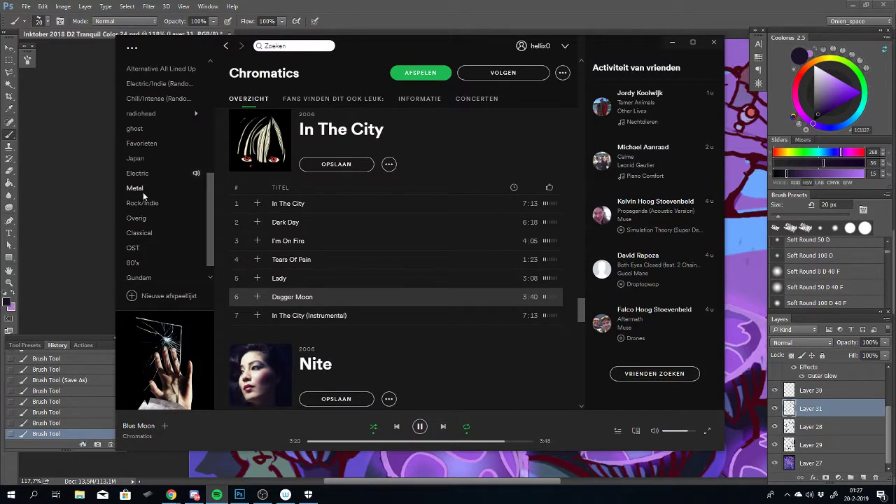
{"action": "left_click", "coordinate": [147, 173]}
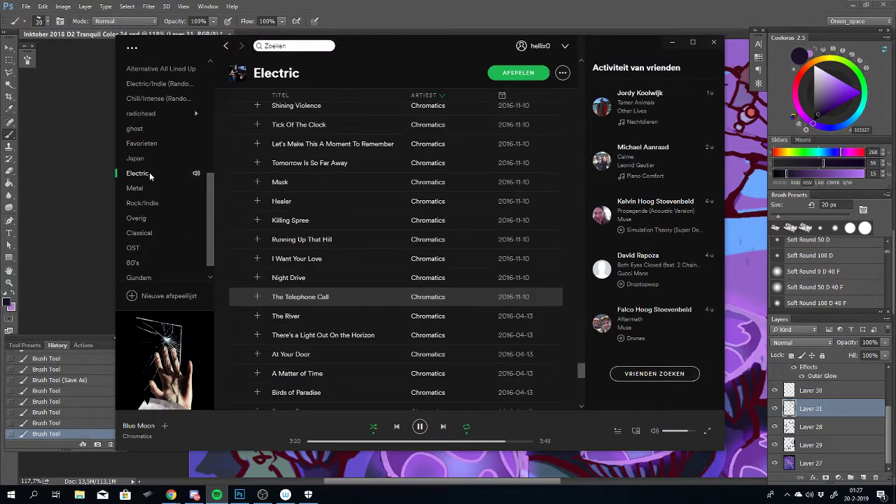
{"action": "left_click", "coordinate": [417, 96]}
{"action": "scroll", "coordinate": [365, 308], "scroll_direction": "down", "scroll_amount": 5}
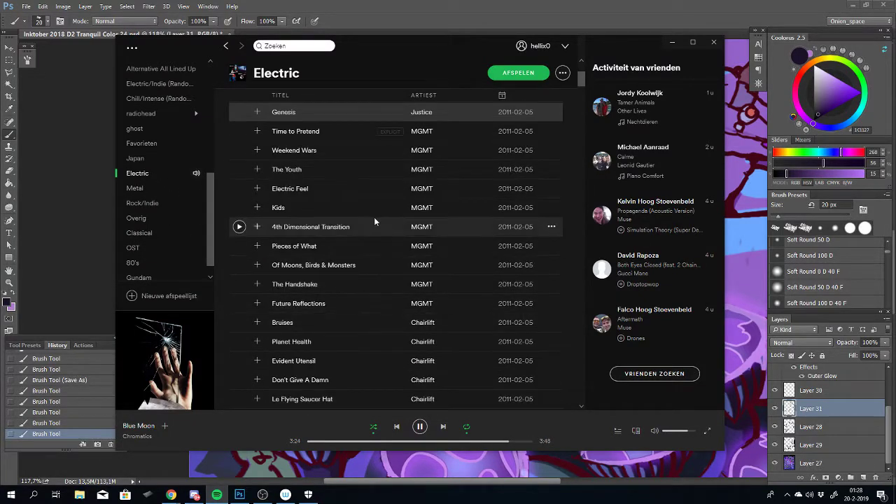
{"action": "left_click", "coordinate": [419, 95]}
{"action": "scroll", "coordinate": [360, 308], "scroll_direction": "down", "scroll_amount": 10}
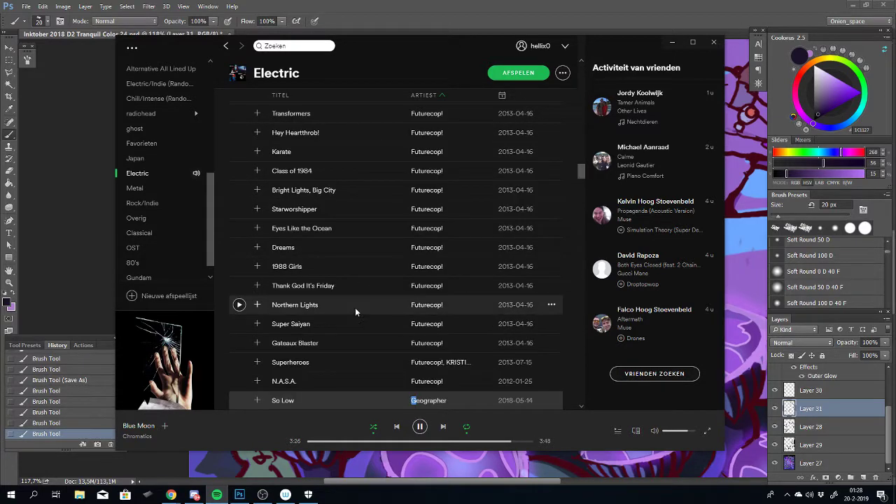
{"action": "scroll", "coordinate": [386, 325], "scroll_direction": "down", "scroll_amount": 5}
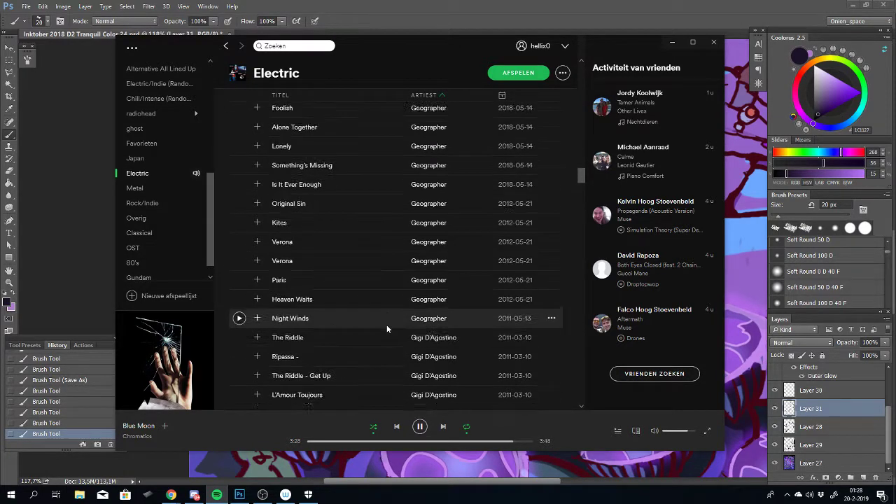
{"action": "scroll", "coordinate": [386, 328], "scroll_direction": "down", "scroll_amount": 10}
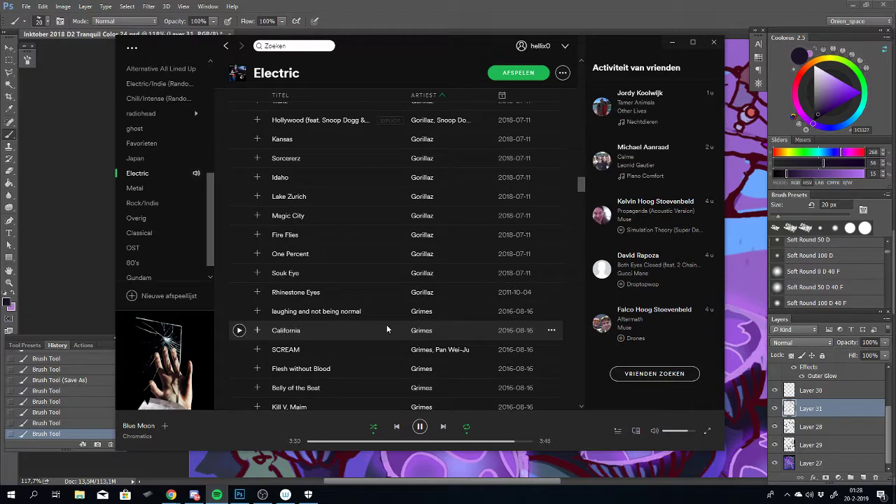
{"action": "scroll", "coordinate": [387, 329], "scroll_direction": "down", "scroll_amount": 6}
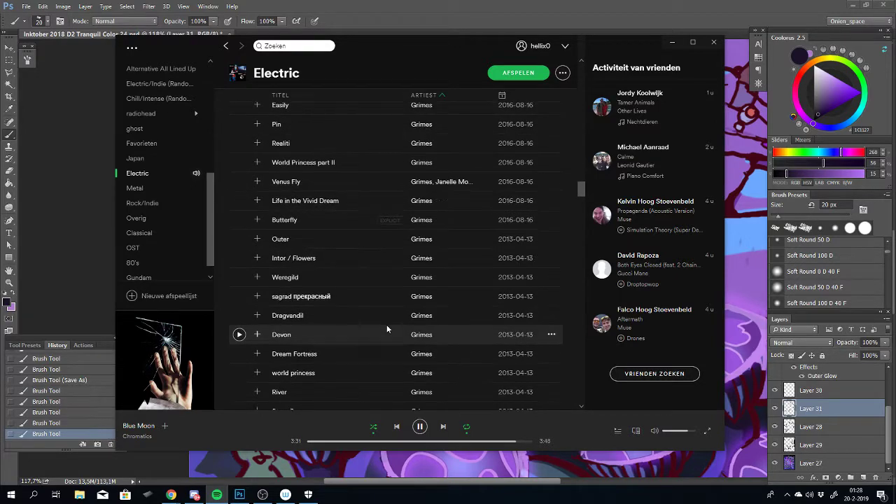
{"action": "scroll", "coordinate": [443, 244], "scroll_direction": "up", "scroll_amount": 6}
{"action": "scroll", "coordinate": [346, 203], "scroll_direction": "up", "scroll_amount": 5}
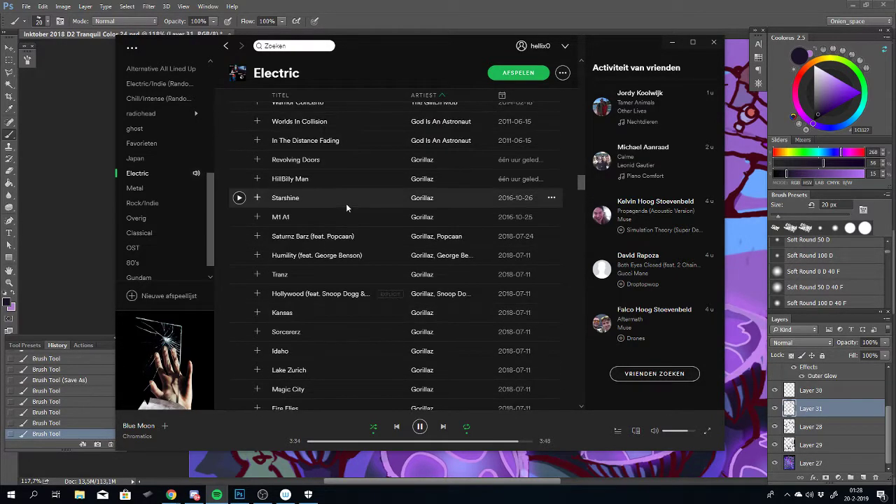
Open the Gorillaz artist page, browse its albums and open the options for the track Fire Coming Out Of The Monkey's Head
{"action": "left_click", "coordinate": [423, 217]}
{"action": "scroll", "coordinate": [436, 336], "scroll_direction": "down", "scroll_amount": 15}
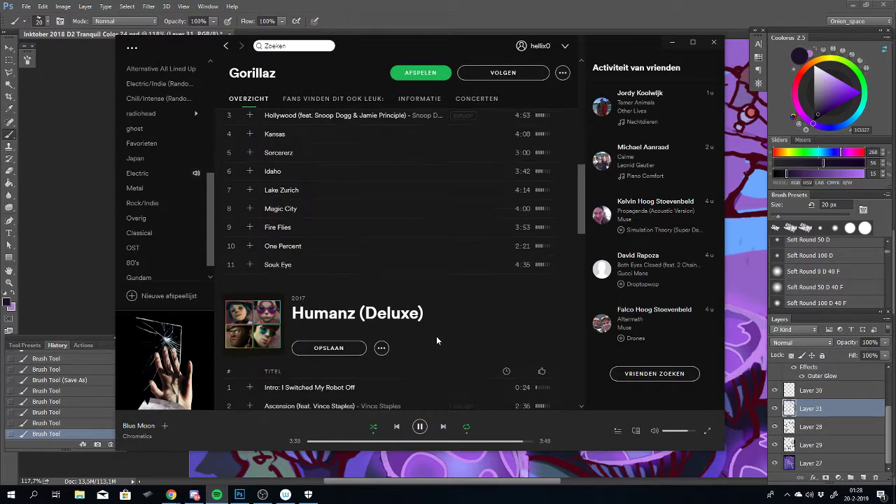
{"action": "scroll", "coordinate": [436, 336], "scroll_direction": "down", "scroll_amount": 12}
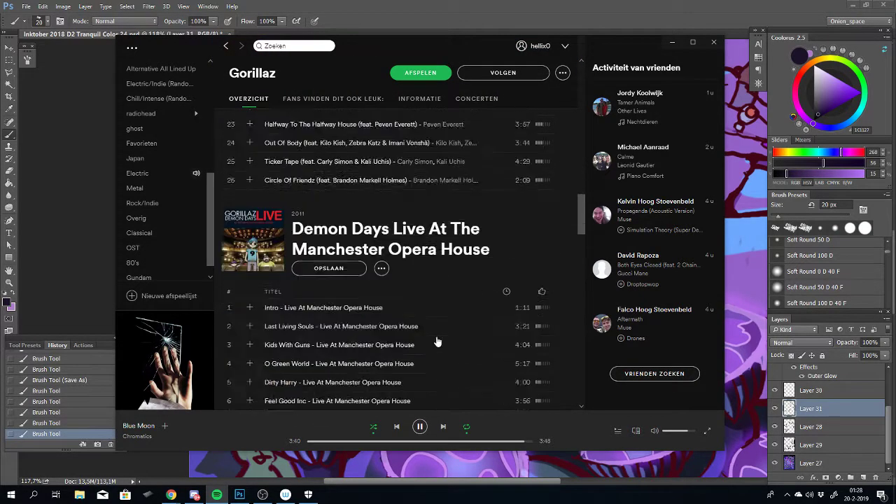
{"action": "scroll", "coordinate": [436, 336], "scroll_direction": "down", "scroll_amount": 8}
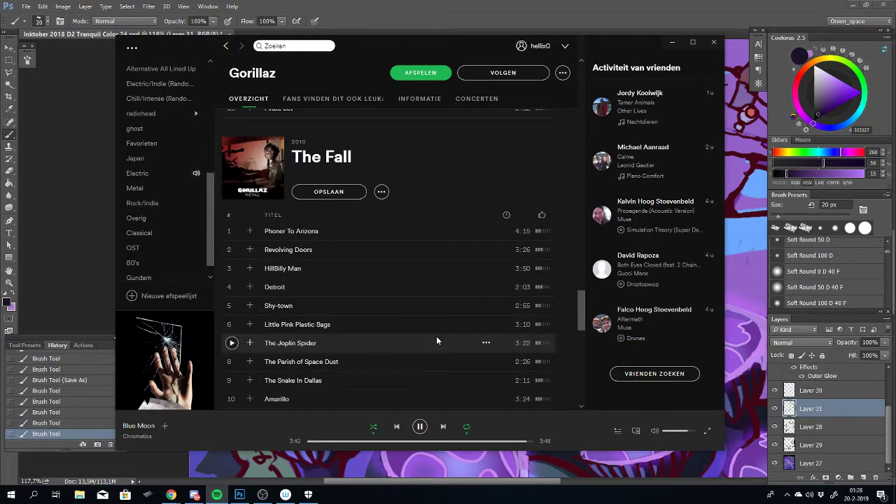
{"action": "scroll", "coordinate": [437, 339], "scroll_direction": "down", "scroll_amount": 6}
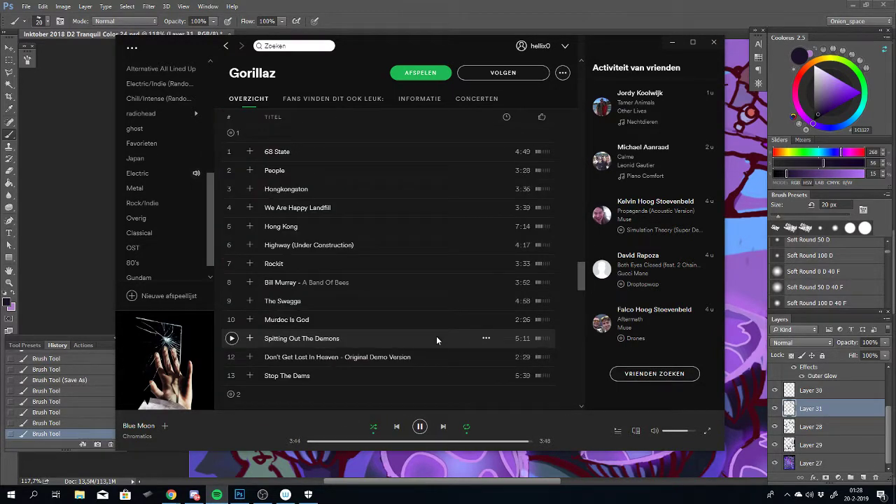
{"action": "left_click_drag", "start_coordinate": [580, 275], "coordinate": [571, 360]}
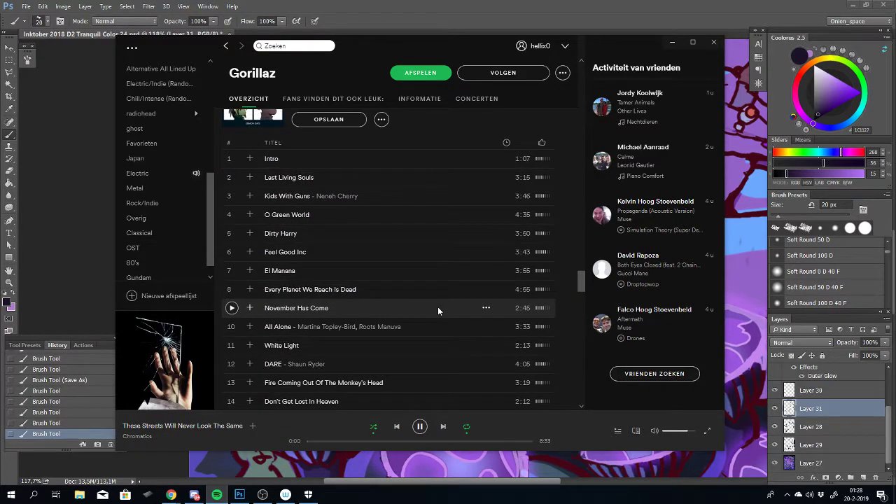
{"action": "scroll", "coordinate": [437, 307], "scroll_direction": "down", "scroll_amount": 3}
{"action": "scroll", "coordinate": [377, 304], "scroll_direction": "up", "scroll_amount": 1}
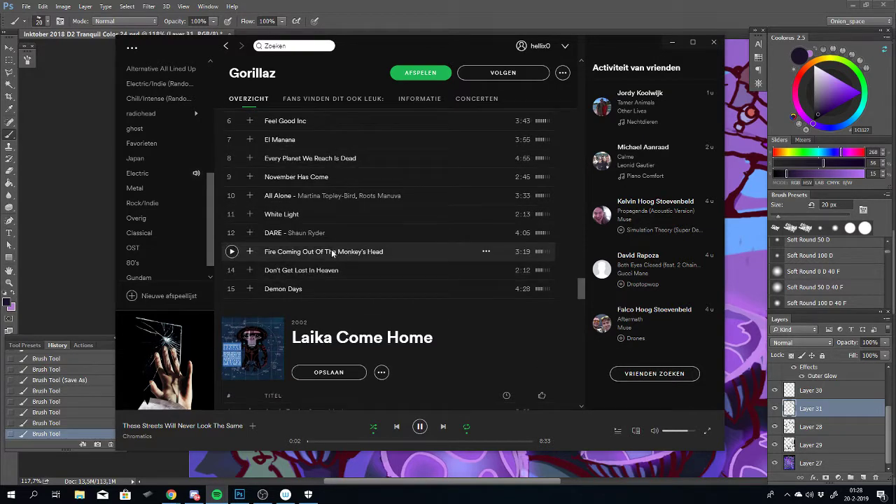
{"action": "scroll", "coordinate": [336, 237], "scroll_direction": "up", "scroll_amount": 1}
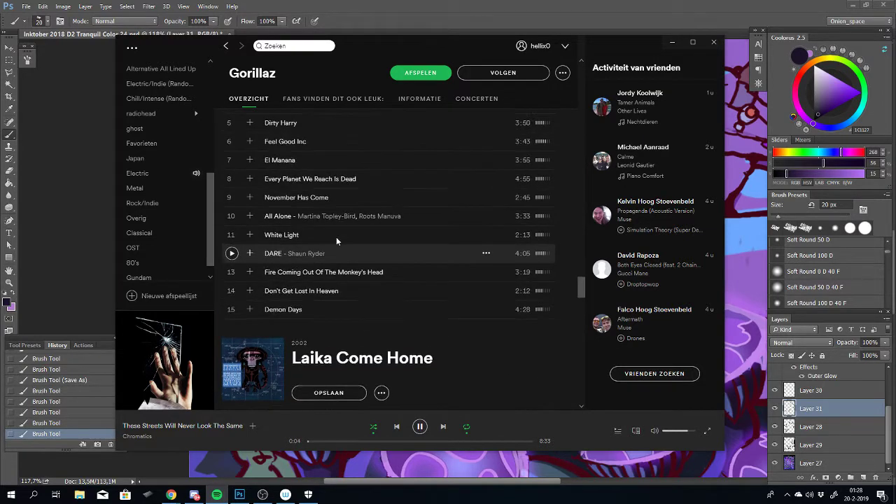
{"action": "right_click", "coordinate": [333, 273]}
{"action": "left_click", "coordinate": [357, 283]}
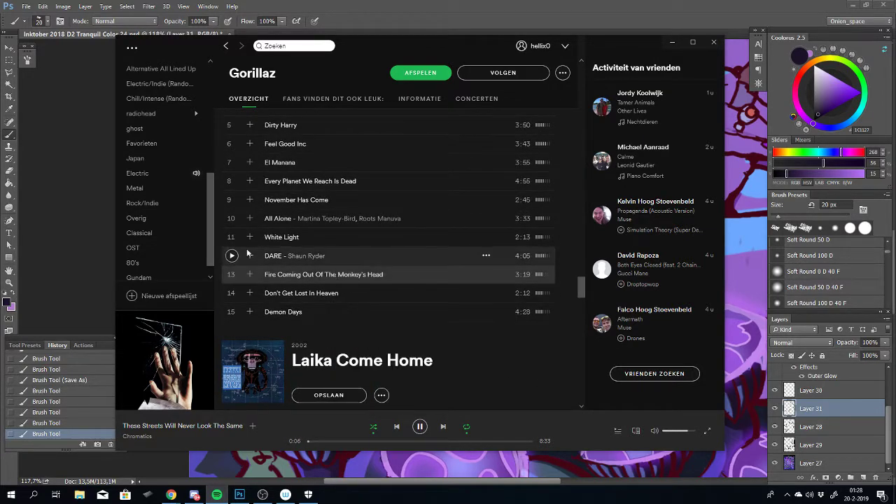
Return to Photoshop and darken the left-hand gills of the tilted mushroom above the lower-left leaf cluster, retrying strokes
{"action": "left_click", "coordinate": [97, 186]}
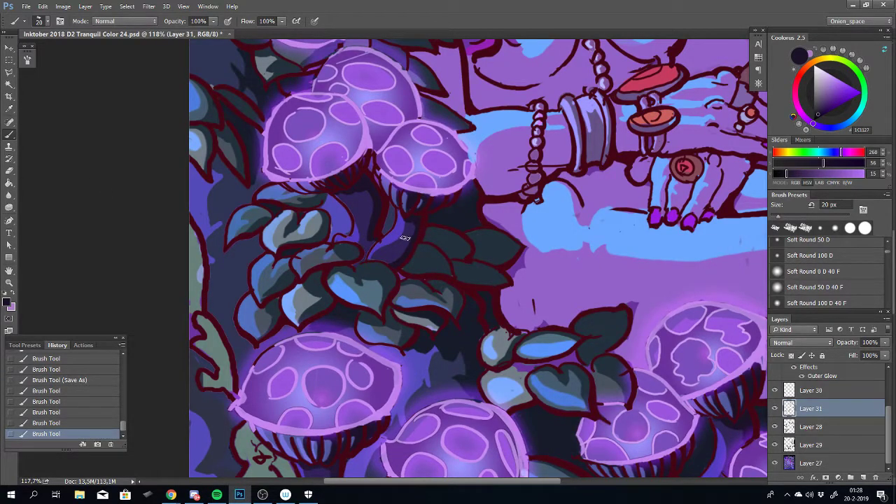
{"action": "scroll", "coordinate": [405, 238], "scroll_direction": "down", "scroll_amount": 5}
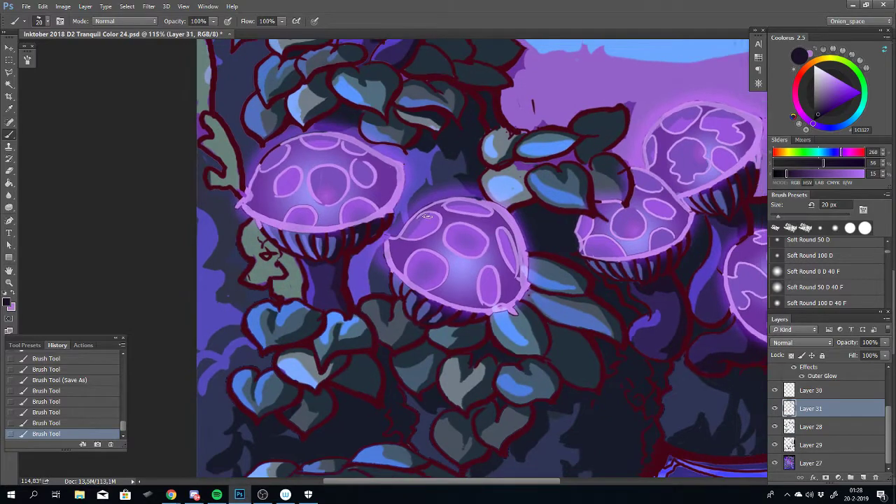
{"action": "scroll", "coordinate": [427, 216], "scroll_direction": "down", "scroll_amount": 4}
{"action": "scroll", "coordinate": [436, 339], "scroll_direction": "up", "scroll_amount": 5}
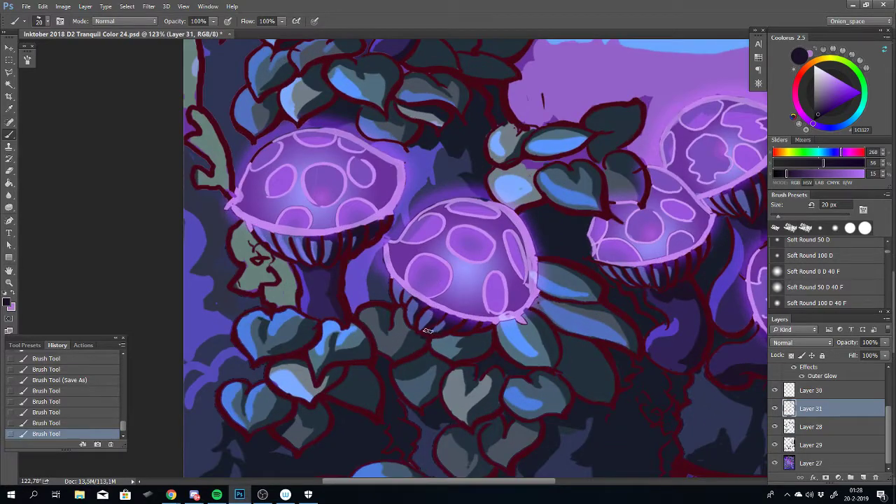
{"action": "left_click", "coordinate": [419, 329]}
{"action": "key", "text": "ctrl+z"}
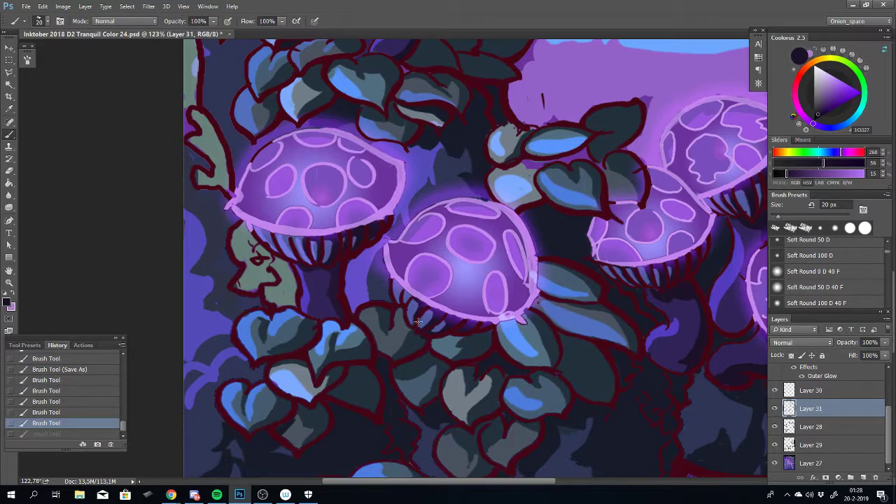
{"action": "key", "text": "ctrl+z"}
{"action": "key", "text": "ctrl+z"}
{"action": "mouse_move", "coordinate": [430, 331]}
{"action": "left_mouse_down"}
{"action": "mouse_move", "coordinate": [439, 338]}
{"action": "mouse_move", "coordinate": [418, 323]}
{"action": "left_mouse_up"}
{"action": "mouse_move", "coordinate": [420, 327]}
{"action": "left_mouse_down"}
{"action": "mouse_move", "coordinate": [415, 320]}
{"action": "mouse_move", "coordinate": [434, 335]}
{"action": "left_mouse_up"}
{"action": "key", "text": "ctrl+z"}
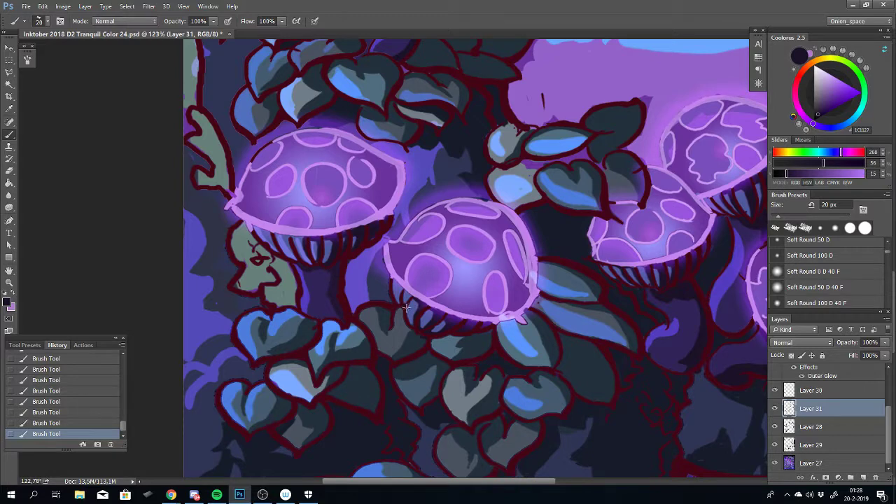
{"action": "key", "text": "ctrl+z"}
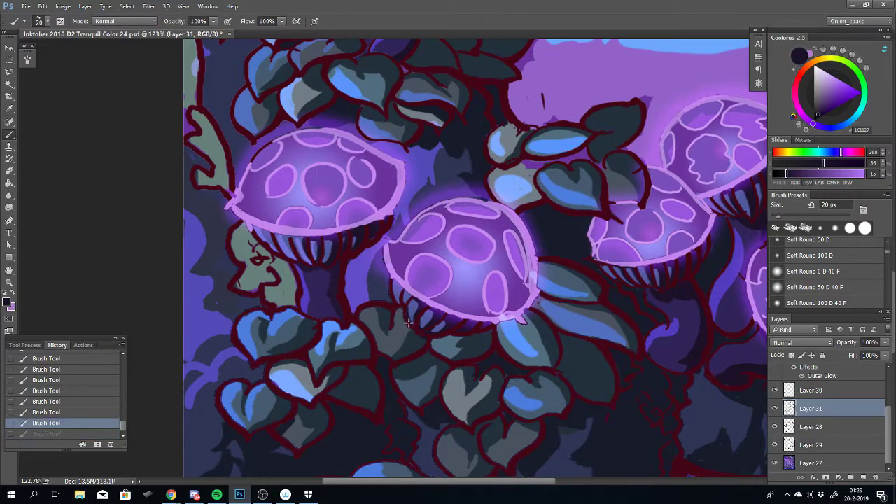
{"action": "left_click", "coordinate": [405, 310]}
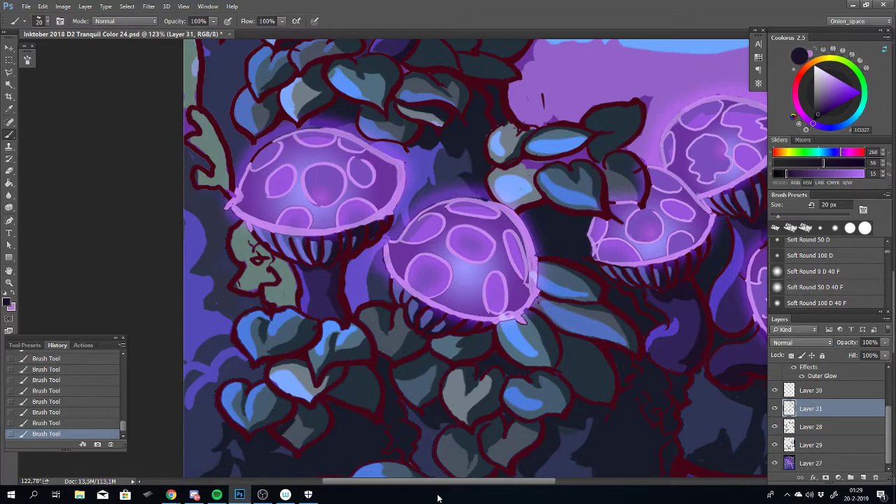
Examine the whole illustration from the woman's face to the water, and undo the last brush stroke
{"action": "scroll", "coordinate": [398, 282], "scroll_direction": "down", "scroll_amount": 5}
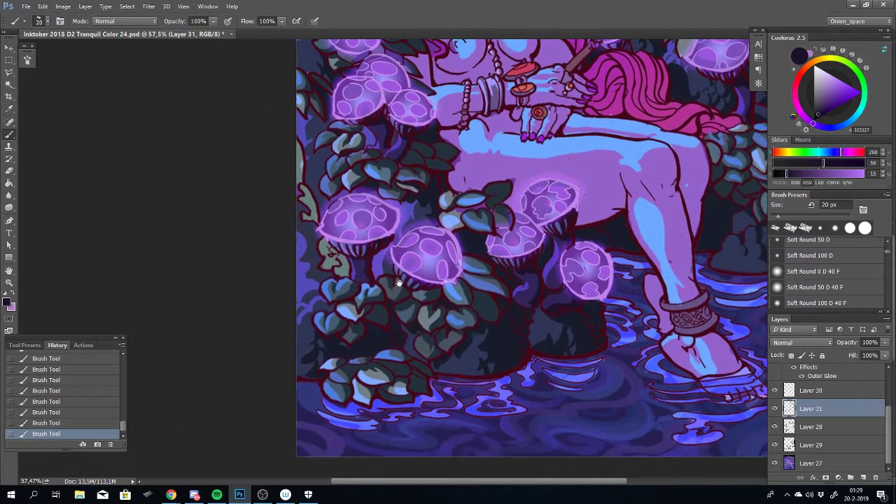
{"action": "scroll", "coordinate": [398, 282], "scroll_direction": "down", "scroll_amount": 2}
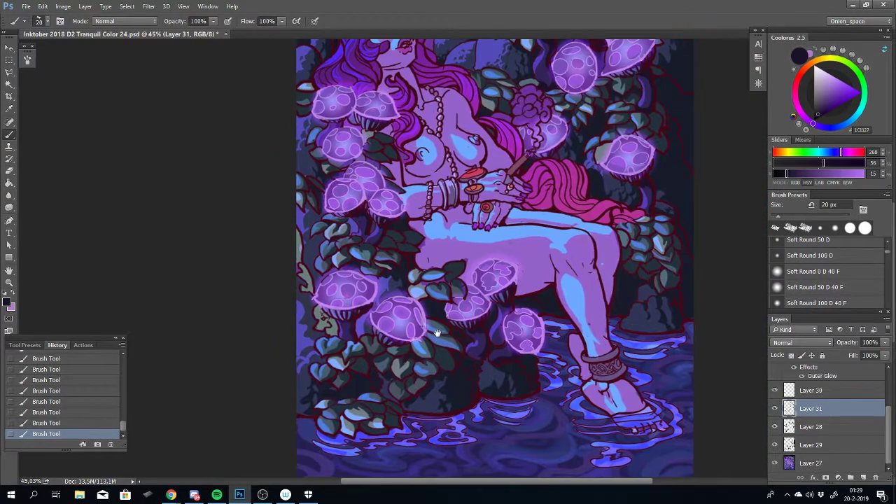
{"action": "scroll", "coordinate": [437, 333], "scroll_direction": "up", "scroll_amount": 5}
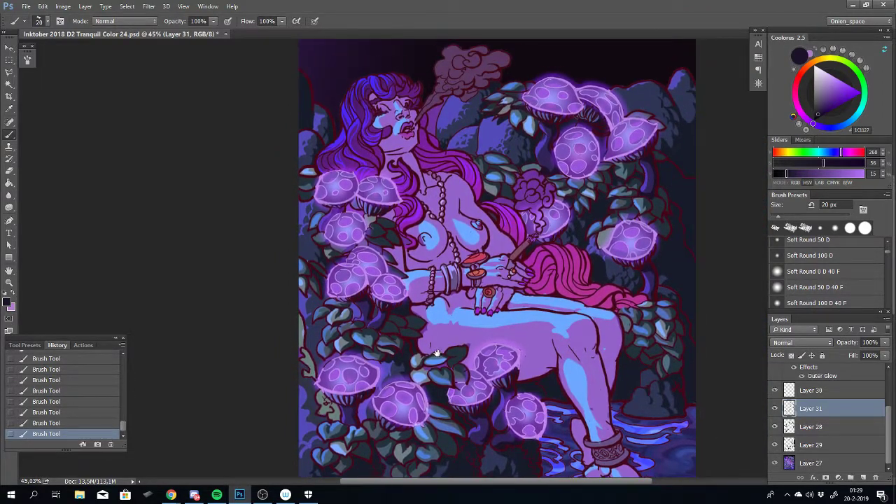
{"action": "left_click_drag", "start_coordinate": [437, 353], "coordinate": [425, 333]}
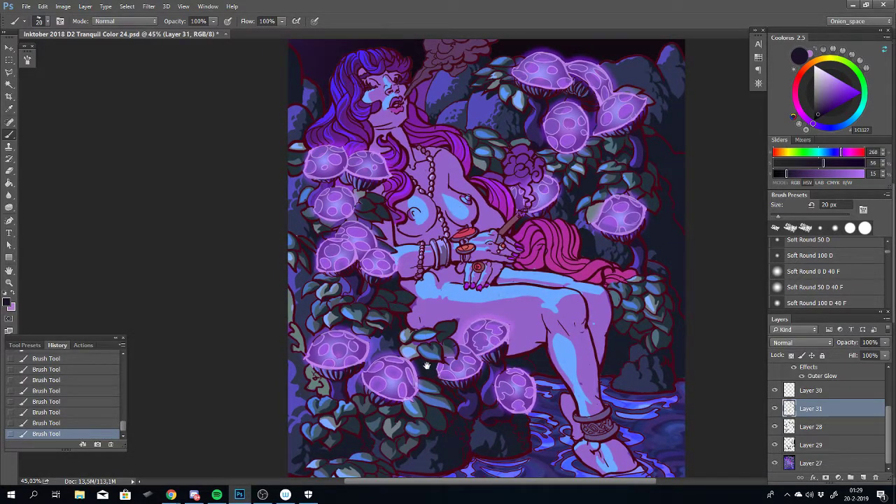
{"action": "mouse_move", "coordinate": [426, 365]}
{"action": "left_mouse_down"}
{"action": "mouse_move", "coordinate": [433, 315]}
{"action": "mouse_move", "coordinate": [421, 362]}
{"action": "left_mouse_up"}
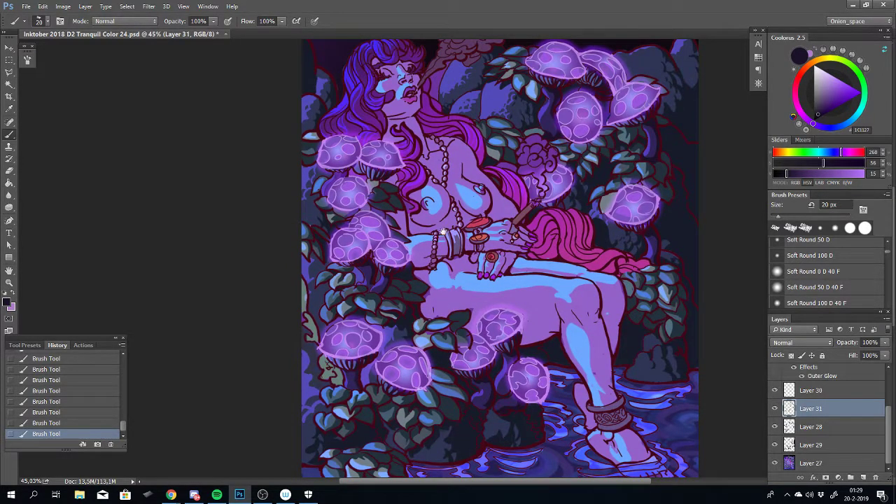
{"action": "left_click_drag", "start_coordinate": [443, 230], "coordinate": [435, 186]}
{"action": "scroll", "coordinate": [460, 280], "scroll_direction": "up", "scroll_amount": 2}
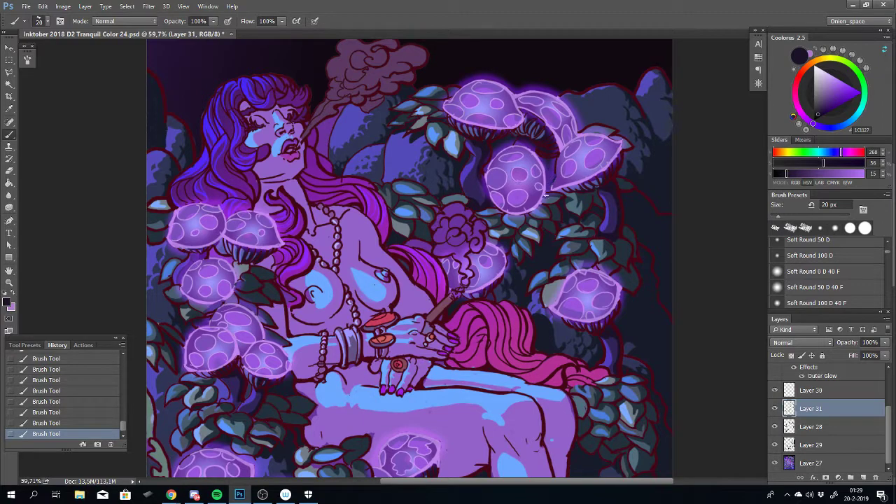
{"action": "key", "text": "ctrl+z"}
{"action": "left_click_drag", "start_coordinate": [489, 348], "coordinate": [445, 215]}
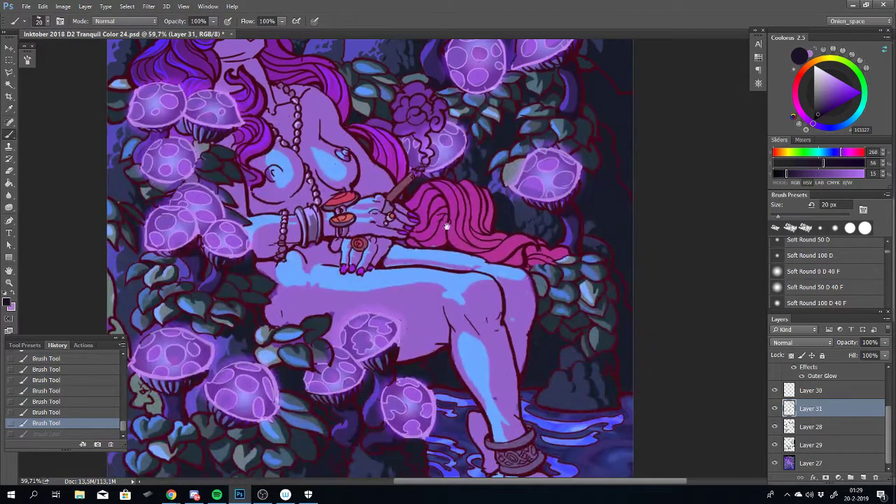
{"action": "left_click_drag", "start_coordinate": [460, 295], "coordinate": [505, 222]}
{"action": "left_click_drag", "start_coordinate": [459, 352], "coordinate": [507, 318]}
{"action": "left_click_drag", "start_coordinate": [494, 287], "coordinate": [508, 342]}
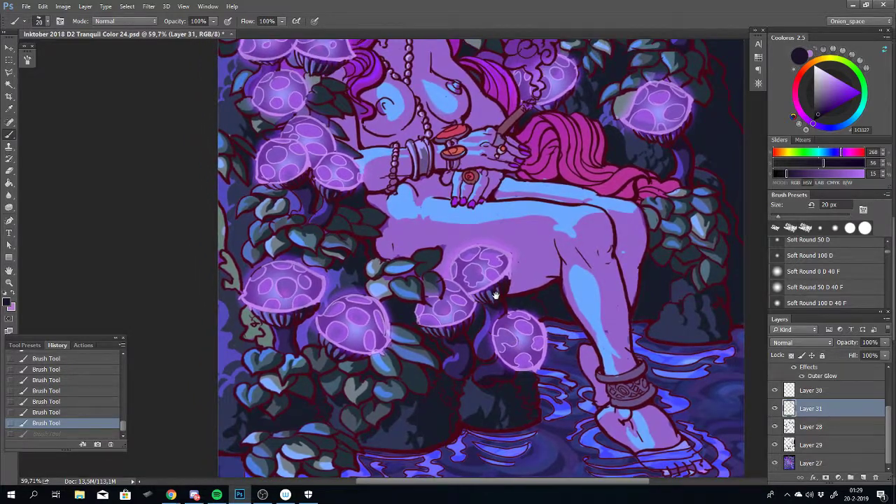
{"action": "left_click_drag", "start_coordinate": [494, 301], "coordinate": [516, 375]}
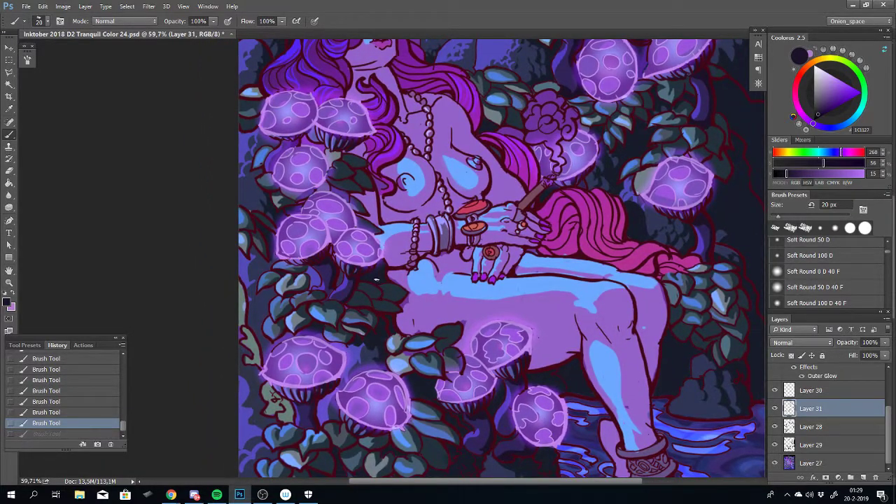
Sample the dark blue background beside the small mushroom below the braceleted forearm and touch up the area beneath the mushroom with it
{"action": "left_click", "coordinate": [380, 274], "text": "alt"}
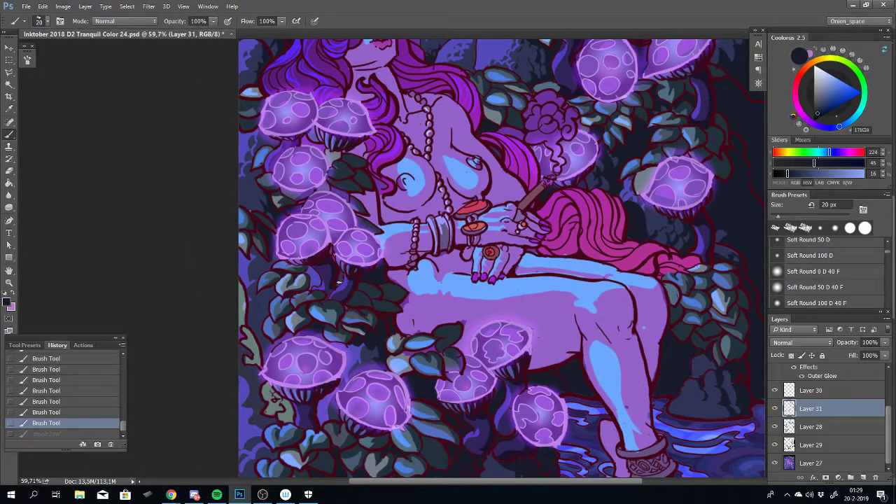
{"action": "left_click_drag", "start_coordinate": [338, 283], "coordinate": [337, 286]}
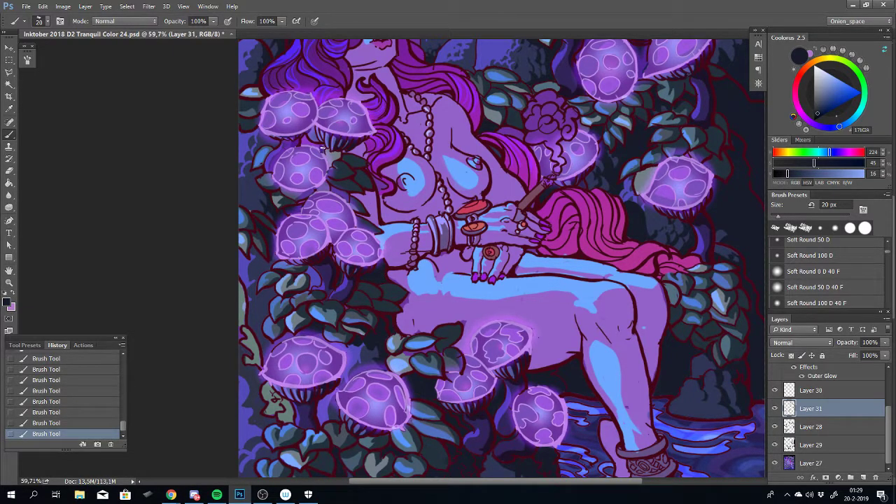
{"action": "key", "text": "ctrl+z"}
{"action": "key", "text": "ctrl+z"}
{"action": "scroll", "coordinate": [319, 298], "scroll_direction": "down", "scroll_amount": 2}
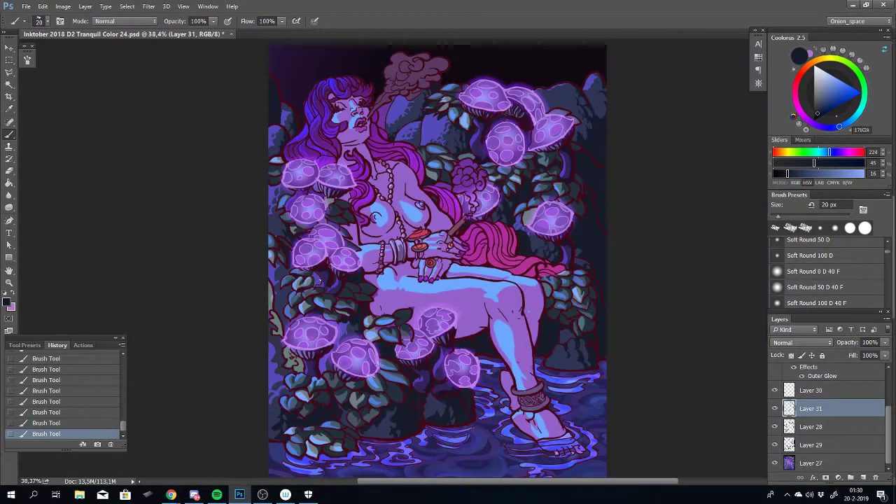
Compare the illustration with and without the painted mushroom shadows by toggling Layer 31's visibility
{"action": "left_click_drag", "start_coordinate": [359, 308], "coordinate": [349, 270]}
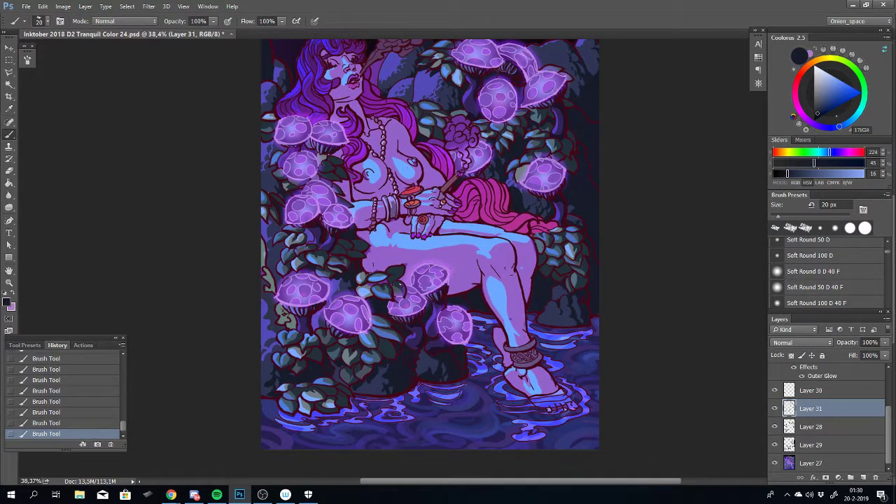
{"action": "left_click", "coordinate": [774, 410]}
{"action": "left_click", "coordinate": [774, 409]}
{"action": "left_click", "coordinate": [775, 409]}
{"action": "left_click", "coordinate": [775, 409]}
{"action": "left_click", "coordinate": [774, 409]}
{"action": "left_click", "coordinate": [775, 409]}
Try Layer 31's blending modes in order from Dissolve through Color Burn, Lighten and Screen to Overlay
{"action": "scroll", "coordinate": [811, 340], "scroll_direction": "down", "scroll_amount": 1}
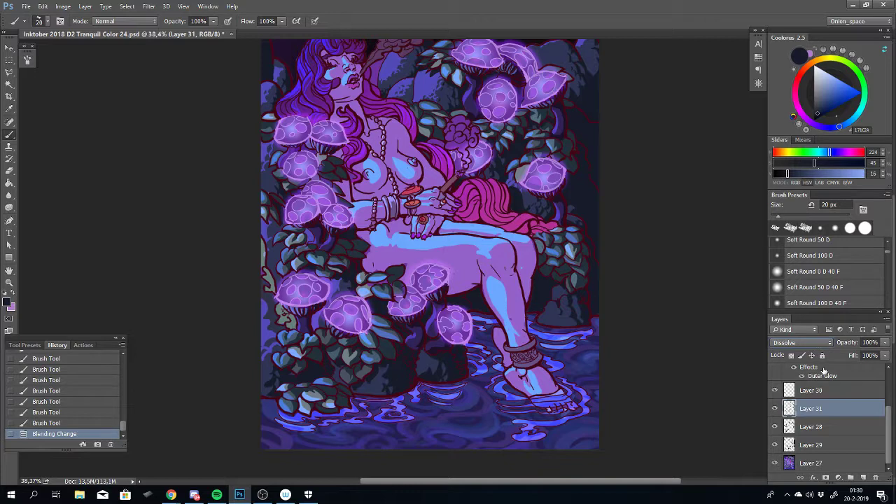
{"action": "key", "text": "Down"}
{"action": "key", "text": "Down"}
{"action": "key", "text": "Down"}
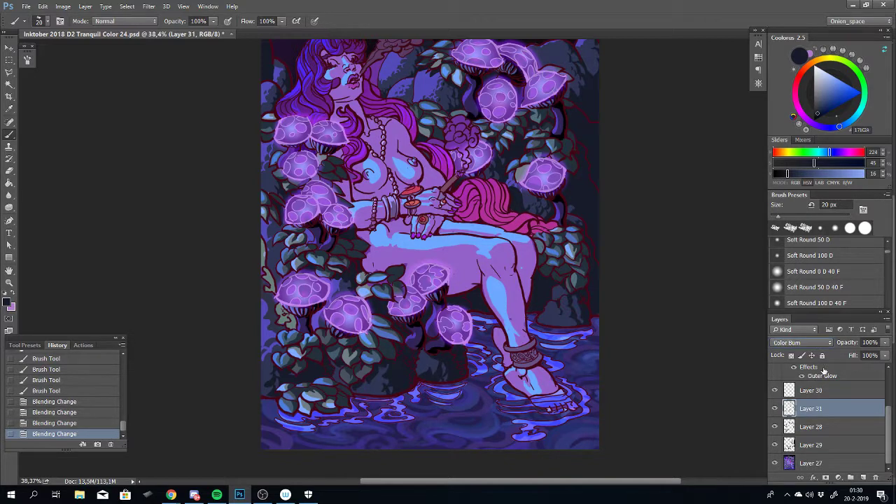
{"action": "key", "text": "Down"}
{"action": "key", "text": "Down"}
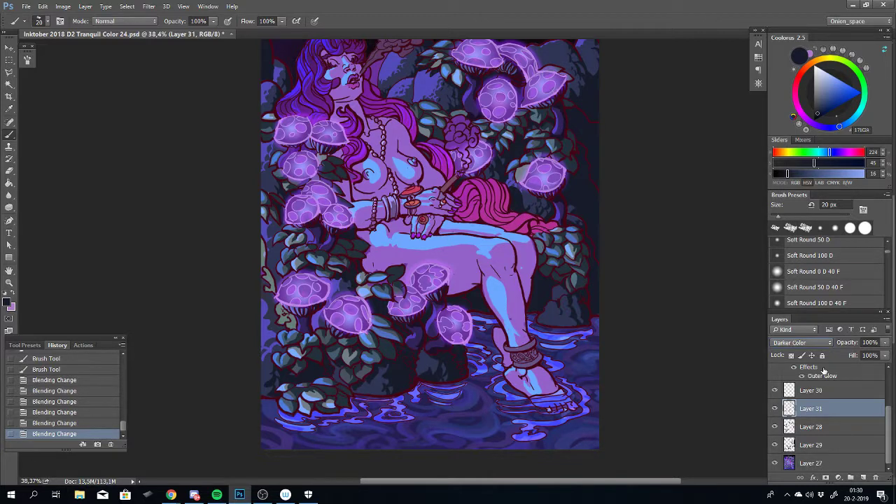
{"action": "key", "text": "Down"}
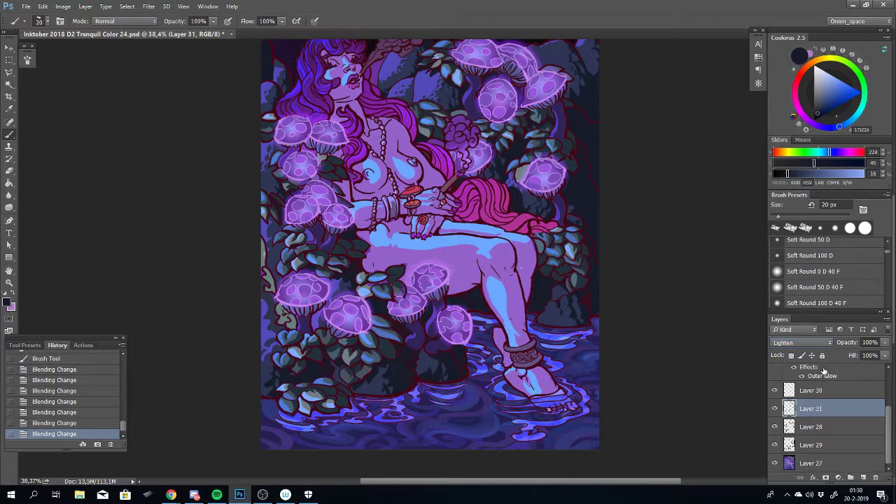
{"action": "key", "text": "Down"}
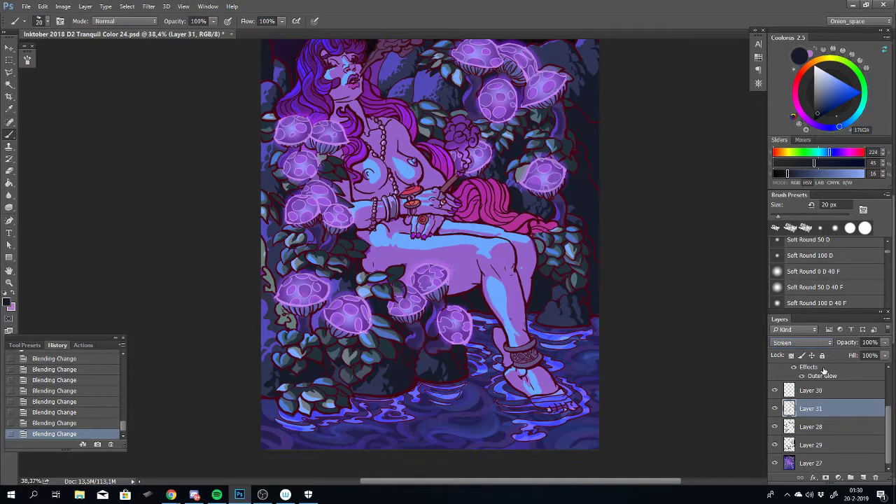
{"action": "key", "text": "Down"}
{"action": "key", "text": "Down"}
{"action": "key", "text": "Down"}
{"action": "key", "text": "Down"}
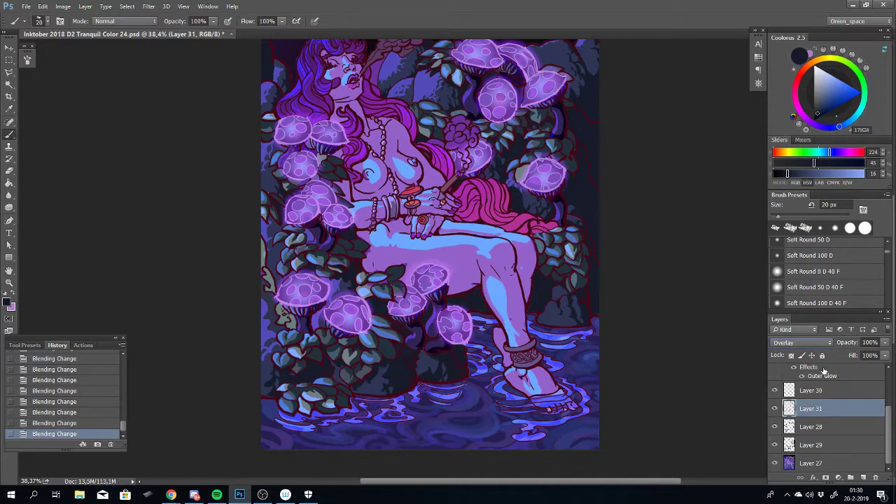
Try Layer 31's remaining blending modes past Overlay, including Hard Mix, Difference, Exclusion and Divide
{"action": "key", "text": "Down"}
{"action": "key", "text": "Down"}
{"action": "key", "text": "Down"}
{"action": "key", "text": "Down"}
{"action": "key", "text": "Down"}
{"action": "key", "text": "Down"}
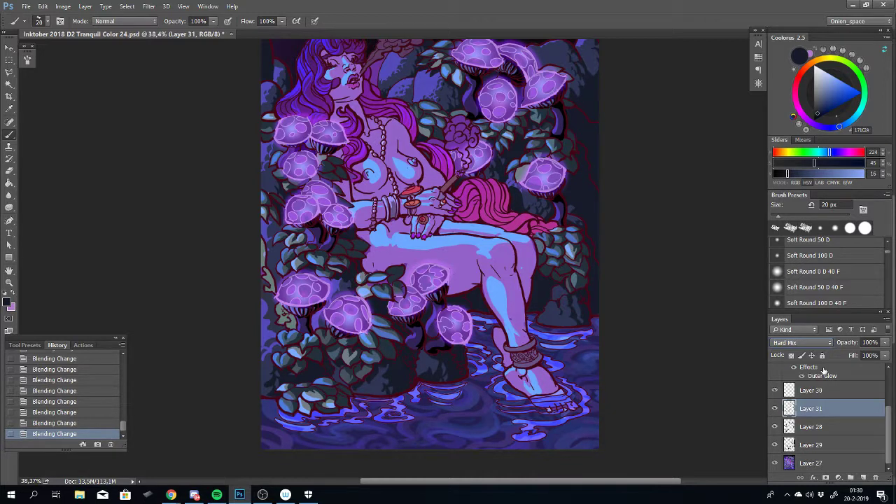
{"action": "key", "text": "Down"}
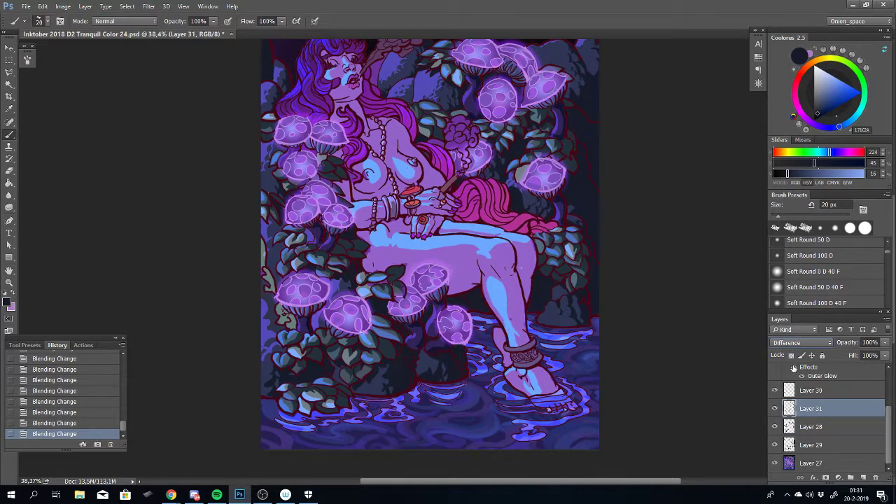
{"action": "key", "text": "Down"}
{"action": "key", "text": "Down"}
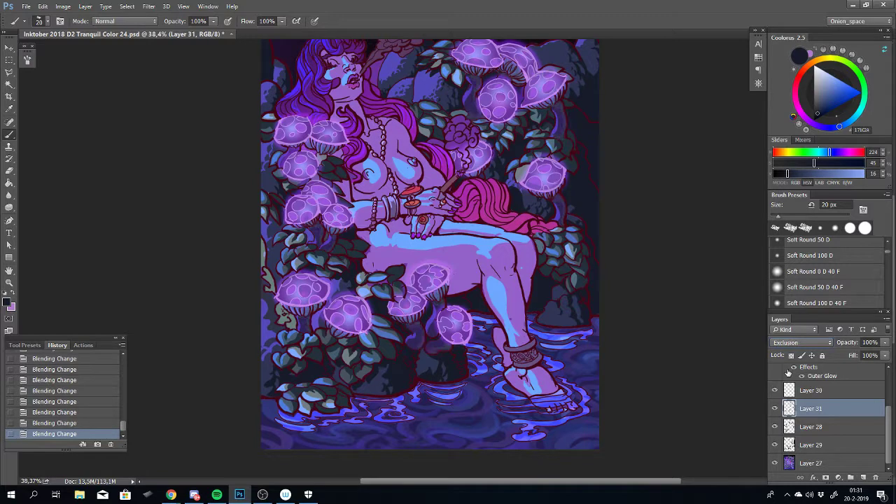
{"action": "key", "text": "Down"}
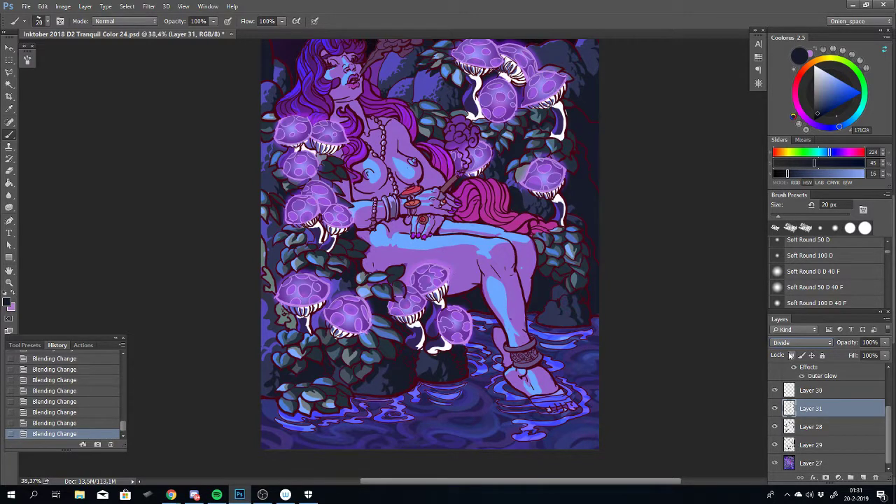
Set Layer 31's blending mode to Darken, and try the other darkening modes from Multiply to Darker Color
{"action": "left_click", "coordinate": [790, 343]}
{"action": "left_click", "coordinate": [779, 137]}
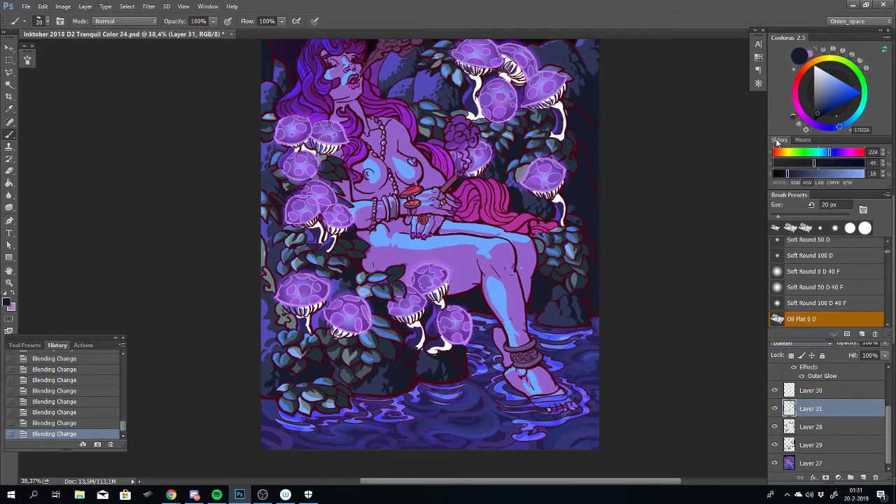
{"action": "left_click", "coordinate": [786, 345]}
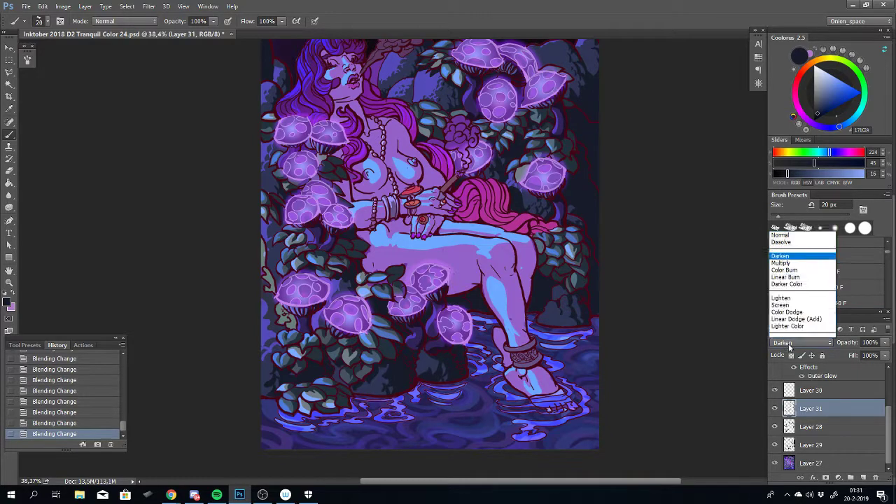
{"action": "left_click", "coordinate": [788, 346]}
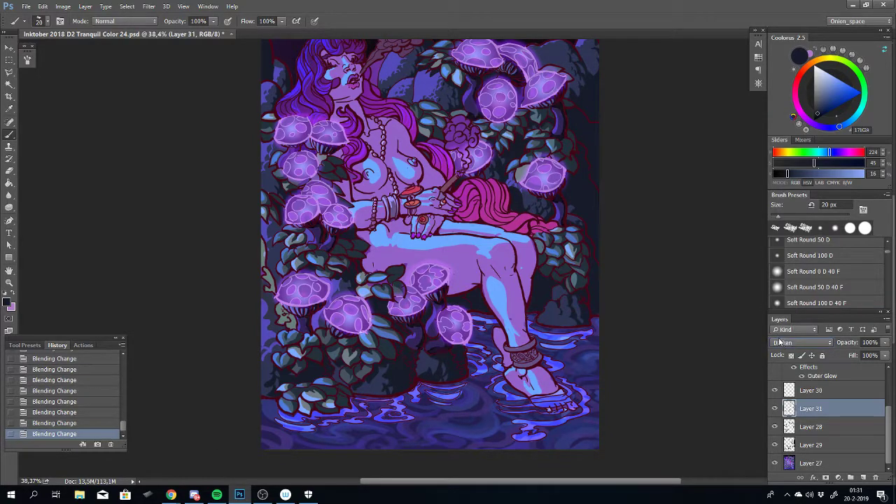
{"action": "key", "text": "Down"}
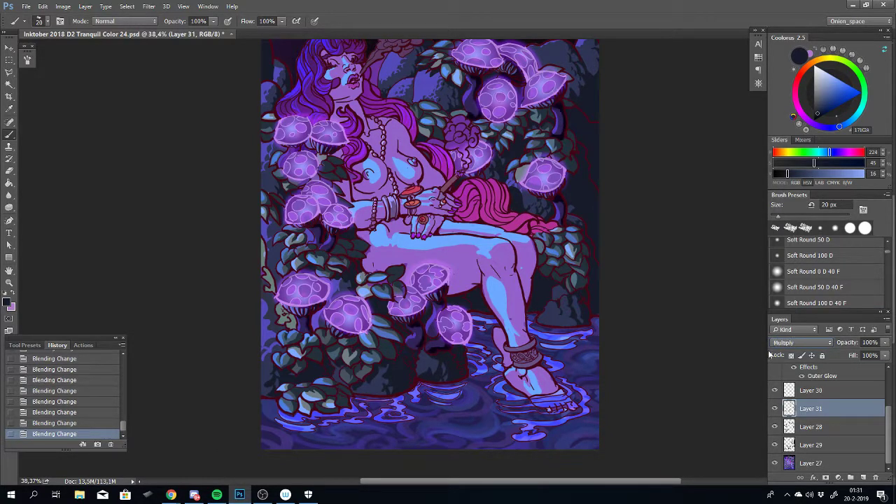
{"action": "key", "text": "Down"}
{"action": "key", "text": "Down"}
{"action": "key", "text": "Down"}
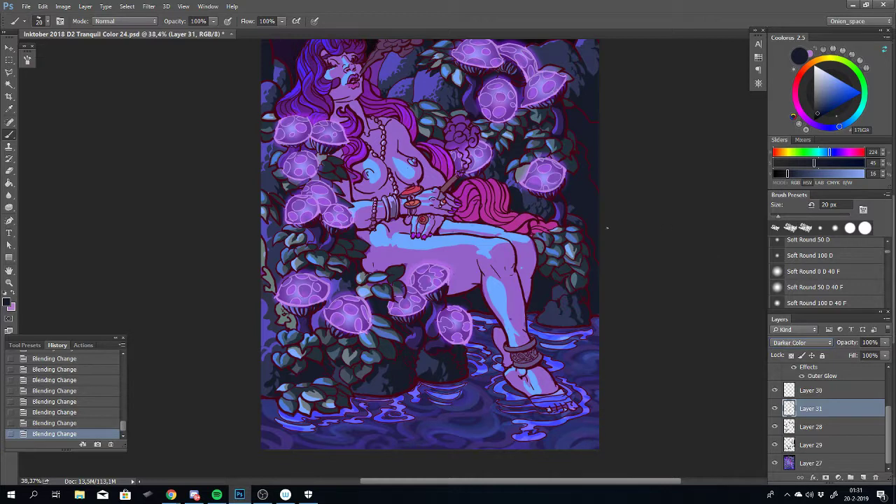
Compare Darker Color and Linear Burn on Layer 31, stepping back through the darkening modes to Normal
{"action": "key", "text": "Down"}
{"action": "key", "text": "Up"}
{"action": "key", "text": "Down"}
{"action": "key", "text": "Up"}
{"action": "key", "text": "Up"}
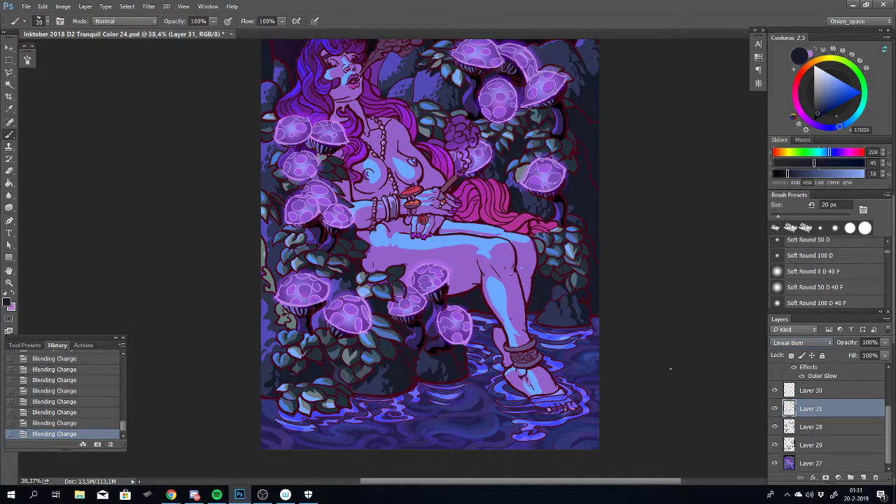
{"action": "key", "text": "Up"}
{"action": "key", "text": "Up"}
{"action": "key", "text": "Up"}
{"action": "key", "text": "Up"}
{"action": "key", "text": "Up"}
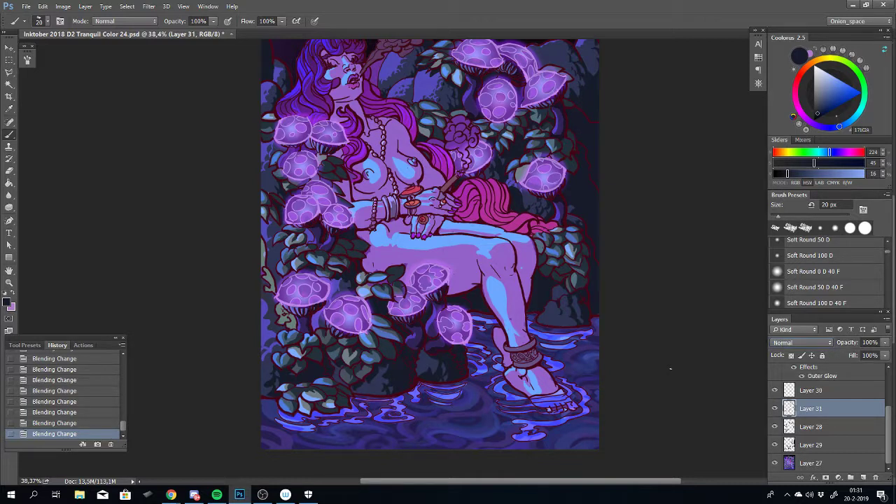
Retry Color Burn and Darker Color on Layer 31, and return its blending mode to Normal
{"action": "key", "text": "Down"}
{"action": "key", "text": "Down"}
{"action": "key", "text": "Down"}
{"action": "key", "text": "Down"}
{"action": "key", "text": "Down"}
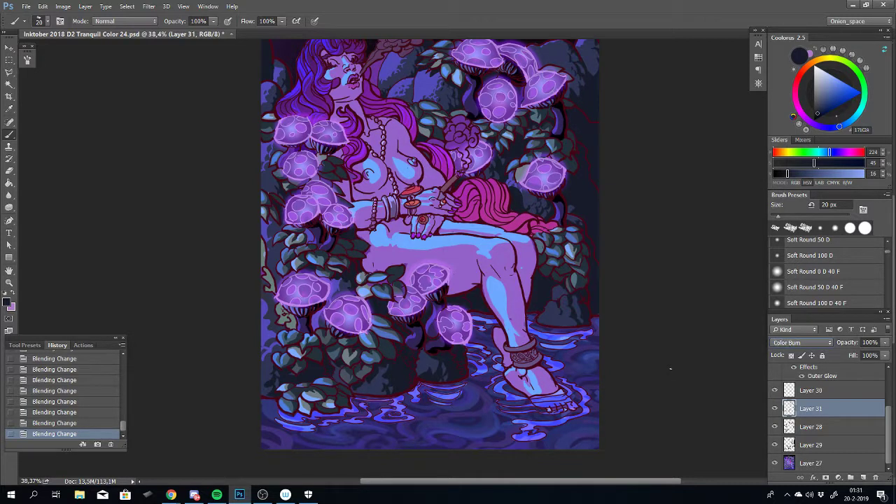
{"action": "key", "text": "Down"}
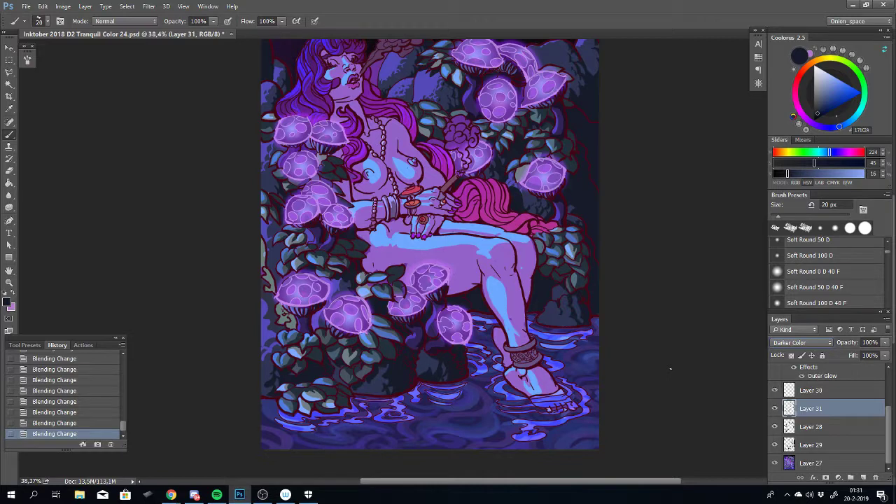
{"action": "left_click", "coordinate": [800, 343]}
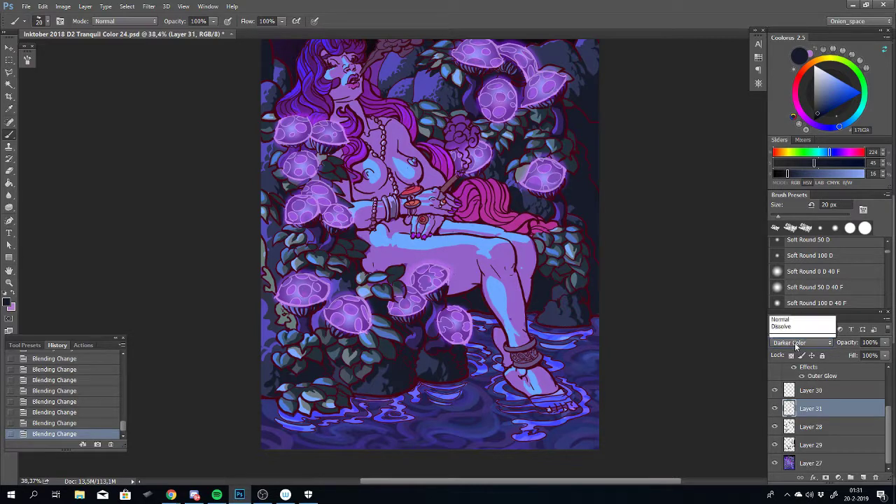
{"action": "left_click", "coordinate": [793, 117]}
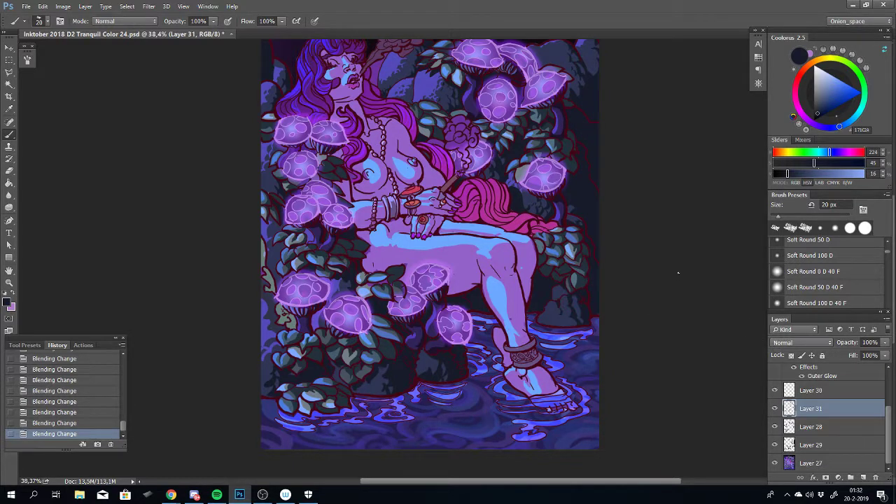
Examine the whole illustration with Layer 31's mushroom shadows hidden and shown
{"action": "left_click", "coordinate": [684, 304]}
{"action": "mouse_move", "coordinate": [614, 363]}
{"action": "left_mouse_down"}
{"action": "mouse_move", "coordinate": [620, 300]}
{"action": "mouse_move", "coordinate": [618, 334]}
{"action": "left_mouse_up"}
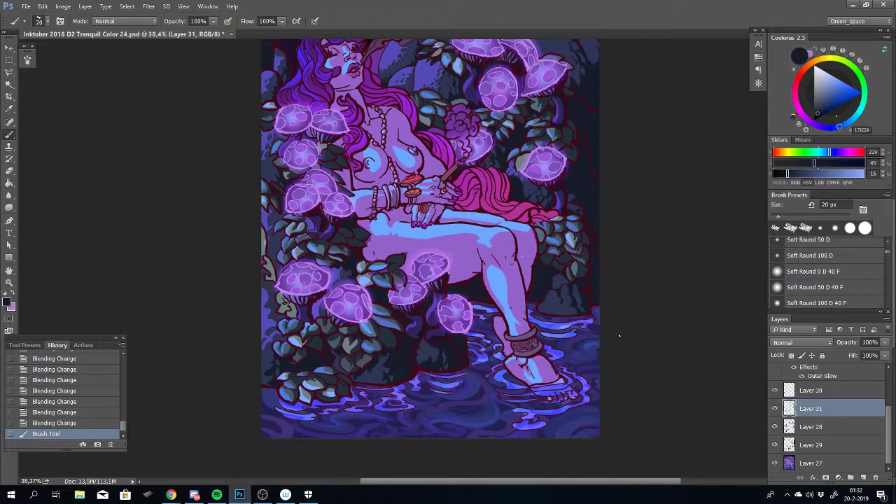
{"action": "left_click_drag", "start_coordinate": [631, 337], "coordinate": [652, 315]}
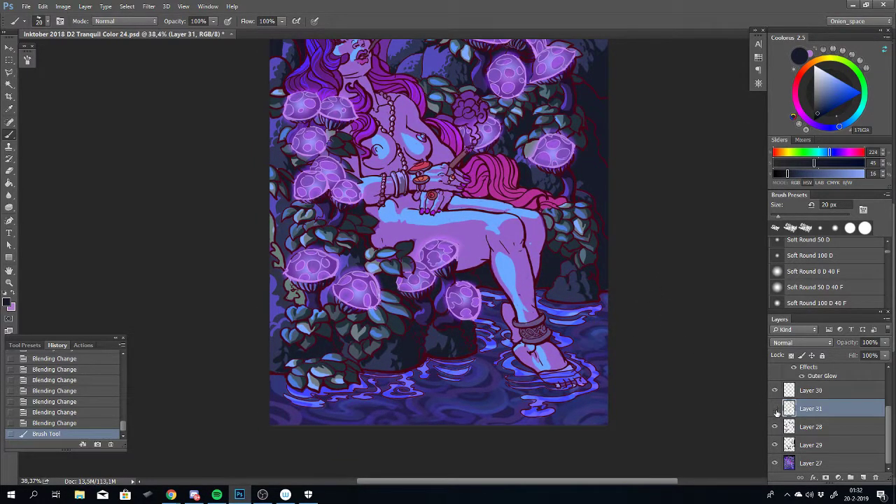
{"action": "left_click_drag", "start_coordinate": [710, 228], "coordinate": [708, 296]}
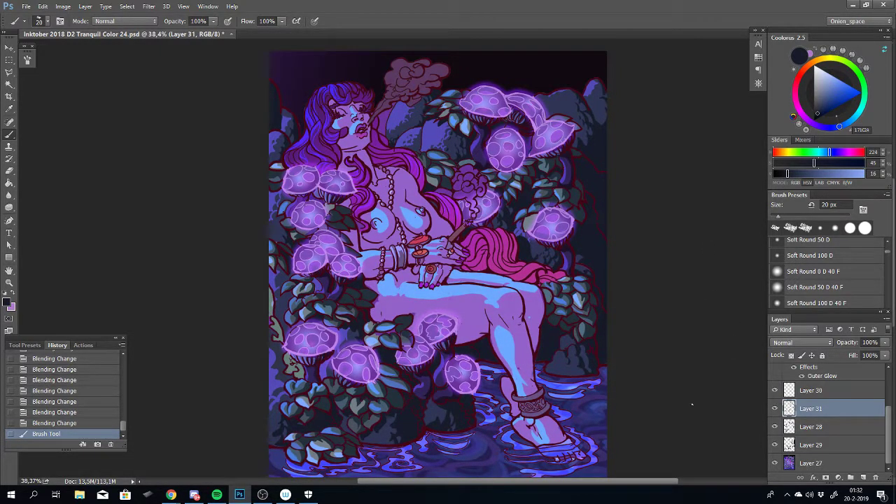
{"action": "mouse_move", "coordinate": [517, 313]}
{"action": "left_mouse_down"}
{"action": "mouse_move", "coordinate": [547, 403]}
{"action": "mouse_move", "coordinate": [531, 306]}
{"action": "left_mouse_up"}
{"action": "left_click_drag", "start_coordinate": [528, 248], "coordinate": [538, 290]}
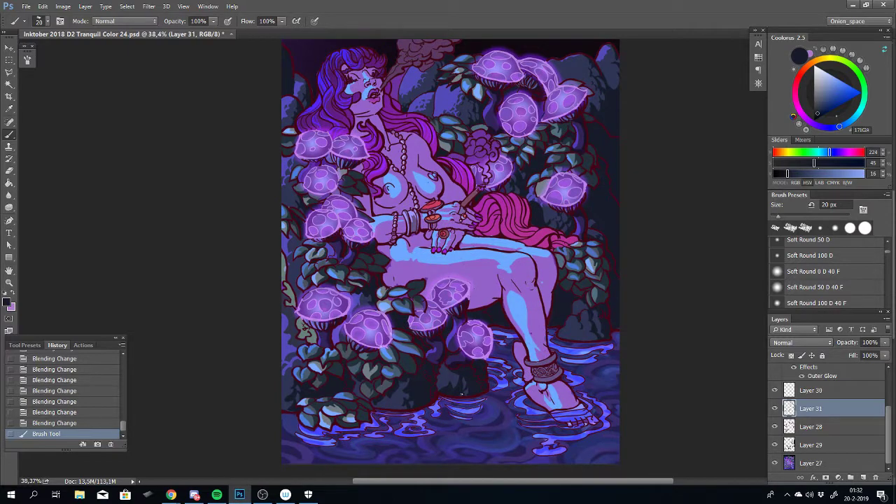
Save the illustration as a new Photoshop file named Inktober 2018 D2 Tranquil Color 25 with Maximize Compatibility on
{"action": "key", "text": "ctrl+shift+s"}
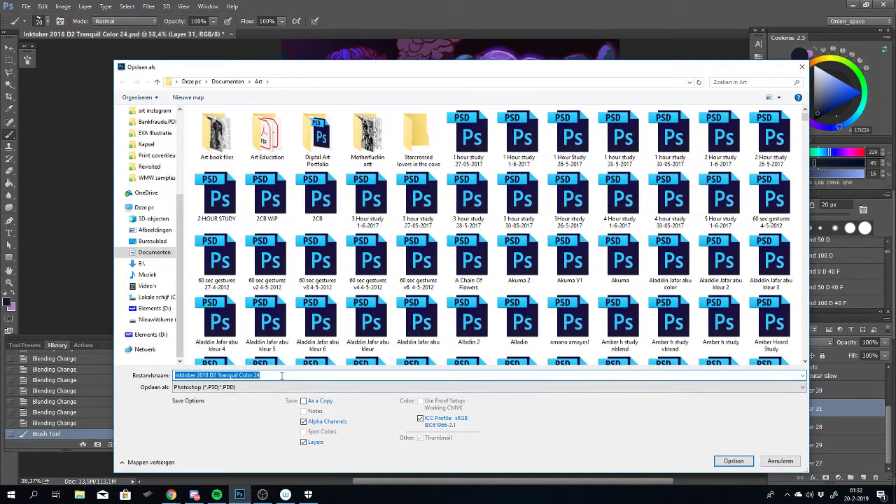
{"action": "left_click", "coordinate": [282, 376]}
{"action": "key", "text": "BackSpace"}
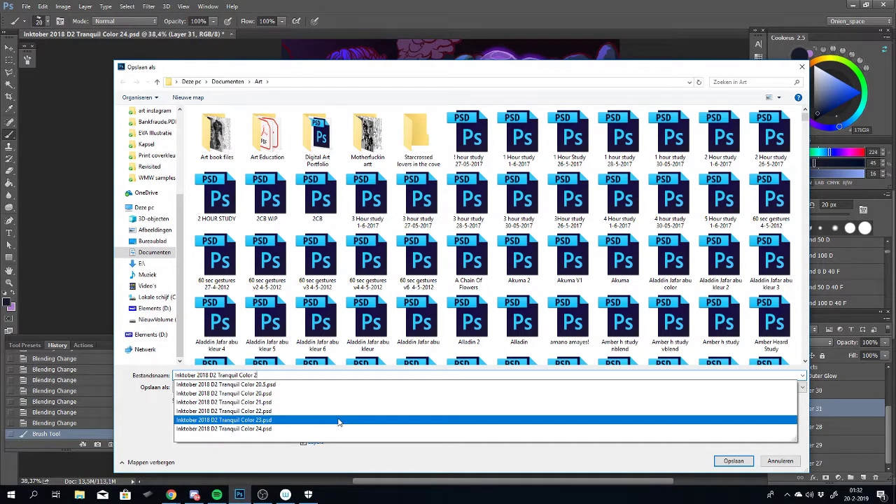
{"action": "type", "text": "5"}
{"action": "key", "text": "Return"}
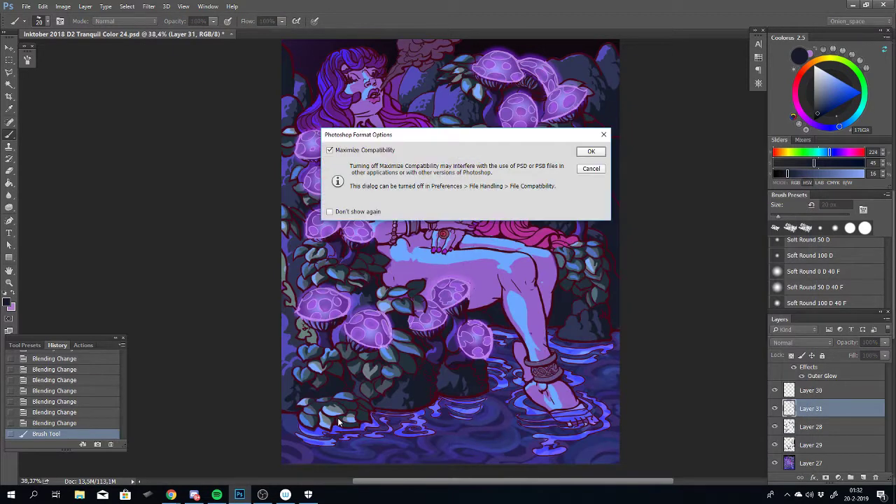
{"action": "key", "text": "Return"}
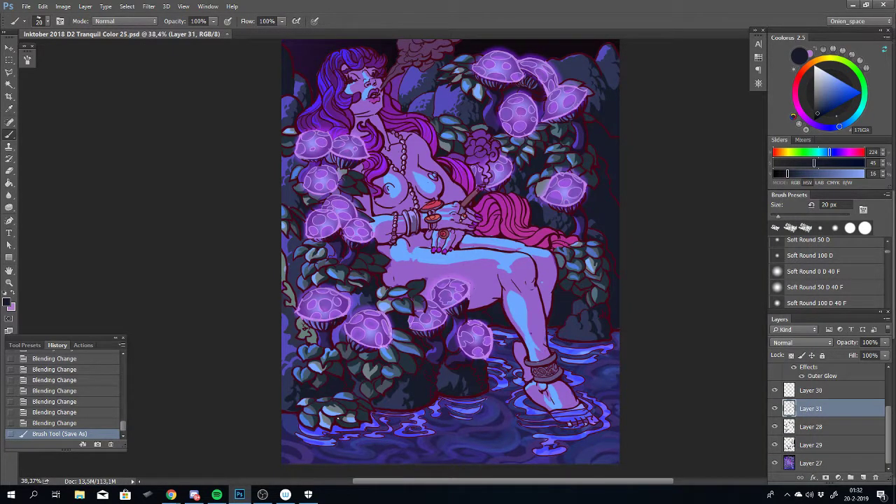
{"action": "scroll", "coordinate": [616, 289], "scroll_direction": "down", "scroll_amount": 3}
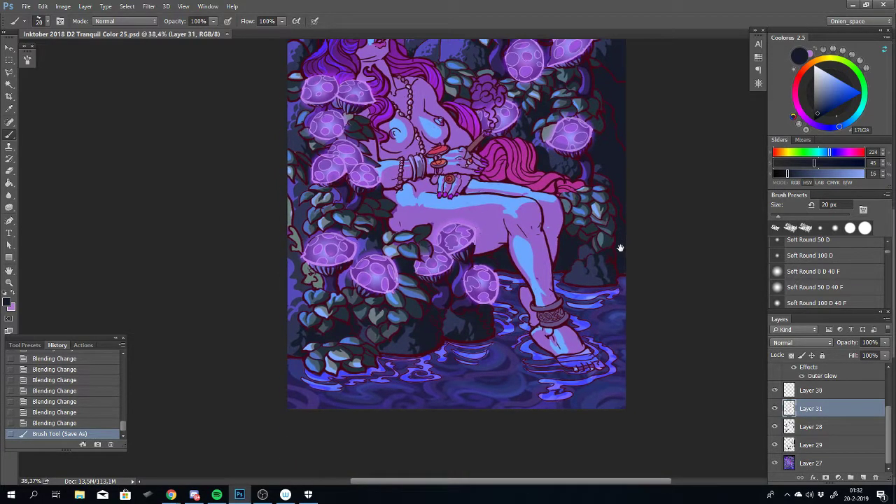
{"action": "left_click_drag", "start_coordinate": [621, 240], "coordinate": [640, 241]}
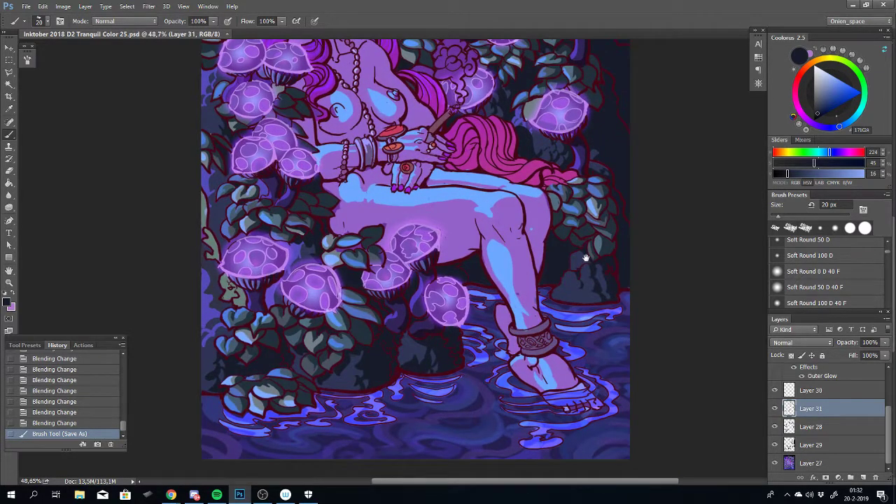
{"action": "left_click_drag", "start_coordinate": [582, 232], "coordinate": [591, 331]}
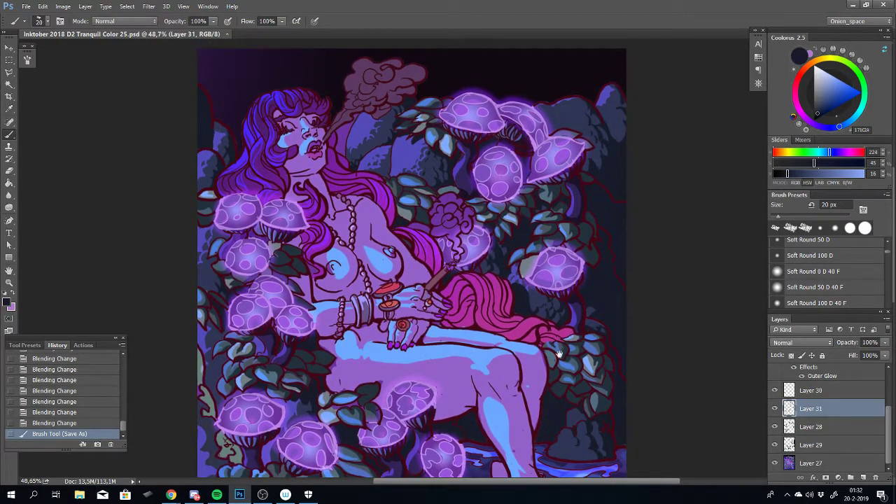
{"action": "left_click_drag", "start_coordinate": [558, 369], "coordinate": [570, 264]}
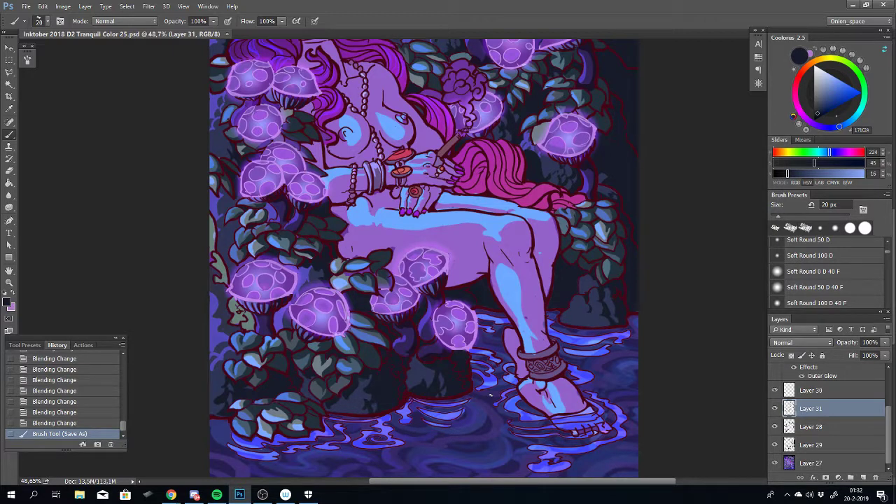
{"action": "scroll", "coordinate": [319, 269], "scroll_direction": "up", "scroll_amount": 5}
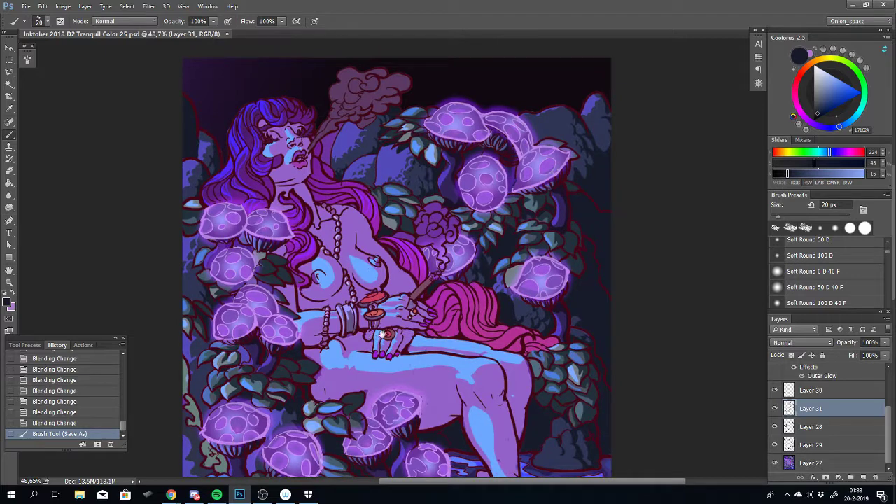
Examine the whole illustration from the smoke down to the water, comparing it with Layer 31's mushroom shadows hidden and shown
{"action": "mouse_move", "coordinate": [403, 341]}
{"action": "left_mouse_down"}
{"action": "mouse_move", "coordinate": [391, 318]}
{"action": "mouse_move", "coordinate": [393, 348]}
{"action": "mouse_move", "coordinate": [390, 339]}
{"action": "left_mouse_up"}
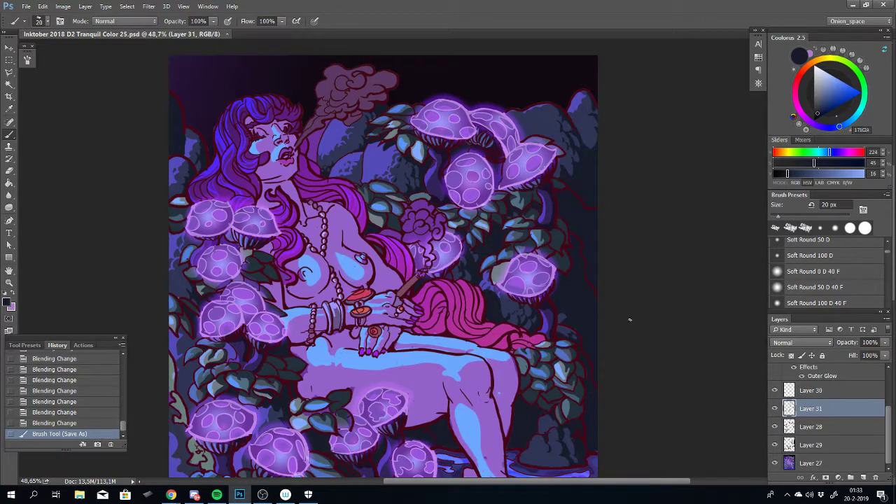
{"action": "scroll", "coordinate": [584, 307], "scroll_direction": "down", "scroll_amount": 3}
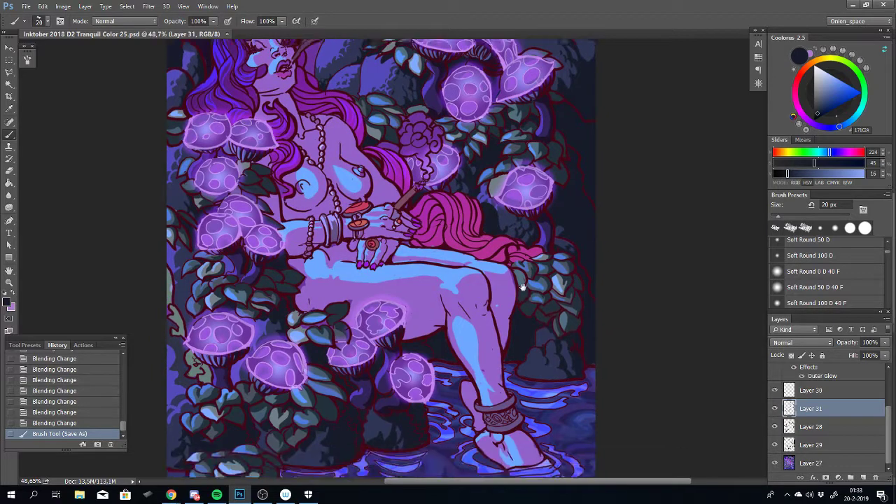
{"action": "left_click_drag", "start_coordinate": [522, 287], "coordinate": [515, 266]}
{"action": "mouse_move", "coordinate": [511, 329]}
{"action": "left_mouse_down"}
{"action": "mouse_move", "coordinate": [515, 259]}
{"action": "mouse_move", "coordinate": [507, 287]}
{"action": "mouse_move", "coordinate": [513, 345]}
{"action": "left_mouse_up"}
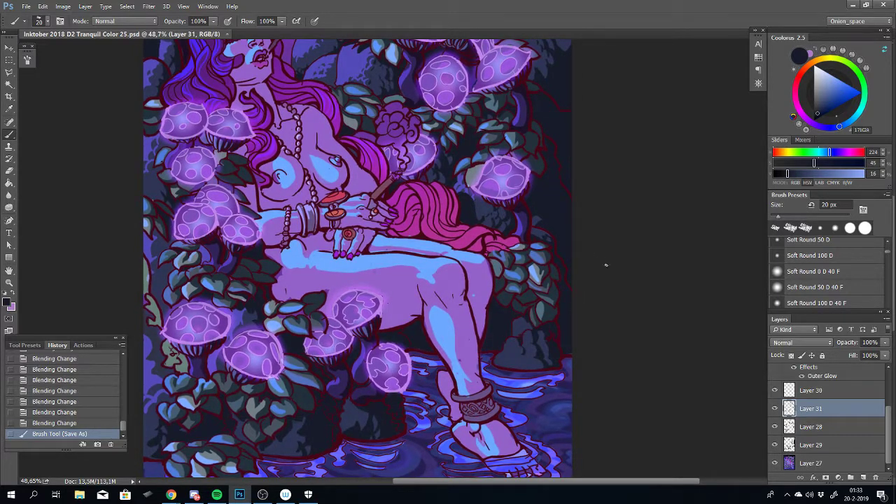
{"action": "left_click", "coordinate": [774, 408]}
{"action": "left_click", "coordinate": [774, 409]}
{"action": "left_click_drag", "start_coordinate": [599, 209], "coordinate": [592, 272]}
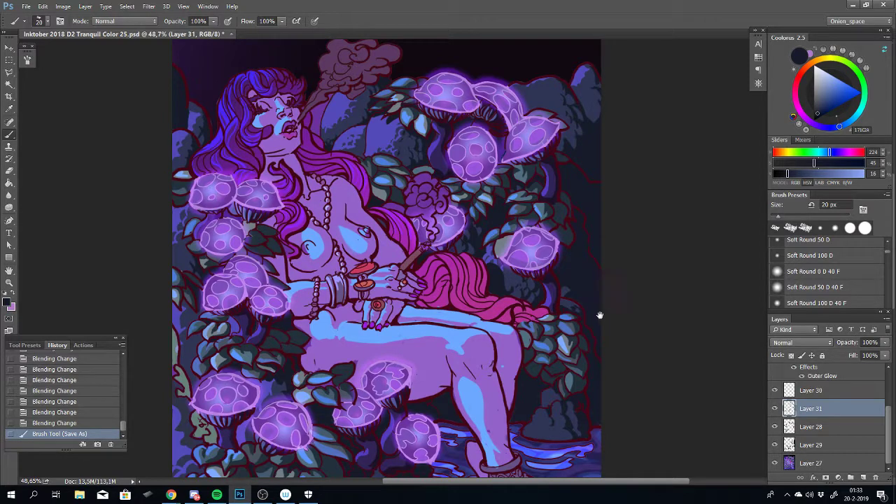
{"action": "left_click_drag", "start_coordinate": [592, 342], "coordinate": [604, 273]}
{"action": "left_click", "coordinate": [773, 409]}
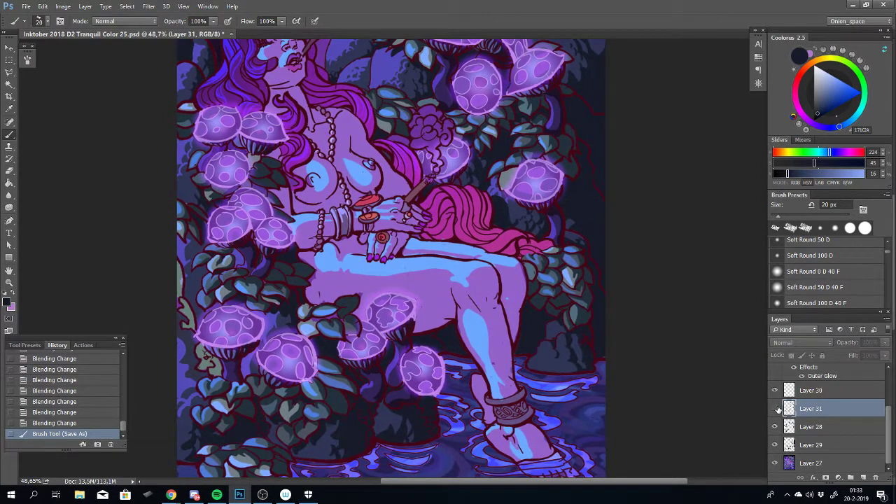
{"action": "left_click", "coordinate": [773, 410]}
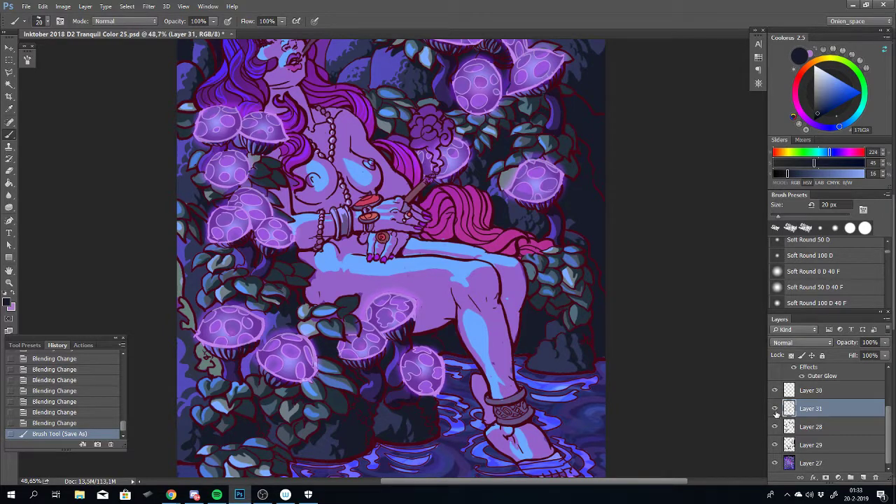
{"action": "left_click_drag", "start_coordinate": [679, 264], "coordinate": [667, 338]}
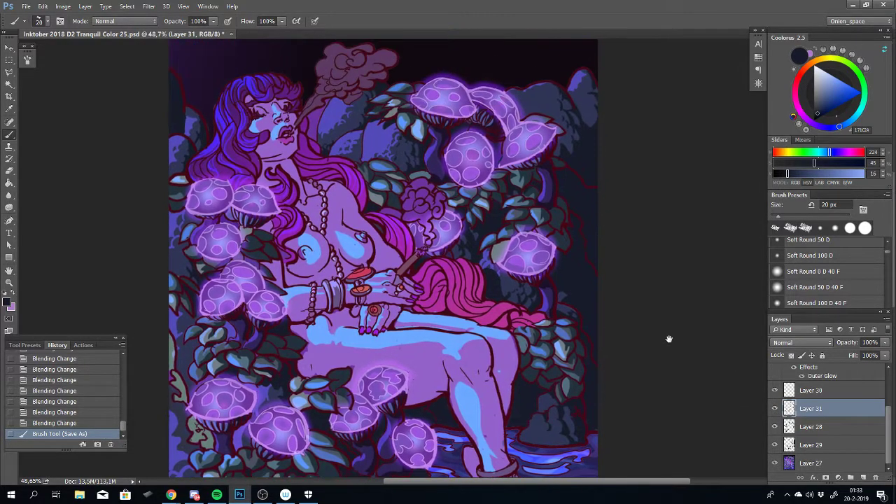
{"action": "mouse_move", "coordinate": [672, 306]}
{"action": "left_mouse_down"}
{"action": "mouse_move", "coordinate": [673, 354]}
{"action": "mouse_move", "coordinate": [683, 256]}
{"action": "mouse_move", "coordinate": [678, 328]}
{"action": "mouse_move", "coordinate": [684, 290]}
{"action": "left_mouse_up"}
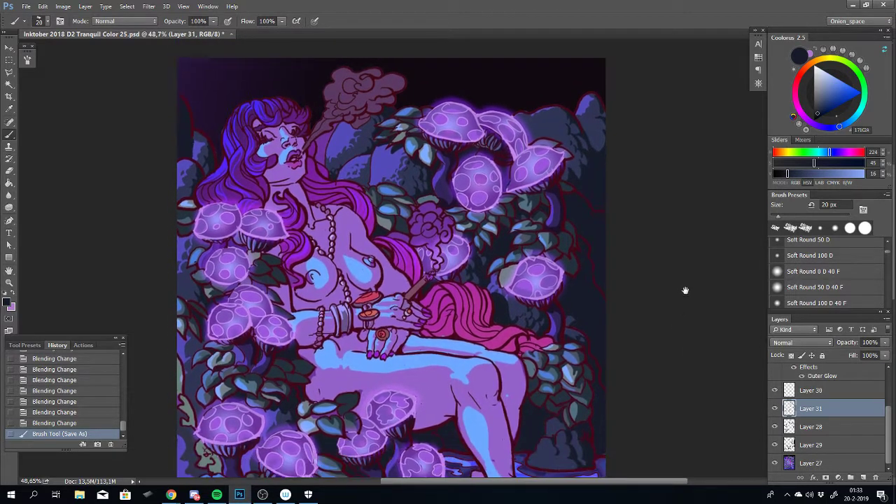
{"action": "left_click_drag", "start_coordinate": [669, 320], "coordinate": [658, 223]}
{"action": "left_click", "coordinate": [775, 408]}
{"action": "left_click", "coordinate": [774, 409]}
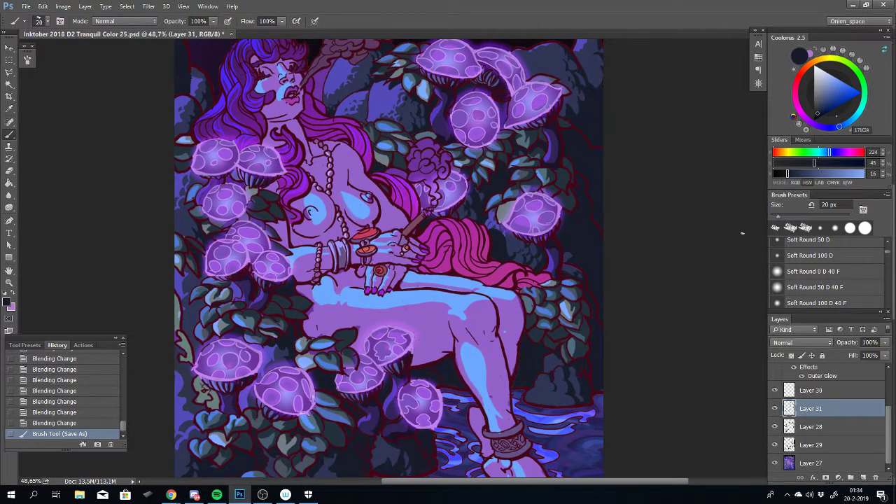
{"action": "left_click_drag", "start_coordinate": [670, 313], "coordinate": [696, 202]}
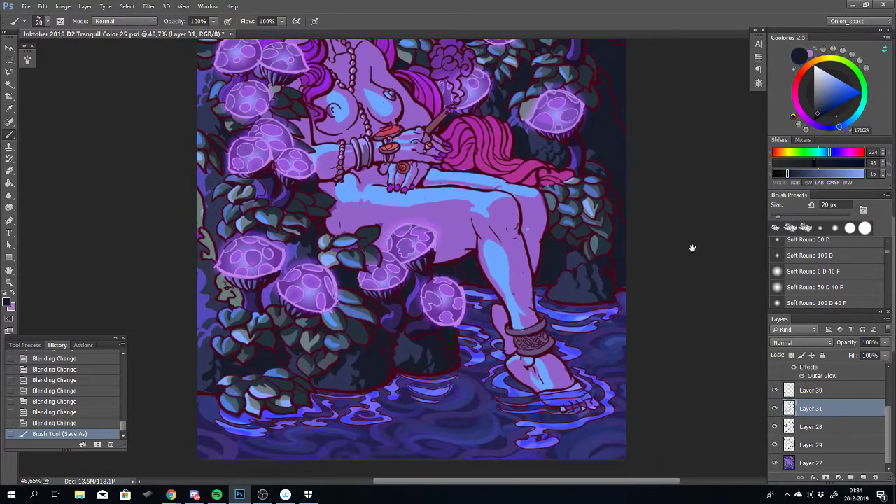
{"action": "left_click_drag", "start_coordinate": [692, 248], "coordinate": [702, 212]}
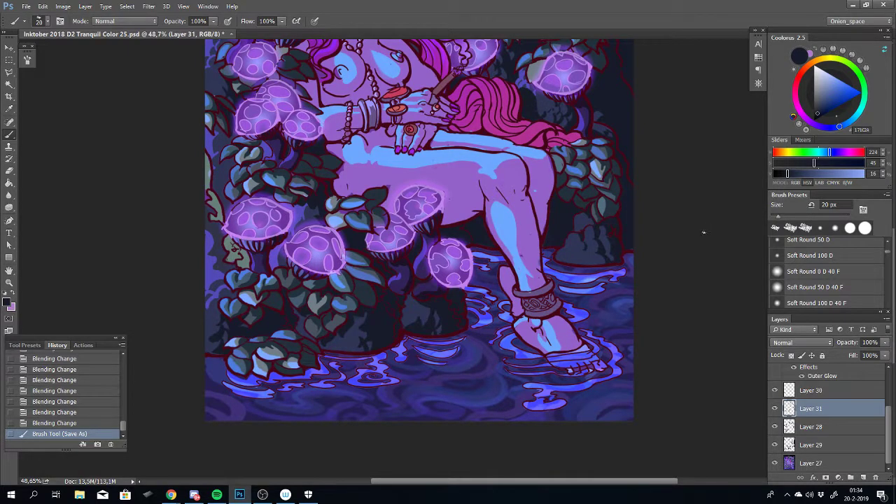
{"action": "left_click", "coordinate": [775, 409]}
{"action": "left_click", "coordinate": [774, 408]}
{"action": "scroll", "coordinate": [695, 219], "scroll_direction": "up", "scroll_amount": 5}
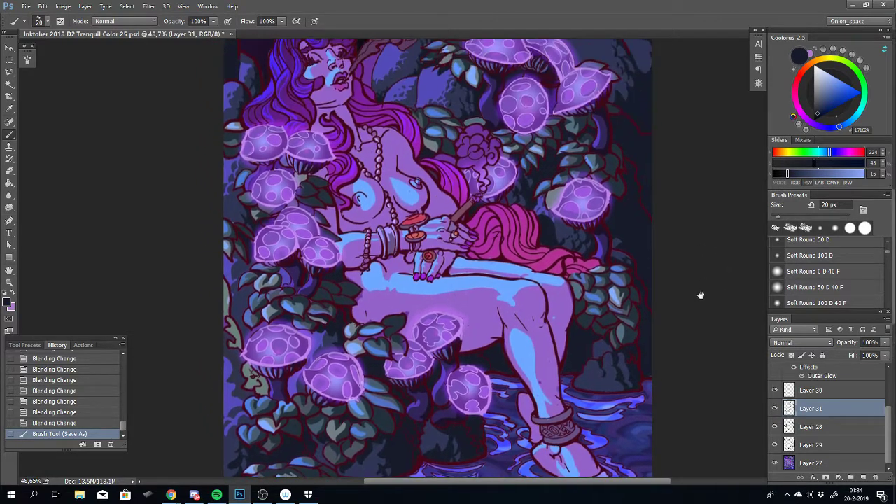
{"action": "mouse_move", "coordinate": [693, 223]}
{"action": "left_mouse_down"}
{"action": "mouse_move", "coordinate": [701, 282]}
{"action": "mouse_move", "coordinate": [700, 268]}
{"action": "left_mouse_up"}
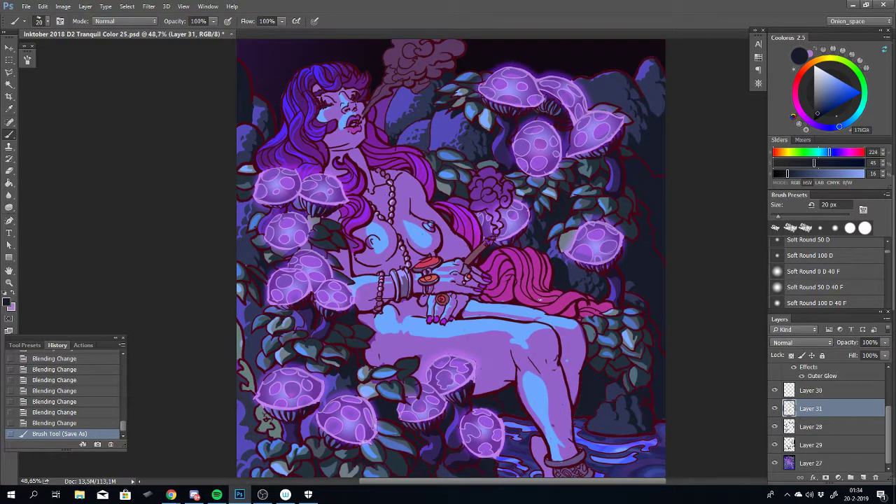
Add a new layer above Layer 31 and mix a dark purple from the bracelet's color: hue 275, saturation 35, brightness 27
{"action": "key", "text": "ctrl+shift+n"}
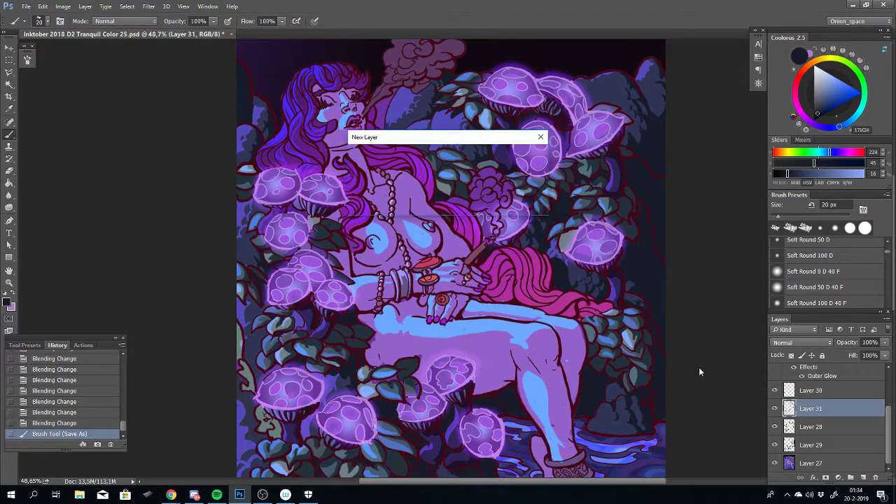
{"action": "key", "text": "Return"}
{"action": "scroll", "coordinate": [486, 330], "scroll_direction": "up", "scroll_amount": 5}
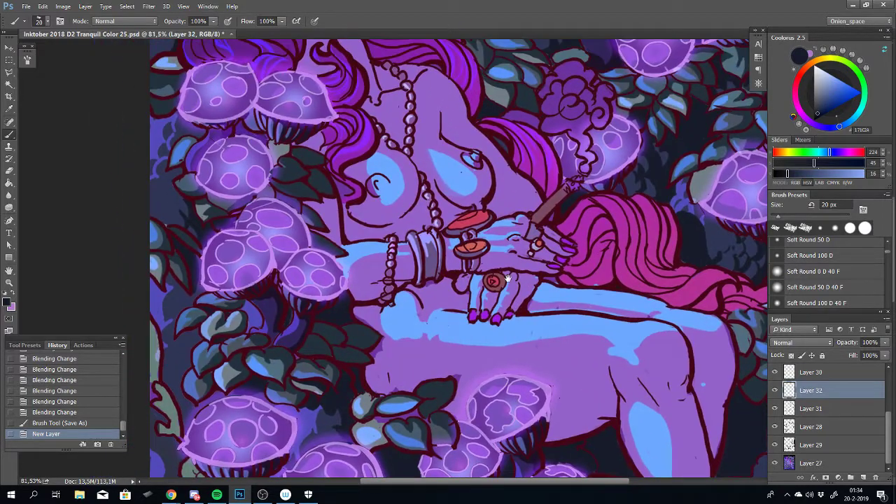
{"action": "mouse_move", "coordinate": [507, 278]}
{"action": "left_mouse_down"}
{"action": "mouse_move", "coordinate": [476, 308]}
{"action": "mouse_move", "coordinate": [507, 300]}
{"action": "left_mouse_up"}
{"action": "left_click", "coordinate": [434, 275], "text": "alt"}
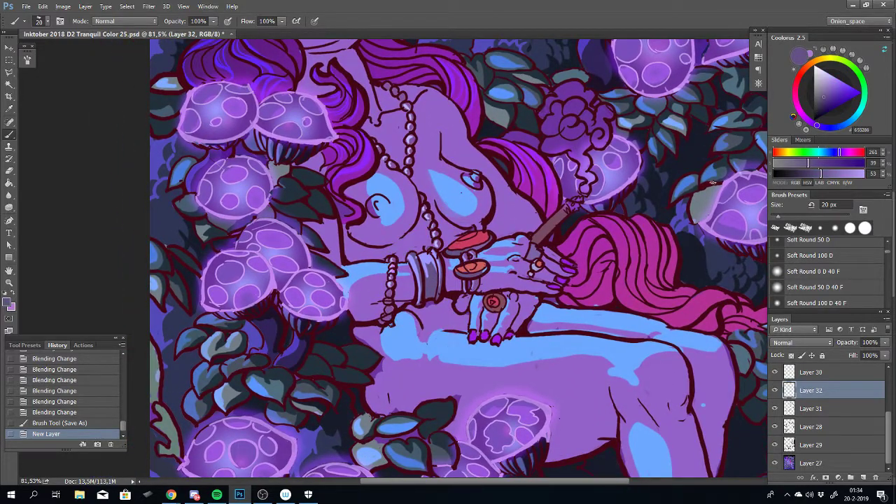
{"action": "left_click", "coordinate": [823, 112]}
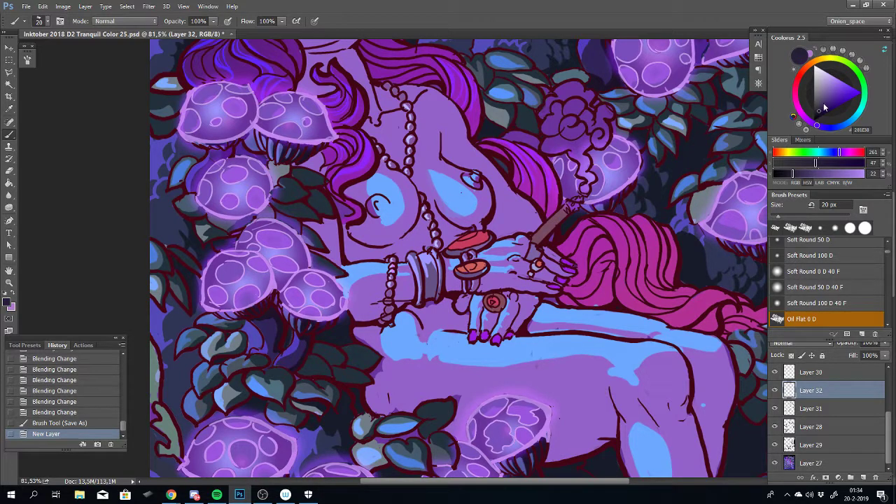
{"action": "left_click", "coordinate": [438, 277], "text": "alt"}
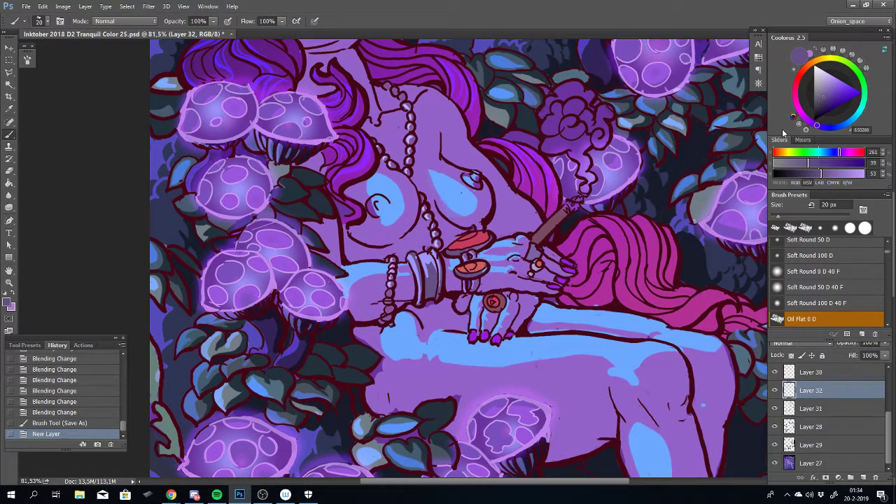
{"action": "left_click", "coordinate": [821, 110]}
{"action": "mouse_move", "coordinate": [821, 110]}
{"action": "left_mouse_down"}
{"action": "mouse_move", "coordinate": [822, 128]}
{"action": "mouse_move", "coordinate": [808, 121]}
{"action": "left_mouse_up"}
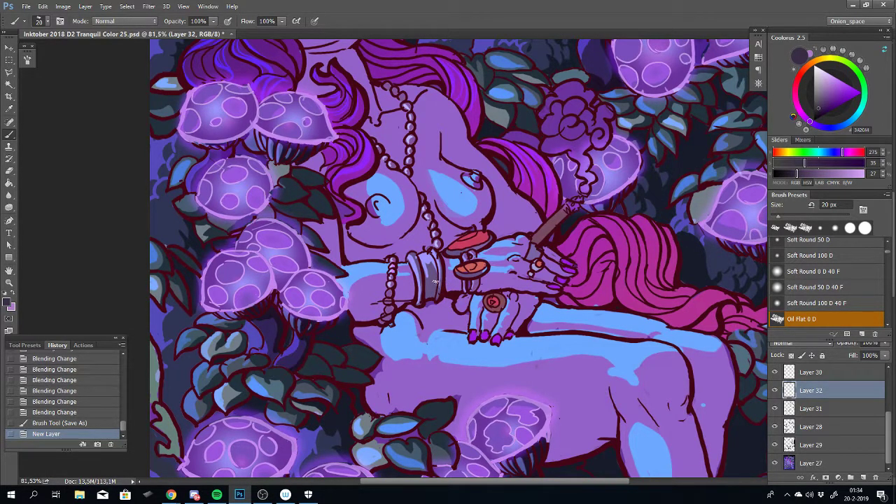
Try a shadow stroke on the wide bracelet, undo it, and darken the brush color to brightness 18
{"action": "mouse_move", "coordinate": [435, 278]}
{"action": "left_mouse_down"}
{"action": "mouse_move", "coordinate": [428, 291]}
{"action": "mouse_move", "coordinate": [437, 309]}
{"action": "left_mouse_up"}
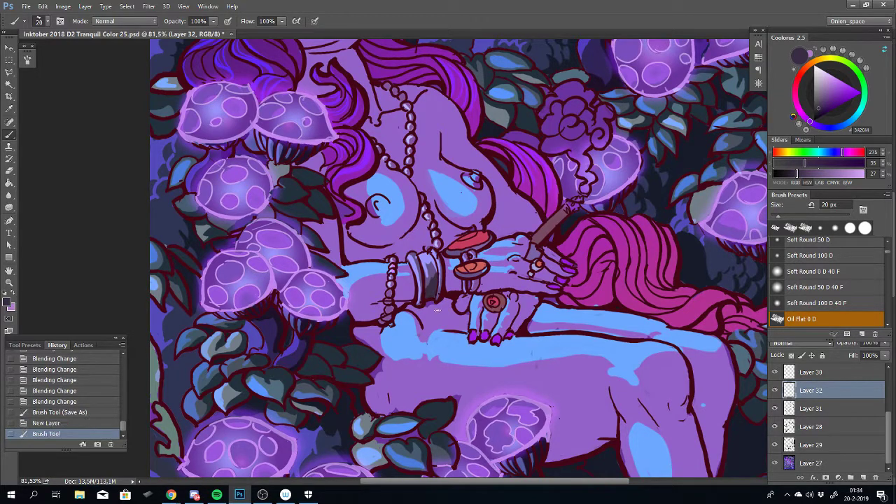
{"action": "key", "text": "ctrl+z"}
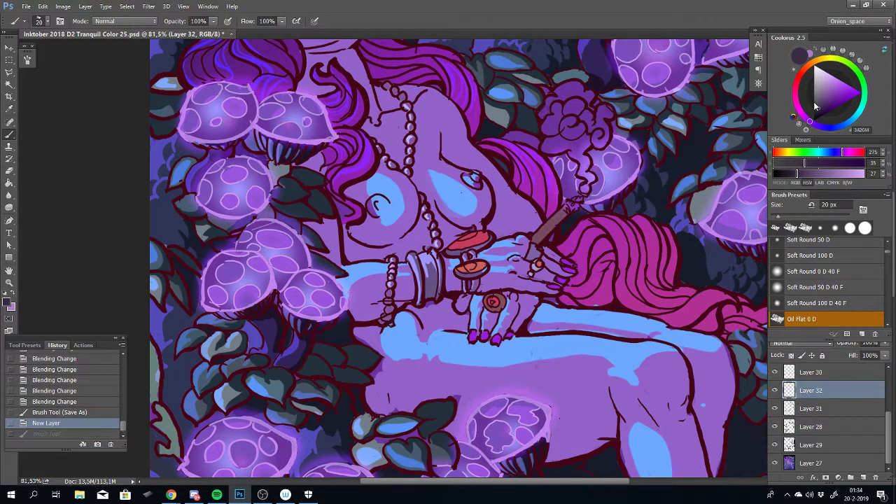
{"action": "left_click_drag", "start_coordinate": [819, 114], "coordinate": [818, 115]}
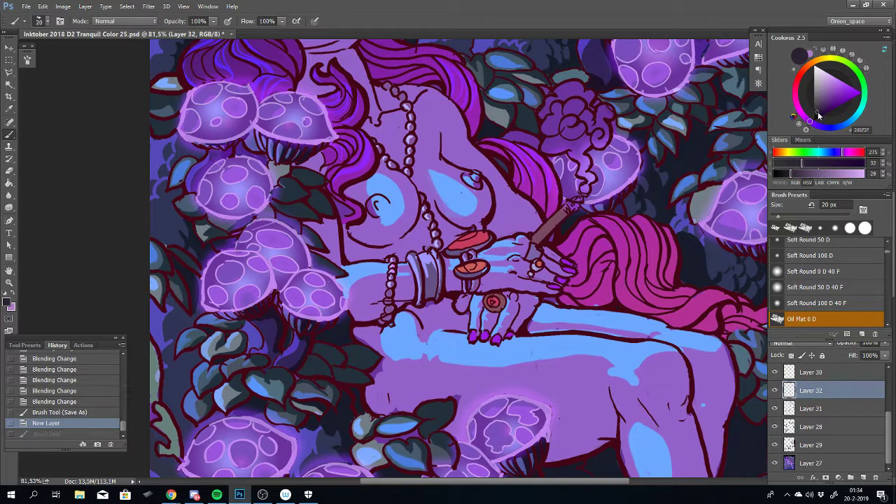
{"action": "left_click", "coordinate": [816, 112]}
Paint dark purple shadows along the wide bracelet's lower part and the bangle beside it, undoing unsuitable strokes
{"action": "left_click", "coordinate": [441, 292]}
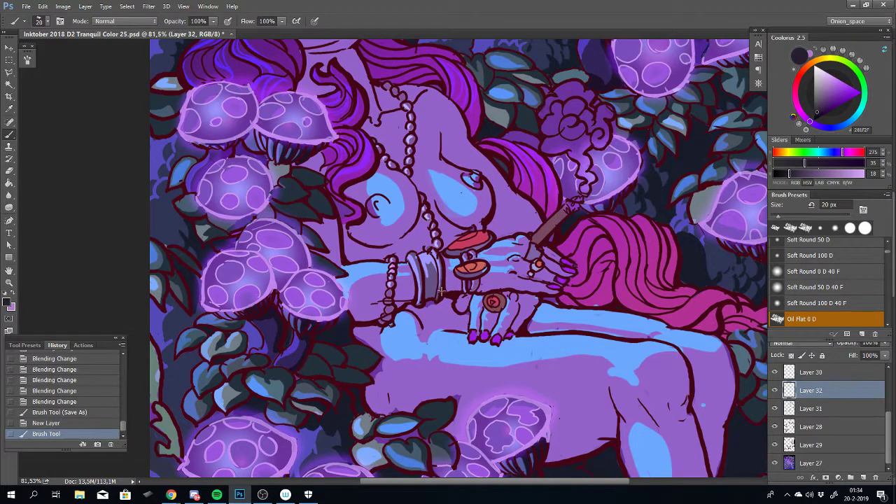
{"action": "left_click_drag", "start_coordinate": [433, 301], "coordinate": [437, 275]}
{"action": "key", "text": "ctrl+z"}
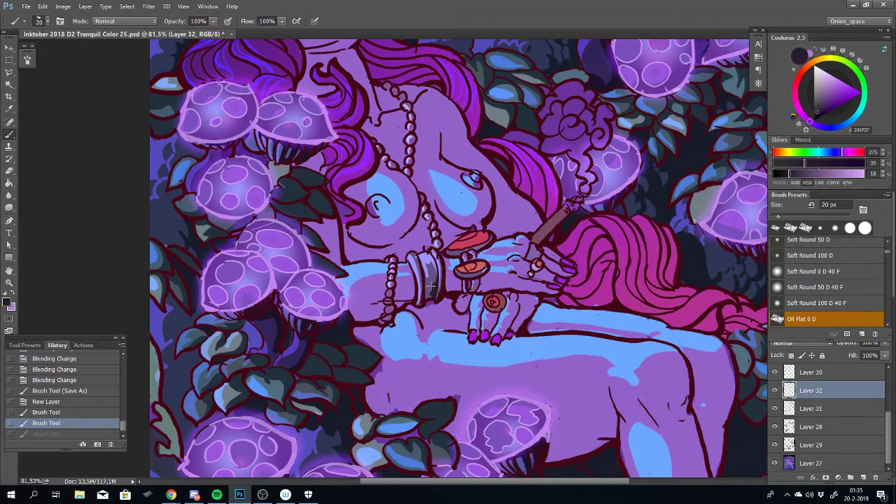
{"action": "key", "text": "ctrl+z"}
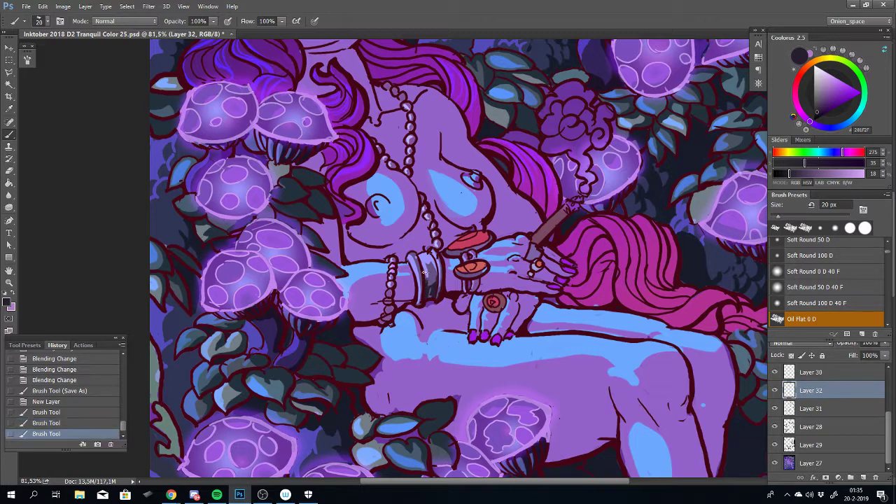
{"action": "key", "text": "ctrl+z"}
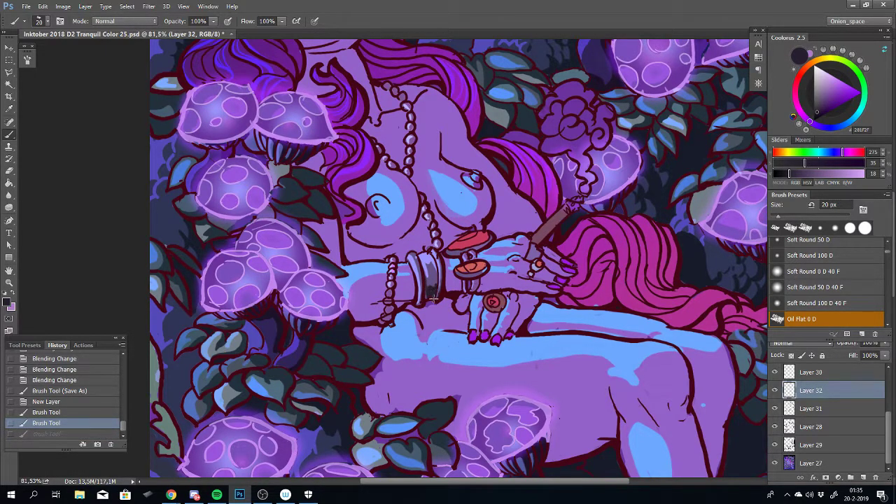
{"action": "key", "text": "ctrl+z"}
{"action": "left_click_drag", "start_coordinate": [433, 294], "coordinate": [422, 298]}
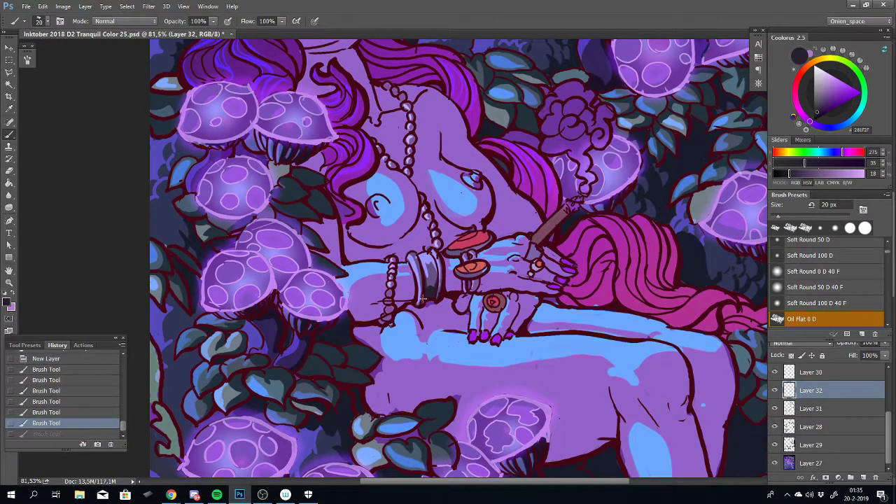
{"action": "left_click_drag", "start_coordinate": [420, 266], "coordinate": [420, 305]}
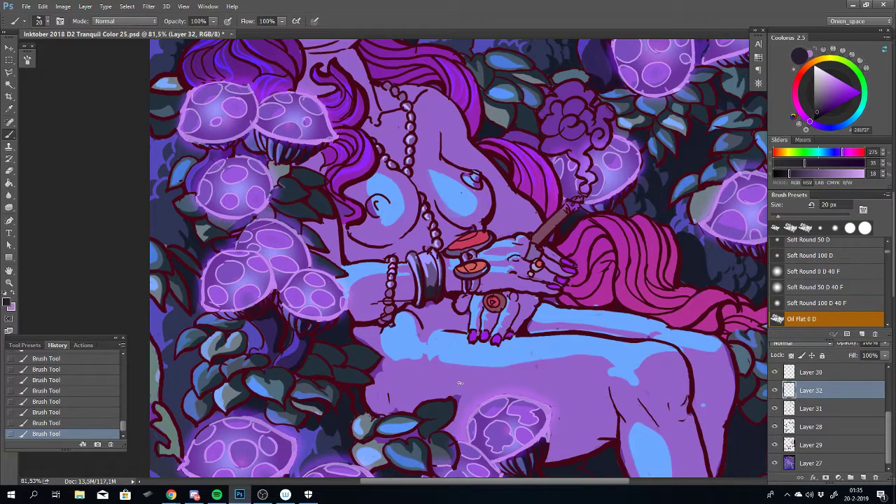
Set the brush color to a deeper purple with hue 275, saturation 86 and brightness 18, and undo the last brush stroke
{"action": "left_click", "coordinate": [817, 118]}
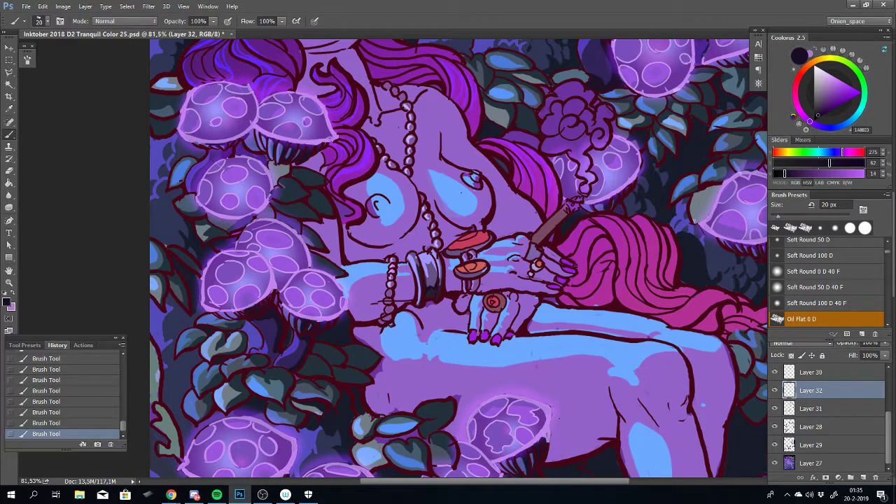
{"action": "left_click_drag", "start_coordinate": [435, 340], "coordinate": [454, 270]}
{"action": "left_click", "coordinate": [821, 116]}
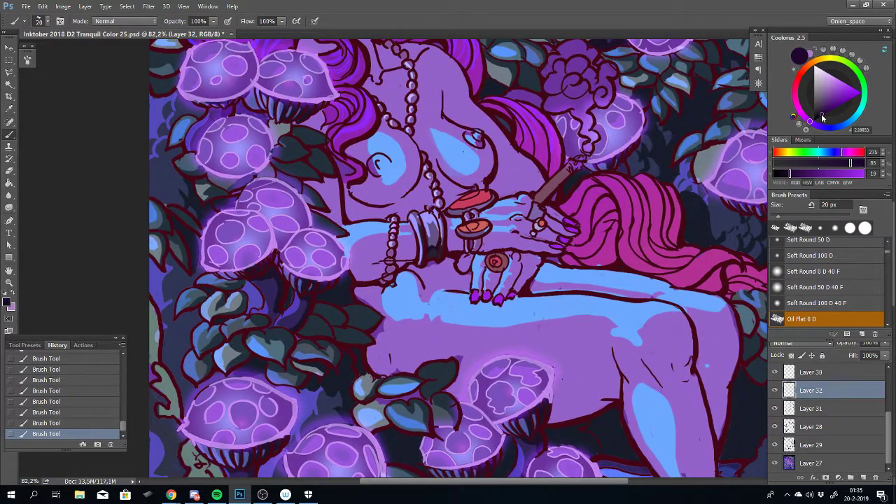
{"action": "left_click_drag", "start_coordinate": [822, 117], "coordinate": [821, 113]}
{"action": "key", "text": "ctrl+z"}
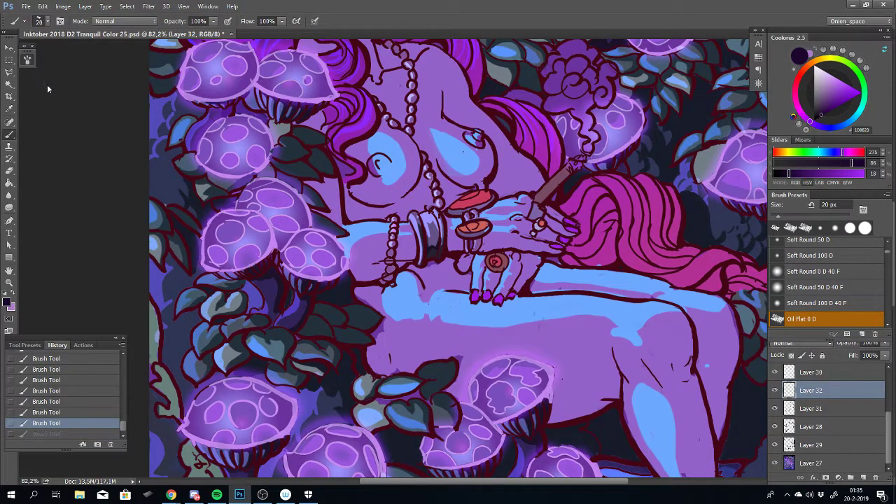
Enable Transfer for the Oil Flat 0 D brush and paint deeper shadows on the wide bracelet, undoing the trial strokes
{"action": "key", "text": "F5"}
{"action": "left_click", "coordinate": [46, 139]}
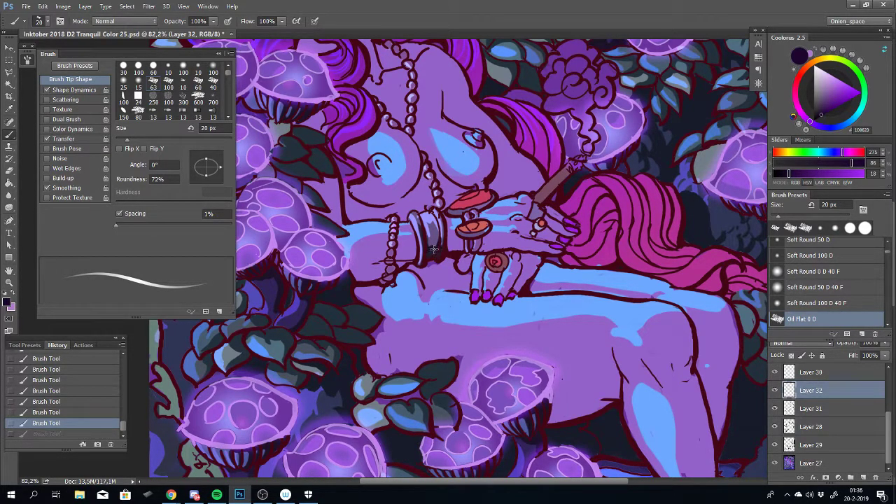
{"action": "left_click_drag", "start_coordinate": [433, 248], "coordinate": [436, 260]}
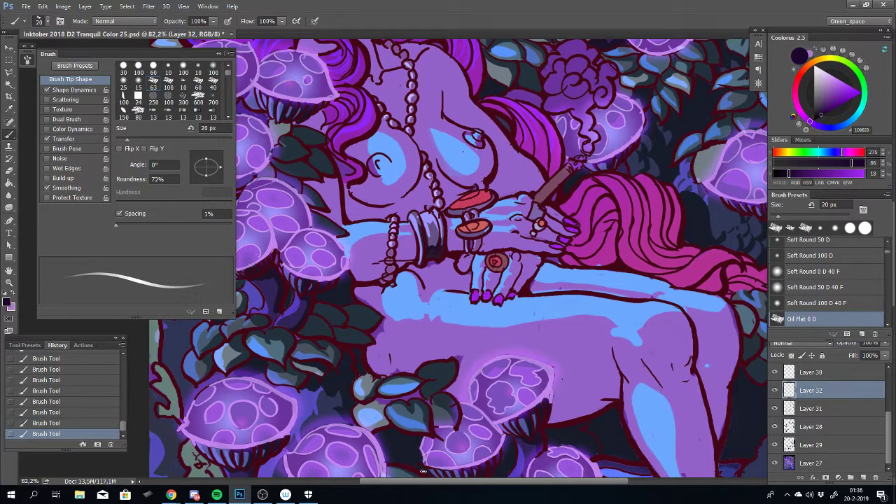
{"action": "key", "text": "ctrl+z"}
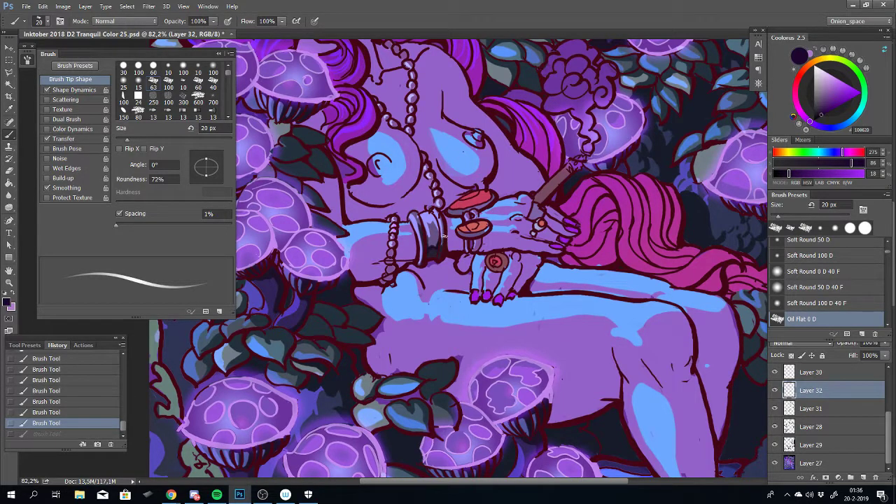
{"action": "left_click_drag", "start_coordinate": [442, 230], "coordinate": [438, 215]}
{"action": "key", "text": "ctrl+z"}
{"action": "left_click_drag", "start_coordinate": [490, 185], "coordinate": [448, 230]}
{"action": "scroll", "coordinate": [448, 229], "scroll_direction": "up", "scroll_amount": 2}
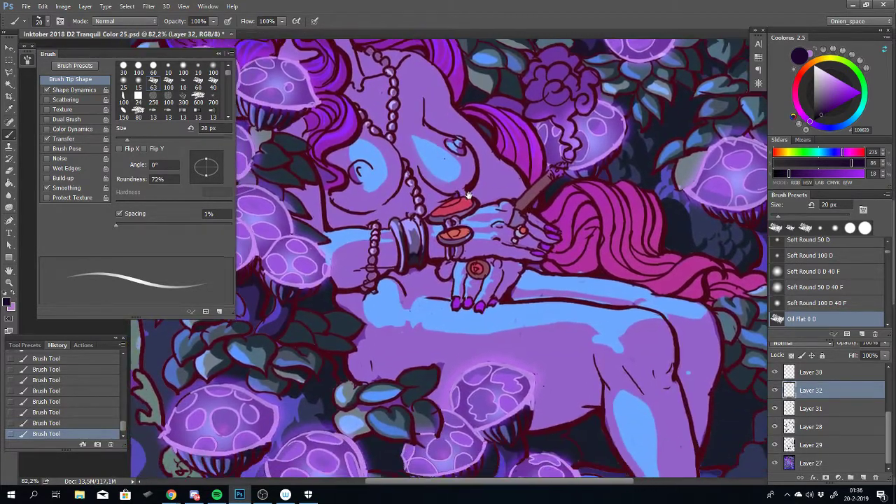
Try dark purple shadow strokes on the stem of the lower red mushroom ring, undoing the unsuitable strokes
{"action": "scroll", "coordinate": [451, 294], "scroll_direction": "up", "scroll_amount": 2}
{"action": "left_click_drag", "start_coordinate": [454, 315], "coordinate": [459, 259]}
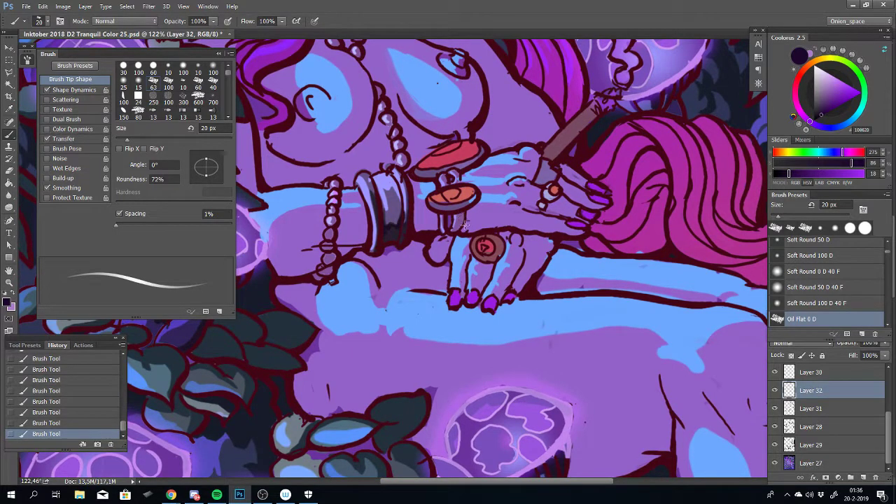
{"action": "key", "text": "ctrl+z"}
{"action": "key", "text": "ctrl+z"}
{"action": "key", "text": "ctrl+z"}
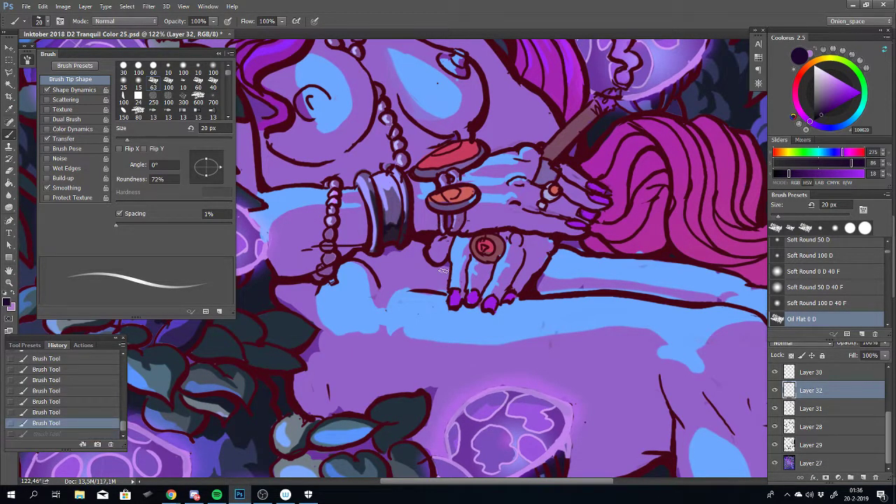
{"action": "key", "text": "ctrl+z"}
{"action": "key", "text": "ctrl+z"}
{"action": "key", "text": "ctrl+z"}
{"action": "key", "text": "ctrl+z"}
{"action": "key", "text": "ctrl+z"}
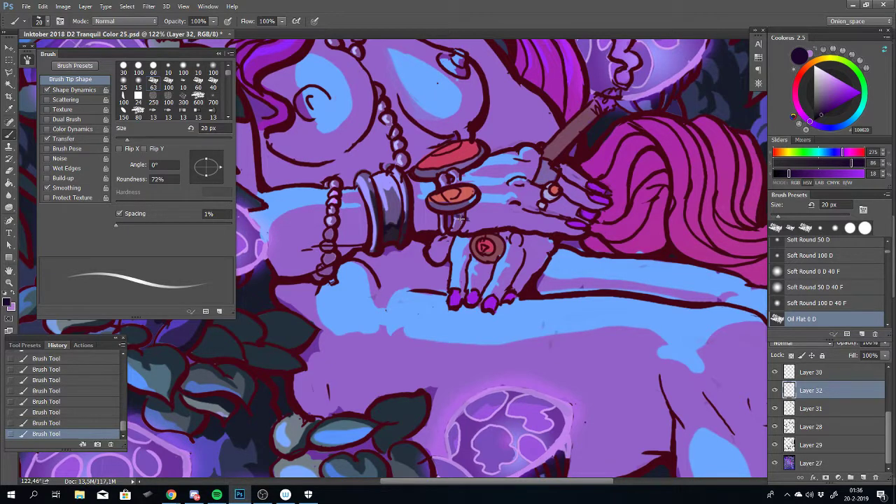
{"action": "key", "text": "ctrl+z"}
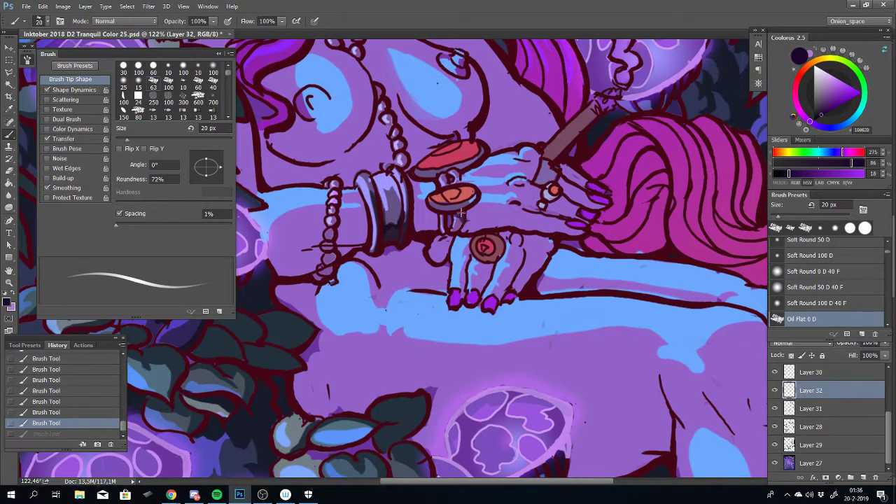
{"action": "key", "text": "ctrl+z"}
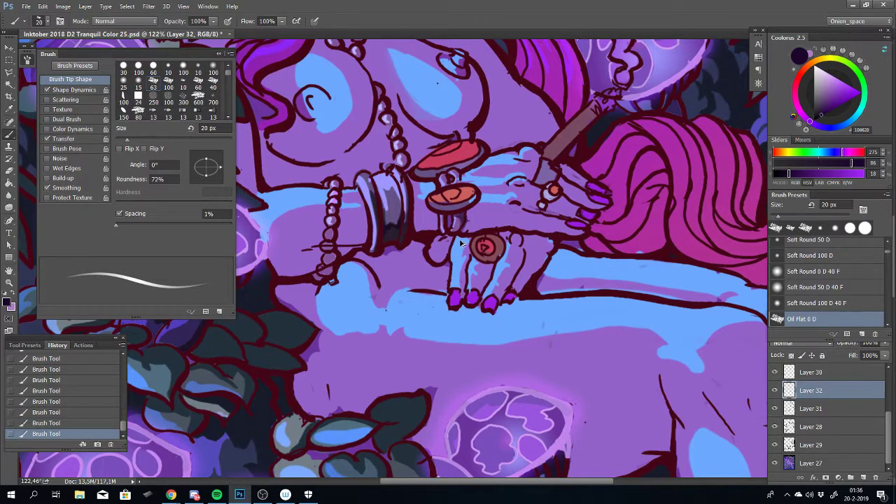
{"action": "key", "text": "ctrl+z"}
Disable Transfer for the Oil Flat 0 D brush, close the brush settings, and undo a trial stroke on the ring's stem
{"action": "left_click", "coordinate": [47, 139]}
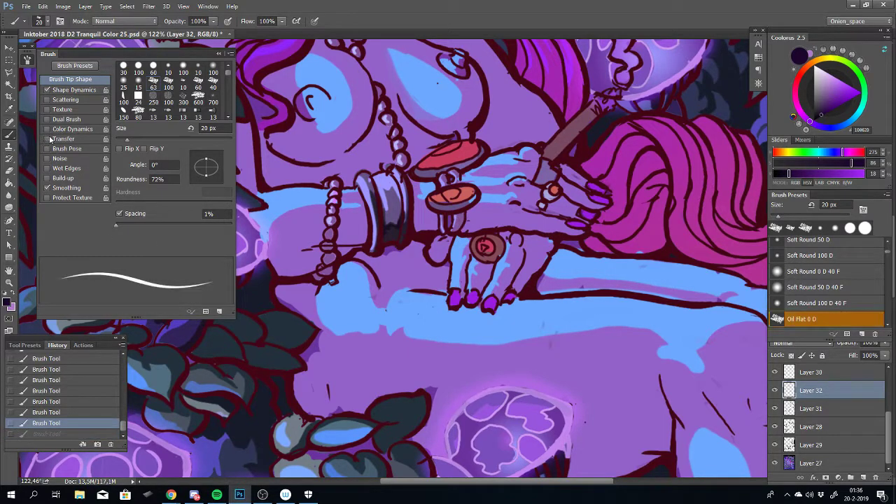
{"action": "left_click", "coordinate": [28, 60]}
{"action": "left_click", "coordinate": [456, 220]}
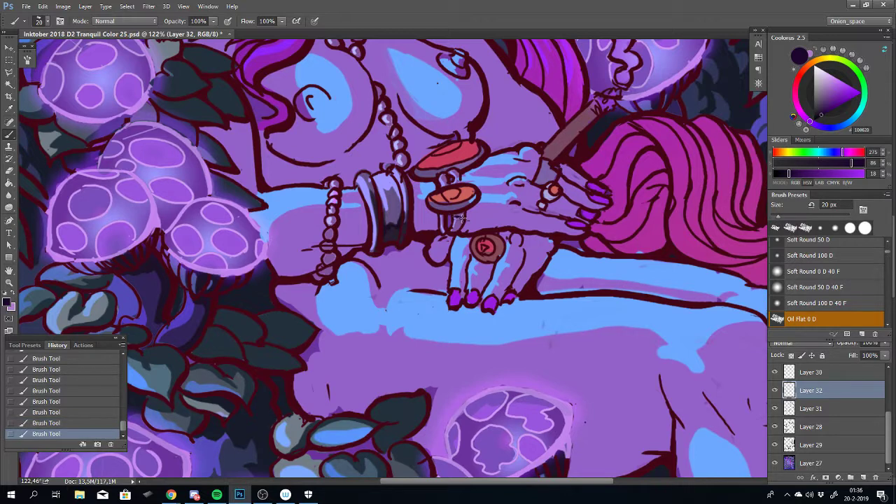
{"action": "key", "text": "ctrl+z"}
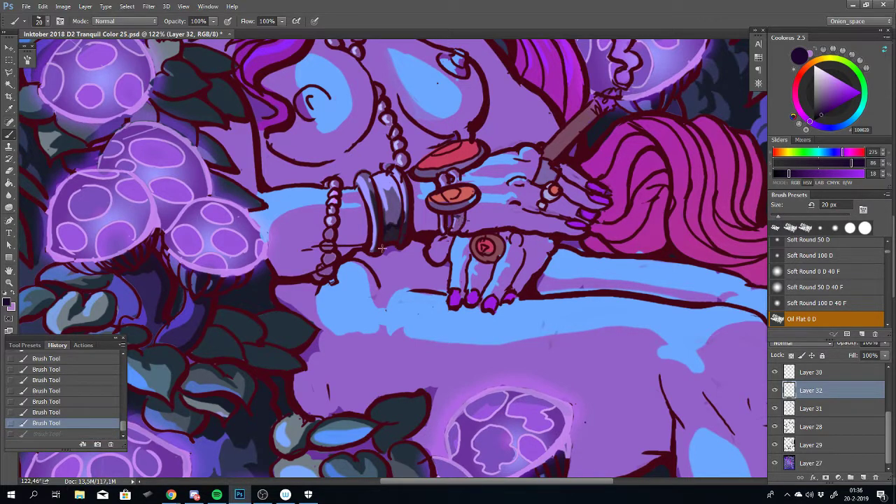
Sample the wide bracelet's dark shadow and adjust the brush color to hue 273, saturation 63 and brightness 26, undoing a trial stroke
{"action": "left_click", "coordinate": [392, 236], "text": "alt"}
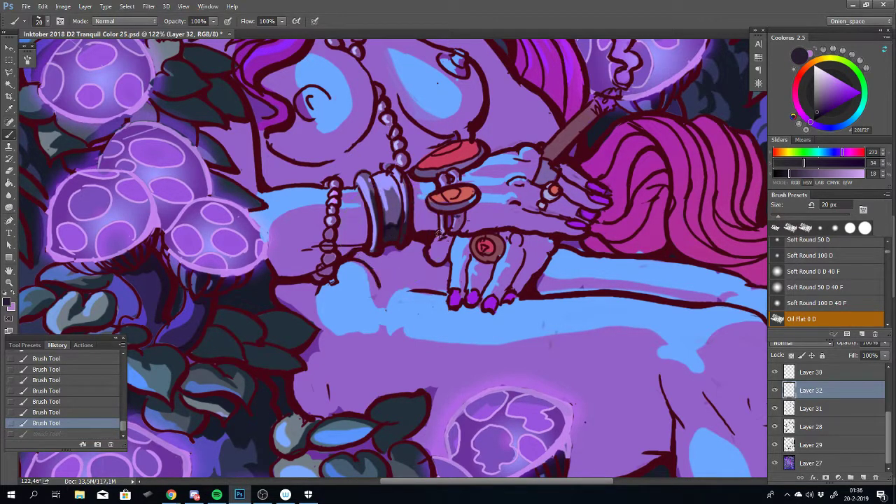
{"action": "left_click_drag", "start_coordinate": [459, 221], "coordinate": [462, 227]}
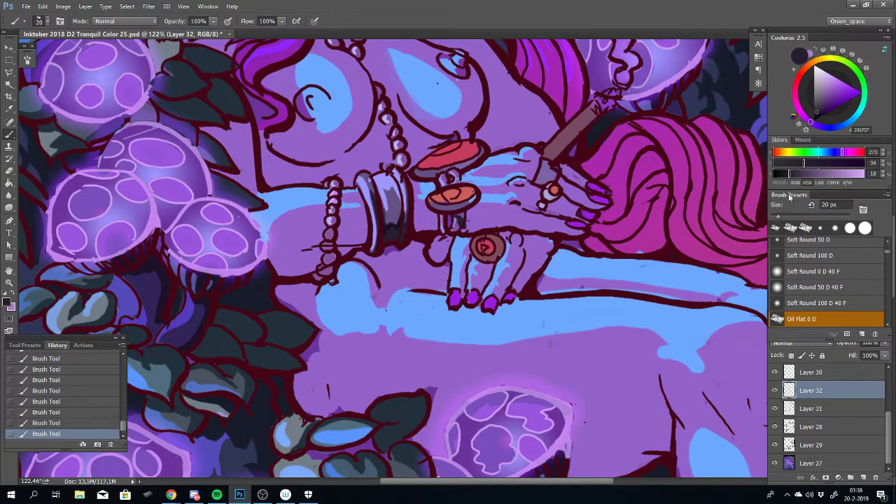
{"action": "key", "text": "ctrl+z"}
{"action": "left_click_drag", "start_coordinate": [816, 107], "coordinate": [823, 108]}
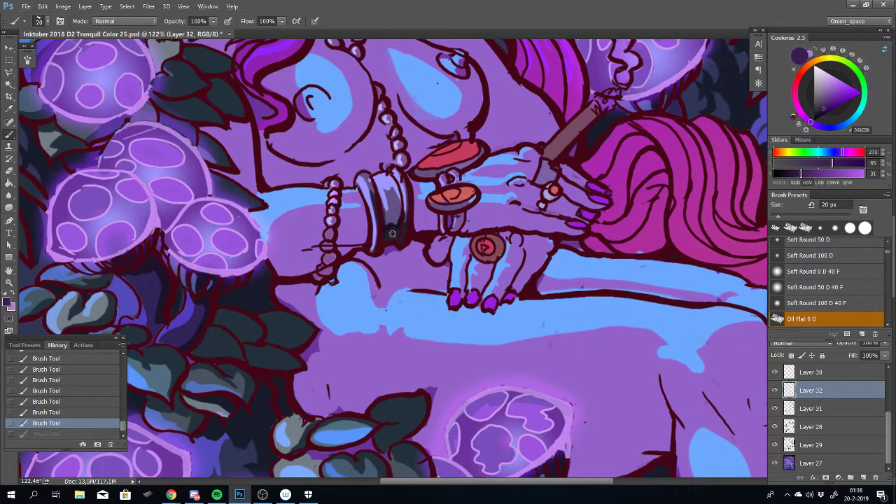
{"action": "left_click", "coordinate": [394, 236], "text": "alt"}
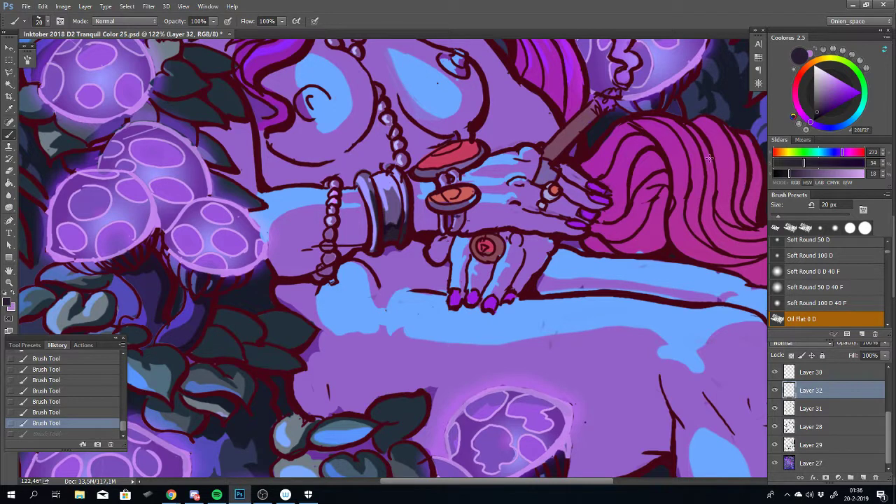
{"action": "left_click", "coordinate": [823, 114]}
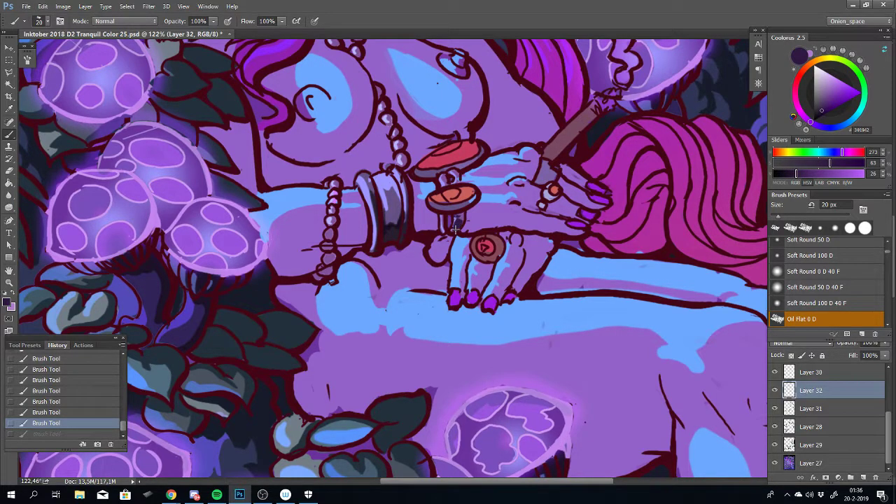
Paint dark purple shadows on the stem of the lower mushroom ring, undoing unsuitable strokes
{"action": "mouse_move", "coordinate": [455, 229]}
{"action": "left_mouse_down"}
{"action": "mouse_move", "coordinate": [462, 214]}
{"action": "mouse_move", "coordinate": [459, 234]}
{"action": "left_mouse_up"}
{"action": "key", "text": "ctrl+z"}
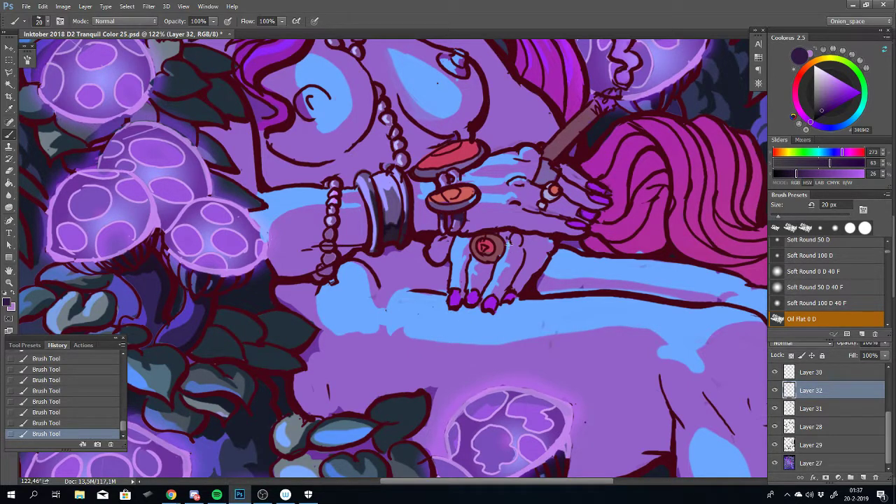
{"action": "scroll", "coordinate": [508, 242], "scroll_direction": "up", "scroll_amount": 2}
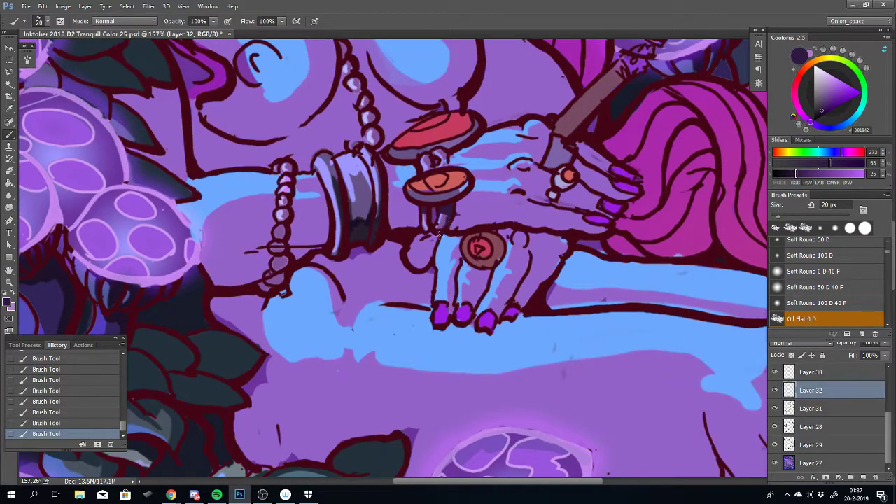
{"action": "key", "text": "ctrl+z"}
{"action": "key", "text": "ctrl+z"}
{"action": "key", "text": "ctrl+z"}
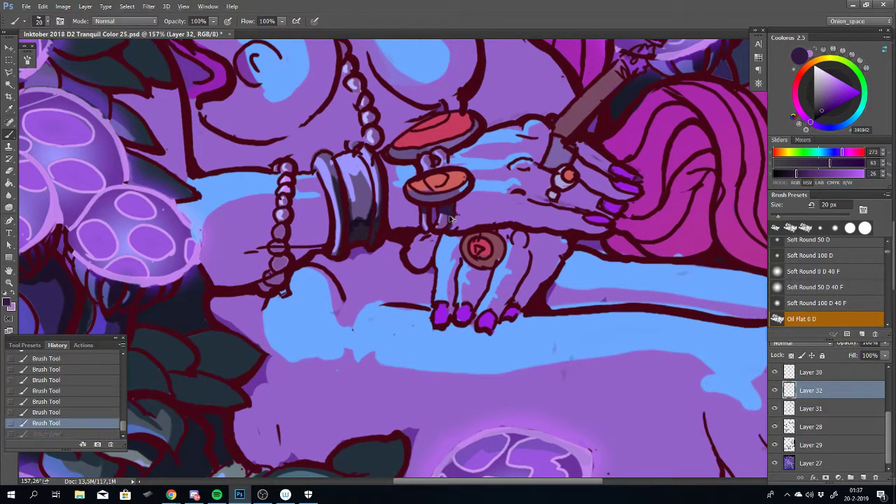
{"action": "key", "text": "ctrl+z"}
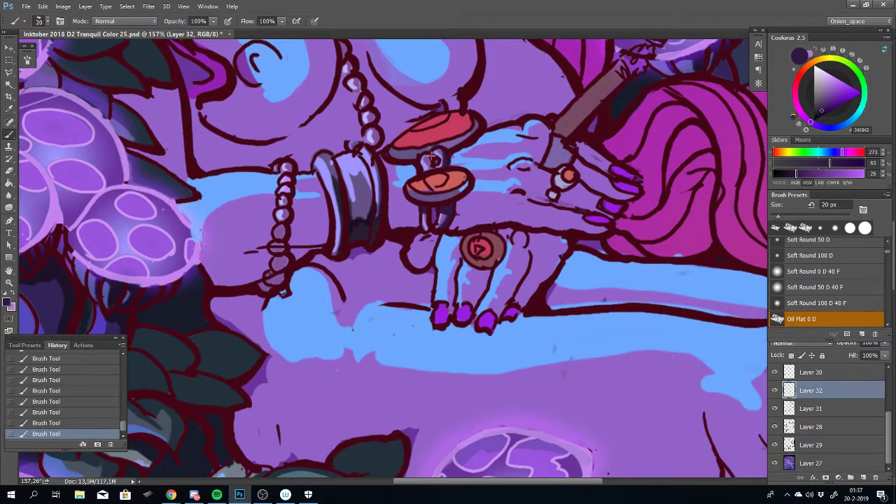
Shade the short stem between the two red mushroom caps with dark purple, undoing unsuitable strokes
{"action": "key", "text": "ctrl+z"}
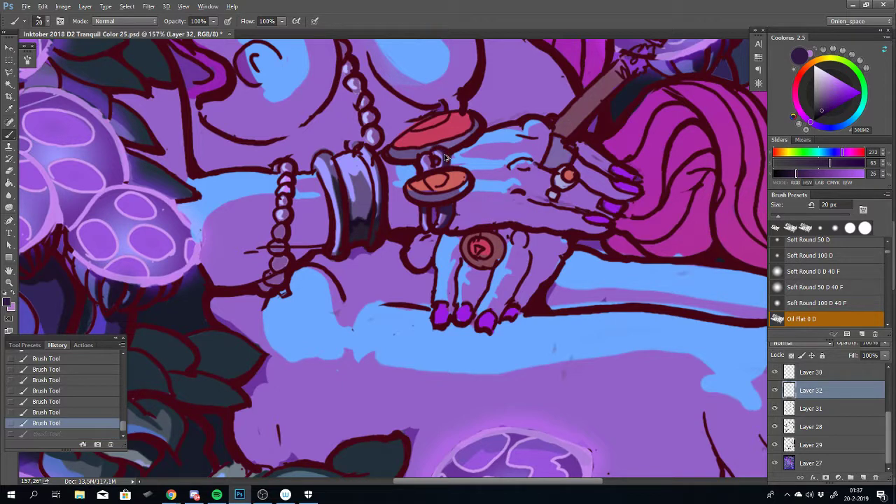
{"action": "left_click_drag", "start_coordinate": [440, 152], "coordinate": [434, 149]}
{"action": "key", "text": "ctrl+z"}
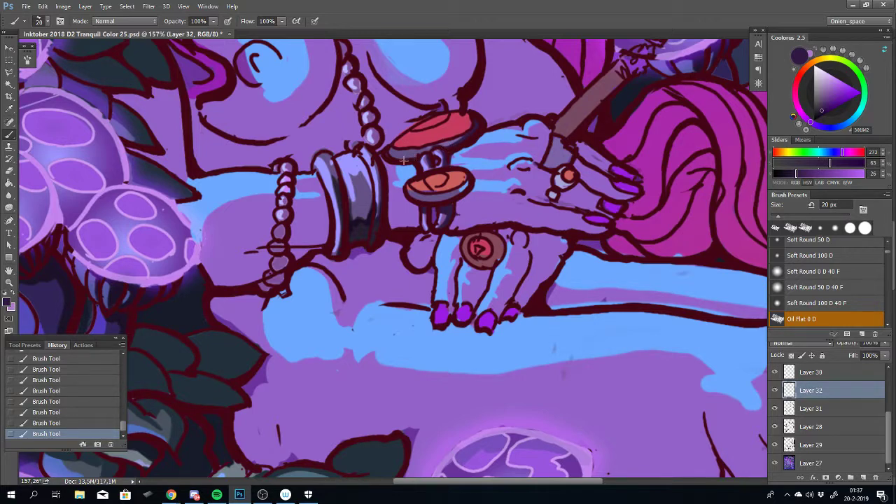
Paint dark purple shadows along the underside of the upper red mushroom cap, undoing strokes that do not fit
{"action": "key", "text": "ctrl+z"}
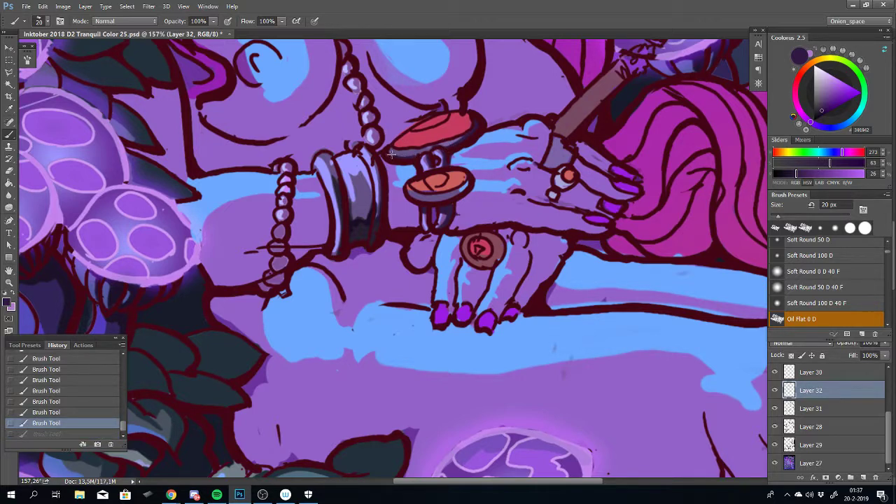
{"action": "mouse_move", "coordinate": [391, 153]}
{"action": "left_mouse_down"}
{"action": "mouse_move", "coordinate": [386, 145]}
{"action": "mouse_move", "coordinate": [408, 161]}
{"action": "left_mouse_up"}
{"action": "key", "text": "ctrl+z"}
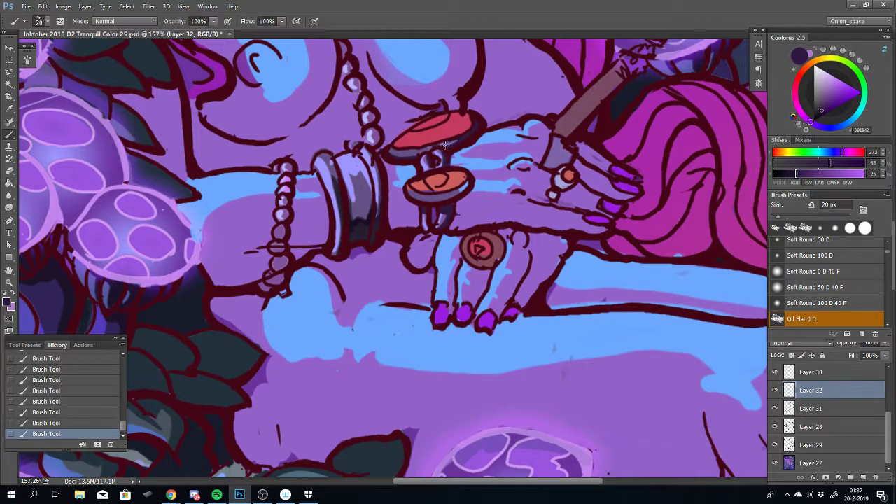
{"action": "key", "text": "ctrl+z"}
{"action": "key", "text": "ctrl+z"}
{"action": "key", "text": "ctrl+z"}
{"action": "key", "text": "ctrl+z"}
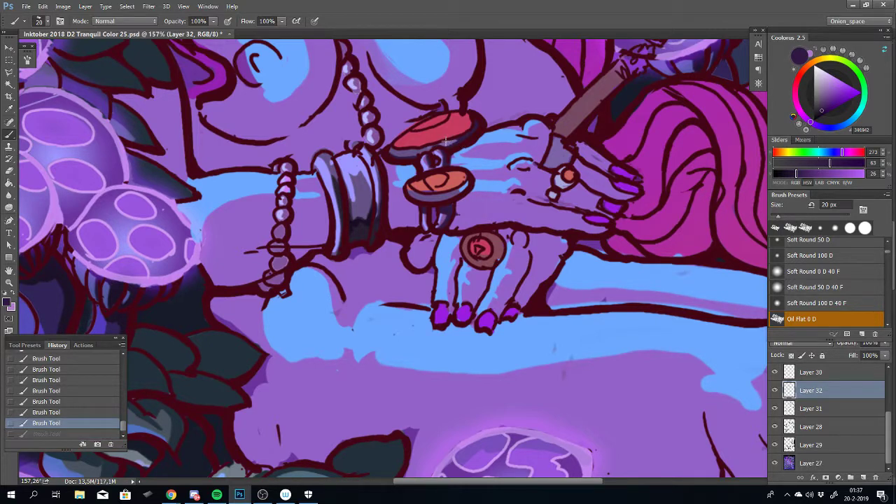
{"action": "key", "text": "ctrl+z"}
{"action": "key", "text": "ctrl+z"}
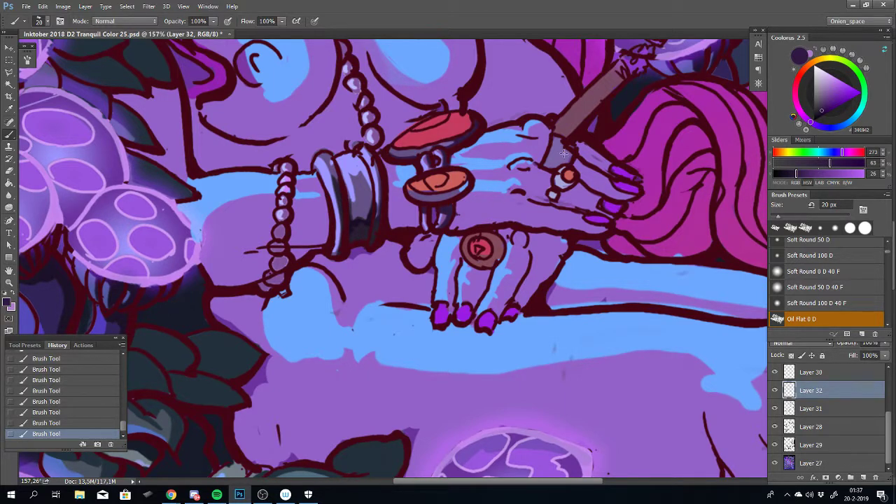
Paint the grey end of the brown pipe held in the hand dark purple, redoing the first stroke, and check the whole illustration
{"action": "mouse_move", "coordinate": [558, 139]}
{"action": "left_mouse_down"}
{"action": "mouse_move", "coordinate": [552, 168]}
{"action": "mouse_move", "coordinate": [559, 142]}
{"action": "mouse_move", "coordinate": [553, 166]}
{"action": "mouse_move", "coordinate": [570, 151]}
{"action": "mouse_move", "coordinate": [557, 135]}
{"action": "mouse_move", "coordinate": [550, 163]}
{"action": "left_mouse_up"}
{"action": "key", "text": "ctrl+z"}
{"action": "mouse_move", "coordinate": [556, 133]}
{"action": "left_mouse_down"}
{"action": "mouse_move", "coordinate": [552, 162]}
{"action": "mouse_move", "coordinate": [557, 138]}
{"action": "mouse_move", "coordinate": [557, 157]}
{"action": "left_mouse_up"}
{"action": "mouse_move", "coordinate": [514, 208]}
{"action": "left_mouse_down"}
{"action": "mouse_move", "coordinate": [462, 300]}
{"action": "mouse_move", "coordinate": [474, 278]}
{"action": "left_mouse_up"}
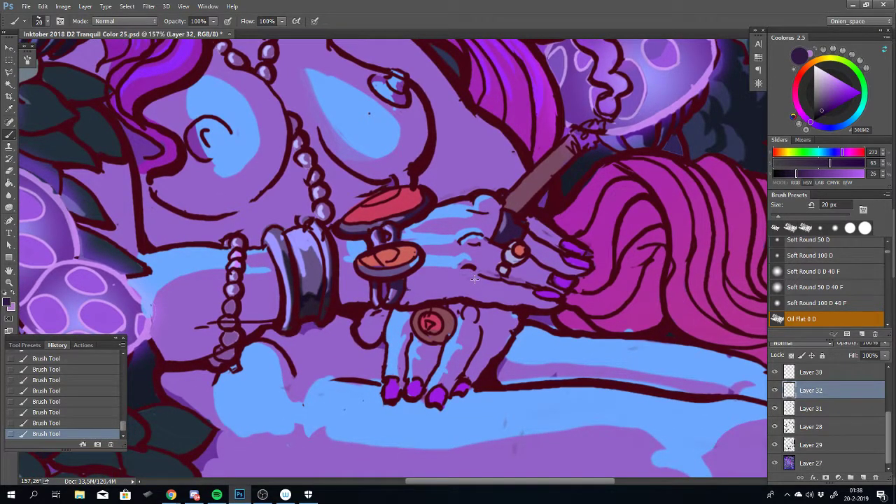
{"action": "scroll", "coordinate": [382, 310], "scroll_direction": "down", "scroll_amount": 3}
{"action": "scroll", "coordinate": [383, 310], "scroll_direction": "down", "scroll_amount": 5}
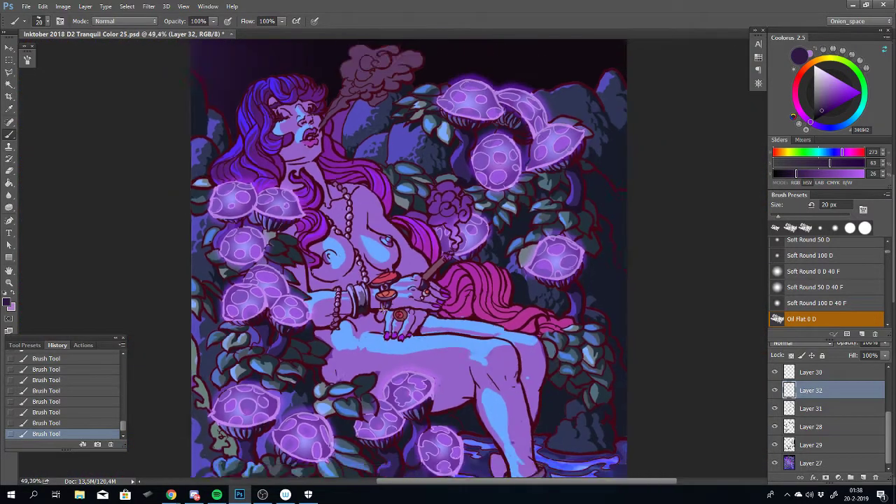
{"action": "scroll", "coordinate": [428, 192], "scroll_direction": "up", "scroll_amount": 5}
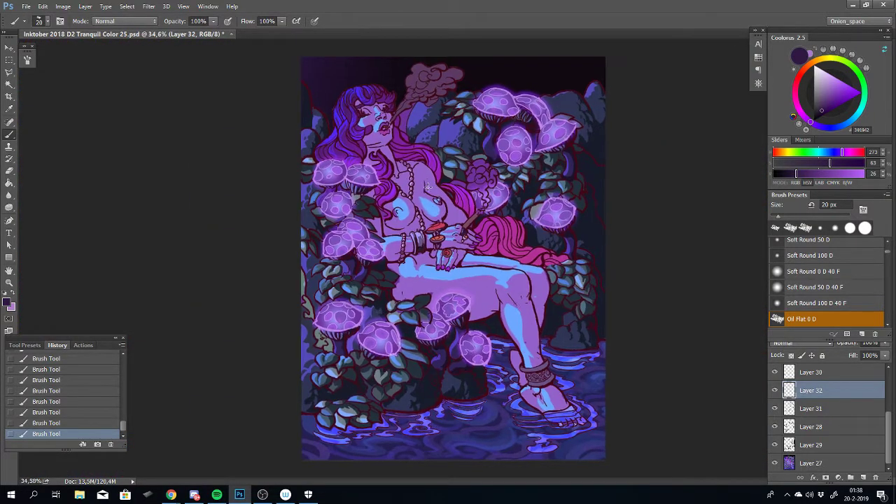
{"action": "scroll", "coordinate": [417, 350], "scroll_direction": "up", "scroll_amount": 3}
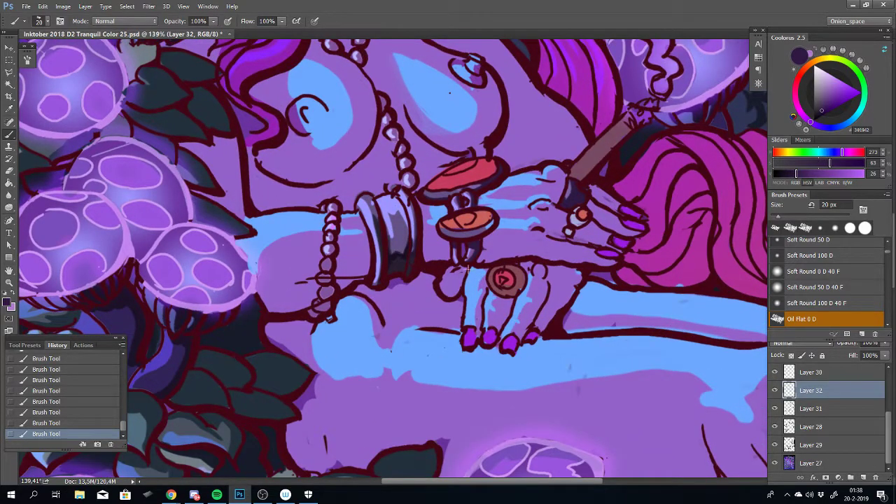
Try a paler highlight on the wide bracelet, undo it, and sample the bracelet's light violet as the brush color
{"action": "left_click", "coordinate": [392, 200], "text": "alt"}
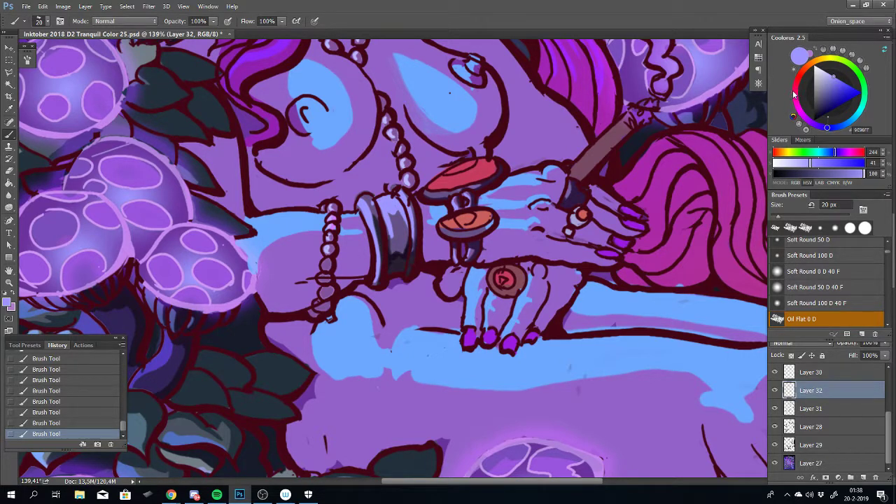
{"action": "left_click", "coordinate": [826, 82]}
{"action": "left_click_drag", "start_coordinate": [826, 81], "coordinate": [823, 85]}
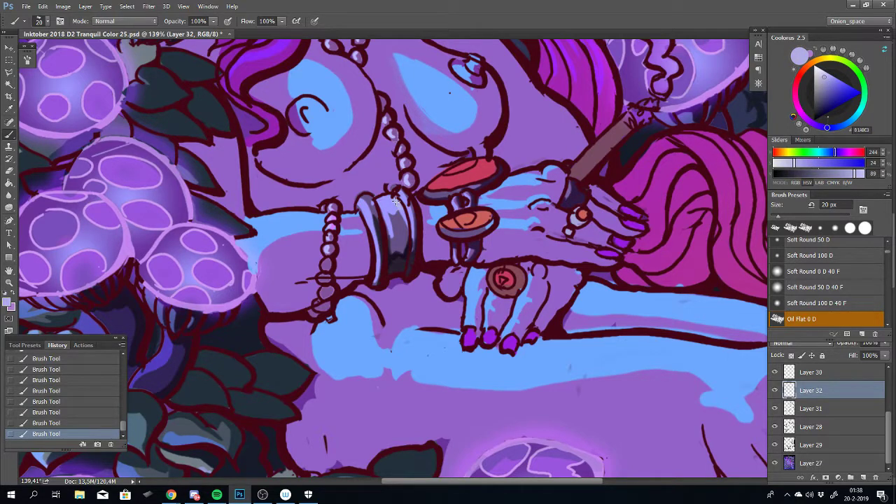
{"action": "key", "text": "ctrl+z"}
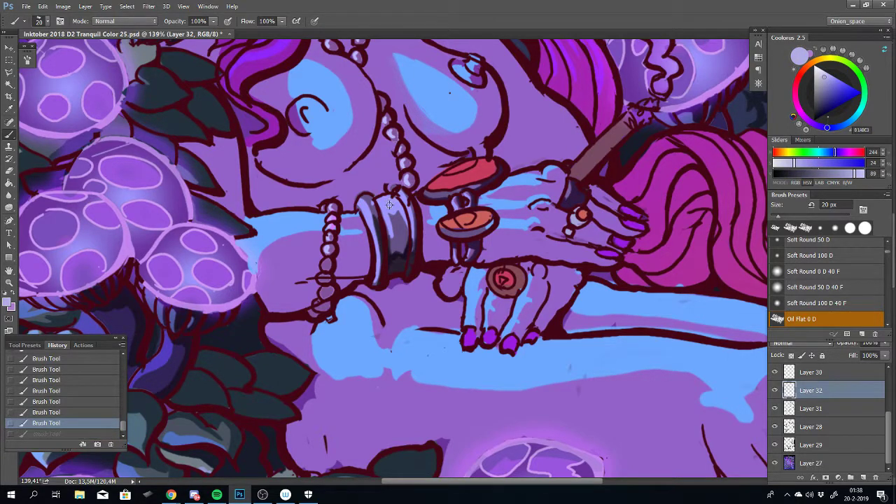
{"action": "left_click", "coordinate": [389, 204], "text": "alt"}
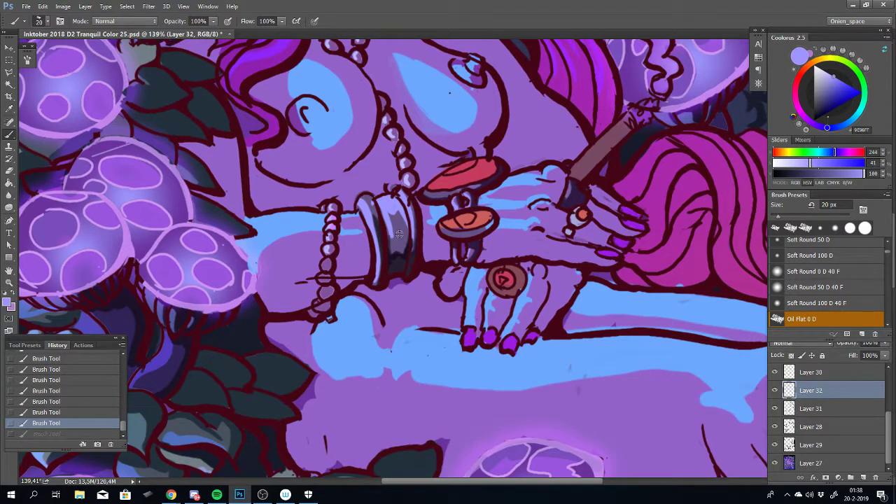
{"action": "scroll", "coordinate": [398, 281], "scroll_direction": "down", "scroll_amount": 5}
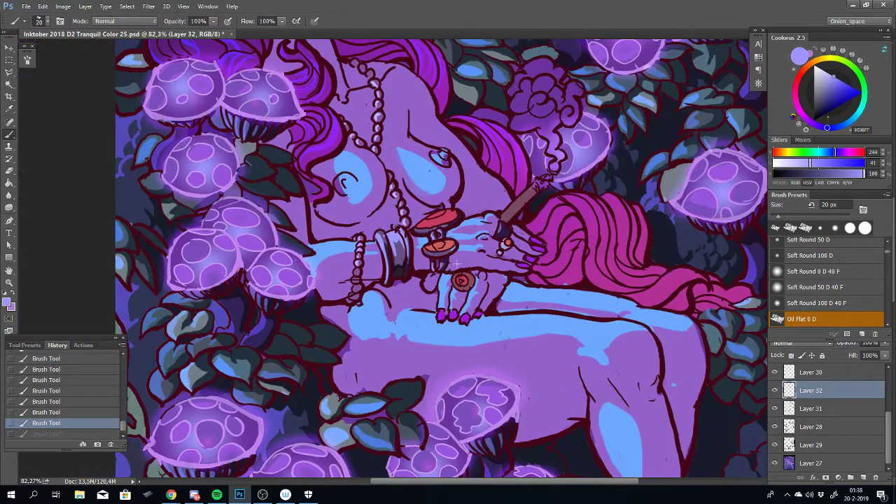
{"action": "key", "text": "ctrl+alt+r"}
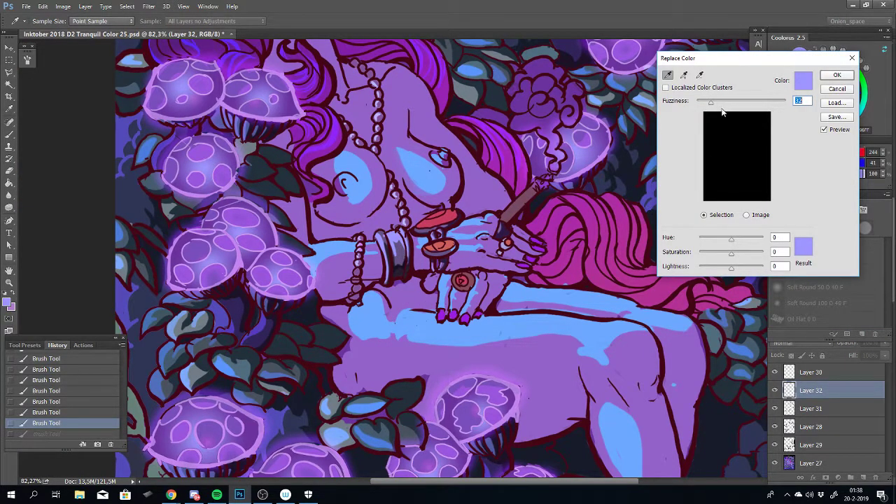
{"action": "mouse_move", "coordinate": [721, 103]}
{"action": "left_mouse_down"}
{"action": "mouse_move", "coordinate": [730, 103]}
{"action": "mouse_move", "coordinate": [711, 113]}
{"action": "left_mouse_up"}
{"action": "left_click", "coordinate": [826, 93]}
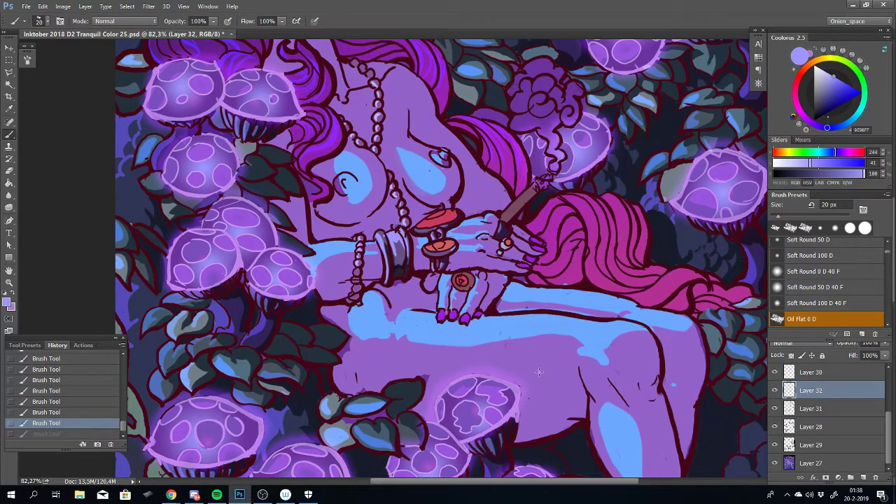
{"action": "key", "text": "ctrl+shift+r"}
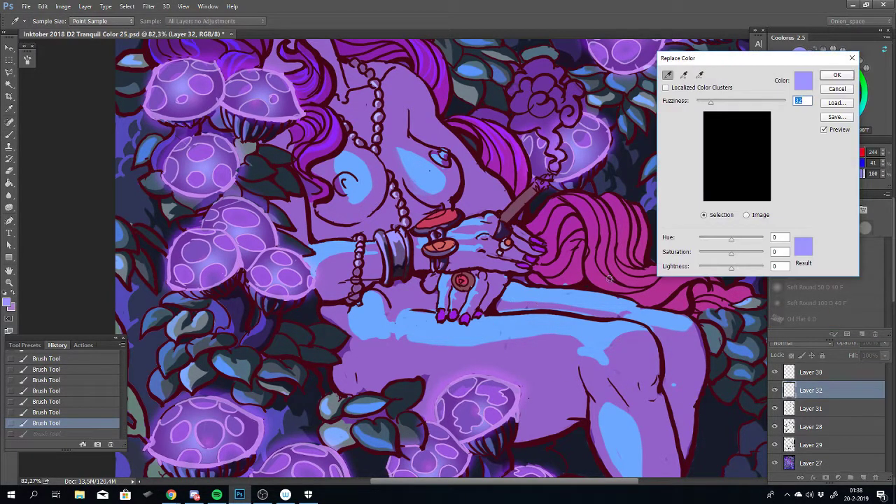
{"action": "left_click", "coordinate": [666, 88]}
{"action": "left_click", "coordinate": [746, 215]}
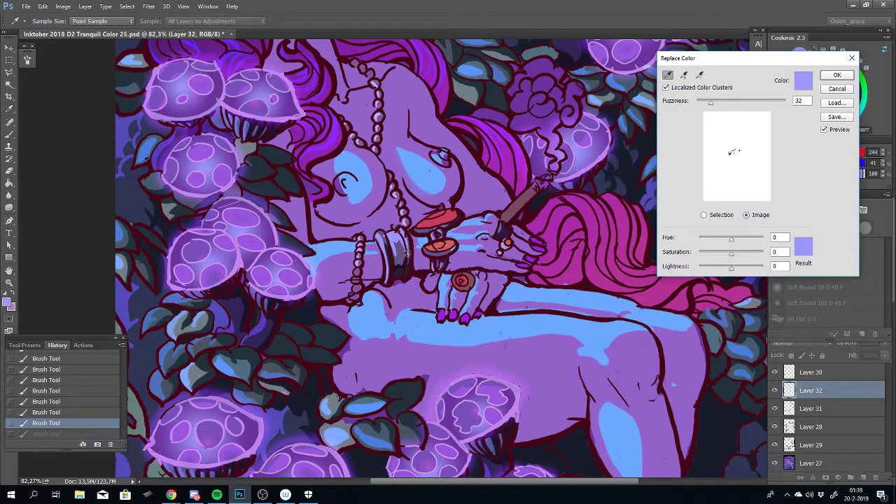
{"action": "left_click_drag", "start_coordinate": [710, 104], "coordinate": [733, 105]}
{"action": "left_click_drag", "start_coordinate": [731, 268], "coordinate": [771, 256]}
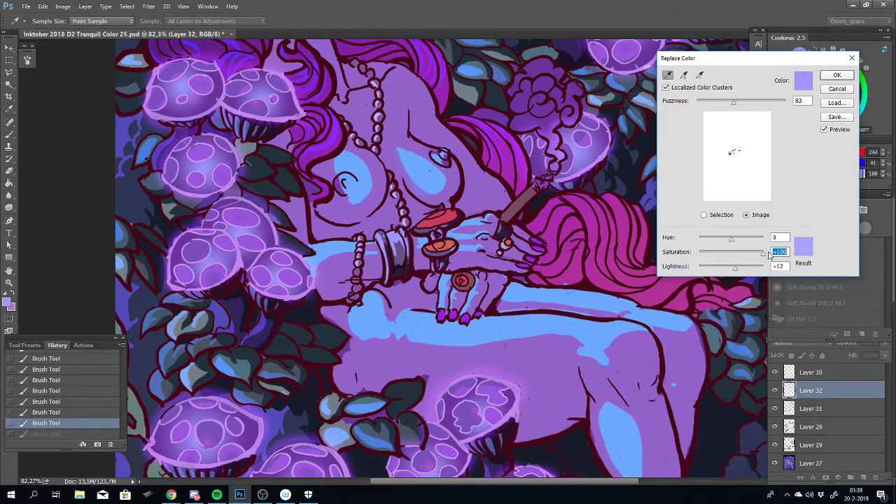
{"action": "left_click", "coordinate": [734, 255]}
{"action": "left_click_drag", "start_coordinate": [727, 107], "coordinate": [715, 107]}
{"action": "left_click", "coordinate": [665, 88]}
{"action": "left_click_drag", "start_coordinate": [735, 268], "coordinate": [772, 270]}
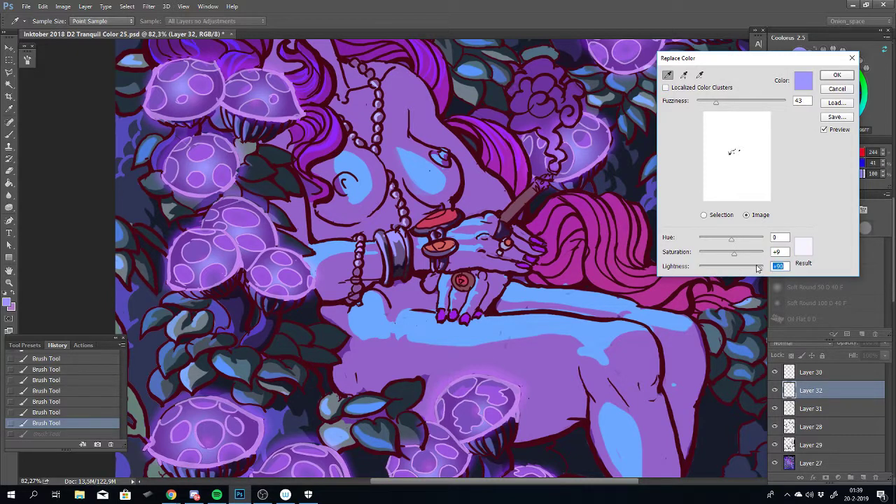
{"action": "left_click", "coordinate": [837, 75]}
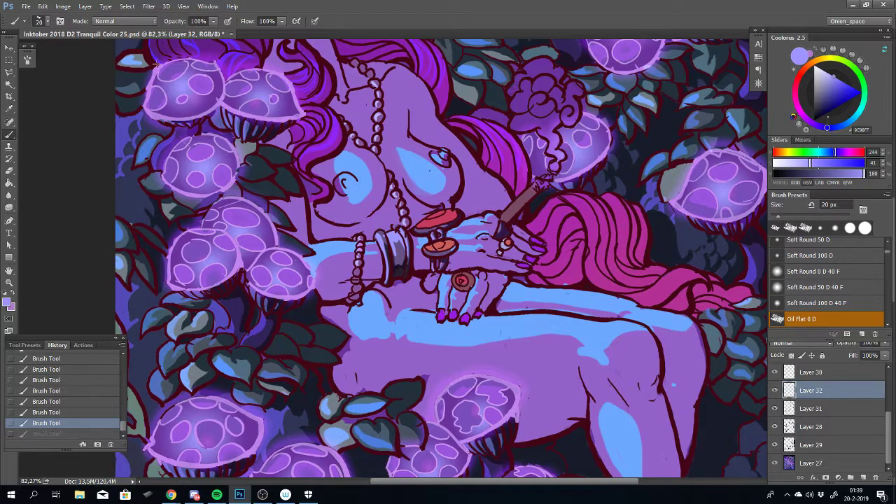
Turn on auto-select for the Move tool and pick the layer that holds the wide bracelet's colors
{"action": "scroll", "coordinate": [26, 35], "scroll_direction": "right", "scroll_amount": 1}
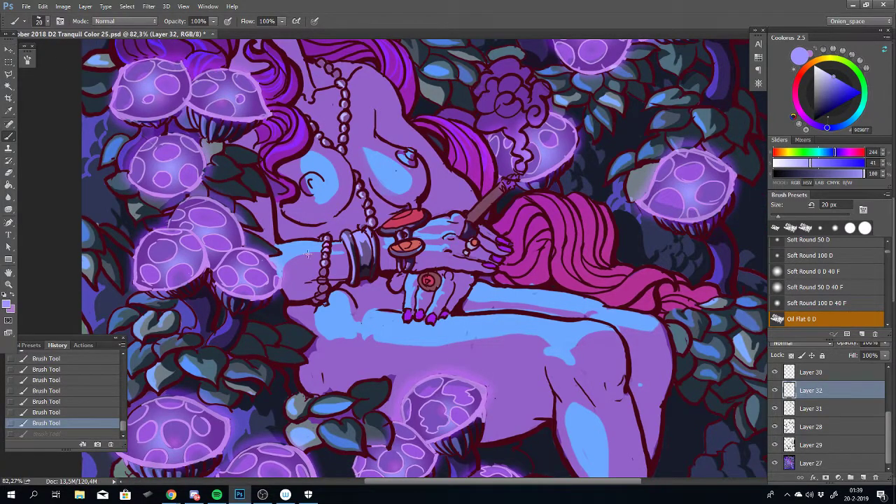
{"action": "scroll", "coordinate": [444, 244], "scroll_direction": "down", "scroll_amount": 3}
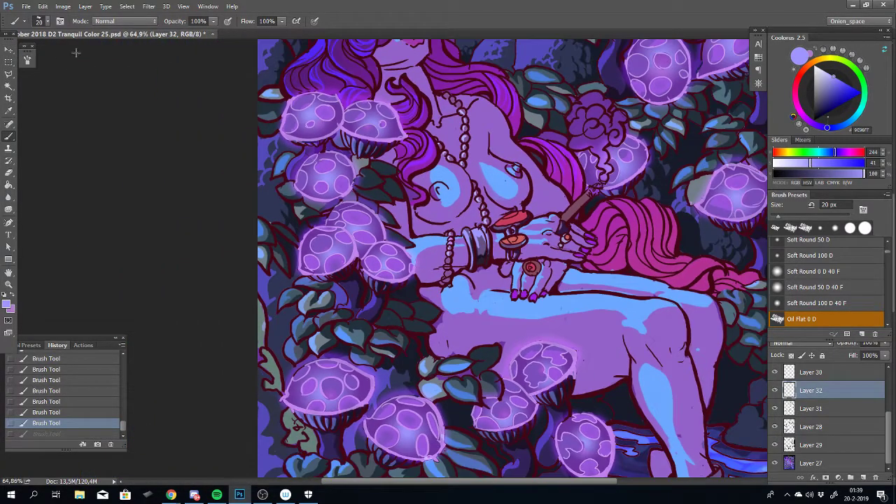
{"action": "left_click", "coordinate": [8, 50]}
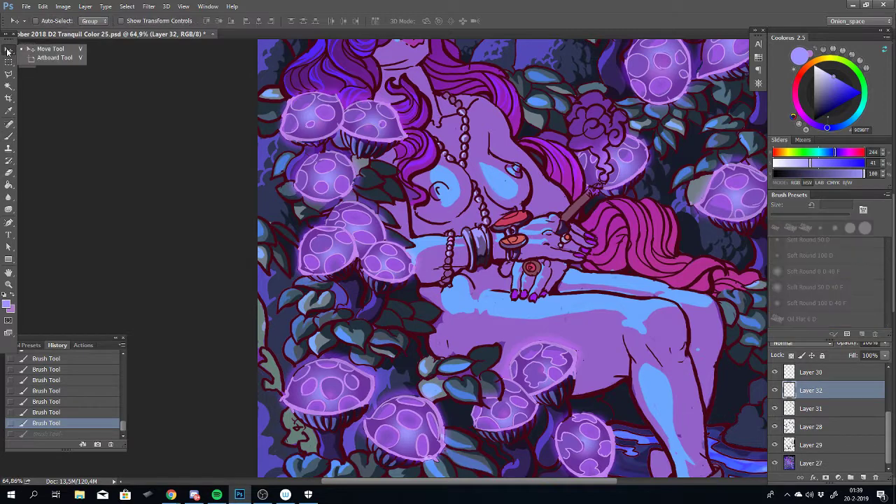
{"action": "left_click", "coordinate": [36, 21]}
{"action": "scroll", "coordinate": [528, 245], "scroll_direction": "up", "scroll_amount": 2}
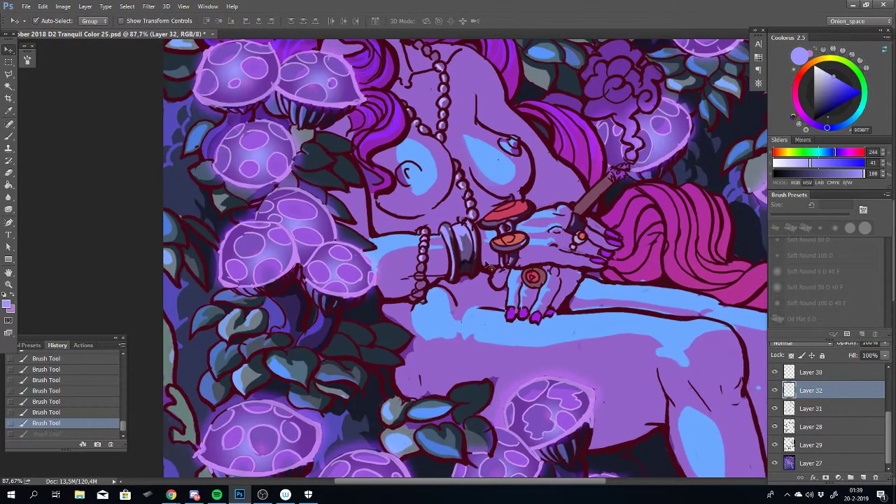
{"action": "left_click", "coordinate": [470, 253]}
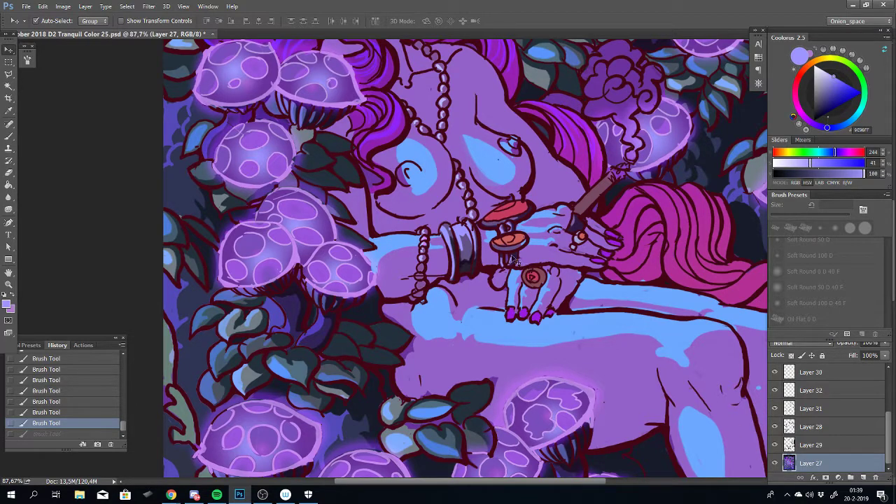
Start a Replace Color on the wide bracelet's dark purple shadow with fuzziness 9, hue -22, saturation +52 and lightness +8
{"action": "key", "text": "ctrl+shift+r"}
{"action": "left_click", "coordinate": [466, 246]}
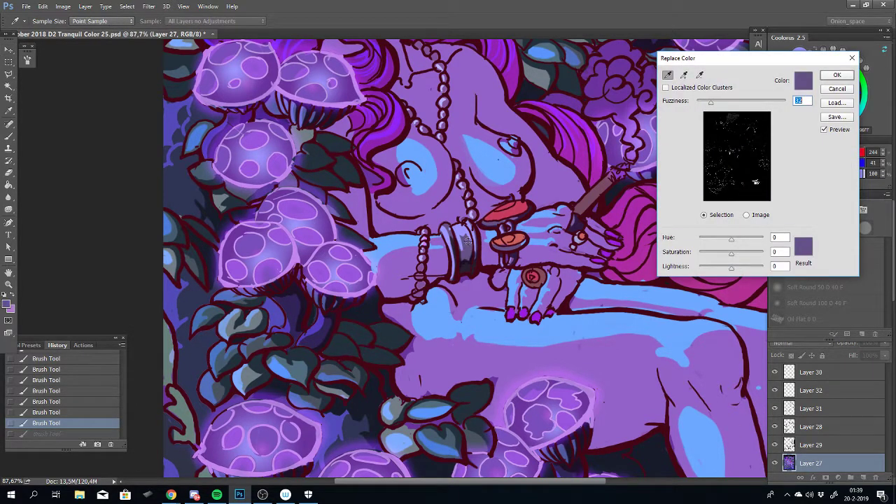
{"action": "left_click_drag", "start_coordinate": [705, 102], "coordinate": [707, 106]}
{"action": "left_click_drag", "start_coordinate": [728, 270], "coordinate": [750, 260]}
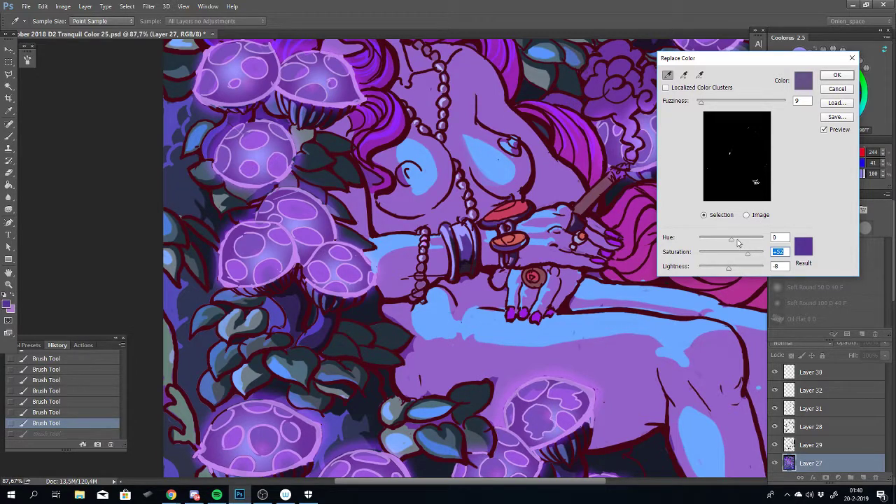
{"action": "left_click", "coordinate": [738, 240]}
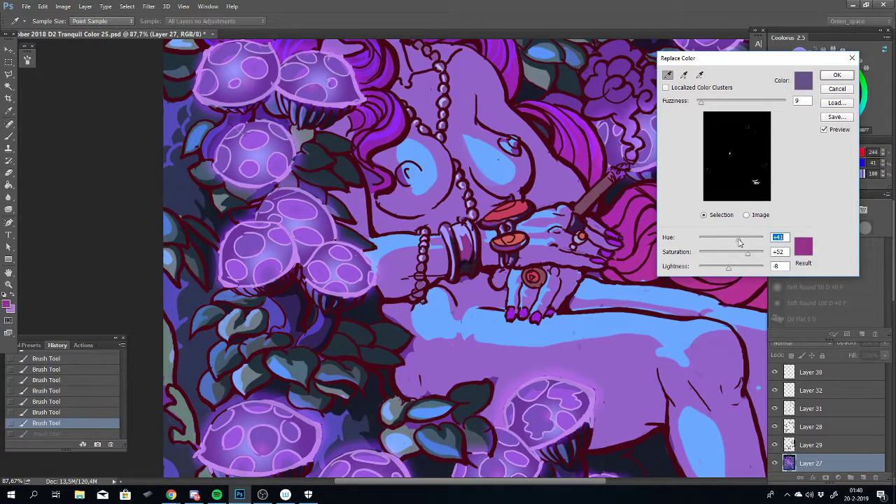
{"action": "left_click_drag", "start_coordinate": [734, 243], "coordinate": [734, 269]}
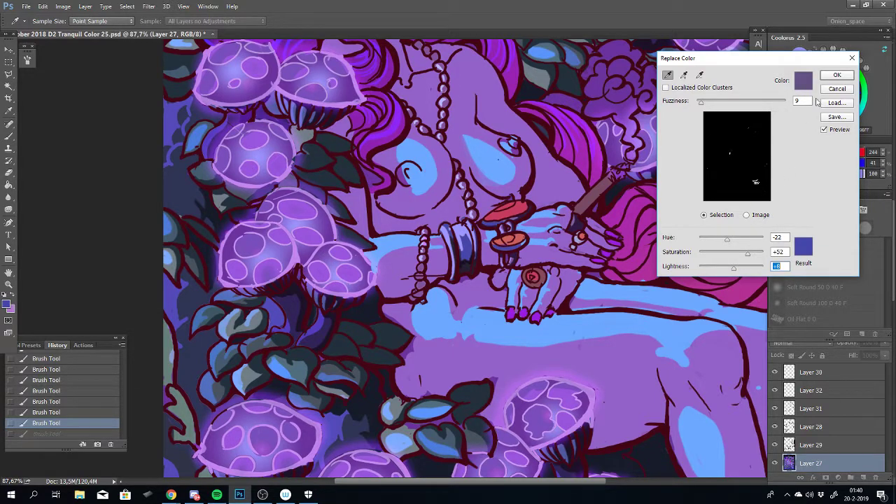
Compare the bracelet shadow with and without the preview, set saturation to +26 and lightness to -1, and apply the color replacement
{"action": "left_click", "coordinate": [824, 130]}
{"action": "left_click", "coordinate": [824, 130]}
{"action": "left_click", "coordinate": [824, 131]}
{"action": "left_click", "coordinate": [825, 130]}
{"action": "left_click_drag", "start_coordinate": [747, 254], "coordinate": [738, 255]}
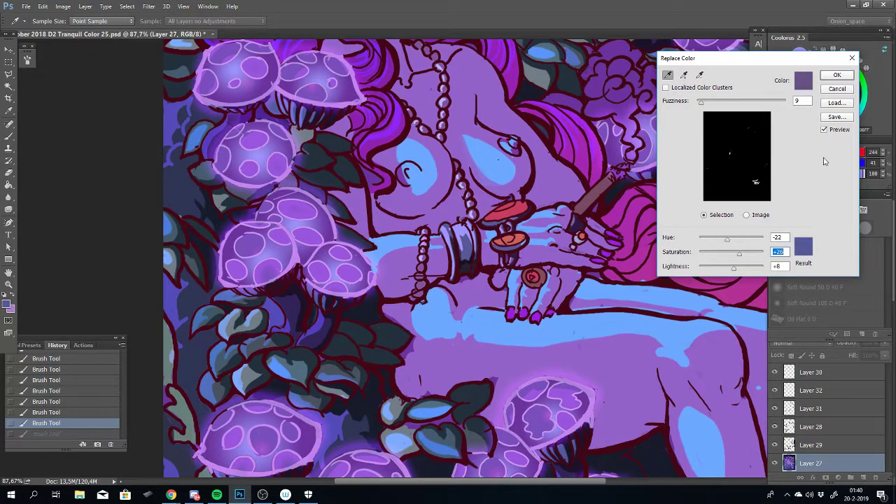
{"action": "left_click", "coordinate": [824, 130]}
{"action": "left_click", "coordinate": [824, 131]}
{"action": "left_click_drag", "start_coordinate": [731, 270], "coordinate": [732, 271]}
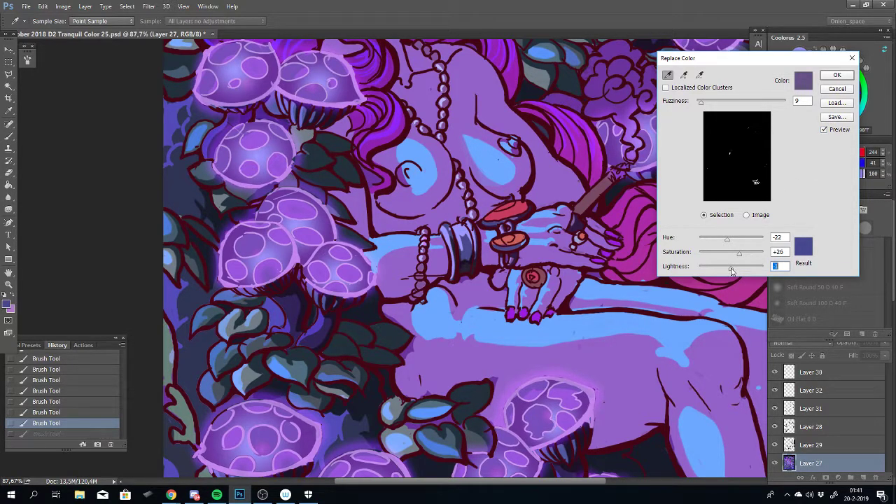
{"action": "left_click", "coordinate": [837, 75]}
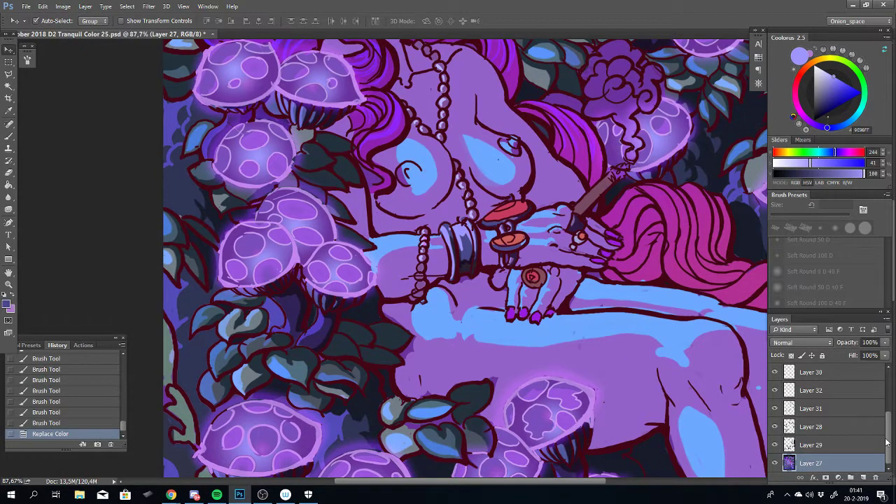
Toggle the visibility of Layer 20, Layer 30 and Layer 32 to examine what each one contains
{"action": "scroll", "coordinate": [883, 438], "scroll_direction": "up", "scroll_amount": 10}
{"action": "left_click", "coordinate": [775, 417]}
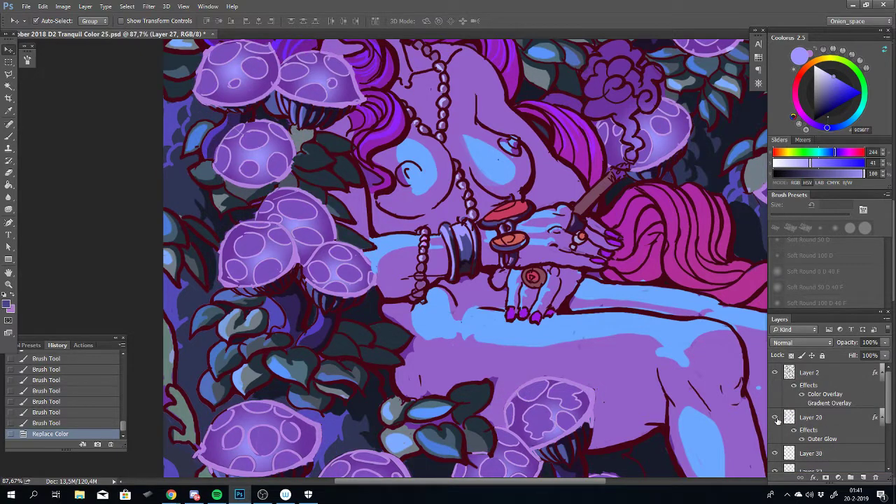
{"action": "left_click", "coordinate": [775, 417]}
{"action": "left_click", "coordinate": [775, 454]}
{"action": "left_click", "coordinate": [774, 453]}
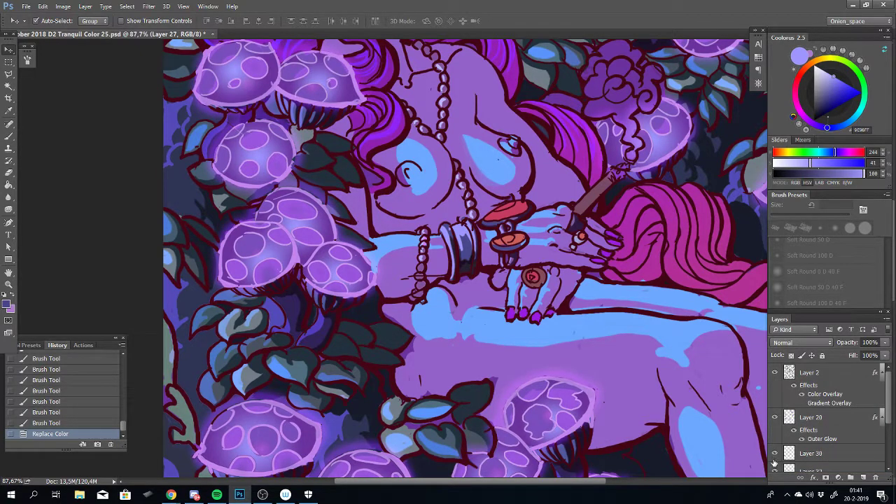
{"action": "left_click", "coordinate": [774, 471]}
{"action": "left_click", "coordinate": [775, 471]}
{"action": "left_click", "coordinate": [774, 470]}
{"action": "left_click", "coordinate": [775, 470]}
{"action": "scroll", "coordinate": [788, 472], "scroll_direction": "down", "scroll_amount": 3}
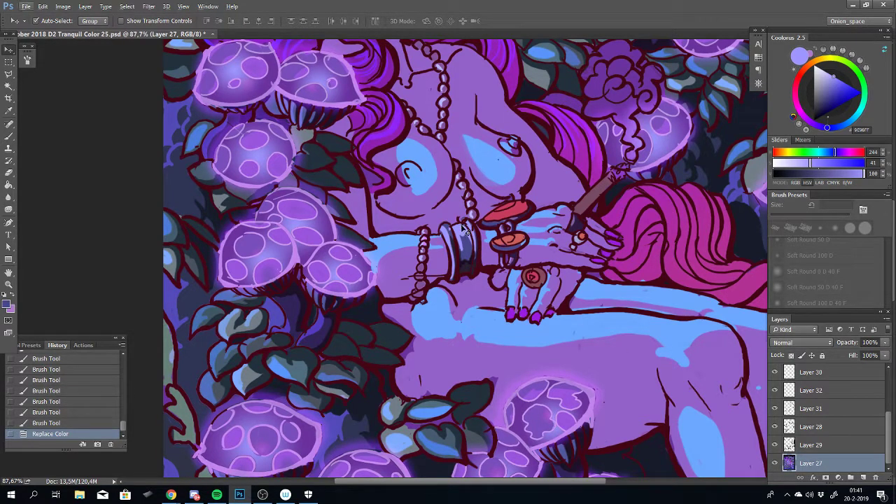
Start a Replace Color on the wide bracelet's light violet highlight with hue -25, saturation +28 and lightness +1
{"action": "key", "text": "alt+i"}
{"action": "key", "text": "j"}
{"action": "key", "text": "r"}
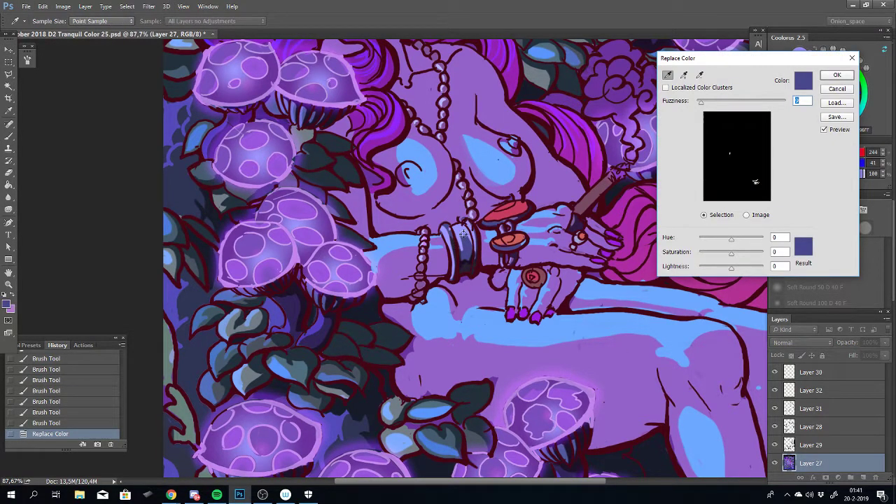
{"action": "left_click", "coordinate": [462, 231]}
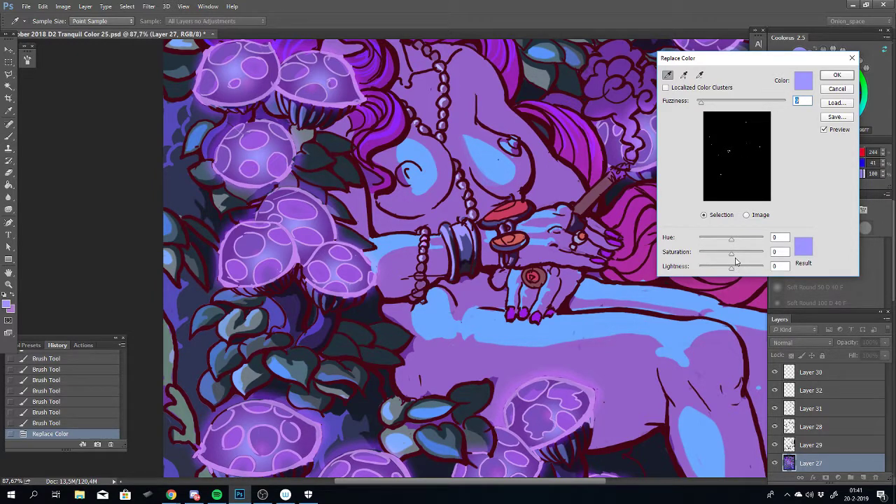
{"action": "left_click_drag", "start_coordinate": [734, 253], "coordinate": [733, 271]}
{"action": "left_click_drag", "start_coordinate": [732, 270], "coordinate": [753, 256]}
{"action": "left_click_drag", "start_coordinate": [732, 243], "coordinate": [709, 243]}
{"action": "left_click_drag", "start_coordinate": [697, 245], "coordinate": [727, 242]}
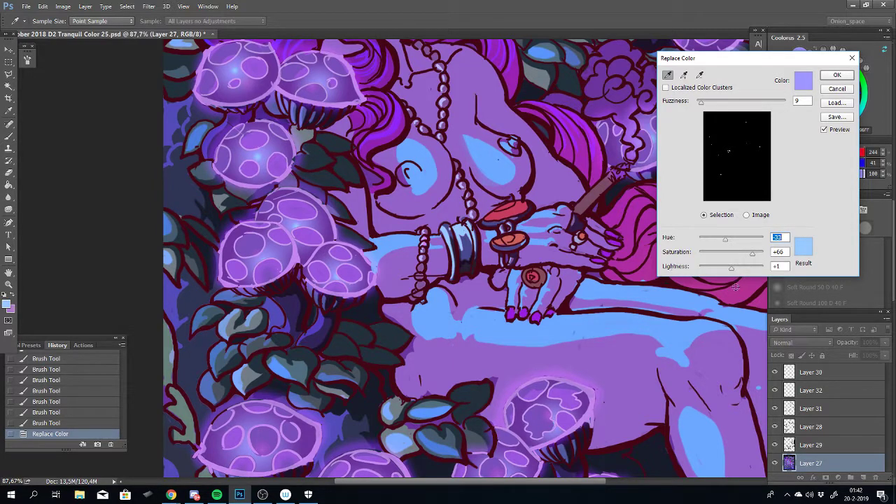
{"action": "left_click_drag", "start_coordinate": [726, 241], "coordinate": [740, 254]}
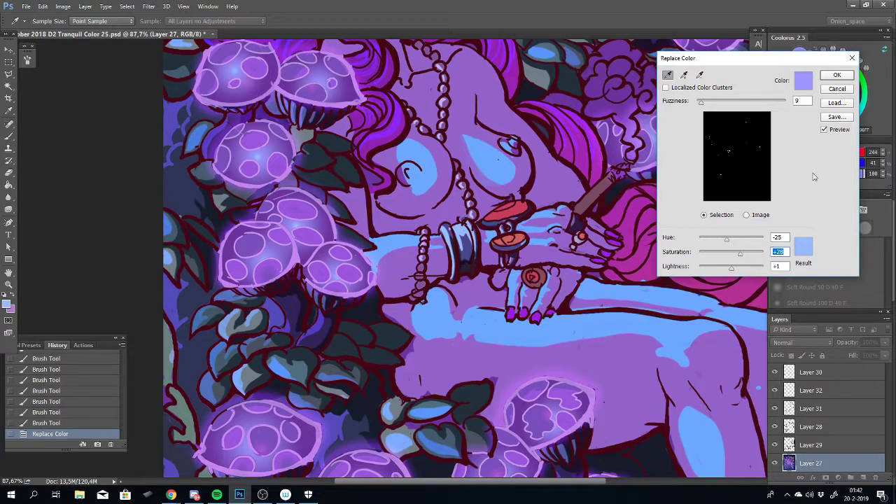
Compare the bracelet highlight with and without the preview, set the hue to +14, and apply the color replacement
{"action": "left_click", "coordinate": [823, 130]}
{"action": "left_click", "coordinate": [824, 131]}
{"action": "left_click", "coordinate": [824, 130]}
{"action": "left_click_drag", "start_coordinate": [727, 241], "coordinate": [734, 243]}
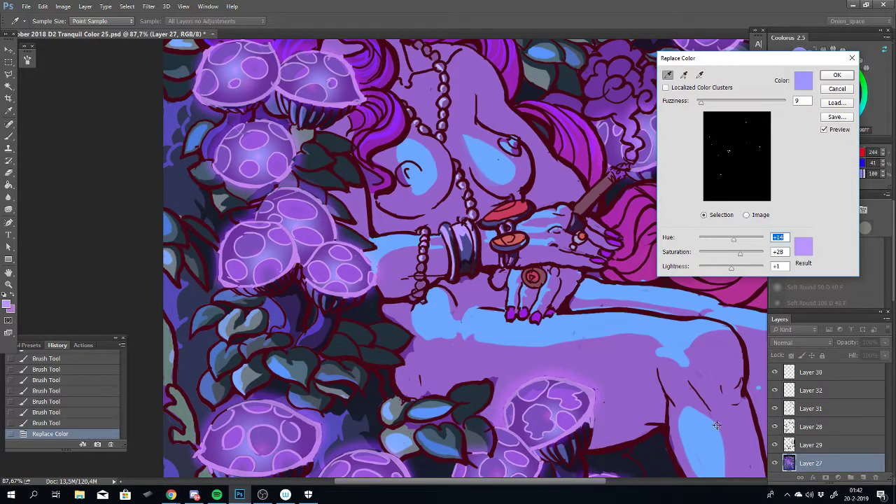
{"action": "left_click", "coordinate": [824, 130]}
{"action": "left_click", "coordinate": [837, 75]}
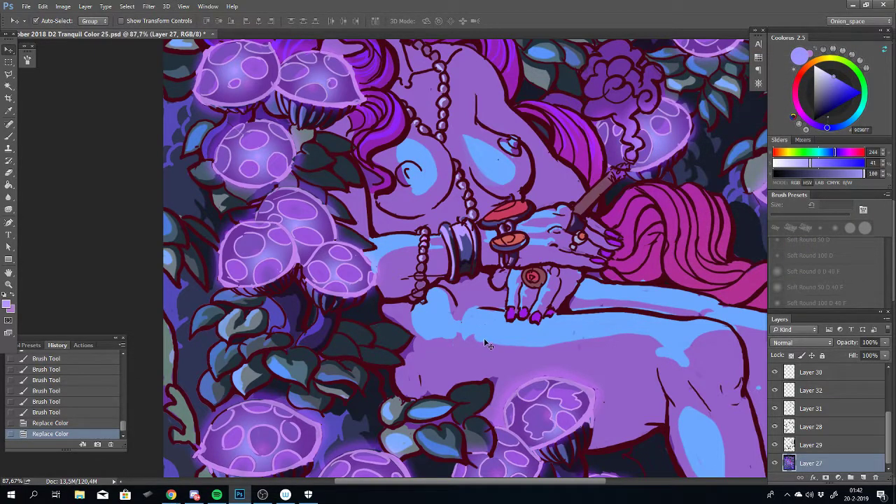
Switch to the Brush tool and sample the dark shadow colour from the wide bracelet on the wrist
{"action": "scroll", "coordinate": [482, 338], "scroll_direction": "down", "scroll_amount": 5}
{"action": "scroll", "coordinate": [477, 229], "scroll_direction": "up", "scroll_amount": 6}
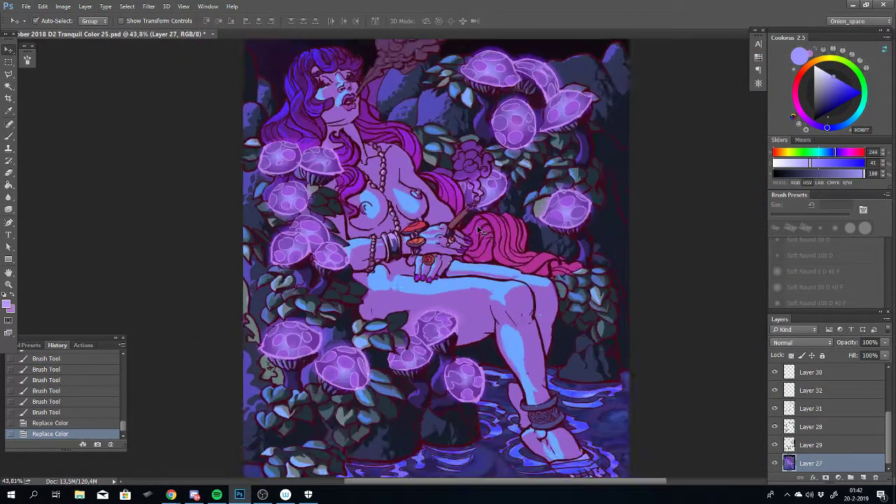
{"action": "left_click_drag", "start_coordinate": [434, 224], "coordinate": [464, 231]}
{"action": "scroll", "coordinate": [464, 231], "scroll_direction": "up", "scroll_amount": 4}
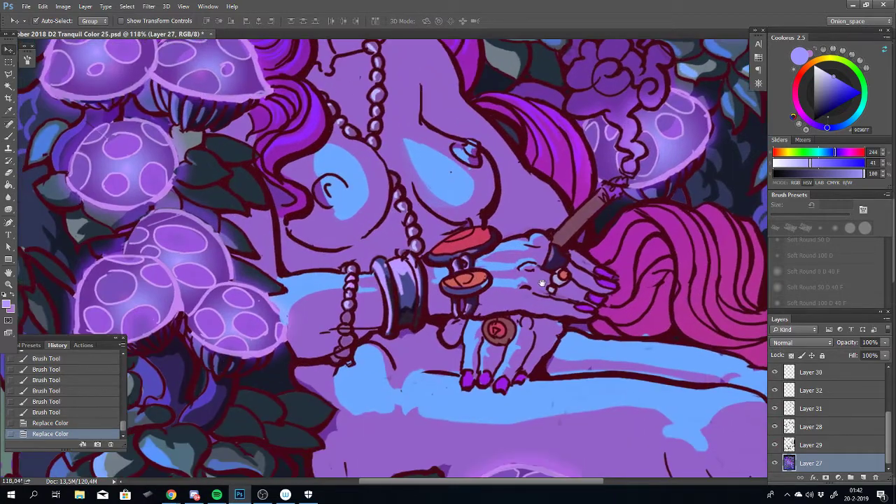
{"action": "left_click_drag", "start_coordinate": [541, 281], "coordinate": [548, 259]}
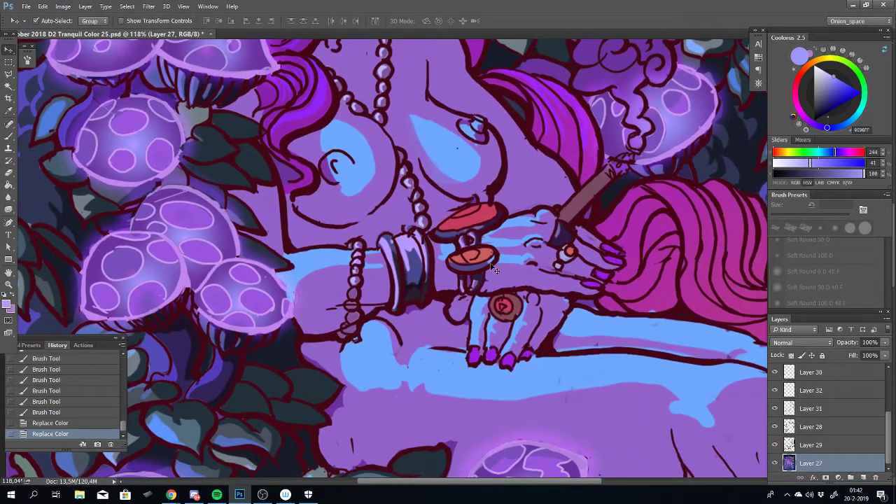
{"action": "key", "text": "alt"}
{"action": "key", "text": "b"}
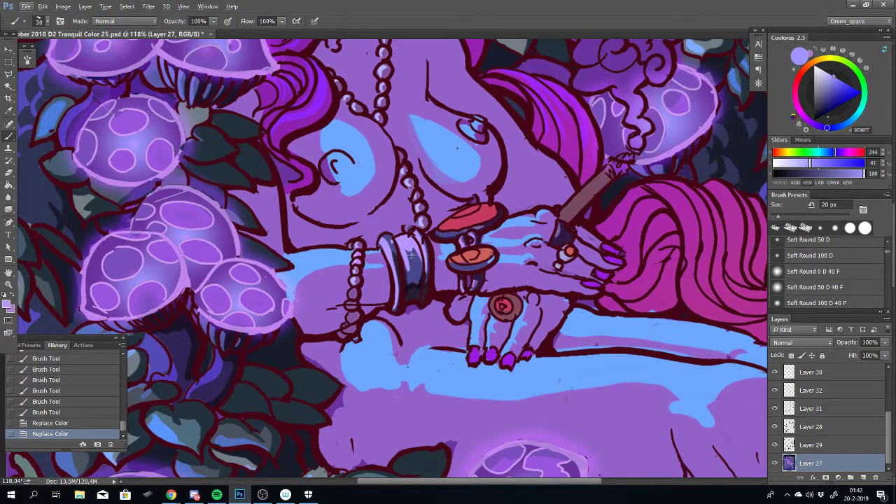
{"action": "key", "text": "alt"}
{"action": "left_click", "coordinate": [417, 299], "text": "alt"}
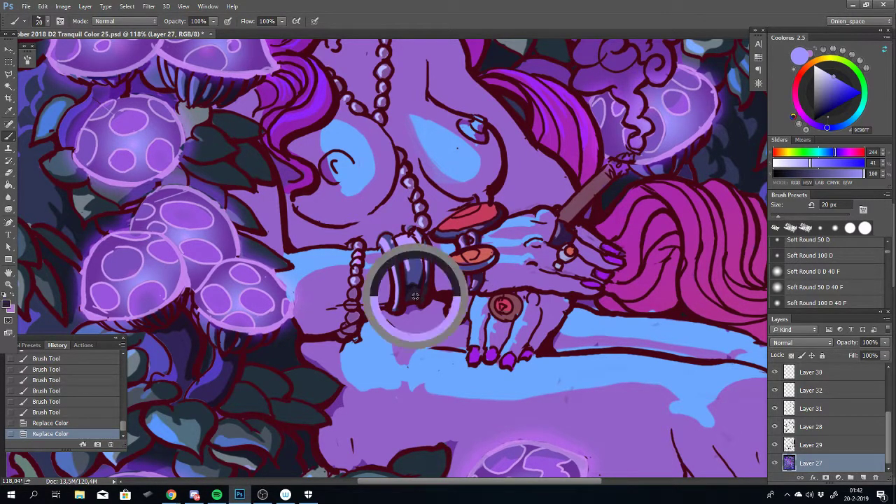
Reduce the brush to 10 px and paint dark shading on the lowest necklace beads just above the bracelet
{"action": "scroll", "coordinate": [478, 207], "scroll_direction": "up", "scroll_amount": 3}
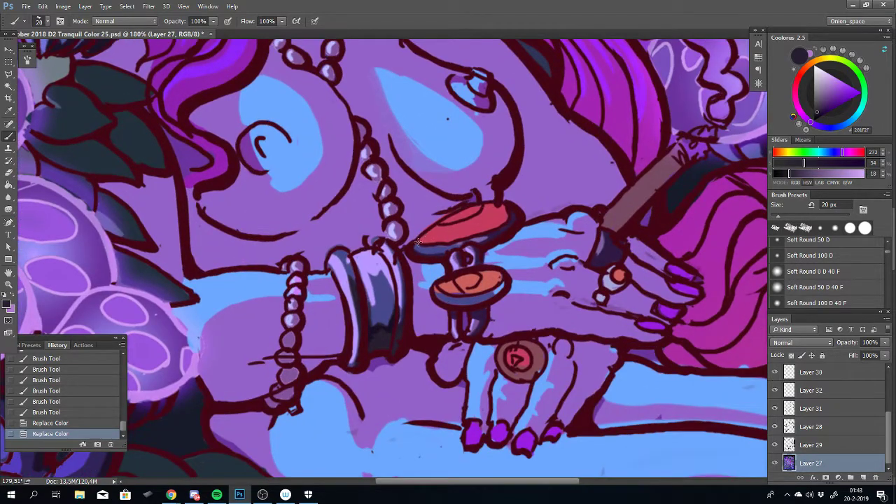
{"action": "left_click_drag", "start_coordinate": [427, 234], "coordinate": [454, 270]}
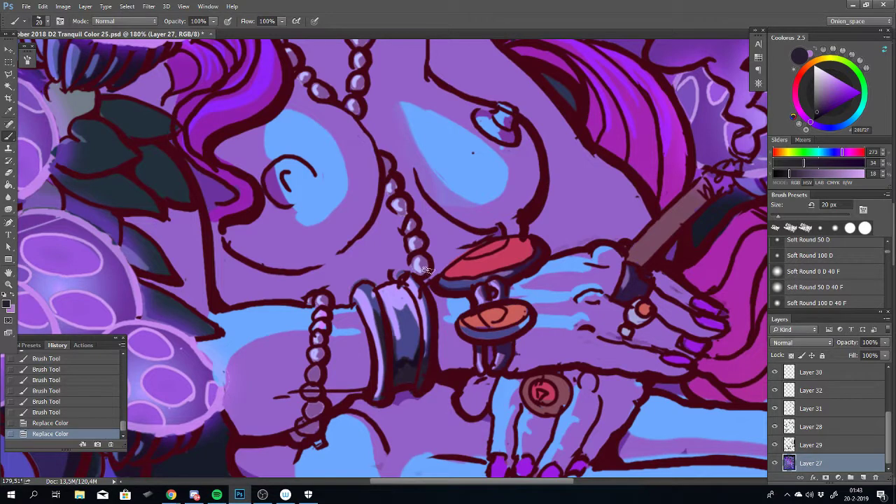
{"action": "key", "text": "bracketleft"}
{"action": "mouse_move", "coordinate": [426, 272]}
{"action": "left_mouse_down"}
{"action": "mouse_move", "coordinate": [423, 261]}
{"action": "mouse_move", "coordinate": [420, 278]}
{"action": "left_mouse_up"}
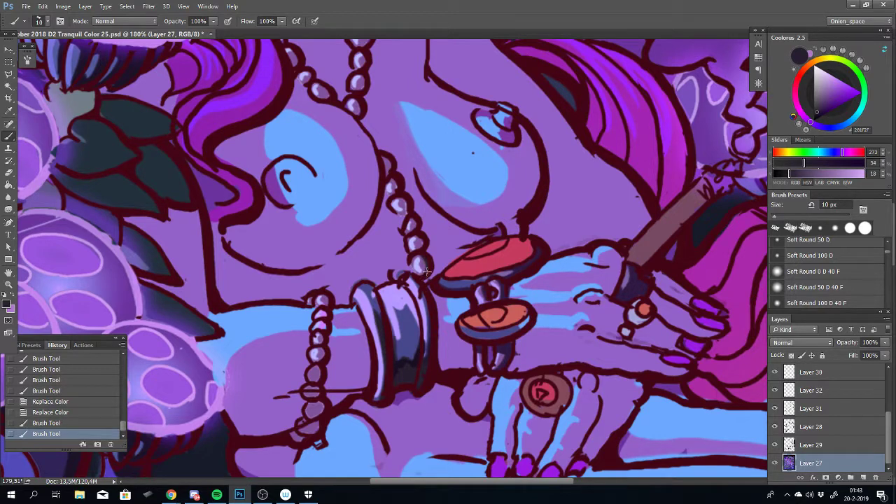
{"action": "left_click", "coordinate": [422, 259]}
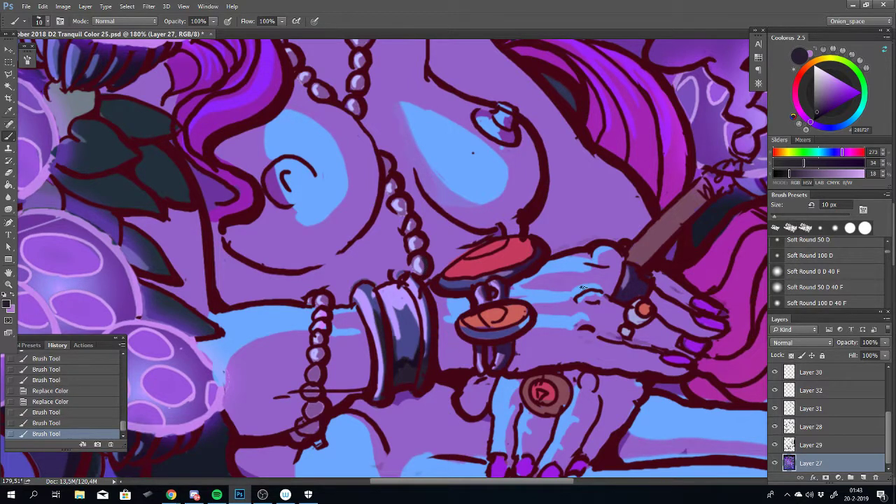
Set a more saturated dark purple (hue 273, saturation 65, brightness 26) and shade the beads up the lower necklace strand
{"action": "left_click", "coordinate": [822, 111]}
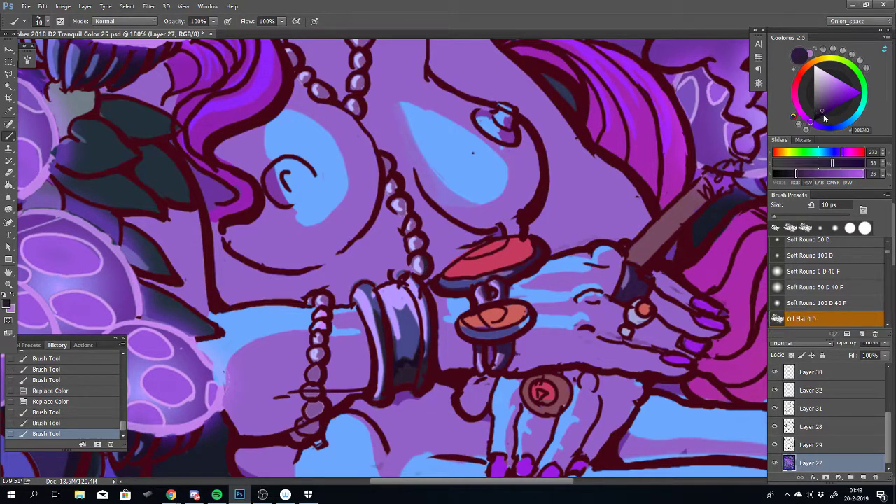
{"action": "left_click_drag", "start_coordinate": [419, 249], "coordinate": [415, 258]}
{"action": "left_click", "coordinate": [417, 246]}
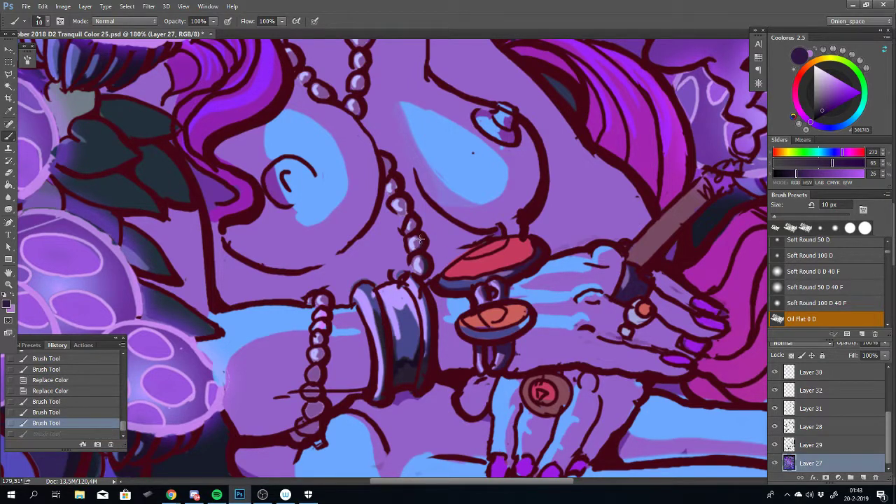
{"action": "left_click", "coordinate": [419, 241]}
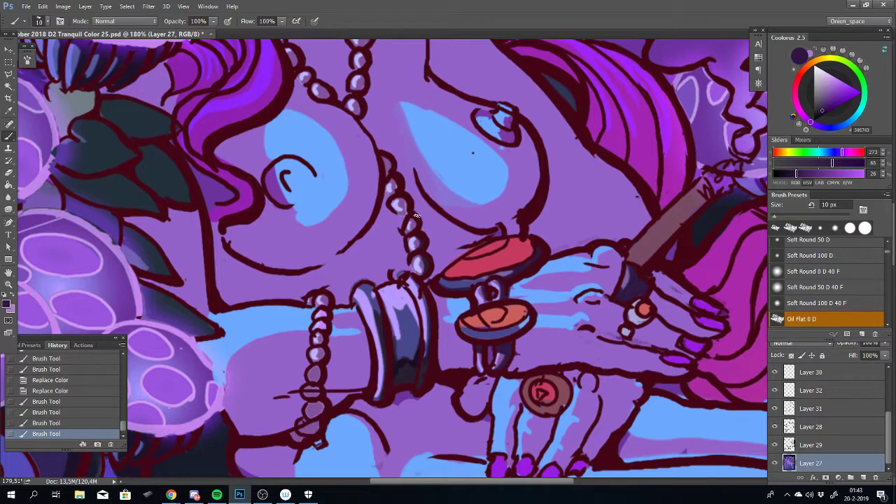
{"action": "left_click", "coordinate": [414, 225]}
{"action": "left_click_drag", "start_coordinate": [412, 224], "coordinate": [405, 246]}
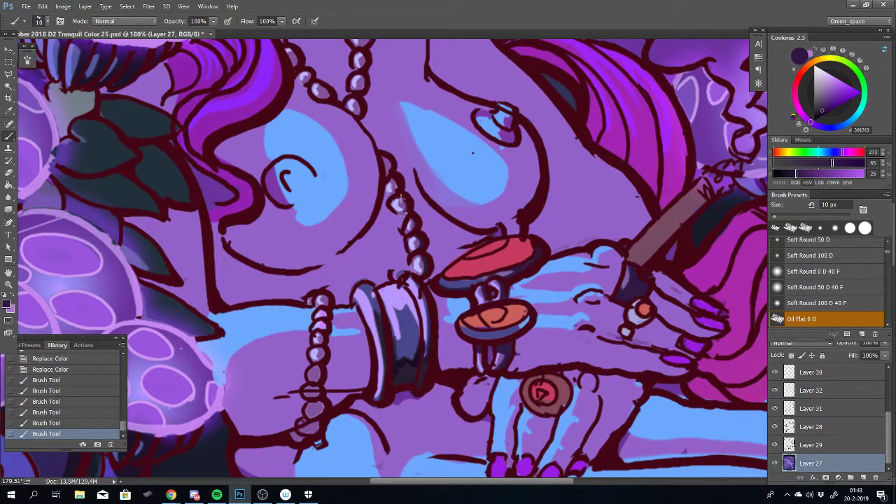
{"action": "left_click", "coordinate": [403, 213]}
{"action": "left_click", "coordinate": [403, 213]}
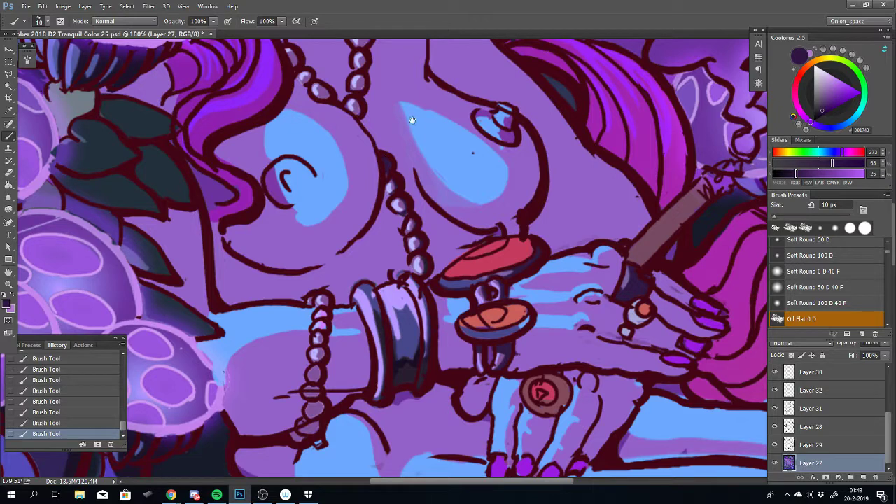
Shade the uppermost necklace beads beside the neck with the dark purple, undoing and repainting strokes as needed
{"action": "left_click_drag", "start_coordinate": [410, 120], "coordinate": [428, 249]}
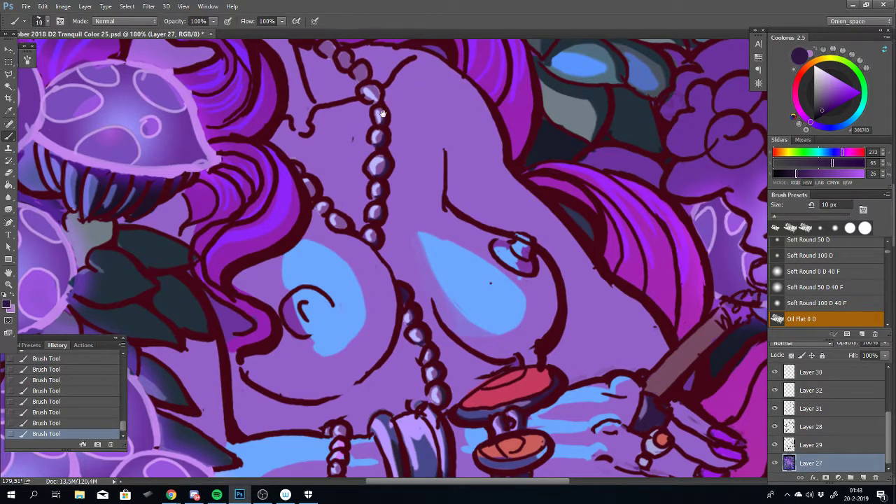
{"action": "left_click_drag", "start_coordinate": [382, 113], "coordinate": [432, 236]}
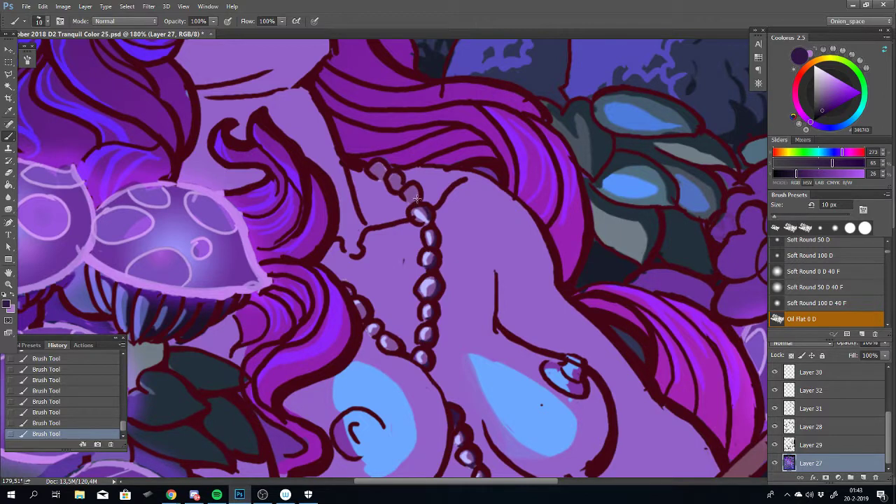
{"action": "key", "text": "ctrl+z"}
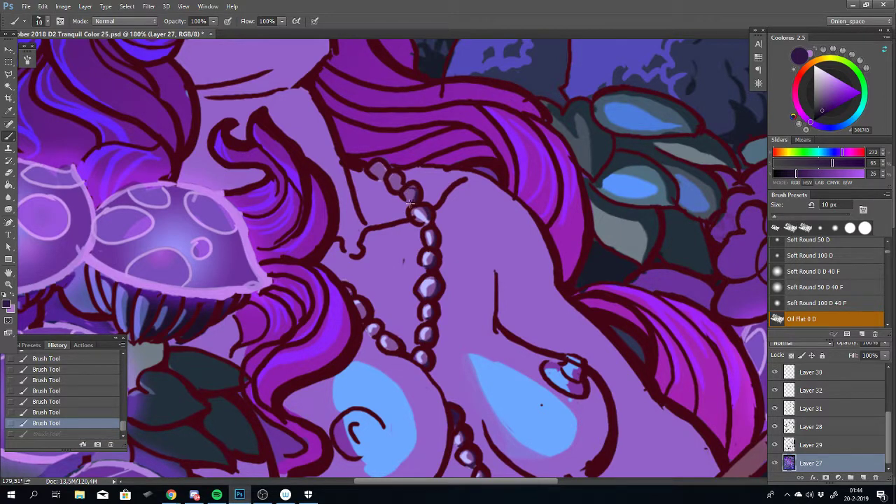
{"action": "key", "text": "ctrl+z"}
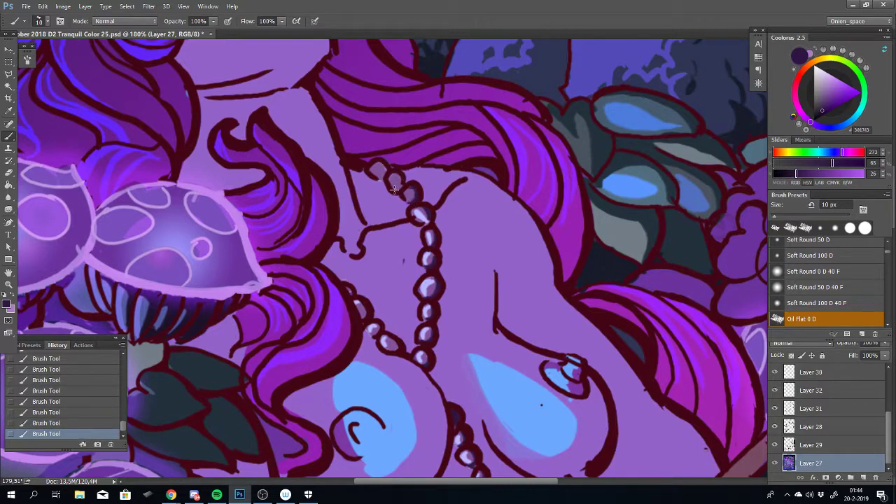
{"action": "key", "text": "ctrl+z"}
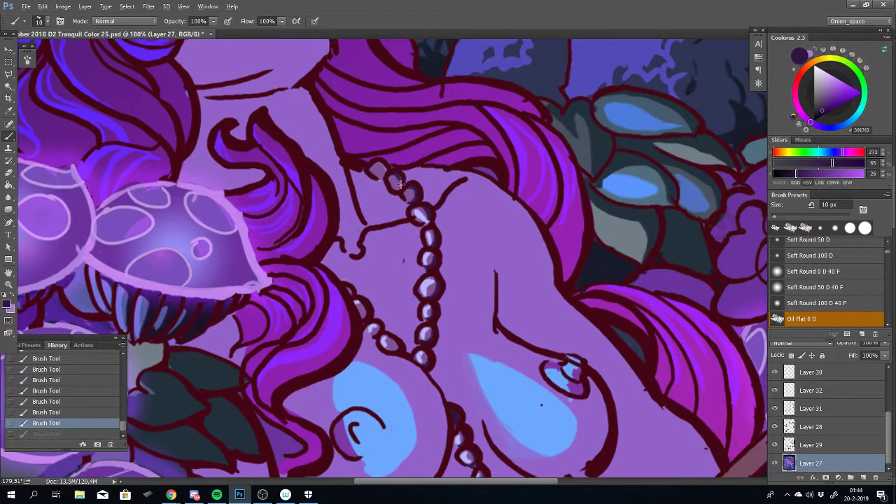
{"action": "mouse_move", "coordinate": [401, 183]}
{"action": "left_mouse_down"}
{"action": "mouse_move", "coordinate": [395, 191]}
{"action": "mouse_move", "coordinate": [398, 181]}
{"action": "mouse_move", "coordinate": [376, 164]}
{"action": "mouse_move", "coordinate": [384, 182]}
{"action": "mouse_move", "coordinate": [371, 166]}
{"action": "mouse_move", "coordinate": [392, 175]}
{"action": "mouse_move", "coordinate": [401, 195]}
{"action": "mouse_move", "coordinate": [417, 195]}
{"action": "left_mouse_up"}
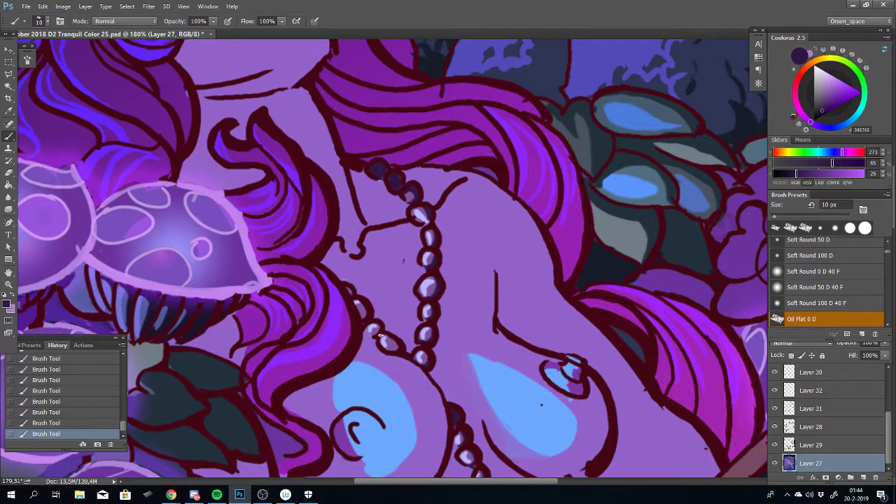
Paint dark purple shadows on the beads of the short necklace strand beside the hair lock
{"action": "left_click_drag", "start_coordinate": [396, 346], "coordinate": [383, 337]}
{"action": "key", "text": "ctrl+z"}
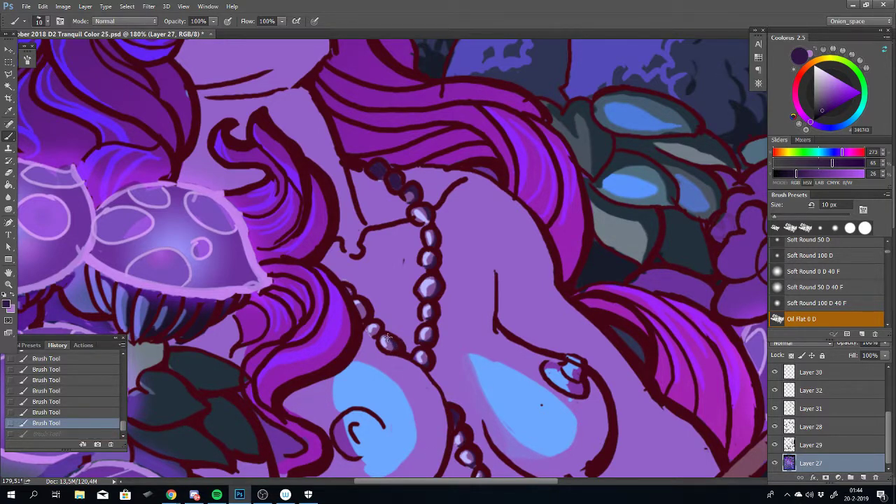
{"action": "left_click_drag", "start_coordinate": [392, 343], "coordinate": [375, 329]}
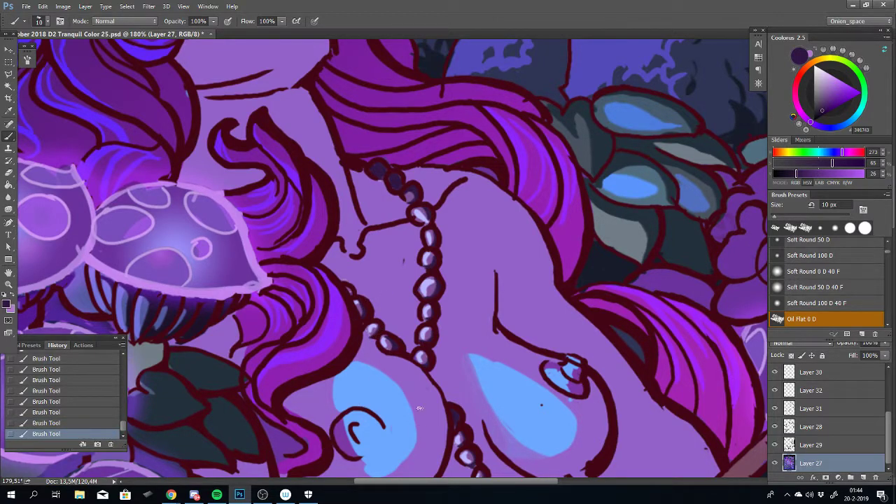
Save the painting as a new Photoshop file named Inktober 2018 D2 Tranquil Color 26
{"action": "scroll", "coordinate": [419, 407], "scroll_direction": "down", "scroll_amount": 5}
{"action": "scroll", "coordinate": [437, 405], "scroll_direction": "up", "scroll_amount": 2}
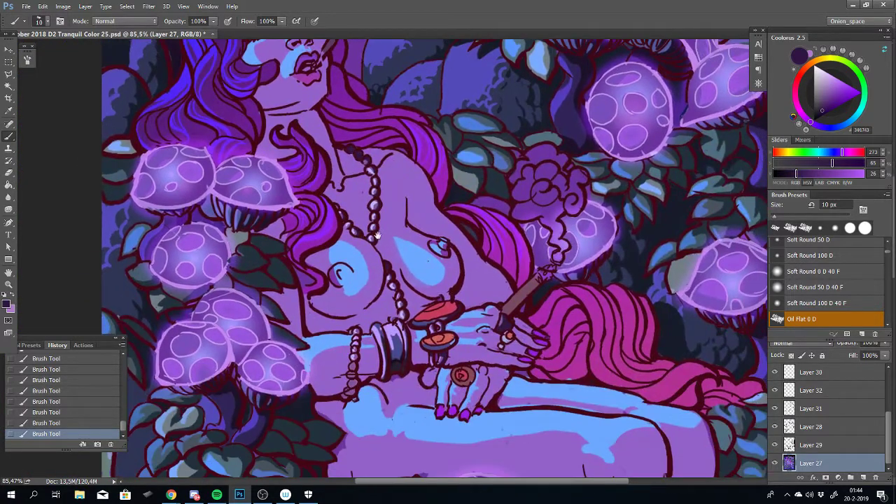
{"action": "scroll", "coordinate": [378, 234], "scroll_direction": "down", "scroll_amount": 3}
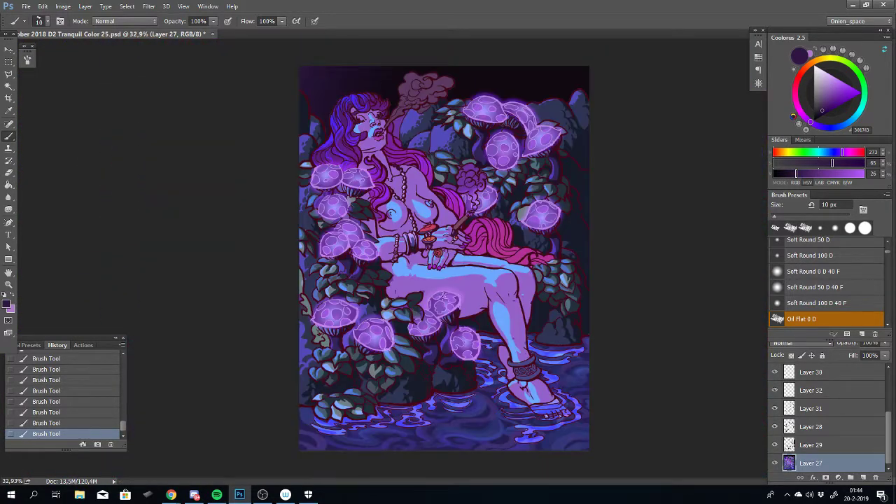
{"action": "key", "text": "ctrl+shift+s"}
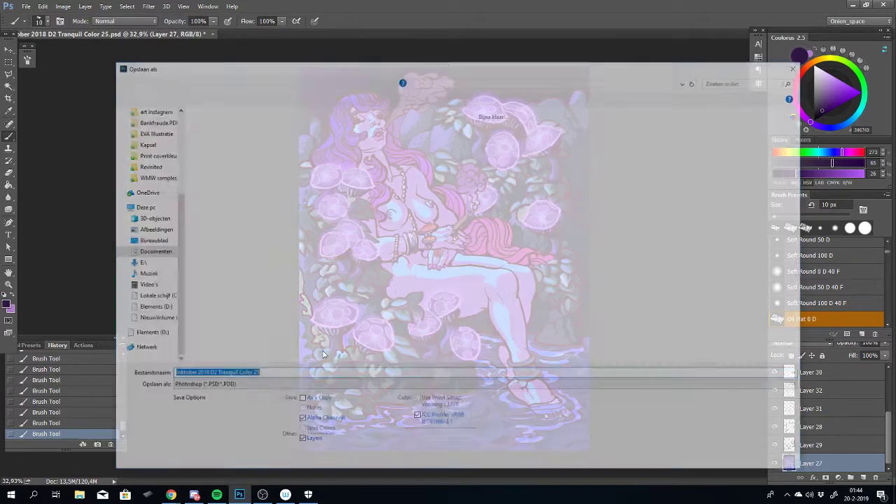
{"action": "left_click", "coordinate": [269, 379]}
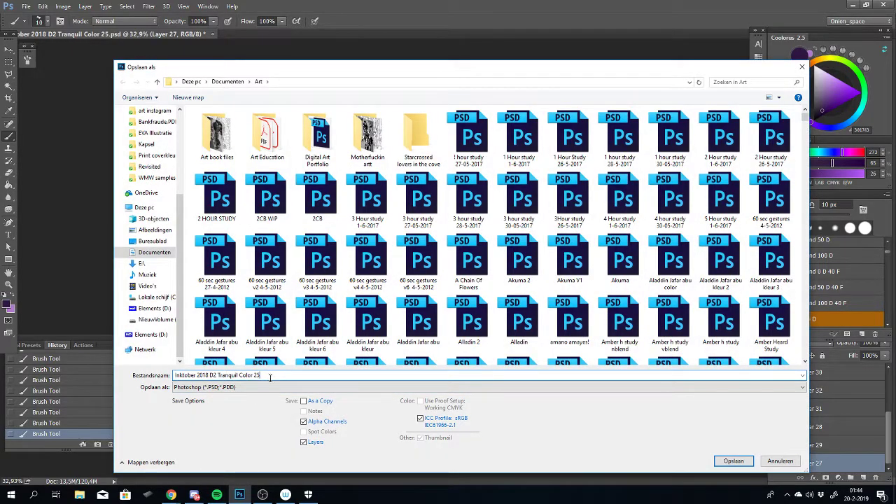
{"action": "key", "text": "BackSpace"}
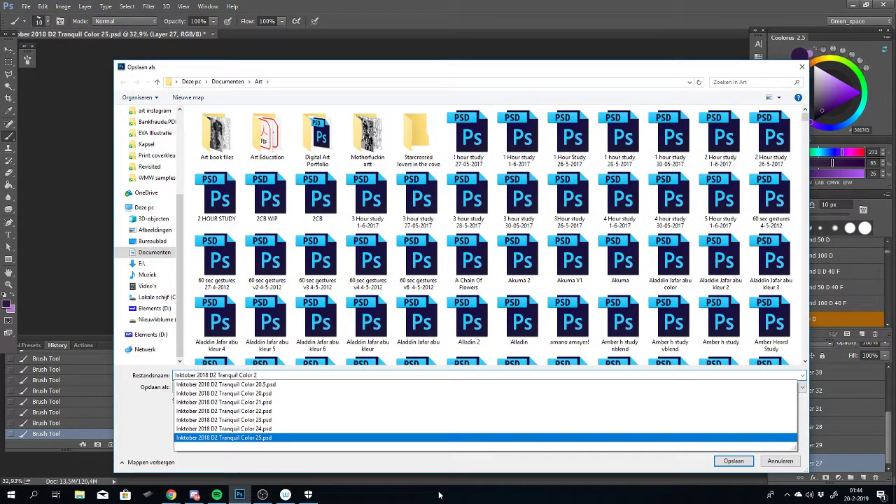
{"action": "type", "text": "6"}
{"action": "key", "text": "Return"}
{"action": "key", "text": "Return"}
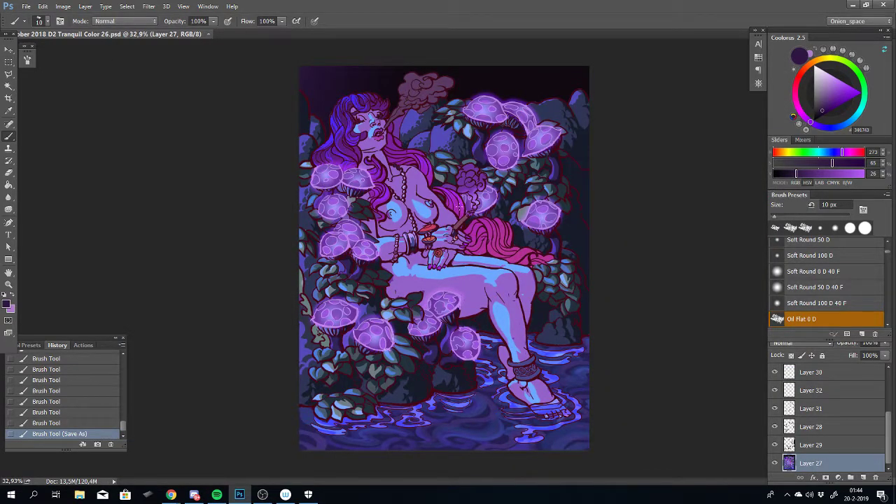
Refine the dark shading on the short necklace strand's beads beside the hair lock, undoing and repainting a stroke
{"action": "scroll", "coordinate": [492, 245], "scroll_direction": "up", "scroll_amount": 5}
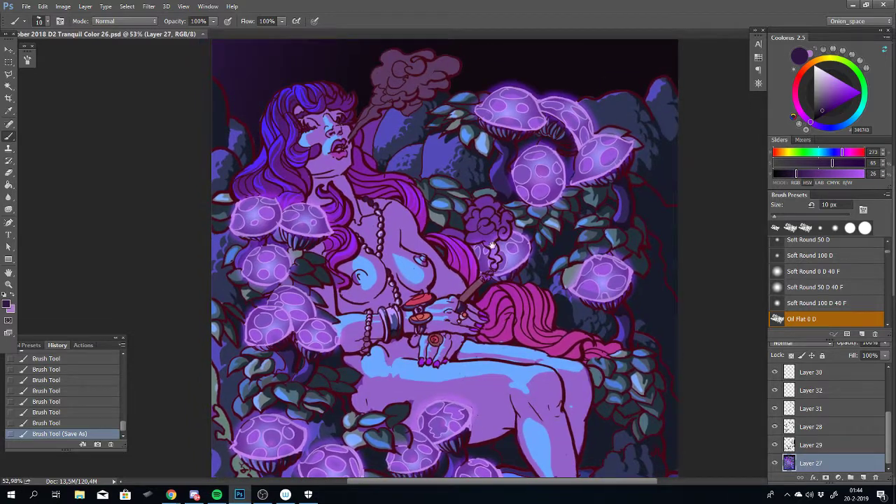
{"action": "left_click_drag", "start_coordinate": [492, 245], "coordinate": [471, 278]}
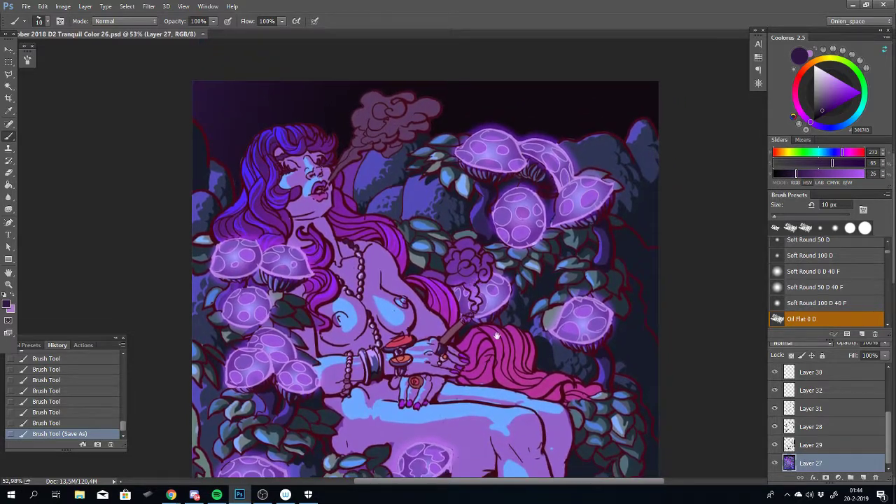
{"action": "left_click_drag", "start_coordinate": [498, 335], "coordinate": [492, 291]}
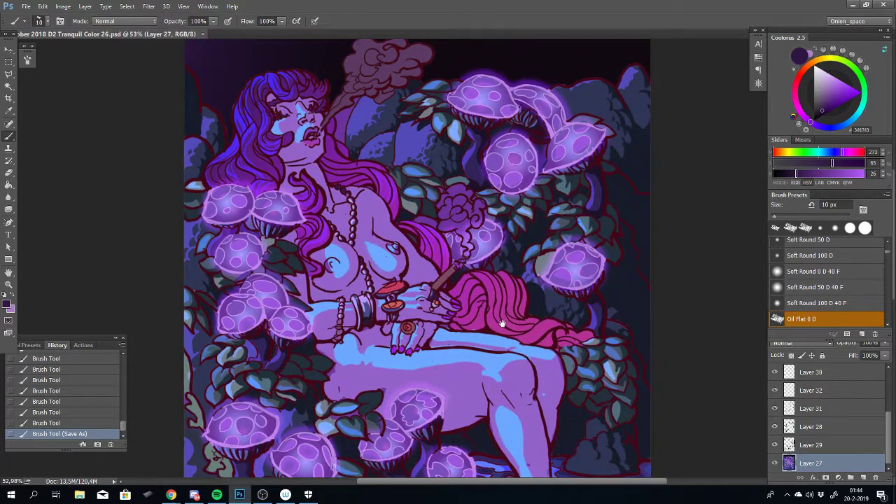
{"action": "left_click_drag", "start_coordinate": [502, 324], "coordinate": [556, 287]}
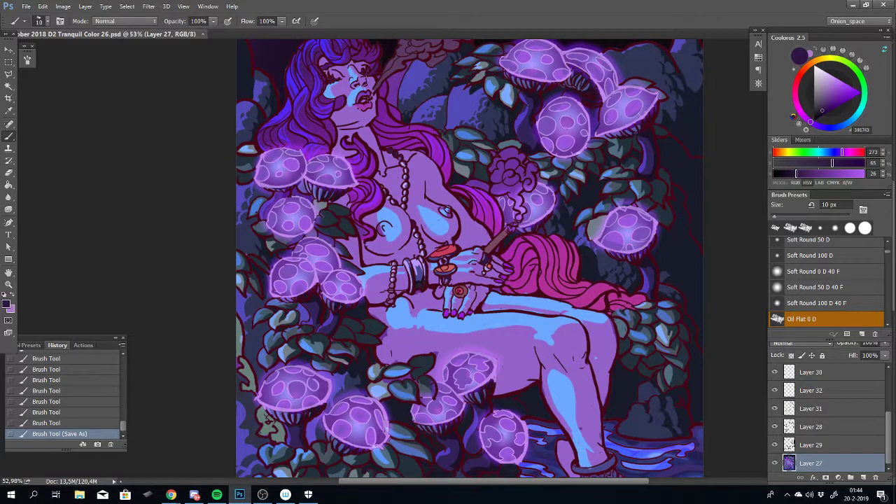
{"action": "scroll", "coordinate": [321, 198], "scroll_direction": "up", "scroll_amount": 5}
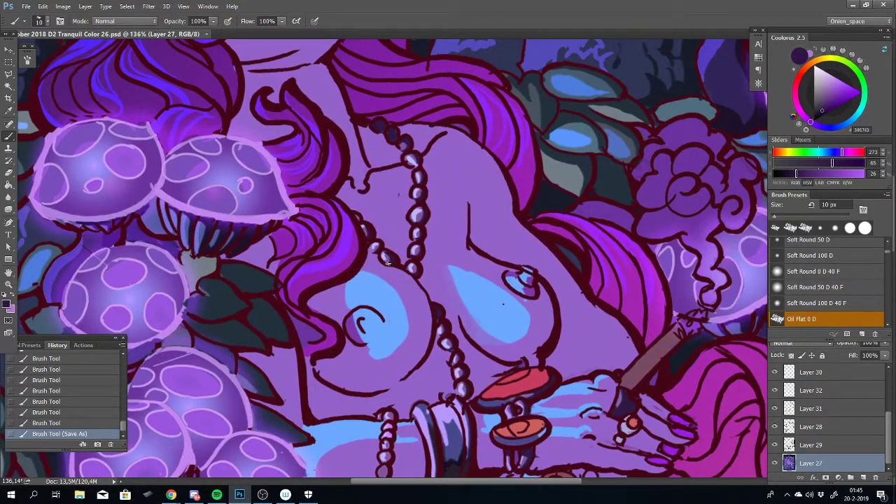
{"action": "mouse_move", "coordinate": [384, 246]}
{"action": "left_mouse_down"}
{"action": "mouse_move", "coordinate": [392, 259]}
{"action": "mouse_move", "coordinate": [386, 254]}
{"action": "left_mouse_up"}
{"action": "key", "text": "ctrl+z"}
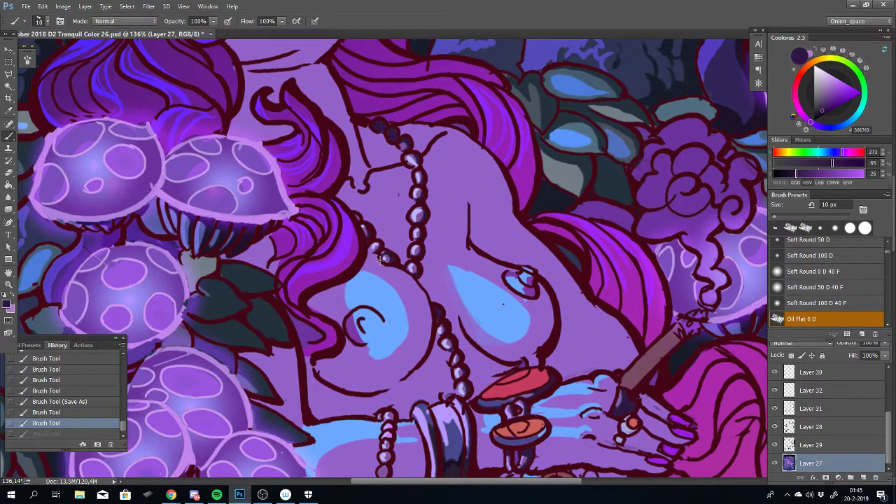
{"action": "left_click_drag", "start_coordinate": [382, 256], "coordinate": [385, 258]}
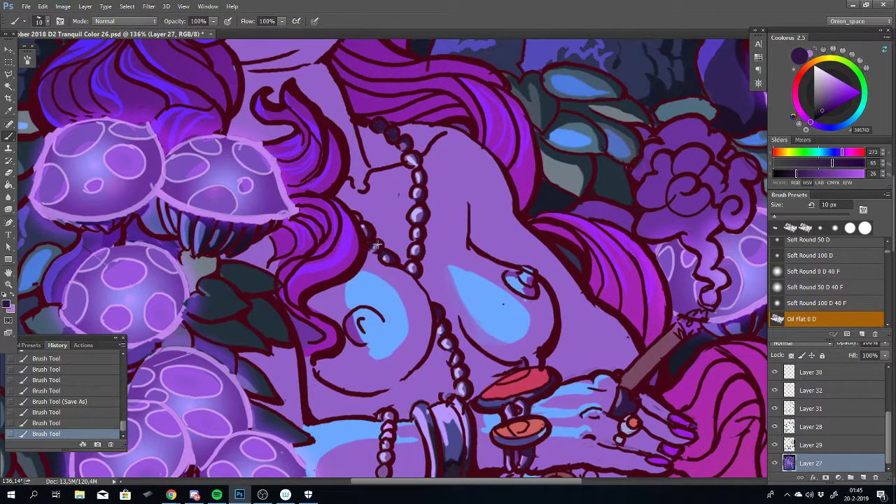
Touch up the dark purple shadows on the short necklace strand's beads beside the hair lock, undoing unwanted strokes
{"action": "left_click", "coordinate": [373, 245]}
{"action": "left_click", "coordinate": [373, 245]}
{"action": "key", "text": "ctrl+z"}
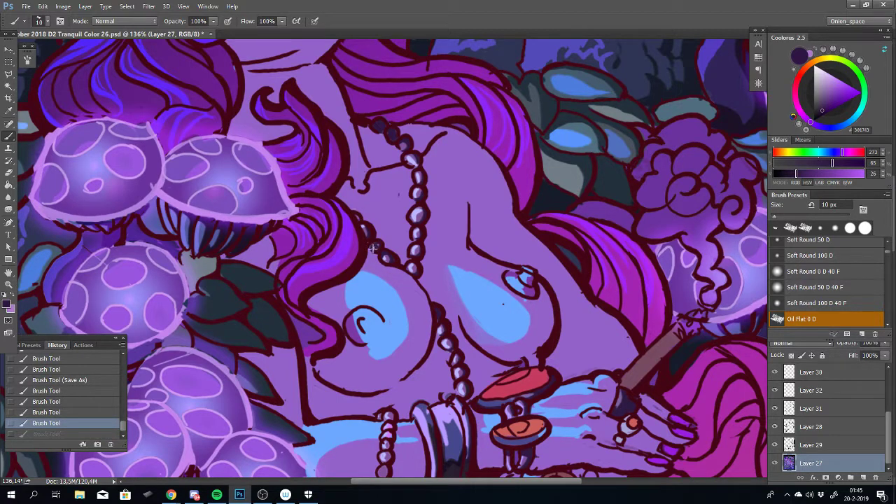
{"action": "left_click", "coordinate": [372, 250]}
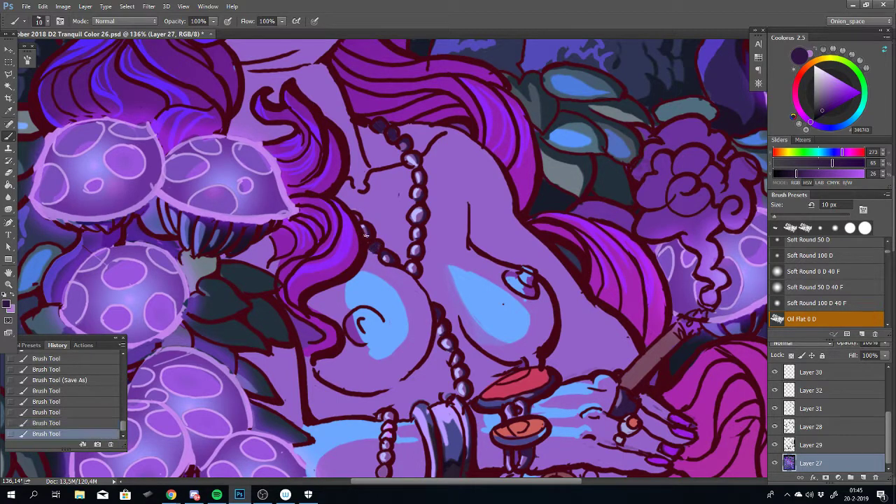
{"action": "left_click", "coordinate": [359, 220]}
{"action": "left_click", "coordinate": [354, 213]}
{"action": "left_click", "coordinate": [375, 243]}
{"action": "key", "text": "ctrl+z"}
{"action": "left_click_drag", "start_coordinate": [465, 392], "coordinate": [452, 275]}
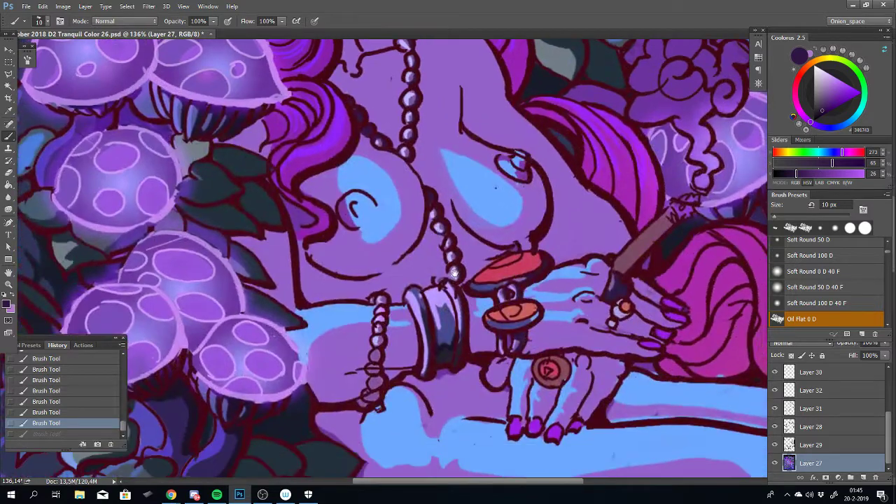
{"action": "mouse_move", "coordinate": [452, 319]}
{"action": "left_mouse_down"}
{"action": "mouse_move", "coordinate": [446, 275]}
{"action": "mouse_move", "coordinate": [461, 310]}
{"action": "left_mouse_up"}
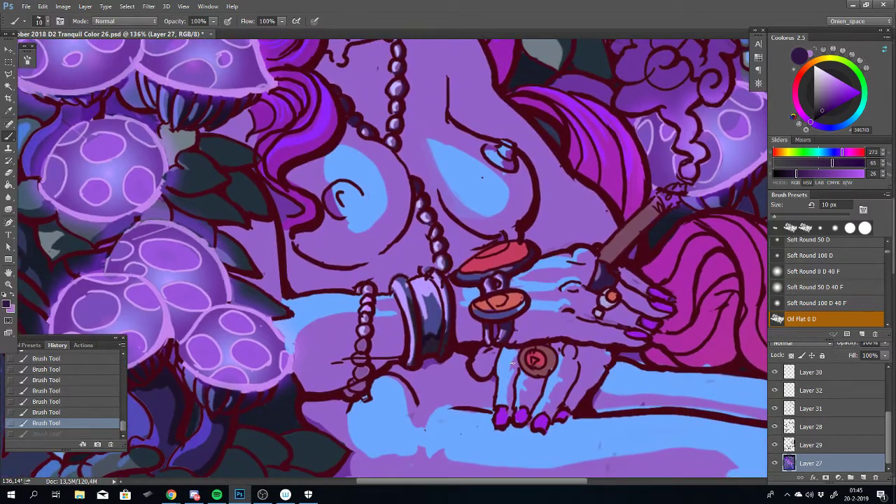
{"action": "scroll", "coordinate": [513, 361], "scroll_direction": "down", "scroll_amount": 6}
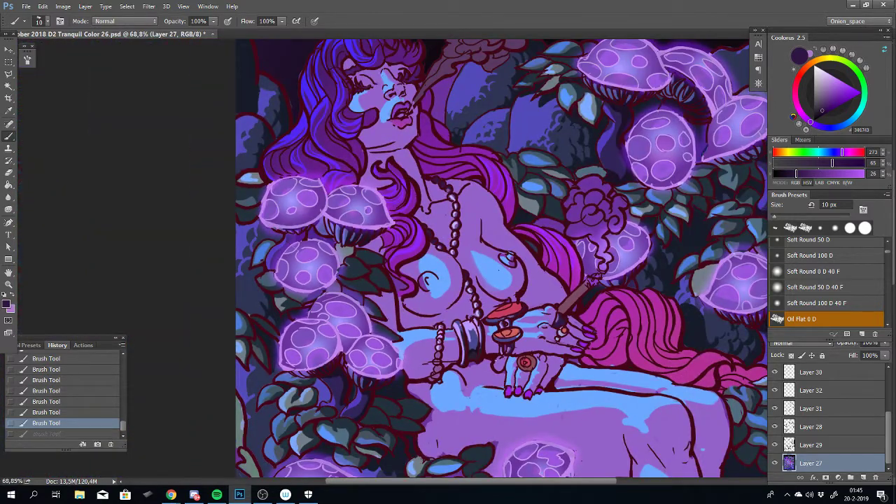
{"action": "scroll", "coordinate": [499, 363], "scroll_direction": "down", "scroll_amount": 2}
{"action": "left_click_drag", "start_coordinate": [510, 321], "coordinate": [479, 223]}
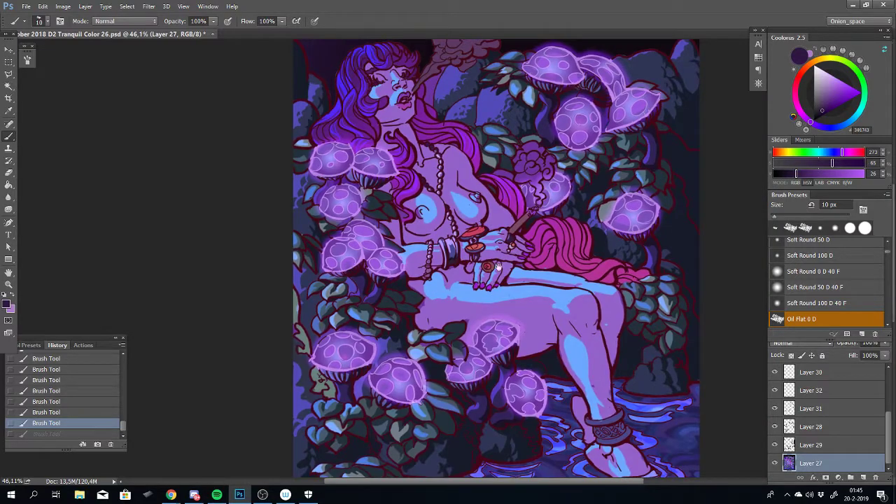
{"action": "key", "text": "ctrl+shift+s"}
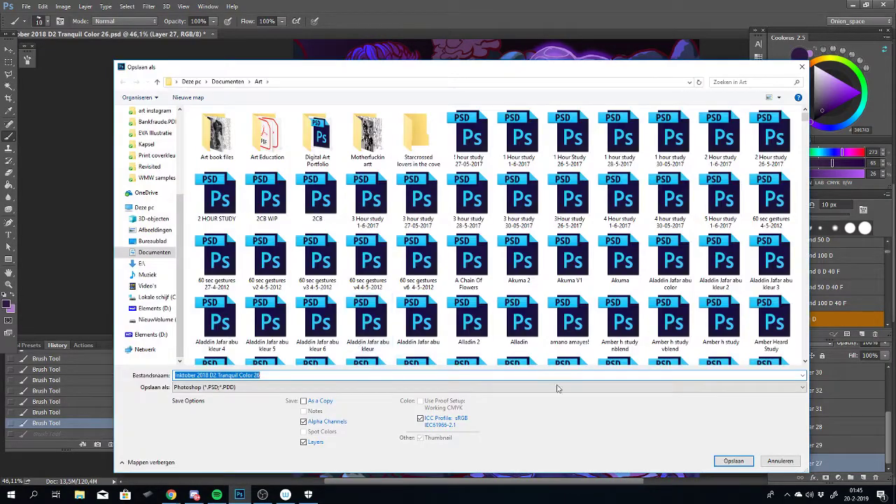
{"action": "left_click", "coordinate": [777, 460]}
Paint dark purple shadows over the lower beads of the wrist bracelet, undoing and repainting strokes as needed
{"action": "scroll", "coordinate": [476, 261], "scroll_direction": "up", "scroll_amount": 5}
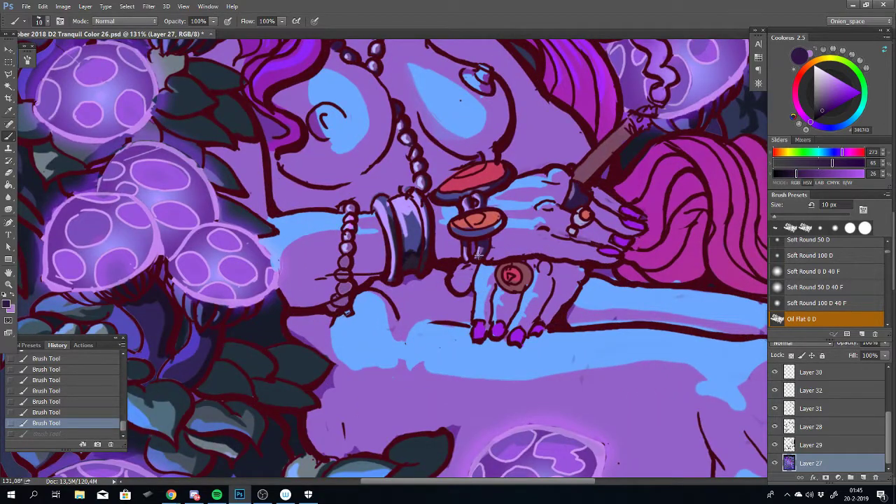
{"action": "key", "text": "ctrl+shift+z"}
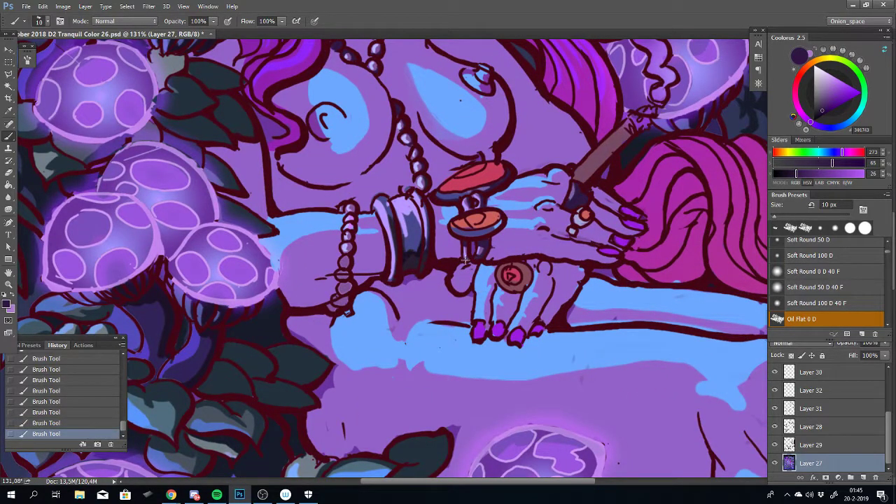
{"action": "key", "text": "ctrl+z"}
{"action": "key", "text": "ctrl+shift+z"}
{"action": "left_click_drag", "start_coordinate": [345, 272], "coordinate": [342, 278]}
{"action": "scroll", "coordinate": [345, 287], "scroll_direction": "up", "scroll_amount": 3}
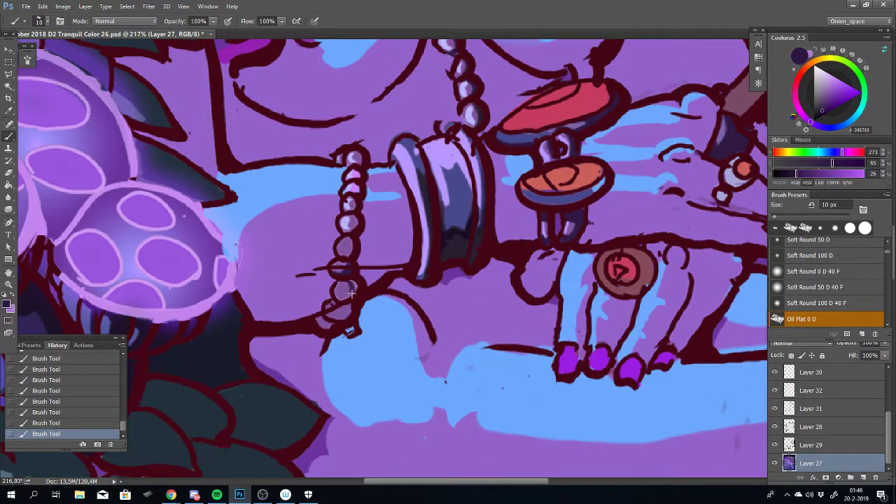
{"action": "key", "text": "ctrl+z"}
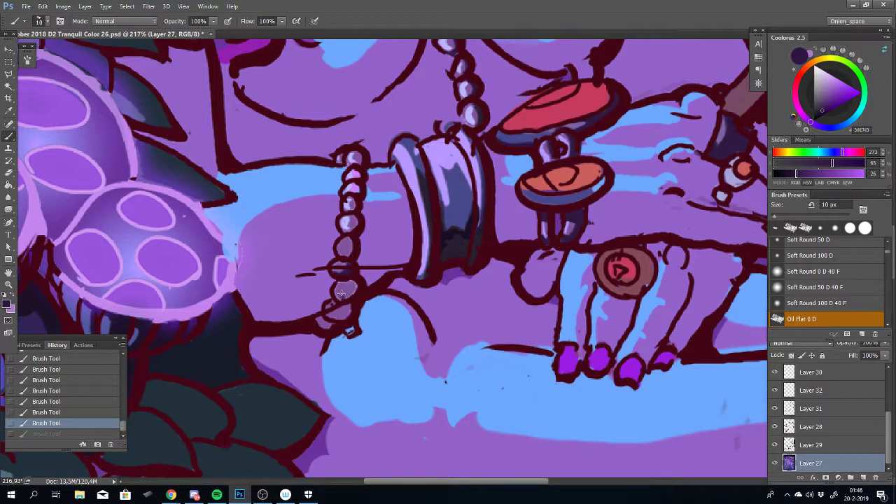
{"action": "left_click_drag", "start_coordinate": [340, 294], "coordinate": [344, 295]}
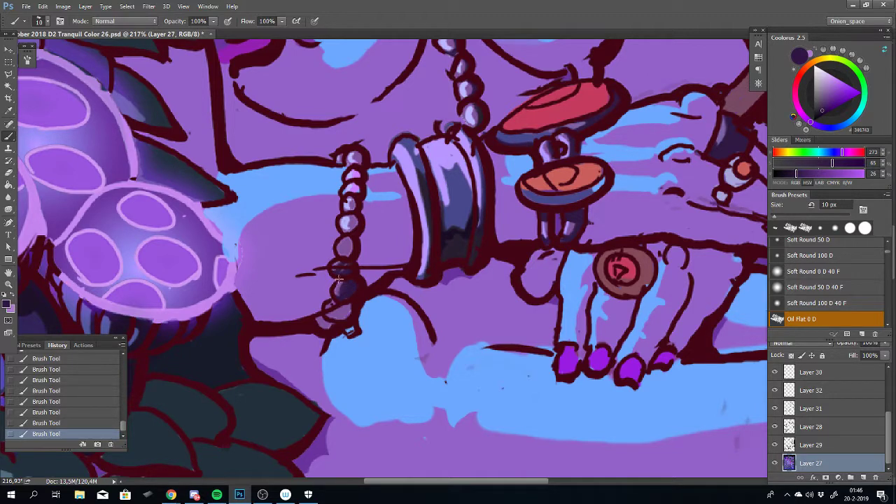
{"action": "key", "text": "ctrl+z"}
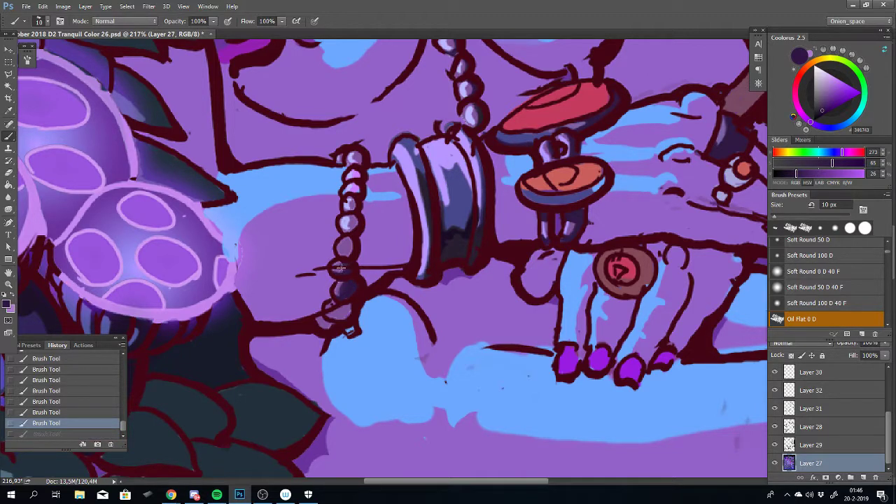
{"action": "key", "text": "ctrl+z"}
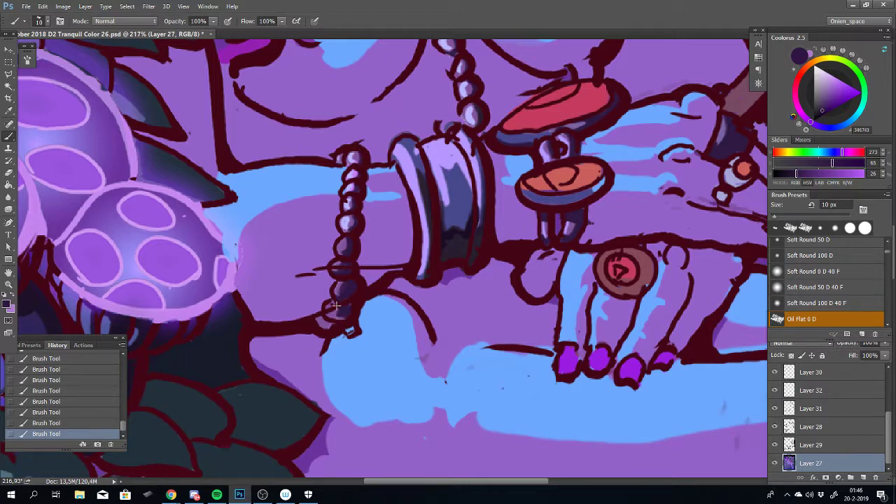
{"action": "left_click_drag", "start_coordinate": [337, 316], "coordinate": [332, 303]}
{"action": "left_click_drag", "start_coordinate": [333, 326], "coordinate": [318, 324]}
Sample the near-black purple from the cuff bracelet and deepen the shadows on the lower necklace strand's beads
{"action": "scroll", "coordinate": [354, 377], "scroll_direction": "down", "scroll_amount": 5}
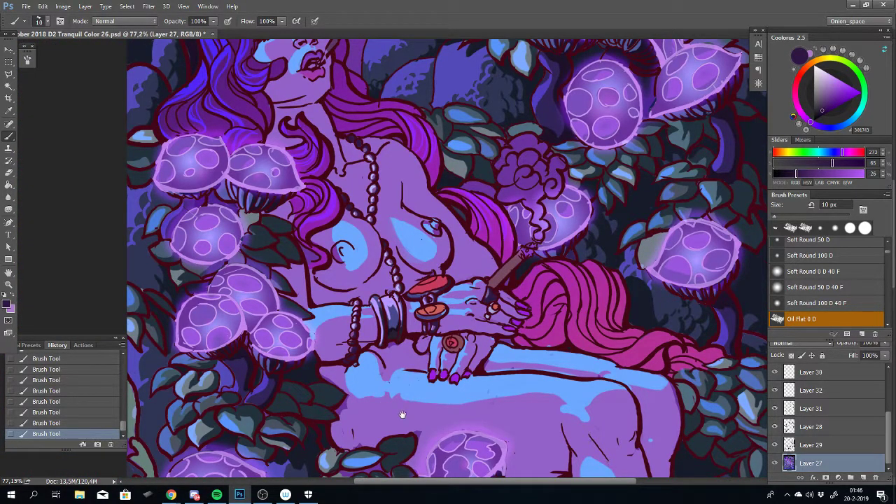
{"action": "left_click_drag", "start_coordinate": [406, 409], "coordinate": [392, 310]}
{"action": "scroll", "coordinate": [392, 310], "scroll_direction": "up", "scroll_amount": 3}
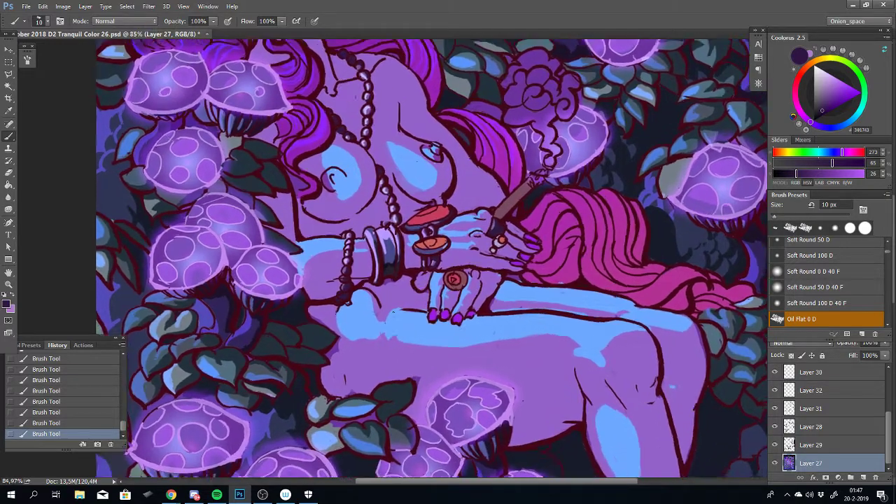
{"action": "scroll", "coordinate": [392, 310], "scroll_direction": "up", "scroll_amount": 2}
{"action": "left_click", "coordinate": [383, 195], "text": "alt"}
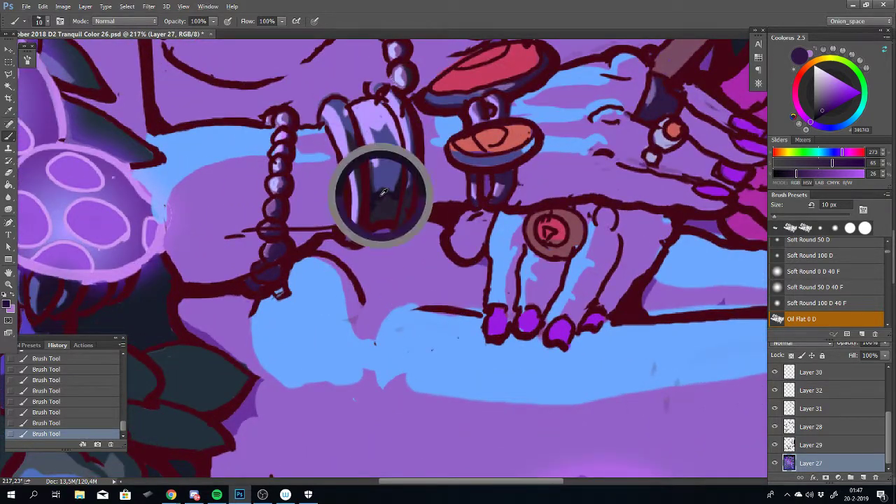
{"action": "left_click_drag", "start_coordinate": [507, 108], "coordinate": [532, 332]}
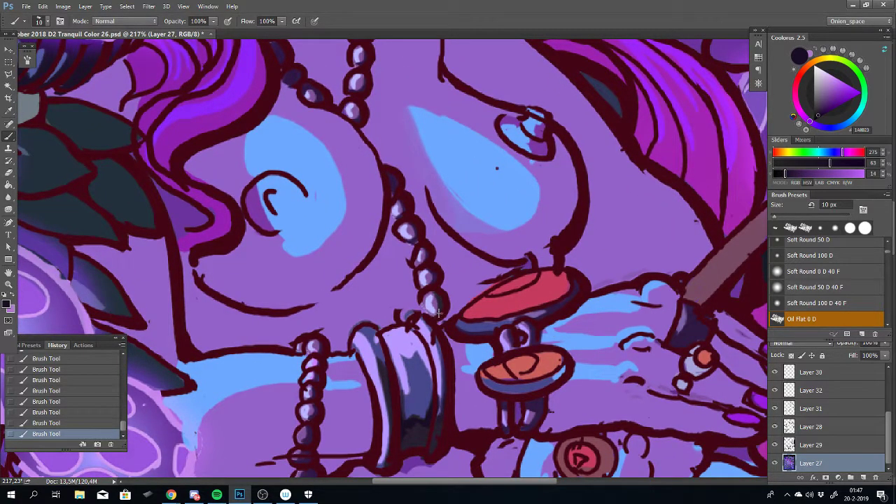
{"action": "key", "text": "ctrl+z"}
{"action": "left_click_drag", "start_coordinate": [438, 297], "coordinate": [437, 312]}
{"action": "key", "text": "ctrl+z"}
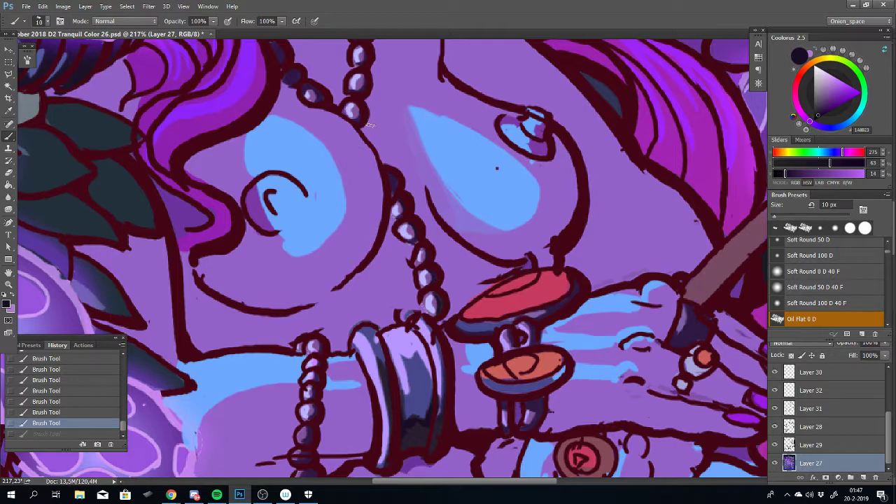
{"action": "key", "text": "ctrl+shift+z"}
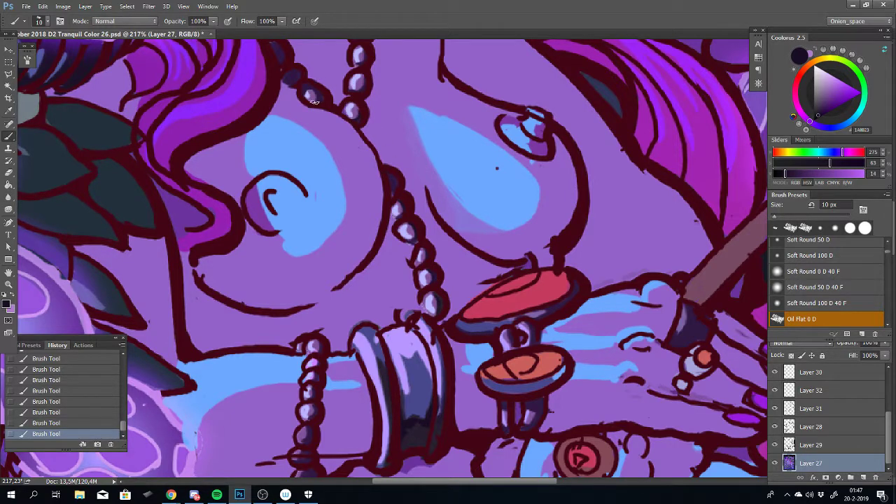
Deepen the bead shadows along the necklace's long vertical strand with the near-black purple, repainting the larger middle bead
{"action": "left_click_drag", "start_coordinate": [393, 102], "coordinate": [419, 228]}
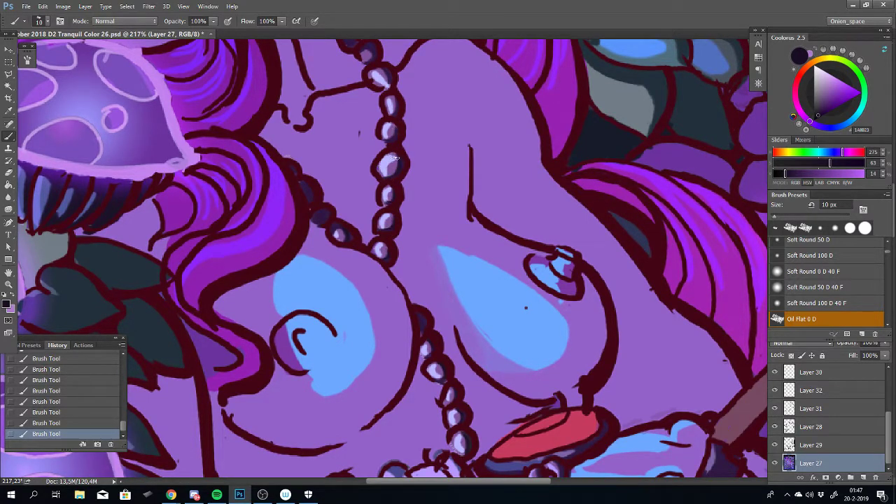
{"action": "key", "text": "ctrl+z"}
{"action": "left_click_drag", "start_coordinate": [397, 168], "coordinate": [386, 177]}
{"action": "scroll", "coordinate": [445, 260], "scroll_direction": "down", "scroll_amount": 3}
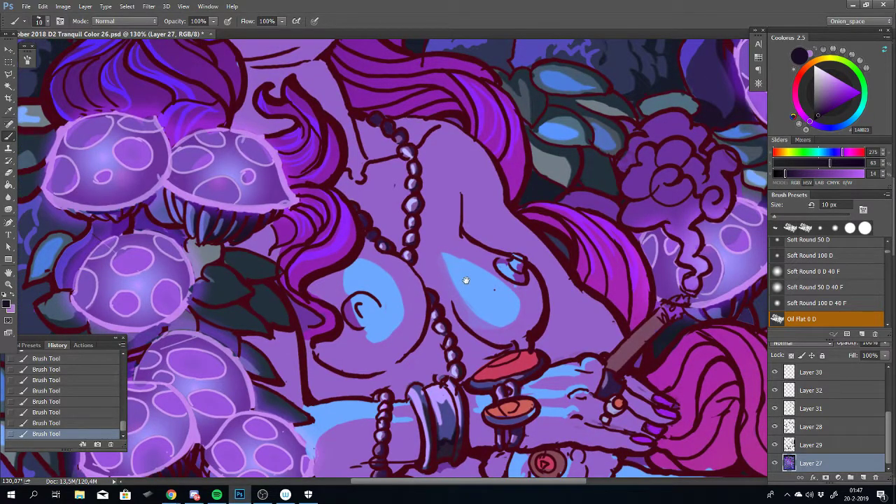
{"action": "left_click_drag", "start_coordinate": [465, 280], "coordinate": [458, 323]}
{"action": "scroll", "coordinate": [432, 256], "scroll_direction": "up", "scroll_amount": 3}
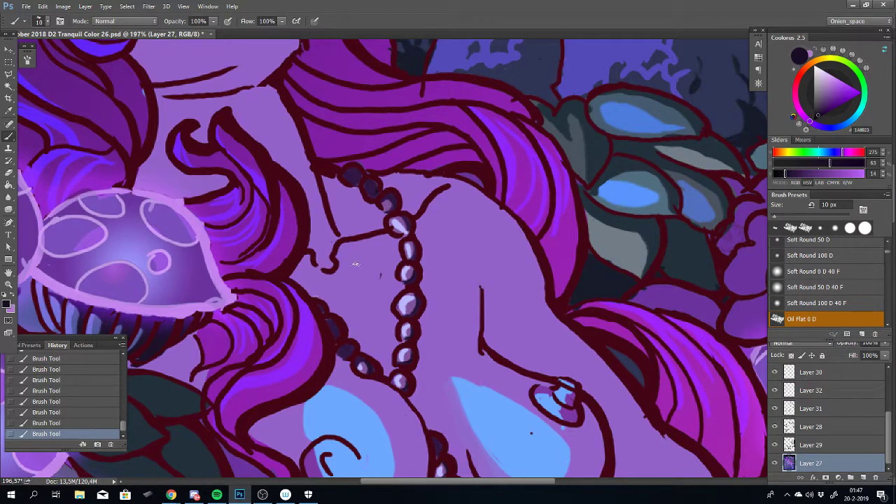
{"action": "key", "text": "ctrl+z"}
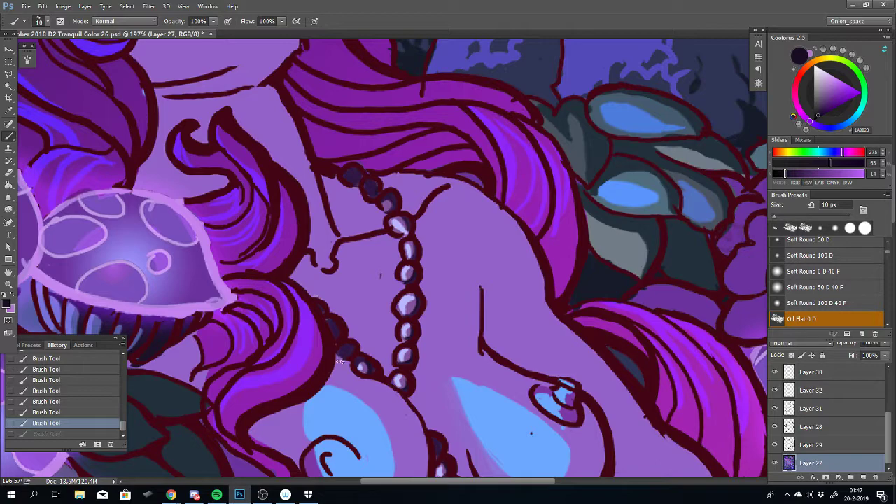
{"action": "left_click", "coordinate": [217, 495]}
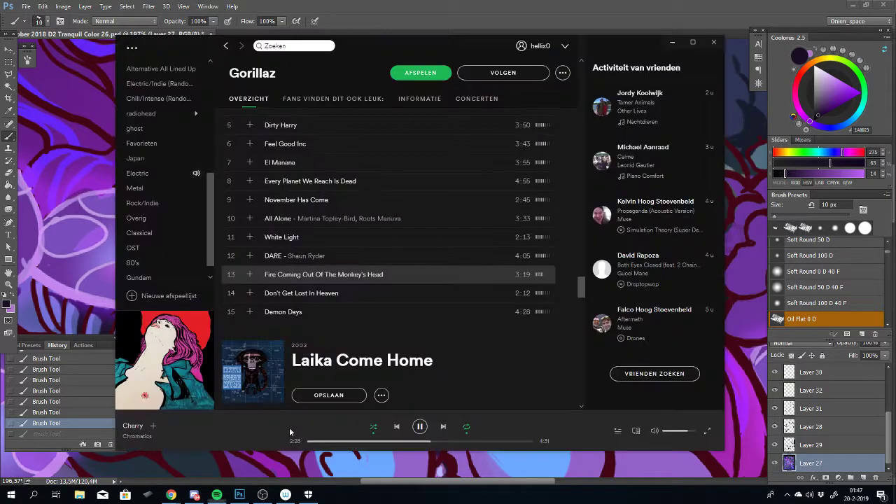
{"action": "left_click", "coordinate": [238, 495]}
Darken the uppermost necklace beads beside the neck with the near-black purple, undoing and repainting strokes
{"action": "left_click_drag", "start_coordinate": [382, 195], "coordinate": [367, 184]}
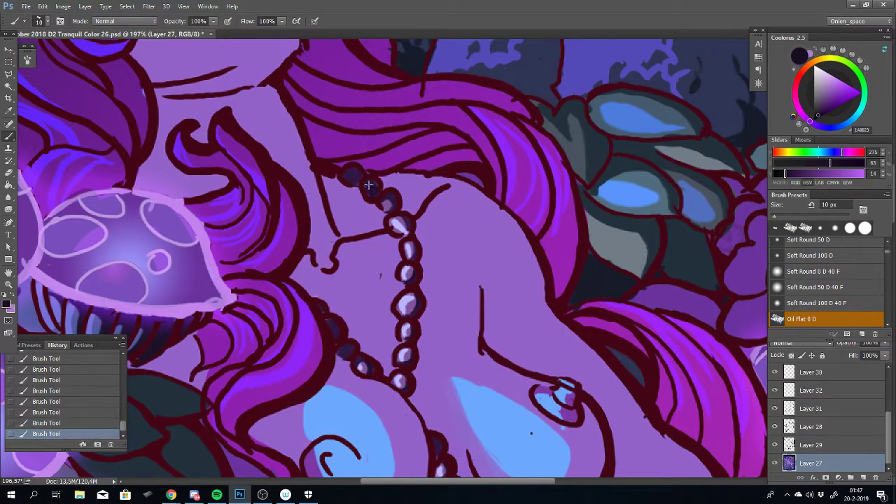
{"action": "key", "text": "ctrl+z"}
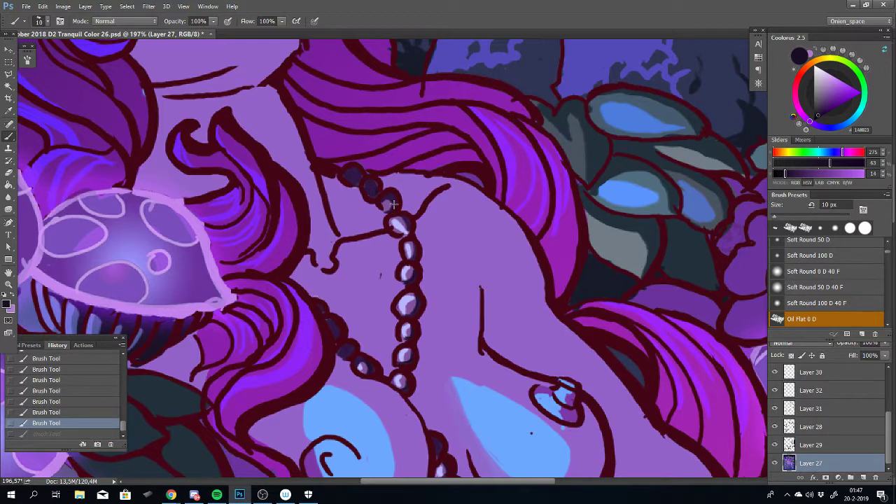
{"action": "left_click_drag", "start_coordinate": [392, 223], "coordinate": [392, 207]}
{"action": "key", "text": "ctrl+z"}
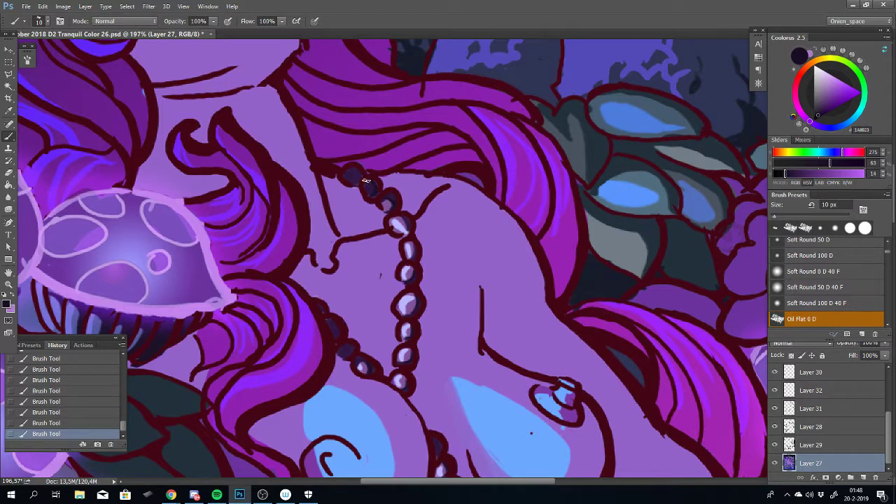
{"action": "key", "text": "ctrl+z"}
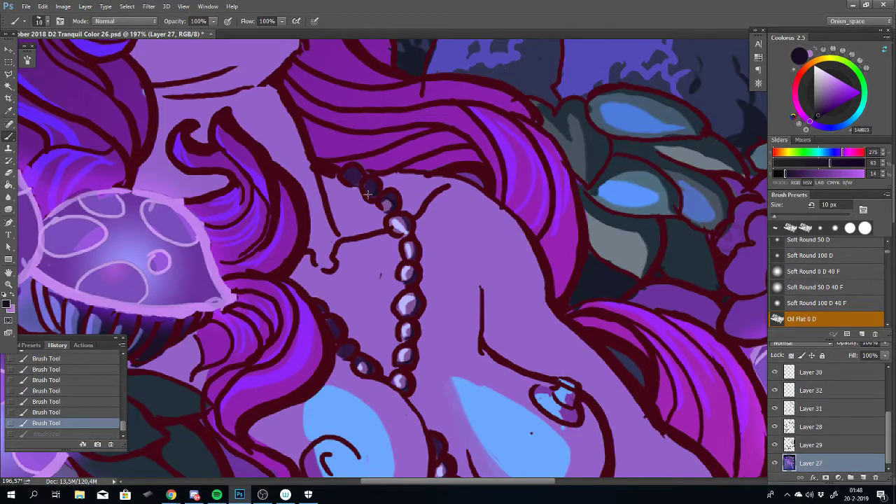
{"action": "left_click_drag", "start_coordinate": [375, 197], "coordinate": [353, 170]}
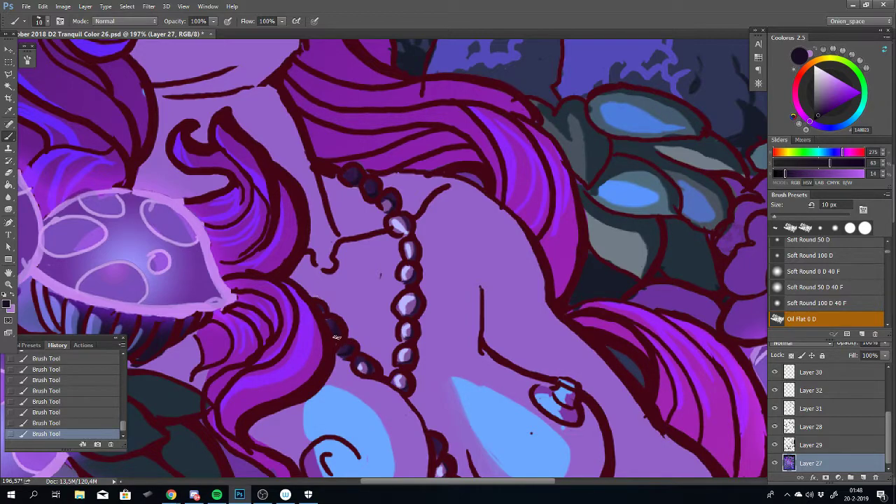
Deepen the shadows on the wrist bracelet's middle and lower beads with the near-black purple, undoing and repainting strokes
{"action": "key", "text": "ctrl+0"}
{"action": "scroll", "coordinate": [434, 259], "scroll_direction": "up", "scroll_amount": 2}
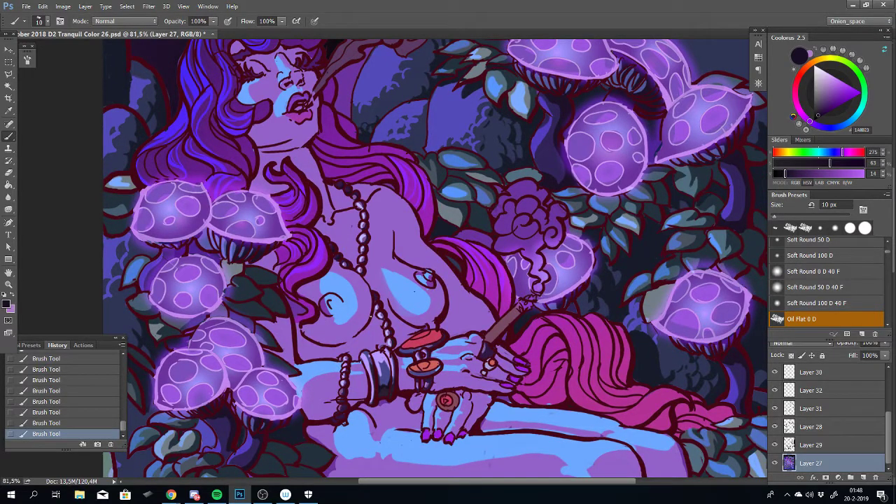
{"action": "scroll", "coordinate": [371, 316], "scroll_direction": "down", "scroll_amount": 2}
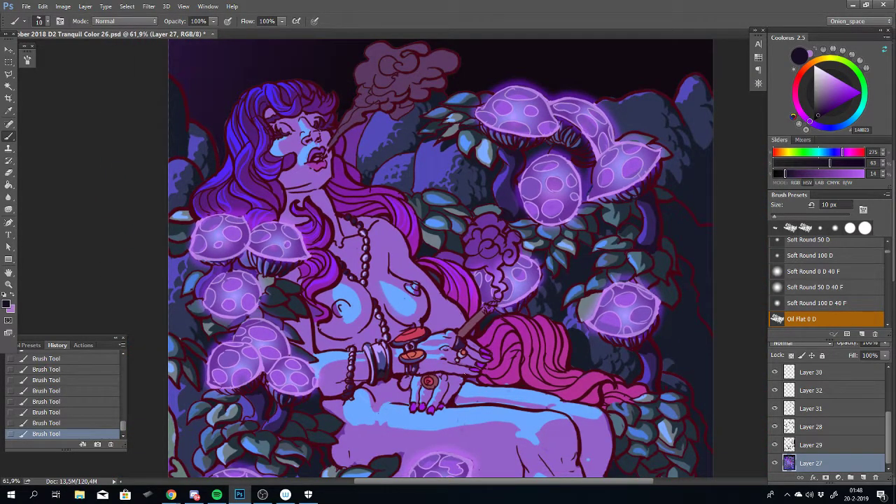
{"action": "scroll", "coordinate": [352, 358], "scroll_direction": "up", "scroll_amount": 5}
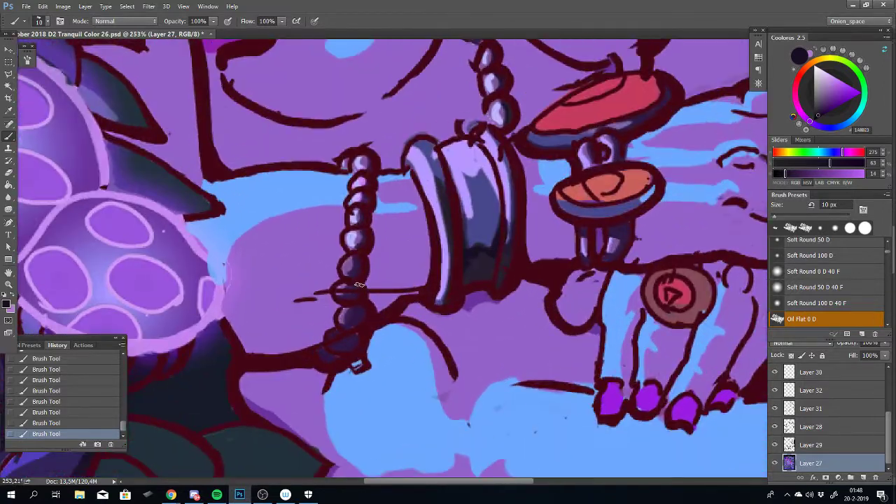
{"action": "left_click_drag", "start_coordinate": [359, 284], "coordinate": [364, 240]}
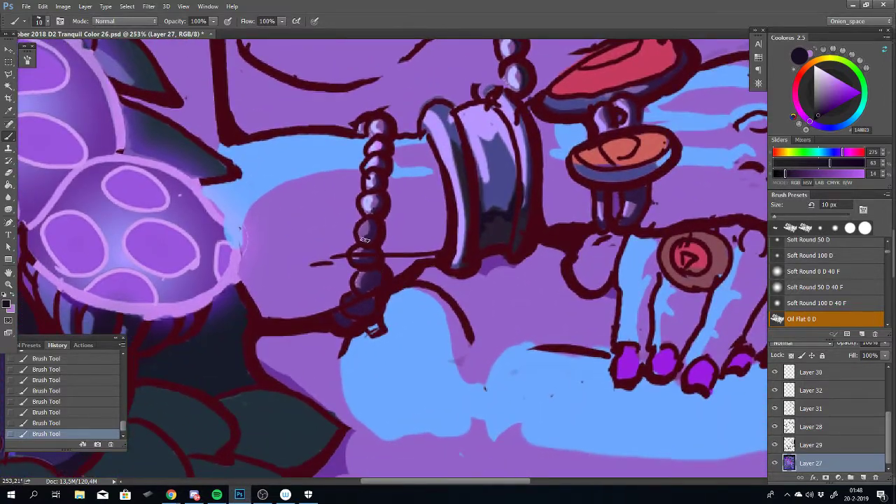
{"action": "key", "text": "ctrl+z"}
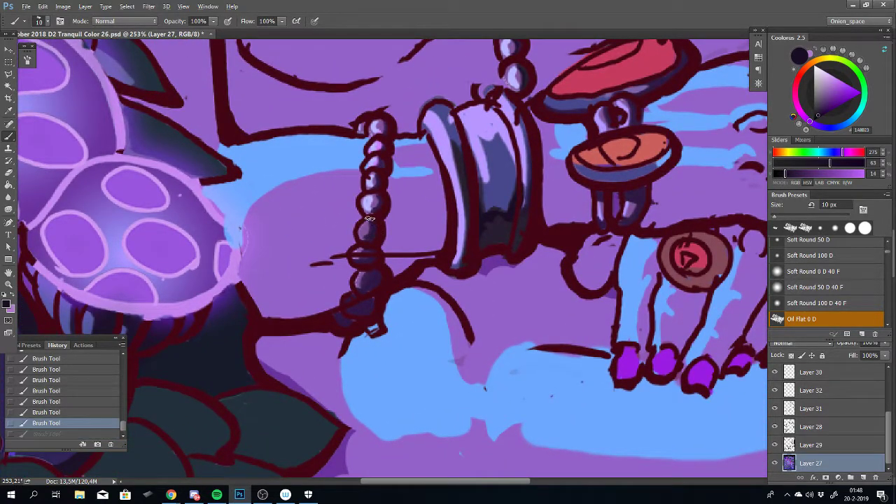
{"action": "mouse_move", "coordinate": [364, 239]}
{"action": "left_mouse_down"}
{"action": "mouse_move", "coordinate": [375, 222]}
{"action": "mouse_move", "coordinate": [370, 240]}
{"action": "left_mouse_up"}
{"action": "key", "text": "ctrl+z"}
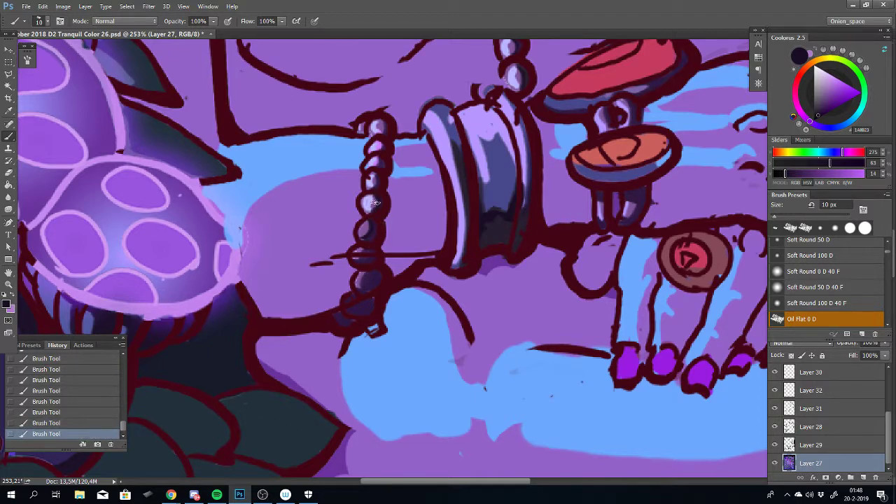
{"action": "key", "text": "ctrl+z"}
{"action": "left_click_drag", "start_coordinate": [373, 203], "coordinate": [366, 210]}
{"action": "key", "text": "ctrl+z"}
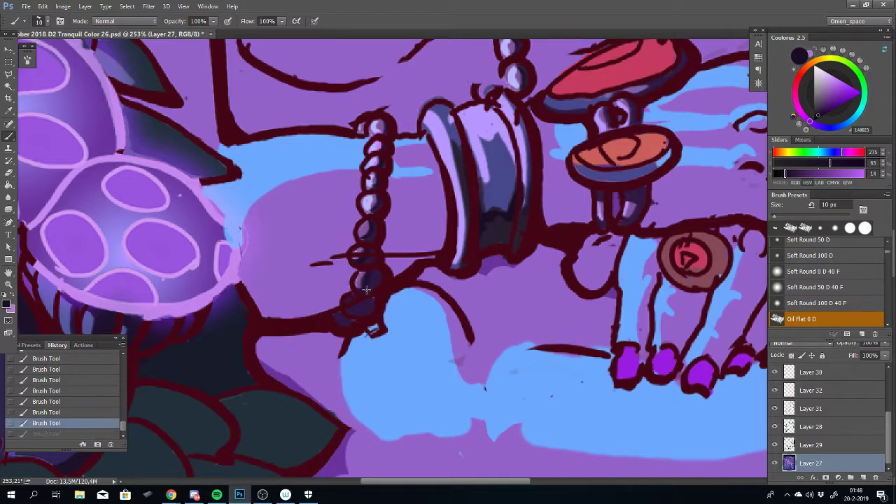
{"action": "left_click_drag", "start_coordinate": [372, 290], "coordinate": [371, 295]}
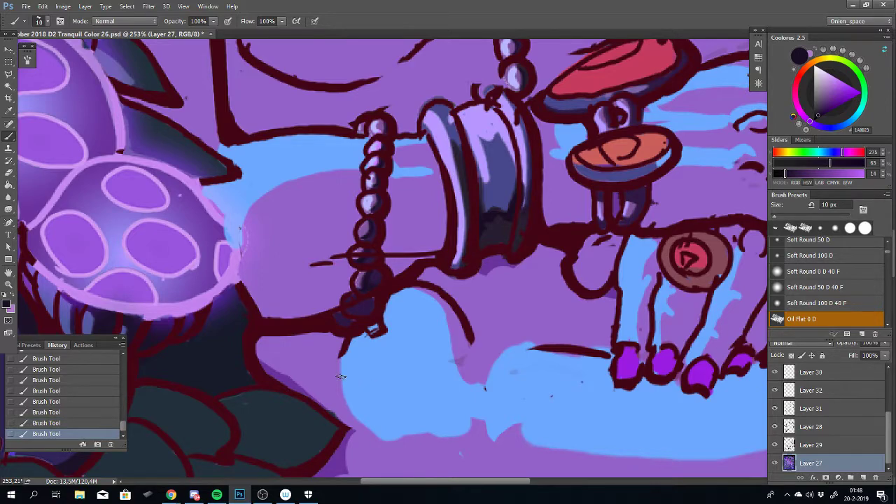
Try near-black purple shading on the dark band of the smoking stick and the mushroom ring, undoing strokes
{"action": "scroll", "coordinate": [341, 376], "scroll_direction": "down", "scroll_amount": 4}
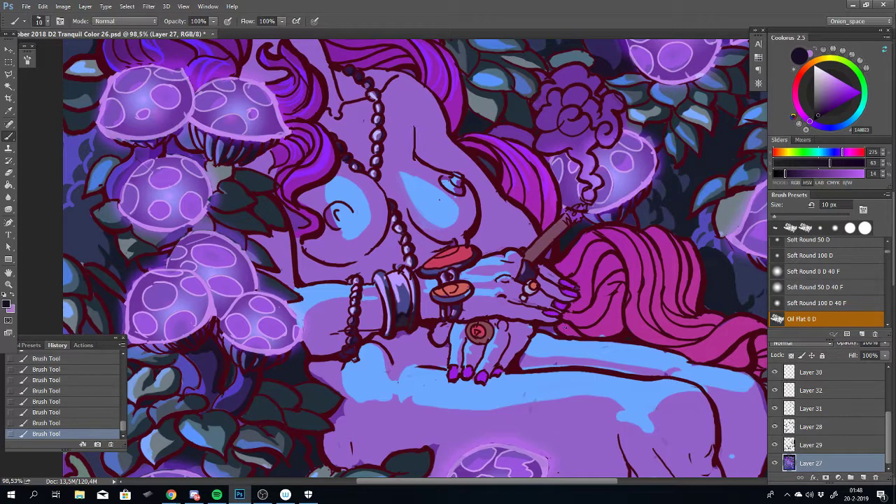
{"action": "scroll", "coordinate": [564, 326], "scroll_direction": "up", "scroll_amount": 4}
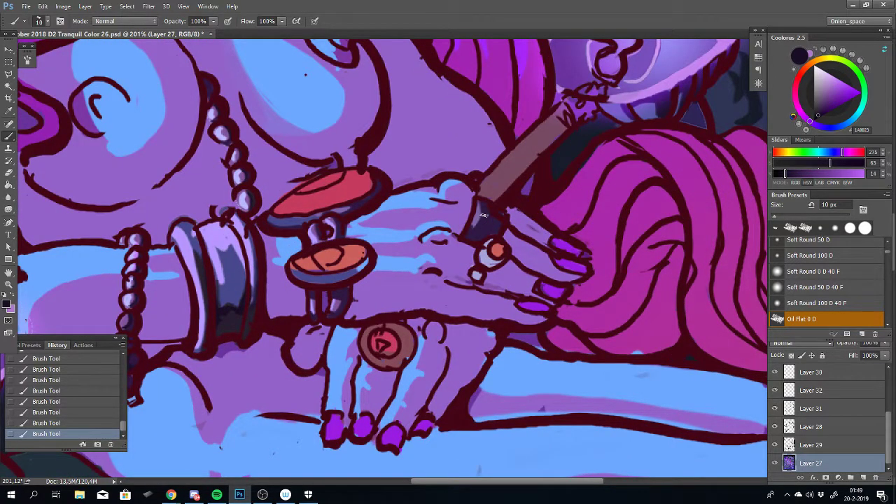
{"action": "key", "text": "ctrl+z"}
{"action": "key", "text": "ctrl+z"}
{"action": "key", "text": "ctrl+z"}
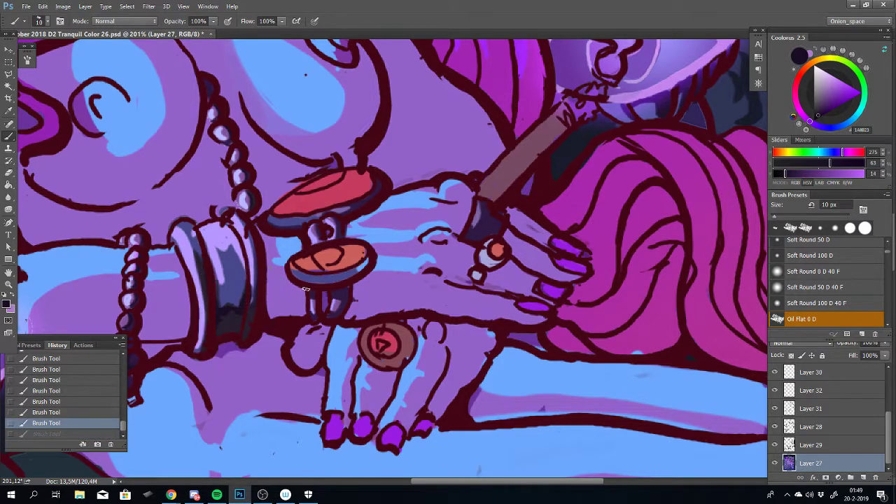
{"action": "key", "text": "ctrl+z"}
{"action": "key", "text": "ctrl+z"}
Find the layer containing the orange finger ring by picking it on the canvas and toggling layer visibility
{"action": "left_click_drag", "start_coordinate": [888, 435], "coordinate": [891, 378]}
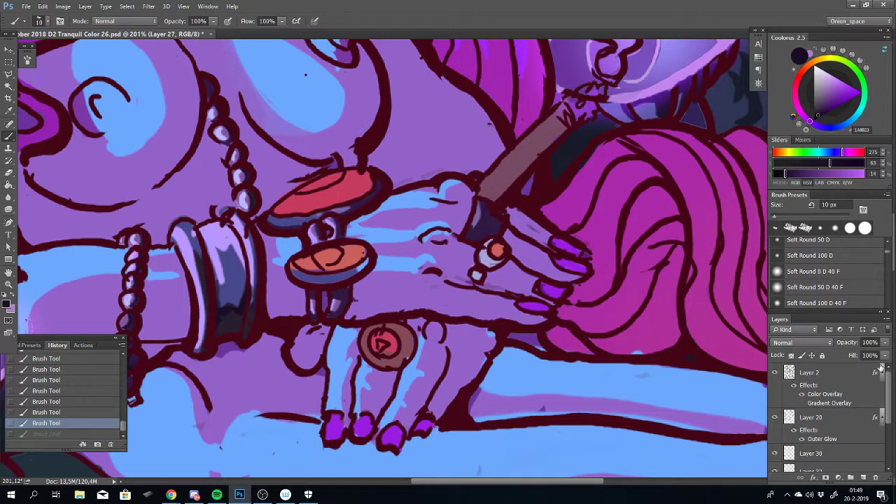
{"action": "left_click", "coordinate": [774, 418]}
{"action": "left_click", "coordinate": [774, 417]}
{"action": "key", "text": "v"}
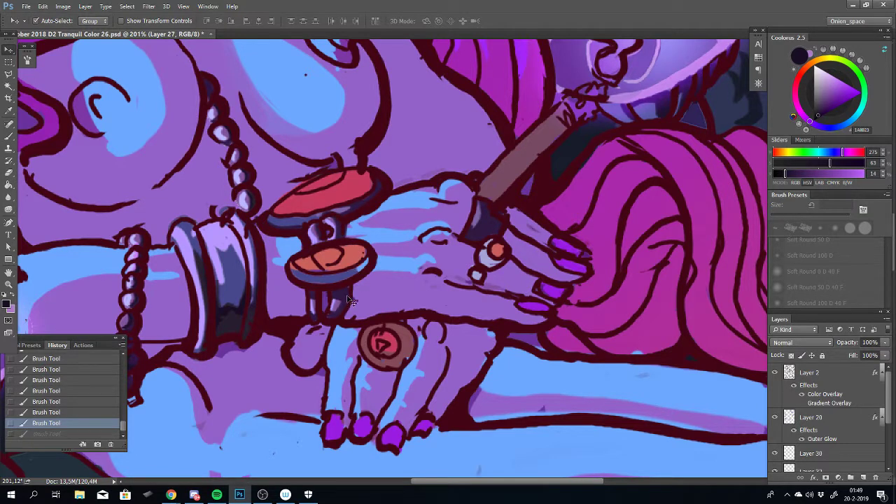
{"action": "left_click", "coordinate": [493, 234]}
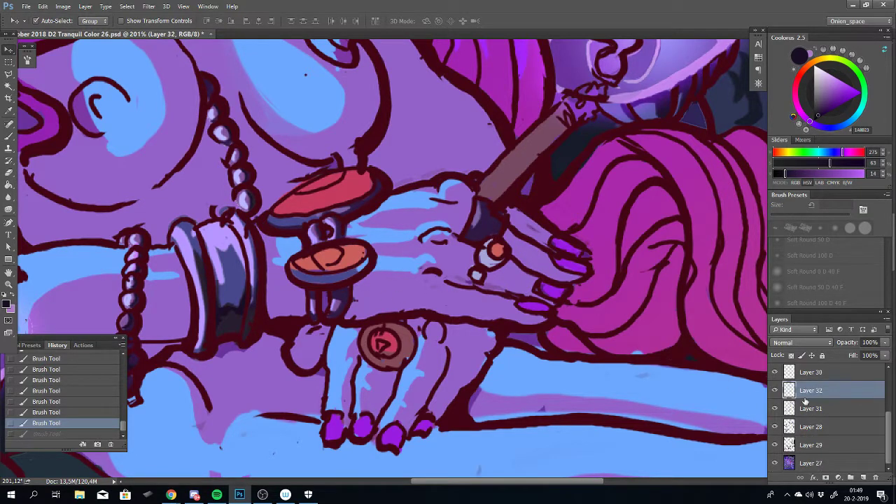
{"action": "left_click", "coordinate": [774, 390]}
{"action": "left_click", "coordinate": [775, 389]}
Paint near-black purple shadows on Layer 32 over the smoking stick's dark band and the mushroom rings' undersides, undoing and redoing strokes
{"action": "key", "text": "b"}
{"action": "left_click_drag", "start_coordinate": [492, 224], "coordinate": [486, 212]}
{"action": "key", "text": "ctrl+z"}
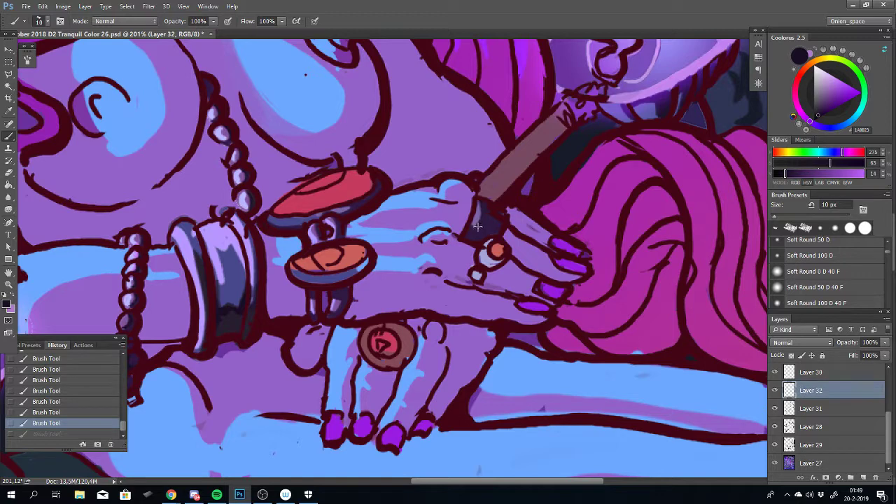
{"action": "key", "text": "ctrl+z"}
{"action": "key", "text": "ctrl+z"}
{"action": "key", "text": "ctrl+z"}
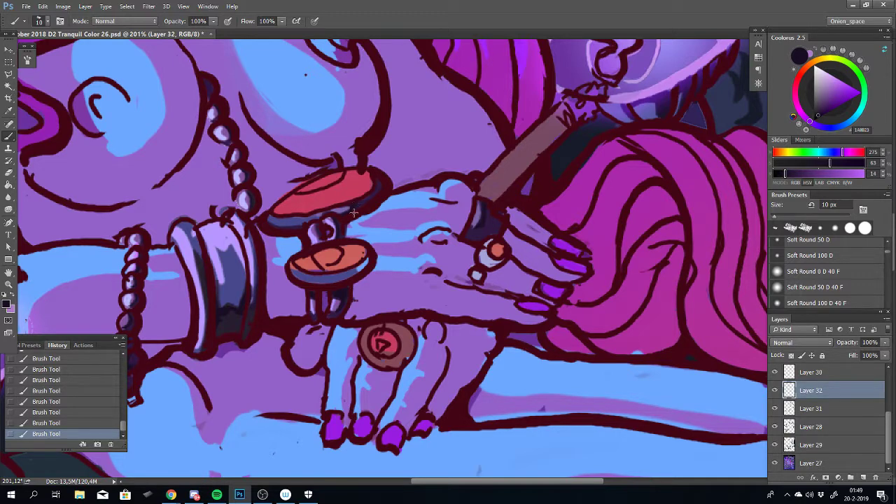
{"action": "key", "text": "ctrl+z"}
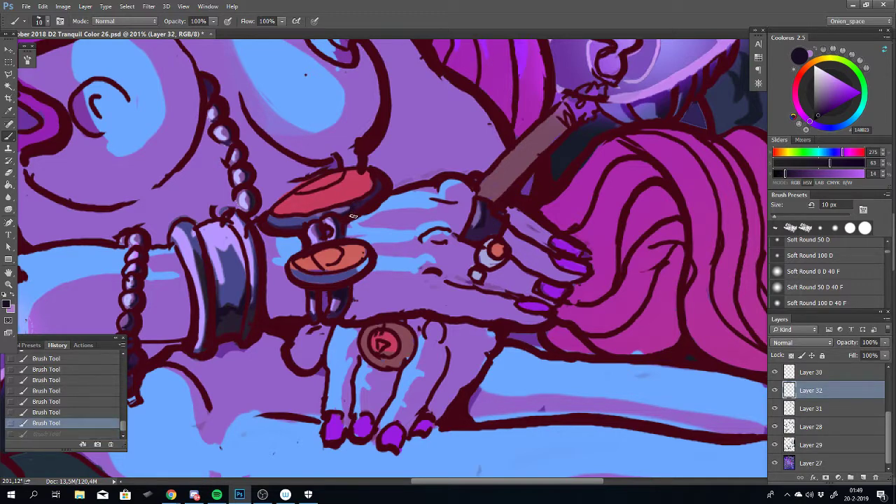
{"action": "key", "text": "ctrl+shift+z"}
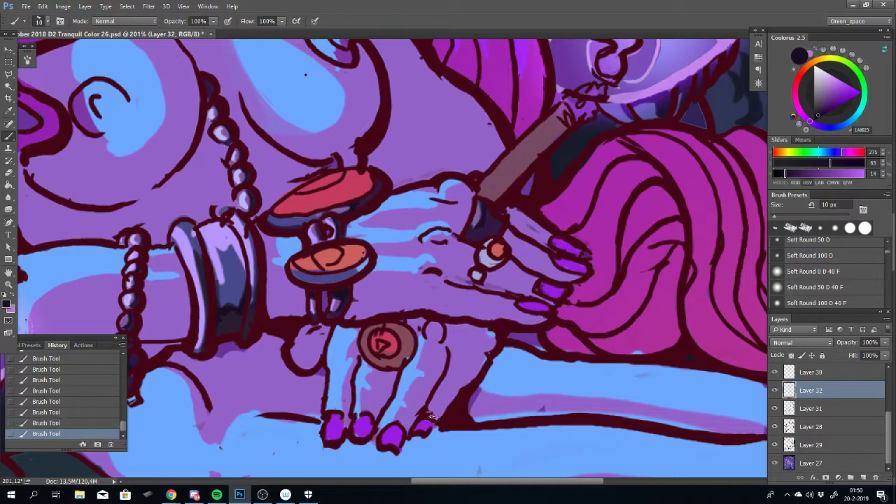
Skip ahead through several songs in the Spotify playback
{"action": "key", "text": "XF86AudioNext"}
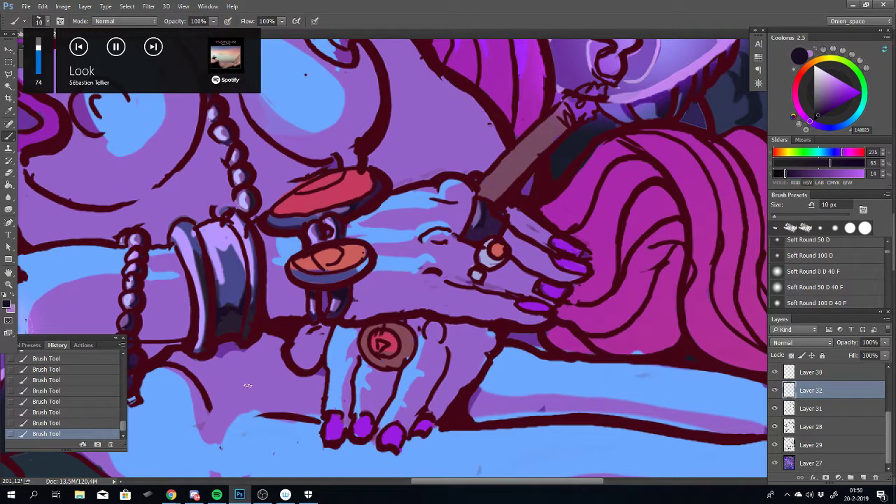
{"action": "key", "text": "XF86AudioNext"}
{"action": "key", "text": "XF86AudioNext"}
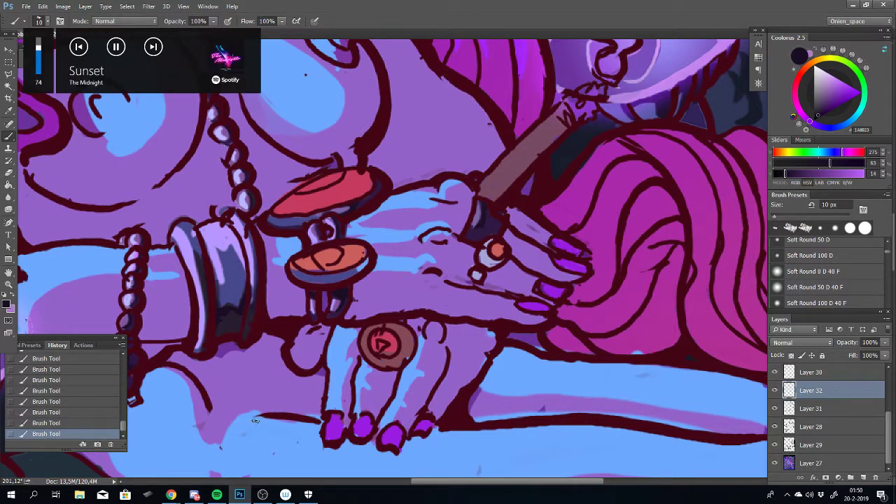
{"action": "key", "text": "XF86AudioNext"}
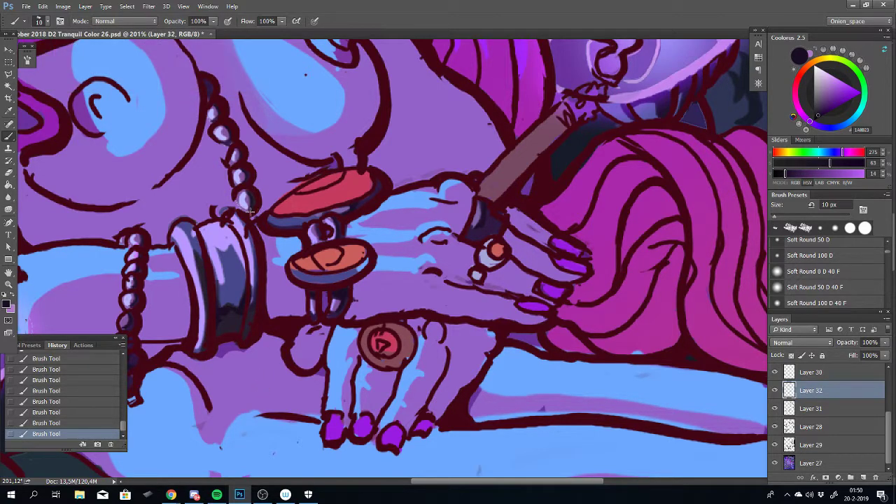
Undo the last stroke and repaint the dark shadow on the lowest necklace bead beside the cuff bracelet
{"action": "key", "text": "ctrl+z"}
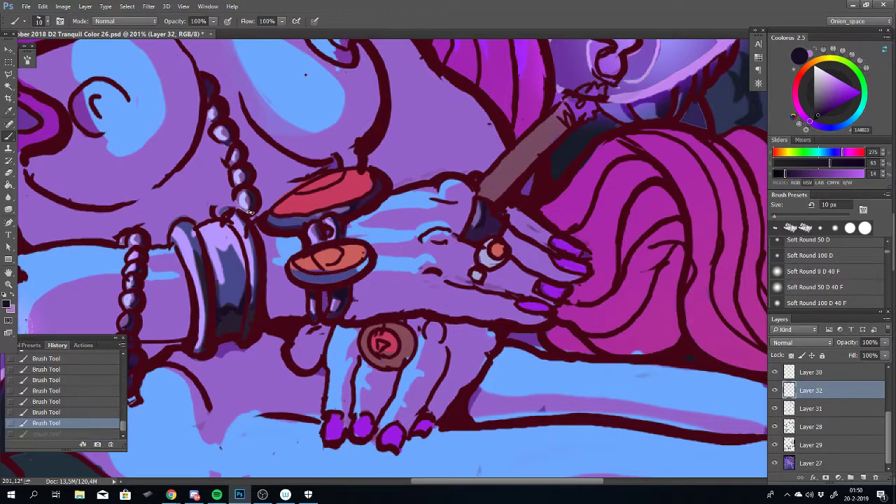
{"action": "left_click_drag", "start_coordinate": [249, 211], "coordinate": [244, 200]}
Review the shading across the whole illustration, comparing it with Layer 32 hidden and shown
{"action": "scroll", "coordinate": [305, 286], "scroll_direction": "down", "scroll_amount": 5}
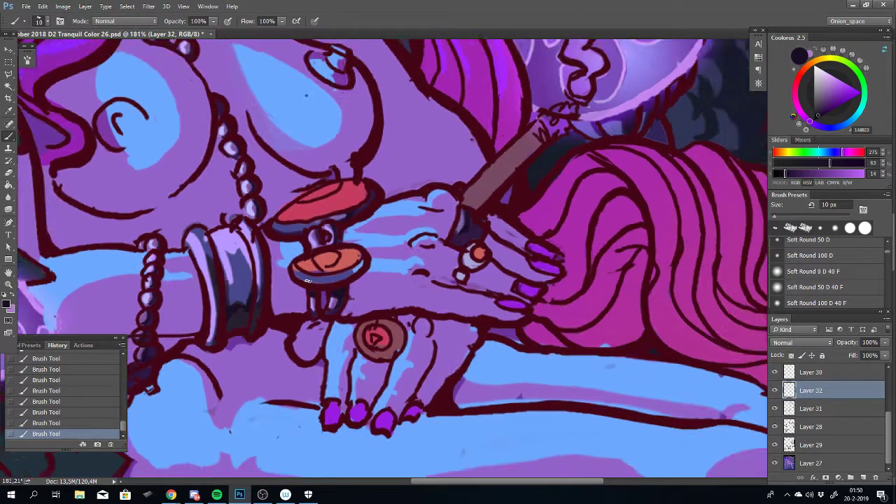
{"action": "scroll", "coordinate": [344, 372], "scroll_direction": "down", "scroll_amount": 3}
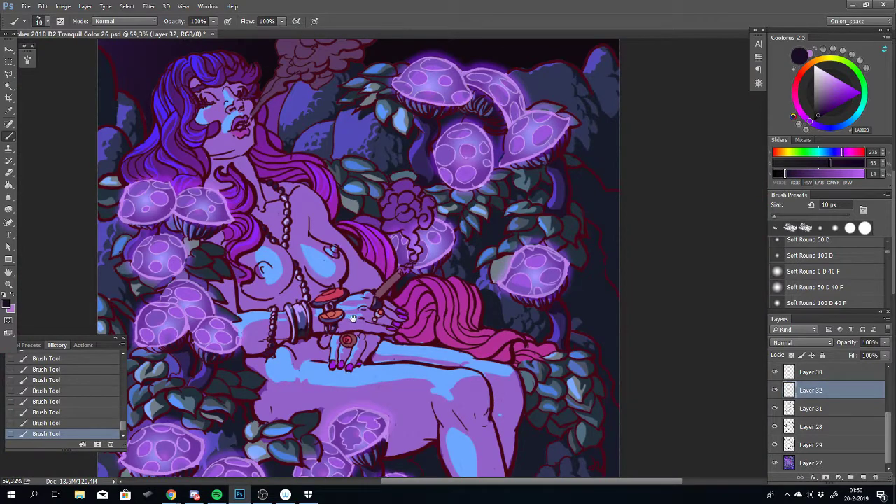
{"action": "left_click_drag", "start_coordinate": [353, 318], "coordinate": [354, 286]}
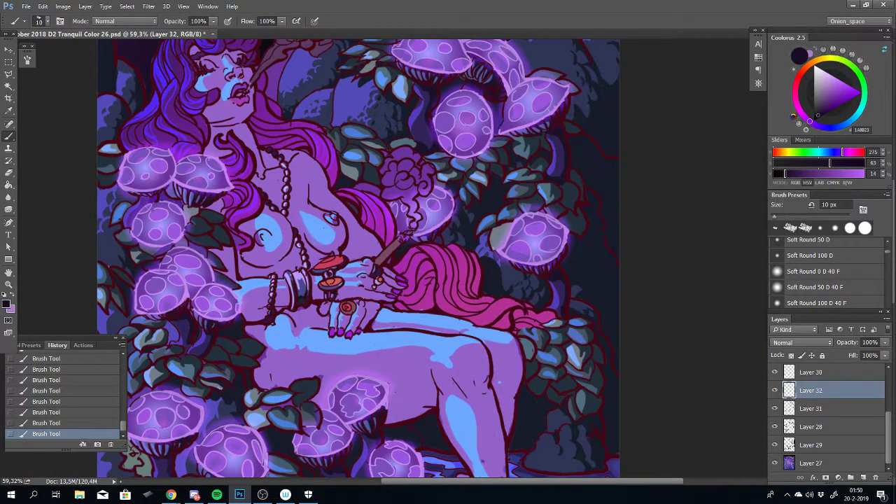
{"action": "scroll", "coordinate": [441, 289], "scroll_direction": "down", "scroll_amount": 2}
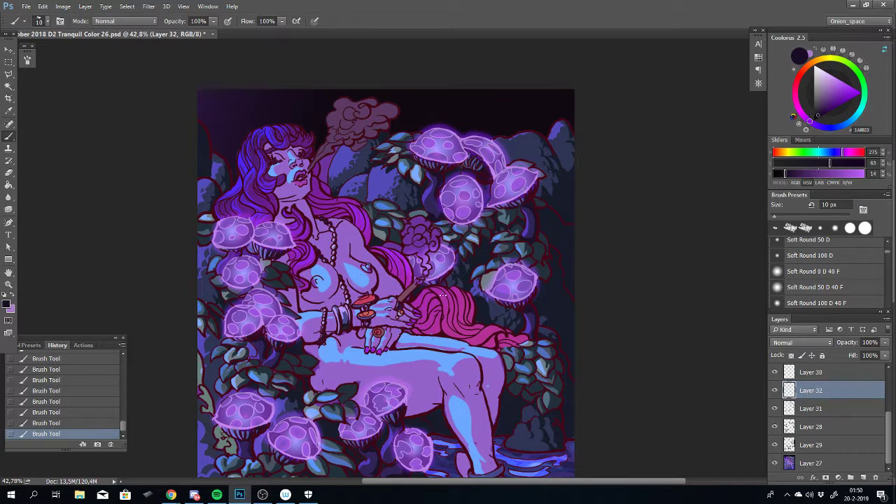
{"action": "mouse_move", "coordinate": [421, 289]}
{"action": "left_mouse_down"}
{"action": "mouse_move", "coordinate": [412, 175]}
{"action": "mouse_move", "coordinate": [433, 229]}
{"action": "mouse_move", "coordinate": [431, 285]}
{"action": "left_mouse_up"}
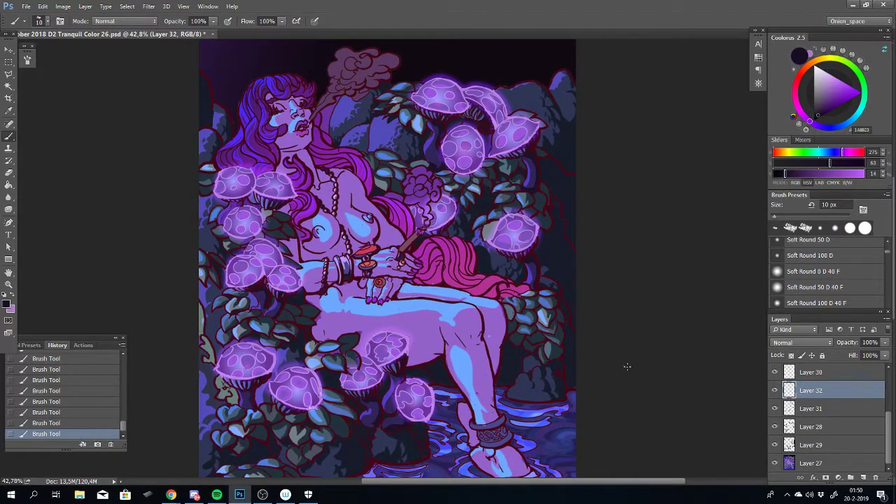
{"action": "left_click", "coordinate": [774, 391]}
{"action": "left_click", "coordinate": [775, 390]}
{"action": "left_click", "coordinate": [775, 391]}
{"action": "left_click", "coordinate": [774, 391]}
Create a new empty layer directly above Layer 32
{"action": "scroll", "coordinate": [430, 337], "scroll_direction": "up", "scroll_amount": 4}
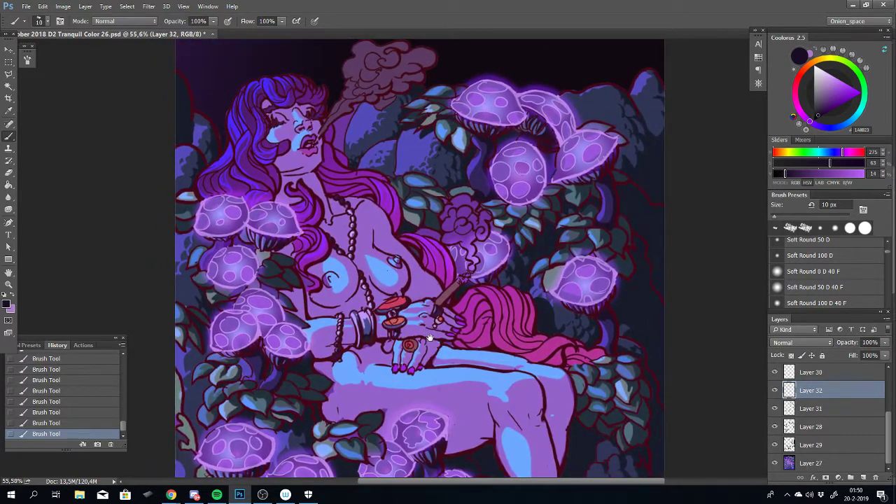
{"action": "mouse_move", "coordinate": [429, 338]}
{"action": "left_mouse_down"}
{"action": "mouse_move", "coordinate": [433, 322]}
{"action": "mouse_move", "coordinate": [441, 344]}
{"action": "left_mouse_up"}
{"action": "key", "text": "ctrl+shift+alt+n"}
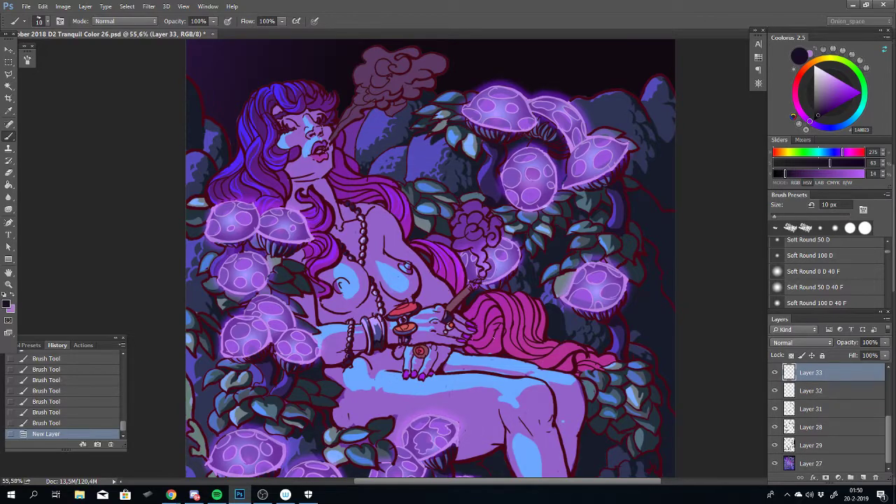
{"action": "left_click_drag", "start_coordinate": [460, 283], "coordinate": [476, 239]}
{"action": "scroll", "coordinate": [476, 239], "scroll_direction": "up", "scroll_amount": 3}
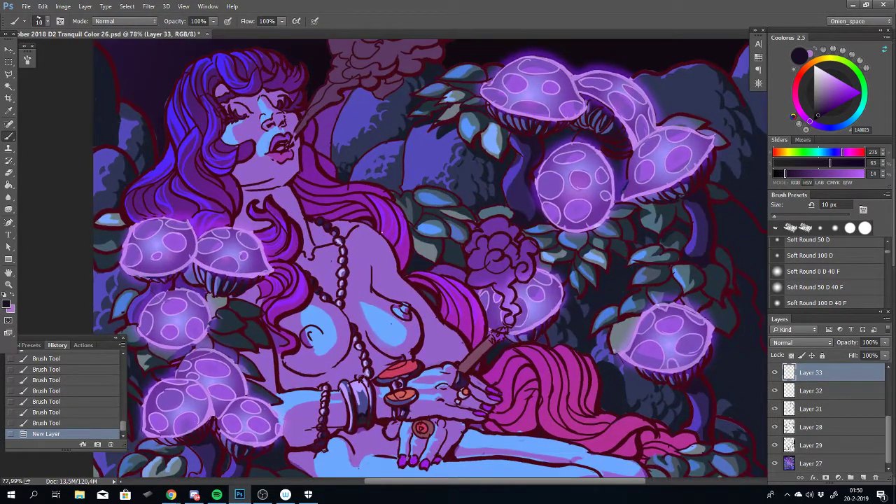
Sample a purple from the hair and shift it to the dark reddish purple 37183F for the Oil Flat brush
{"action": "left_click", "coordinate": [374, 206]}
{"action": "left_click", "coordinate": [208, 110], "text": "alt"}
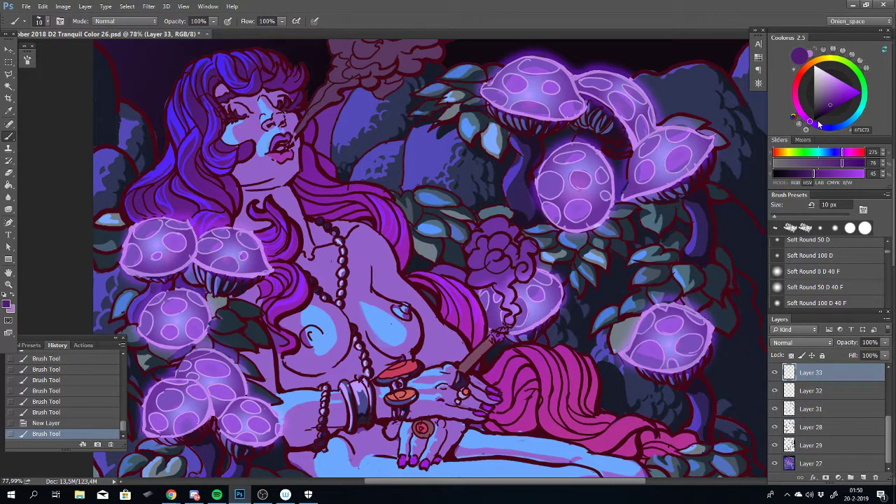
{"action": "key", "text": "period"}
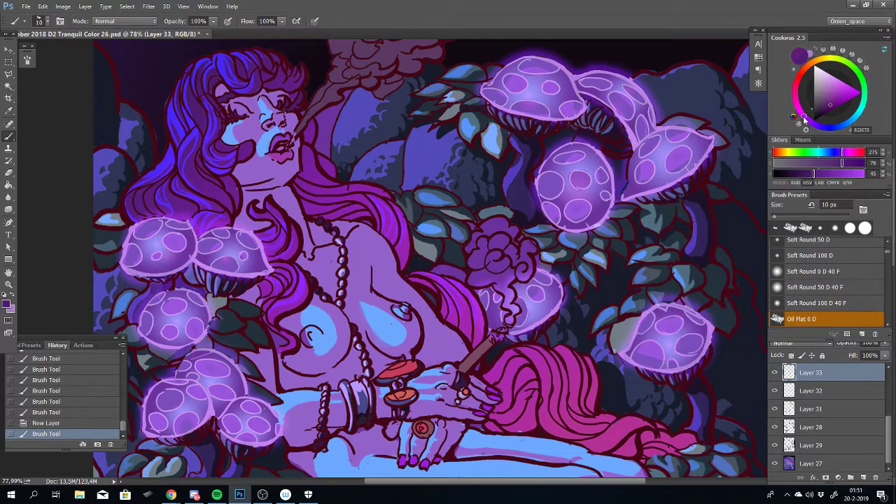
{"action": "left_click", "coordinate": [804, 120]}
{"action": "left_click", "coordinate": [824, 114]}
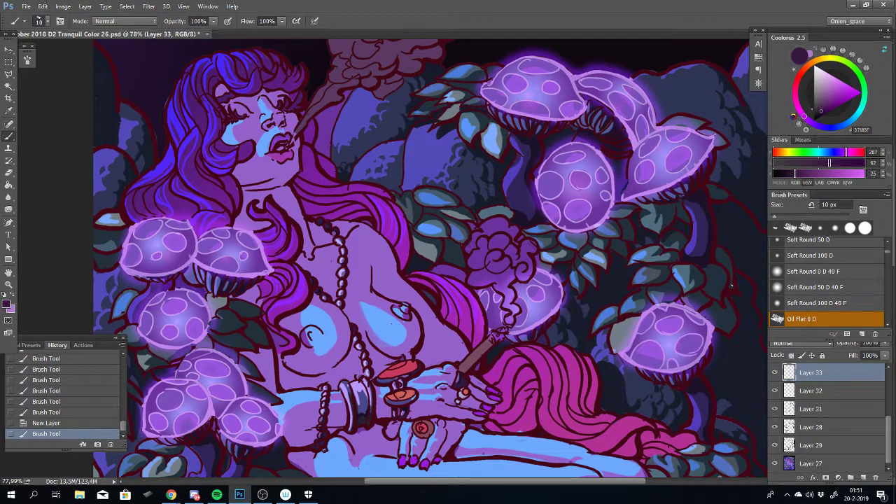
{"action": "scroll", "coordinate": [582, 301], "scroll_direction": "down", "scroll_amount": 5}
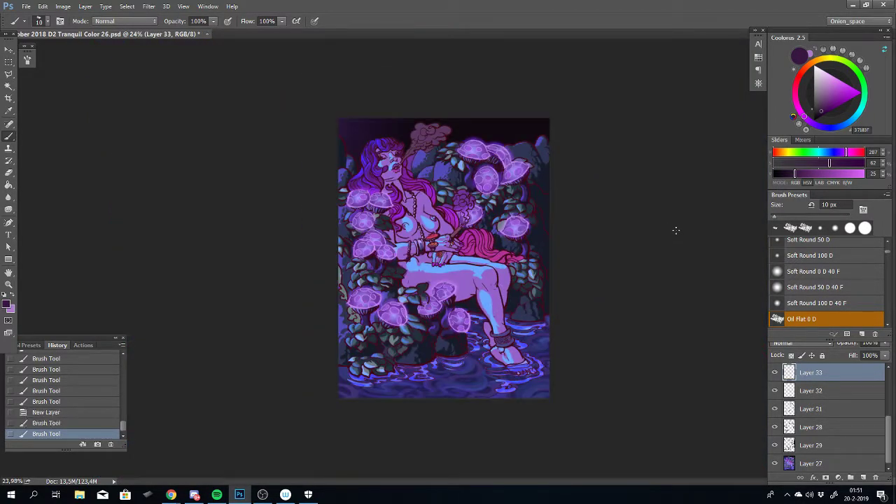
{"action": "scroll", "coordinate": [597, 219], "scroll_direction": "up", "scroll_amount": 5}
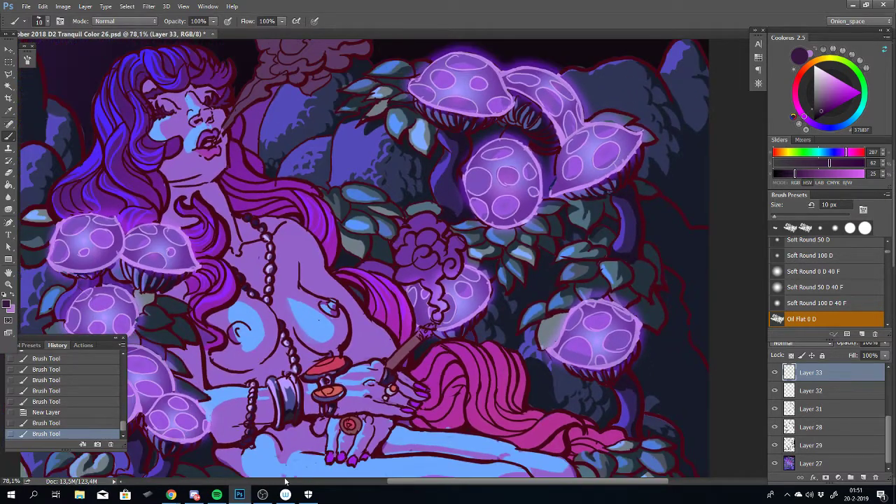
Switch to Spotify, add Kavinsky's Nightcall from the Electric playlist to the queue, skip to it, and return to Photoshop
{"action": "left_click", "coordinate": [216, 495]}
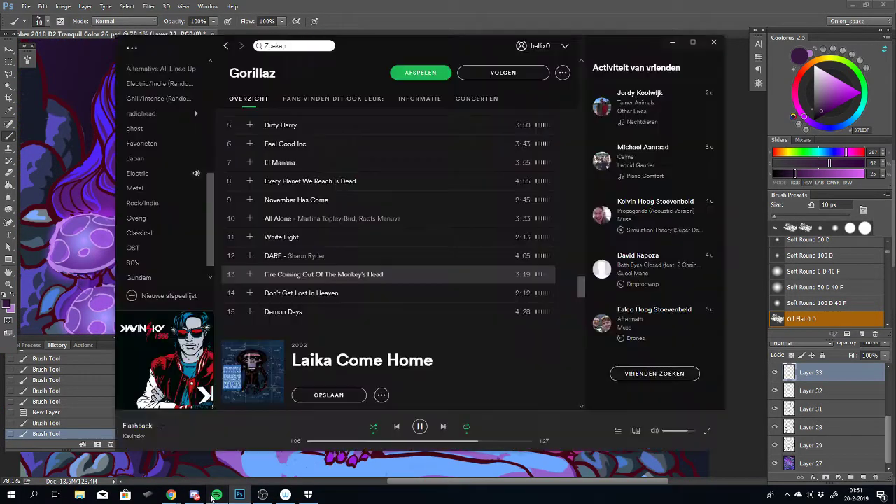
{"action": "left_click", "coordinate": [161, 374]}
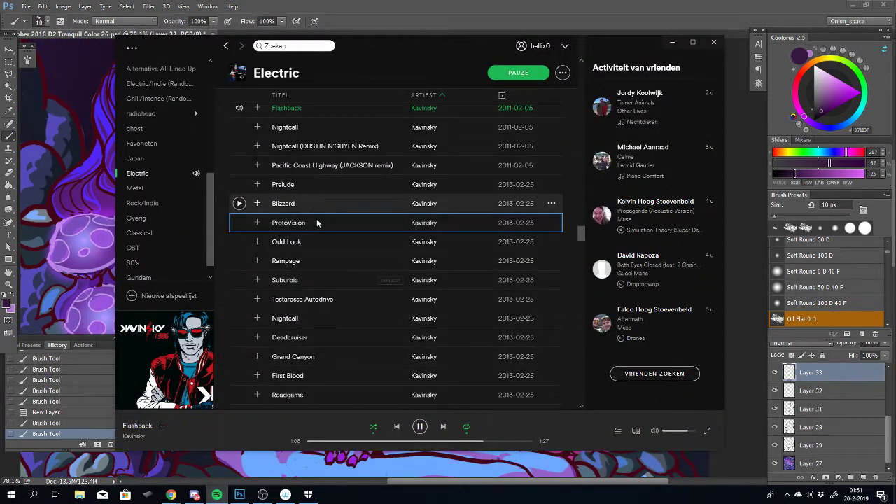
{"action": "right_click", "coordinate": [290, 320]}
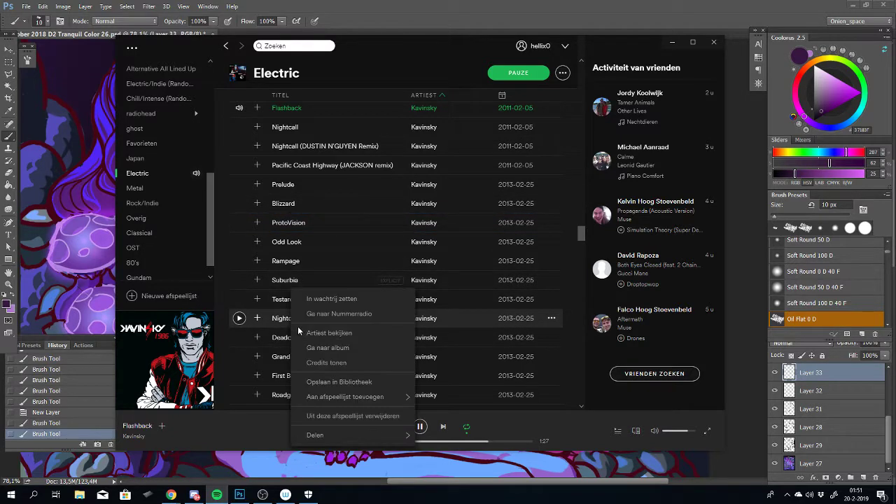
{"action": "left_click", "coordinate": [312, 294]}
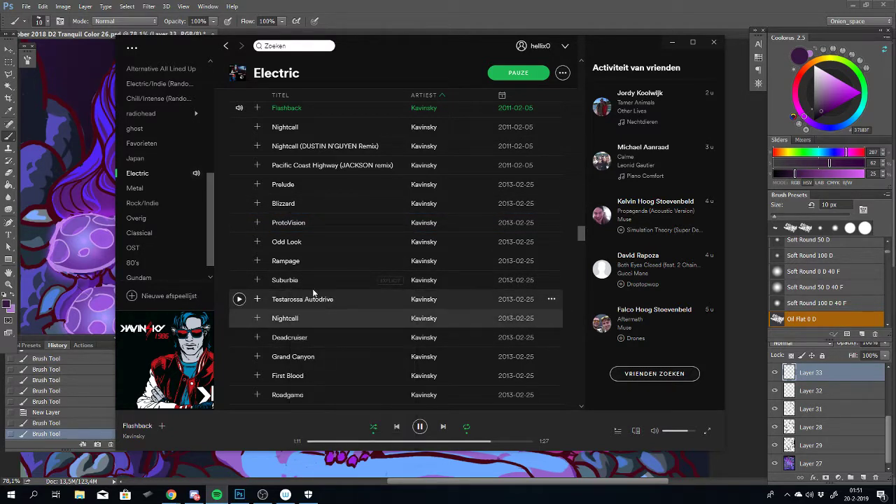
{"action": "left_click", "coordinate": [740, 463]}
{"action": "key", "text": "XF86AudioNext"}
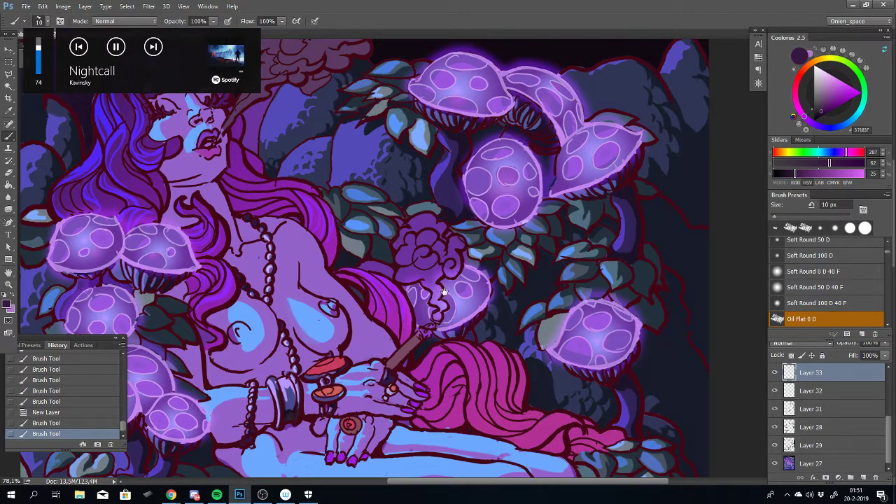
Enlarge the Oil Flat brush to 25 px and try a dark stroke near the cigarette, undoing it
{"action": "left_click_drag", "start_coordinate": [443, 293], "coordinate": [493, 239]}
{"action": "key", "text": "bracketright"}
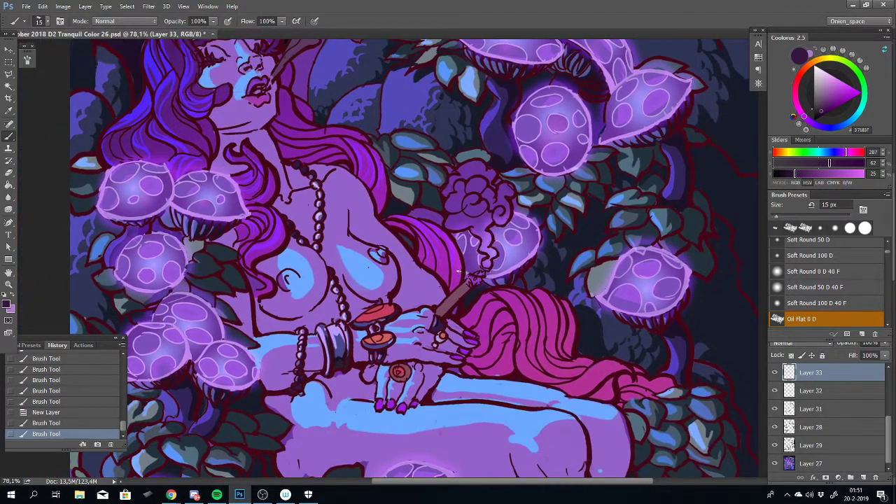
{"action": "key", "text": "bracketright"}
{"action": "key", "text": "bracketright"}
{"action": "left_click_drag", "start_coordinate": [455, 259], "coordinate": [443, 304]}
{"action": "key", "text": "ctrl+z"}
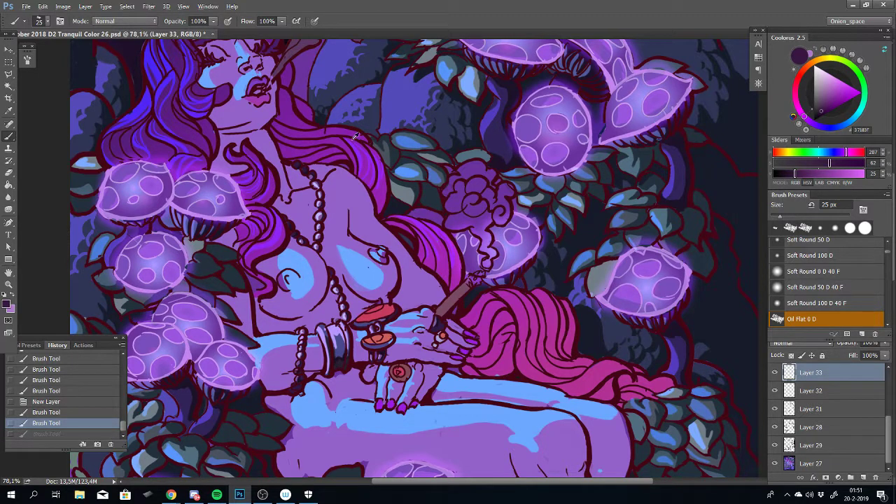
Sample a purple from the hair and shift it to a dark reddish purple with hue 298, saturation 63 and brightness 32
{"action": "left_click", "coordinate": [207, 87], "text": "alt"}
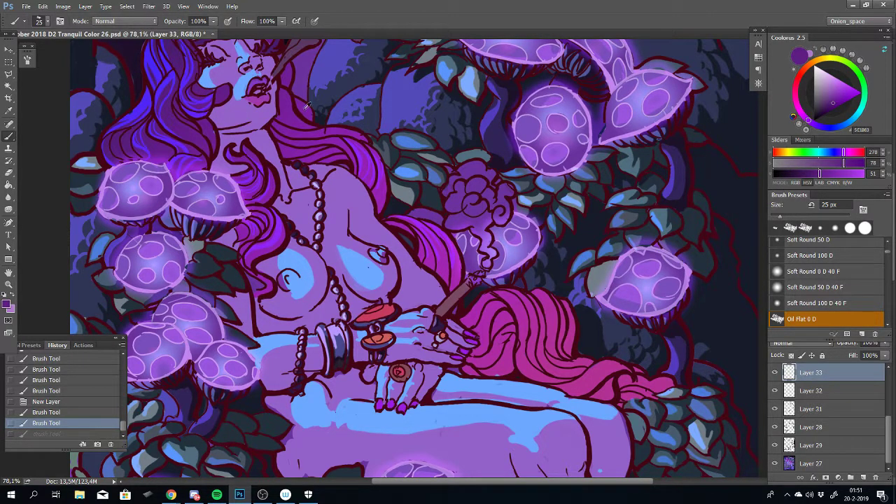
{"action": "left_click", "coordinate": [803, 119]}
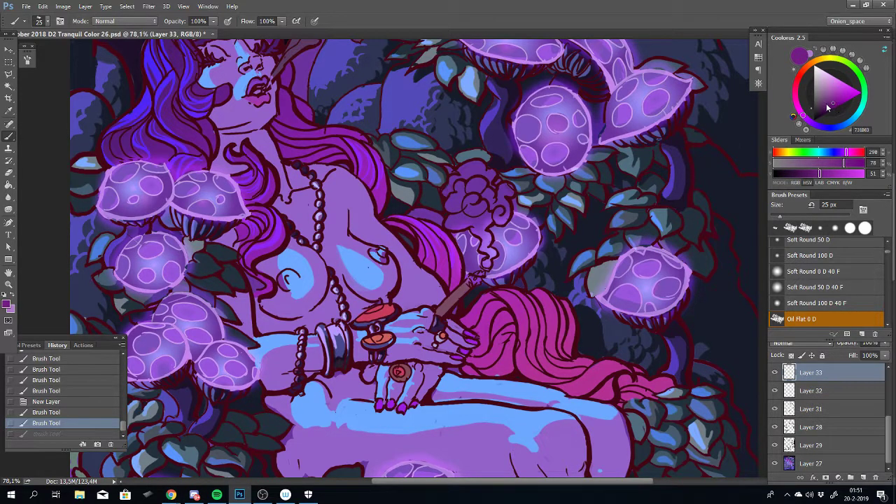
{"action": "left_click", "coordinate": [824, 112]}
Try a dark purple shadow stroke inside the curl of magenta hair behind the hand
{"action": "left_click_drag", "start_coordinate": [716, 226], "coordinate": [580, 187]}
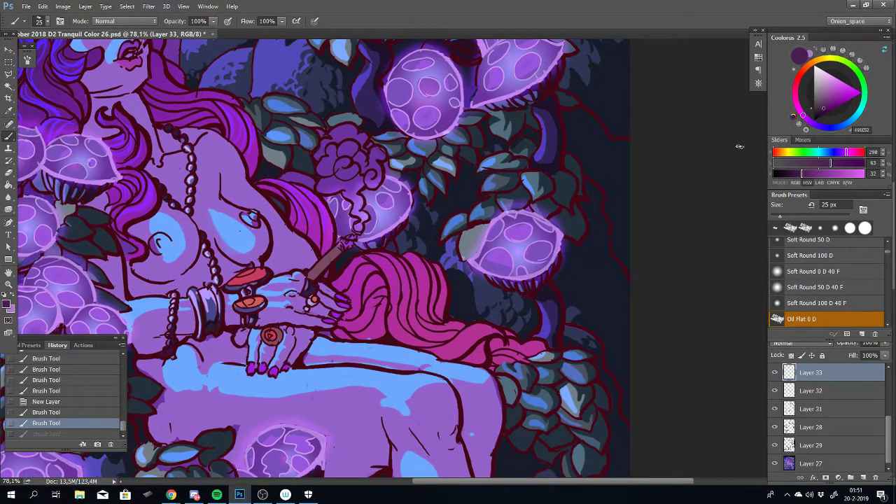
{"action": "key", "text": "ctrl+shift+z"}
{"action": "left_click_drag", "start_coordinate": [435, 183], "coordinate": [504, 168]}
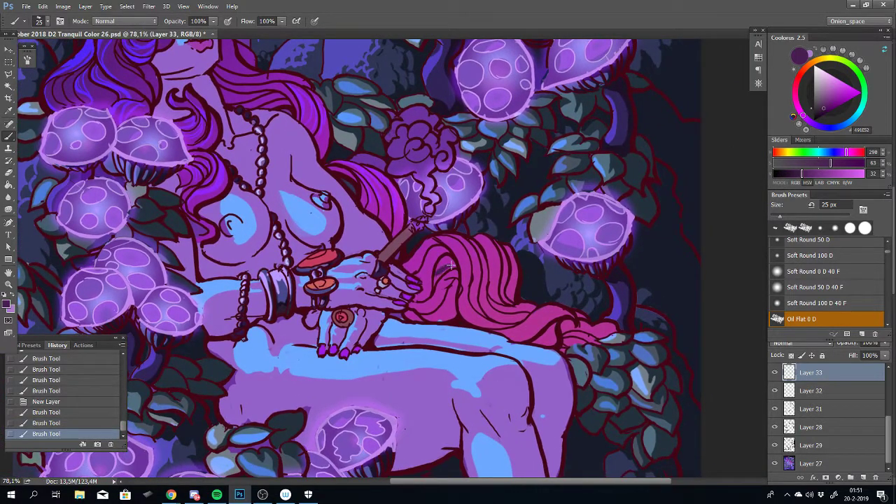
{"action": "left_click_drag", "start_coordinate": [452, 264], "coordinate": [430, 303]}
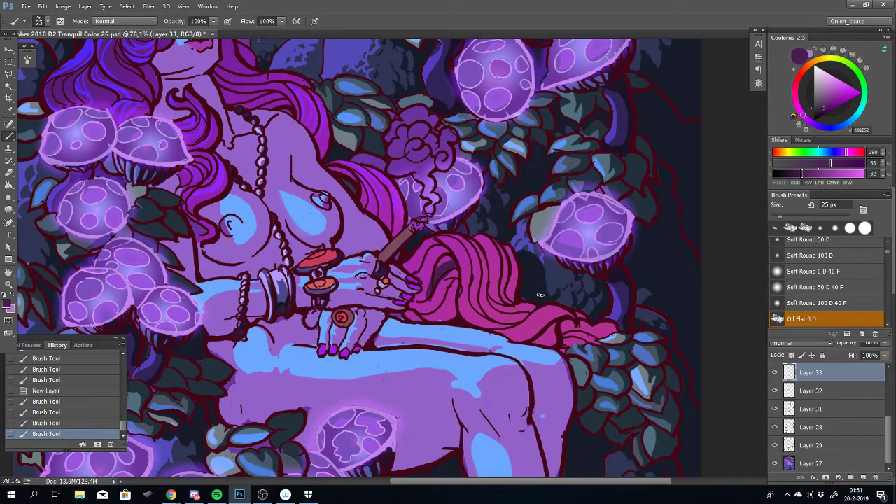
{"action": "key", "text": "ctrl+z"}
Adjust the brush colour to saturation 73 and brightness 33, and enlarge the brush to 30 px
{"action": "left_click_drag", "start_coordinate": [827, 111], "coordinate": [825, 110]}
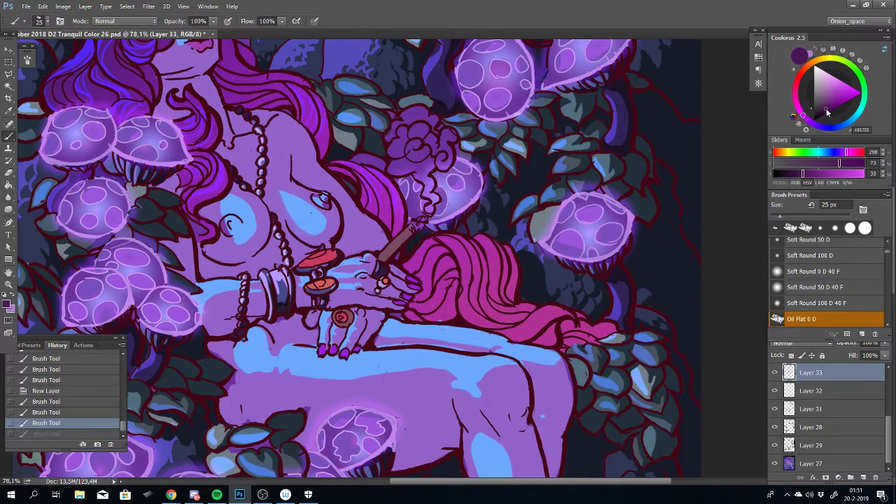
{"action": "mouse_move", "coordinate": [437, 287]}
{"action": "left_mouse_down"}
{"action": "mouse_move", "coordinate": [432, 300]}
{"action": "mouse_move", "coordinate": [448, 260]}
{"action": "mouse_move", "coordinate": [434, 301]}
{"action": "left_mouse_up"}
{"action": "key", "text": "ctrl+z"}
{"action": "key", "text": "bracketright"}
Paint dark purple shadow over the inner fold of the magenta hair curl behind the hand on Layer 33
{"action": "mouse_move", "coordinate": [410, 274]}
{"action": "left_mouse_down"}
{"action": "mouse_move", "coordinate": [427, 273]}
{"action": "mouse_move", "coordinate": [425, 265]}
{"action": "mouse_move", "coordinate": [442, 254]}
{"action": "left_mouse_up"}
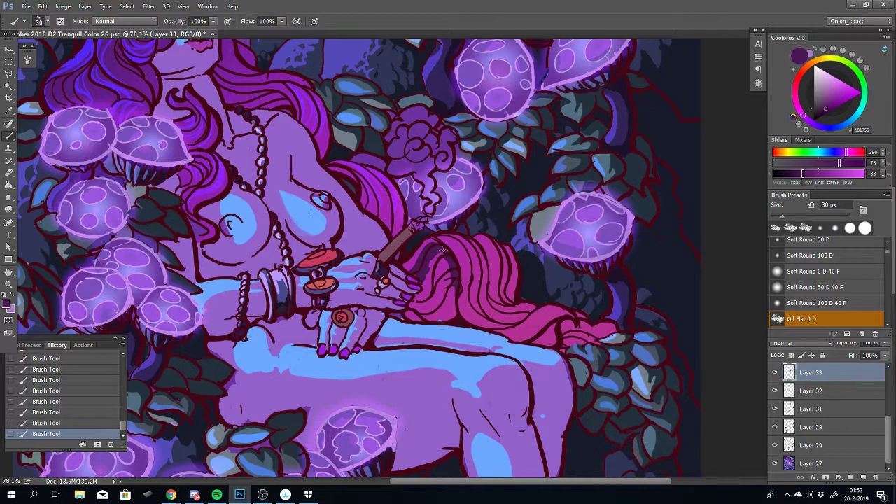
{"action": "mouse_move", "coordinate": [451, 285]}
{"action": "left_mouse_down"}
{"action": "mouse_move", "coordinate": [453, 307]}
{"action": "mouse_move", "coordinate": [443, 313]}
{"action": "left_mouse_up"}
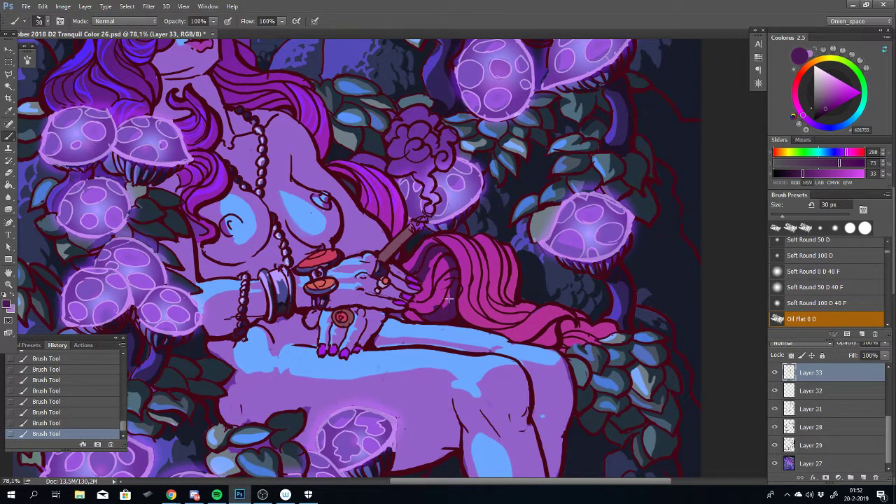
{"action": "left_click_drag", "start_coordinate": [443, 276], "coordinate": [425, 300]}
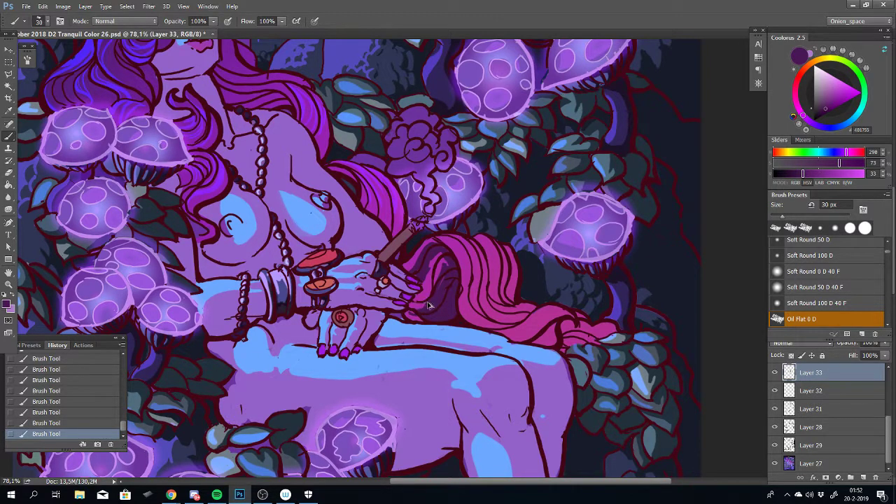
{"action": "key", "text": "ctrl+z"}
{"action": "key", "text": "z"}
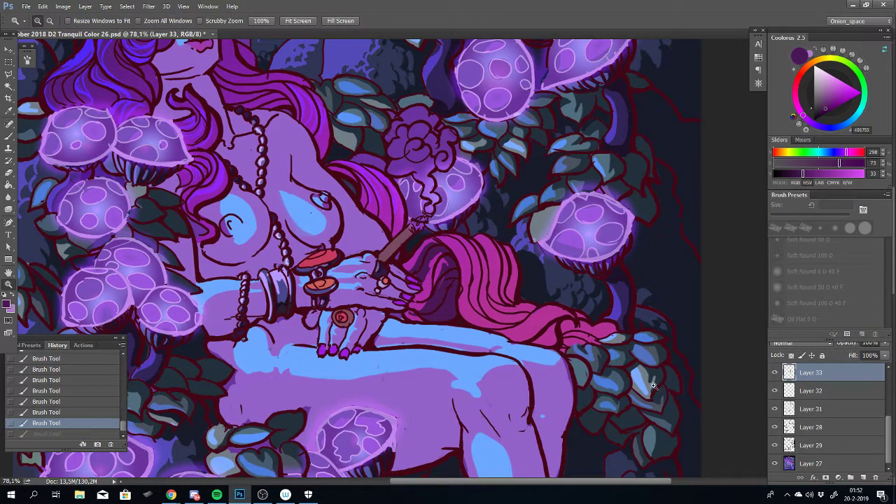
{"action": "key", "text": "b"}
{"action": "left_click_drag", "start_coordinate": [429, 294], "coordinate": [442, 281]}
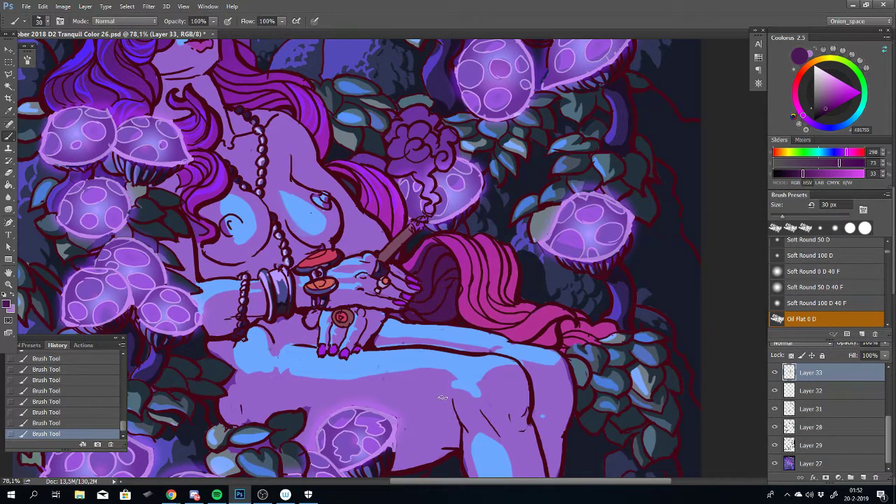
Paint dark purple shadow along the underside of the magenta hair strand lying across the thigh, redoing unsatisfactory strokes
{"action": "scroll", "coordinate": [326, 310], "scroll_direction": "down", "scroll_amount": 5}
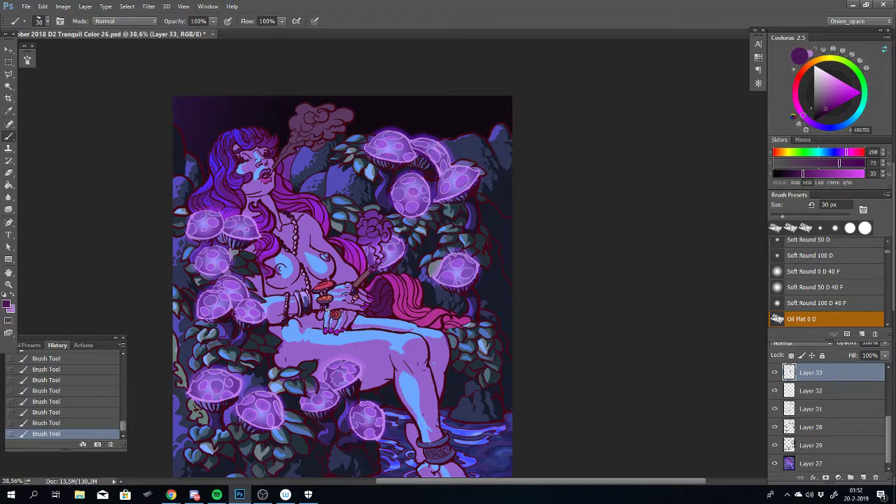
{"action": "scroll", "coordinate": [308, 280], "scroll_direction": "up", "scroll_amount": 2}
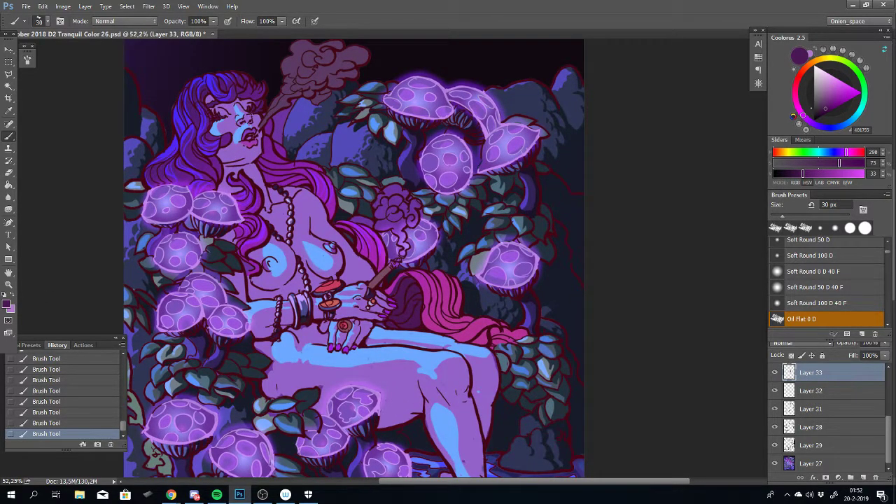
{"action": "left_click", "coordinate": [171, 495]}
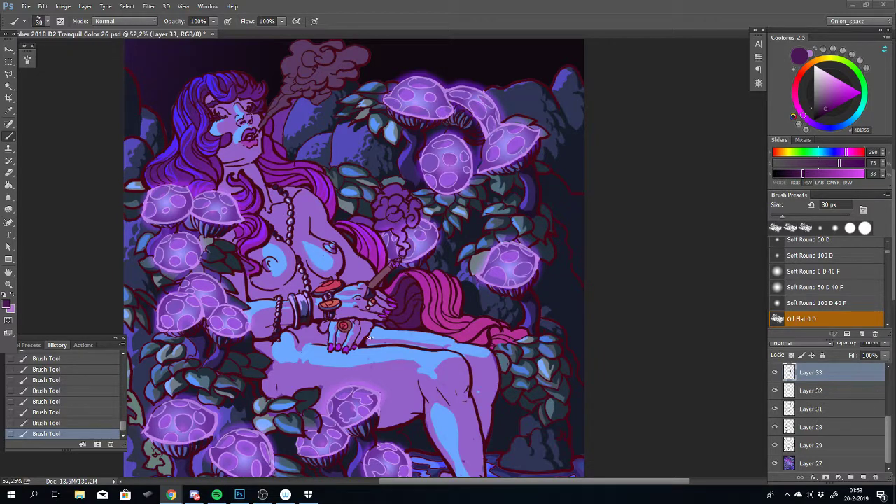
{"action": "left_click_drag", "start_coordinate": [461, 332], "coordinate": [486, 262]}
{"action": "scroll", "coordinate": [486, 262], "scroll_direction": "up", "scroll_amount": 3}
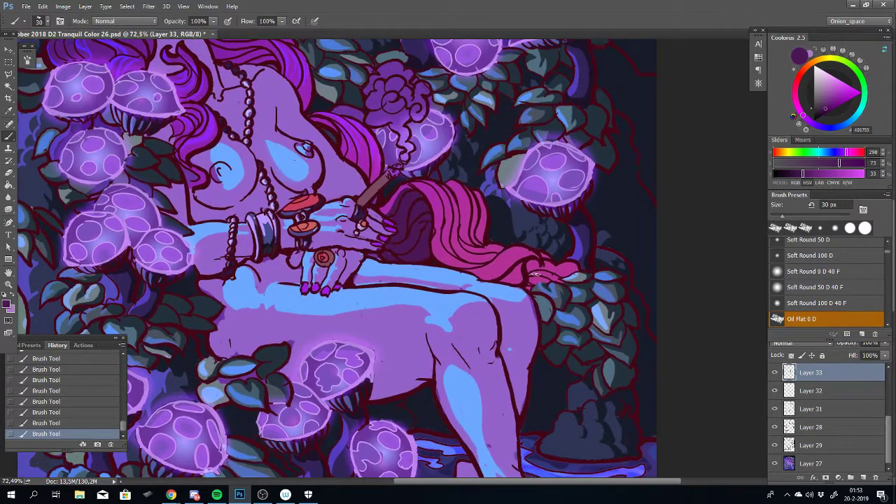
{"action": "left_click_drag", "start_coordinate": [453, 197], "coordinate": [431, 173]}
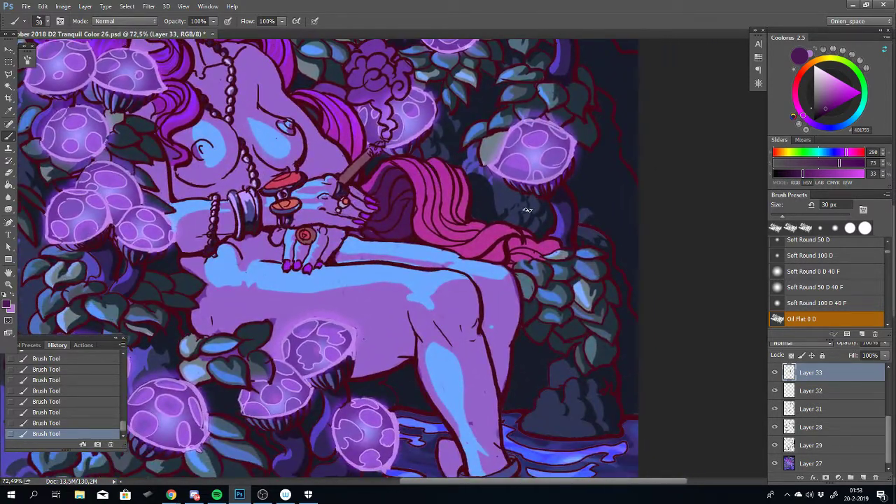
{"action": "scroll", "coordinate": [525, 210], "scroll_direction": "up", "scroll_amount": 1}
{"action": "left_click_drag", "start_coordinate": [500, 248], "coordinate": [475, 247]}
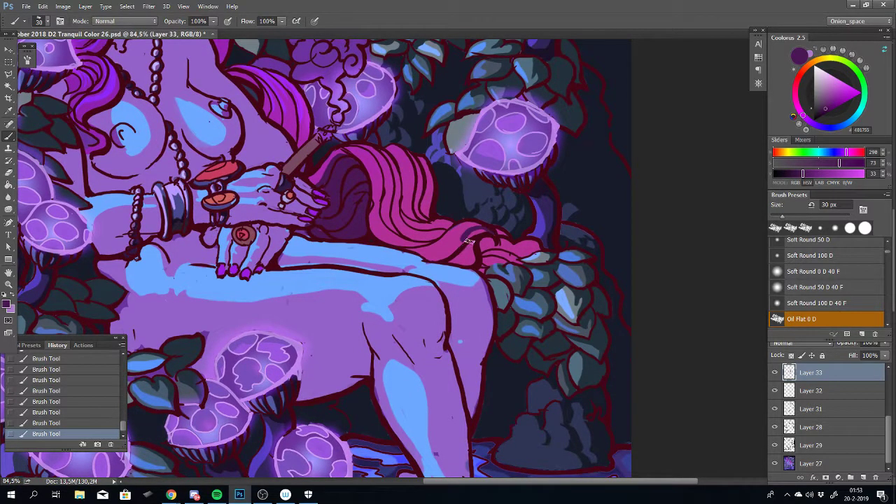
{"action": "key", "text": "ctrl+z"}
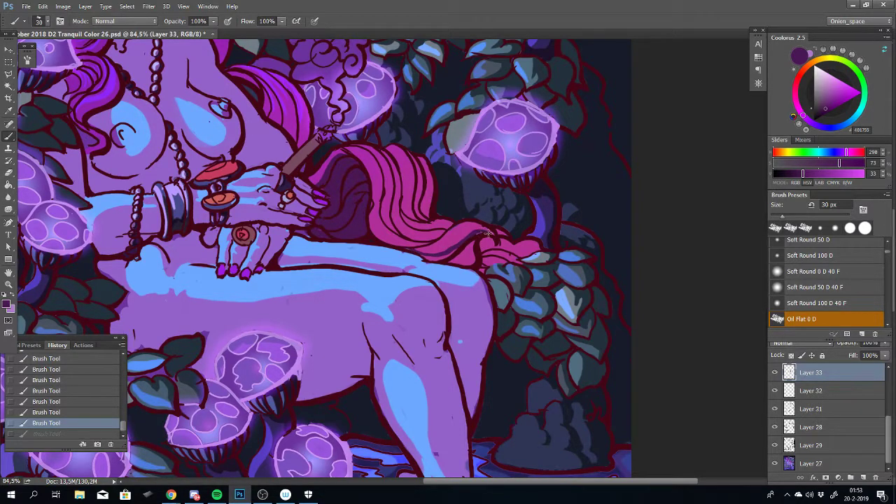
{"action": "key", "text": "ctrl+shift+z"}
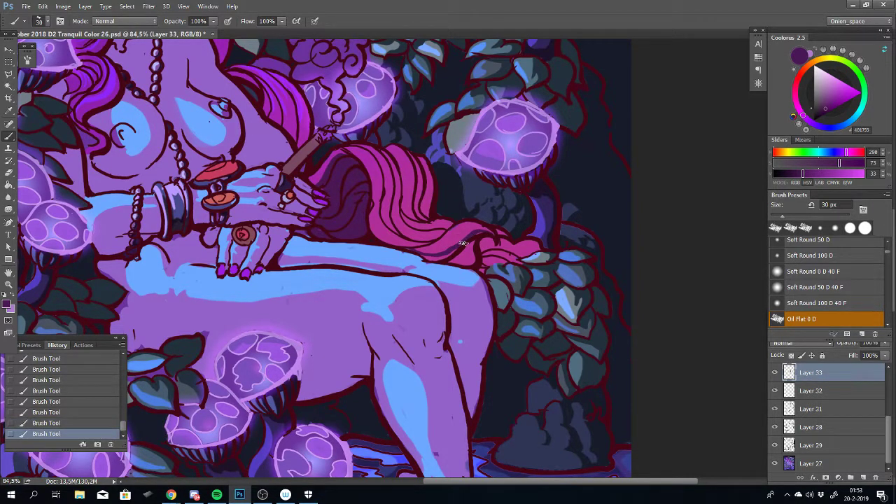
{"action": "key", "text": "ctrl+z"}
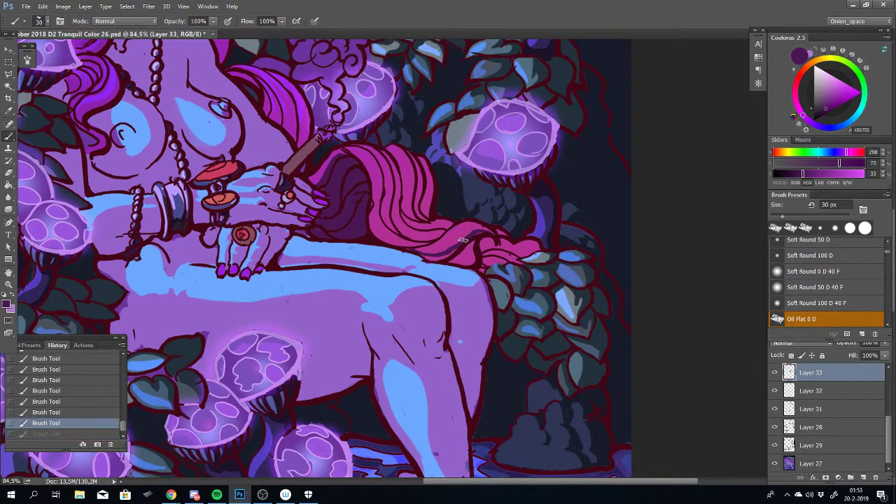
{"action": "key", "text": "ctrl+z"}
{"action": "key", "text": "ctrl+z"}
{"action": "key", "text": "ctrl+shift+z"}
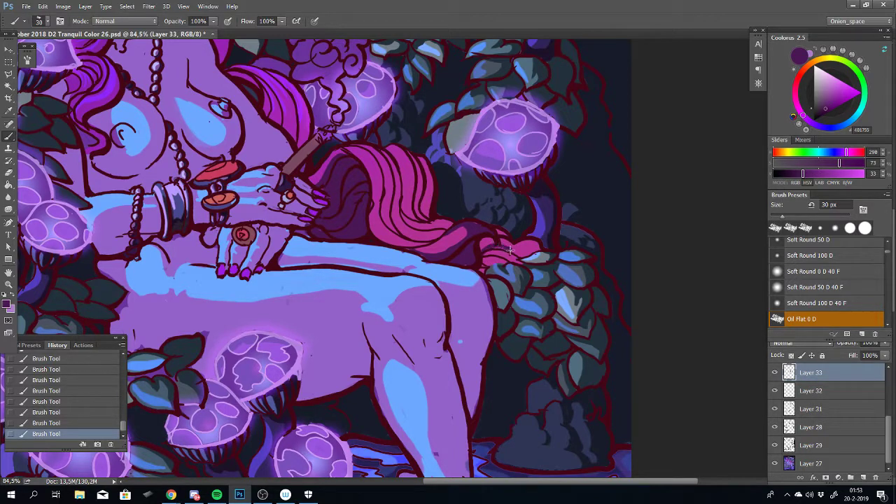
Paint dark purple shadows between the curled hair tips hanging over the leaves beside the knee
{"action": "key", "text": "ctrl+z"}
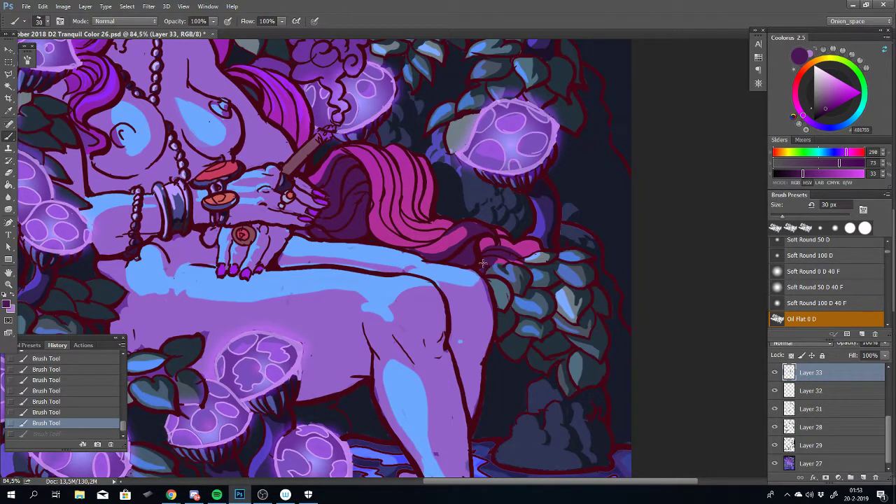
{"action": "key", "text": "ctrl+shift+z"}
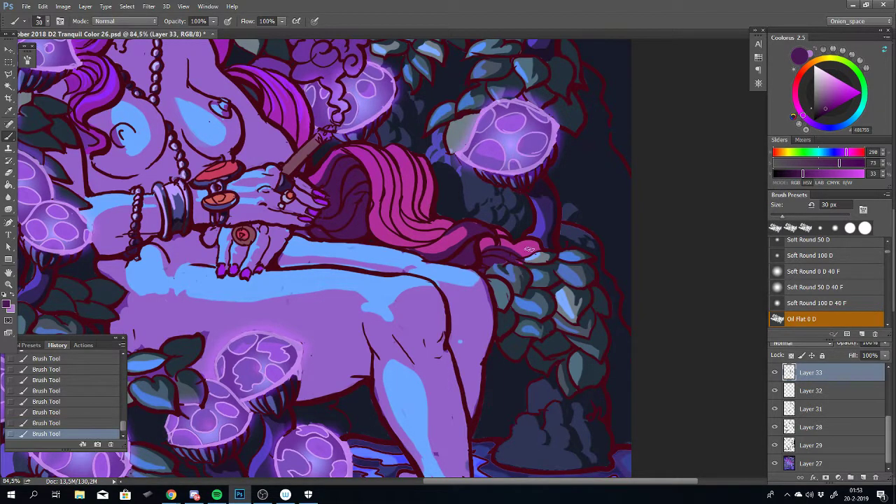
{"action": "key", "text": "ctrl+z"}
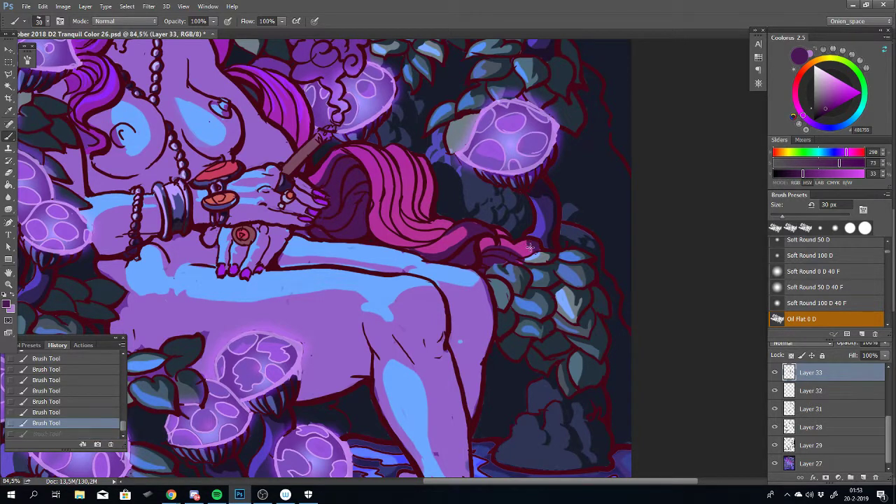
{"action": "key", "text": "ctrl+shift+z"}
{"action": "key", "text": "ctrl+z"}
{"action": "key", "text": "ctrl+shift+z"}
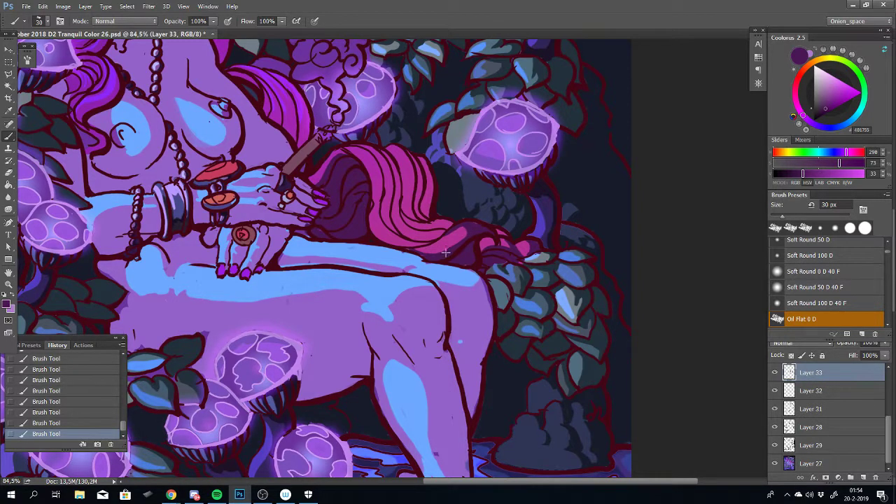
Undo the last stroke and repaint the shadow where the magenta strand bends above the knee
{"action": "key", "text": "ctrl+z"}
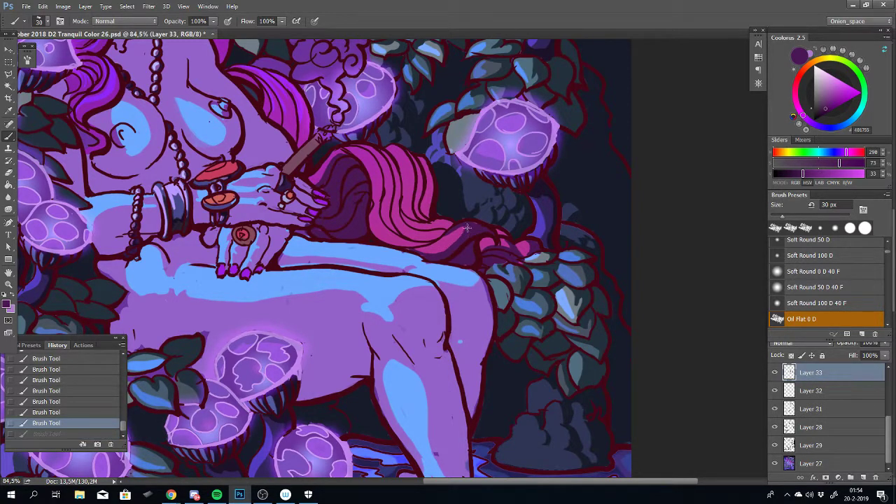
{"action": "left_click", "coordinate": [463, 224]}
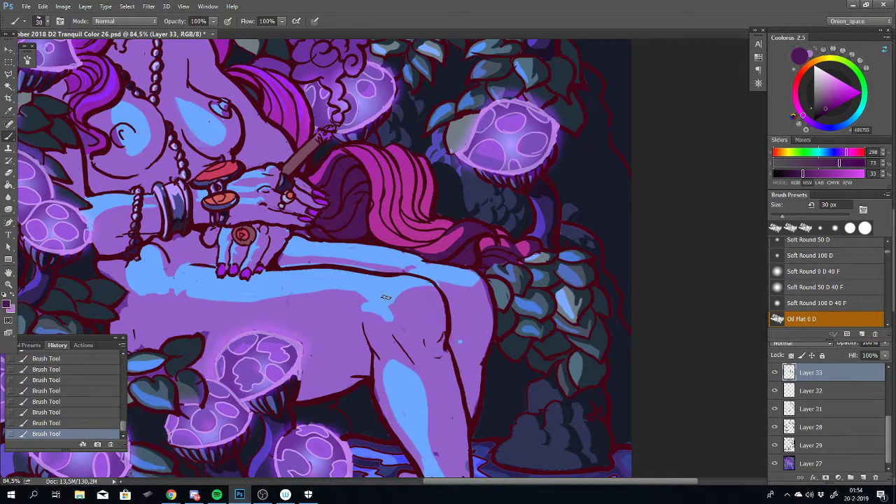
{"action": "scroll", "coordinate": [386, 298], "scroll_direction": "down", "scroll_amount": 4}
{"action": "scroll", "coordinate": [385, 298], "scroll_direction": "down", "scroll_amount": 2}
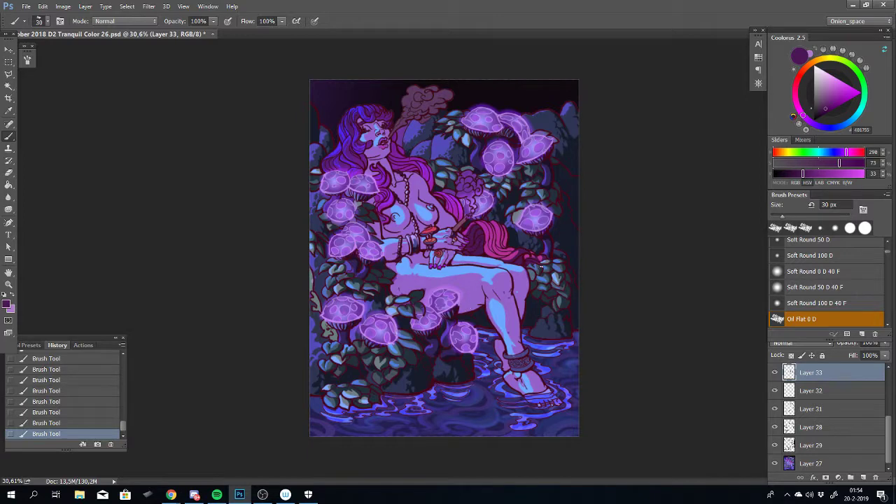
{"action": "scroll", "coordinate": [537, 244], "scroll_direction": "up", "scroll_amount": 3}
{"action": "left_click_drag", "start_coordinate": [511, 331], "coordinate": [480, 269]}
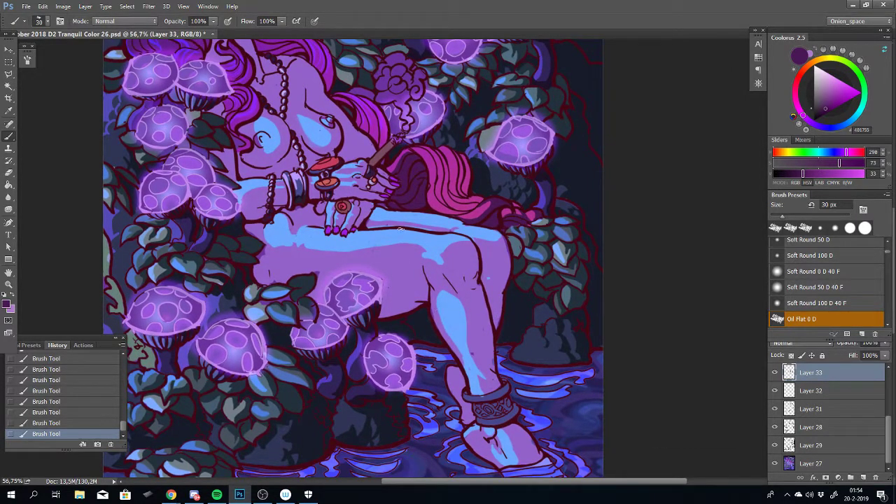
{"action": "key", "text": "alt+Tab"}
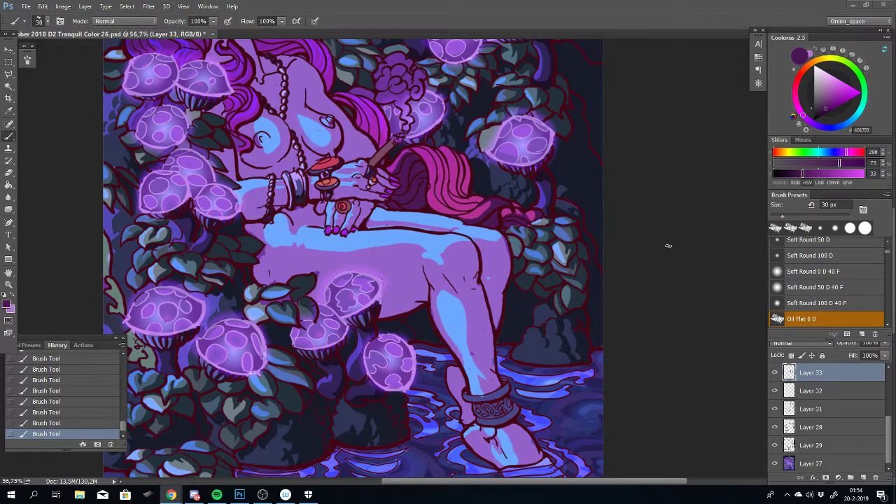
{"action": "key", "text": "alt+Tab"}
{"action": "left_click_drag", "start_coordinate": [518, 218], "coordinate": [529, 293]}
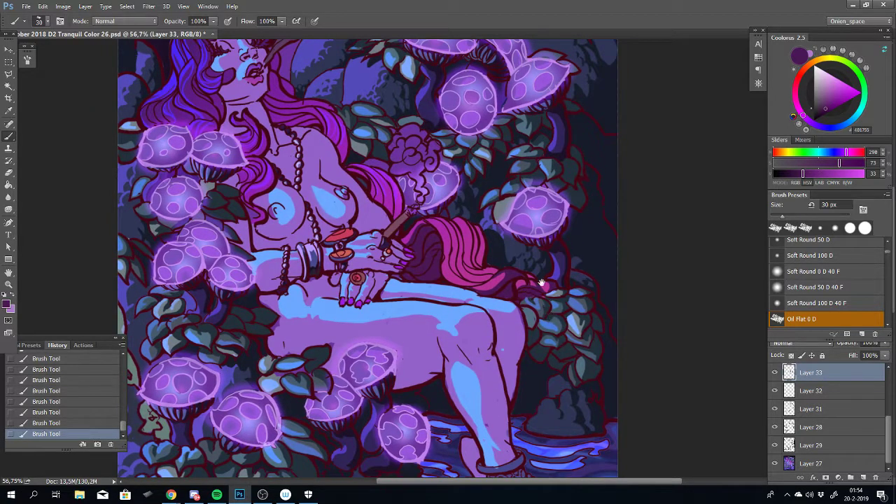
{"action": "mouse_move", "coordinate": [560, 335]}
{"action": "left_mouse_down"}
{"action": "mouse_move", "coordinate": [561, 306]}
{"action": "mouse_move", "coordinate": [556, 338]}
{"action": "left_mouse_up"}
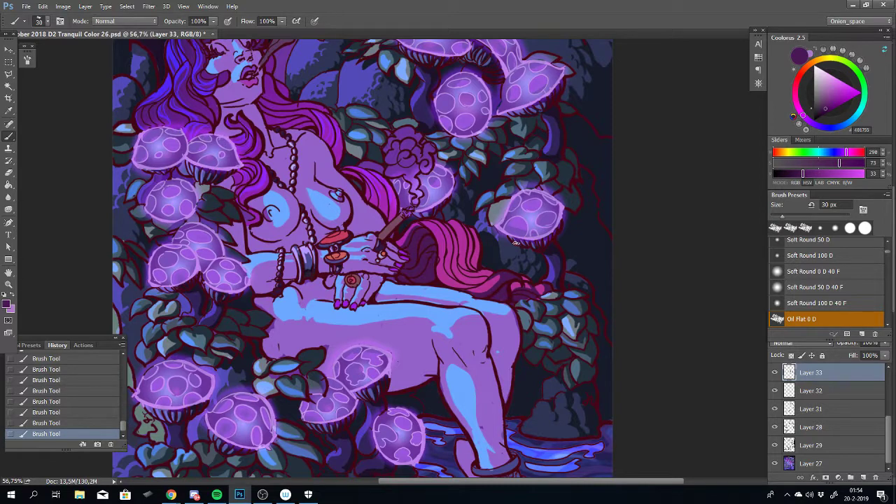
Redo thin dark purple shadow strokes down the middle strands of the magenta hair curl arching behind the hand
{"action": "scroll", "coordinate": [514, 243], "scroll_direction": "up", "scroll_amount": 2}
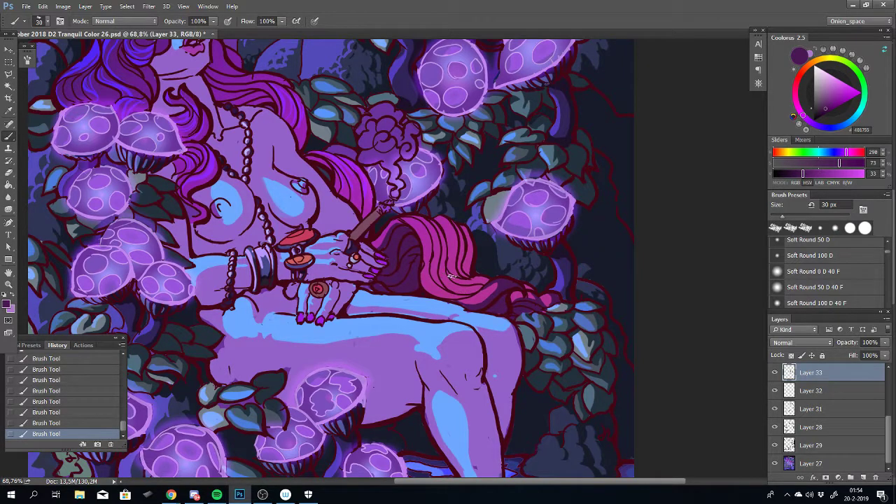
{"action": "scroll", "coordinate": [452, 276], "scroll_direction": "up", "scroll_amount": 2}
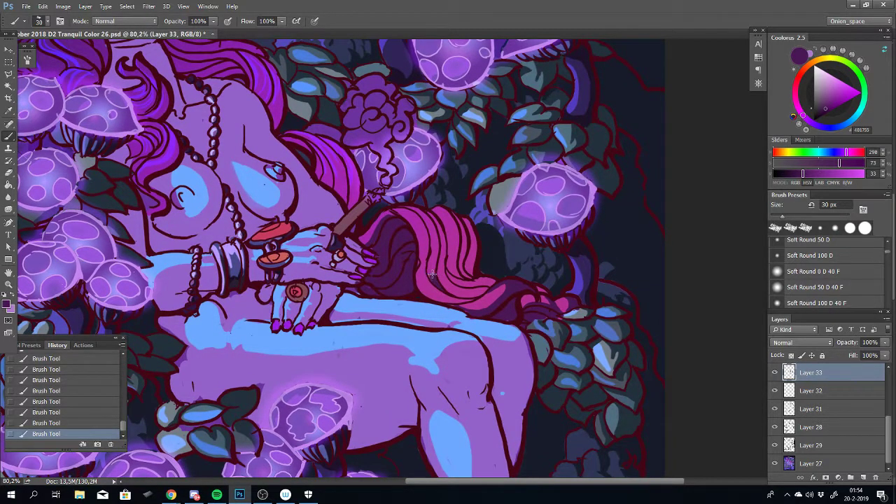
{"action": "key", "text": "ctrl+z"}
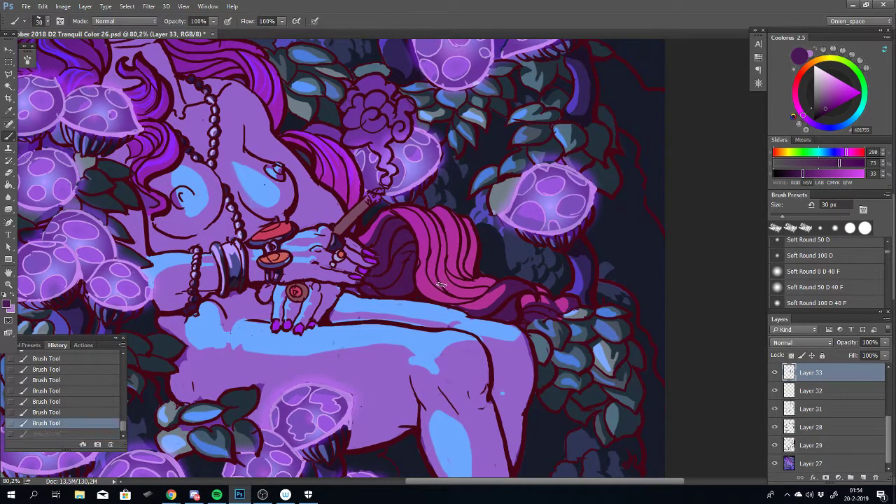
{"action": "mouse_move", "coordinate": [432, 270]}
{"action": "left_mouse_down"}
{"action": "mouse_move", "coordinate": [430, 222]}
{"action": "mouse_move", "coordinate": [413, 204]}
{"action": "left_mouse_up"}
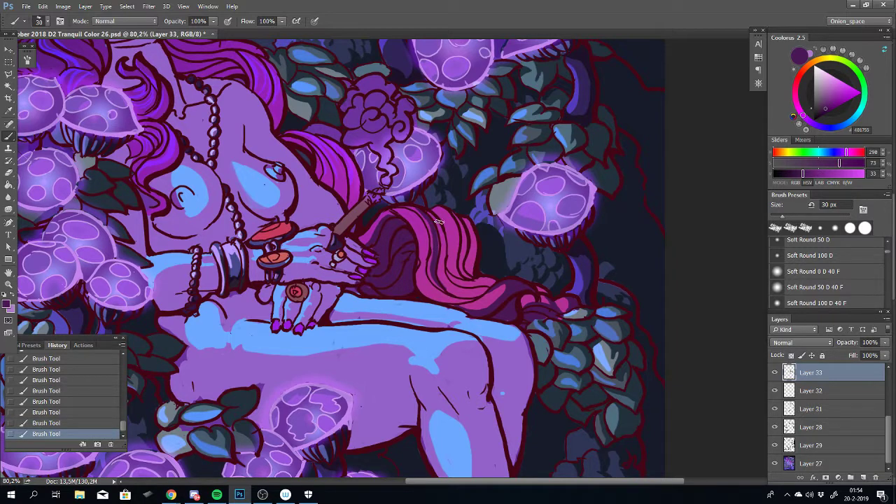
{"action": "key", "text": "ctrl+z"}
{"action": "mouse_move", "coordinate": [440, 286]}
{"action": "left_mouse_down"}
{"action": "mouse_move", "coordinate": [435, 225]}
{"action": "mouse_move", "coordinate": [416, 204]}
{"action": "left_mouse_up"}
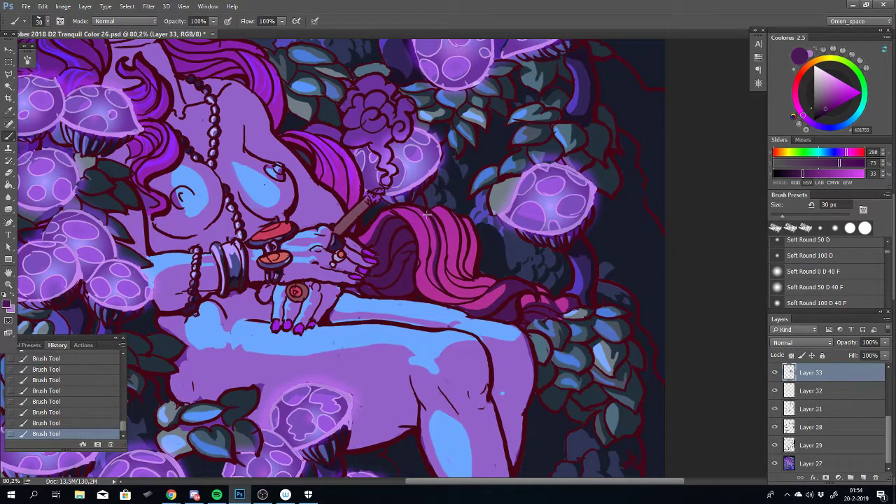
{"action": "key", "text": "ctrl+z"}
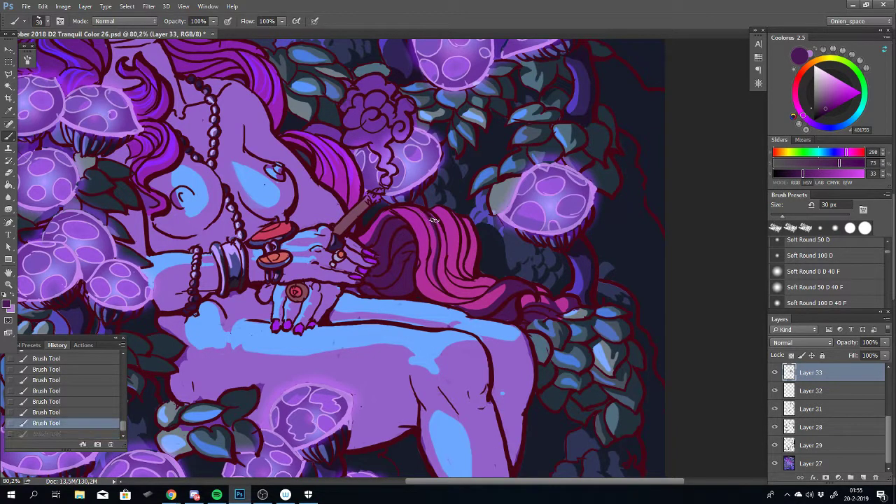
{"action": "left_click_drag", "start_coordinate": [434, 220], "coordinate": [406, 206]}
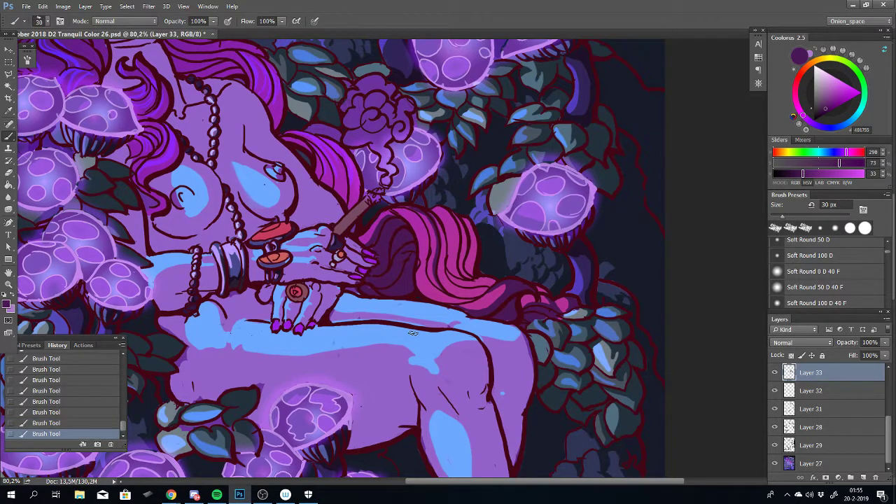
{"action": "key", "text": "ctrl+z"}
{"action": "scroll", "coordinate": [473, 258], "scroll_direction": "up", "scroll_amount": 2}
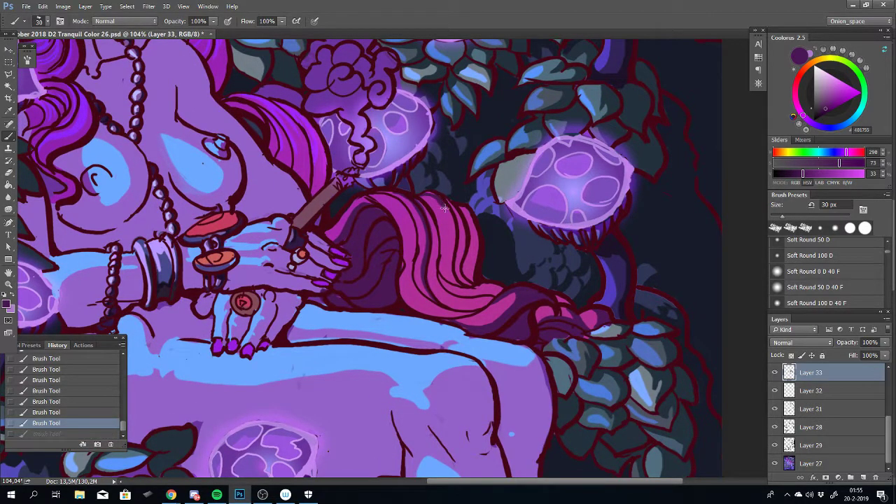
Paint dark purple shadows down the outer back strands of the arching magenta hair curl
{"action": "left_click_drag", "start_coordinate": [451, 238], "coordinate": [455, 281]}
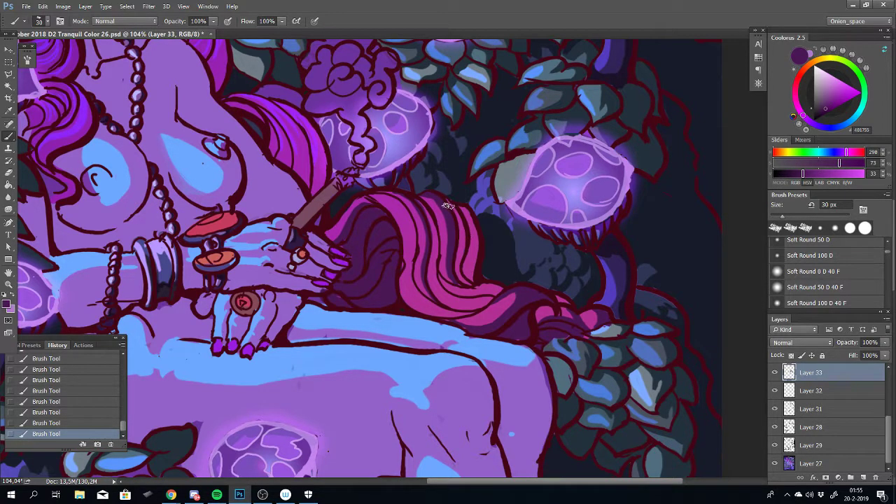
{"action": "mouse_move", "coordinate": [450, 206]}
{"action": "left_mouse_down"}
{"action": "mouse_move", "coordinate": [463, 225]}
{"action": "mouse_move", "coordinate": [461, 261]}
{"action": "left_mouse_up"}
{"action": "left_click_drag", "start_coordinate": [466, 211], "coordinate": [476, 290]}
{"action": "key", "text": "ctrl+z"}
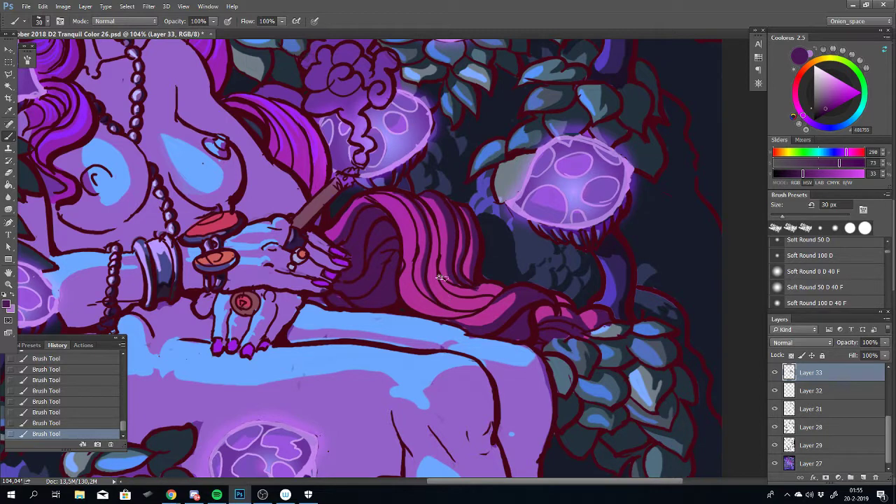
Shade the central strand from the crest of the arching curl down to its bend, redoing the dark purple stroke until it fits
{"action": "left_click_drag", "start_coordinate": [423, 205], "coordinate": [437, 263]}
{"action": "key", "text": "ctrl+z"}
{"action": "left_click_drag", "start_coordinate": [414, 198], "coordinate": [437, 250]}
{"action": "key", "text": "ctrl+z"}
{"action": "left_click_drag", "start_coordinate": [413, 193], "coordinate": [434, 246]}
{"action": "key", "text": "ctrl+z"}
{"action": "key", "text": "ctrl+z"}
{"action": "mouse_move", "coordinate": [416, 200]}
{"action": "left_mouse_down"}
{"action": "mouse_move", "coordinate": [432, 229]}
{"action": "mouse_move", "coordinate": [432, 284]}
{"action": "mouse_move", "coordinate": [465, 307]}
{"action": "mouse_move", "coordinate": [426, 207]}
{"action": "mouse_move", "coordinate": [440, 285]}
{"action": "mouse_move", "coordinate": [462, 305]}
{"action": "left_mouse_up"}
{"action": "key", "text": "ctrl+z"}
{"action": "key", "text": "ctrl+z"}
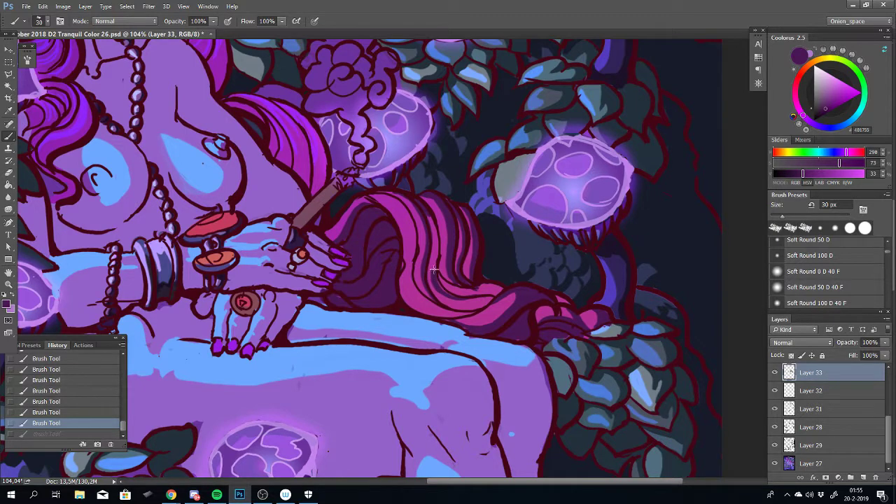
{"action": "left_click_drag", "start_coordinate": [434, 269], "coordinate": [439, 220]}
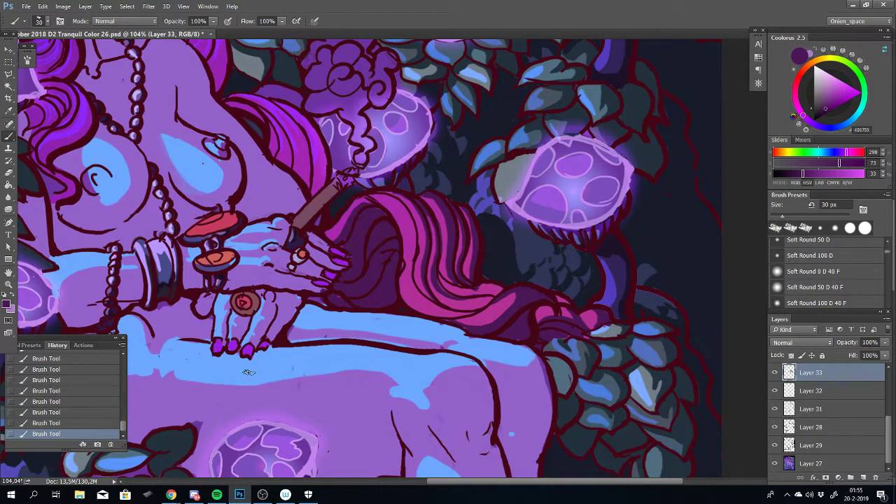
{"action": "key", "text": "XF86AudioNext"}
{"action": "key", "text": "XF86AudioNext"}
{"action": "key", "text": "XF86AudioNext"}
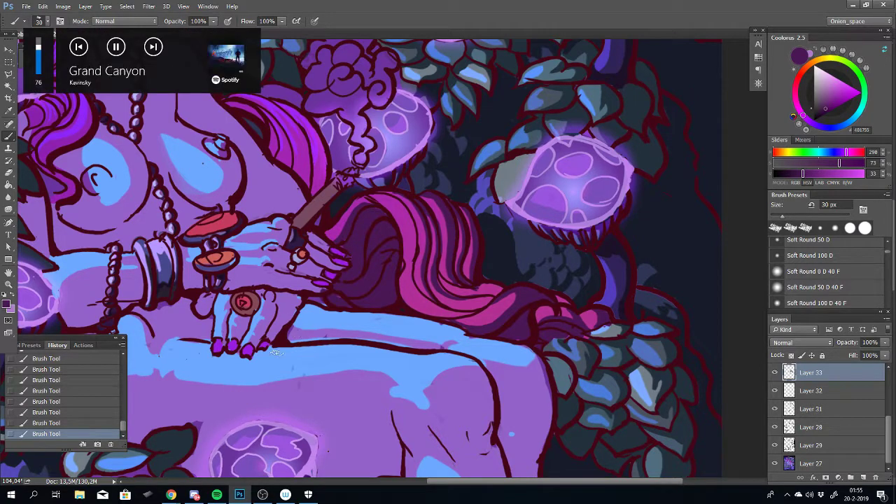
{"action": "key", "text": "XF86AudioNext"}
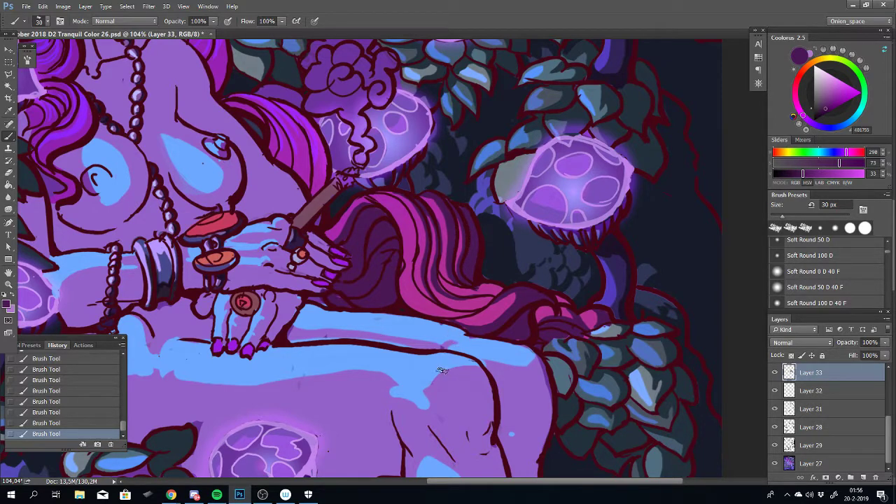
{"action": "scroll", "coordinate": [496, 364], "scroll_direction": "down", "scroll_amount": 4}
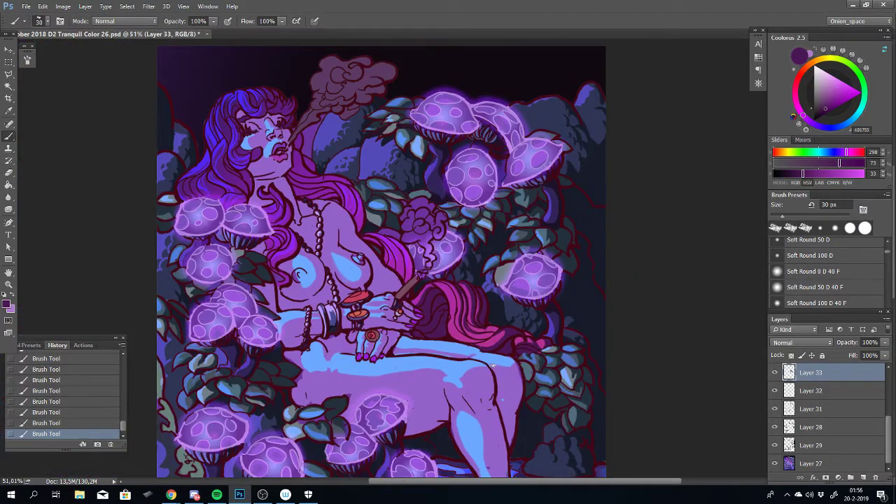
{"action": "scroll", "coordinate": [530, 235], "scroll_direction": "up", "scroll_amount": 4}
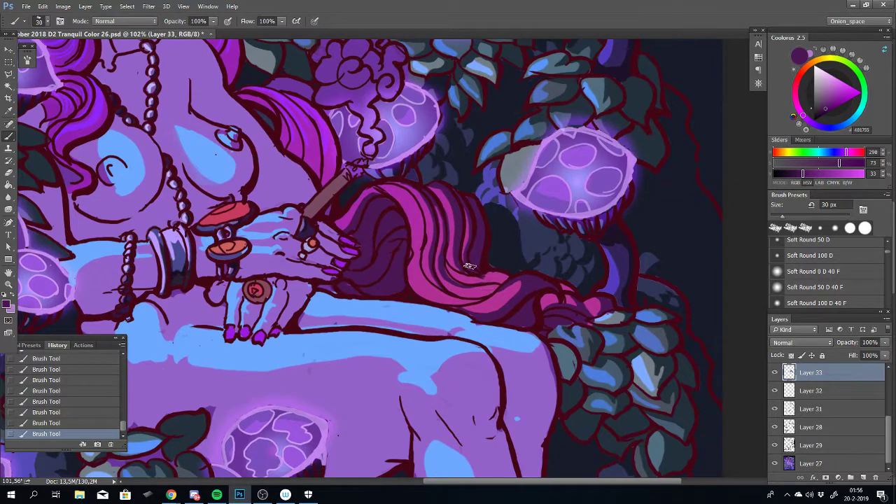
Try a dark purple shadow stroke with the 30 px brush on the hair lock between the arm and the smoke
{"action": "left_click_drag", "start_coordinate": [433, 229], "coordinate": [567, 329]}
{"action": "scroll", "coordinate": [530, 263], "scroll_direction": "up", "scroll_amount": 2}
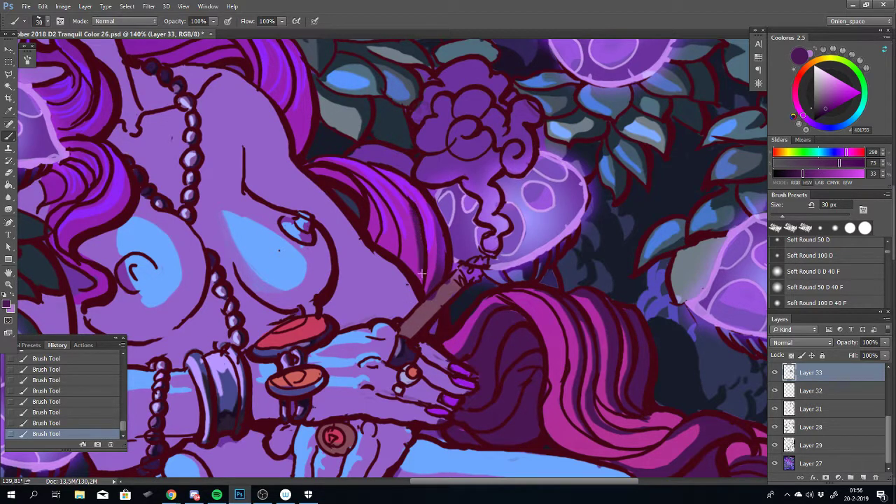
{"action": "key", "text": "ctrl+z"}
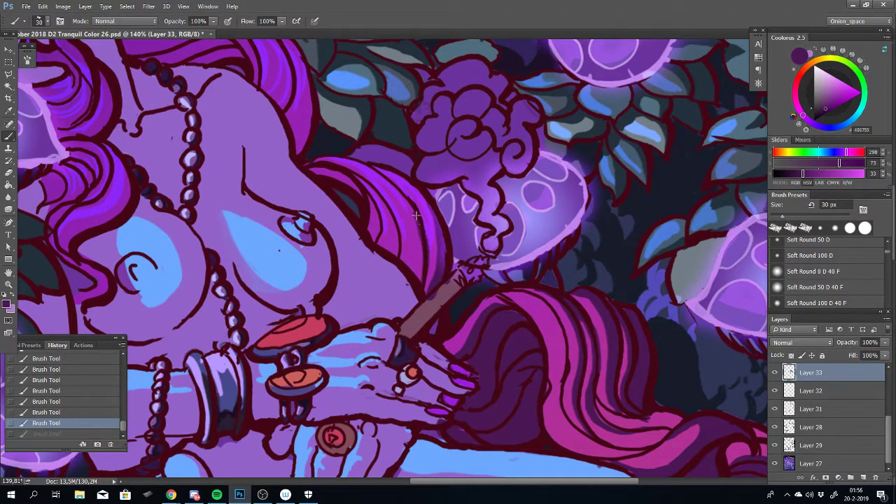
{"action": "left_click_drag", "start_coordinate": [412, 224], "coordinate": [417, 260]}
{"action": "key", "text": "ctrl+z"}
{"action": "key", "text": "ctrl+shift+z"}
{"action": "key", "text": "ctrl+z"}
Reduce the brush size to 20 px and paint dark purple shadows along the lower strands of the hair lock above the cigar
{"action": "key", "text": "bracketleft"}
{"action": "key", "text": "bracketleft"}
{"action": "scroll", "coordinate": [411, 230], "scroll_direction": "up", "scroll_amount": 2}
{"action": "mouse_move", "coordinate": [411, 274]}
{"action": "left_mouse_down"}
{"action": "mouse_move", "coordinate": [419, 297]}
{"action": "mouse_move", "coordinate": [427, 271]}
{"action": "mouse_move", "coordinate": [420, 213]}
{"action": "mouse_move", "coordinate": [425, 278]}
{"action": "mouse_move", "coordinate": [415, 295]}
{"action": "mouse_move", "coordinate": [406, 217]}
{"action": "mouse_move", "coordinate": [418, 264]}
{"action": "left_mouse_up"}
{"action": "mouse_move", "coordinate": [414, 300]}
{"action": "left_mouse_down"}
{"action": "mouse_move", "coordinate": [416, 236]}
{"action": "mouse_move", "coordinate": [405, 198]}
{"action": "mouse_move", "coordinate": [400, 270]}
{"action": "left_mouse_up"}
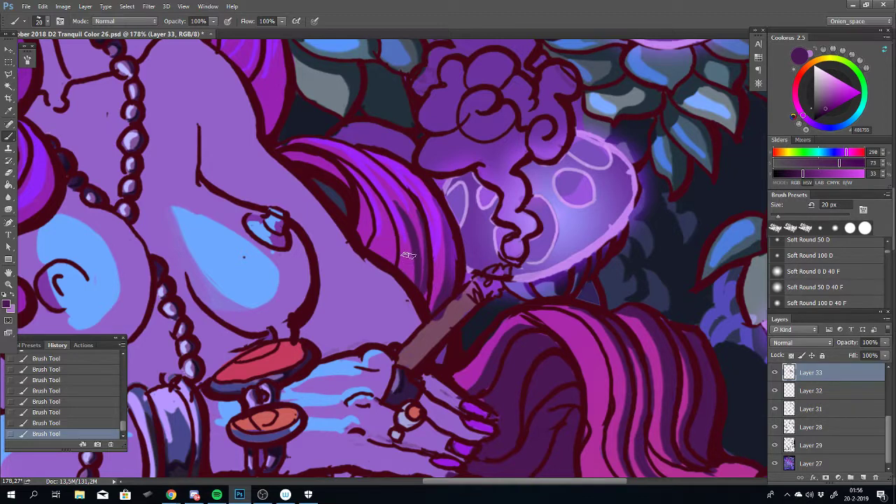
{"action": "key", "text": "ctrl+z"}
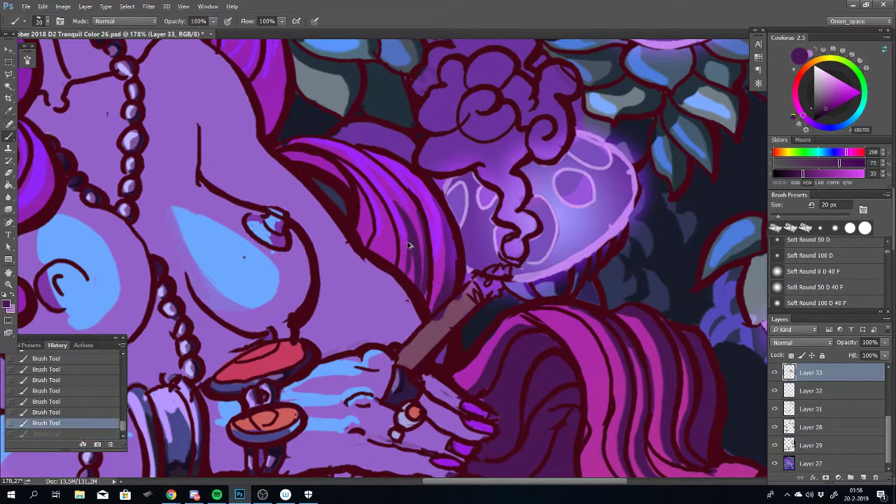
{"action": "left_click_drag", "start_coordinate": [409, 231], "coordinate": [410, 276]}
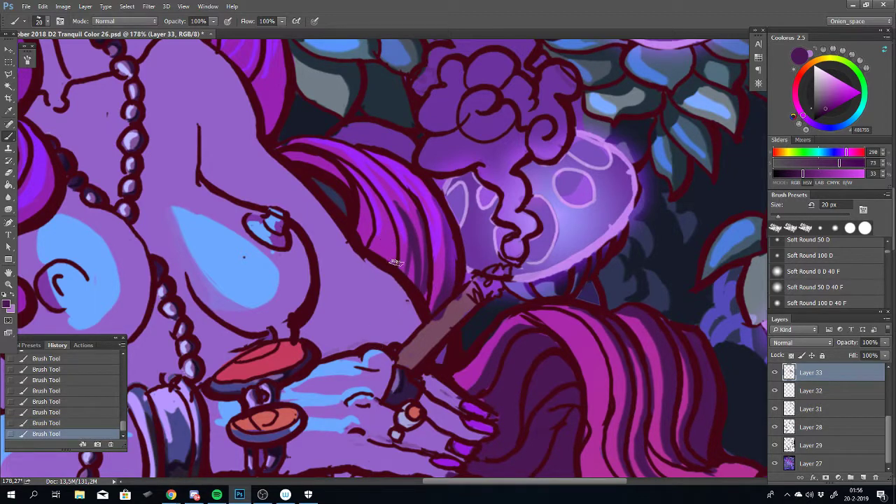
Undo the last stroke and paint narrow shadows between the inner strands of the hair lock, nearest the upper arm
{"action": "key", "text": "ctrl+z"}
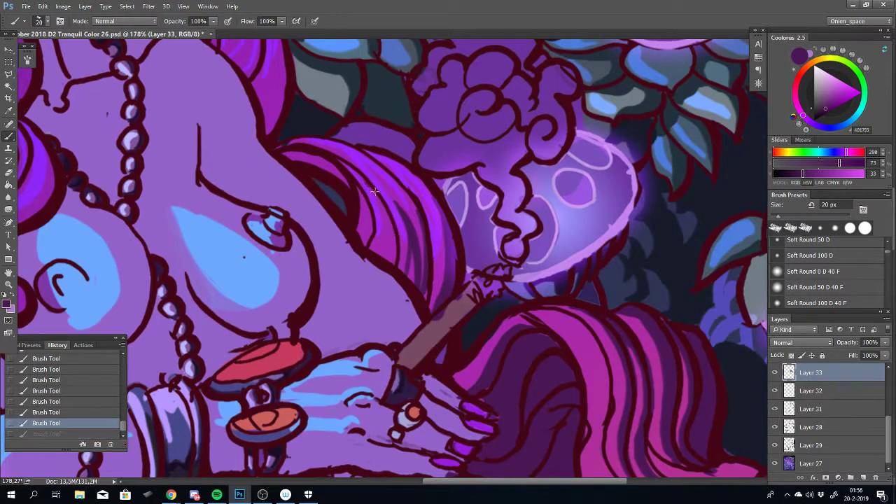
{"action": "left_click_drag", "start_coordinate": [396, 260], "coordinate": [396, 264]}
{"action": "left_click_drag", "start_coordinate": [385, 206], "coordinate": [385, 273]}
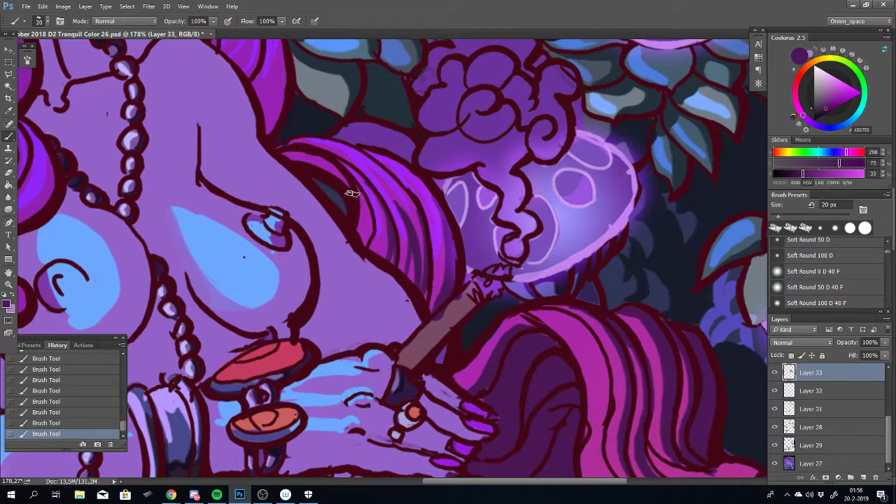
{"action": "key", "text": "ctrl+z"}
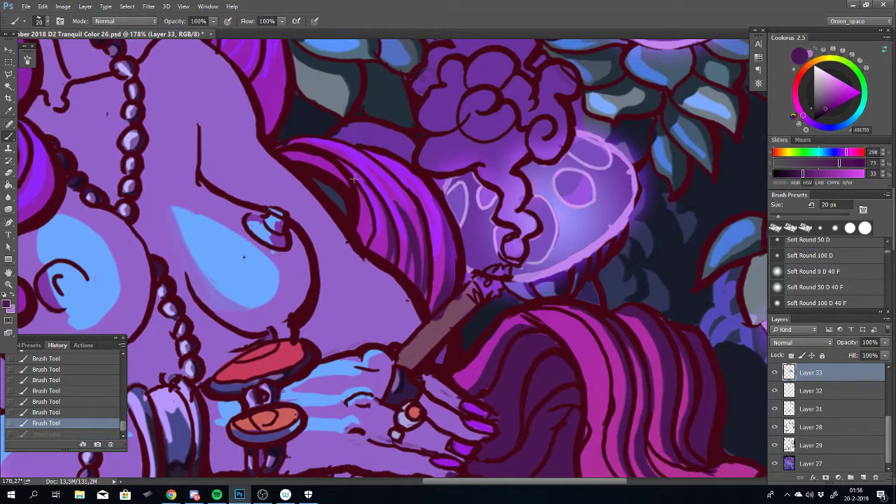
{"action": "left_click_drag", "start_coordinate": [365, 234], "coordinate": [366, 242]}
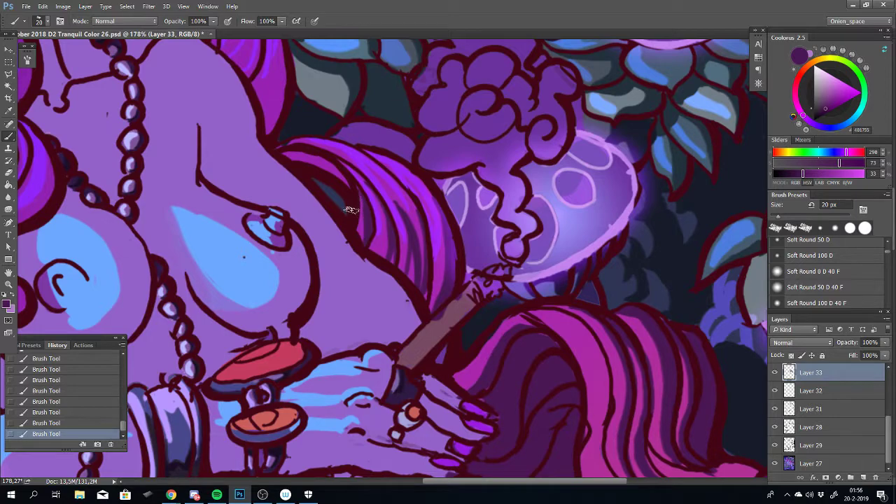
Undo the last stroke and repaint the dark purple shadow on the outermost magenta hair tips resting on the leaves
{"action": "scroll", "coordinate": [428, 334], "scroll_direction": "down", "scroll_amount": 5}
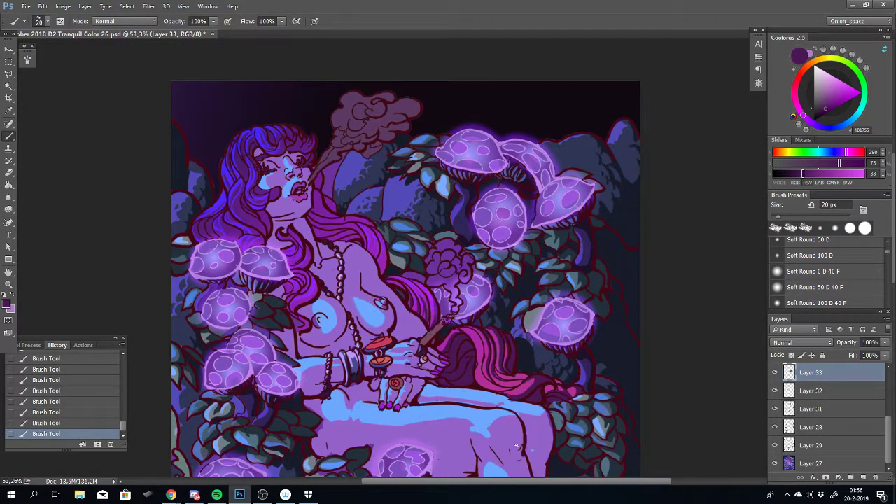
{"action": "scroll", "coordinate": [465, 310], "scroll_direction": "up", "scroll_amount": 1}
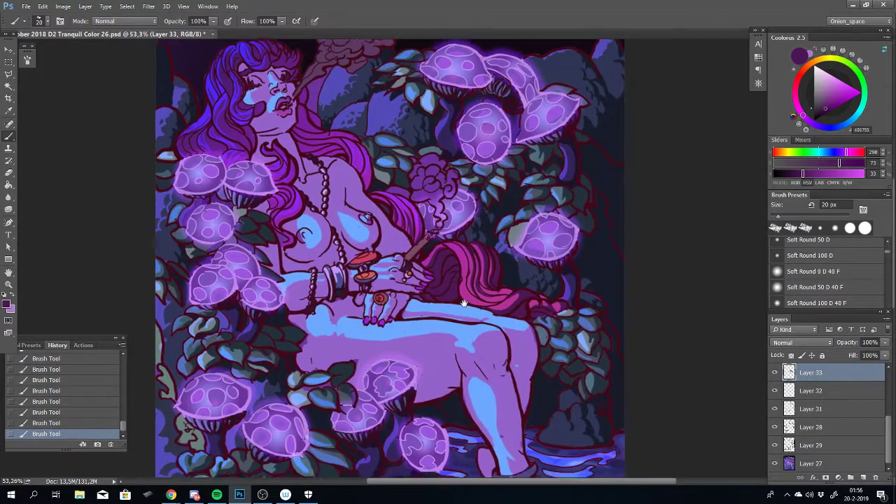
{"action": "scroll", "coordinate": [565, 338], "scroll_direction": "up", "scroll_amount": 3}
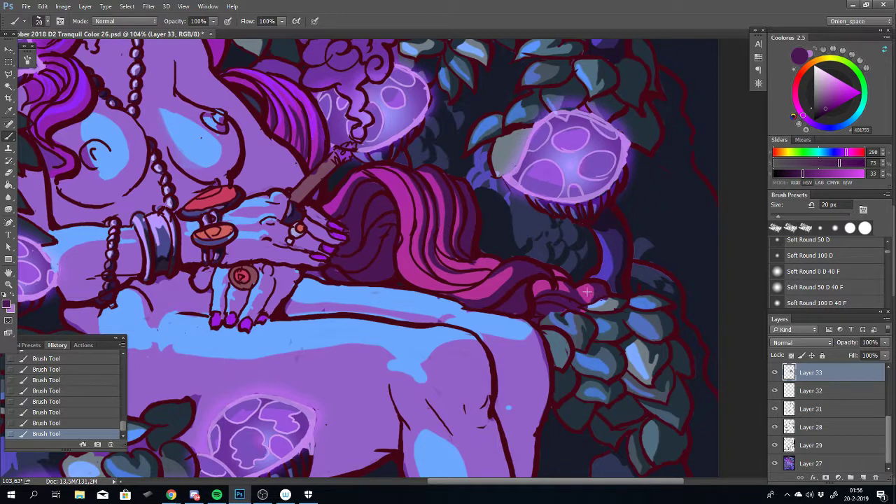
{"action": "key", "text": "ctrl+z"}
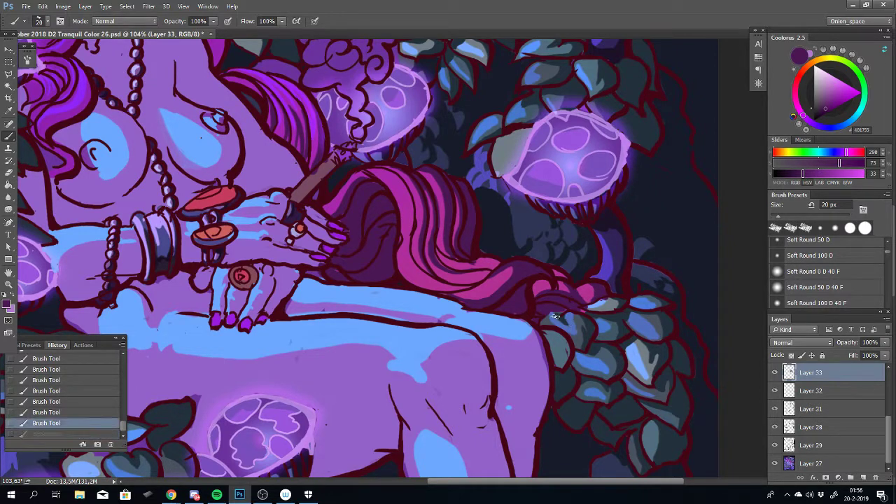
{"action": "scroll", "coordinate": [602, 316], "scroll_direction": "up", "scroll_amount": 2}
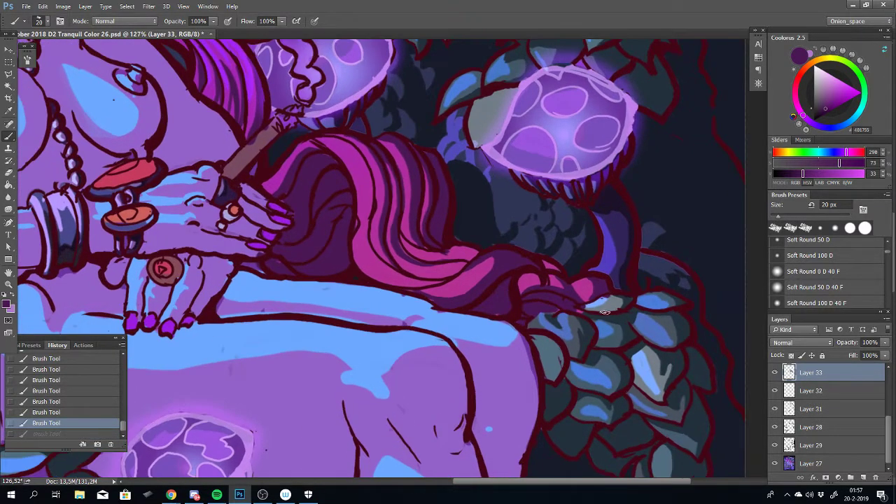
{"action": "left_click_drag", "start_coordinate": [596, 292], "coordinate": [580, 293]}
{"action": "key", "text": "ctrl+z"}
{"action": "left_click_drag", "start_coordinate": [568, 290], "coordinate": [580, 302]}
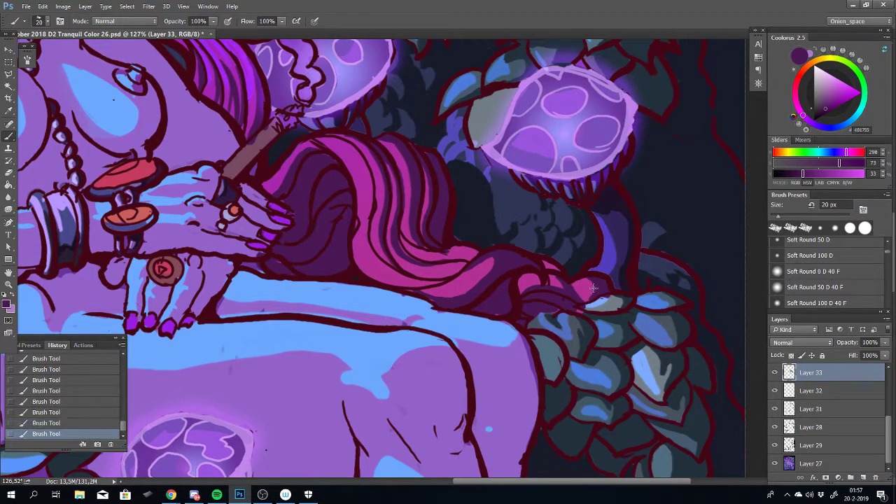
Undo the trial strokes and shade the remaining bright magenta hair tip beside the pale leaf in dark purple
{"action": "key", "text": "ctrl+z"}
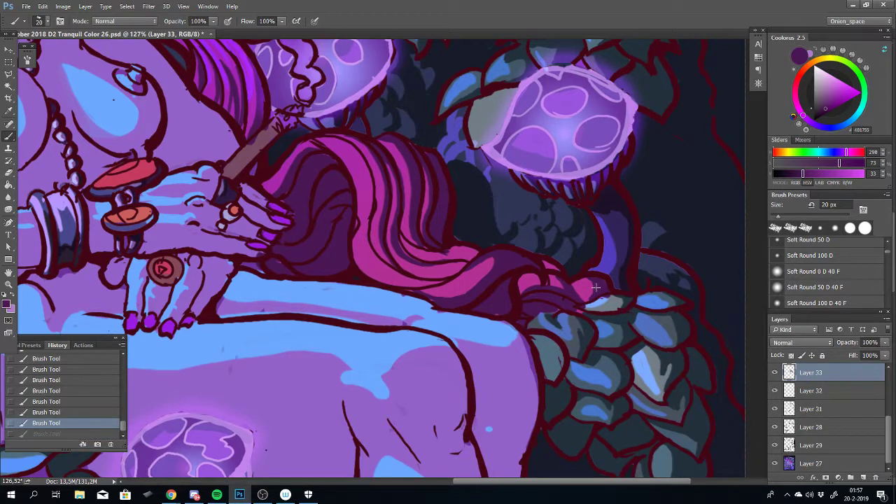
{"action": "left_click_drag", "start_coordinate": [579, 287], "coordinate": [575, 296]}
{"action": "key", "text": "ctrl+z"}
{"action": "key", "text": "ctrl+z"}
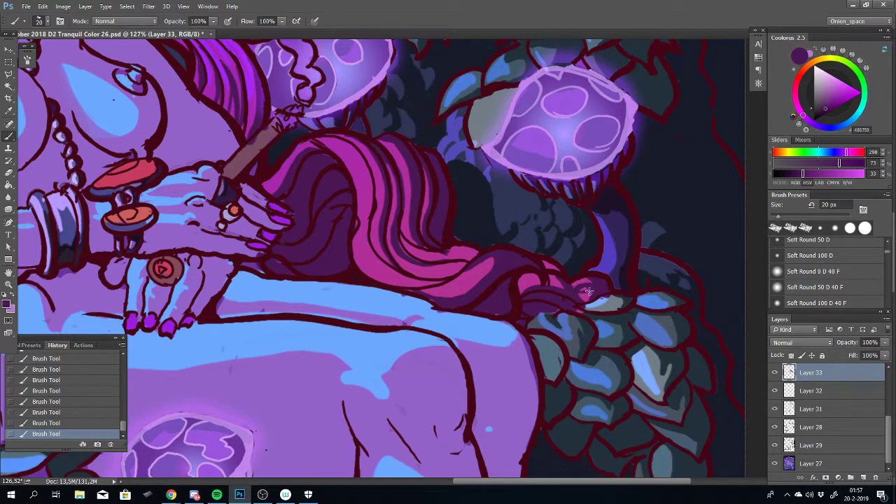
{"action": "key", "text": "ctrl+z"}
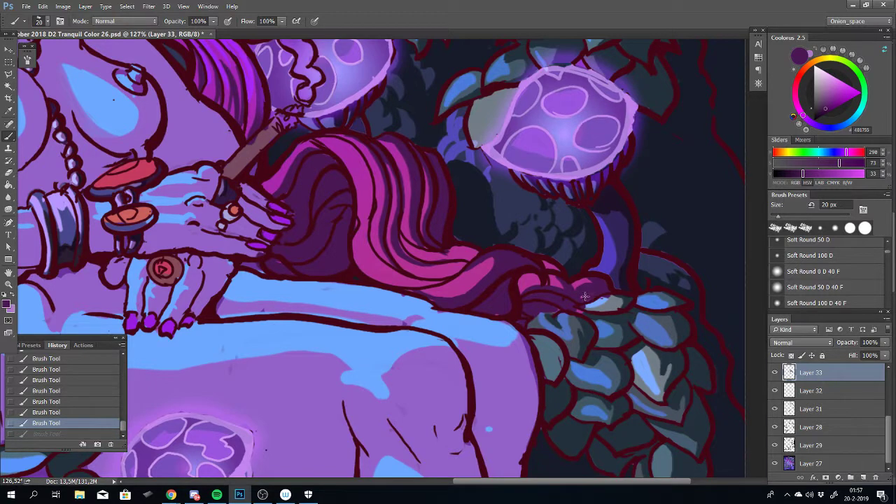
{"action": "left_click_drag", "start_coordinate": [590, 294], "coordinate": [600, 302]}
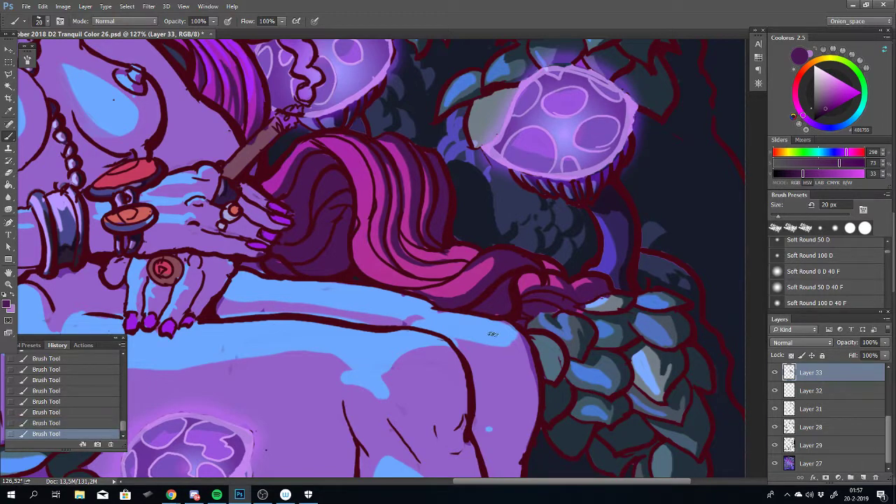
Paint a dark purple shadow along the outer edge of the purple hair lock falling behind the shoulder, undoing unsatisfactory strokes
{"action": "left_click_drag", "start_coordinate": [394, 263], "coordinate": [567, 274]}
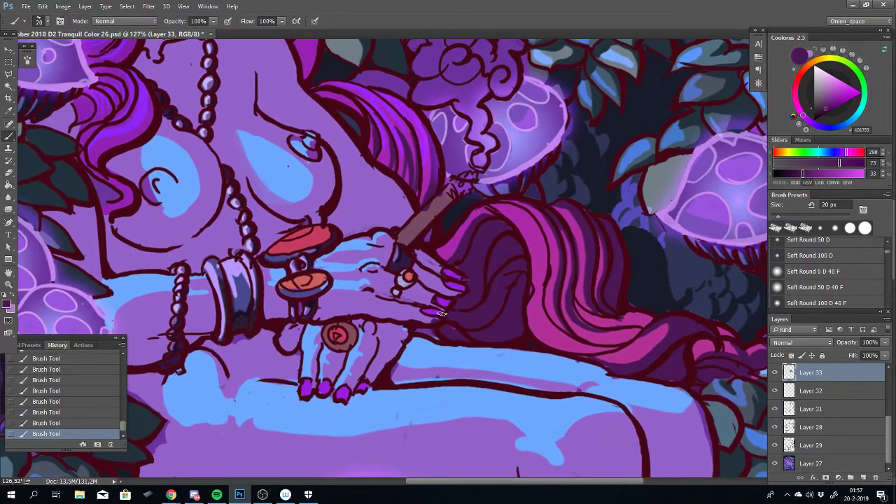
{"action": "scroll", "coordinate": [441, 314], "scroll_direction": "down", "scroll_amount": 5}
{"action": "scroll", "coordinate": [442, 238], "scroll_direction": "up", "scroll_amount": 4}
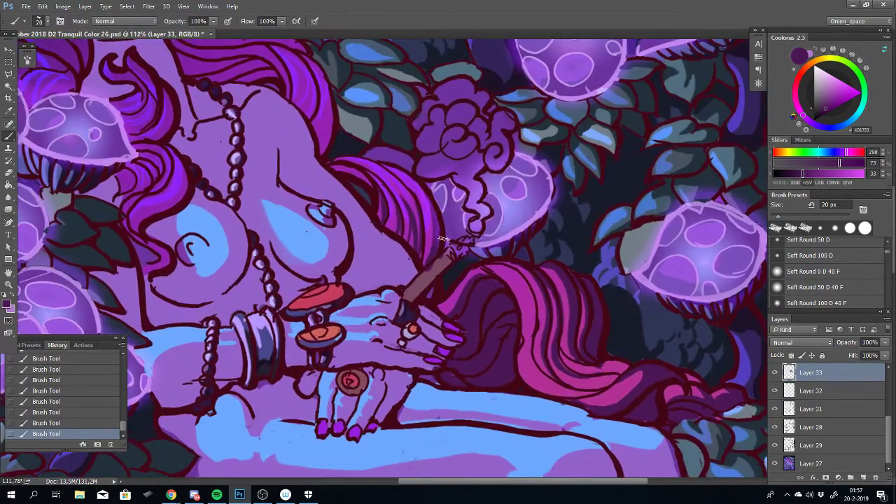
{"action": "left_click_drag", "start_coordinate": [387, 194], "coordinate": [513, 309]}
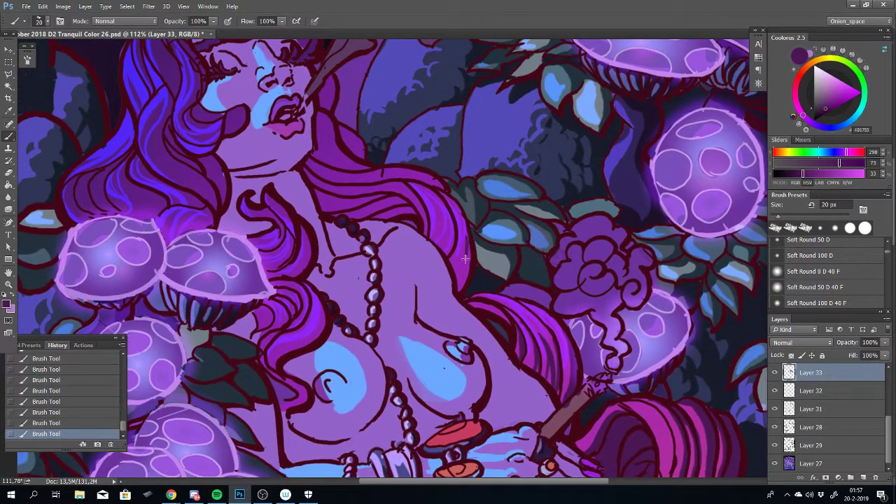
{"action": "key", "text": "ctrl+z"}
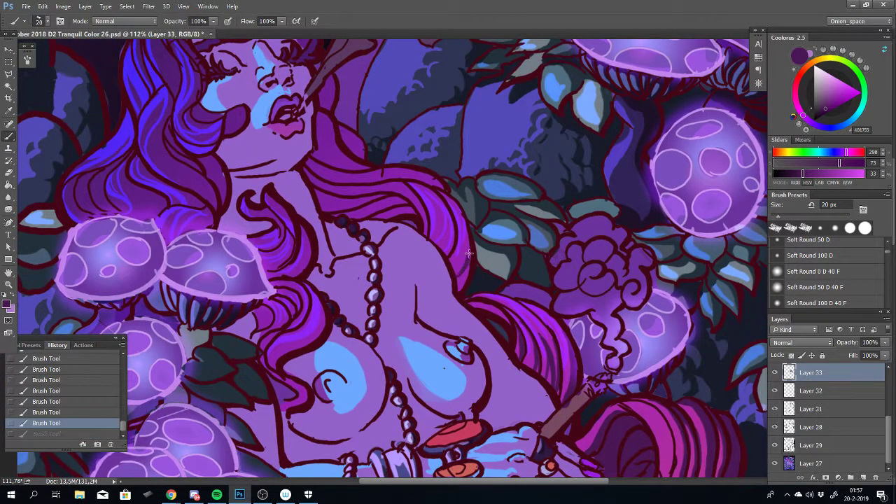
{"action": "key", "text": "ctrl+z"}
{"action": "key", "text": "ctrl+z"}
{"action": "mouse_move", "coordinate": [469, 246]}
{"action": "left_mouse_down"}
{"action": "mouse_move", "coordinate": [452, 280]}
{"action": "mouse_move", "coordinate": [460, 282]}
{"action": "left_mouse_up"}
{"action": "key", "text": "ctrl+z"}
{"action": "mouse_move", "coordinate": [466, 234]}
{"action": "left_mouse_down"}
{"action": "mouse_move", "coordinate": [462, 281]}
{"action": "mouse_move", "coordinate": [449, 290]}
{"action": "left_mouse_up"}
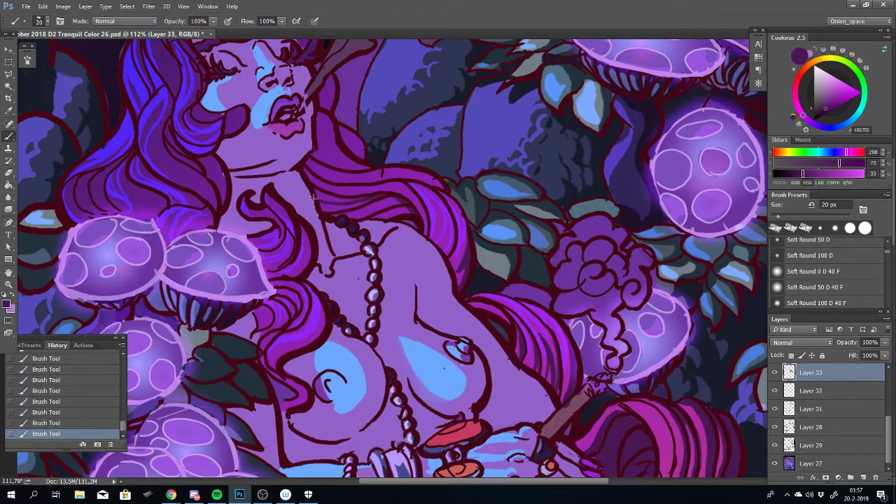
Shade the lower hair strands between the neck and shoulder in dark purple and increase the brush size to 35 px
{"action": "left_click_drag", "start_coordinate": [316, 202], "coordinate": [351, 204]}
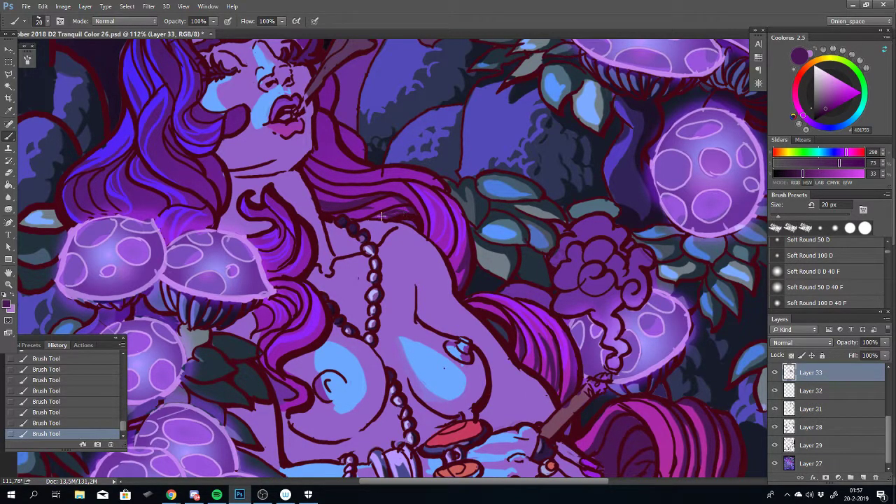
{"action": "key", "text": "bracketright"}
{"action": "key", "text": "bracketright"}
{"action": "key", "text": "bracketright"}
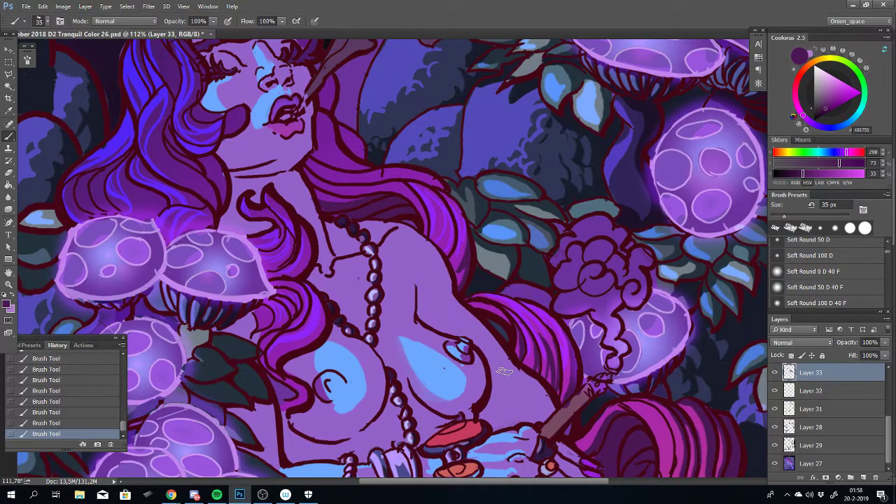
Add a dark purple shadow where the upper hair strand meets the leaves, comparing the artwork with and without the stroke
{"action": "left_click_drag", "start_coordinate": [378, 194], "coordinate": [403, 246]}
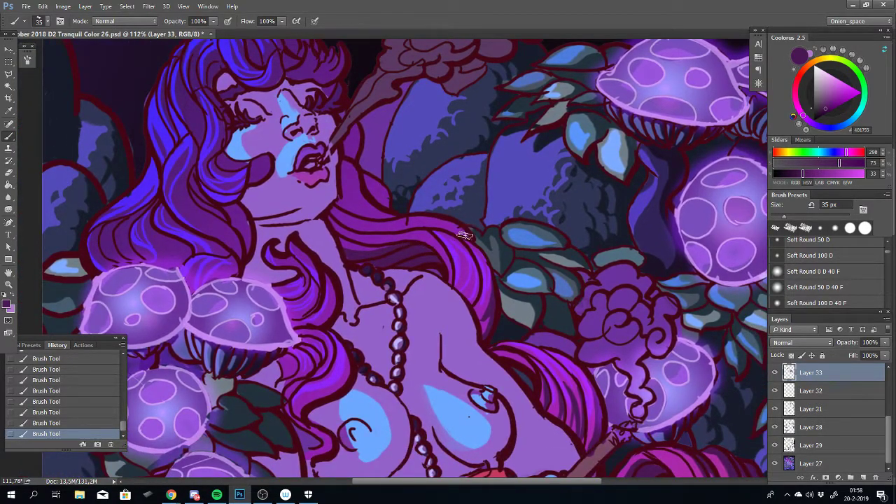
{"action": "key", "text": "ctrl+z"}
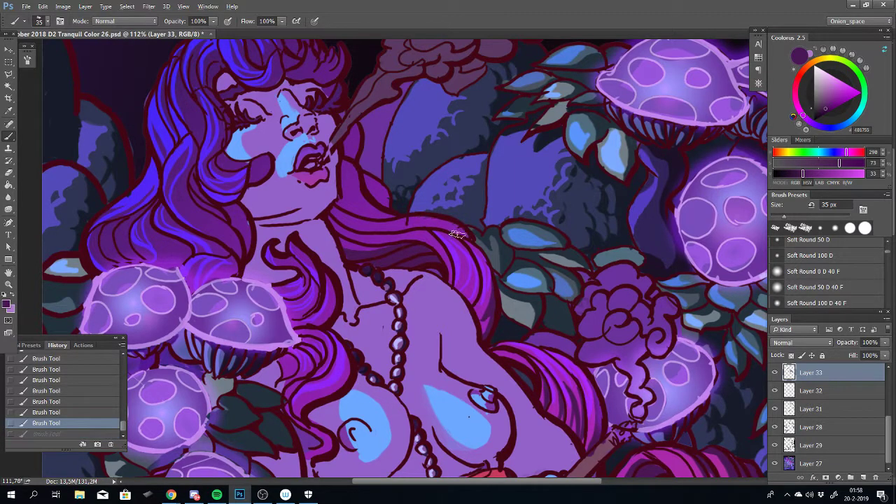
{"action": "key", "text": "ctrl+shift+z"}
{"action": "key", "text": "ctrl+z"}
{"action": "key", "text": "ctrl+shift+z"}
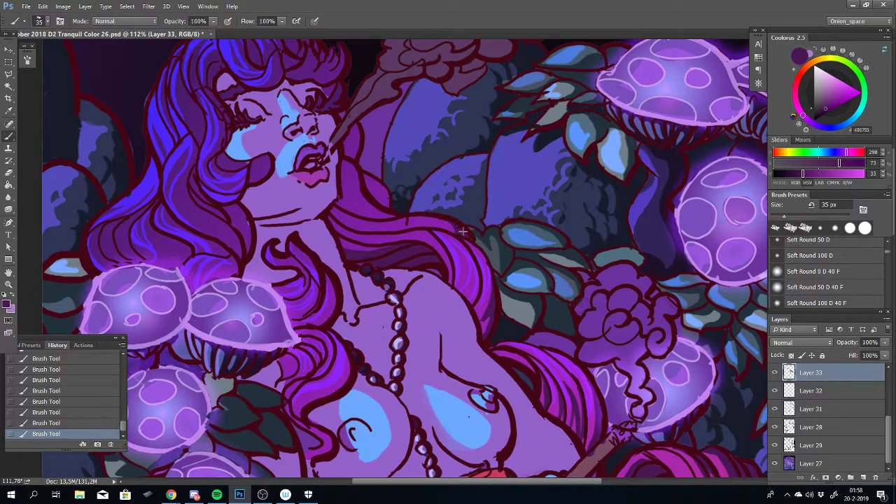
Undo the trial stroke and fill the hair lock behind the jaw and neck with dark purple shadow
{"action": "left_click", "coordinate": [380, 214]}
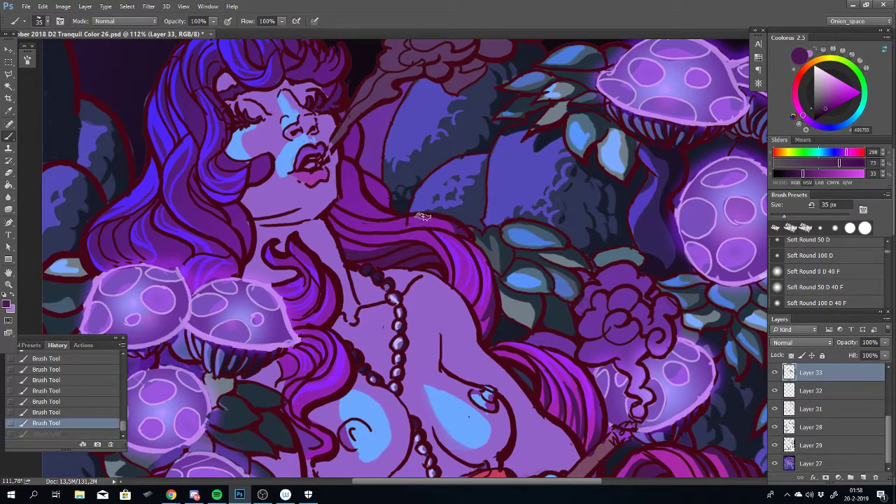
{"action": "left_click", "coordinate": [423, 213]}
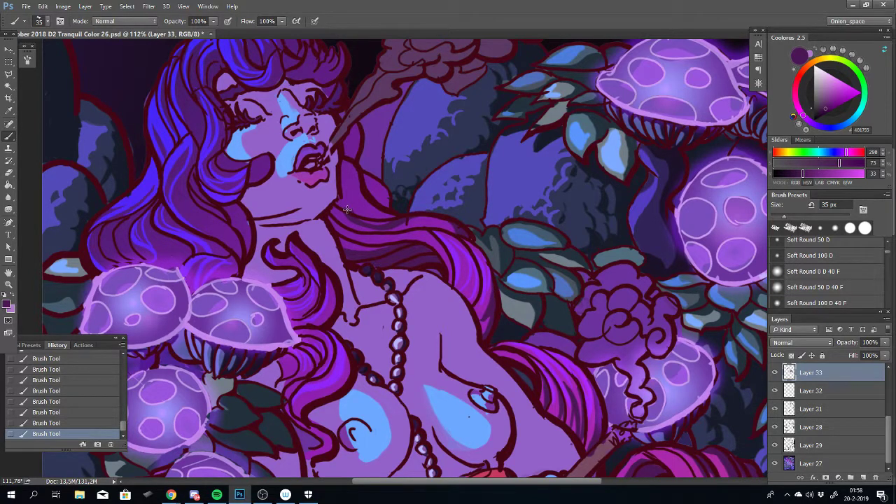
{"action": "key", "text": "ctrl+z"}
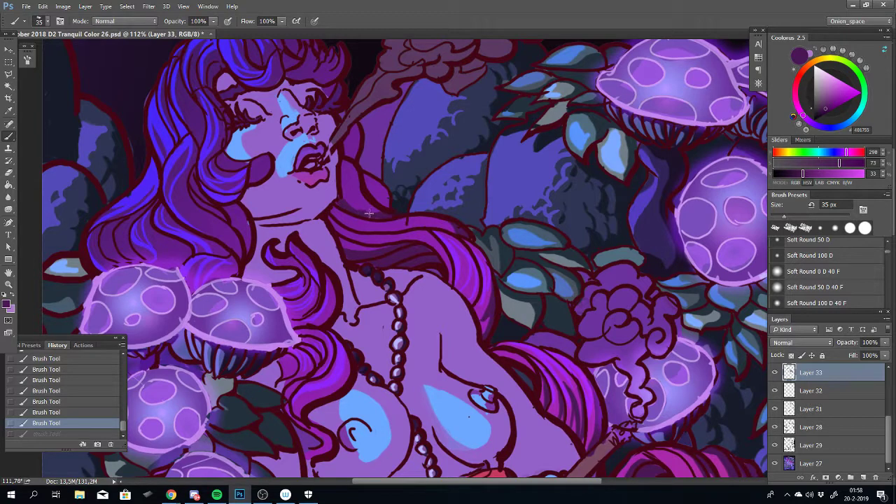
{"action": "mouse_move", "coordinate": [369, 213]}
{"action": "left_mouse_down"}
{"action": "mouse_move", "coordinate": [351, 175]}
{"action": "mouse_move", "coordinate": [351, 192]}
{"action": "mouse_move", "coordinate": [349, 182]}
{"action": "left_mouse_up"}
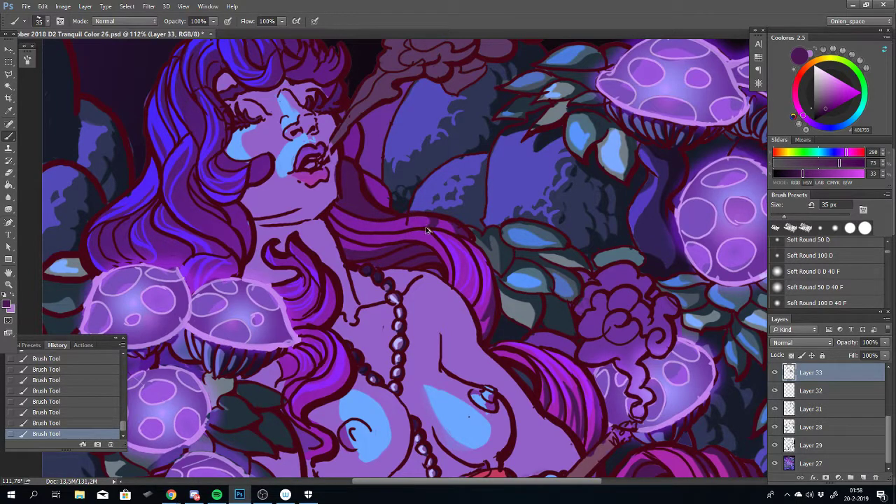
Retry the dark purple shadow along the top edge of the hair strand arching over the shoulder toward the leaves
{"action": "key", "text": "ctrl+z"}
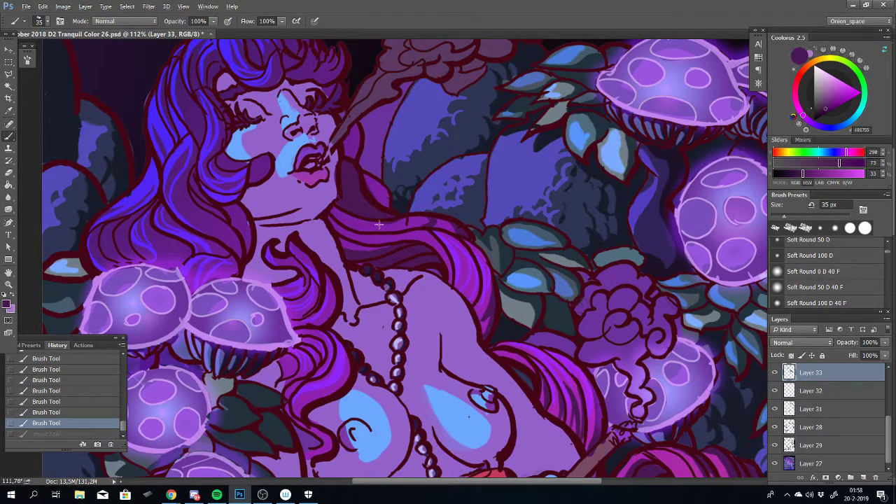
{"action": "left_click_drag", "start_coordinate": [378, 224], "coordinate": [356, 237]}
{"action": "key", "text": "ctrl+z"}
{"action": "left_click_drag", "start_coordinate": [421, 215], "coordinate": [450, 226]}
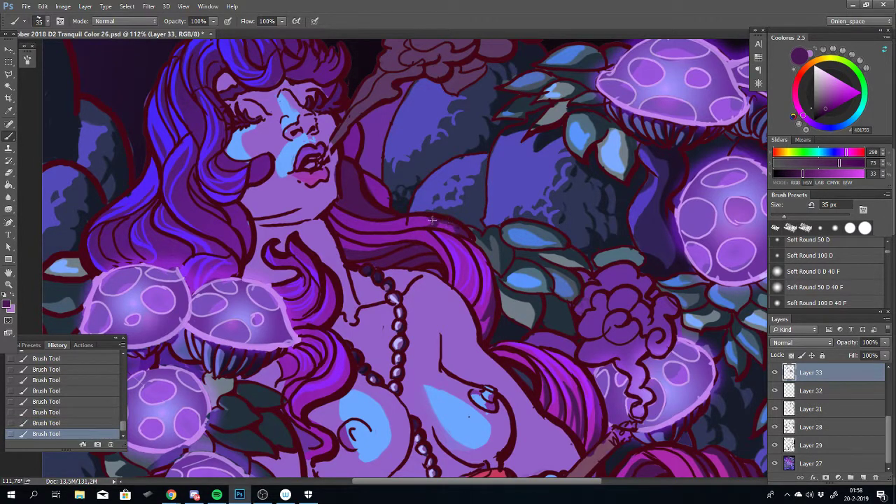
{"action": "key", "text": "ctrl+z"}
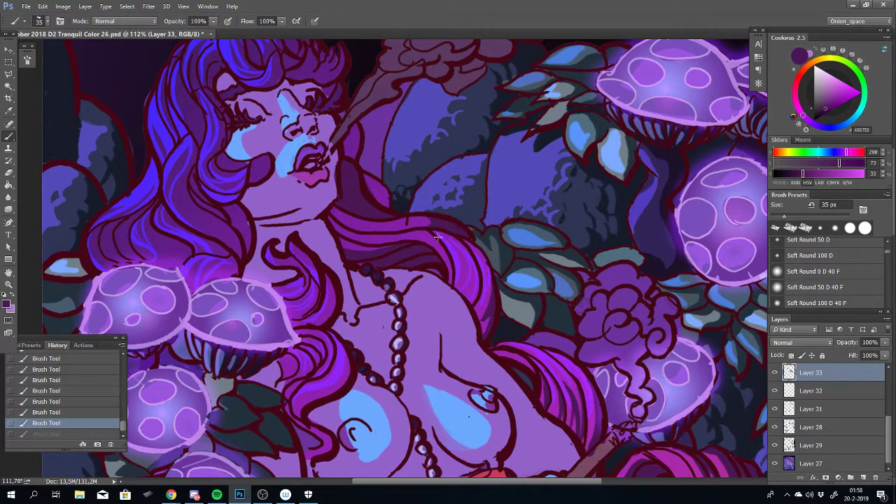
{"action": "key", "text": "ctrl+shift+z"}
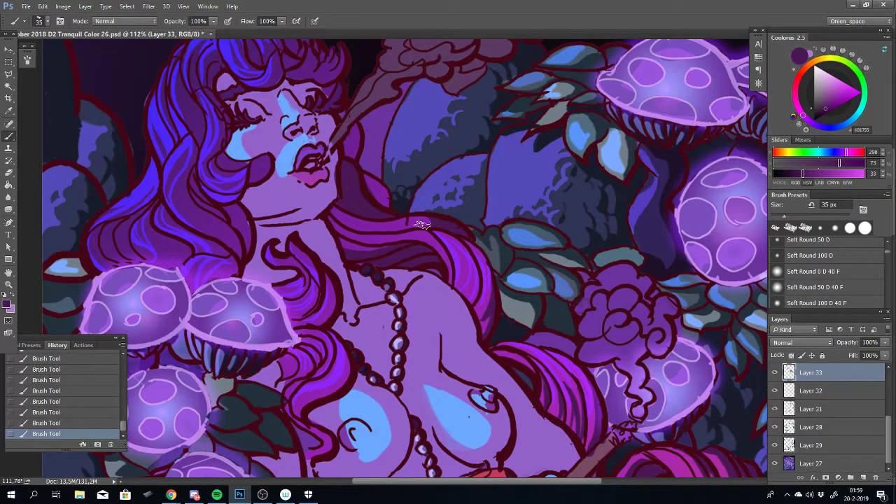
Undo the last strokes and extend the dark purple shadow along the upper shoulder strand back toward the neck
{"action": "key", "text": "ctrl+z"}
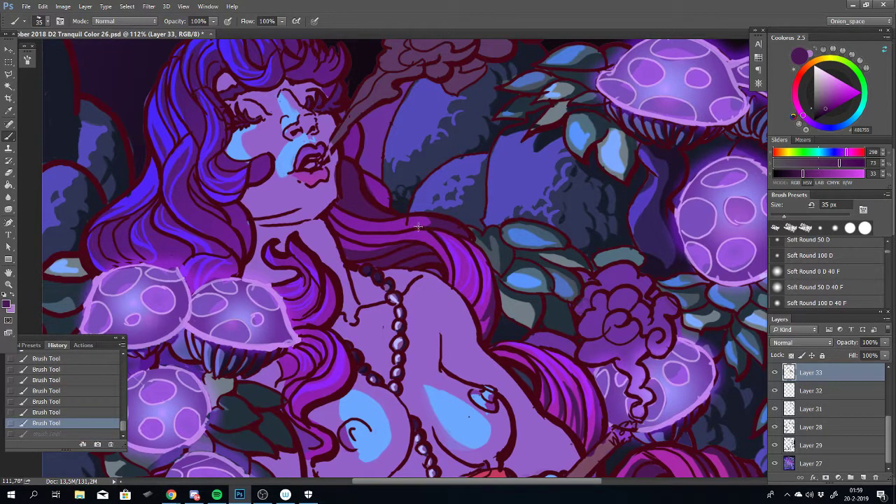
{"action": "key", "text": "ctrl+z"}
{"action": "key", "text": "ctrl+z"}
{"action": "key", "text": "ctrl+z"}
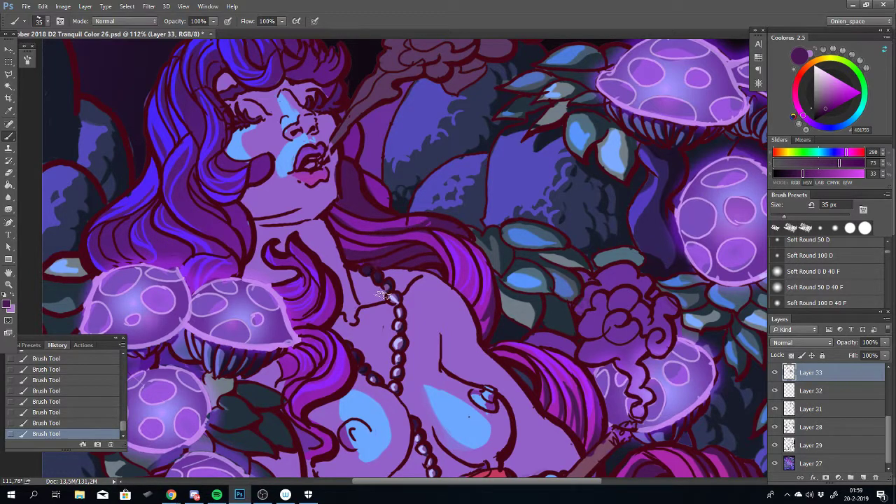
{"action": "key", "text": "ctrl+z"}
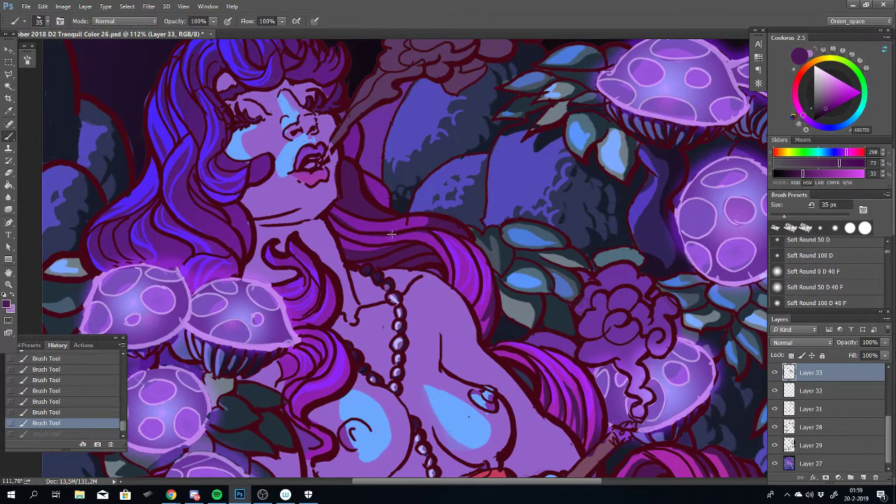
{"action": "key", "text": "ctrl+z"}
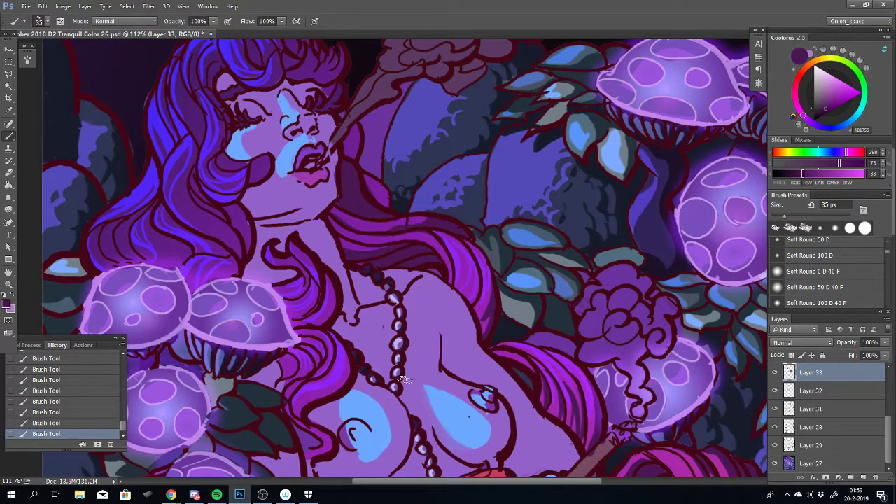
Undo the trial strokes and repaint the shadow on the neck end of the upper shoulder strand in dark purple
{"action": "key", "text": "ctrl+z"}
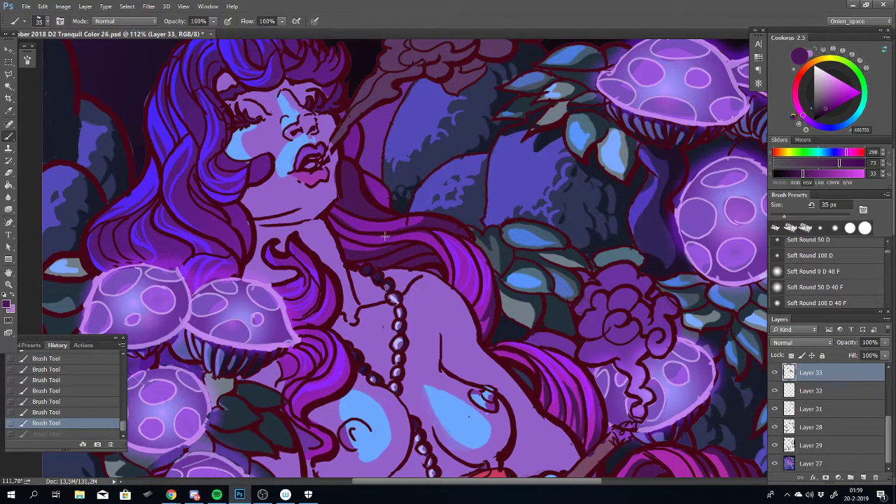
{"action": "key", "text": "ctrl+z"}
{"action": "key", "text": "ctrl+z"}
{"action": "key", "text": "ctrl+z"}
{"action": "key", "text": "ctrl+z"}
{"action": "key", "text": "ctrl+z"}
{"action": "key", "text": "ctrl+z"}
{"action": "key", "text": "ctrl+z"}
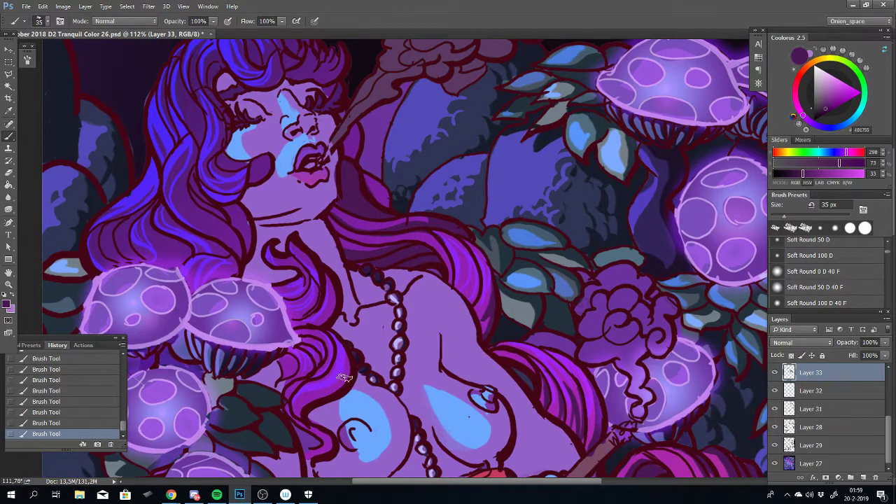
Switch to Spotify, queue "Down Side Of Me" by CHVRCHES from the Electric playlist and skip to it
{"action": "left_click", "coordinate": [217, 495]}
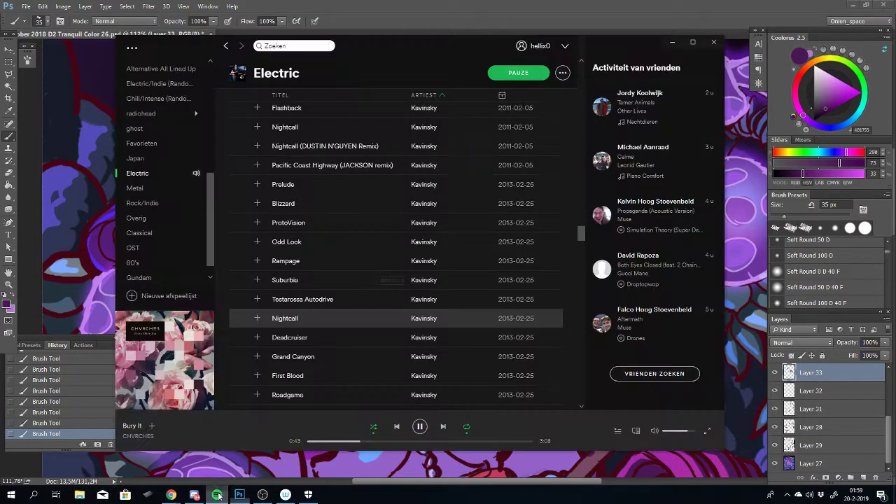
{"action": "scroll", "coordinate": [303, 261], "scroll_direction": "down", "scroll_amount": 15}
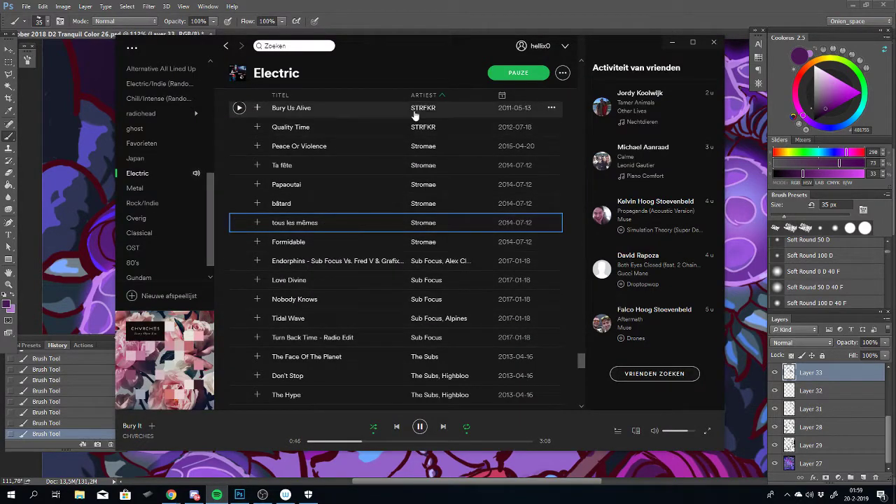
{"action": "left_click", "coordinate": [157, 382]}
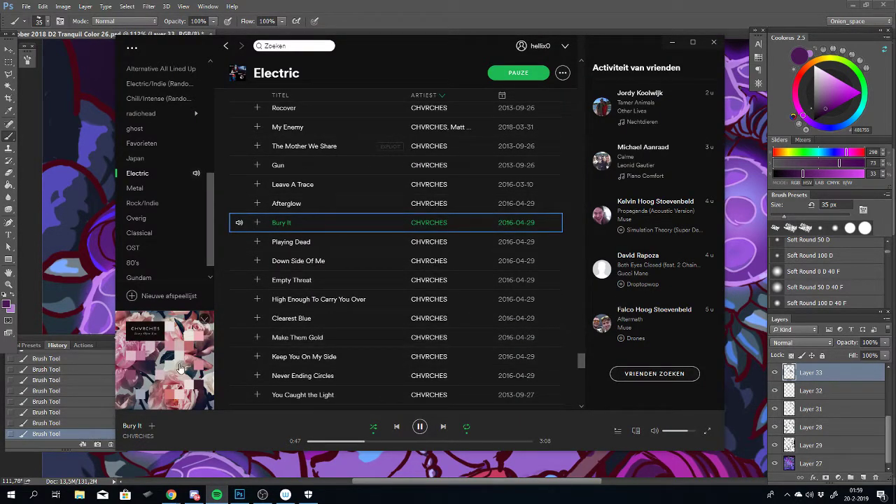
{"action": "right_click", "coordinate": [301, 260]}
{"action": "left_click", "coordinate": [357, 297]}
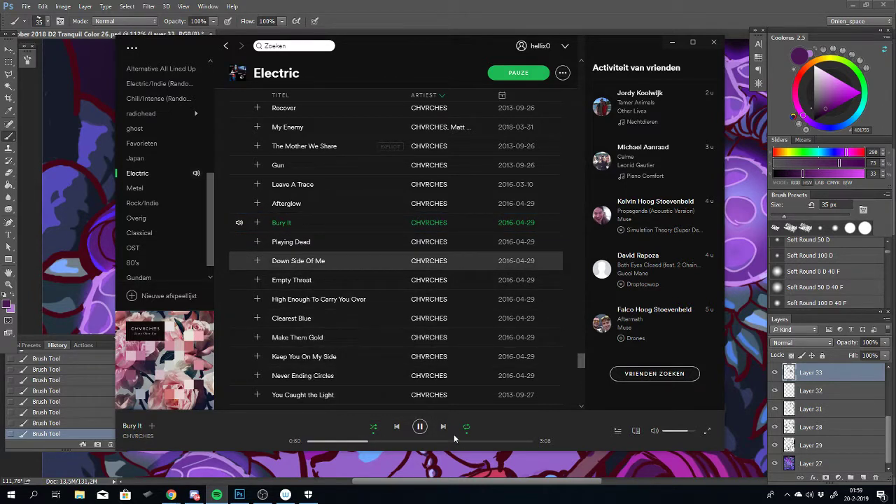
{"action": "left_click", "coordinate": [443, 427]}
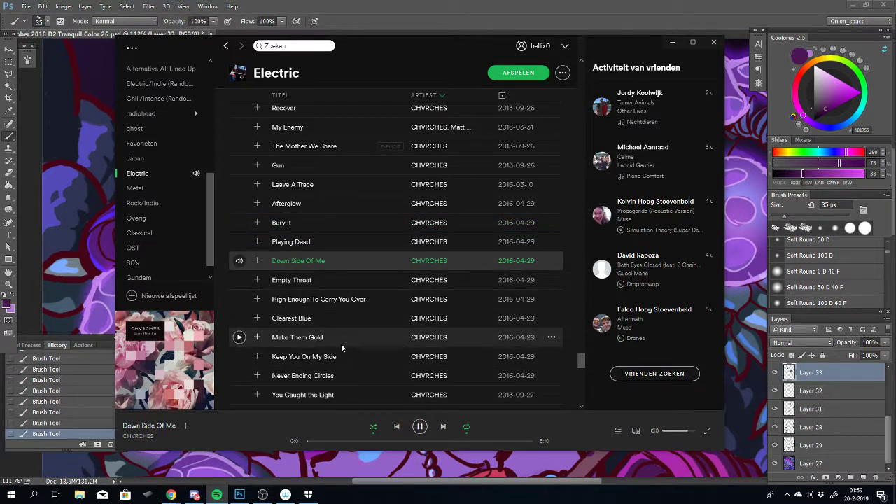
Add "You Caught the Light" by CHVRCHES to the play queue and browse the earlier songs in the playlist
{"action": "right_click", "coordinate": [312, 394]}
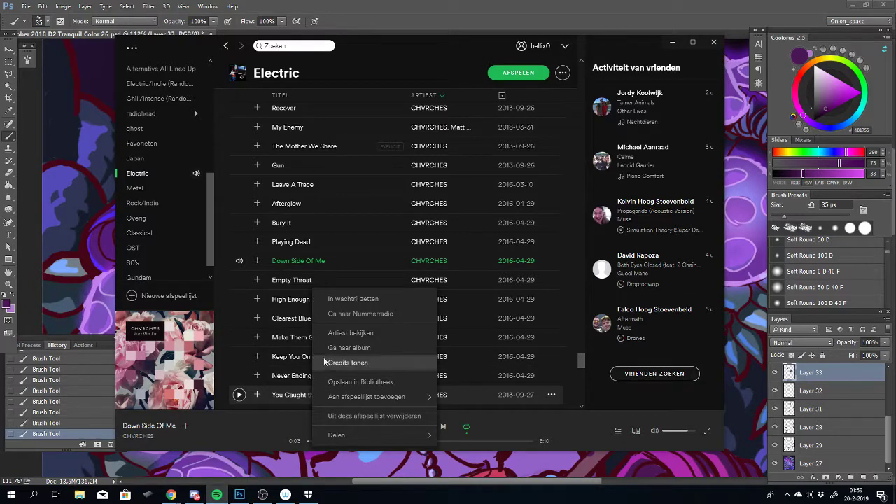
{"action": "left_click", "coordinate": [342, 301]}
{"action": "scroll", "coordinate": [303, 201], "scroll_direction": "up", "scroll_amount": 2}
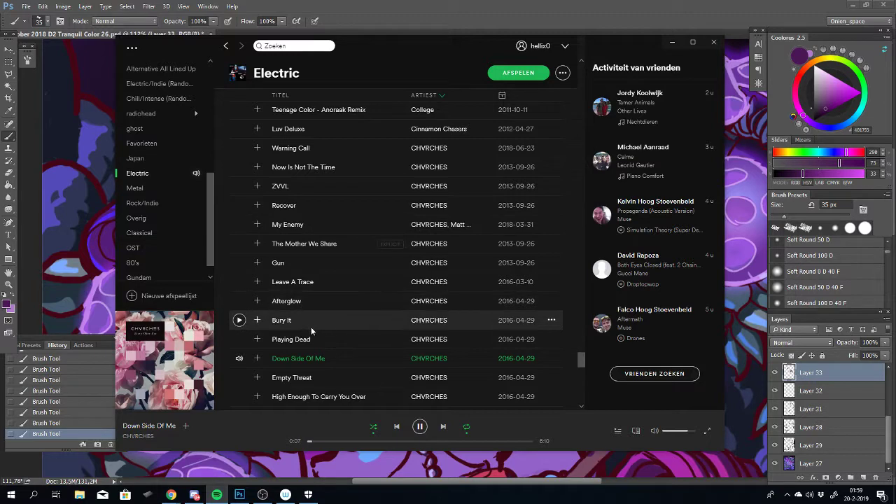
Add the 2016 entry of "Tether" by CHVRCHES from the Electric playlist to the play queue and switch back to Photoshop
{"action": "scroll", "coordinate": [311, 327], "scroll_direction": "down", "scroll_amount": 7}
{"action": "scroll", "coordinate": [311, 327], "scroll_direction": "up", "scroll_amount": 1}
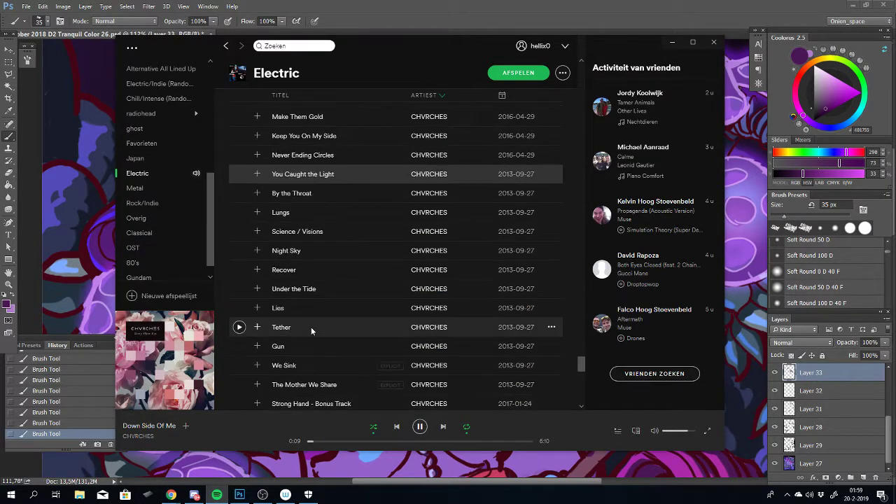
{"action": "scroll", "coordinate": [310, 327], "scroll_direction": "down", "scroll_amount": 2}
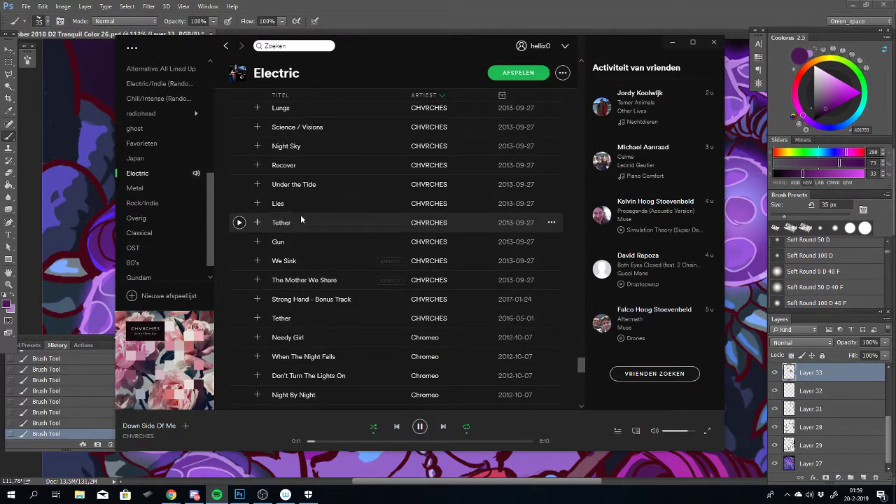
{"action": "right_click", "coordinate": [293, 316]}
{"action": "left_click", "coordinate": [320, 300]}
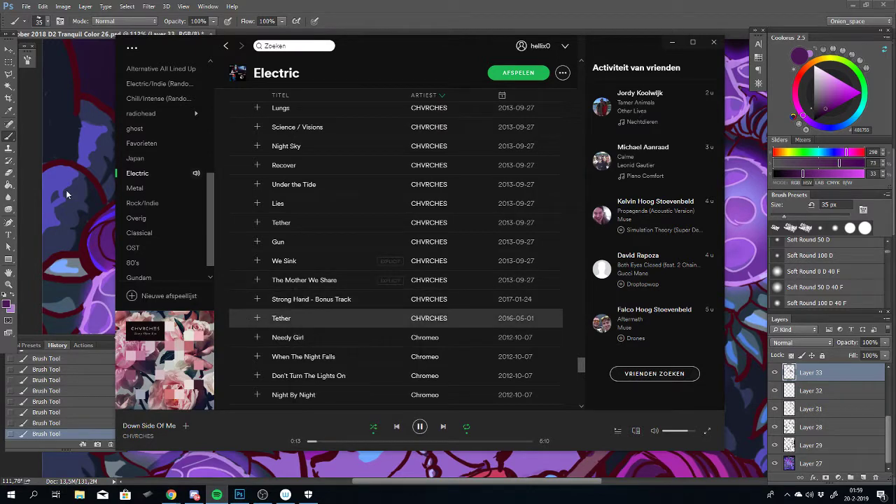
{"action": "left_click", "coordinate": [89, 180]}
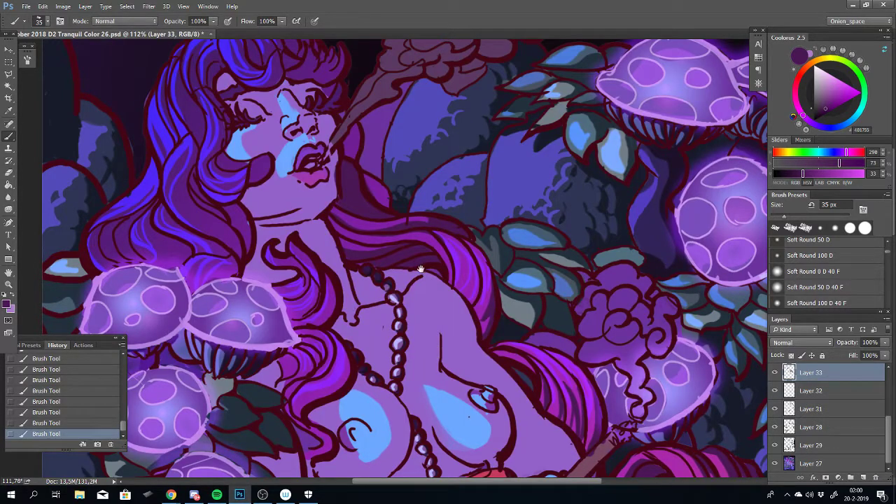
Undo the trial strokes and paint dark purple shadow into the fringe above the woman's far eye on Layer 33
{"action": "left_click_drag", "start_coordinate": [420, 269], "coordinate": [500, 378]}
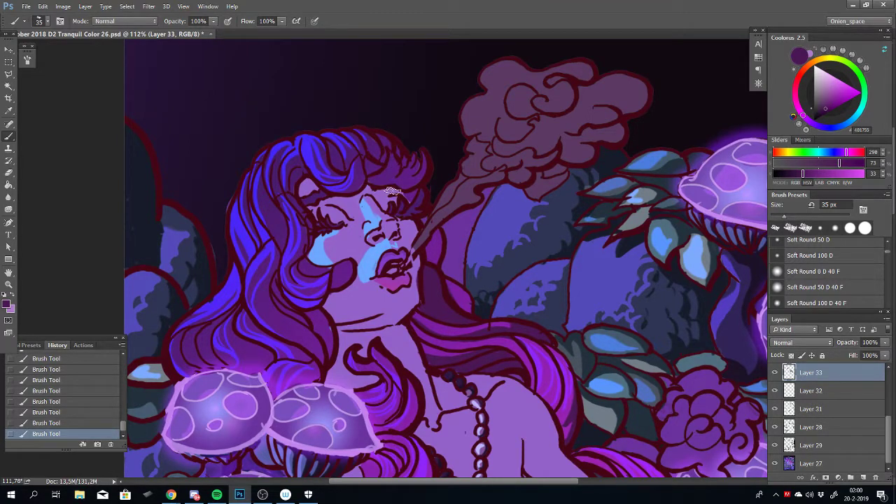
{"action": "key", "text": "ctrl+z"}
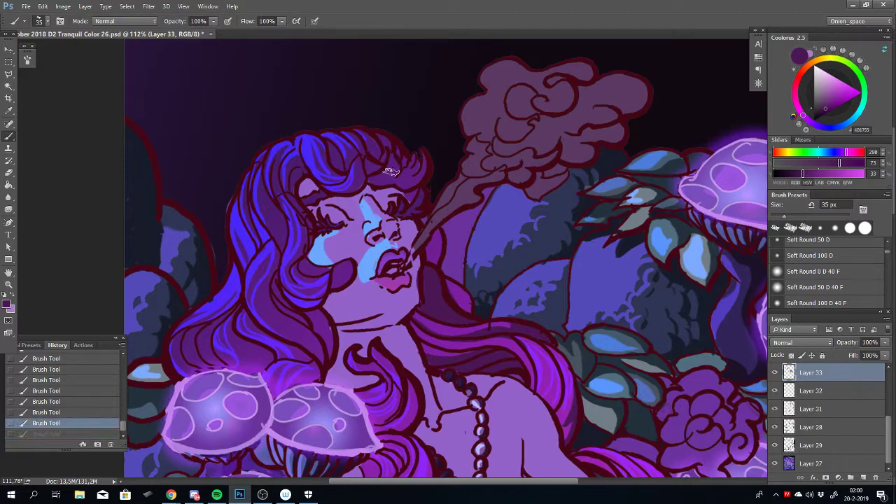
{"action": "left_click_drag", "start_coordinate": [384, 169], "coordinate": [392, 166]}
{"action": "key", "text": "ctrl+z"}
{"action": "left_click", "coordinate": [217, 494]}
{"action": "left_click", "coordinate": [240, 495]}
{"action": "left_click_drag", "start_coordinate": [390, 158], "coordinate": [380, 180]}
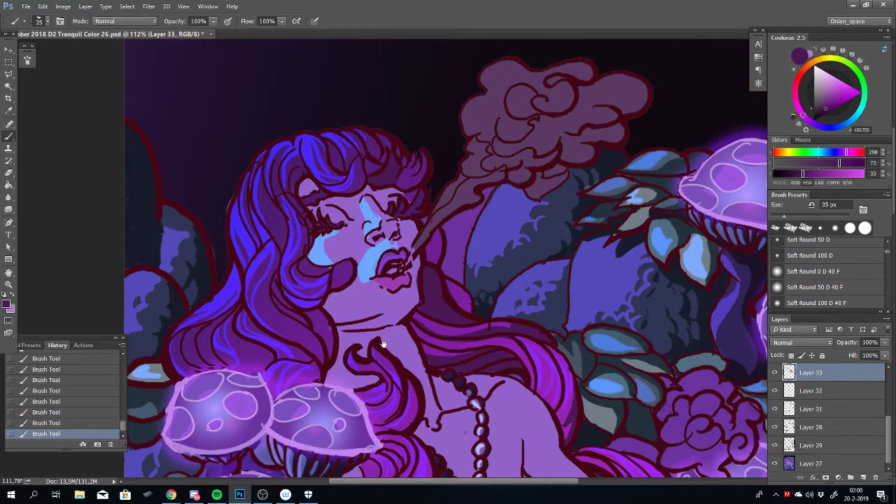
Undo the last fringe stroke and repaint the dark purple shadow at the upswept tips of the fringe
{"action": "left_click_drag", "start_coordinate": [382, 346], "coordinate": [416, 276]}
{"action": "scroll", "coordinate": [367, 262], "scroll_direction": "down", "scroll_amount": 5}
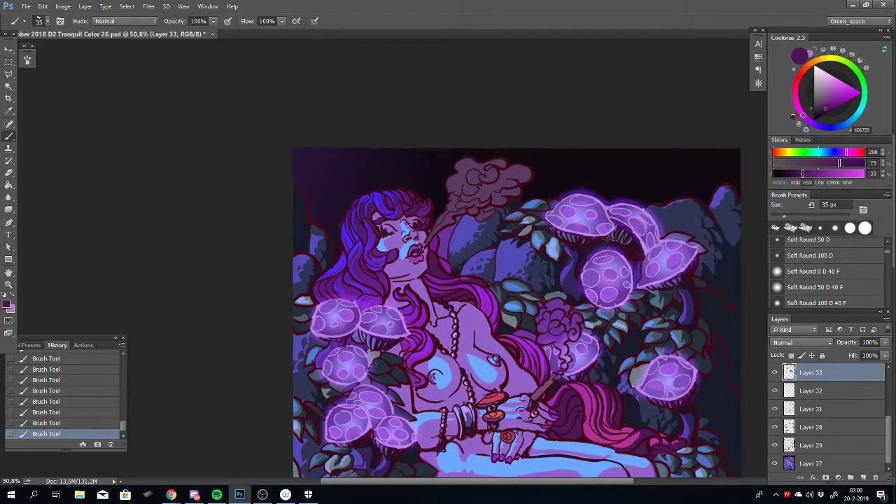
{"action": "scroll", "coordinate": [420, 301], "scroll_direction": "up", "scroll_amount": 4}
{"action": "scroll", "coordinate": [421, 300], "scroll_direction": "up", "scroll_amount": 1}
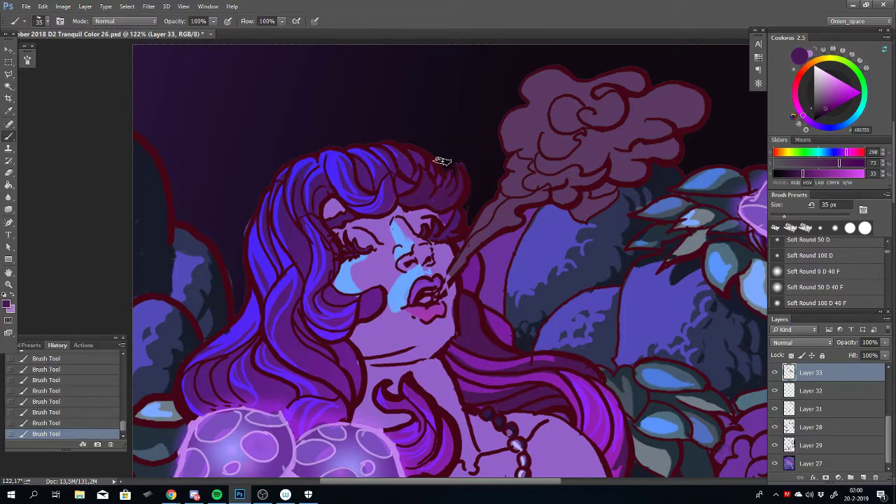
{"action": "key", "text": "ctrl+z"}
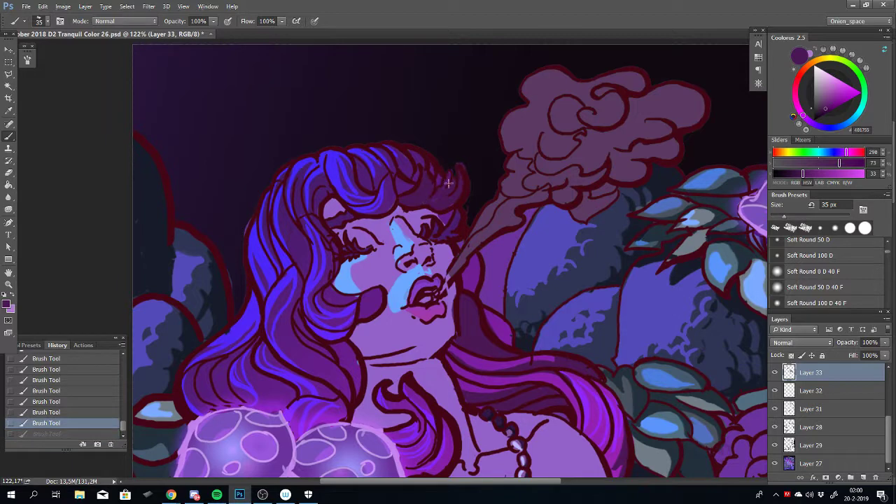
{"action": "left_click_drag", "start_coordinate": [440, 191], "coordinate": [446, 180]}
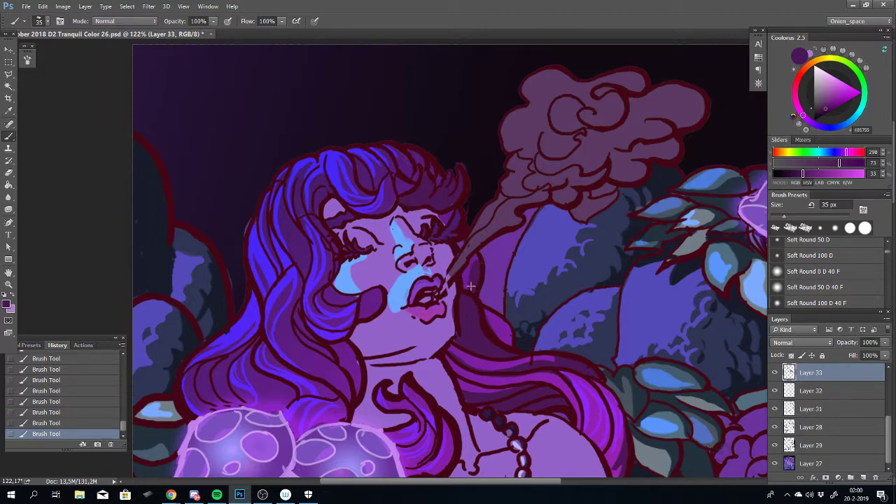
Darken the hair strand behind the far cheek, then paint dark purple shadow from the temple strands down to the cheek curl
{"action": "key", "text": "ctrl+z"}
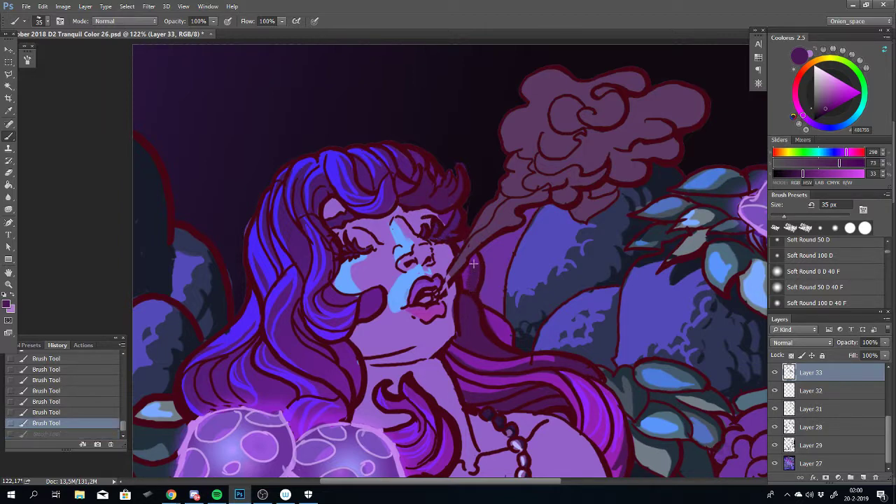
{"action": "key", "text": "ctrl+shift+z"}
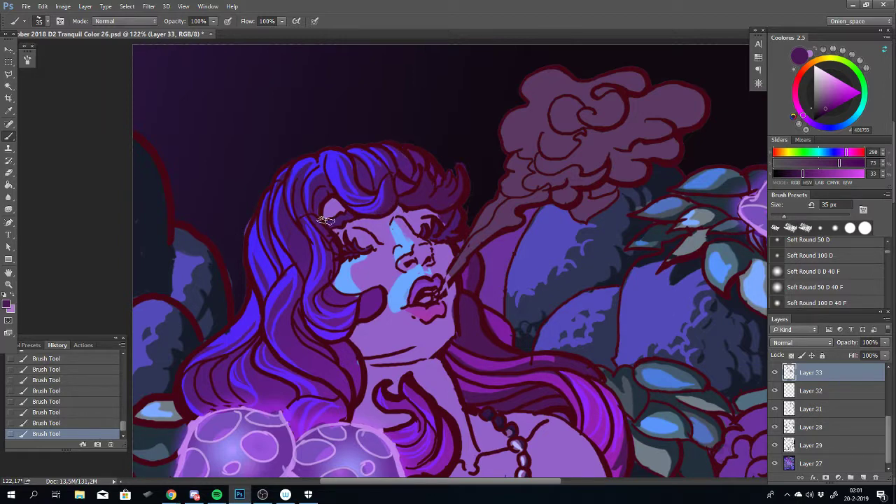
{"action": "key", "text": "ctrl+z"}
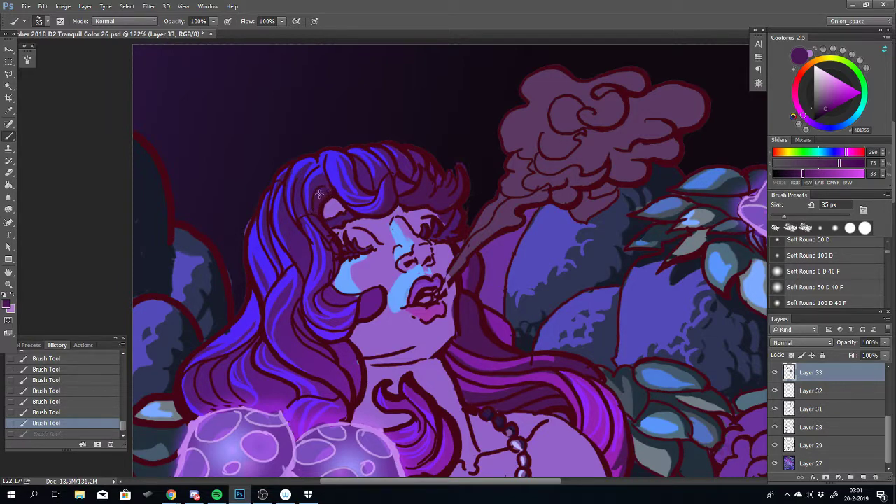
{"action": "mouse_move", "coordinate": [317, 214]}
{"action": "left_mouse_down"}
{"action": "mouse_move", "coordinate": [345, 266]}
{"action": "mouse_move", "coordinate": [333, 261]}
{"action": "mouse_move", "coordinate": [337, 303]}
{"action": "mouse_move", "coordinate": [380, 293]}
{"action": "mouse_move", "coordinate": [363, 314]}
{"action": "left_mouse_up"}
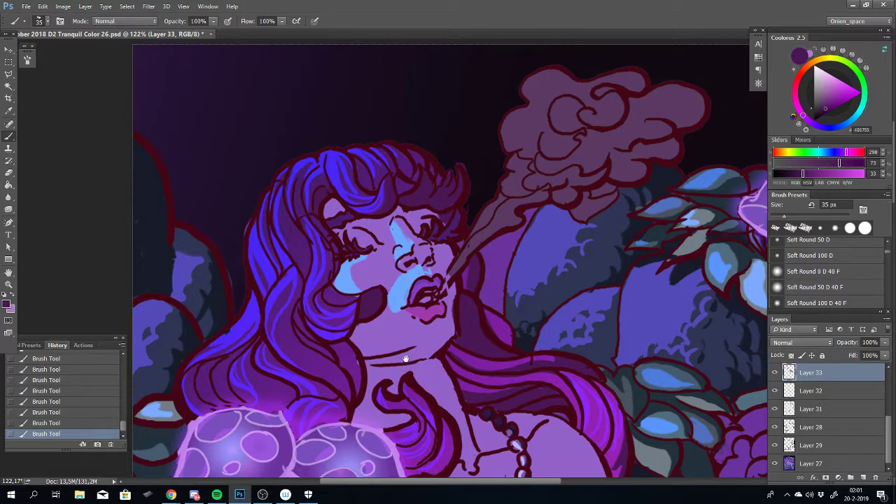
Undo the trial strokes and paint a dark purple shadow along the hair strand beside the neck, below the cheek curl
{"action": "left_click_drag", "start_coordinate": [406, 358], "coordinate": [440, 231]}
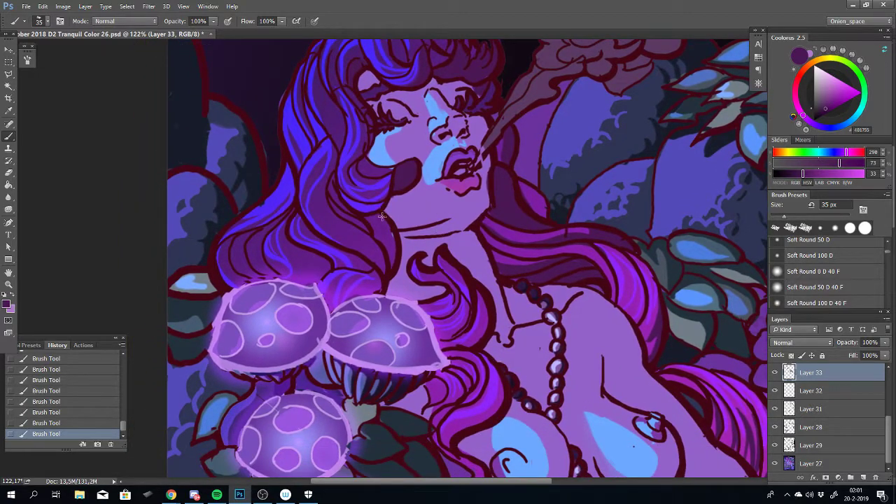
{"action": "key", "text": "ctrl+z"}
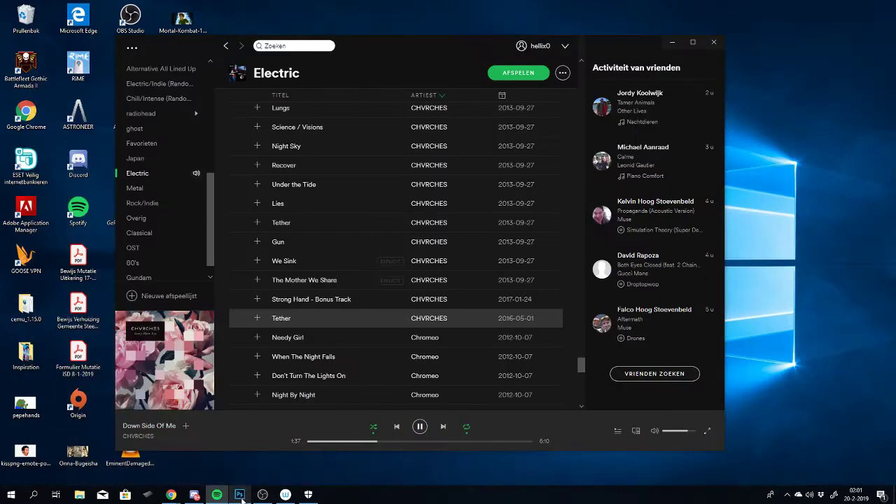
{"action": "left_click", "coordinate": [239, 494]}
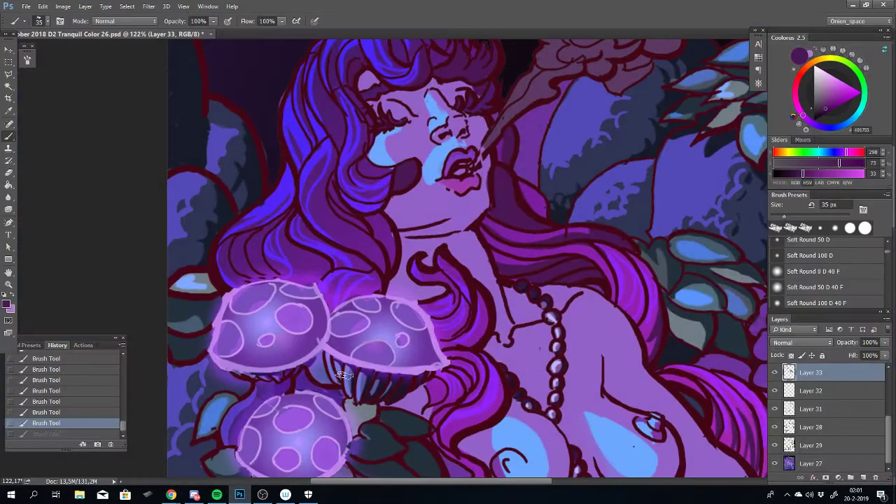
{"action": "left_click", "coordinate": [239, 495]}
{"action": "key", "text": "ctrl+z"}
{"action": "key", "text": "ctrl+z"}
{"action": "left_click_drag", "start_coordinate": [390, 264], "coordinate": [377, 218]}
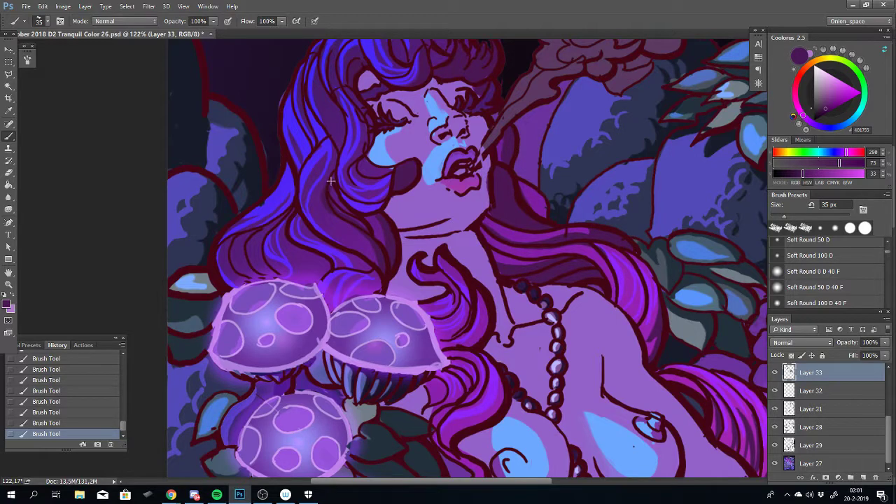
Rework the dark purple shadow in the long wavy strand falling from beside the cheek curl toward the mushroom caps
{"action": "key", "text": "ctrl+z"}
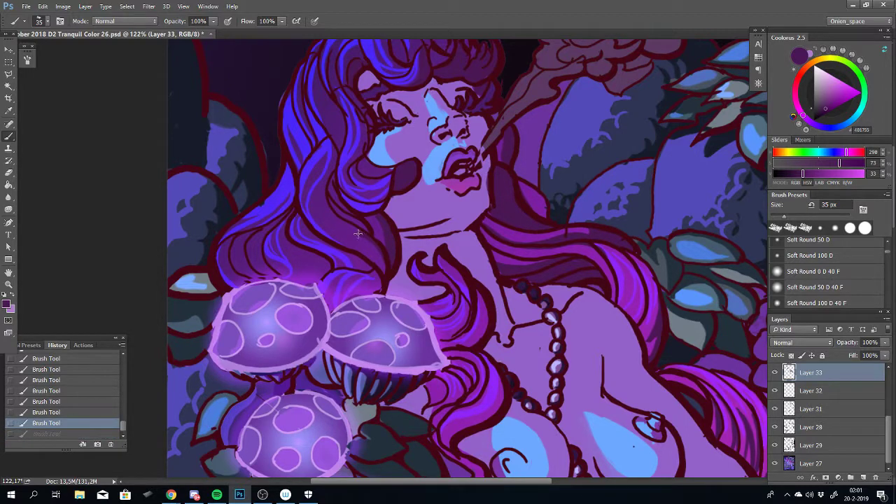
{"action": "left_click_drag", "start_coordinate": [328, 176], "coordinate": [326, 193]}
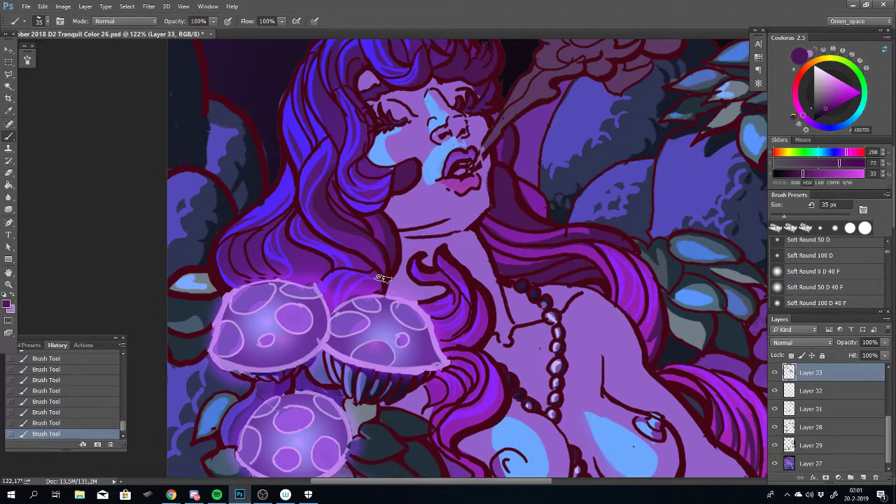
{"action": "key", "text": "ctrl+z"}
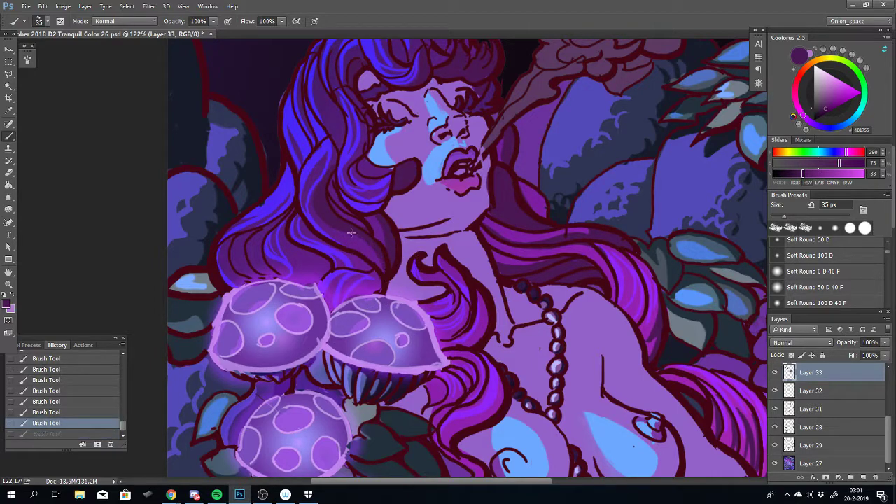
{"action": "key", "text": "ctrl+z"}
{"action": "key", "text": "ctrl+z"}
{"action": "key", "text": "ctrl+z"}
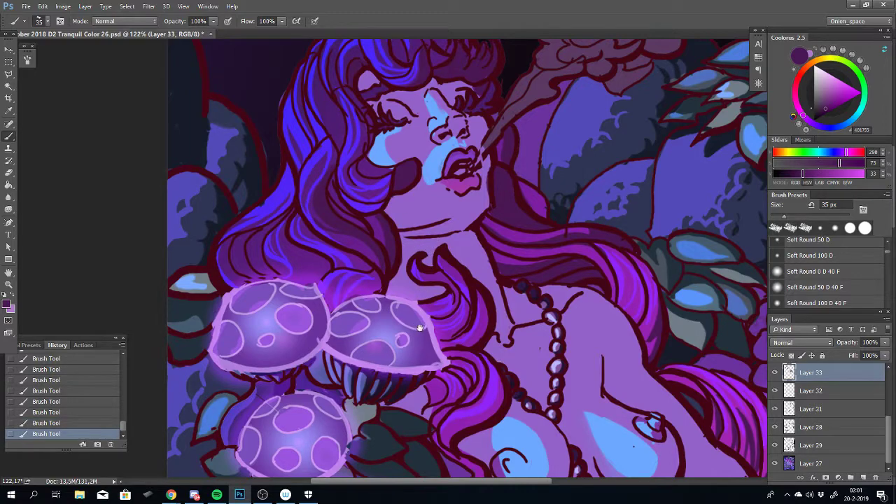
Paint dark purple shadows into the hair strands directly above the gap between the two upper mushroom caps, undoing trial strokes
{"action": "scroll", "coordinate": [441, 348], "scroll_direction": "down", "scroll_amount": 5}
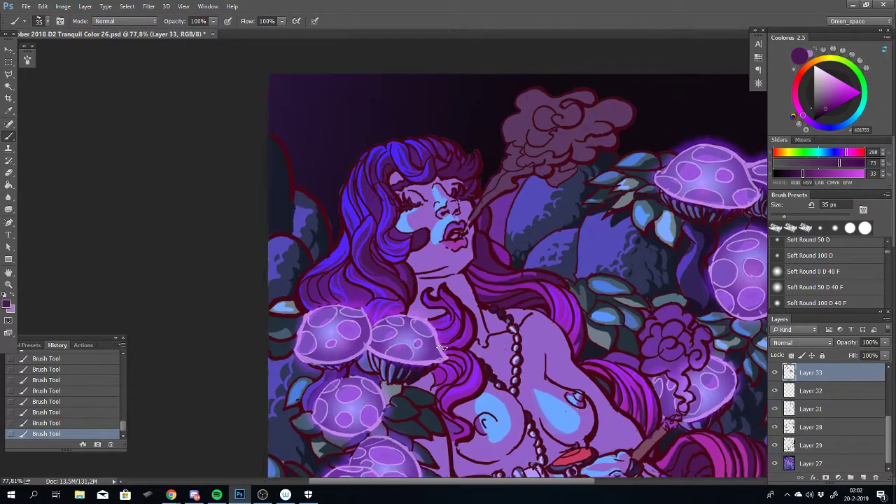
{"action": "scroll", "coordinate": [329, 208], "scroll_direction": "up", "scroll_amount": 5}
{"action": "left_click_drag", "start_coordinate": [329, 208], "coordinate": [421, 197]}
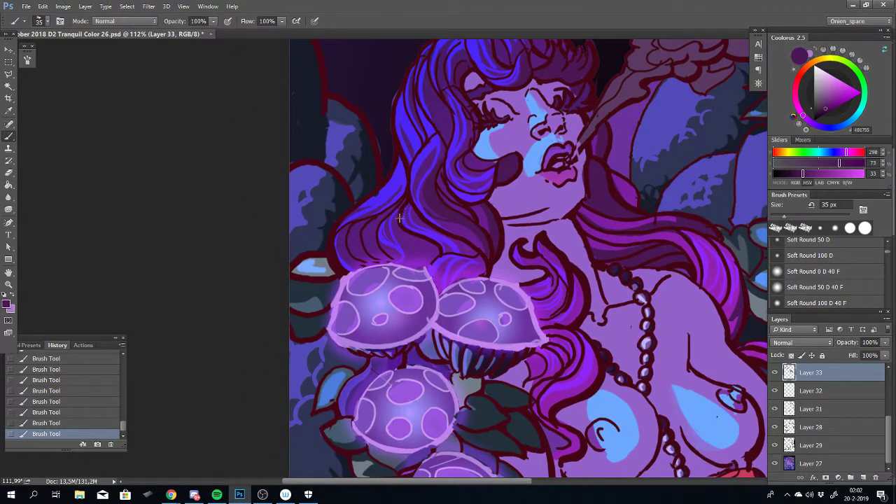
{"action": "key", "text": "ctrl+z"}
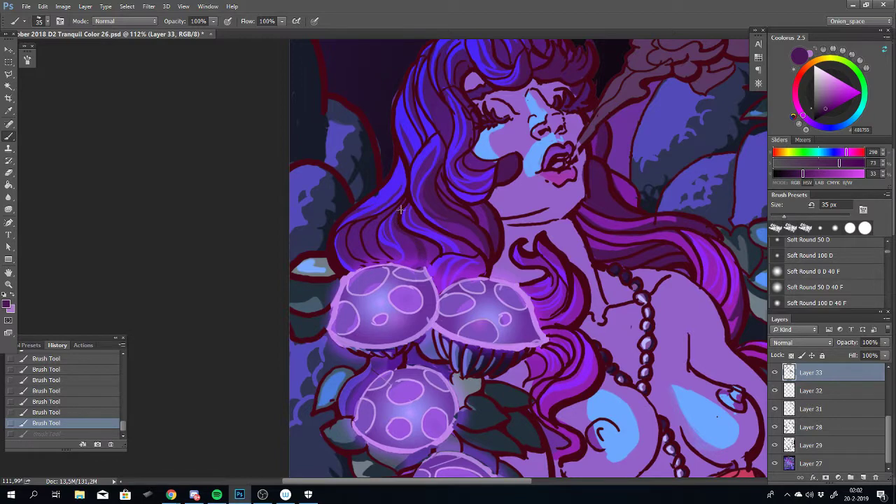
{"action": "left_click_drag", "start_coordinate": [402, 209], "coordinate": [410, 219]}
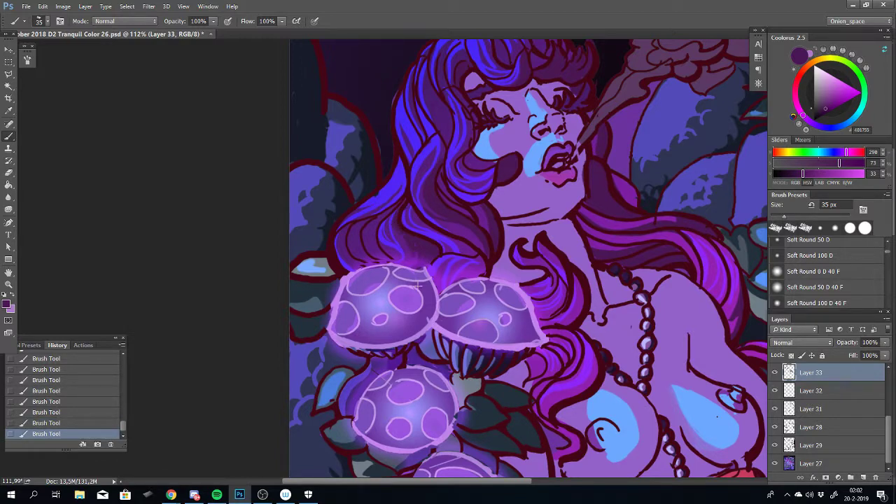
{"action": "key", "text": "ctrl+z"}
{"action": "key", "text": "ctrl+shift+z"}
{"action": "left_click_drag", "start_coordinate": [388, 272], "coordinate": [410, 235]}
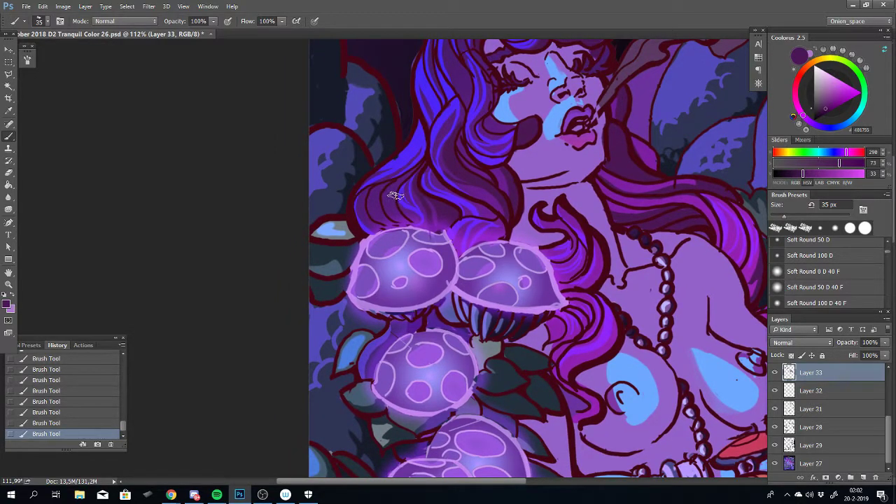
Undo the trial strokes and repaint dark purple shadows in the outer hair ends just above the upper left mushroom cap
{"action": "key", "text": "ctrl+z"}
{"action": "key", "text": "ctrl+z"}
{"action": "key", "text": "ctrl+z"}
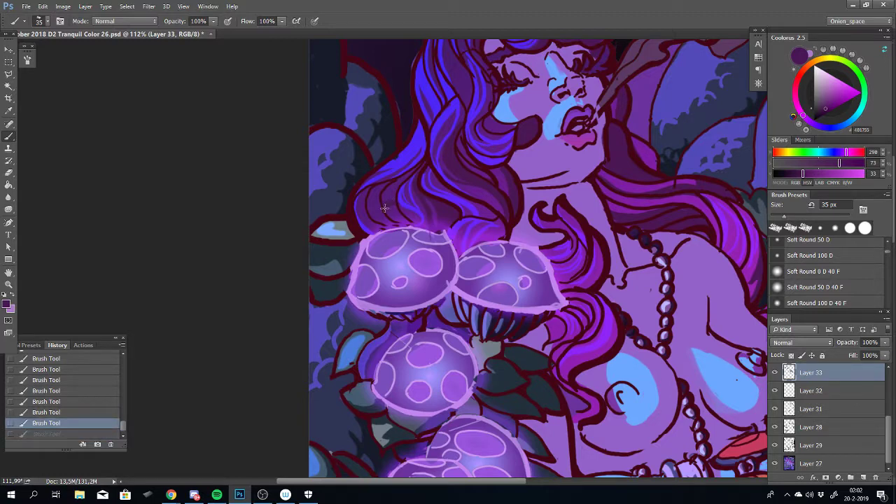
{"action": "left_click_drag", "start_coordinate": [384, 208], "coordinate": [381, 208]}
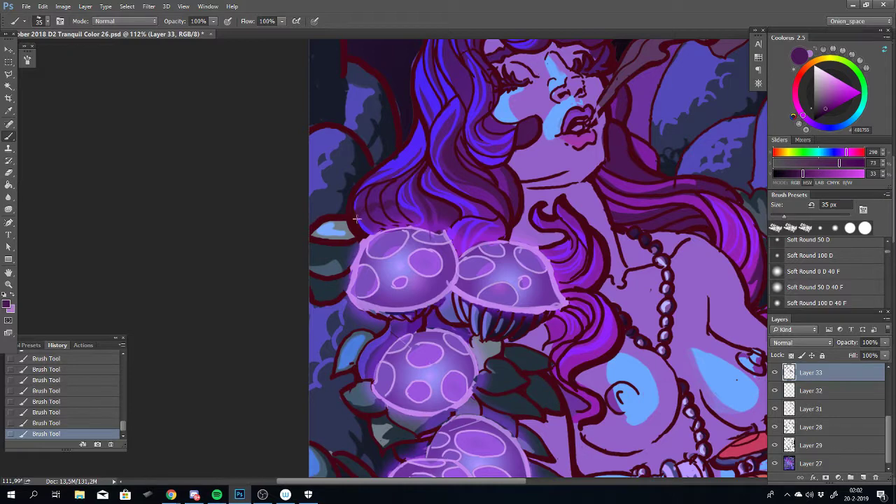
{"action": "key", "text": "ctrl+z"}
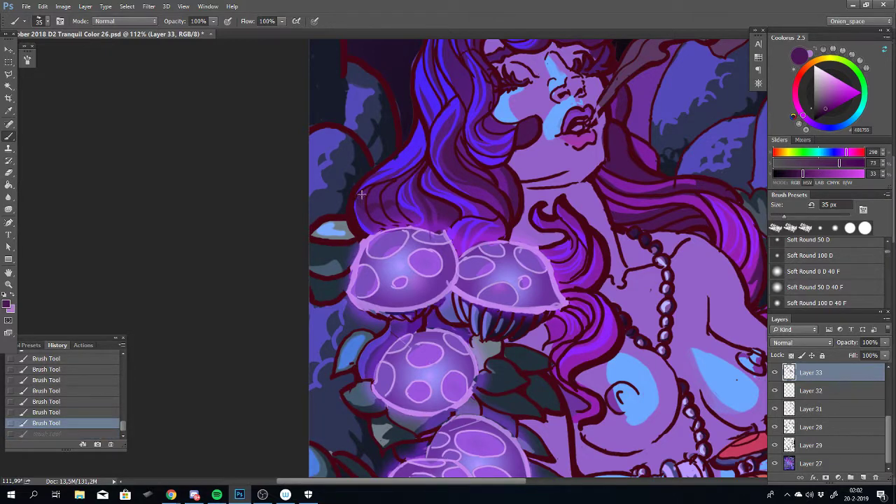
{"action": "left_click_drag", "start_coordinate": [364, 199], "coordinate": [404, 183]}
{"action": "key", "text": "ctrl+z"}
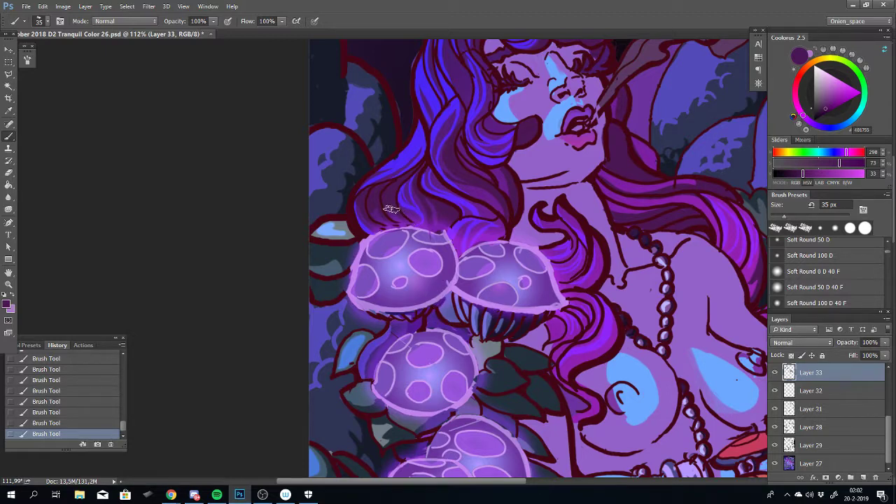
{"action": "key", "text": "ctrl+z"}
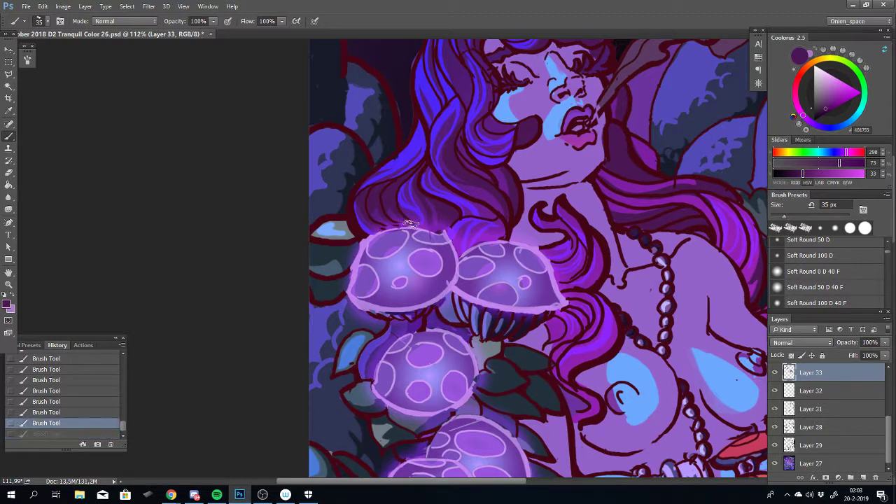
{"action": "left_click_drag", "start_coordinate": [404, 213], "coordinate": [405, 226]}
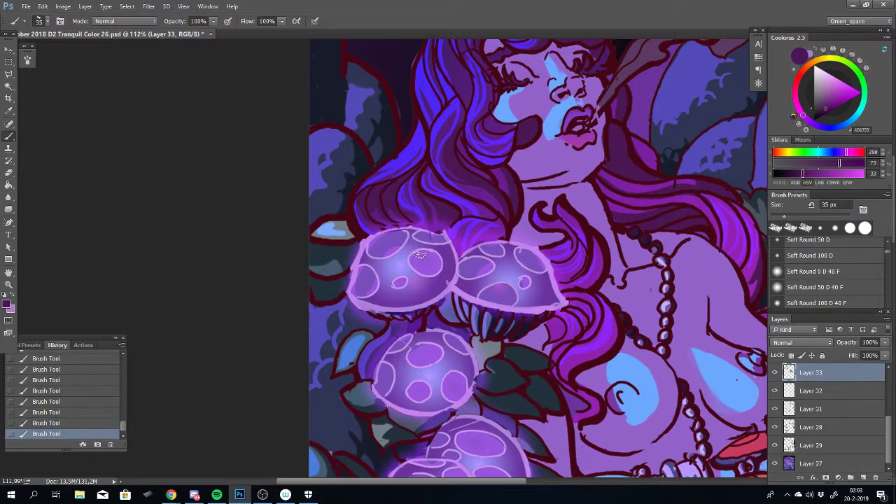
{"action": "scroll", "coordinate": [462, 287], "scroll_direction": "down", "scroll_amount": 5}
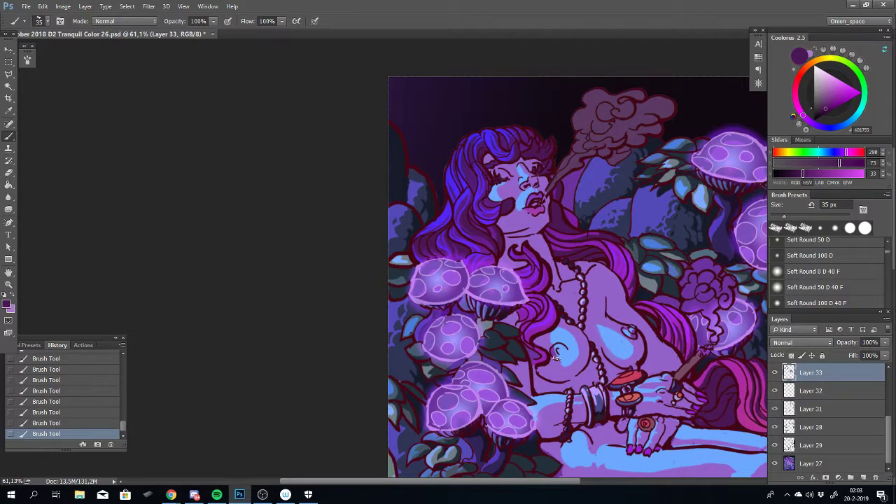
Undo the trial strokes and rework the dark purple shadows in the hair curl hanging beside the neck above the necklace
{"action": "scroll", "coordinate": [543, 369], "scroll_direction": "down", "scroll_amount": 2}
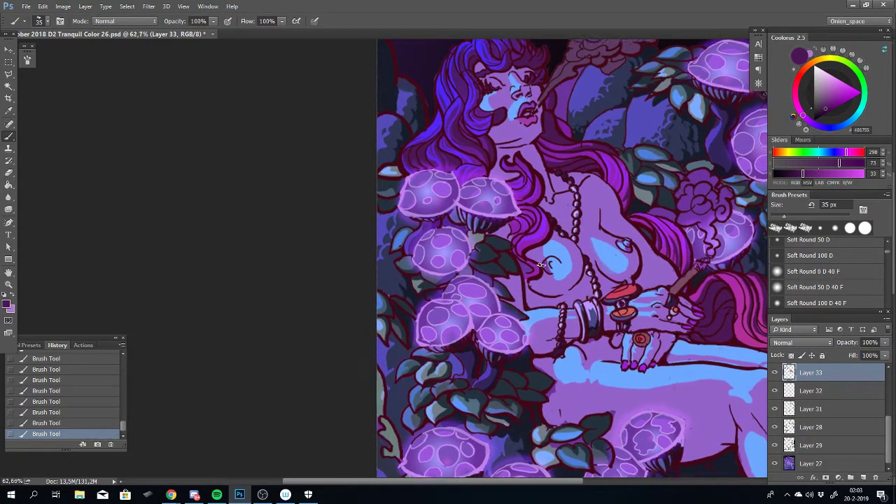
{"action": "scroll", "coordinate": [560, 406], "scroll_direction": "up", "scroll_amount": 5}
{"action": "scroll", "coordinate": [563, 418], "scroll_direction": "up", "scroll_amount": 4}
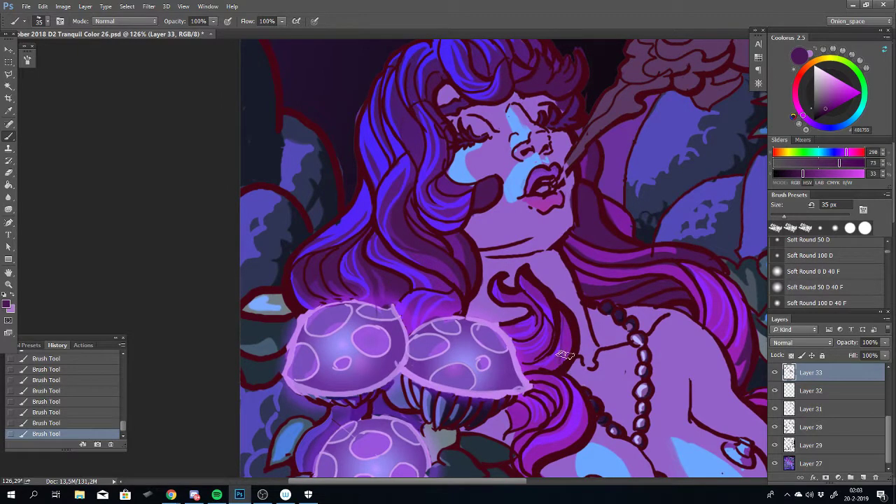
{"action": "key", "text": "ctrl+z"}
{"action": "key", "text": "ctrl+z"}
{"action": "key", "text": "ctrl+z"}
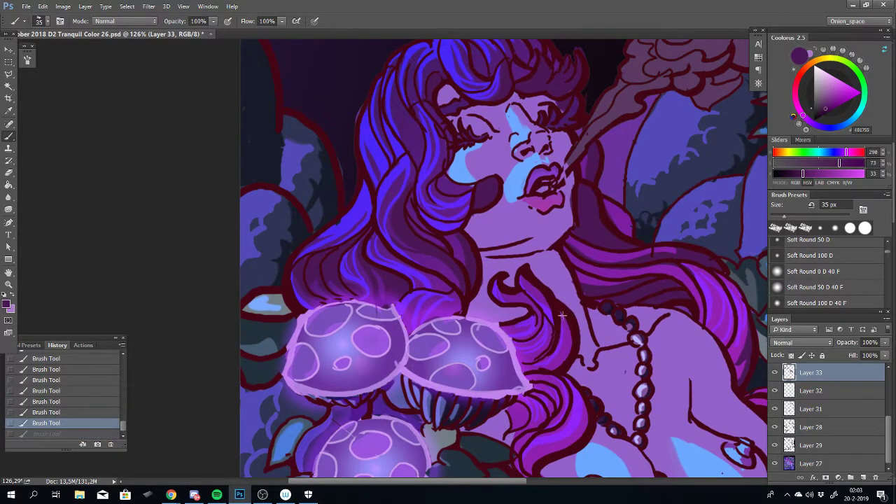
{"action": "key", "text": "ctrl+z"}
{"action": "key", "text": "ctrl+z"}
{"action": "key", "text": "ctrl+z"}
{"action": "key", "text": "ctrl+z"}
{"action": "key", "text": "ctrl+z"}
{"action": "key", "text": "ctrl+z"}
{"action": "key", "text": "ctrl+z"}
{"action": "key", "text": "ctrl+z"}
{"action": "key", "text": "ctrl+z"}
{"action": "key", "text": "ctrl+z"}
{"action": "key", "text": "alt+Tab"}
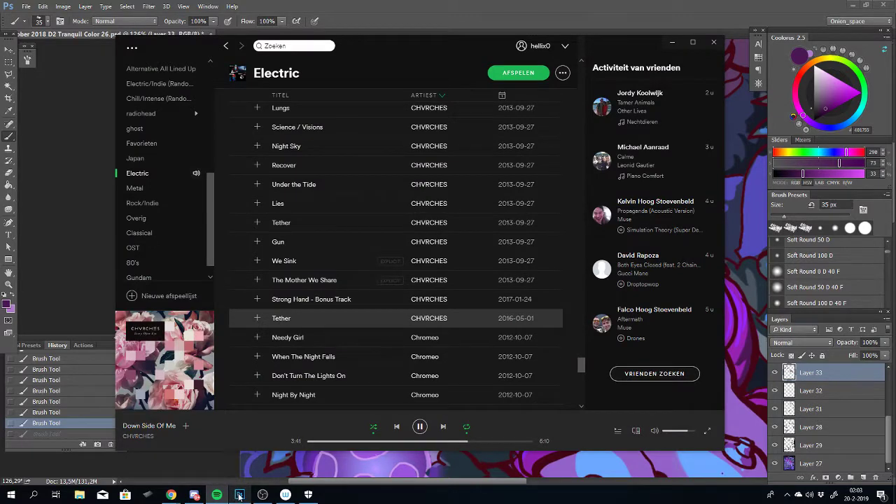
{"action": "key", "text": "alt+Tab"}
{"action": "key", "text": "Escape"}
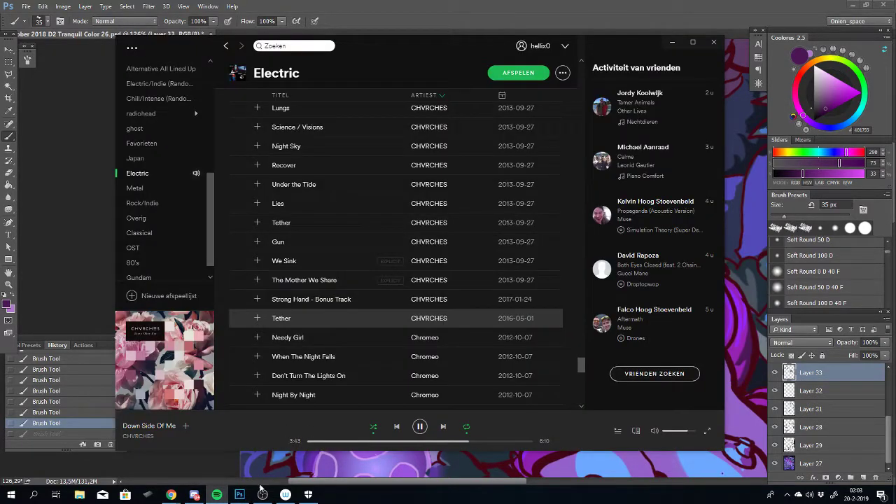
{"action": "left_click", "coordinate": [239, 494]}
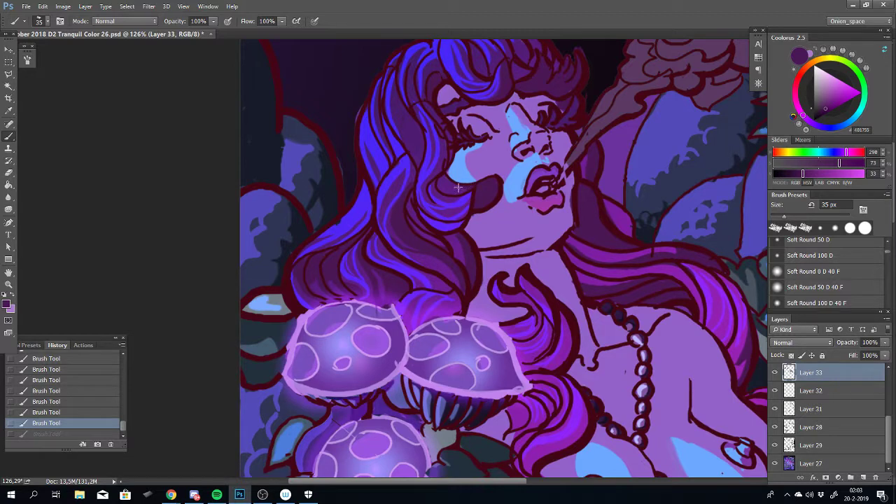
Paint dark purple shadows into the blue cheek curl and the hair strand framing the temple
{"action": "left_click_drag", "start_coordinate": [444, 178], "coordinate": [459, 192]}
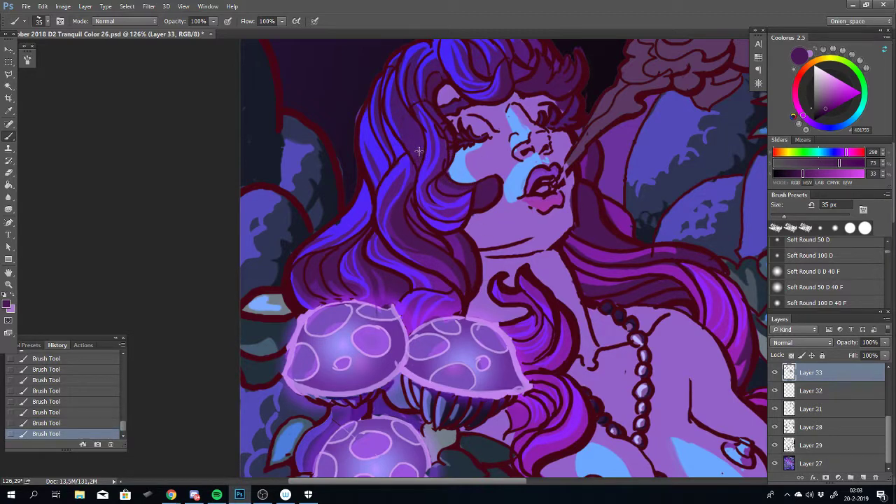
{"action": "key", "text": "ctrl+z"}
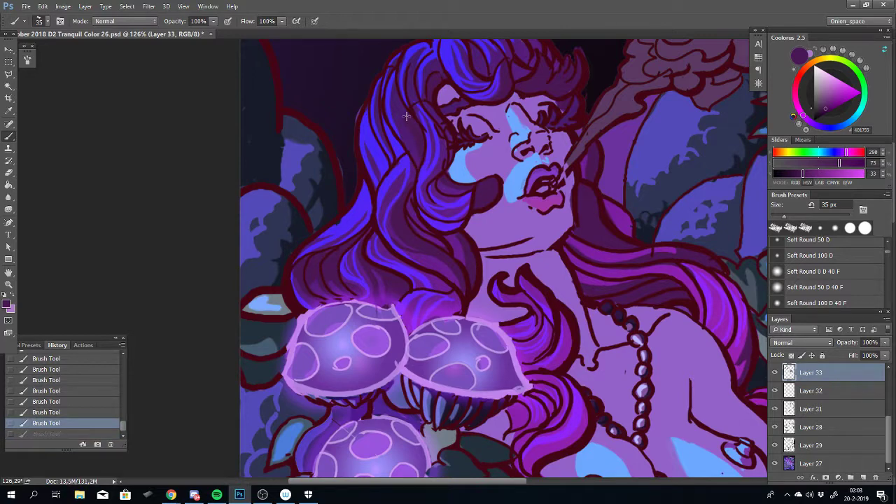
{"action": "key", "text": "ctrl+shift+z"}
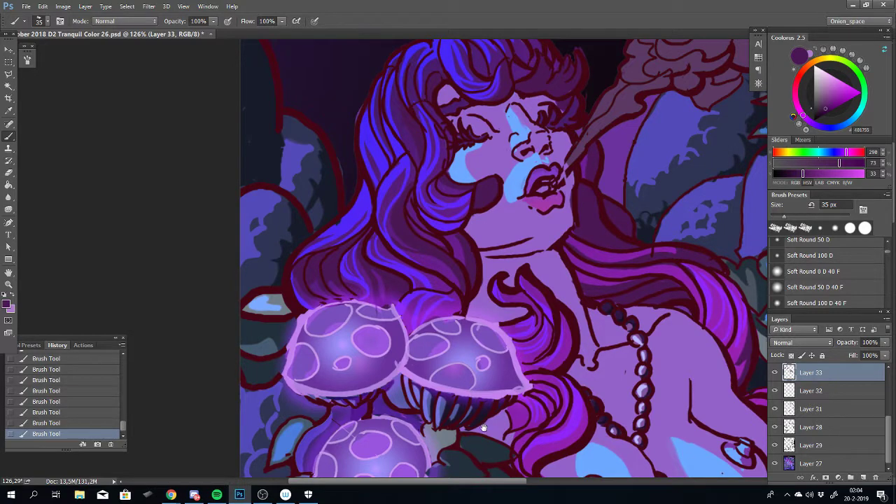
Paint a dark purple shadow along the outer edge of the lower hair curl on the chest, undoing trial strokes
{"action": "left_click_drag", "start_coordinate": [483, 426], "coordinate": [605, 332]}
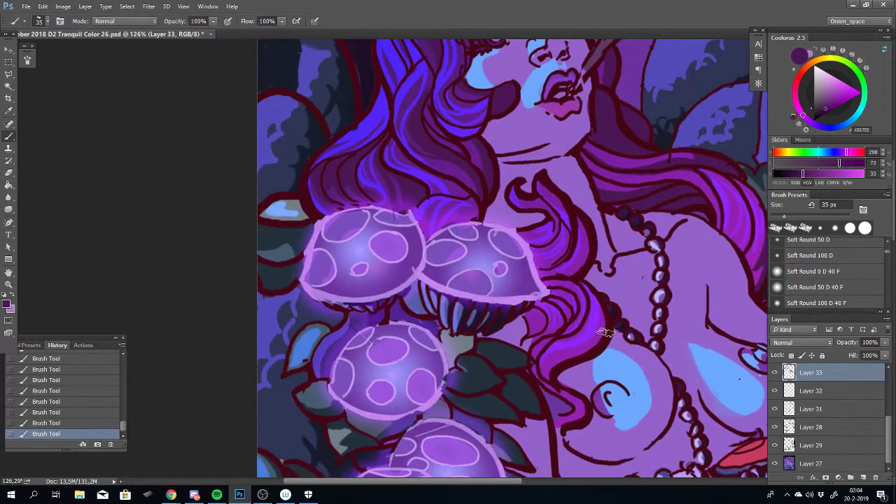
{"action": "key", "text": "ctrl+z"}
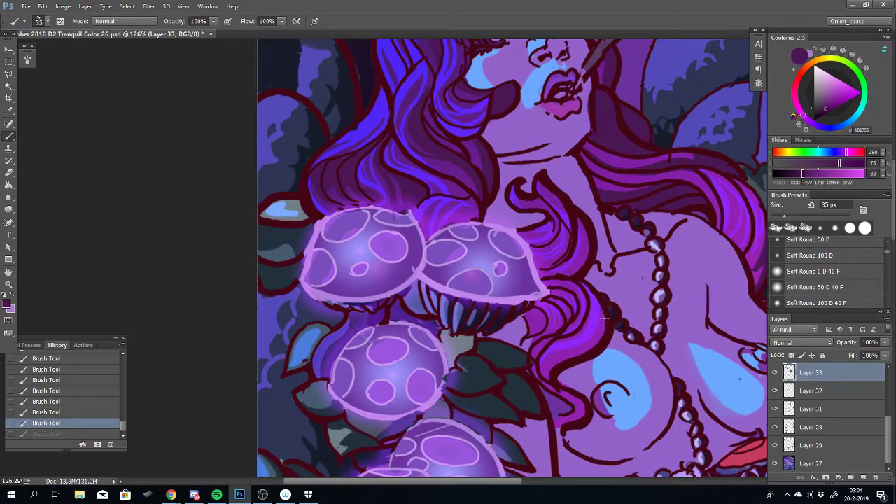
{"action": "key", "text": "ctrl+z"}
{"action": "key", "text": "ctrl+z"}
{"action": "key", "text": "ctrl+z"}
{"action": "key", "text": "ctrl+z"}
{"action": "left_click_drag", "start_coordinate": [604, 312], "coordinate": [591, 350]}
{"action": "key", "text": "ctrl+z"}
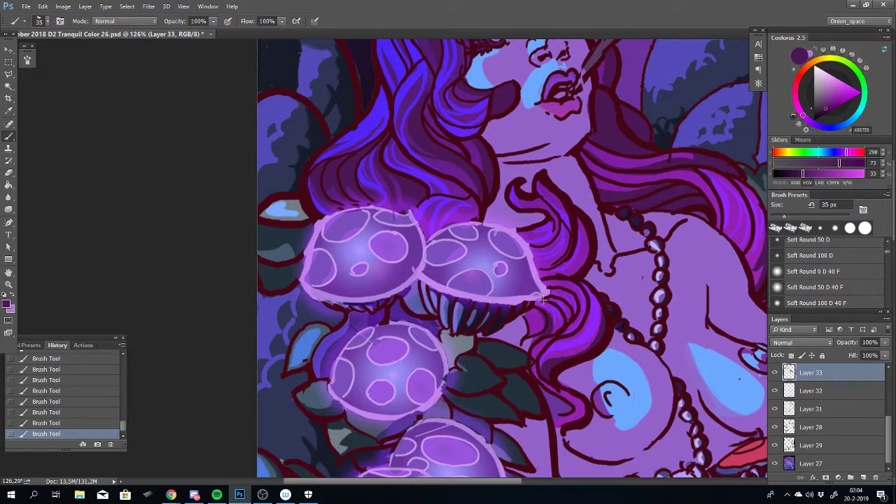
Shade the lower chest curl with dark purple from its crest beside the mushroom cap down to its tail end, undoing trial strokes
{"action": "key", "text": "ctrl+z"}
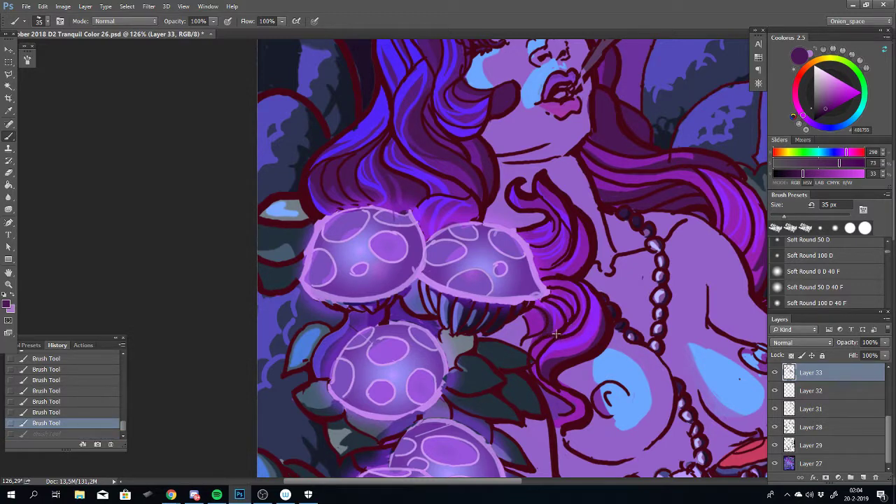
{"action": "left_click_drag", "start_coordinate": [565, 281], "coordinate": [539, 320]}
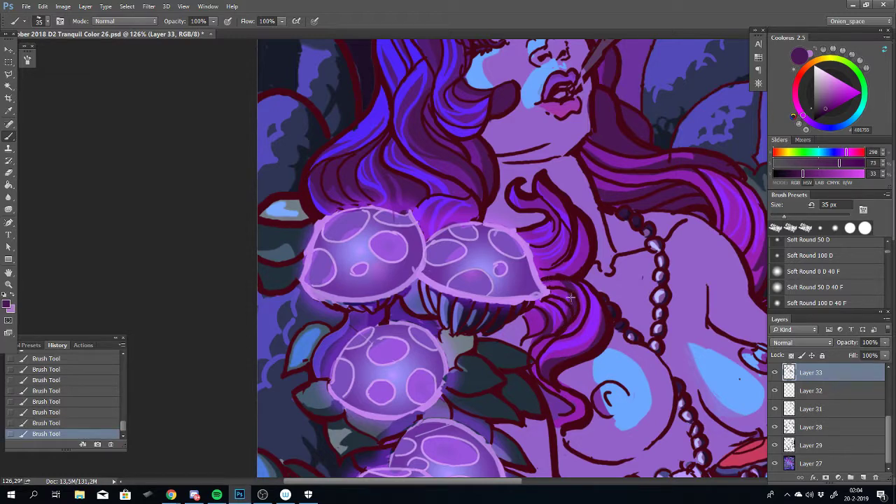
{"action": "key", "text": "ctrl+z"}
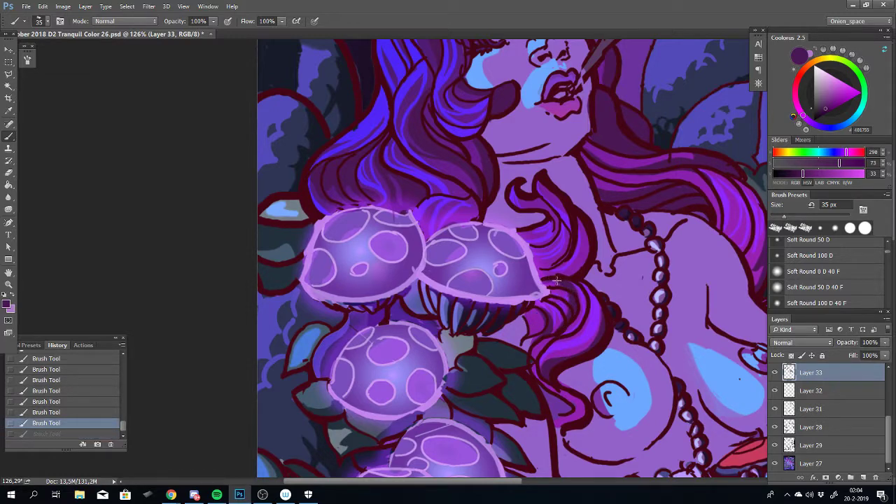
{"action": "left_click_drag", "start_coordinate": [557, 280], "coordinate": [566, 306]}
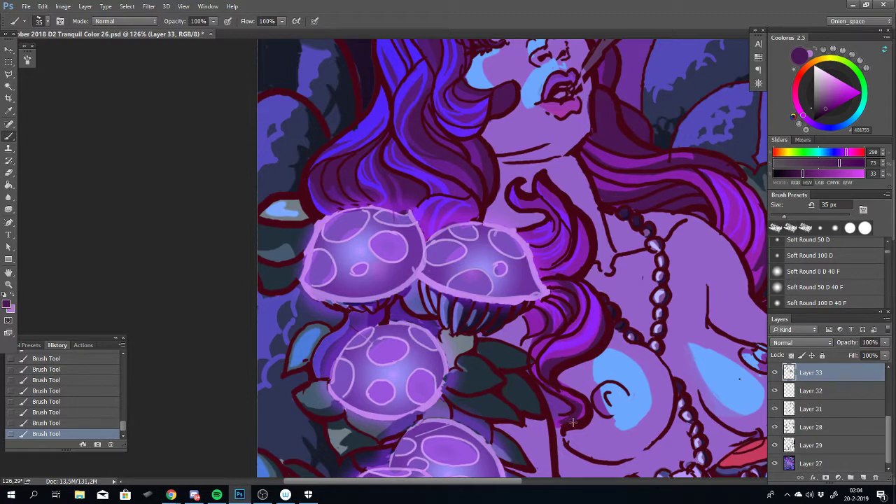
{"action": "key", "text": "ctrl+z"}
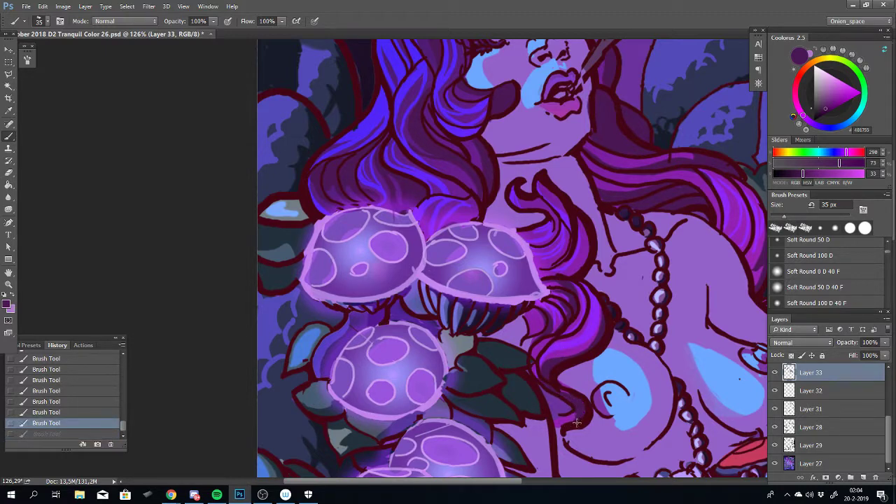
{"action": "left_click_drag", "start_coordinate": [556, 387], "coordinate": [538, 339]}
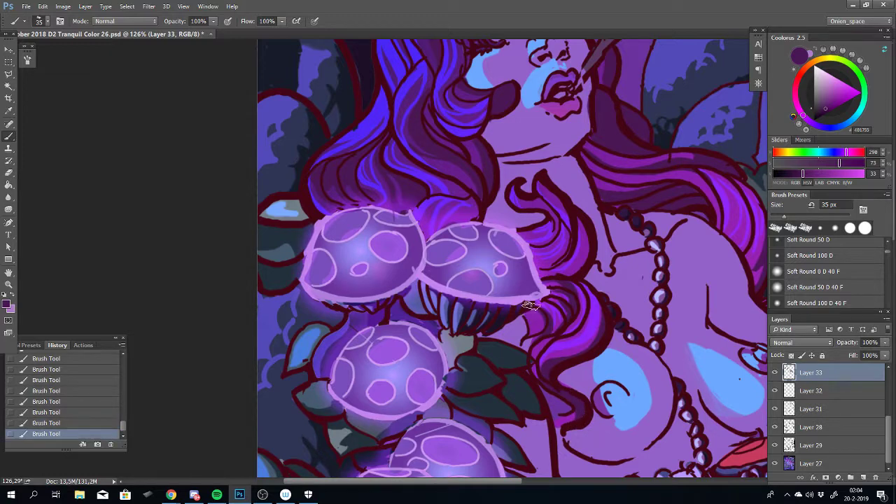
Undo the trial strokes and repaint dark purple shadows along the outer strands of the upper curl beside the neck
{"action": "left_click_drag", "start_coordinate": [581, 221], "coordinate": [583, 265]}
{"action": "key", "text": "ctrl+z"}
{"action": "key", "text": "ctrl+z"}
{"action": "key", "text": "ctrl+z"}
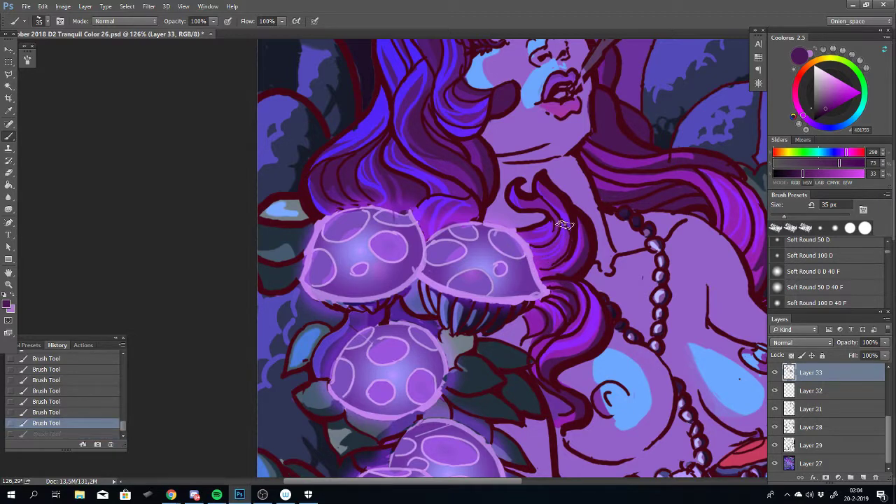
{"action": "key", "text": "ctrl+z"}
{"action": "key", "text": "ctrl+z"}
{"action": "key", "text": "ctrl+z"}
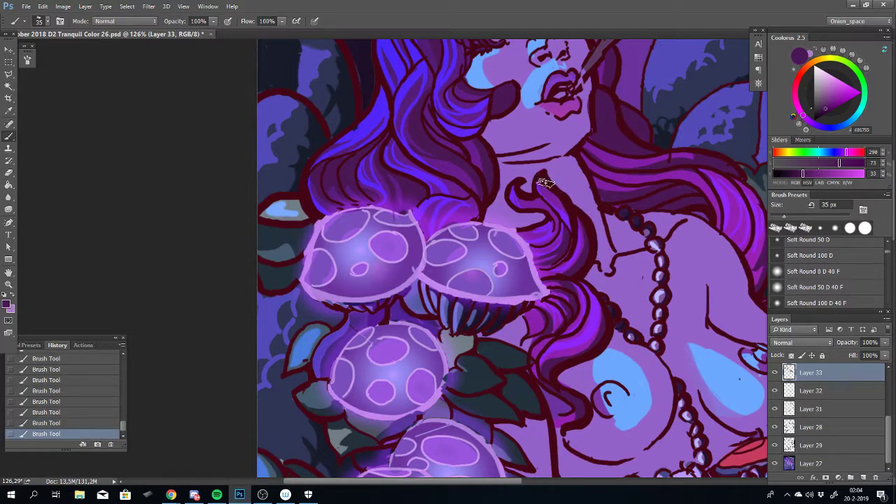
Rework the dark purple shadows at the small hooked tips and inner bend of the upper curl below the chin
{"action": "key", "text": "ctrl+z"}
{"action": "key", "text": "ctrl+z"}
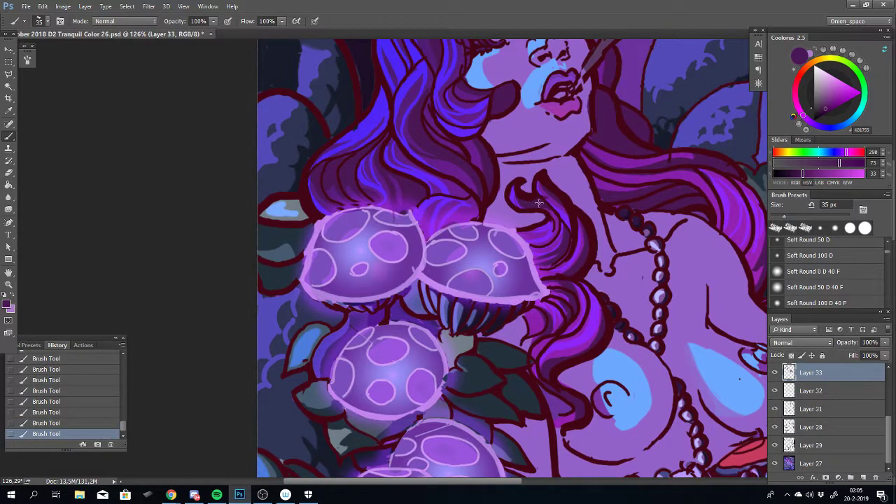
{"action": "key", "text": "ctrl+z"}
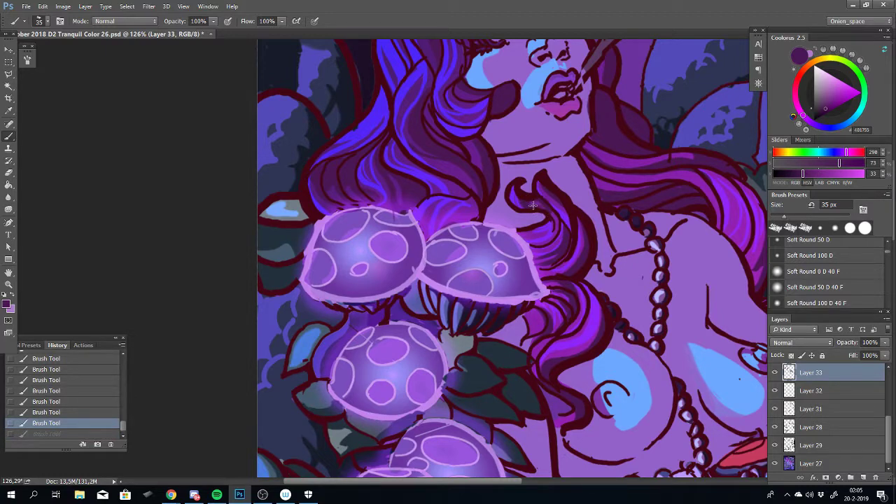
{"action": "key", "text": "ctrl+z"}
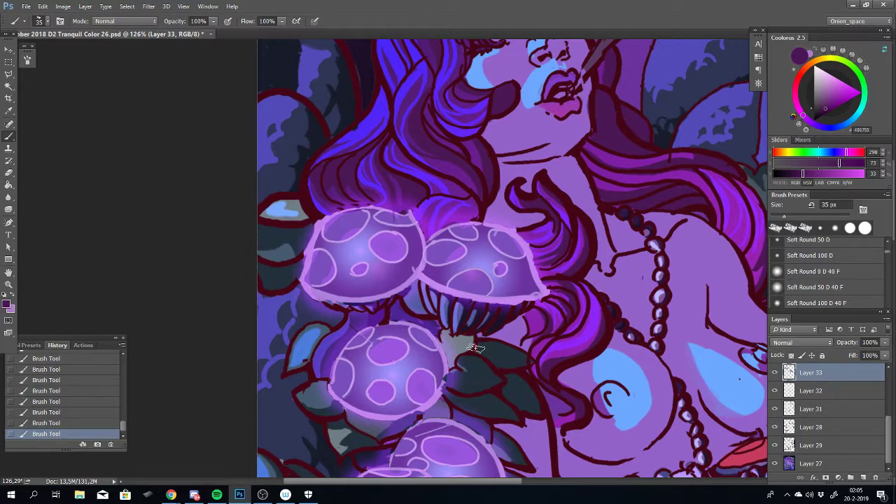
Paint dark purple shadow strands into the magenta hair draped behind the hand and over the thigh, undoing trial strokes
{"action": "scroll", "coordinate": [476, 347], "scroll_direction": "down", "scroll_amount": 4}
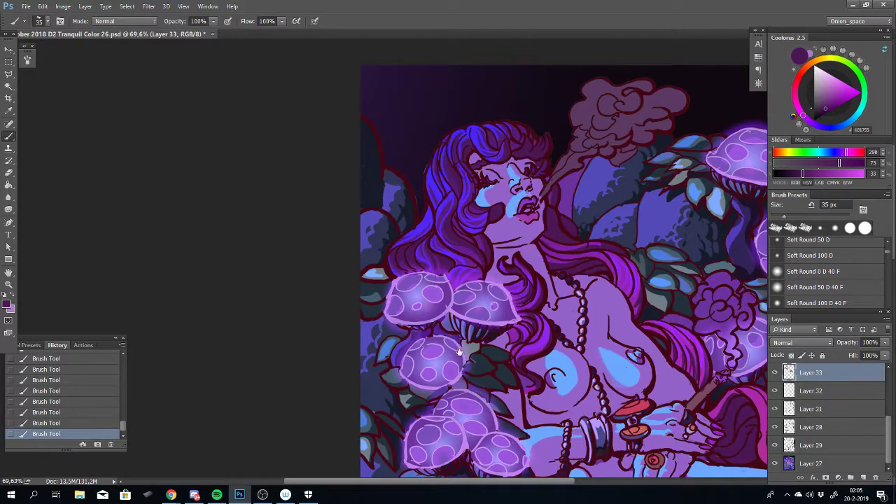
{"action": "scroll", "coordinate": [460, 352], "scroll_direction": "down", "scroll_amount": 3}
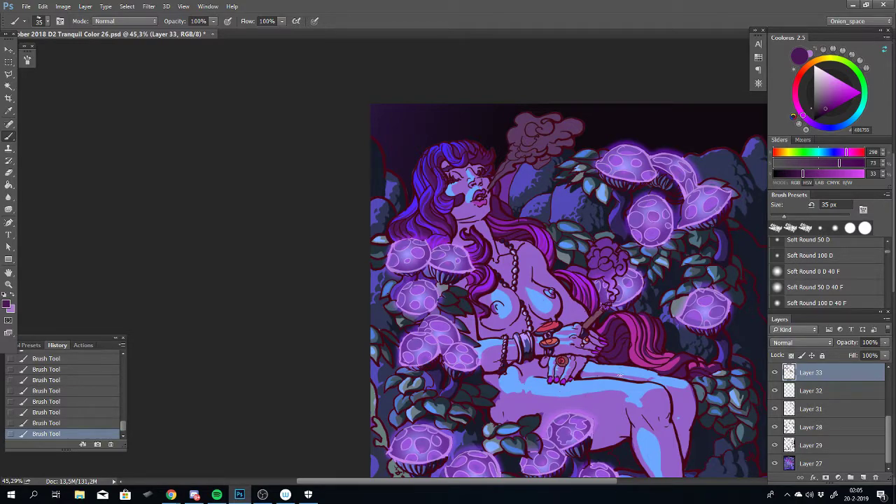
{"action": "scroll", "coordinate": [619, 376], "scroll_direction": "up", "scroll_amount": 9}
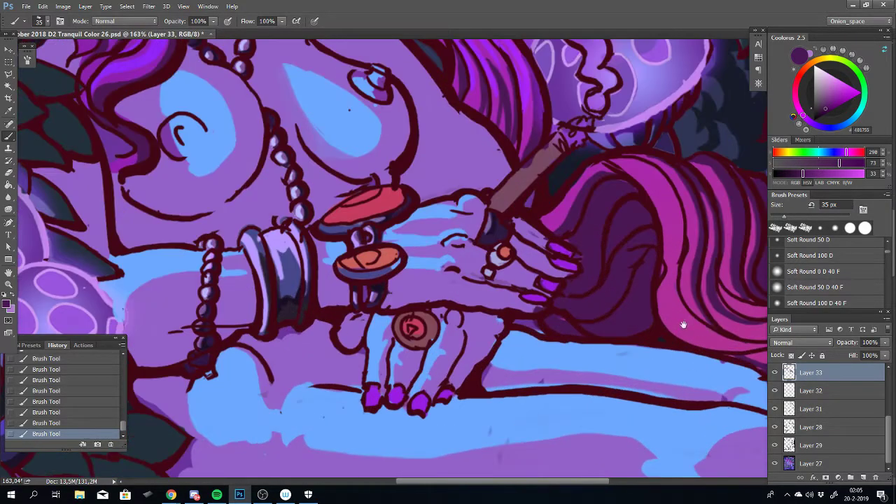
{"action": "mouse_move", "coordinate": [692, 387]}
{"action": "left_mouse_down"}
{"action": "mouse_move", "coordinate": [523, 285]}
{"action": "mouse_move", "coordinate": [525, 235]}
{"action": "mouse_move", "coordinate": [539, 214]}
{"action": "left_mouse_up"}
{"action": "key", "text": "ctrl+z"}
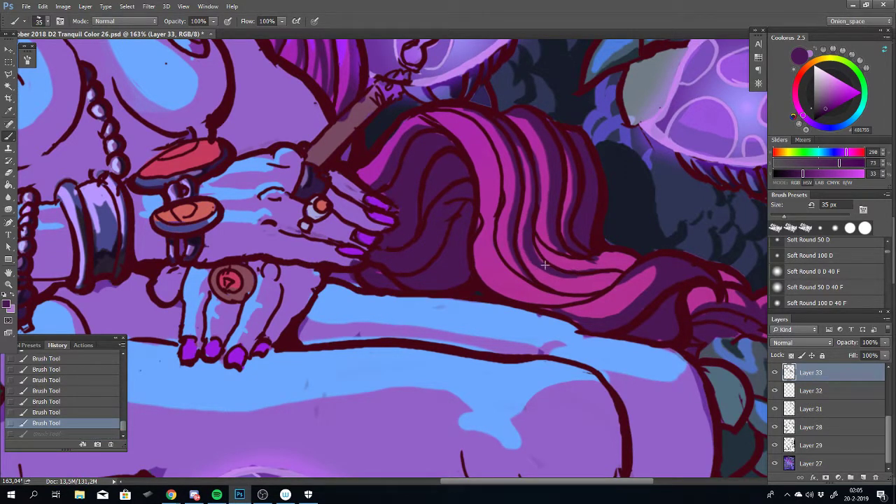
{"action": "left_click_drag", "start_coordinate": [565, 274], "coordinate": [528, 239]}
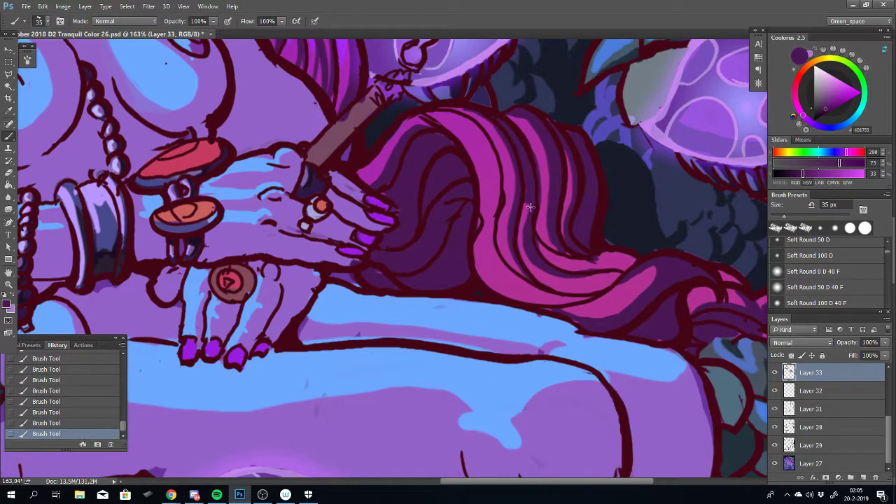
{"action": "key", "text": "ctrl+z"}
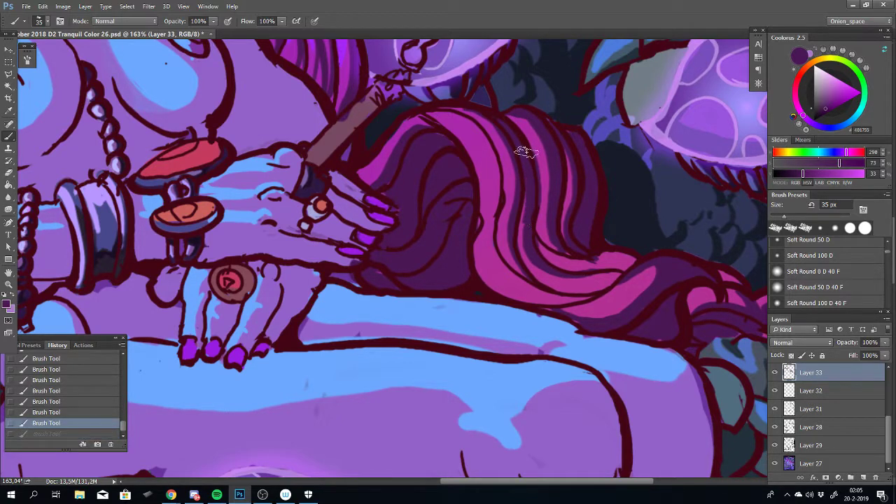
{"action": "left_click_drag", "start_coordinate": [528, 252], "coordinate": [567, 277]}
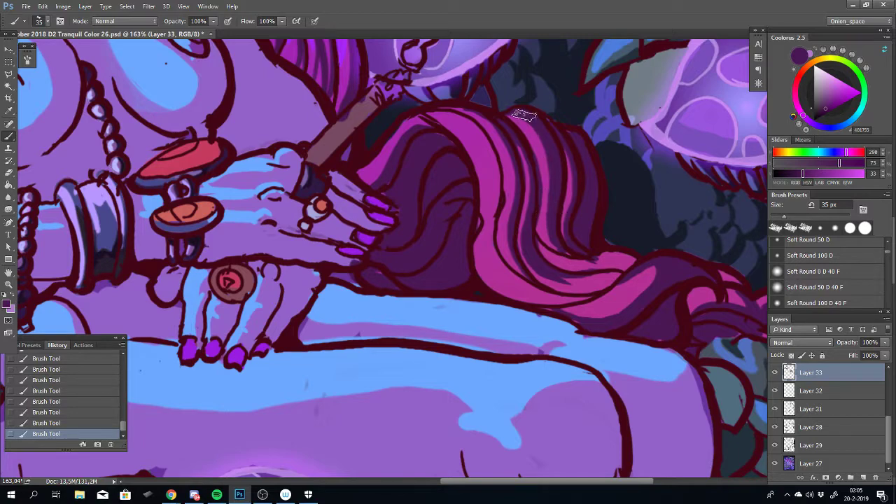
Try the darkening blend modes on Layer 33, from Dissolve through Darken, Multiply and Color Burn to Darker Color
{"action": "scroll", "coordinate": [525, 325], "scroll_direction": "down", "scroll_amount": 6}
{"action": "scroll", "coordinate": [516, 314], "scroll_direction": "down", "scroll_amount": 1}
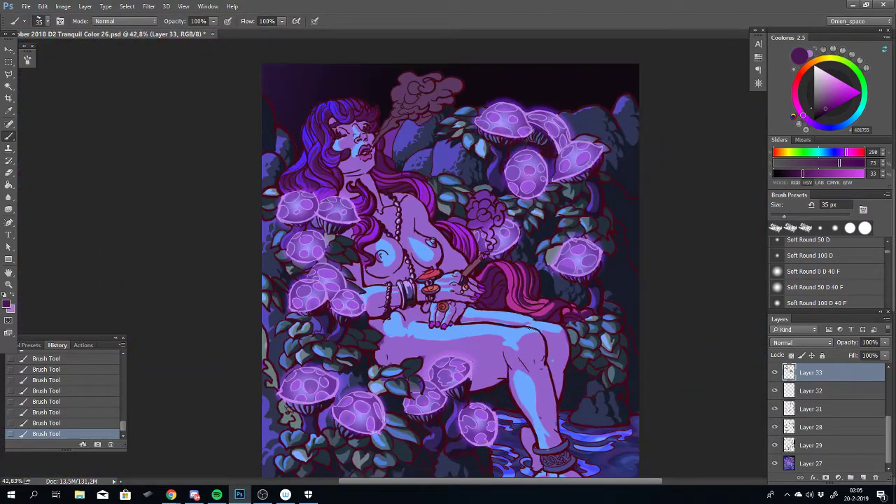
{"action": "scroll", "coordinate": [533, 294], "scroll_direction": "up", "scroll_amount": 6}
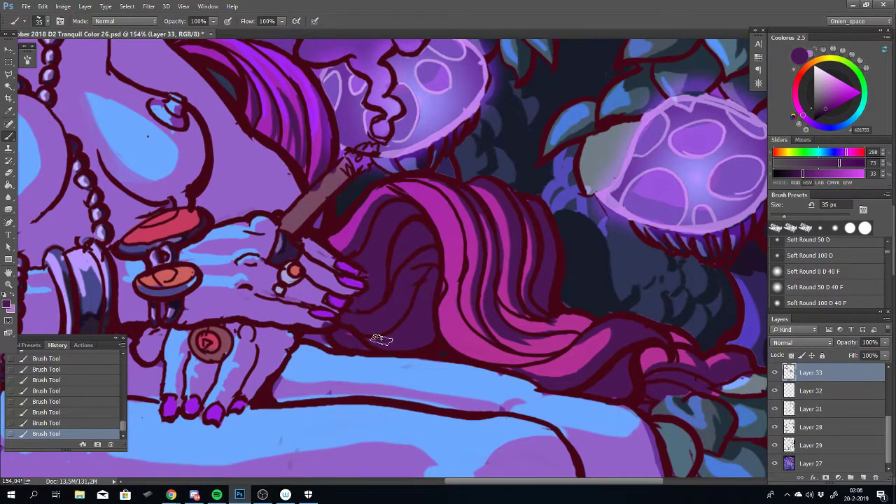
{"action": "scroll", "coordinate": [353, 259], "scroll_direction": "down", "scroll_amount": 6}
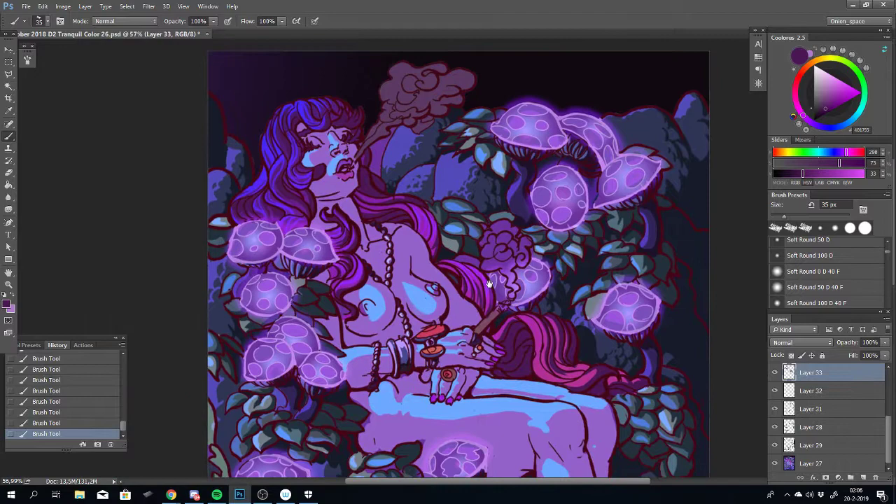
{"action": "left_click_drag", "start_coordinate": [489, 283], "coordinate": [468, 210]}
{"action": "left_click_drag", "start_coordinate": [450, 250], "coordinate": [473, 242]}
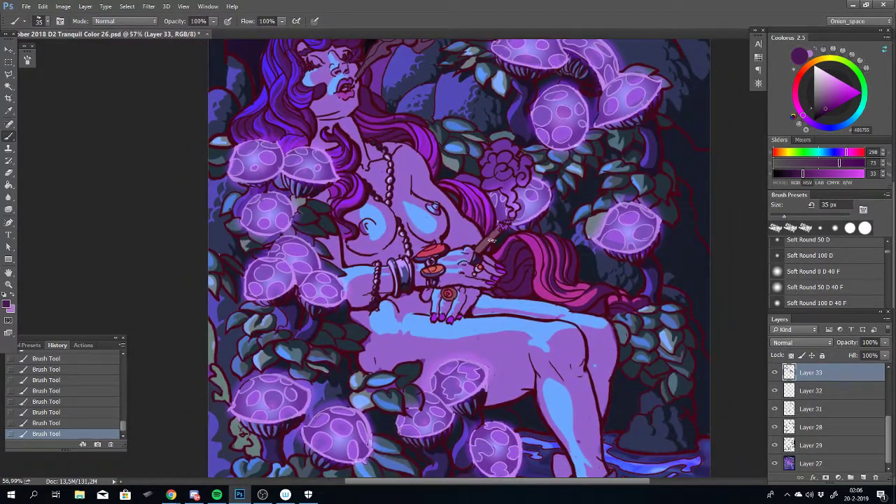
{"action": "left_click", "coordinate": [802, 343]}
{"action": "left_click", "coordinate": [802, 348]}
{"action": "left_click", "coordinate": [802, 349]}
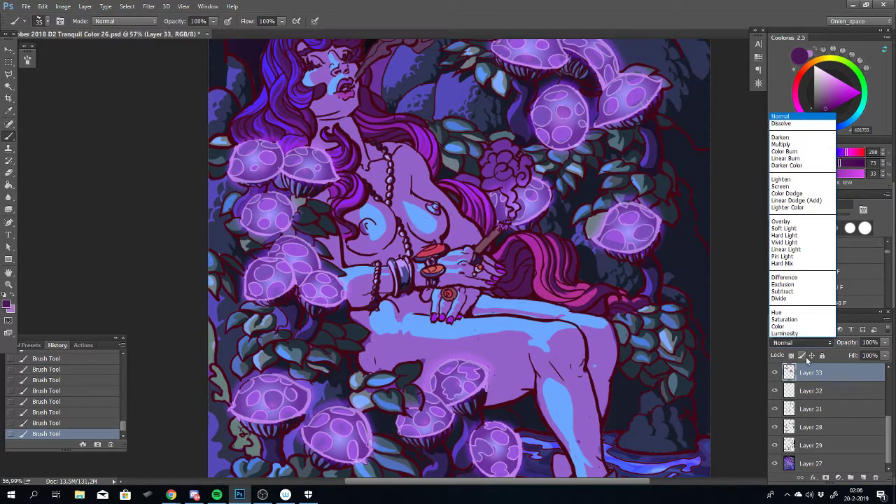
{"action": "key", "text": "Down"}
{"action": "key", "text": "Return"}
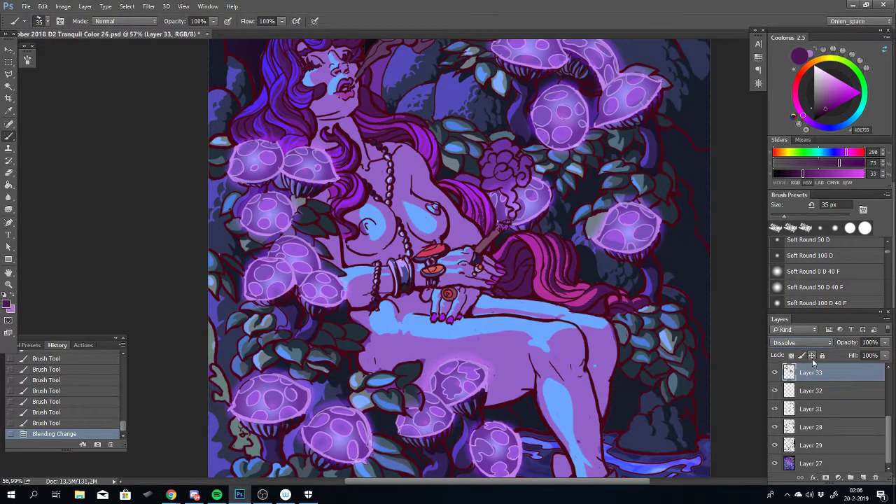
{"action": "key", "text": "Down"}
{"action": "left_click_drag", "start_coordinate": [466, 232], "coordinate": [506, 307]}
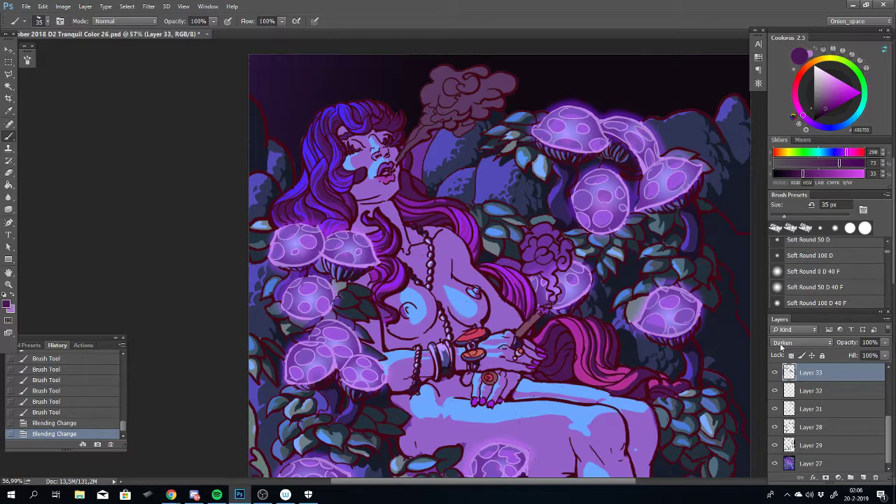
{"action": "key", "text": "Down"}
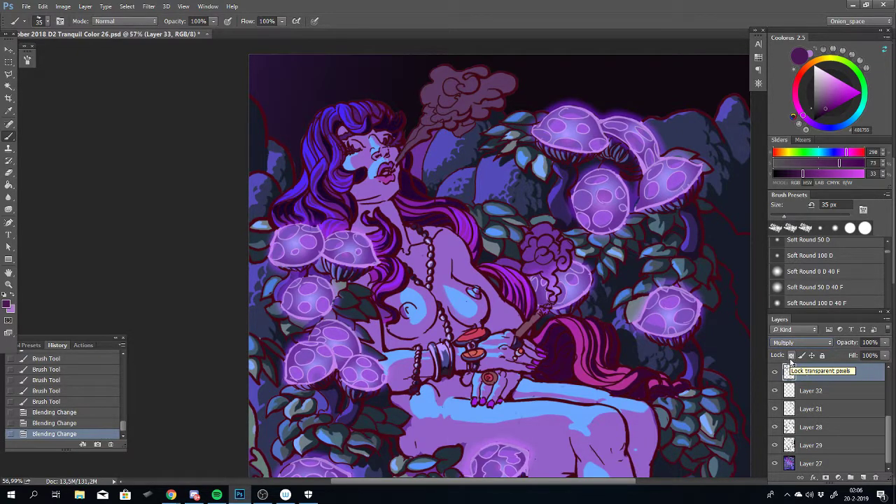
{"action": "key", "text": "Down"}
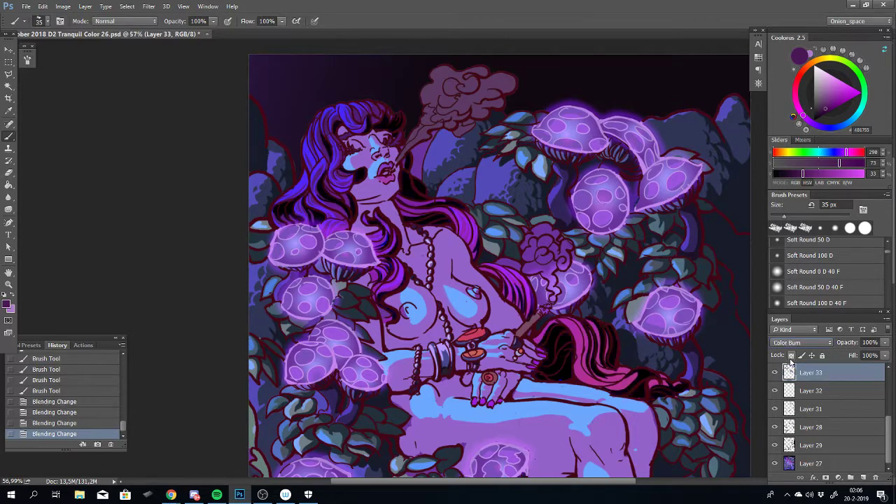
{"action": "key", "text": "Down"}
{"action": "key", "text": "Down"}
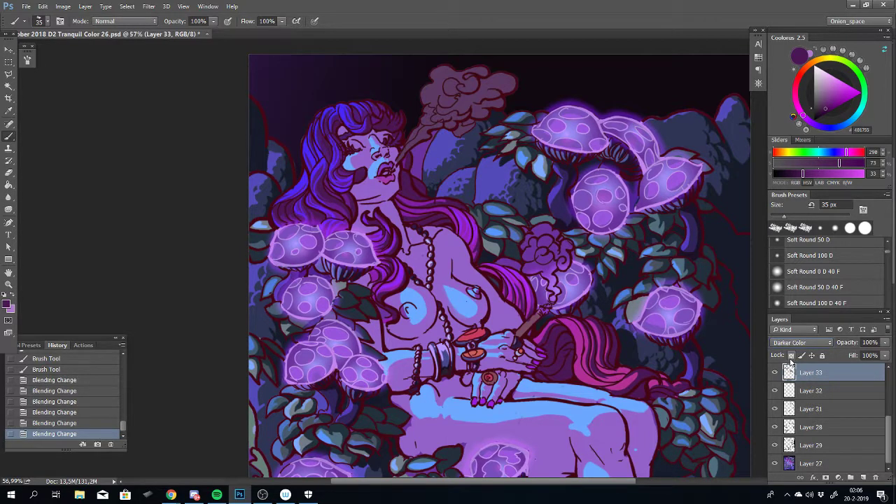
Try the lightening blend modes on Layer 33, including Lighten, Screen, Color Dodge and Linear Dodge (Add)
{"action": "key", "text": "Down"}
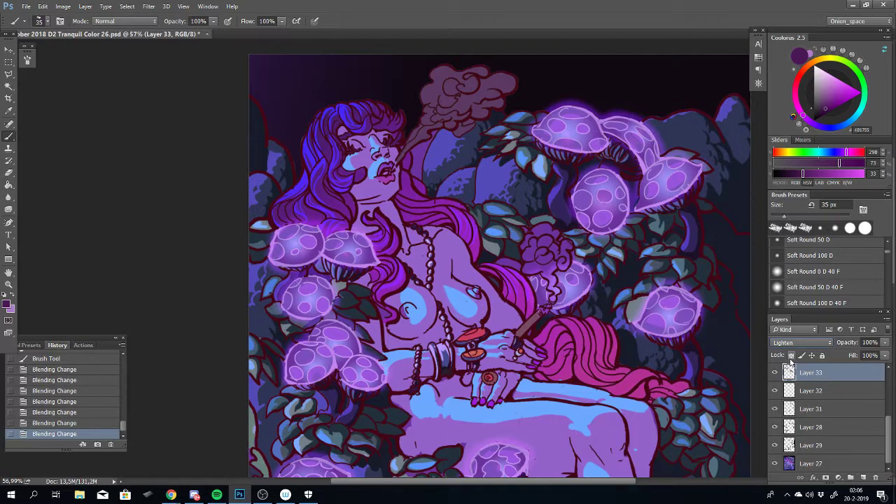
{"action": "key", "text": "Down"}
{"action": "key", "text": "Down"}
{"action": "key", "text": "Up"}
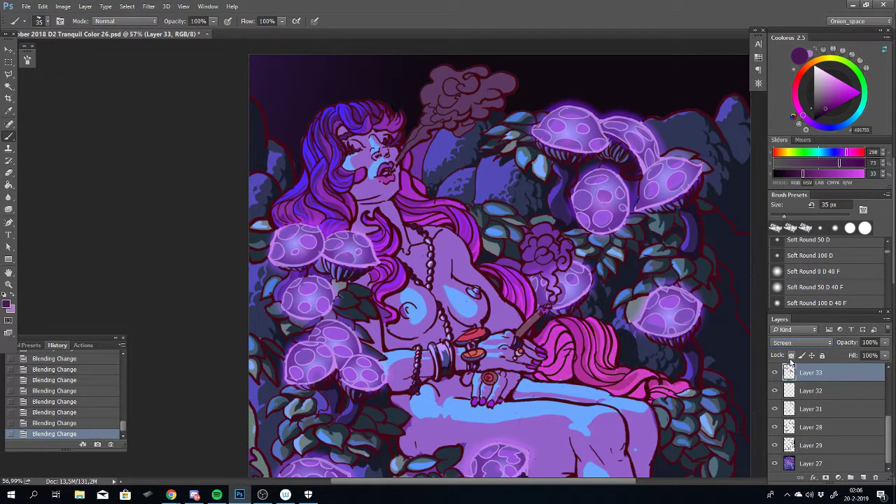
{"action": "key", "text": "Down"}
{"action": "key", "text": "Down"}
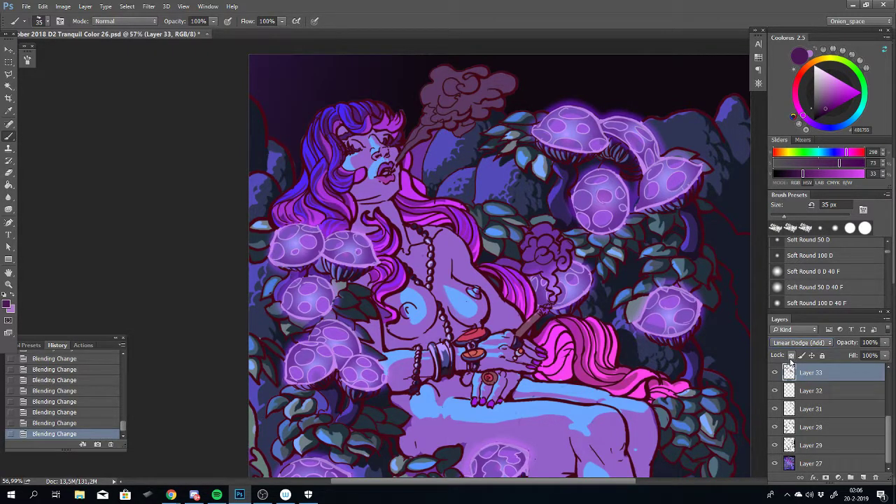
{"action": "key", "text": "Down"}
Try the contrast blend modes on Layer 33, including Overlay, Soft Light, Hard Light, Vivid Light and Linear Light
{"action": "key", "text": "Down"}
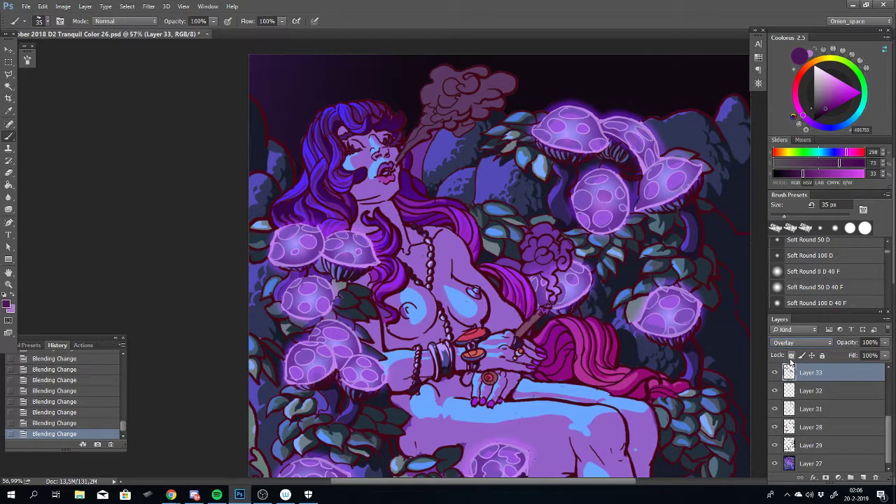
{"action": "key", "text": "Down"}
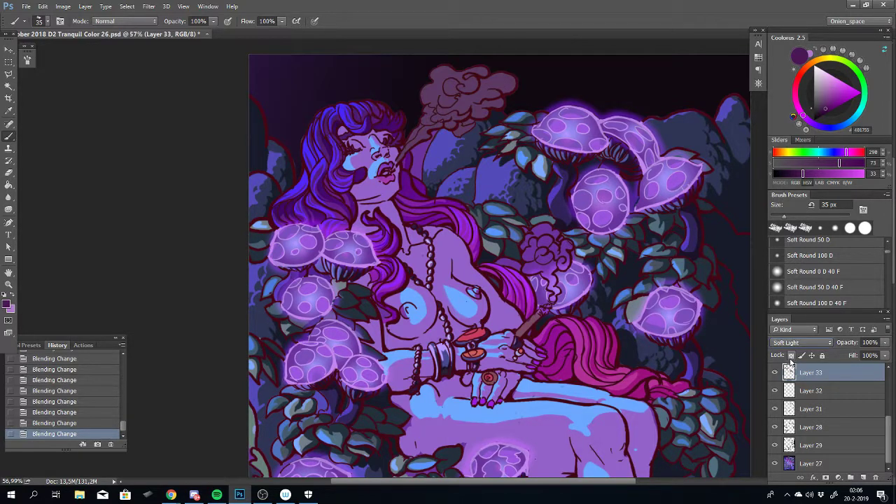
{"action": "key", "text": "Down"}
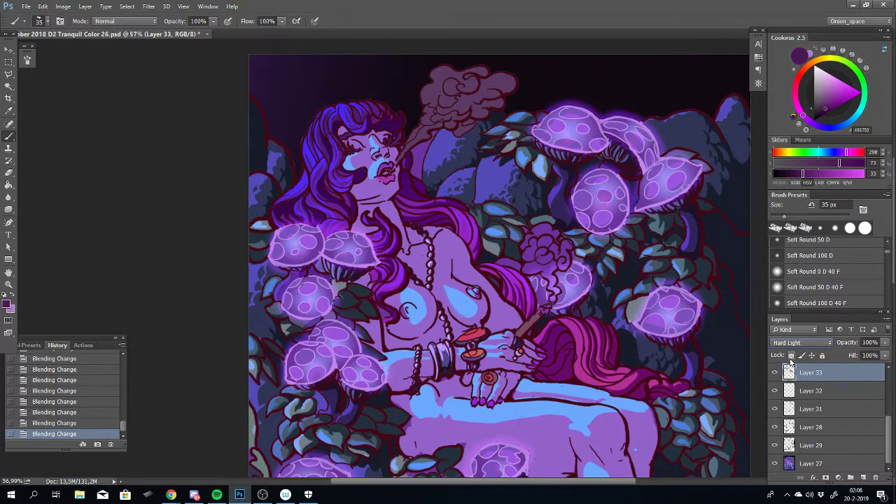
{"action": "key", "text": "Down"}
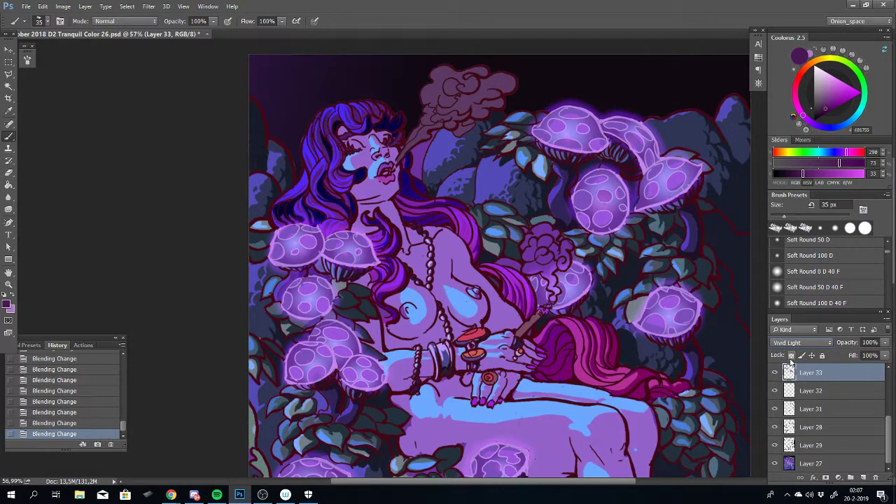
{"action": "key", "text": "Down"}
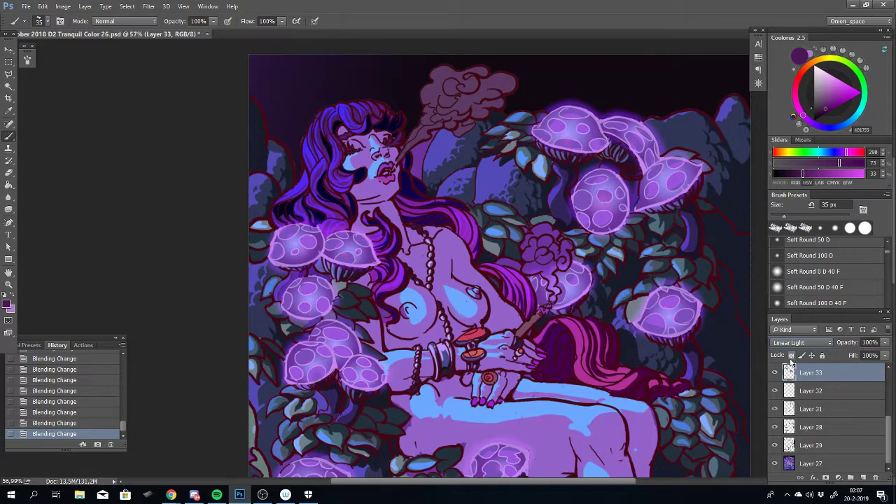
{"action": "key", "text": "Down"}
{"action": "key", "text": "Down"}
Compare the Difference and Exclusion blend modes on Layer 33 and continue through the list to Hue
{"action": "key", "text": "Down"}
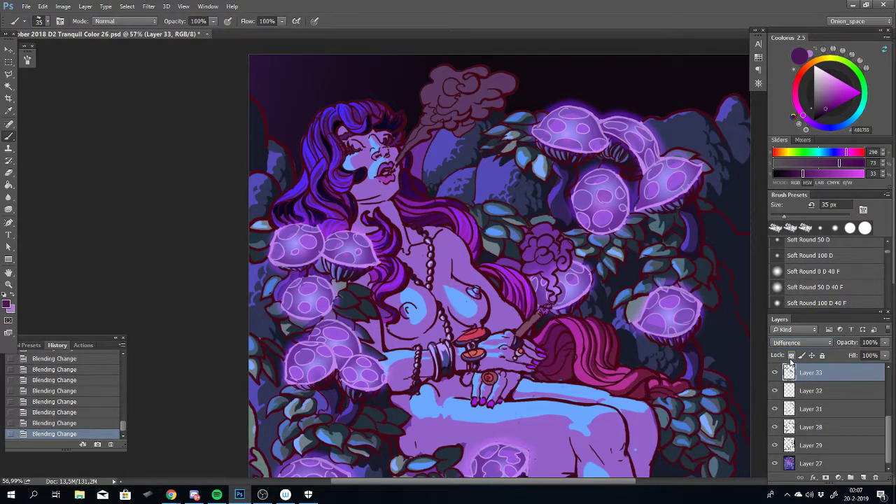
{"action": "key", "text": "Down"}
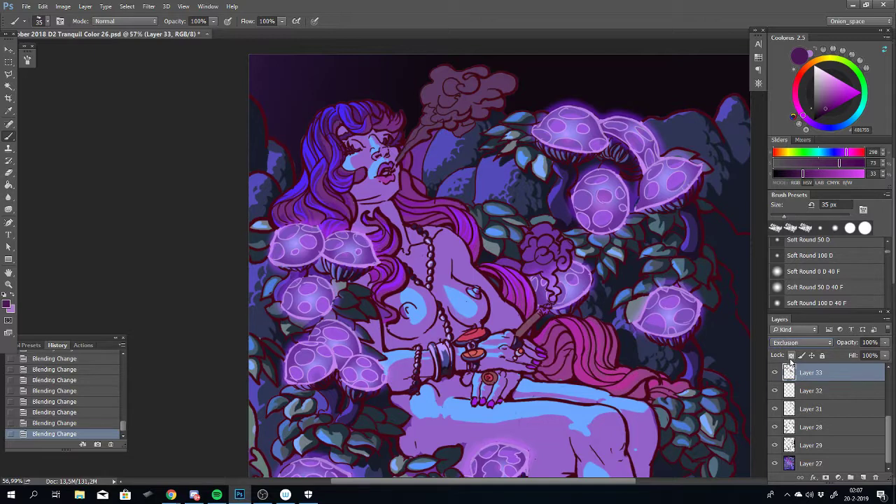
{"action": "key", "text": "Up"}
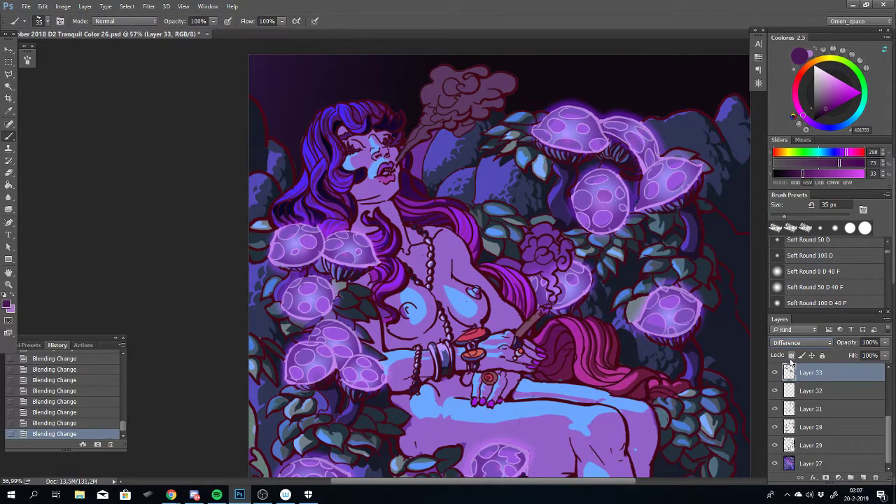
{"action": "key", "text": "Down"}
{"action": "key", "text": "Down"}
{"action": "key", "text": "Down"}
{"action": "key", "text": "Down"}
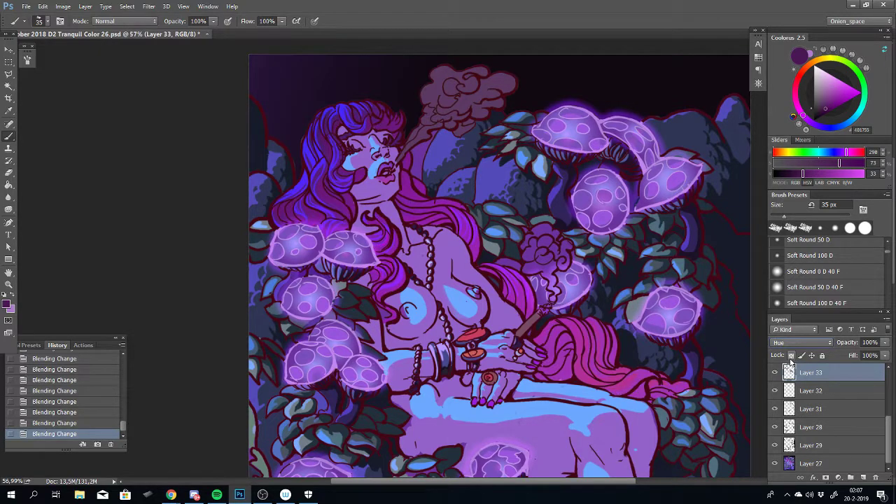
Set Layer 33's blend mode to Overlay and duplicate the layer
{"action": "left_click", "coordinate": [799, 342]}
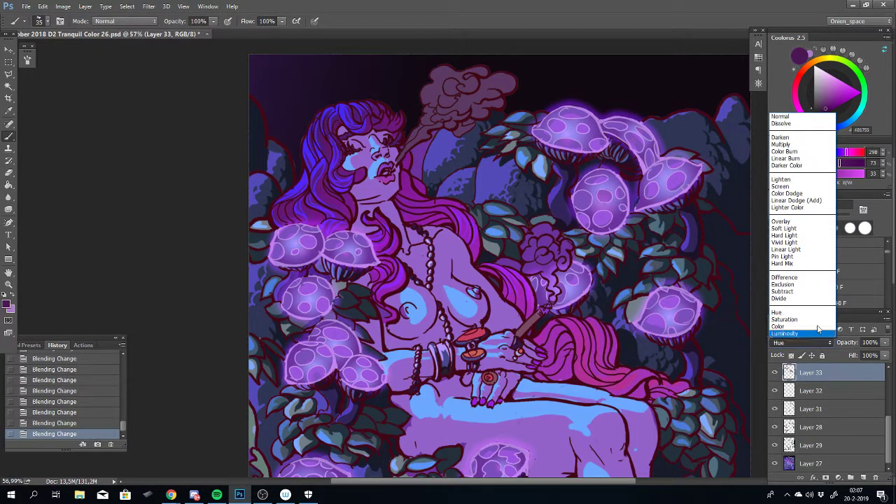
{"action": "left_click", "coordinate": [790, 228]}
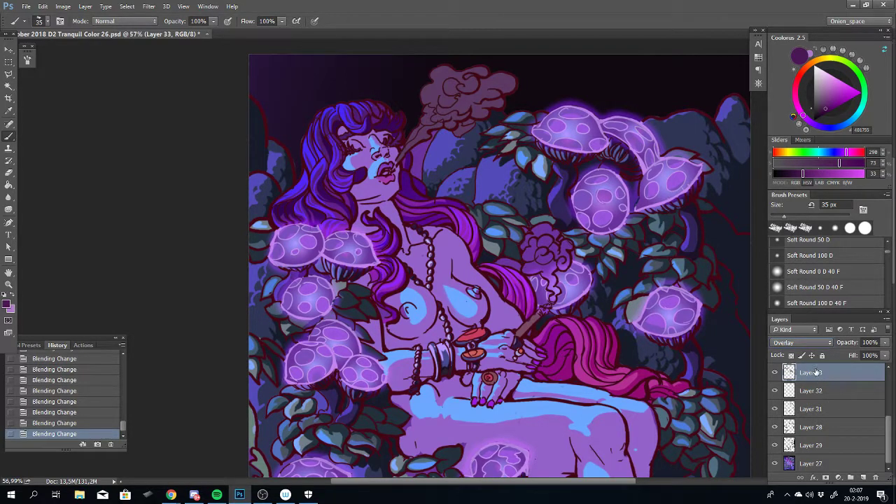
{"action": "left_click_drag", "start_coordinate": [815, 375], "coordinate": [816, 395]}
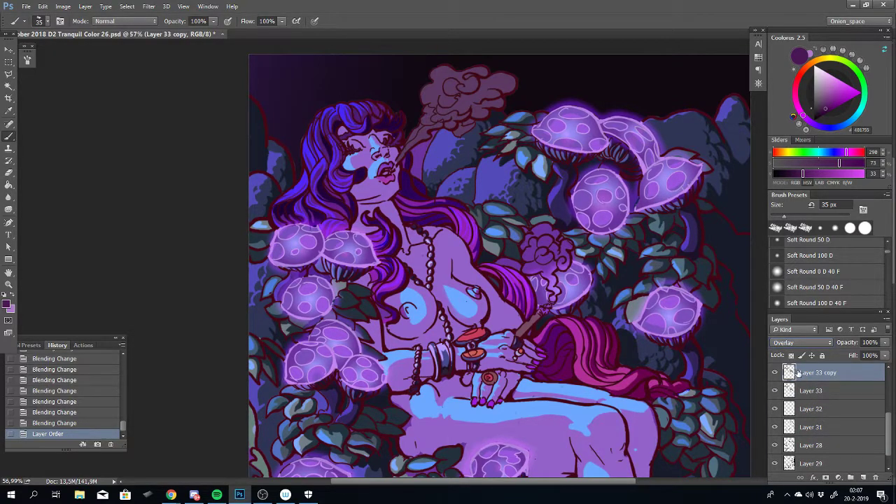
Lower the fill of the duplicated hair shadow layer, Layer 33 copy, to 56%
{"action": "left_click_drag", "start_coordinate": [884, 359], "coordinate": [870, 372]}
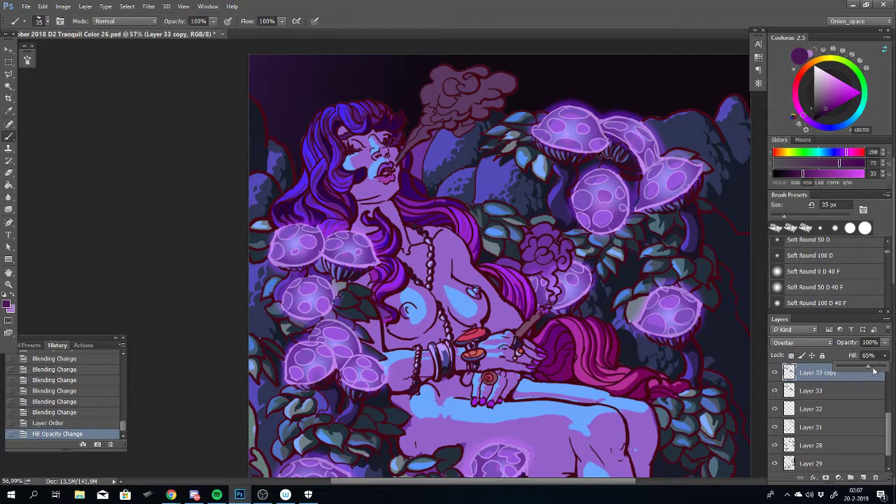
{"action": "mouse_move", "coordinate": [874, 371]}
{"action": "left_mouse_down"}
{"action": "mouse_move", "coordinate": [854, 369]}
{"action": "mouse_move", "coordinate": [864, 371]}
{"action": "left_mouse_up"}
{"action": "left_click", "coordinate": [885, 355]}
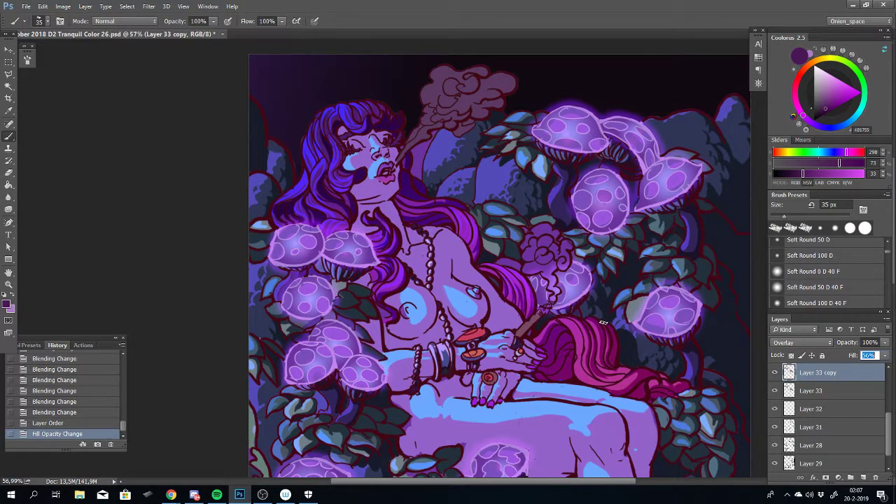
Hide Layer 33 copy and set the blend mode of Layer 33 back to Normal
{"action": "scroll", "coordinate": [579, 266], "scroll_direction": "down", "scroll_amount": 4}
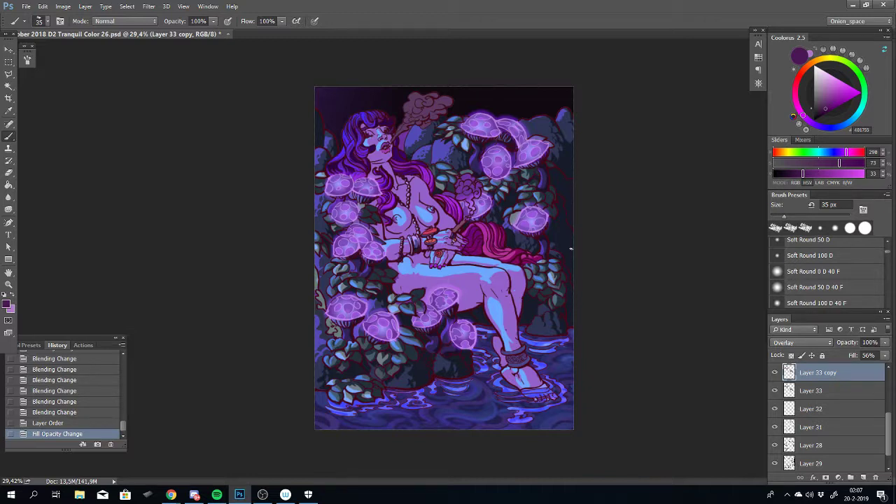
{"action": "scroll", "coordinate": [511, 231], "scroll_direction": "up", "scroll_amount": 5}
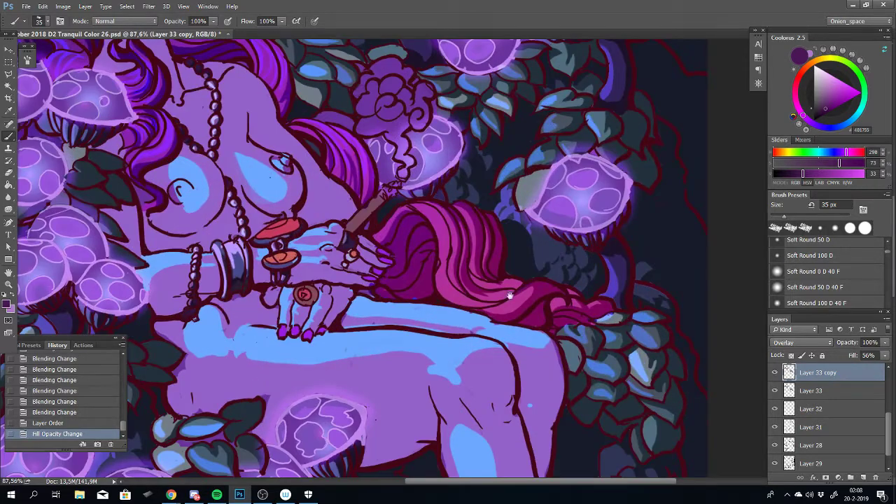
{"action": "left_click_drag", "start_coordinate": [515, 294], "coordinate": [529, 310]}
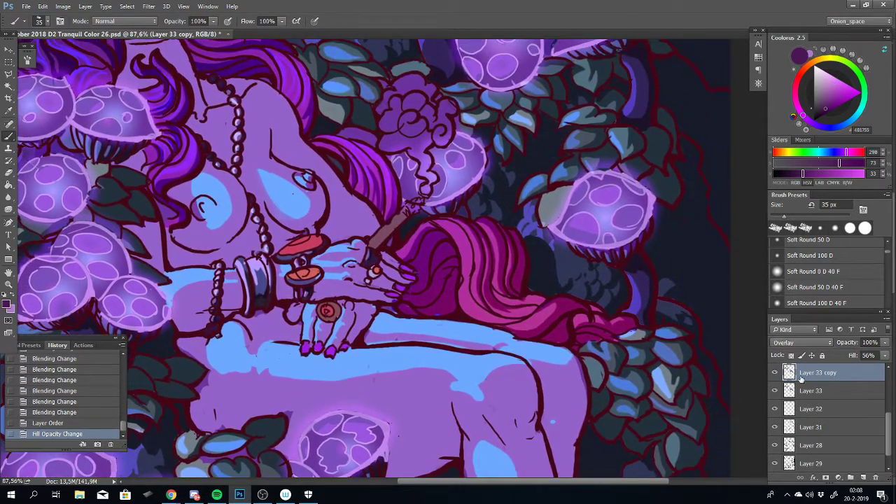
{"action": "left_click", "coordinate": [800, 342]}
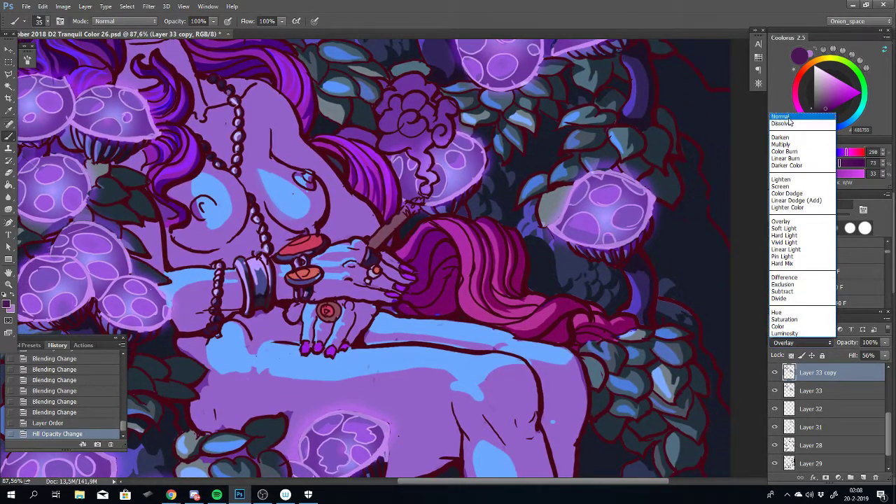
{"action": "left_click", "coordinate": [775, 373]}
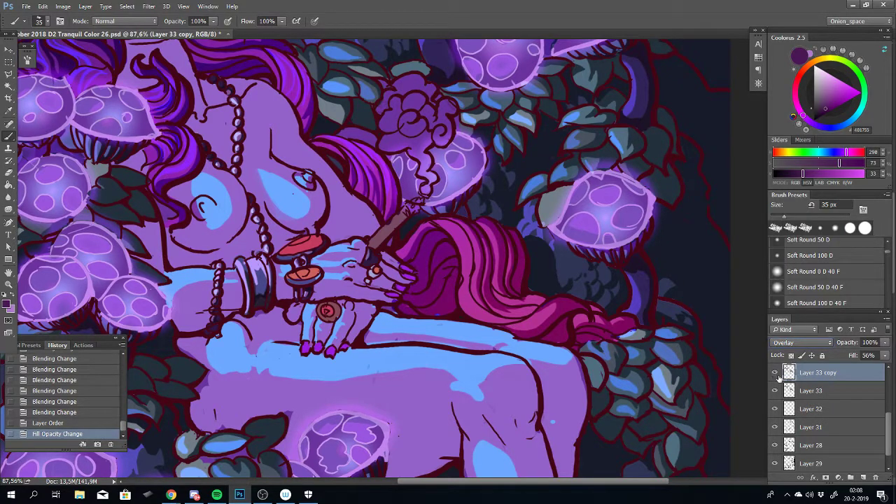
{"action": "left_click", "coordinate": [810, 391]}
{"action": "left_click", "coordinate": [801, 343]}
{"action": "left_click", "coordinate": [786, 123]}
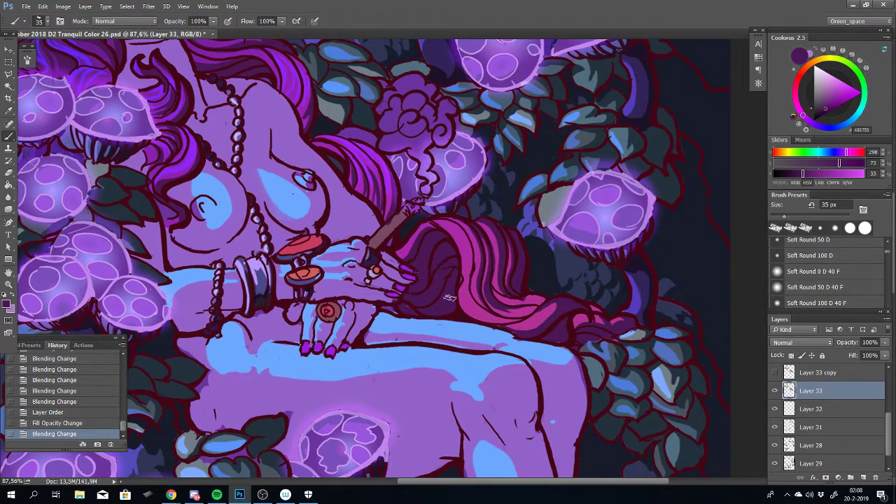
Pick a darker purple (hue 298, saturation 63, brightness 21) and paint deeper shadows inside the hair fold beside the hand on Layer 33
{"action": "left_click", "coordinate": [821, 116]}
{"action": "left_click", "coordinate": [821, 113]}
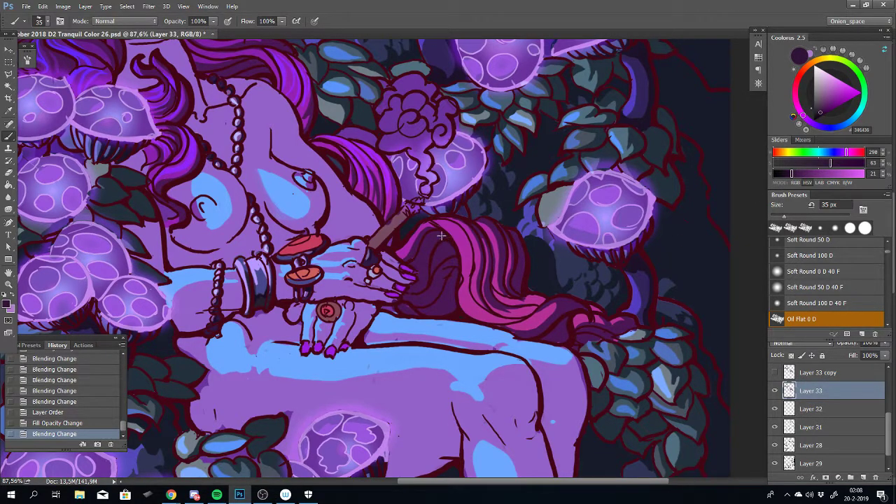
{"action": "mouse_move", "coordinate": [444, 238]}
{"action": "left_mouse_down"}
{"action": "mouse_move", "coordinate": [430, 246]}
{"action": "mouse_move", "coordinate": [426, 283]}
{"action": "mouse_move", "coordinate": [445, 238]}
{"action": "mouse_move", "coordinate": [414, 289]}
{"action": "mouse_move", "coordinate": [403, 283]}
{"action": "left_mouse_up"}
{"action": "key", "text": "ctrl+z"}
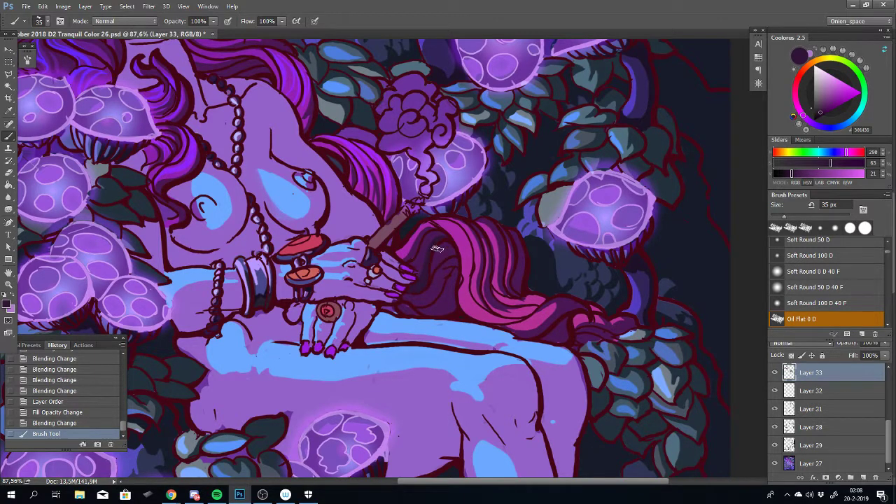
{"action": "left_click_drag", "start_coordinate": [435, 245], "coordinate": [448, 252]}
{"action": "key", "text": "ctrl+z"}
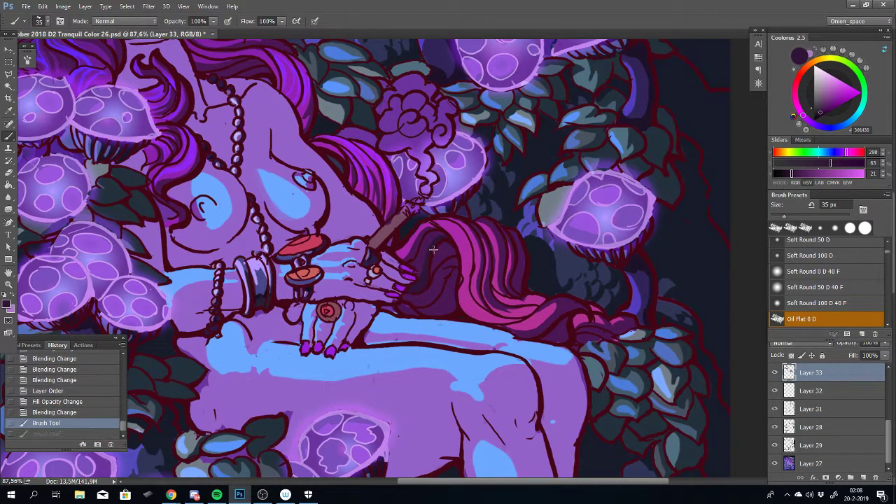
{"action": "left_click_drag", "start_coordinate": [452, 297], "coordinate": [450, 299]}
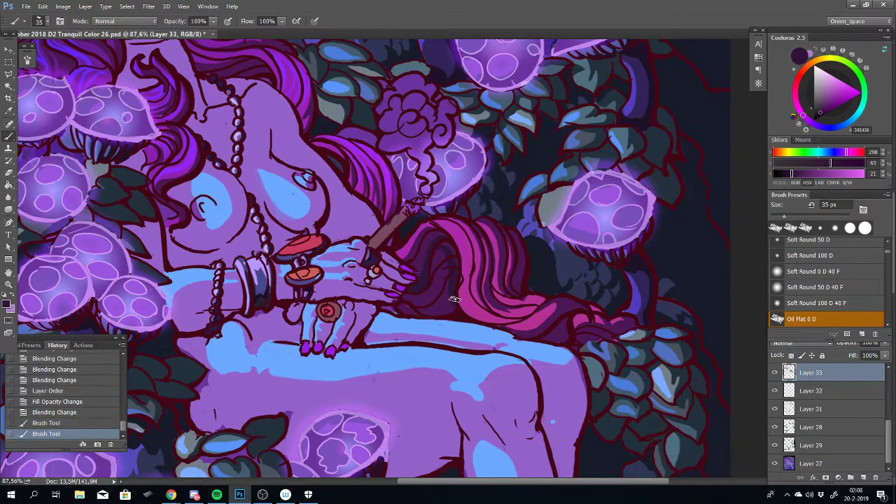
{"action": "left_click", "coordinate": [440, 240]}
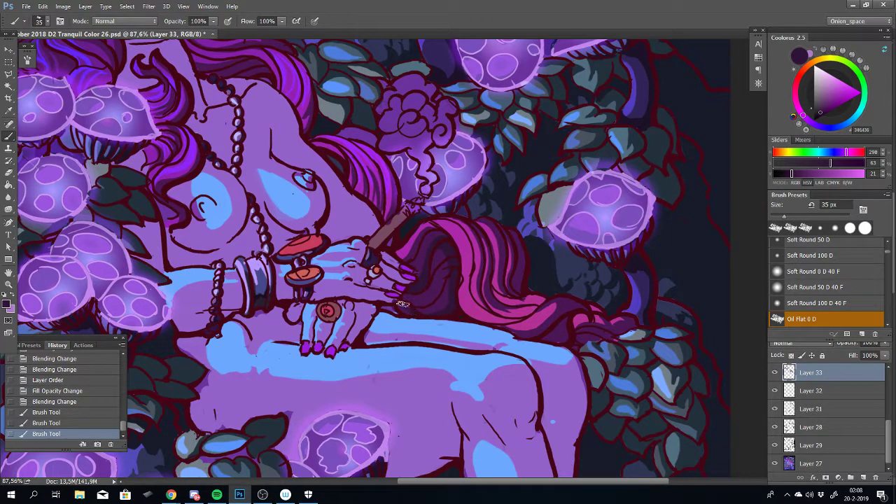
{"action": "left_click", "coordinate": [415, 314]}
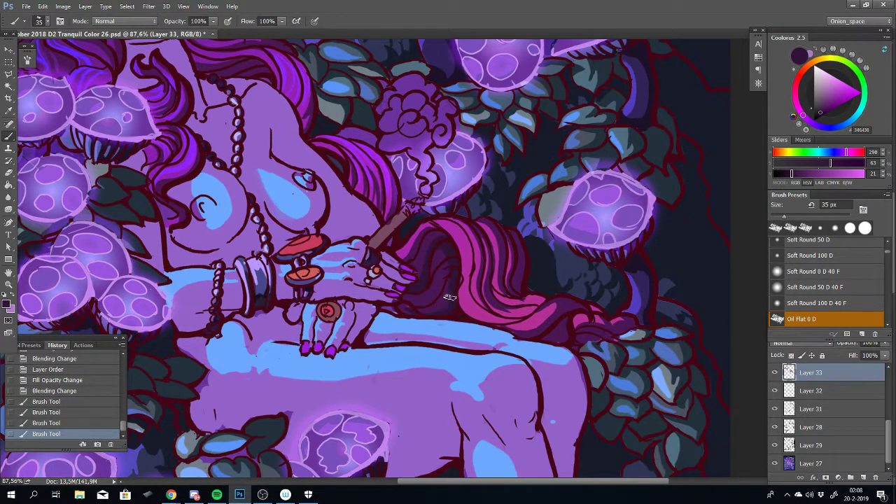
Refine the dark purple shading between the inner fold's strands and along its lower edge near the fingertips, redoing unsatisfactory strokes
{"action": "left_click", "coordinate": [400, 296]}
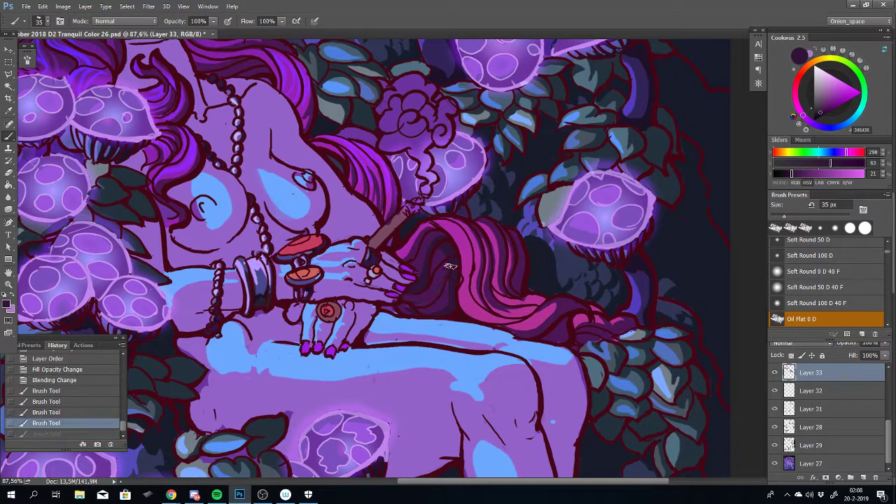
{"action": "key", "text": "ctrl+z"}
{"action": "left_click", "coordinate": [402, 299]}
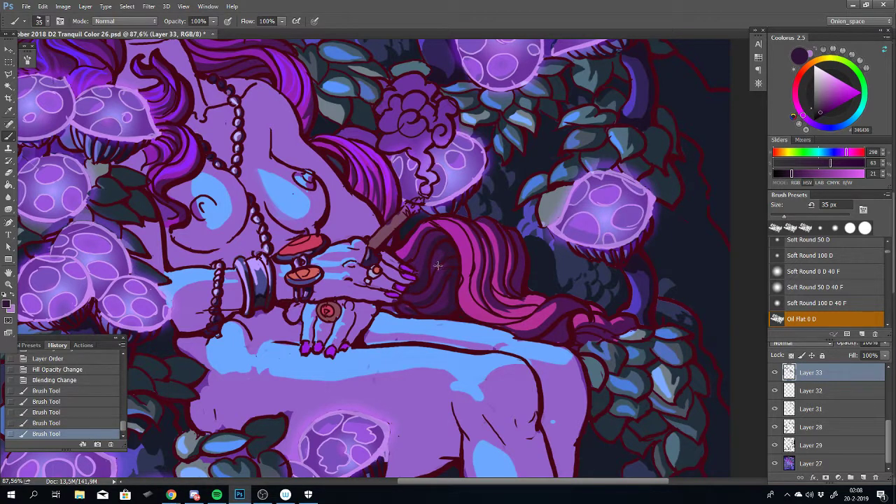
{"action": "left_click", "coordinate": [435, 272]}
{"action": "key", "text": "ctrl+z"}
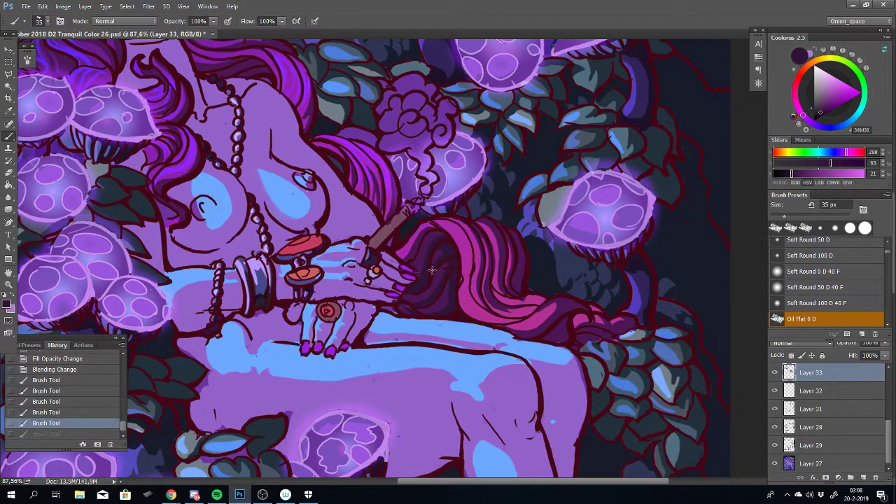
{"action": "left_click_drag", "start_coordinate": [432, 270], "coordinate": [432, 258]}
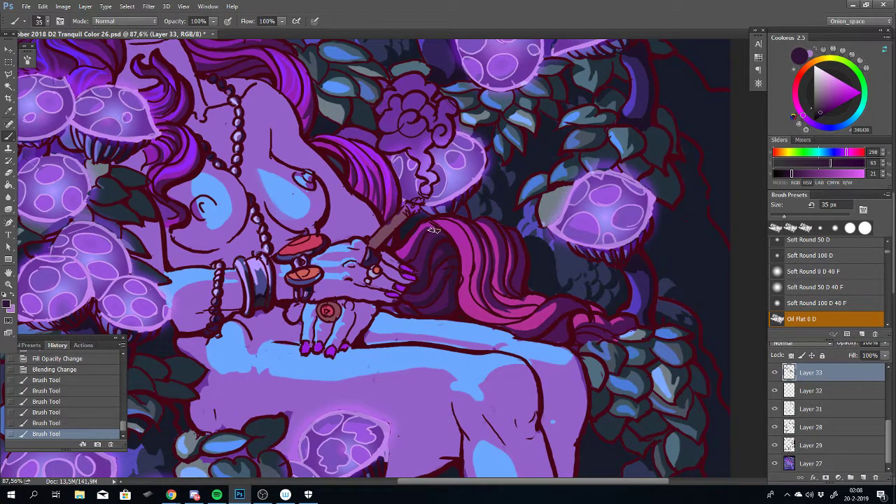
Add a dark shadow stroke along the upper curve of the hair fold, comparing it by undoing and redoing
{"action": "left_click", "coordinate": [414, 260]}
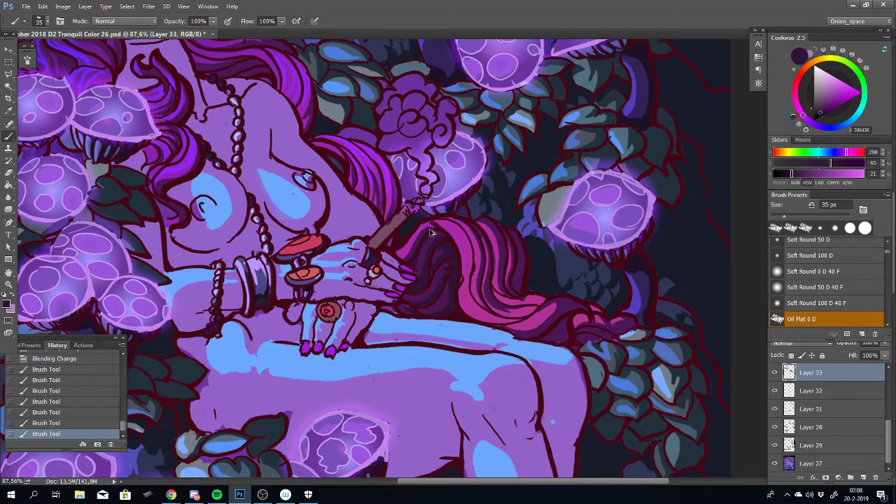
{"action": "key", "text": "ctrl+z"}
{"action": "left_click_drag", "start_coordinate": [416, 245], "coordinate": [411, 255]}
{"action": "key", "text": "ctrl+z"}
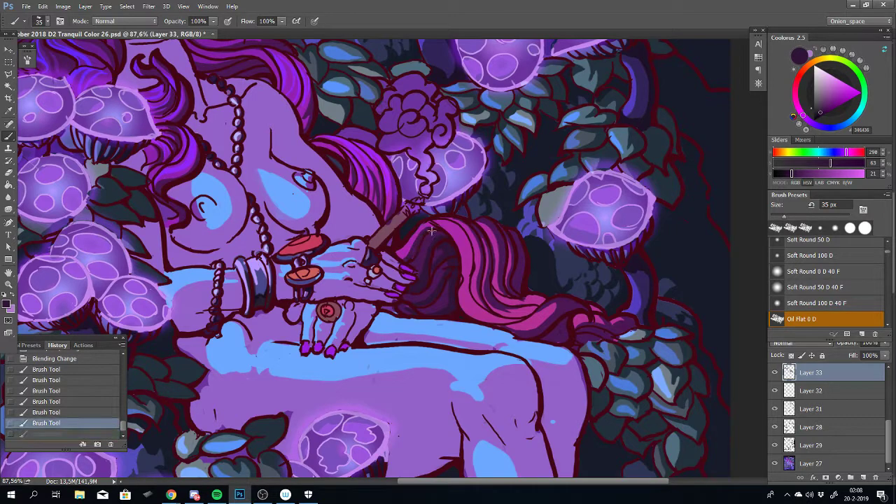
{"action": "key", "text": "ctrl+shift+z"}
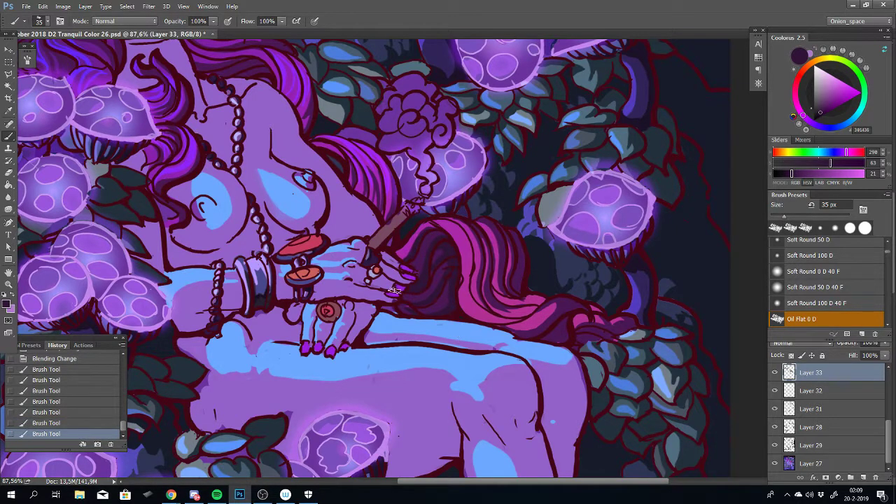
Paint dark purple shadow into the underside of the hair behind the shoulder and compare the shading with and without the last stroke
{"action": "scroll", "coordinate": [393, 290], "scroll_direction": "down", "scroll_amount": 4}
{"action": "scroll", "coordinate": [395, 266], "scroll_direction": "up", "scroll_amount": 3}
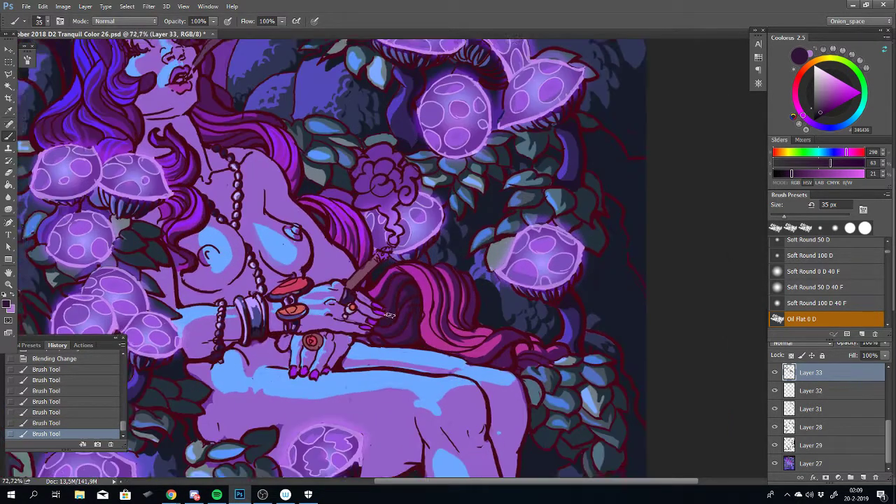
{"action": "scroll", "coordinate": [434, 228], "scroll_direction": "up", "scroll_amount": 3}
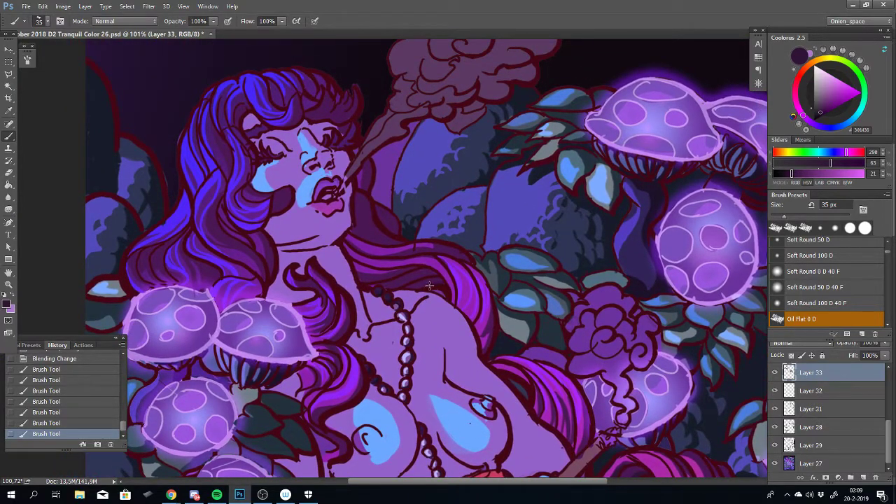
{"action": "key", "text": "ctrl+z"}
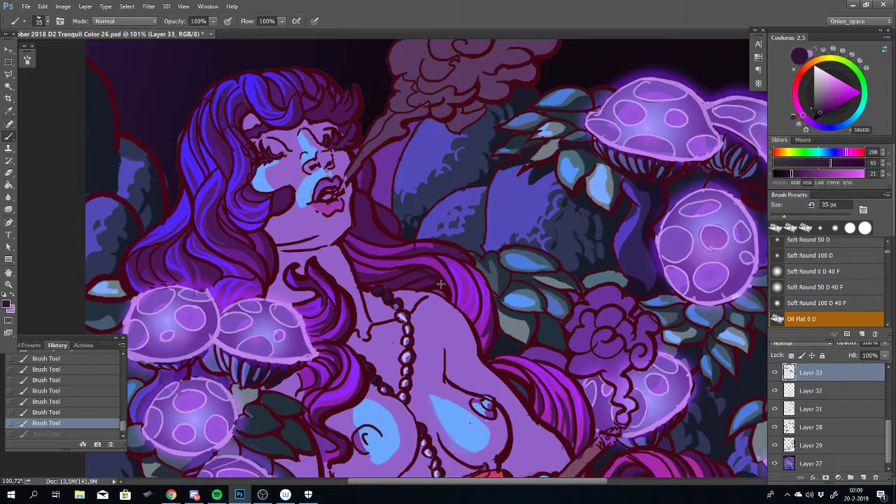
{"action": "left_click_drag", "start_coordinate": [435, 278], "coordinate": [430, 278]}
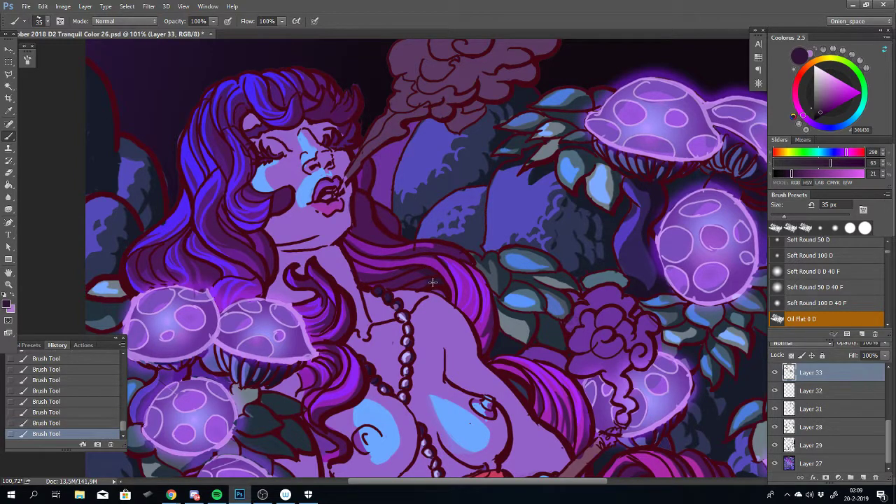
{"action": "key", "text": "ctrl+z"}
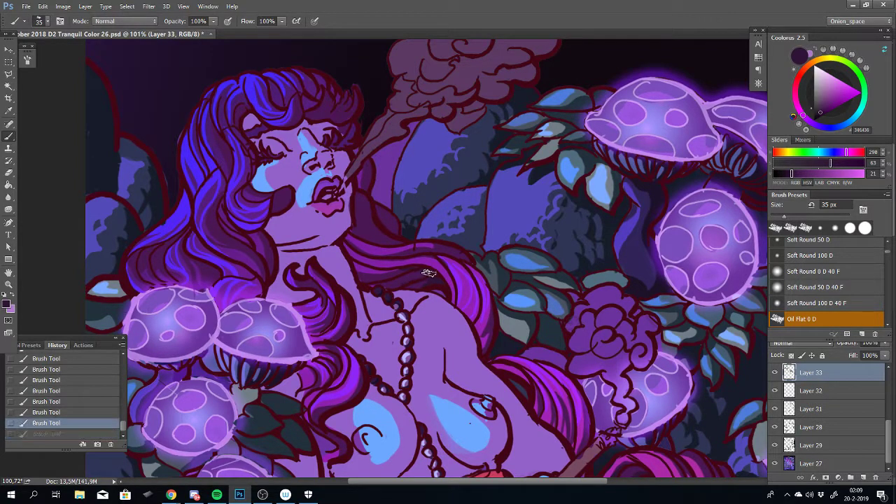
{"action": "left_click_drag", "start_coordinate": [397, 288], "coordinate": [400, 287]}
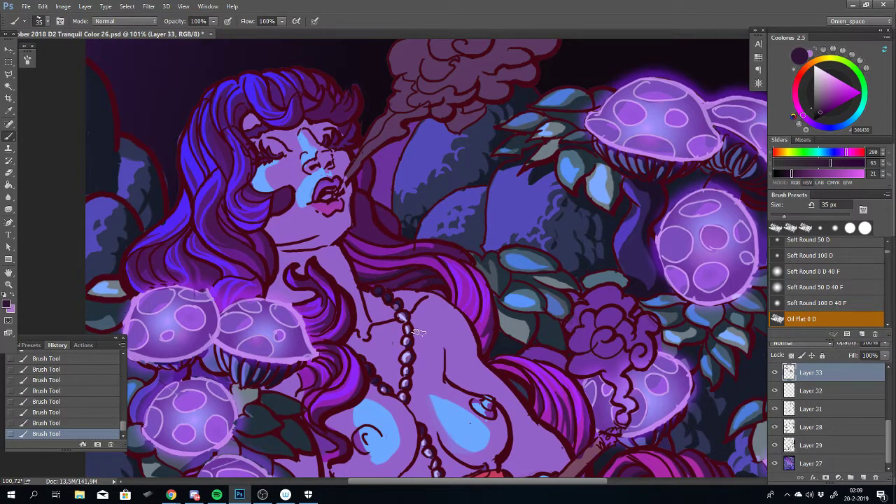
{"action": "scroll", "coordinate": [425, 322], "scroll_direction": "down", "scroll_amount": 1}
{"action": "scroll", "coordinate": [424, 322], "scroll_direction": "down", "scroll_amount": 3}
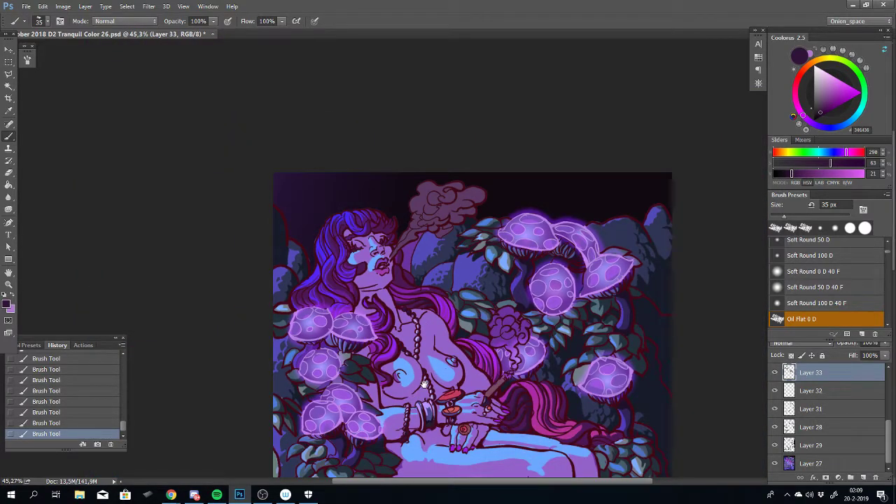
{"action": "scroll", "coordinate": [434, 304], "scroll_direction": "up", "scroll_amount": 3}
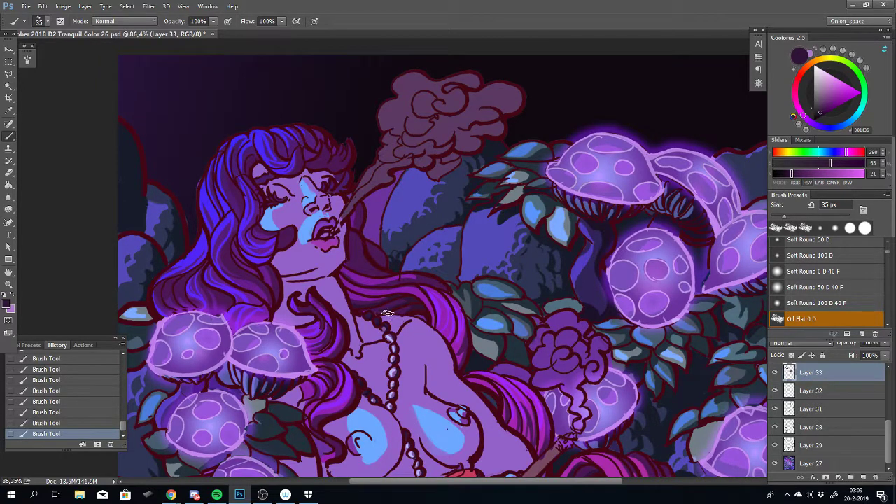
{"action": "key", "text": "ctrl+z"}
{"action": "key", "text": "ctrl+shift+z"}
Deepen the shadows in the hair ends lying above the knee with the same dark purple
{"action": "scroll", "coordinate": [441, 350], "scroll_direction": "down", "scroll_amount": 5}
{"action": "left_click_drag", "start_coordinate": [424, 400], "coordinate": [401, 222]}
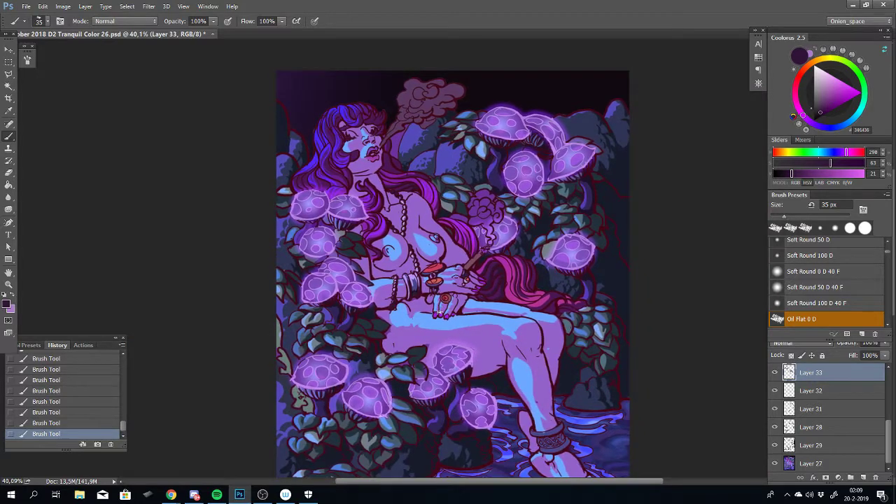
{"action": "scroll", "coordinate": [439, 311], "scroll_direction": "down", "scroll_amount": 1}
{"action": "scroll", "coordinate": [506, 280], "scroll_direction": "up", "scroll_amount": 5}
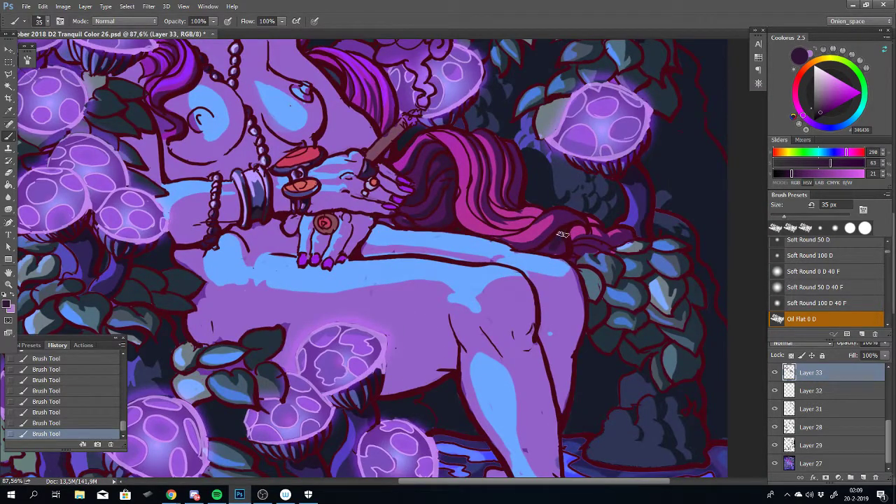
{"action": "key", "text": "ctrl+z"}
{"action": "left_click_drag", "start_coordinate": [557, 255], "coordinate": [552, 254]}
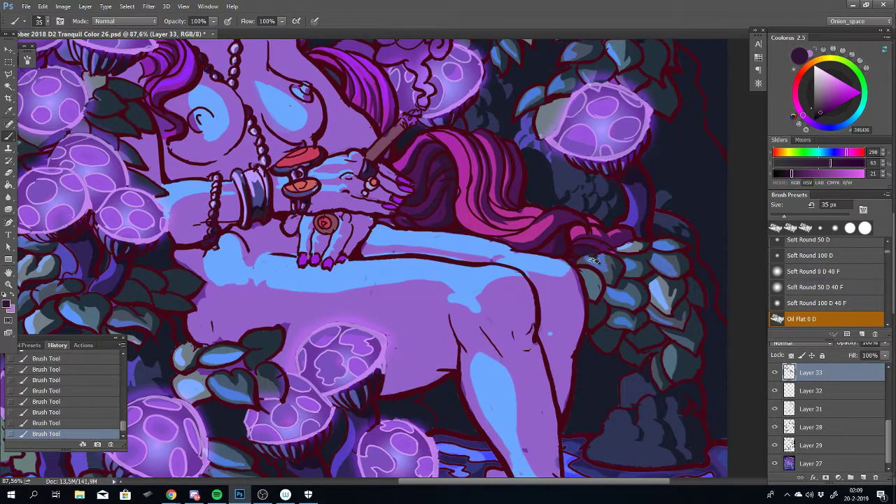
Show Layer 33 copy to check its Overlay effect on the whole illustration and delete that layer
{"action": "scroll", "coordinate": [535, 327], "scroll_direction": "down", "scroll_amount": 3}
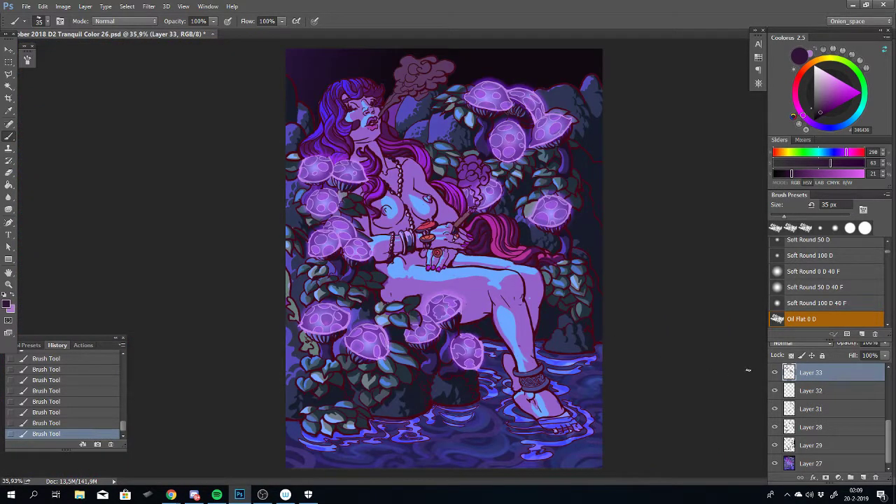
{"action": "scroll", "coordinate": [887, 434], "scroll_direction": "up", "scroll_amount": 2}
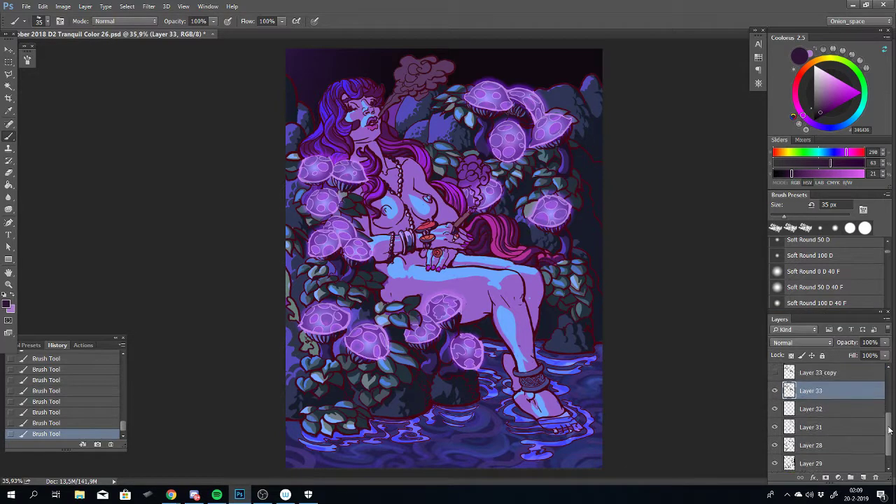
{"action": "left_click", "coordinate": [800, 379]}
{"action": "left_click", "coordinate": [776, 382]}
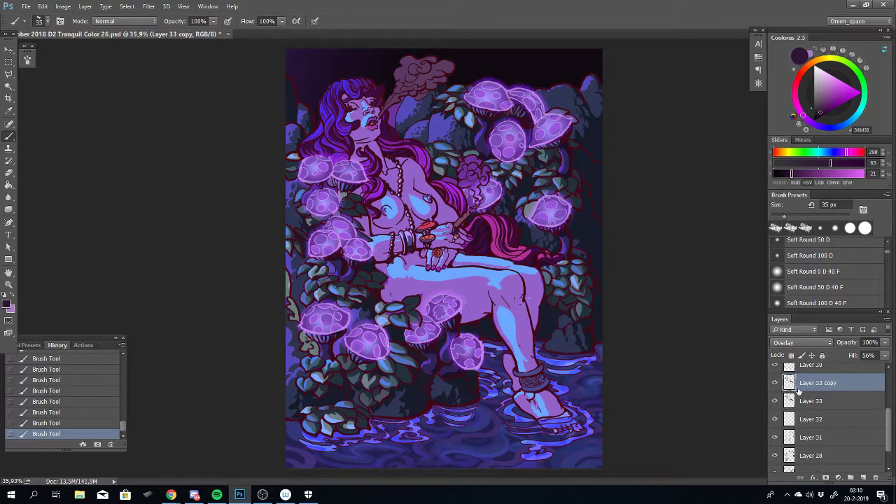
{"action": "key", "text": "Delete"}
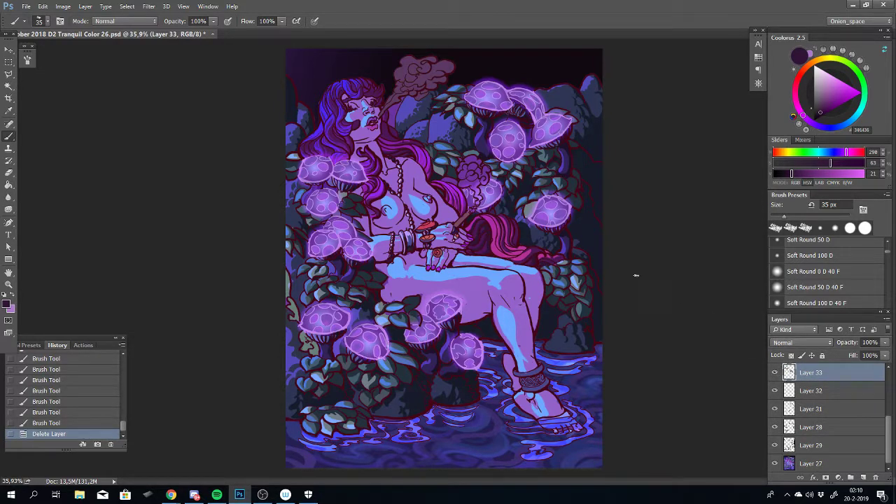
Sample the lighter shadow purple (hue 298, saturation 73, brightness 33) from the hair and paint a shadow along the middle strands of the draped lock
{"action": "scroll", "coordinate": [517, 242], "scroll_direction": "up", "scroll_amount": 10}
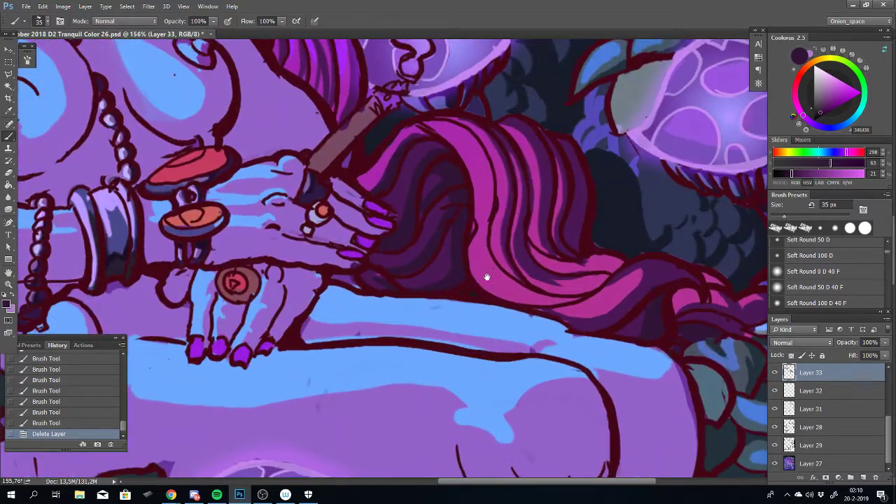
{"action": "left_click_drag", "start_coordinate": [486, 277], "coordinate": [454, 382]}
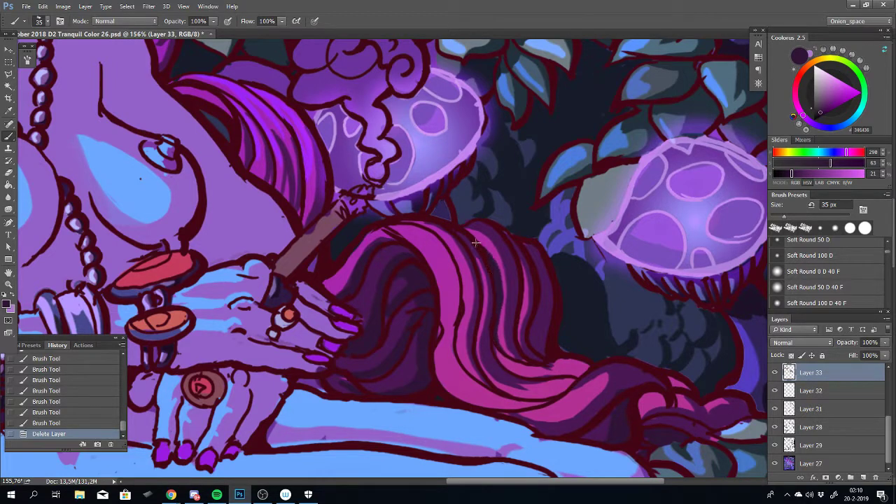
{"action": "left_click", "coordinate": [490, 329]}
{"action": "key", "text": "ctrl+z"}
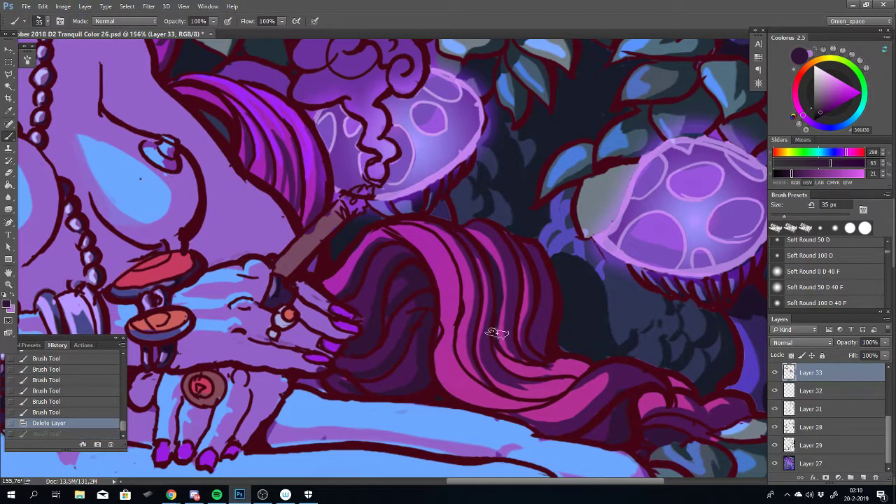
{"action": "left_click", "coordinate": [512, 263], "text": "alt"}
{"action": "left_click_drag", "start_coordinate": [494, 341], "coordinate": [498, 266]}
{"action": "key", "text": "ctrl+z"}
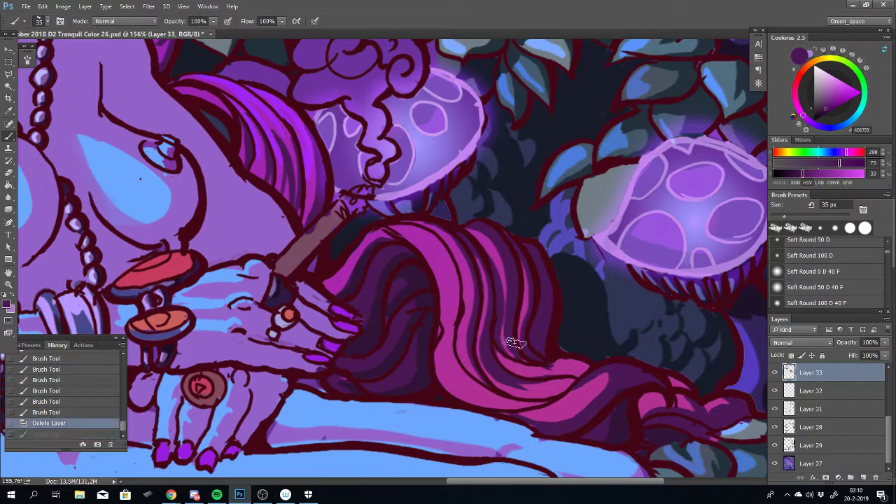
{"action": "left_click_drag", "start_coordinate": [495, 321], "coordinate": [495, 257]}
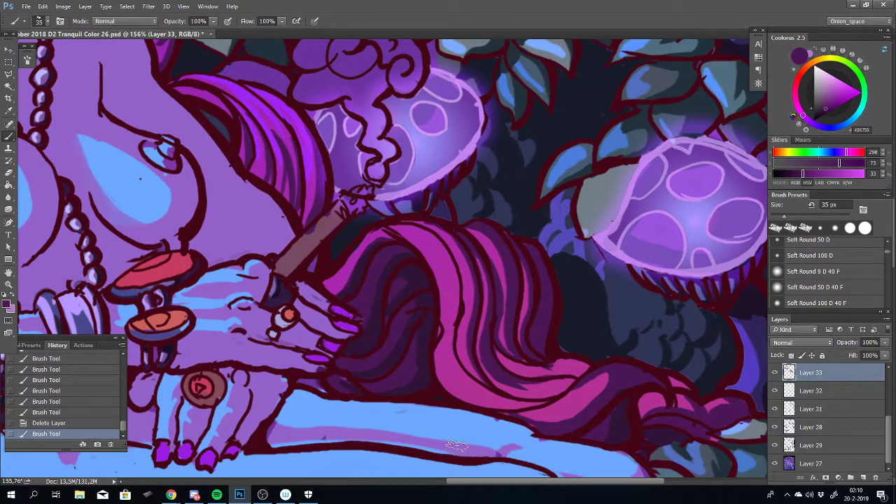
{"action": "key", "text": "ctrl+z"}
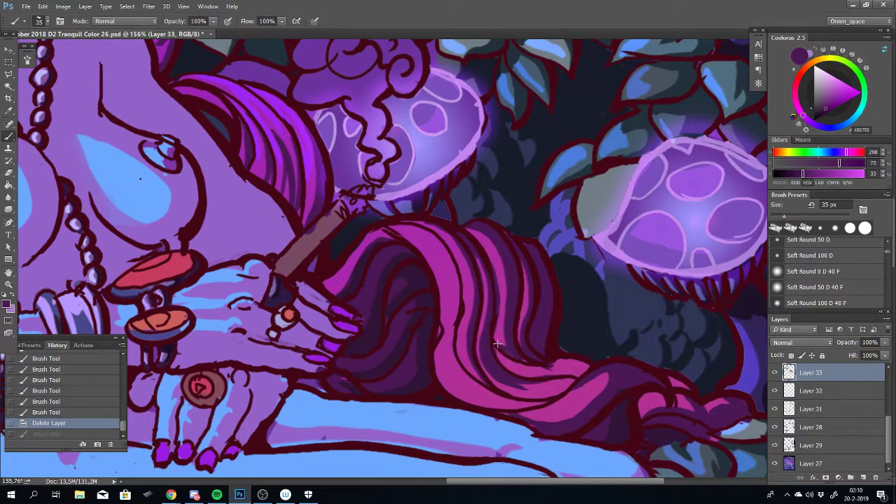
{"action": "mouse_move", "coordinate": [497, 343]}
{"action": "left_mouse_down"}
{"action": "mouse_move", "coordinate": [492, 266]}
{"action": "mouse_move", "coordinate": [469, 241]}
{"action": "left_mouse_up"}
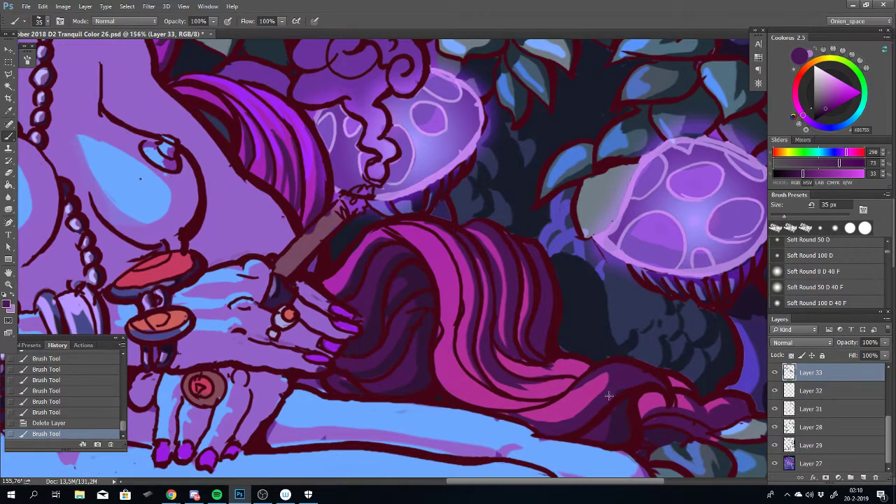
Undo and repaint the purple shadow strokes where the draped lock twists towards its ends above the knee
{"action": "key", "text": "ctrl+z"}
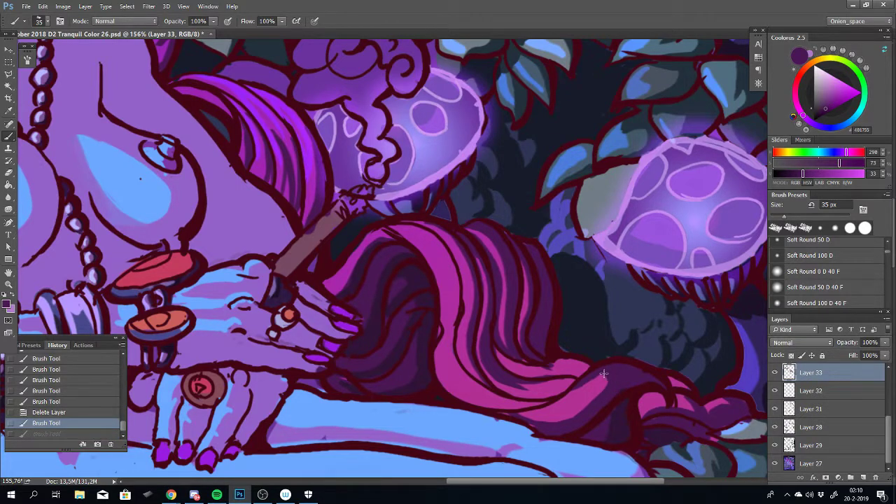
{"action": "key", "text": "ctrl+z"}
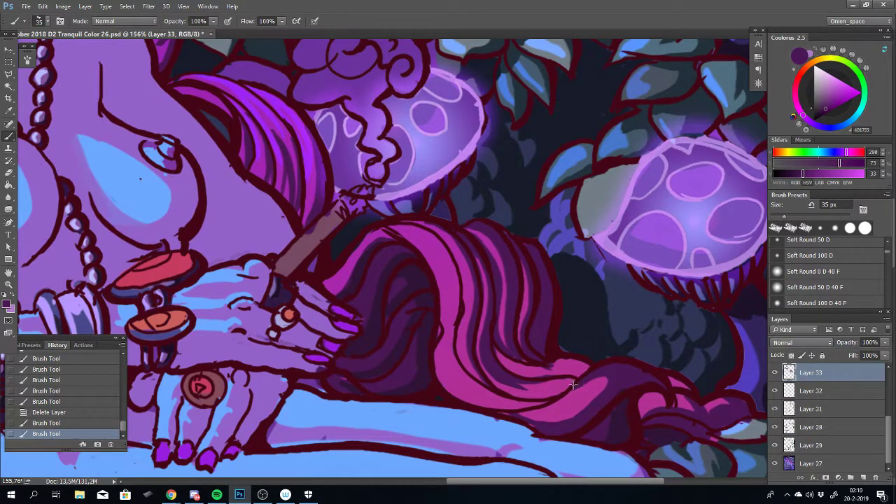
{"action": "key", "text": "ctrl+z"}
{"action": "key", "text": "ctrl+z"}
{"action": "left_click_drag", "start_coordinate": [540, 404], "coordinate": [516, 303]}
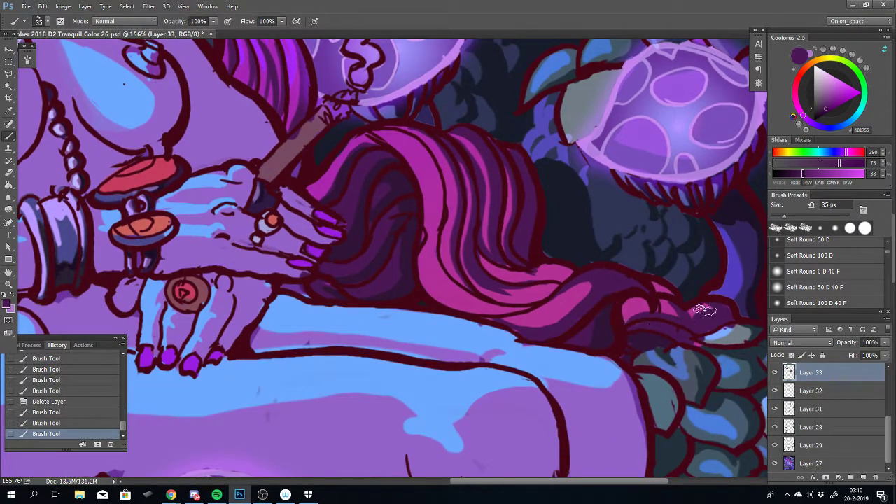
Shade the trailing hair ends beyond the knee with the same dark purple, undo the last stroke and check the whole figure
{"action": "mouse_move", "coordinate": [729, 315]}
{"action": "left_mouse_down"}
{"action": "mouse_move", "coordinate": [675, 368]}
{"action": "mouse_move", "coordinate": [664, 367]}
{"action": "mouse_move", "coordinate": [697, 344]}
{"action": "mouse_move", "coordinate": [684, 335]}
{"action": "mouse_move", "coordinate": [633, 348]}
{"action": "left_mouse_up"}
{"action": "key", "text": "ctrl+z"}
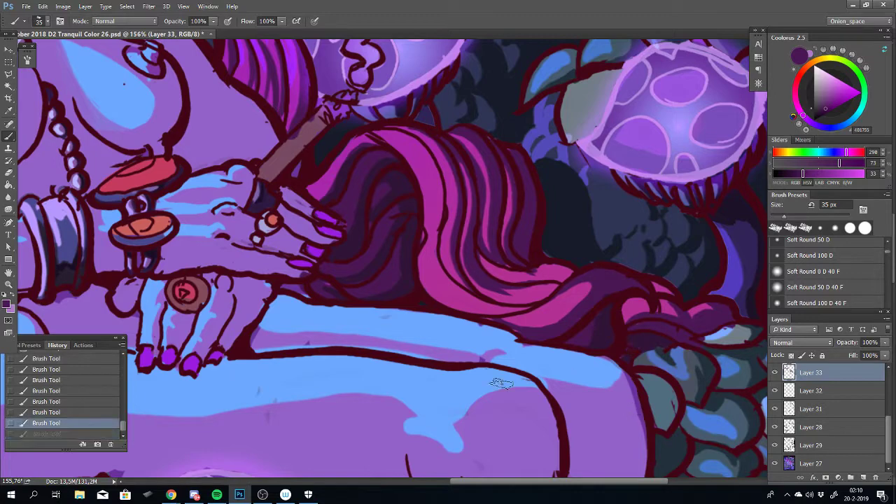
{"action": "scroll", "coordinate": [424, 386], "scroll_direction": "down", "scroll_amount": 5}
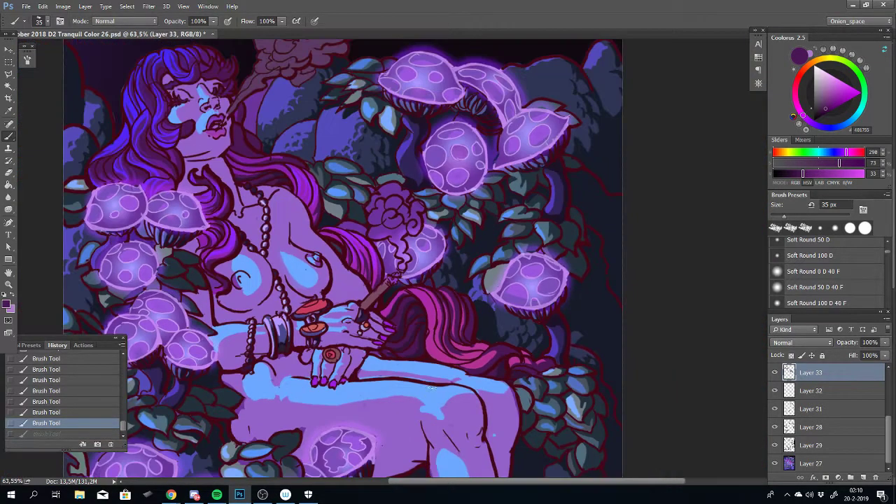
{"action": "left_click_drag", "start_coordinate": [424, 386], "coordinate": [493, 313]}
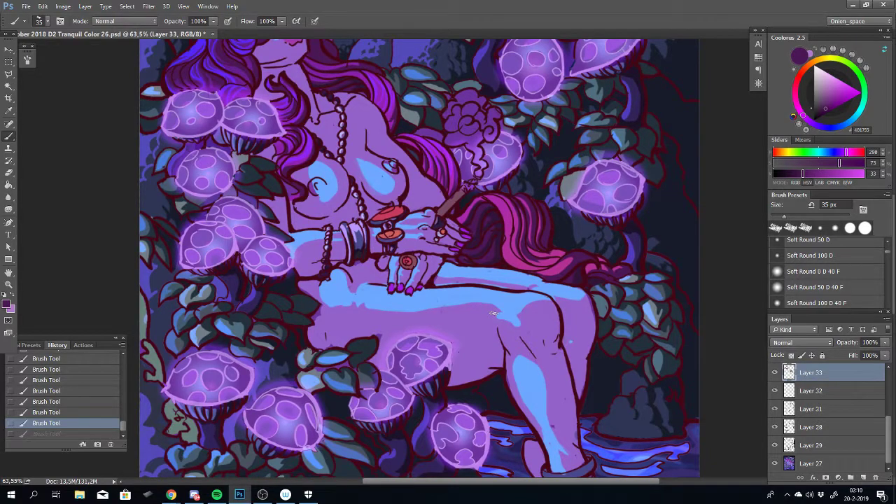
{"action": "scroll", "coordinate": [544, 243], "scroll_direction": "up", "scroll_amount": 4}
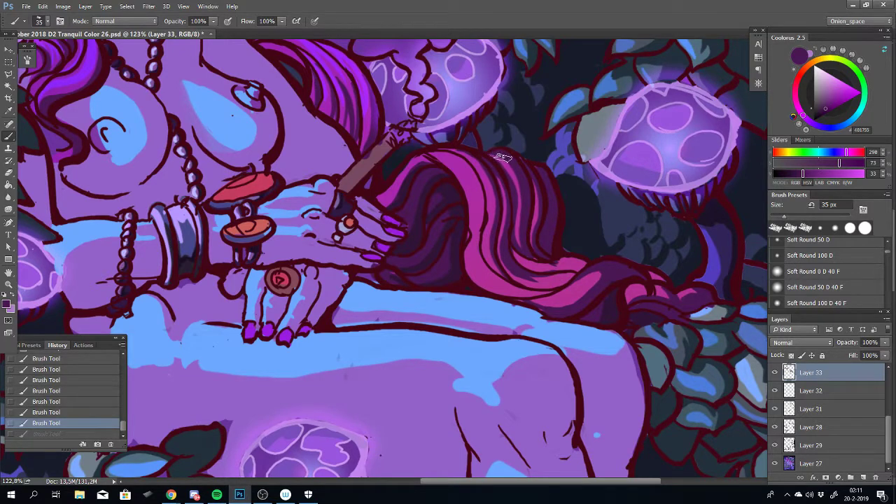
Try a dark purple shadow stroke along the outer strands of the draped lock and undo it
{"action": "left_click_drag", "start_coordinate": [498, 153], "coordinate": [533, 267]}
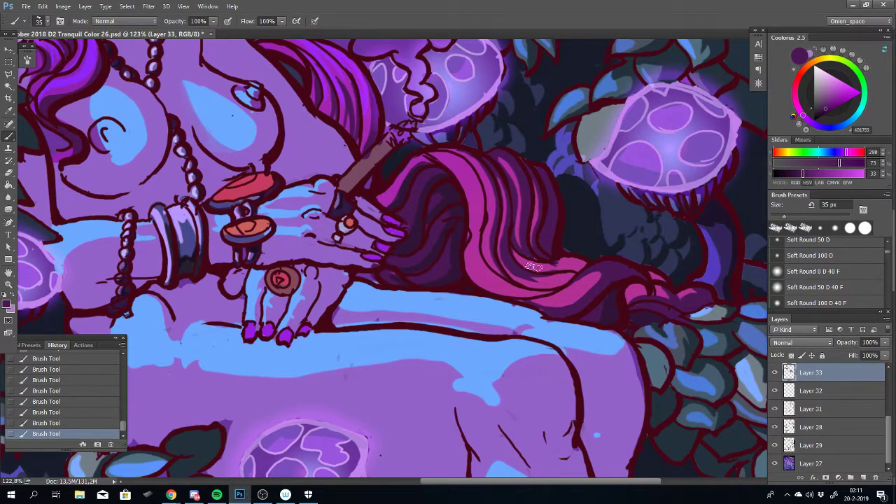
{"action": "mouse_move", "coordinate": [430, 245]}
{"action": "left_mouse_down"}
{"action": "mouse_move", "coordinate": [508, 311]}
{"action": "mouse_move", "coordinate": [552, 372]}
{"action": "mouse_move", "coordinate": [566, 356]}
{"action": "mouse_move", "coordinate": [570, 400]}
{"action": "mouse_move", "coordinate": [617, 480]}
{"action": "left_mouse_up"}
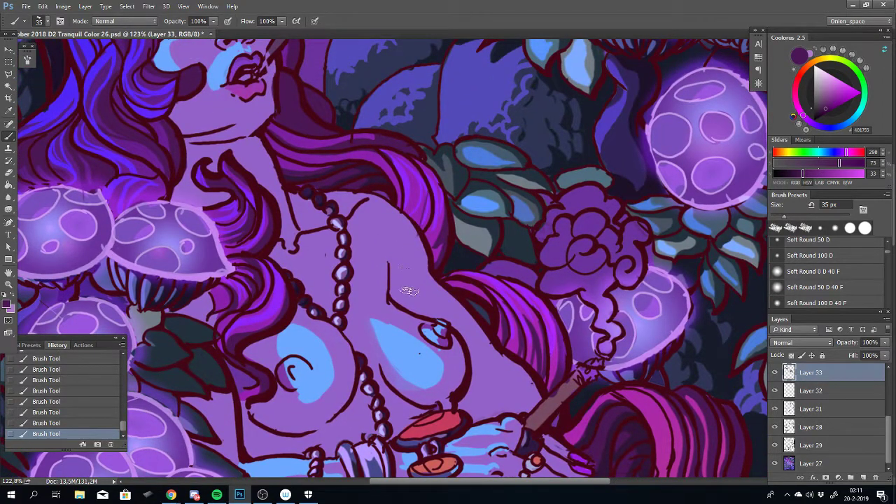
{"action": "key", "text": "ctrl+z"}
{"action": "scroll", "coordinate": [404, 309], "scroll_direction": "down", "scroll_amount": 1}
{"action": "scroll", "coordinate": [405, 309], "scroll_direction": "down", "scroll_amount": 3}
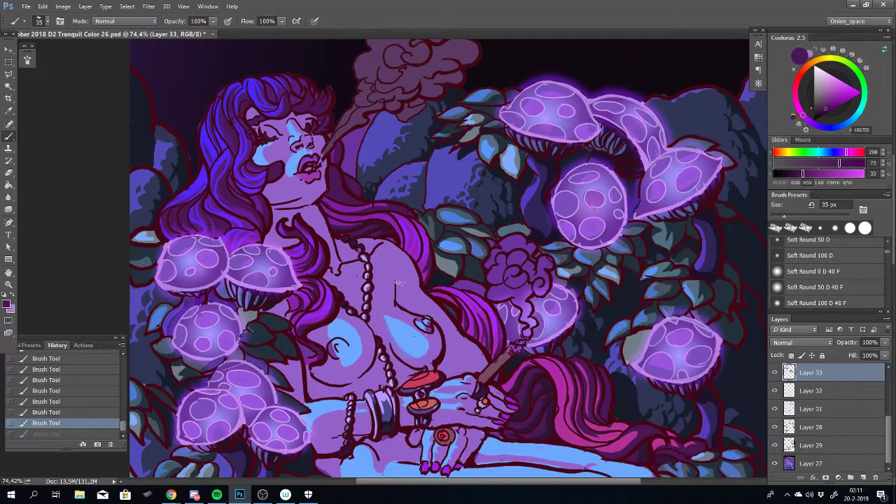
Erase excess dark shadow from the middle of the hair strand running from the neck over the shoulder
{"action": "scroll", "coordinate": [394, 251], "scroll_direction": "up", "scroll_amount": 3}
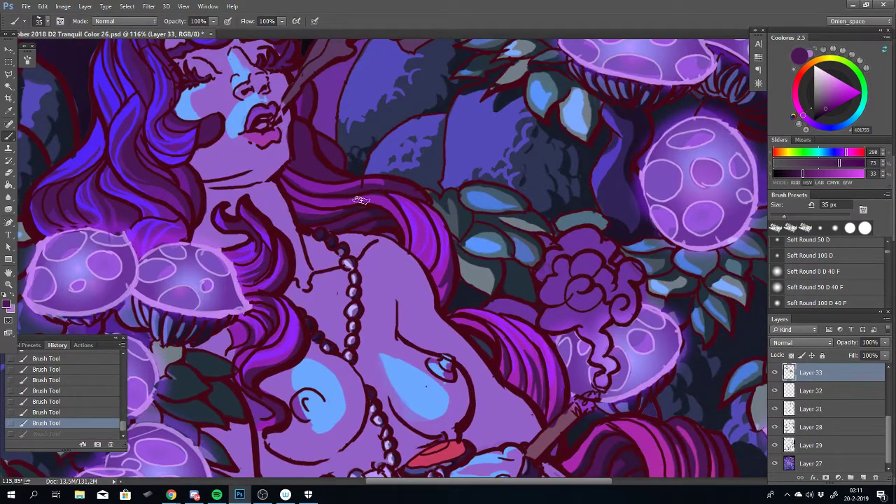
{"action": "key", "text": "e"}
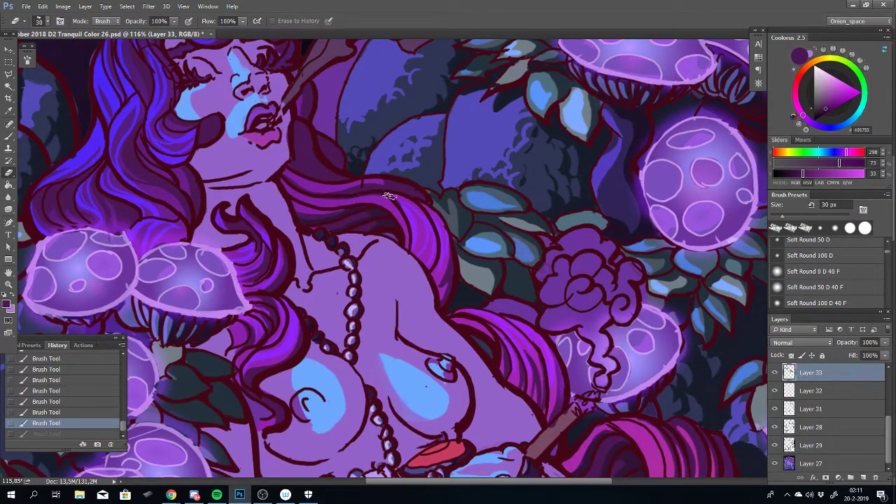
{"action": "left_click", "coordinate": [342, 202]}
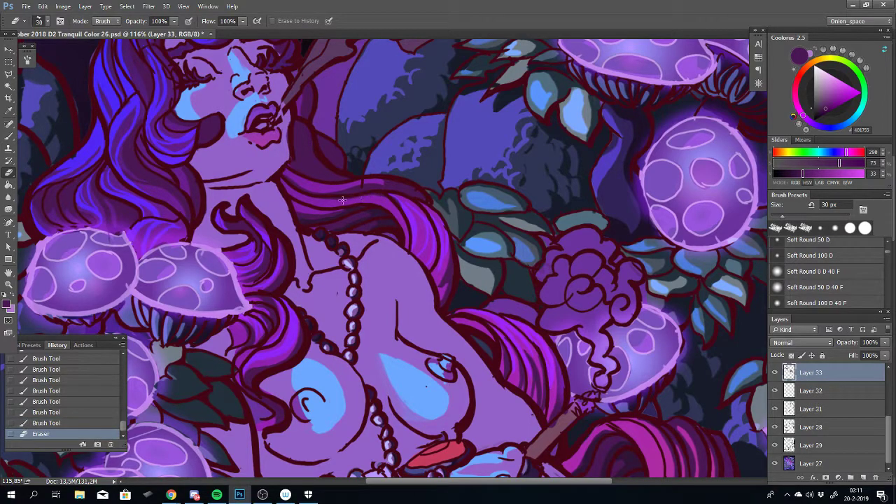
{"action": "left_click", "coordinate": [324, 201]}
{"action": "left_click", "coordinate": [216, 495]}
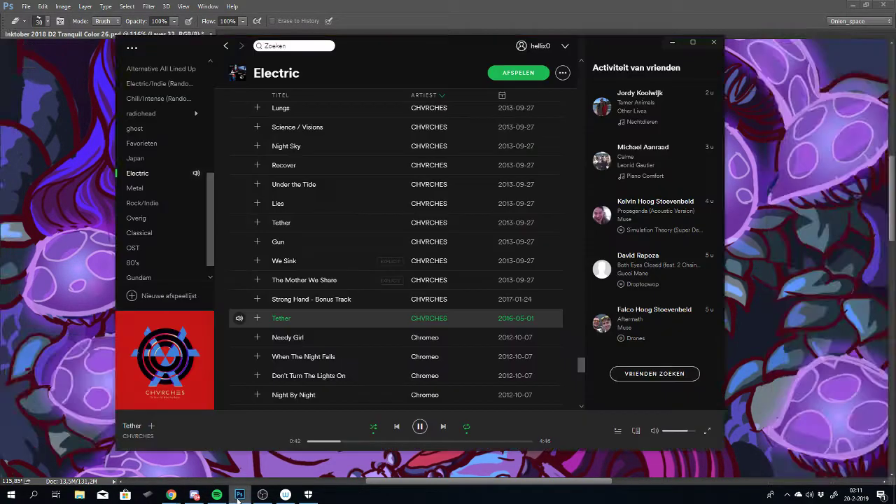
{"action": "left_click", "coordinate": [216, 494]}
Clean up the shadow edges along the shoulder strand with the Eraser, undoing and redoing the erasure near the neck
{"action": "left_click", "coordinate": [384, 200]}
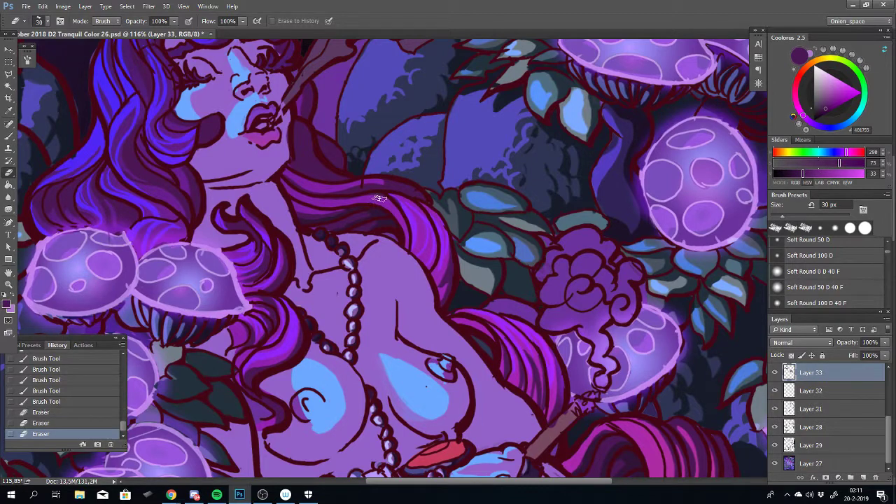
{"action": "left_click", "coordinate": [384, 199]}
{"action": "left_click", "coordinate": [383, 199]}
{"action": "left_click", "coordinate": [357, 195]}
{"action": "left_click", "coordinate": [360, 196]}
{"action": "left_click", "coordinate": [324, 199]}
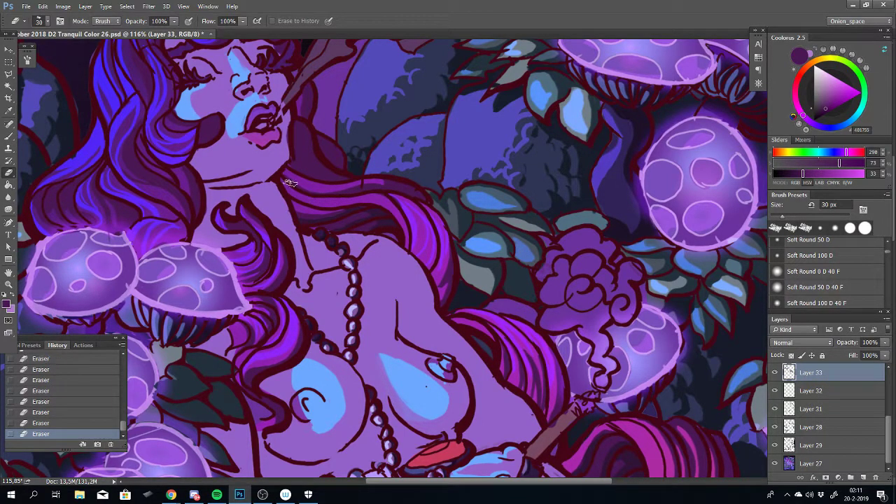
{"action": "key", "text": "ctrl+z"}
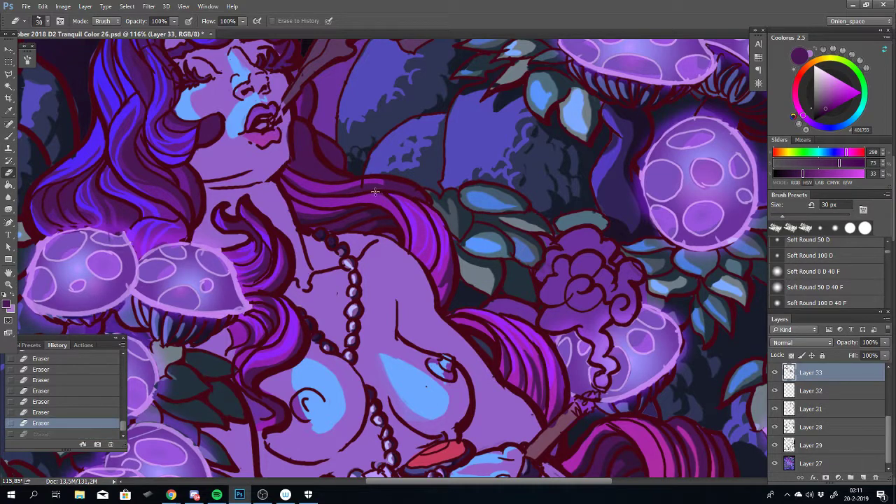
{"action": "left_click_drag", "start_coordinate": [332, 200], "coordinate": [296, 191]}
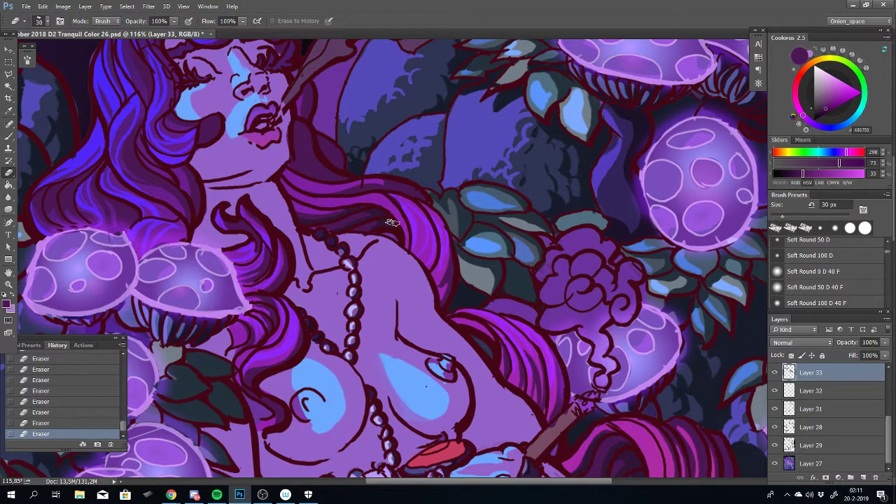
Add a dark purple brush stroke to the upper edge of the hair over the shoulder and review the overall shading
{"action": "key", "text": "b"}
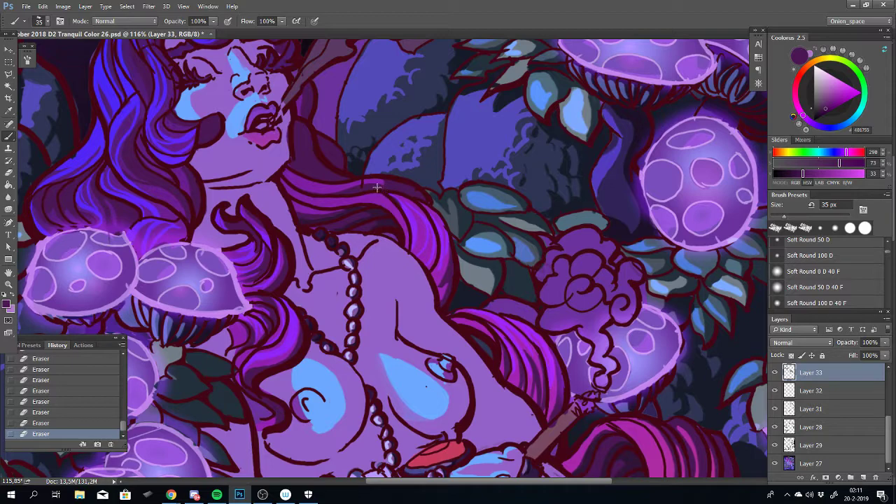
{"action": "left_click", "coordinate": [384, 180]}
{"action": "scroll", "coordinate": [319, 365], "scroll_direction": "down", "scroll_amount": 3}
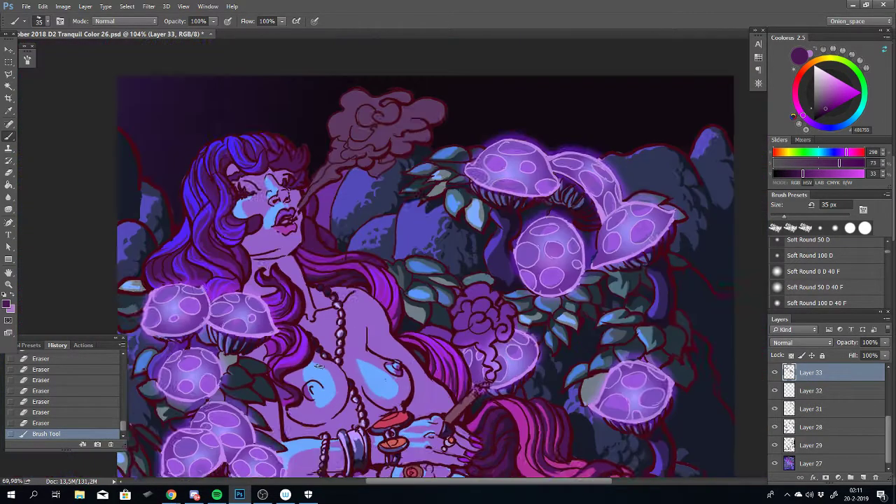
{"action": "left_click_drag", "start_coordinate": [326, 345], "coordinate": [326, 259]}
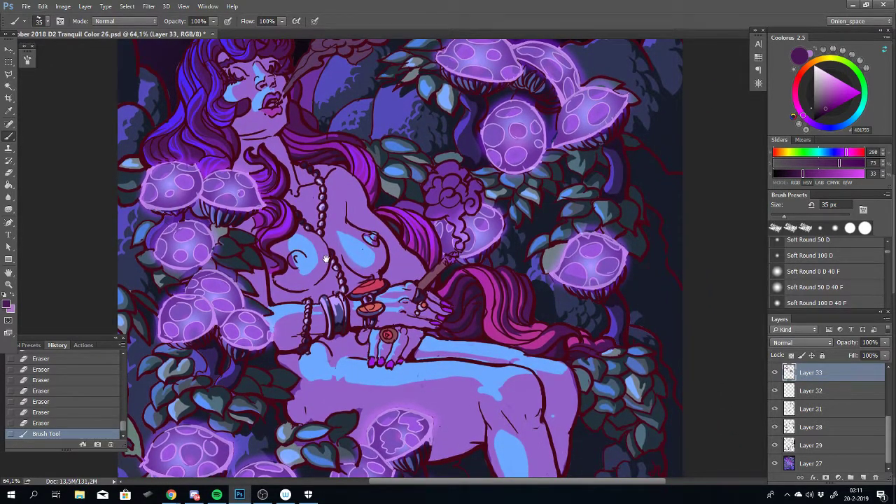
{"action": "scroll", "coordinate": [327, 259], "scroll_direction": "up", "scroll_amount": 3}
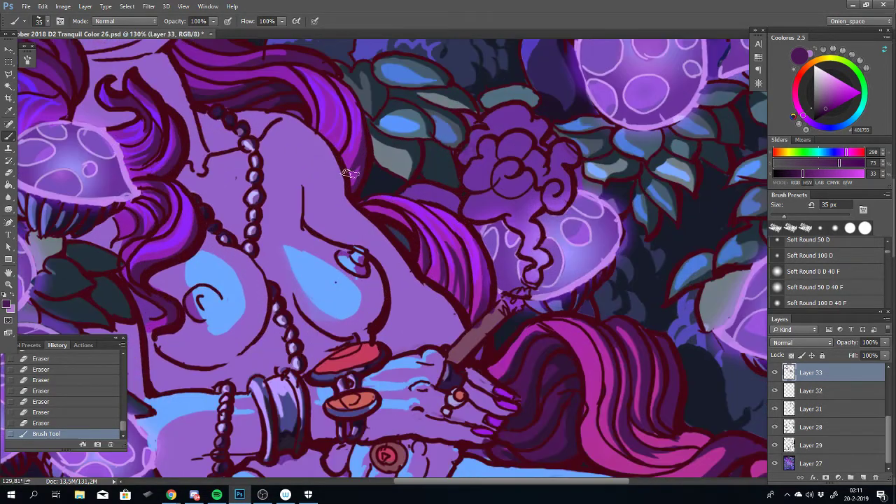
Sample the dark purple from the upper hair and shade the root of the purple lock behind the arm
{"action": "left_click", "coordinate": [296, 96], "text": "alt"}
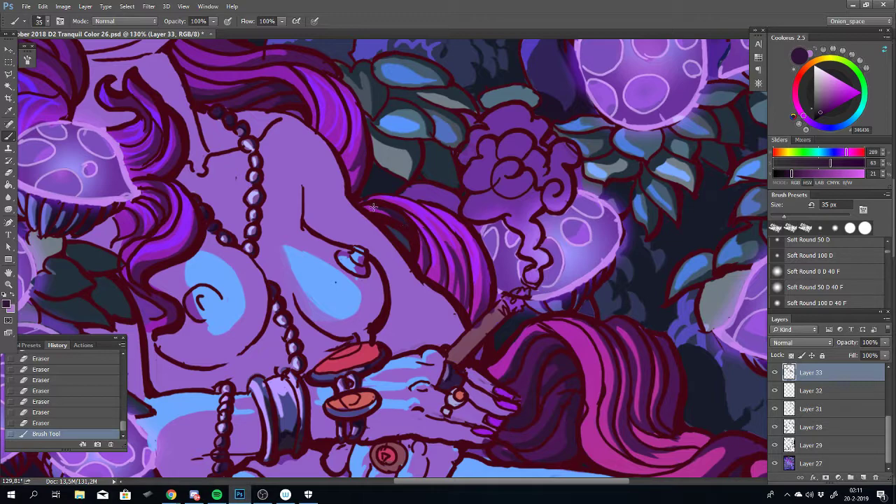
{"action": "left_click_drag", "start_coordinate": [381, 210], "coordinate": [401, 219]}
{"action": "scroll", "coordinate": [451, 299], "scroll_direction": "down", "scroll_amount": 5}
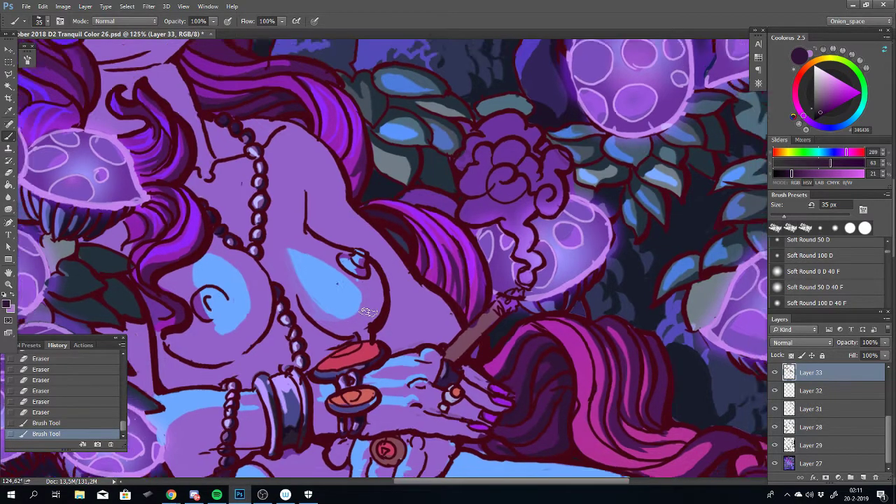
Erase the stray dark shading around the lower bend of the magenta hair above the thigh
{"action": "scroll", "coordinate": [452, 300], "scroll_direction": "up", "scroll_amount": 5}
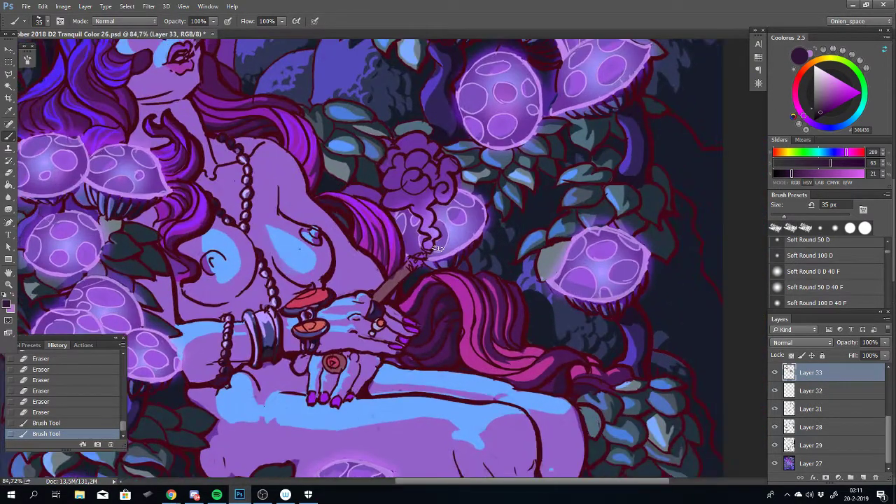
{"action": "scroll", "coordinate": [533, 379], "scroll_direction": "up", "scroll_amount": 2}
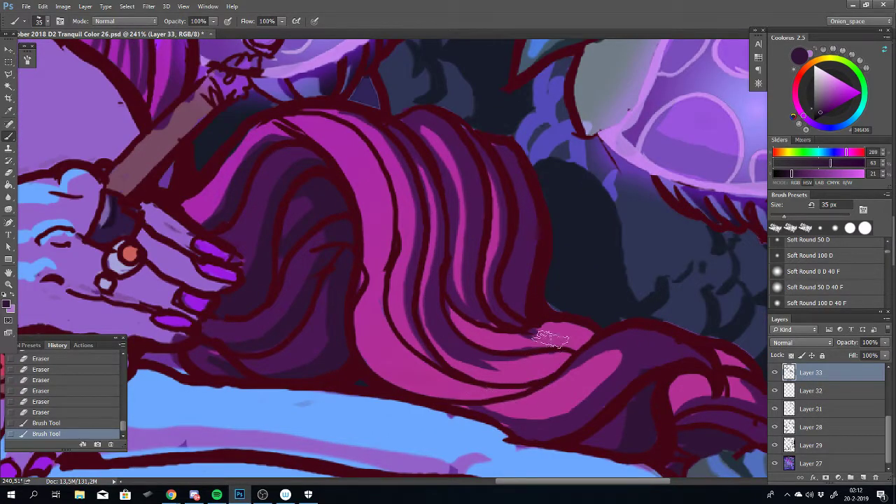
{"action": "key", "text": "e"}
{"action": "left_click_drag", "start_coordinate": [578, 360], "coordinate": [536, 342]}
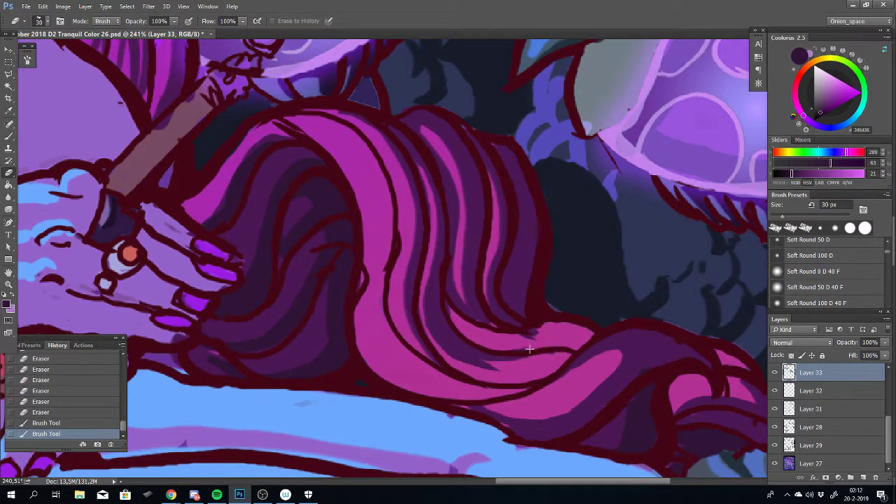
{"action": "mouse_move", "coordinate": [468, 334]}
{"action": "left_mouse_down"}
{"action": "mouse_move", "coordinate": [543, 328]}
{"action": "mouse_move", "coordinate": [513, 320]}
{"action": "left_mouse_up"}
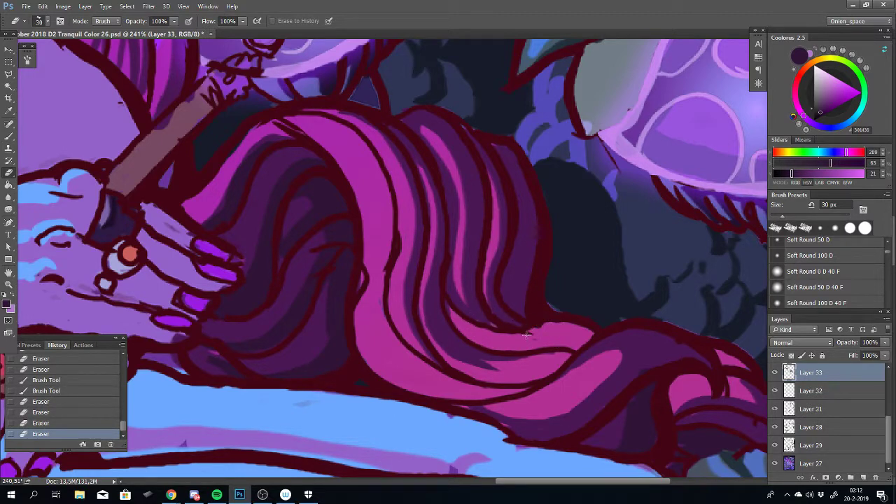
{"action": "left_click_drag", "start_coordinate": [580, 356], "coordinate": [551, 325]}
{"action": "mouse_move", "coordinate": [512, 332]}
{"action": "left_mouse_down"}
{"action": "mouse_move", "coordinate": [490, 326]}
{"action": "mouse_move", "coordinate": [534, 326]}
{"action": "mouse_move", "coordinate": [522, 334]}
{"action": "mouse_move", "coordinate": [476, 328]}
{"action": "left_mouse_up"}
Paint dark purple shading along the lower magenta strands with the 35 px brush, redoing strokes that miss the strand shape
{"action": "key", "text": "b"}
{"action": "key", "text": "ctrl+z"}
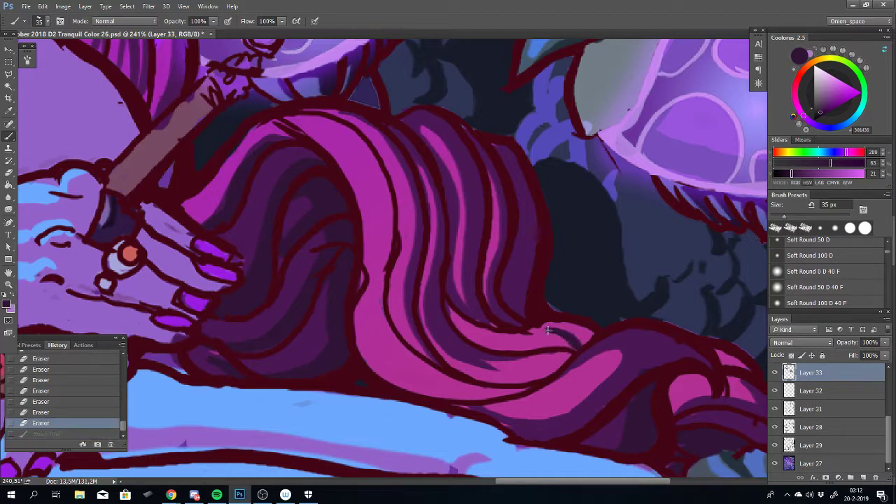
{"action": "mouse_move", "coordinate": [548, 330]}
{"action": "left_mouse_down"}
{"action": "mouse_move", "coordinate": [519, 343]}
{"action": "mouse_move", "coordinate": [478, 341]}
{"action": "mouse_move", "coordinate": [448, 326]}
{"action": "mouse_move", "coordinate": [516, 343]}
{"action": "left_mouse_up"}
{"action": "key", "text": "ctrl+z"}
{"action": "key", "text": "ctrl+z"}
{"action": "mouse_move", "coordinate": [444, 319]}
{"action": "left_mouse_down"}
{"action": "mouse_move", "coordinate": [465, 337]}
{"action": "mouse_move", "coordinate": [582, 340]}
{"action": "mouse_move", "coordinate": [580, 350]}
{"action": "left_mouse_up"}
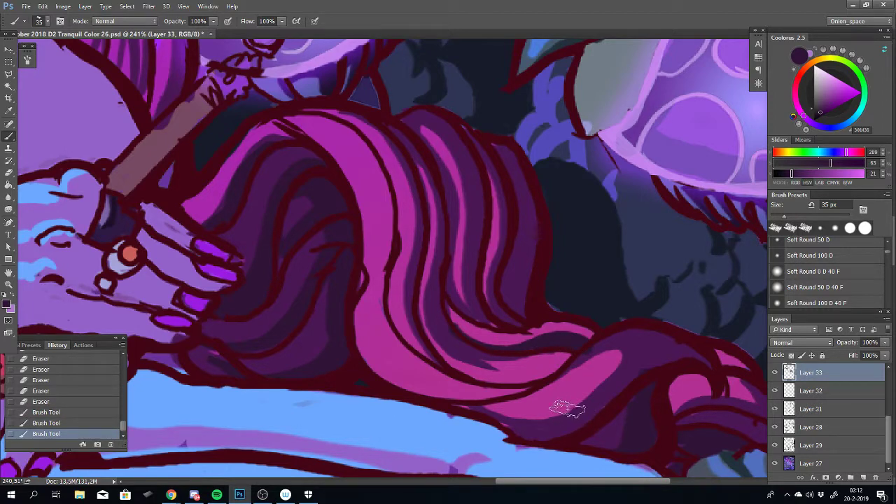
Sample the mid purple from the hair and repaint the shadow inside the lower magenta strand with it
{"action": "left_click", "coordinate": [445, 333], "text": "alt"}
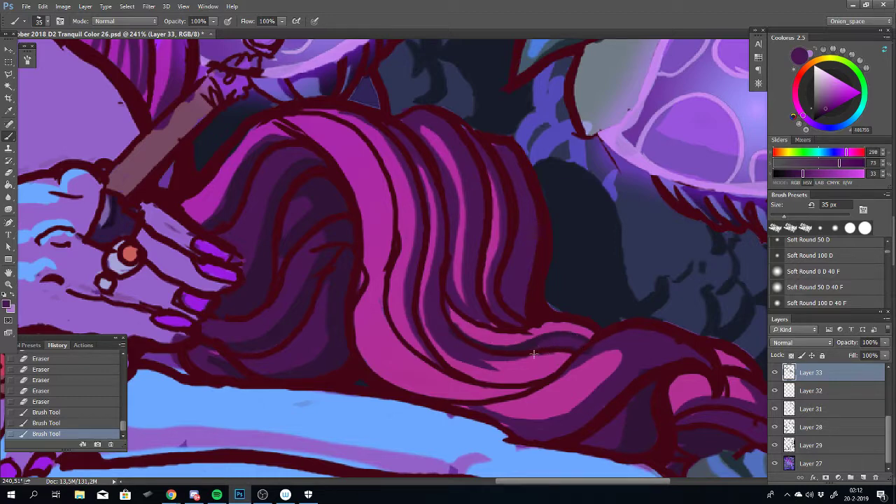
{"action": "key", "text": "ctrl+z"}
{"action": "mouse_move", "coordinate": [544, 343]}
{"action": "left_mouse_down"}
{"action": "mouse_move", "coordinate": [578, 347]}
{"action": "mouse_move", "coordinate": [497, 355]}
{"action": "mouse_move", "coordinate": [545, 339]}
{"action": "mouse_move", "coordinate": [574, 345]}
{"action": "mouse_move", "coordinate": [506, 351]}
{"action": "left_mouse_up"}
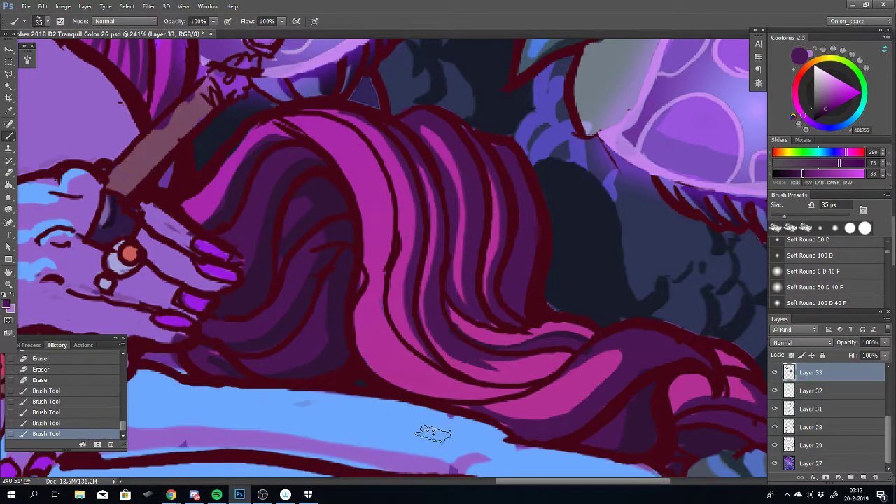
Duplicate Layer 33 and keep the copy above the original
{"action": "scroll", "coordinate": [433, 434], "scroll_direction": "down", "scroll_amount": 2}
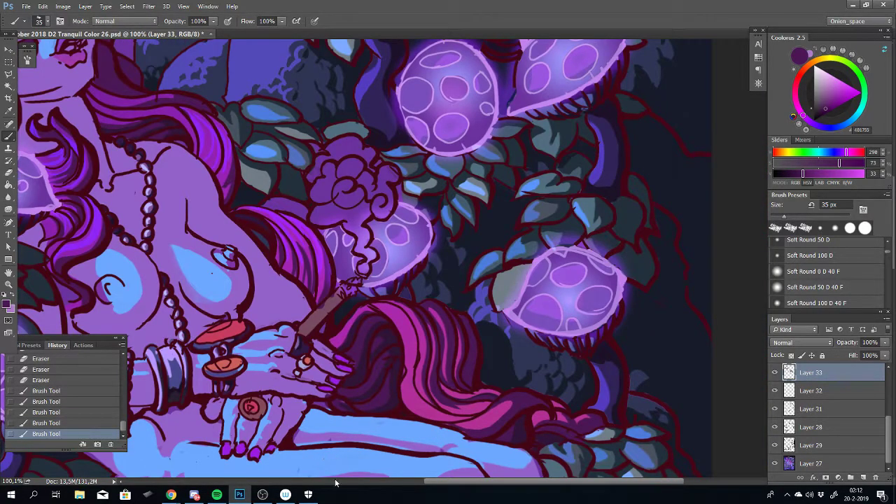
{"action": "scroll", "coordinate": [372, 370], "scroll_direction": "down", "scroll_amount": 2}
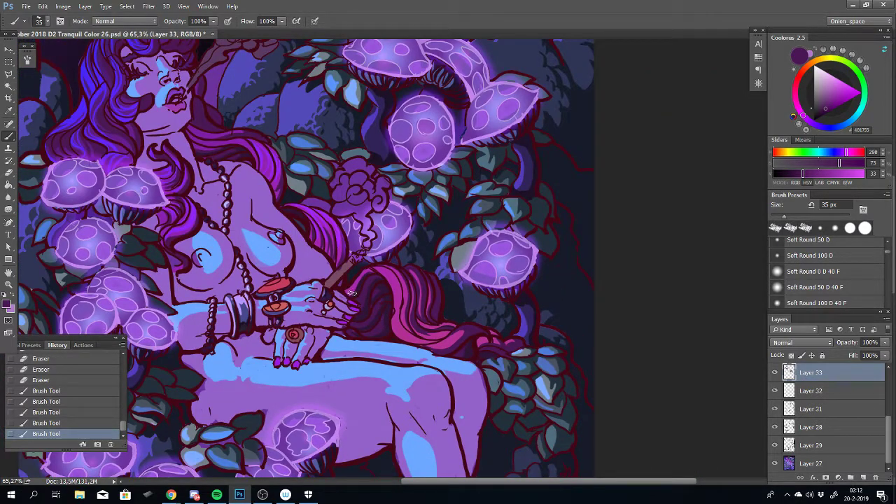
{"action": "left_click_drag", "start_coordinate": [283, 269], "coordinate": [385, 236]}
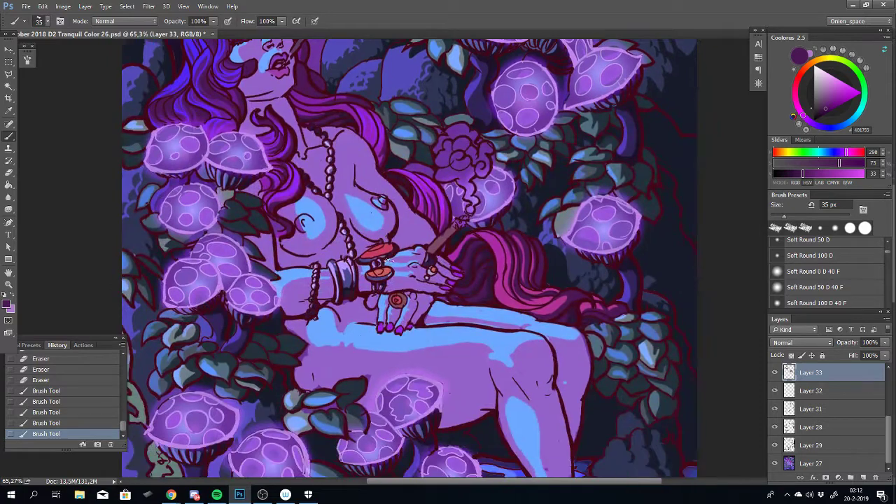
{"action": "scroll", "coordinate": [396, 285], "scroll_direction": "down", "scroll_amount": 1}
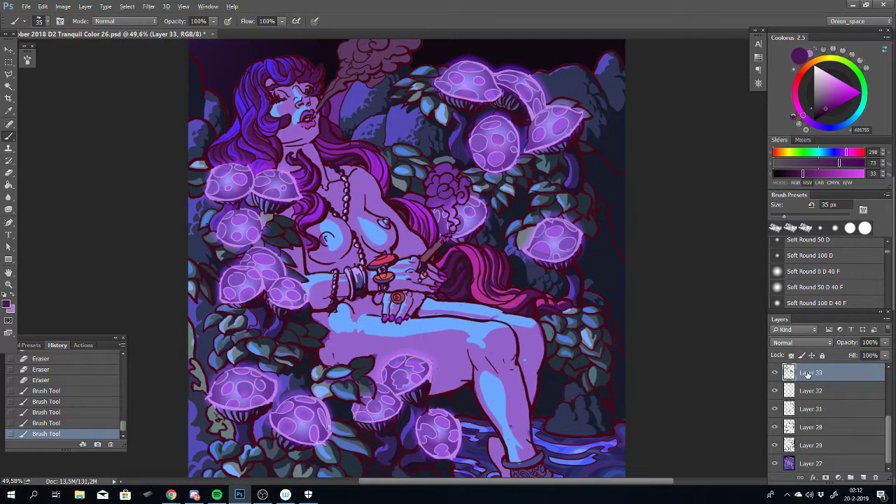
{"action": "left_click_drag", "start_coordinate": [807, 374], "coordinate": [788, 436]}
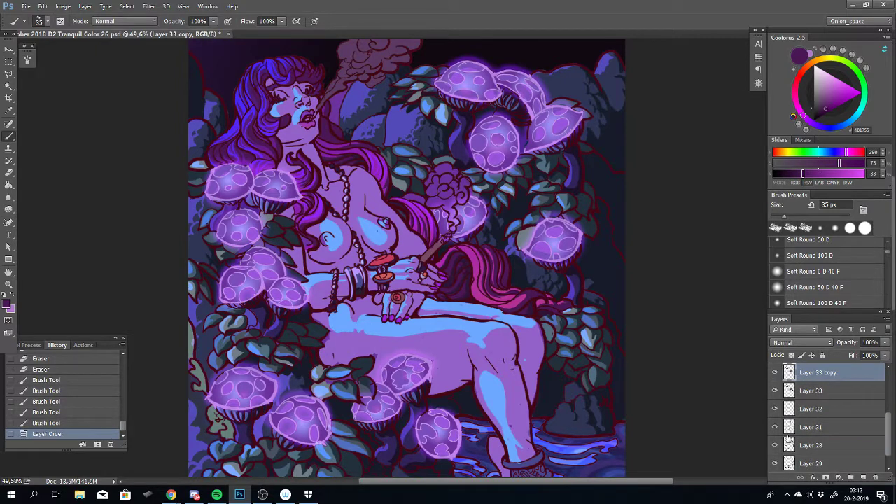
Set the blend mode of the original Layer 33 to Overlay
{"action": "left_click", "coordinate": [795, 391]}
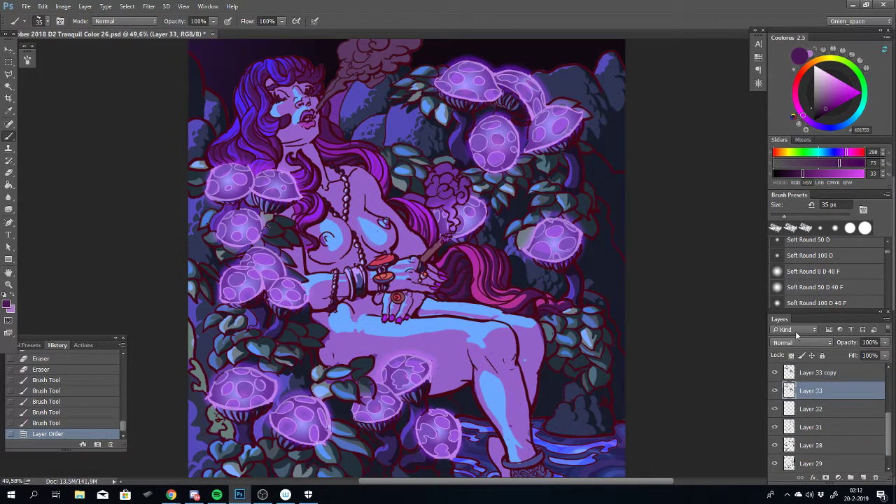
{"action": "left_click", "coordinate": [800, 343]}
{"action": "left_click", "coordinate": [784, 225]}
Set Layer 33 copy to the Overlay blend mode and lower its opacity to 65%
{"action": "left_click", "coordinate": [798, 373]}
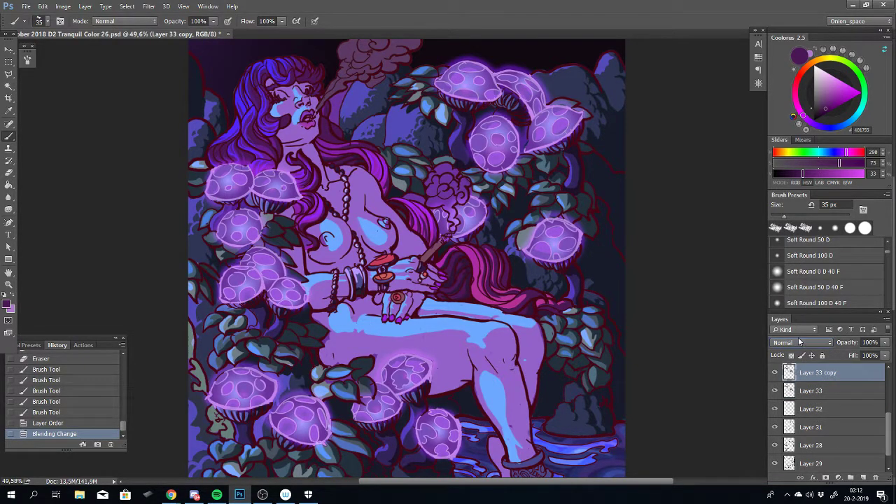
{"action": "left_click", "coordinate": [798, 341]}
{"action": "left_click", "coordinate": [783, 226]}
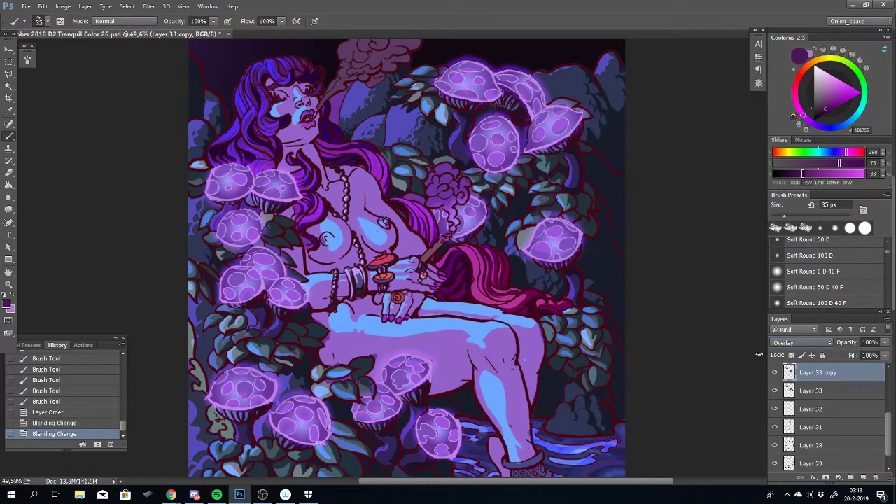
{"action": "left_click", "coordinate": [885, 357]}
{"action": "left_click", "coordinate": [866, 357]}
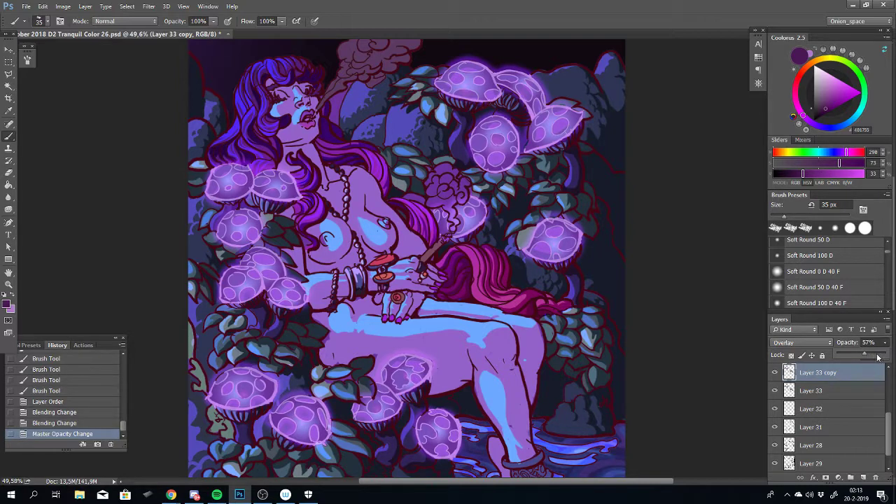
{"action": "left_click_drag", "start_coordinate": [878, 357], "coordinate": [886, 356]}
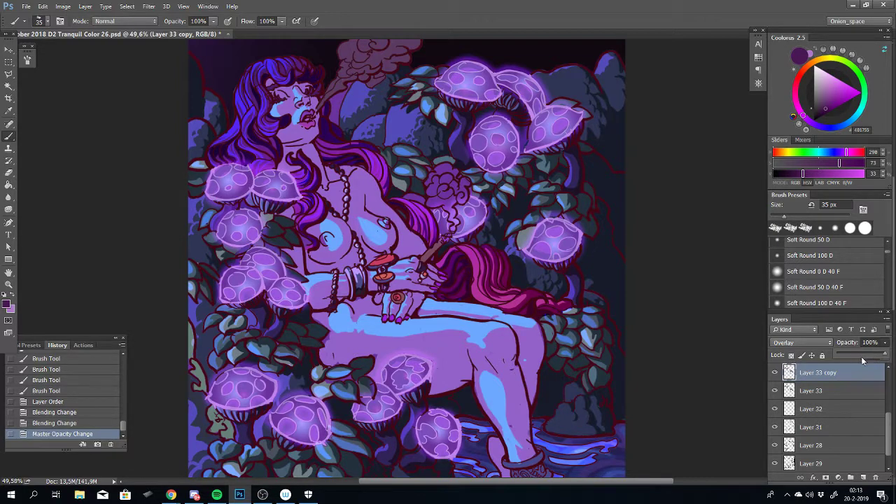
{"action": "left_click_drag", "start_coordinate": [854, 352], "coordinate": [866, 359]}
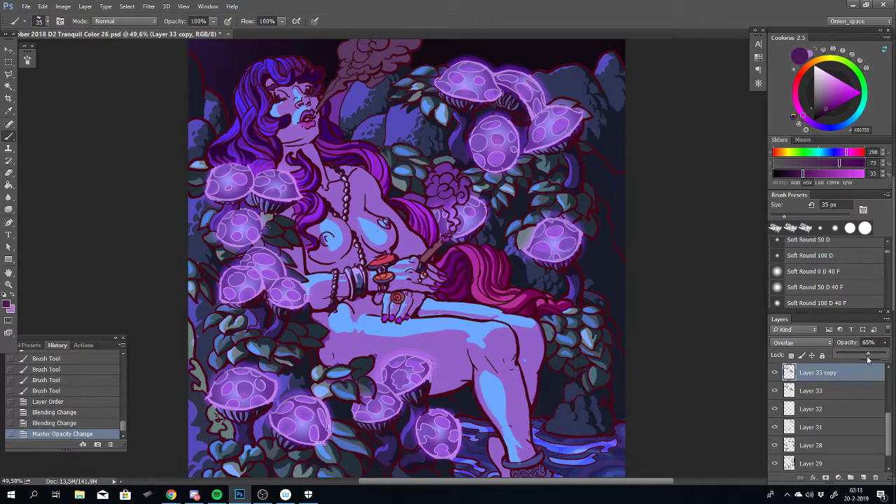
Return the original Layer 33 to the Normal blend mode
{"action": "left_click", "coordinate": [862, 390]}
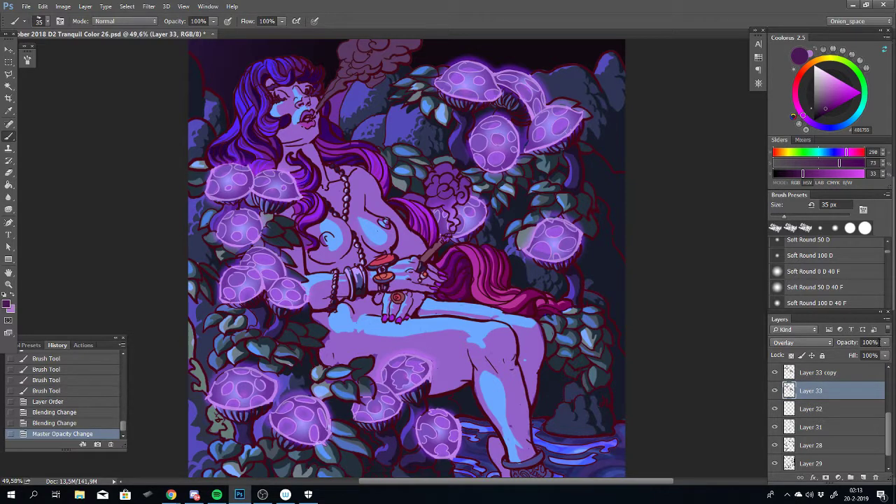
{"action": "left_click", "coordinate": [830, 344]}
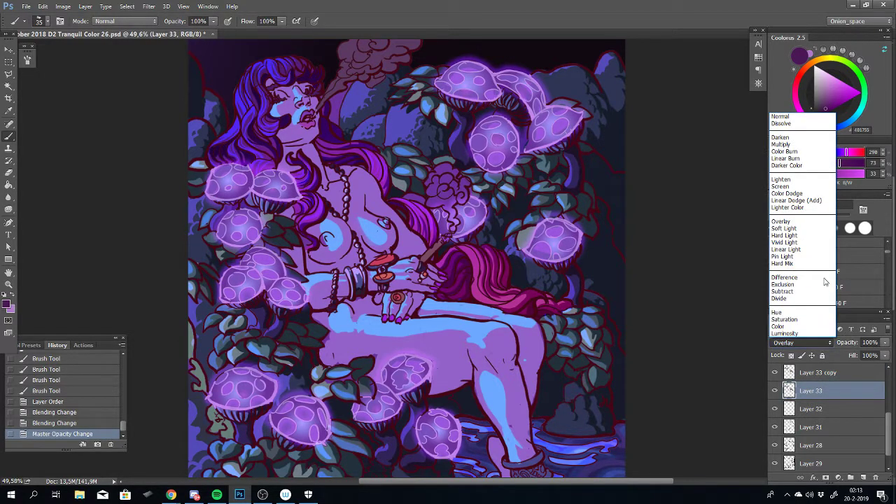
{"action": "left_click", "coordinate": [795, 121]}
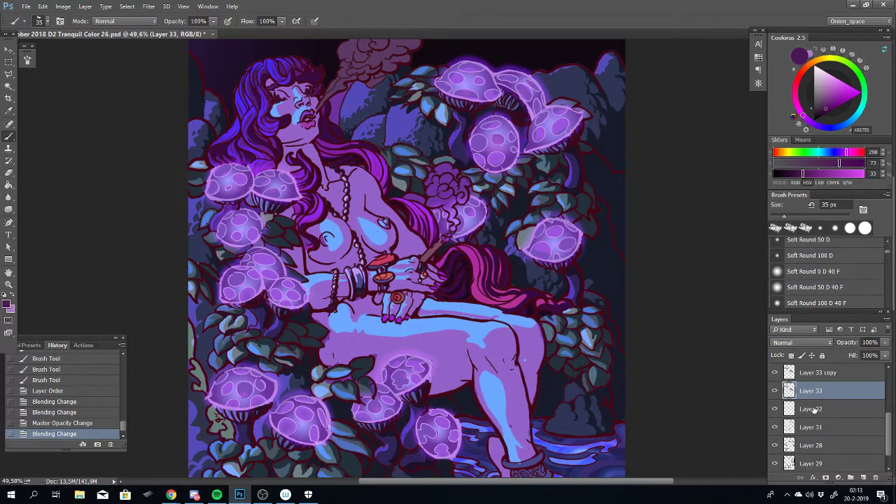
Compare the artwork with Layer 33 and Layer 33 copy each hidden and shown, checking the hair colours across the whole picture
{"action": "left_click", "coordinate": [776, 393]}
{"action": "left_click", "coordinate": [775, 394]}
{"action": "left_click", "coordinate": [776, 393]}
{"action": "left_click", "coordinate": [776, 392]}
{"action": "left_click", "coordinate": [801, 373]}
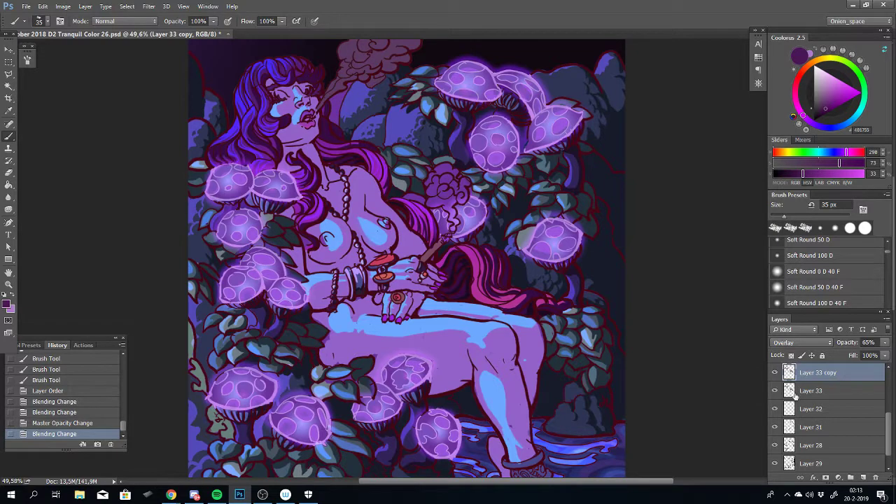
{"action": "left_click", "coordinate": [775, 374]}
{"action": "left_click", "coordinate": [775, 373]}
{"action": "left_click", "coordinate": [775, 373]}
{"action": "left_click", "coordinate": [776, 374]}
{"action": "scroll", "coordinate": [626, 311], "scroll_direction": "down", "scroll_amount": 5}
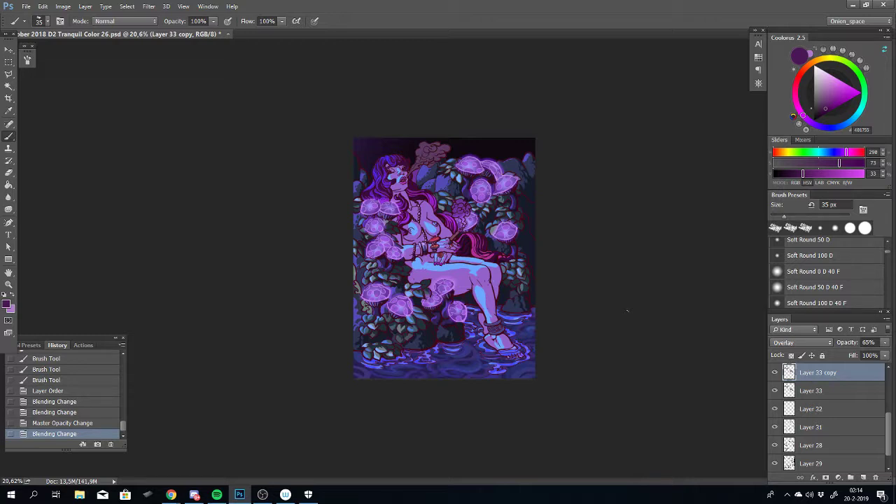
{"action": "scroll", "coordinate": [455, 256], "scroll_direction": "up", "scroll_amount": 4}
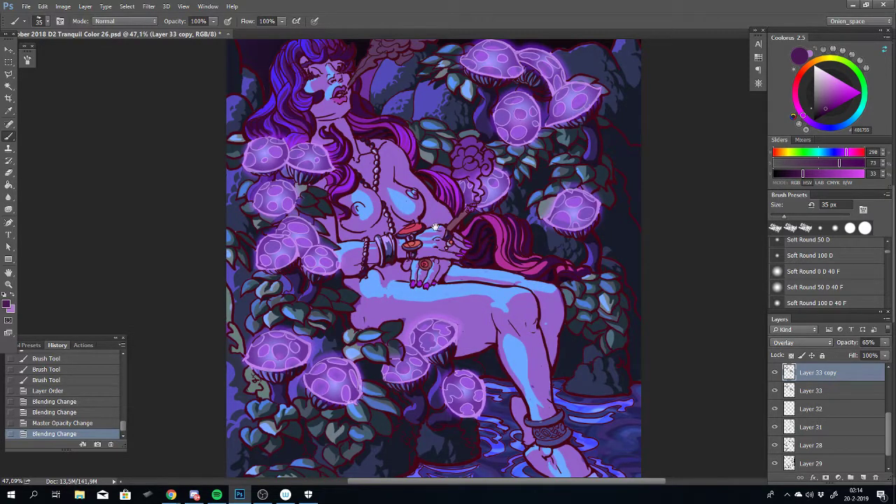
{"action": "left_click_drag", "start_coordinate": [440, 238], "coordinate": [416, 247]}
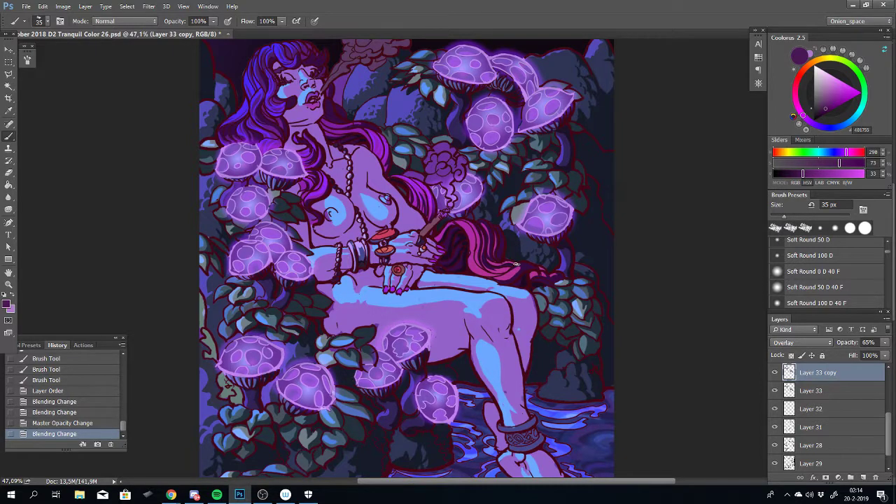
Set the blend mode of Layer 33 copy to Normal
{"action": "scroll", "coordinate": [516, 264], "scroll_direction": "up", "scroll_amount": 4}
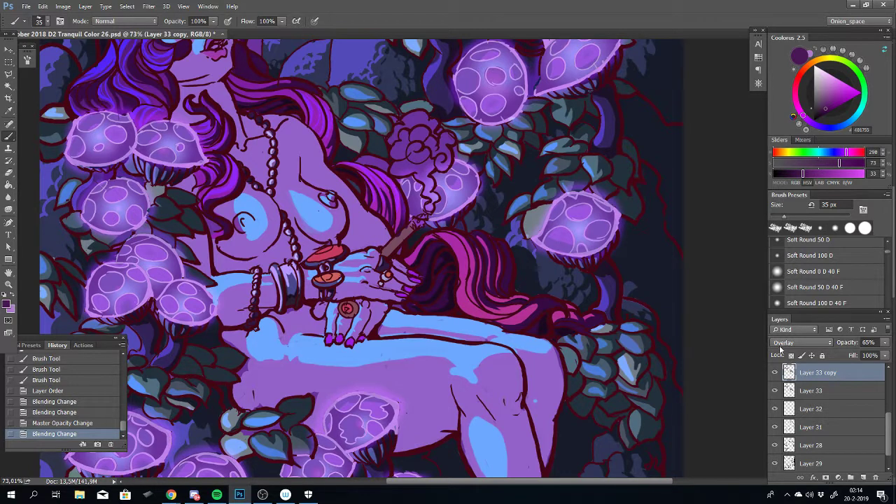
{"action": "left_click", "coordinate": [780, 348]}
{"action": "left_click", "coordinate": [798, 124]}
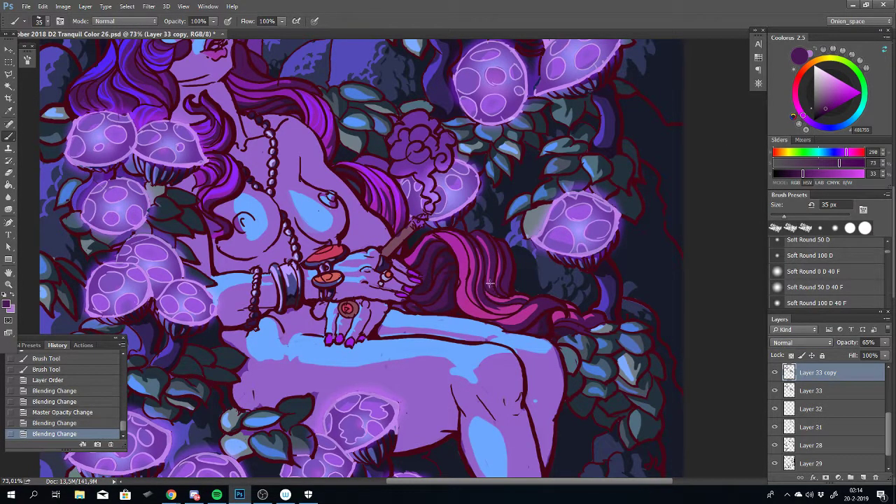
Paint small dark purple strokes on the magenta hair above the thigh on Layer 33 copy, undoing the unwanted ones
{"action": "mouse_move", "coordinate": [491, 272]}
{"action": "left_mouse_down"}
{"action": "mouse_move", "coordinate": [488, 288]}
{"action": "mouse_move", "coordinate": [504, 308]}
{"action": "left_mouse_up"}
{"action": "key", "text": "ctrl+alt+z"}
{"action": "key", "text": "ctrl+alt+z"}
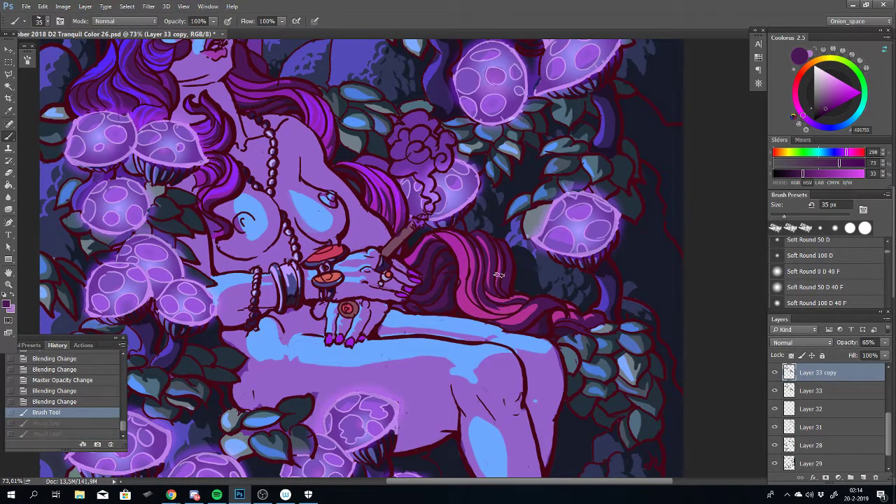
{"action": "left_click_drag", "start_coordinate": [499, 275], "coordinate": [497, 284]}
{"action": "key", "text": "ctrl+alt+z"}
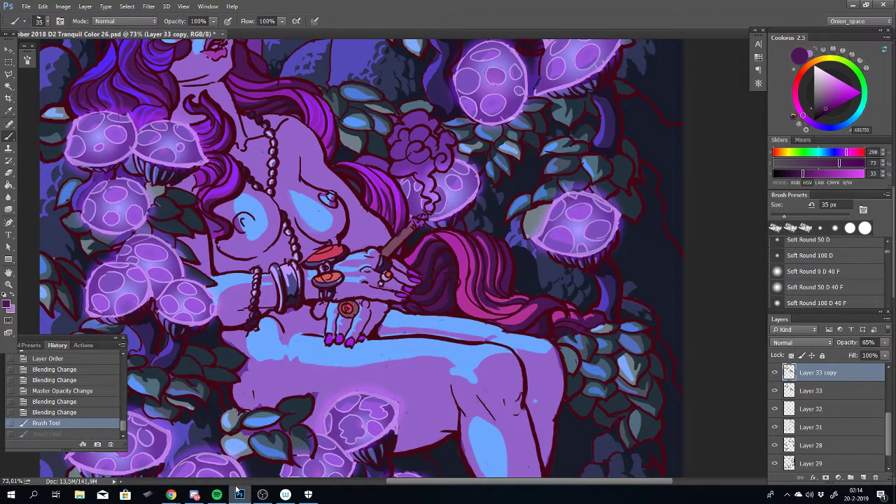
{"action": "left_click", "coordinate": [237, 494]}
{"action": "left_click", "coordinate": [238, 493]}
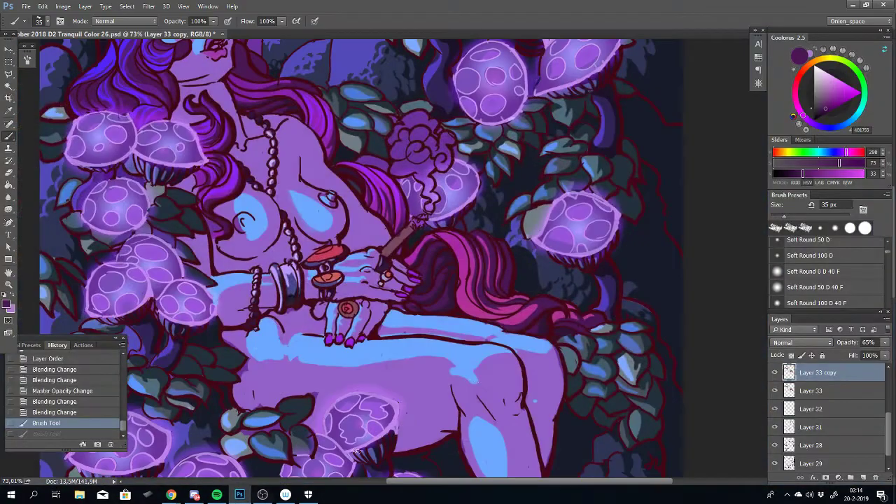
{"action": "left_click", "coordinate": [493, 303]}
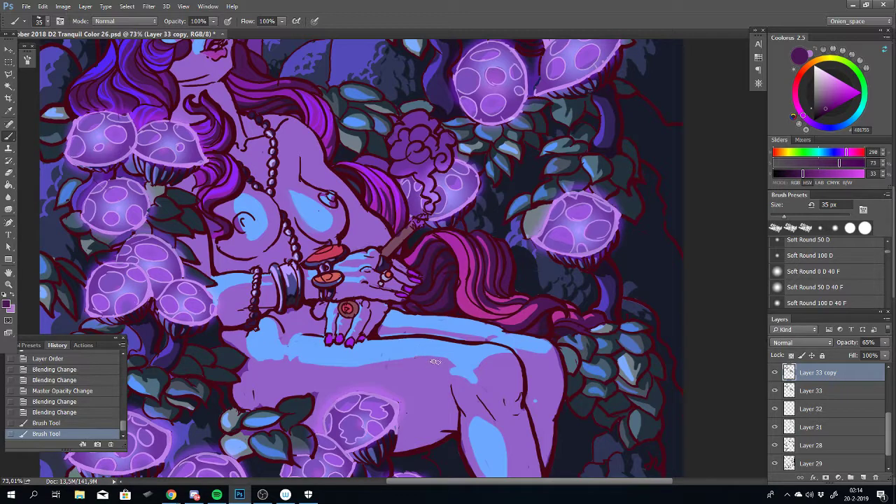
{"action": "scroll", "coordinate": [436, 361], "scroll_direction": "down", "scroll_amount": 5}
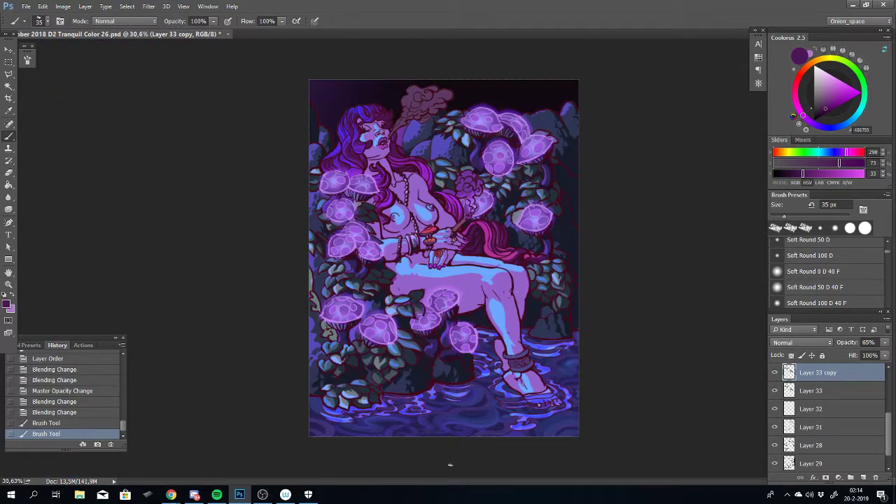
Set the blend mode of Layer 33 copy and of Layer 33 to Overlay
{"action": "left_click", "coordinate": [812, 342]}
{"action": "left_click", "coordinate": [797, 219]}
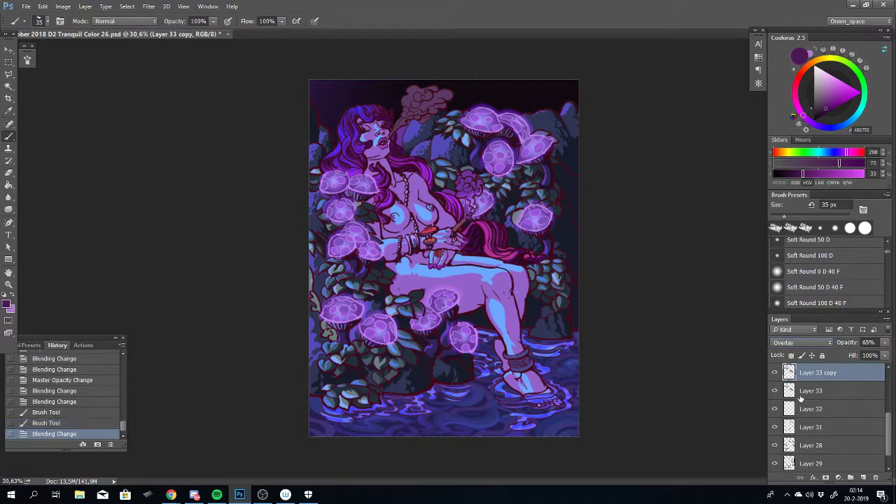
{"action": "left_click", "coordinate": [805, 390]}
{"action": "left_click", "coordinate": [799, 342]}
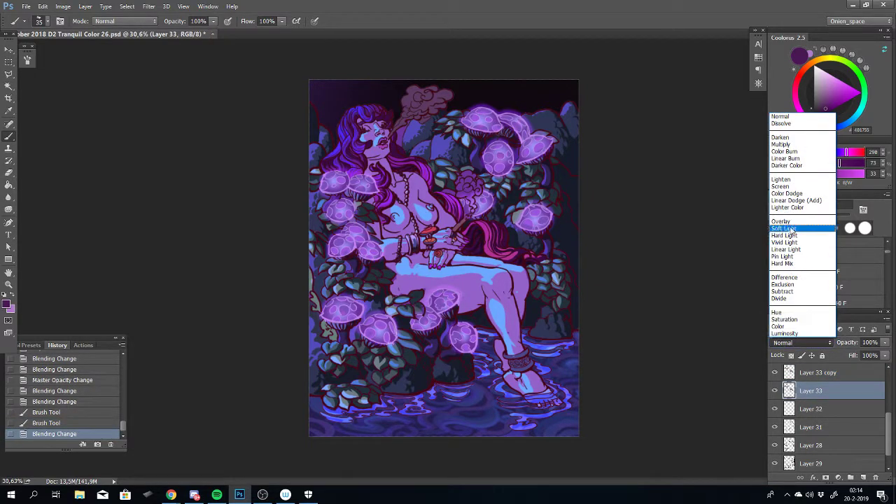
{"action": "left_click", "coordinate": [784, 221]}
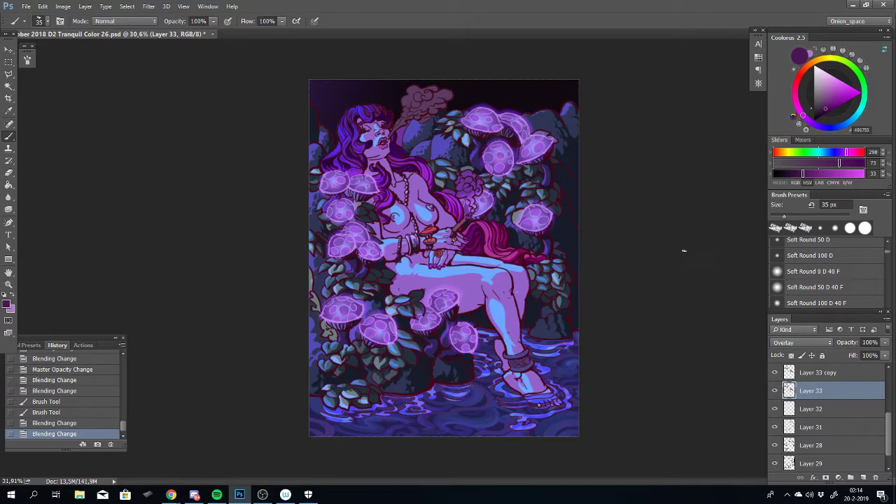
{"action": "scroll", "coordinate": [627, 260], "scroll_direction": "up", "scroll_amount": 2}
{"action": "left_click_drag", "start_coordinate": [628, 260], "coordinate": [646, 305]}
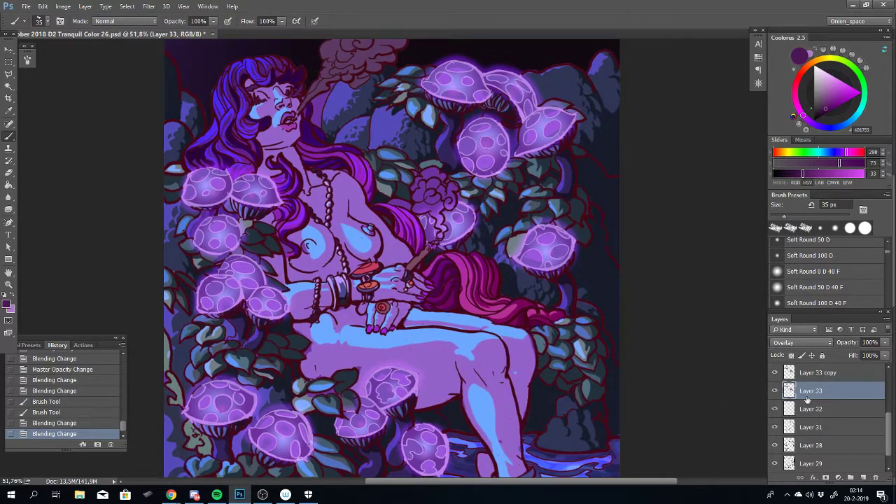
Compare the artwork with Layer 33 copy hidden and shown, checking its effect on the hair
{"action": "left_click", "coordinate": [795, 377]}
{"action": "left_click", "coordinate": [774, 375]}
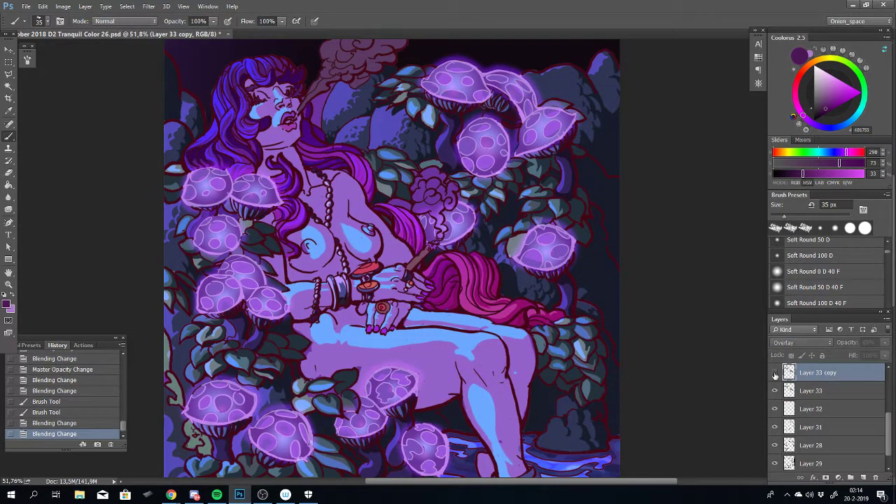
{"action": "left_click", "coordinate": [775, 374]}
{"action": "left_click", "coordinate": [775, 375]}
{"action": "left_click", "coordinate": [775, 375]}
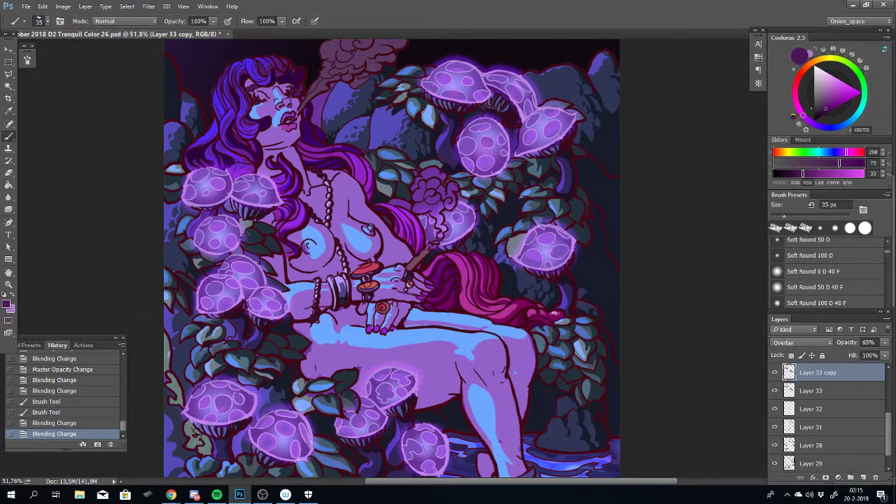
Reduce the saturation of Layer 33 copy to -52 with Hue/Saturation, comparing the preview on and off before applying
{"action": "key", "text": "ctrl+u"}
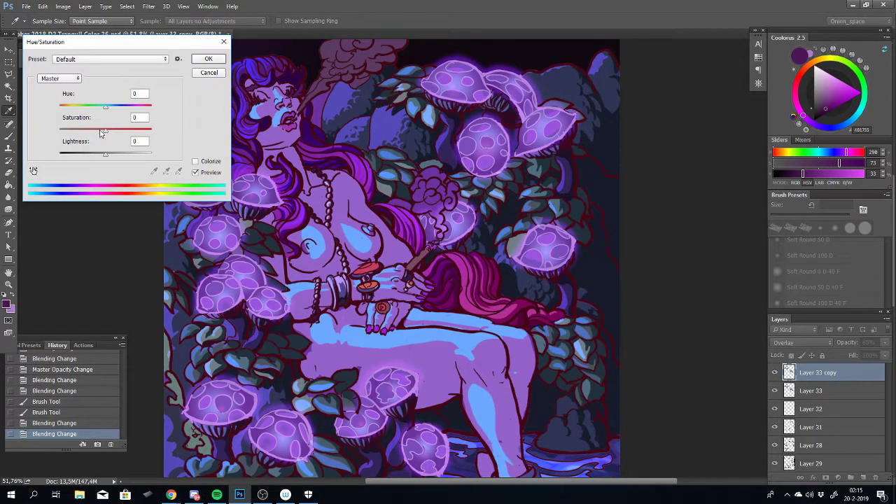
{"action": "left_click_drag", "start_coordinate": [105, 130], "coordinate": [91, 132]}
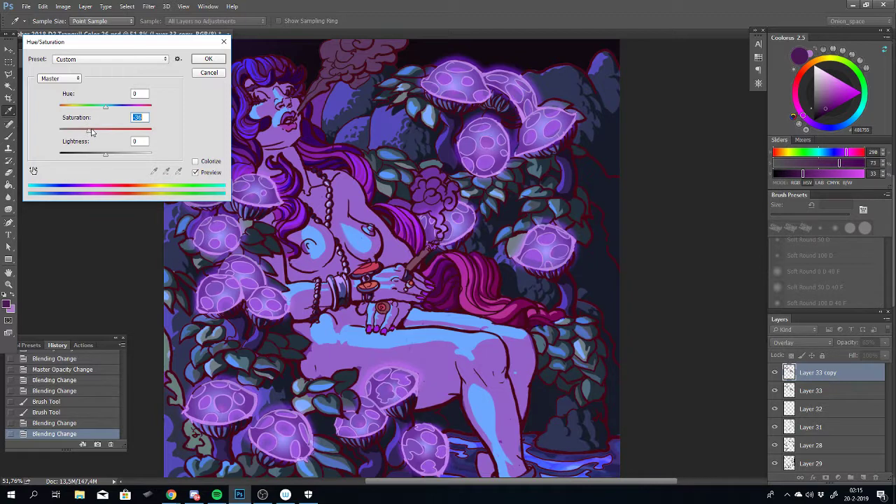
{"action": "left_click", "coordinate": [196, 173]}
{"action": "left_click", "coordinate": [196, 173]}
{"action": "left_click_drag", "start_coordinate": [88, 131], "coordinate": [82, 133]}
{"action": "left_click", "coordinate": [196, 173]}
{"action": "left_click", "coordinate": [196, 173]}
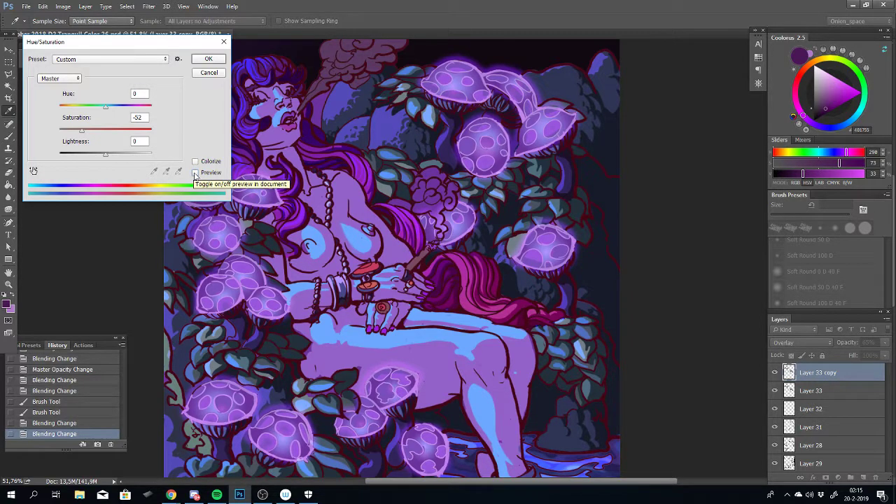
{"action": "left_click", "coordinate": [195, 174]}
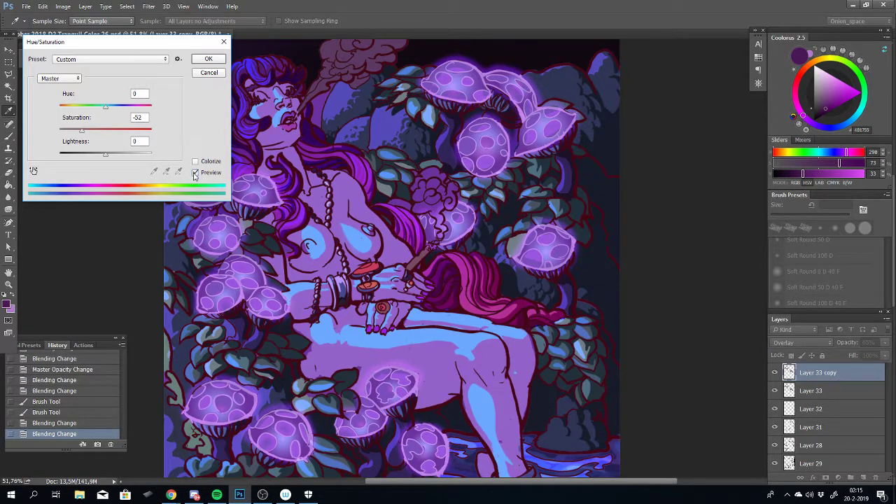
{"action": "key", "text": "Return"}
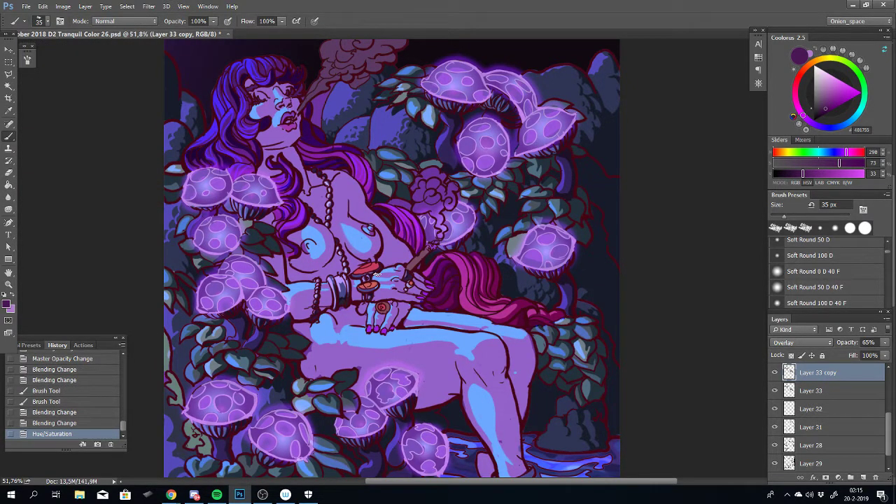
{"action": "scroll", "coordinate": [376, 275], "scroll_direction": "down", "scroll_amount": 2}
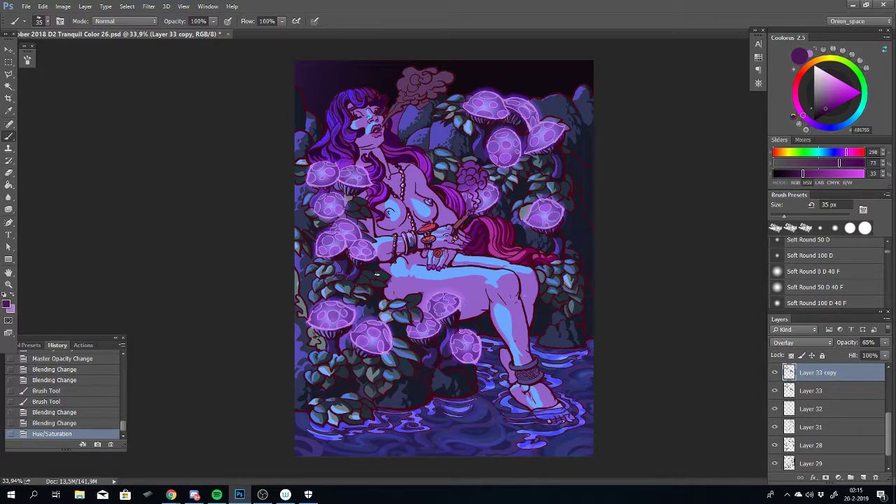
{"action": "key", "text": "XF86AudioLowerVolume"}
{"action": "key", "text": "XF86AudioLowerVolume"}
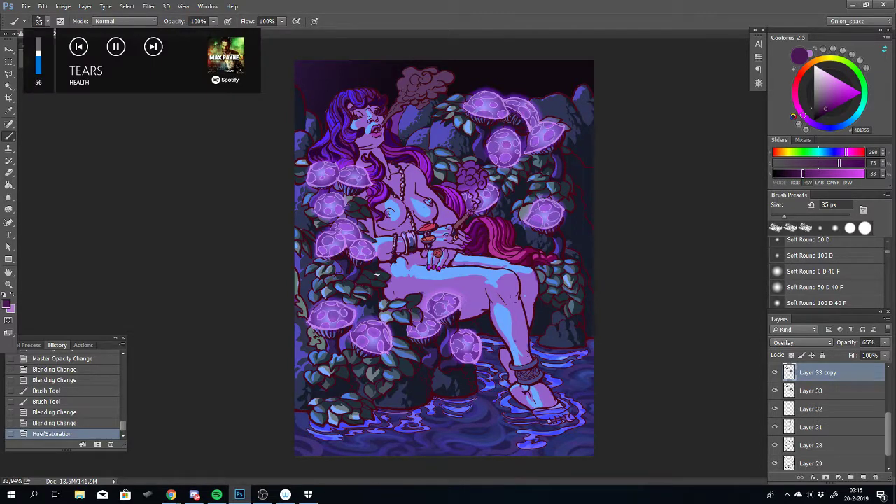
{"action": "scroll", "coordinate": [443, 259], "scroll_direction": "down", "scroll_amount": 3}
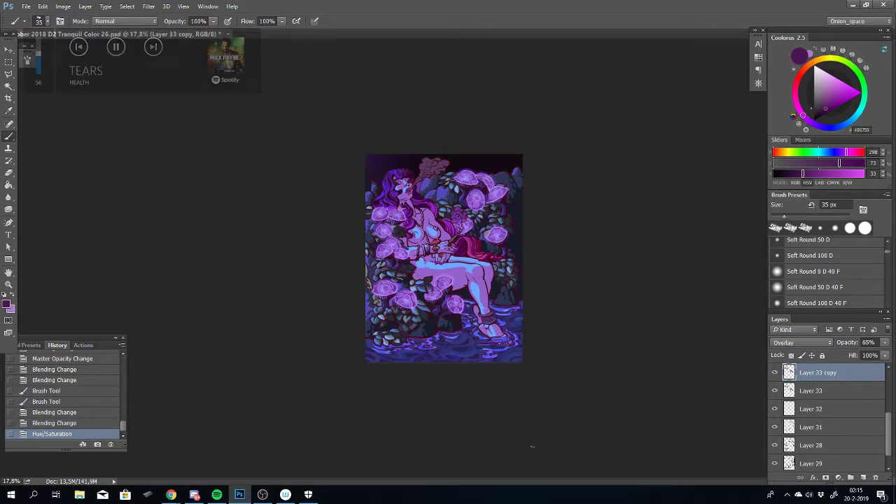
{"action": "scroll", "coordinate": [443, 258], "scroll_direction": "up", "scroll_amount": 3}
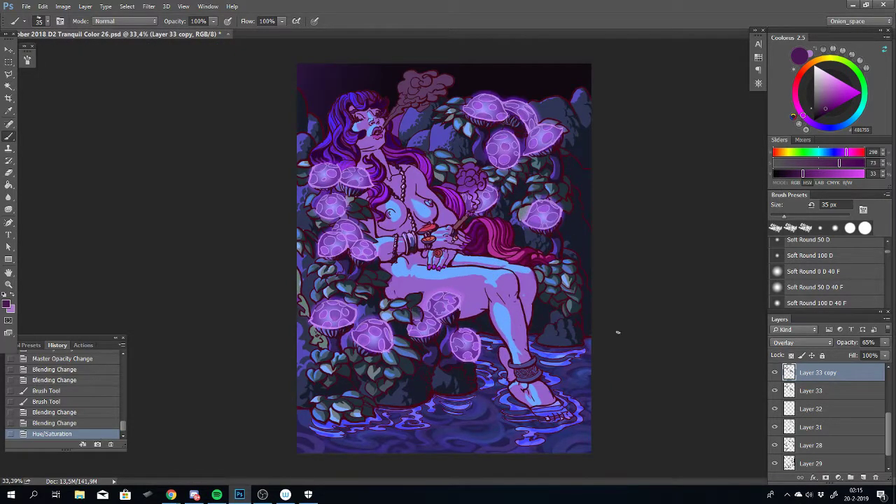
Return Layer 33 copy to the Normal blend mode
{"action": "left_click", "coordinate": [786, 342]}
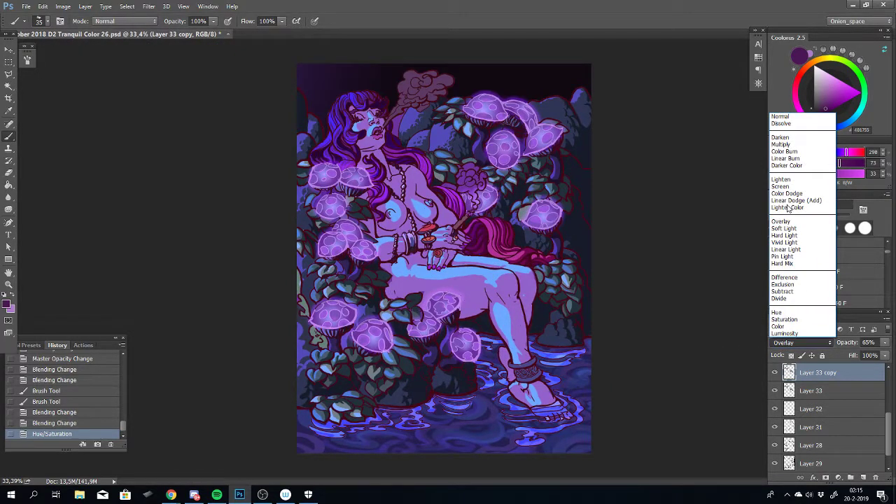
{"action": "left_click", "coordinate": [780, 116]}
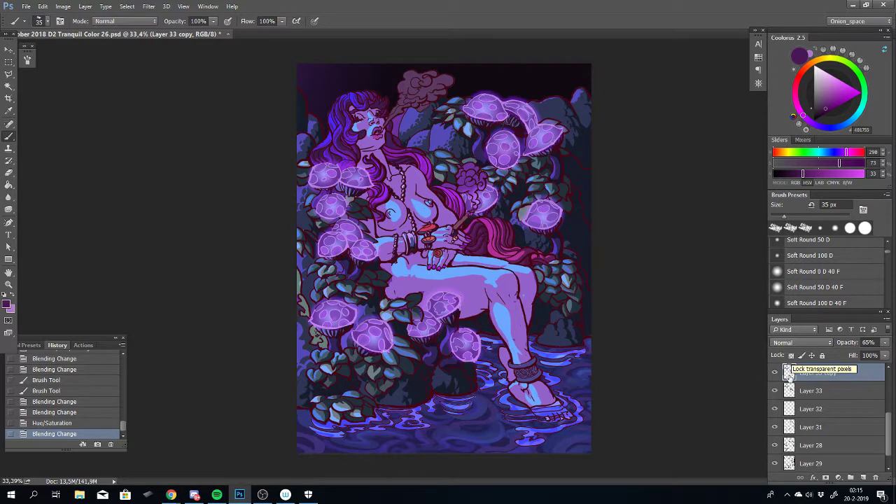
{"action": "left_click", "coordinate": [791, 391]}
{"action": "left_click", "coordinate": [791, 373]}
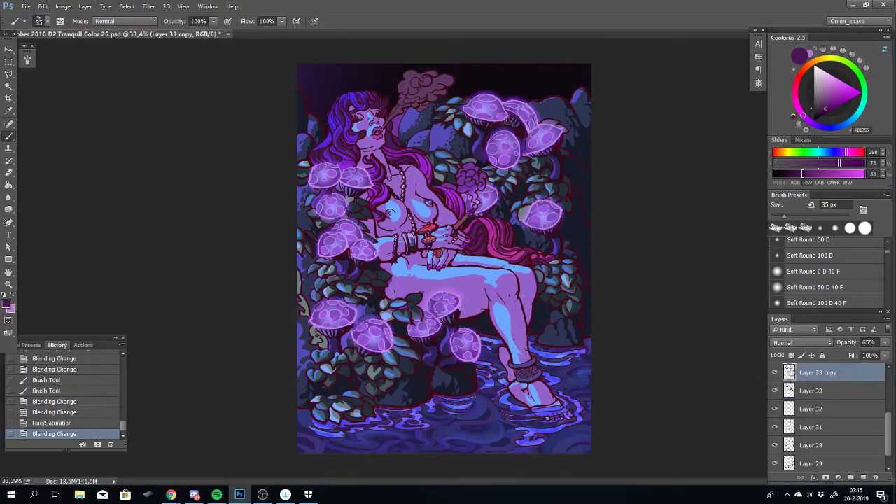
{"action": "left_click", "coordinate": [792, 343]}
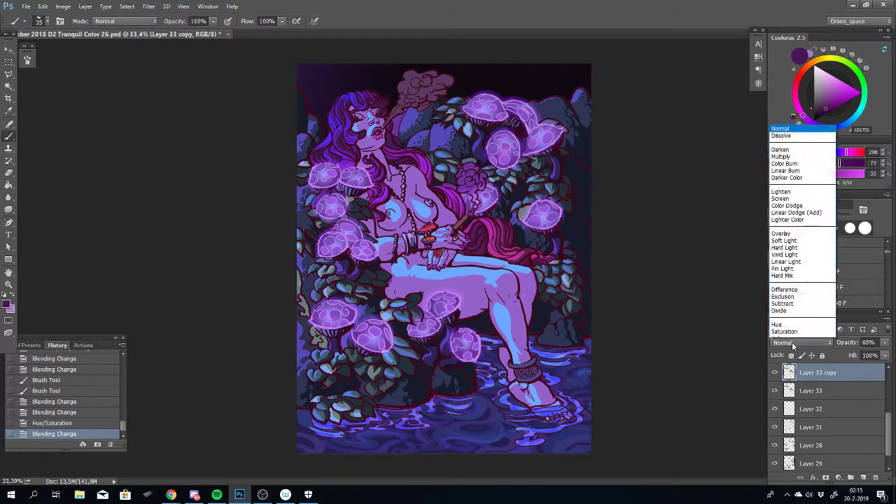
{"action": "left_click", "coordinate": [799, 393]}
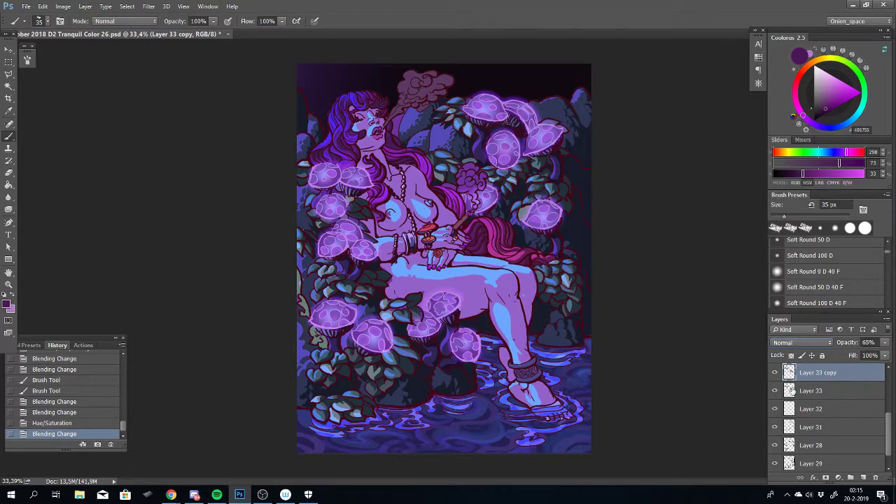
Compare the picture with Layer 33 and Layer 33 copy each hidden and shown, checking how each one shades the hair
{"action": "left_click", "coordinate": [774, 392]}
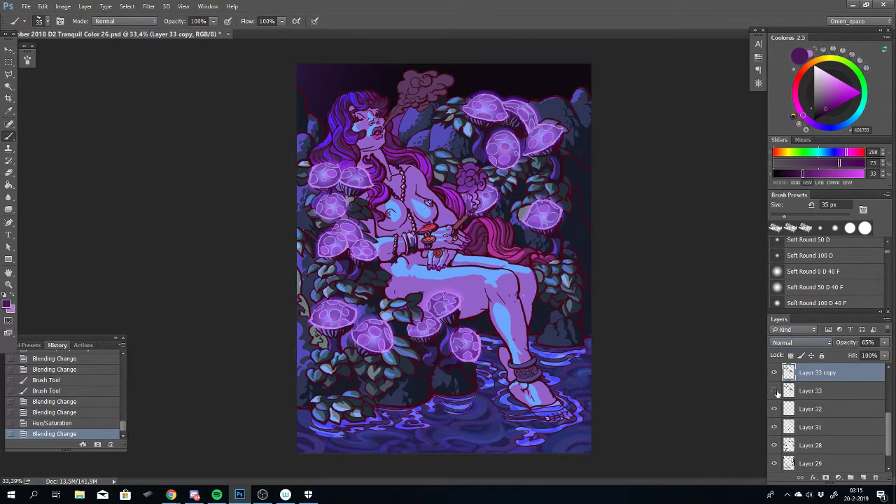
{"action": "left_click", "coordinate": [776, 392]}
{"action": "left_click", "coordinate": [776, 393]}
{"action": "left_click", "coordinate": [775, 392]}
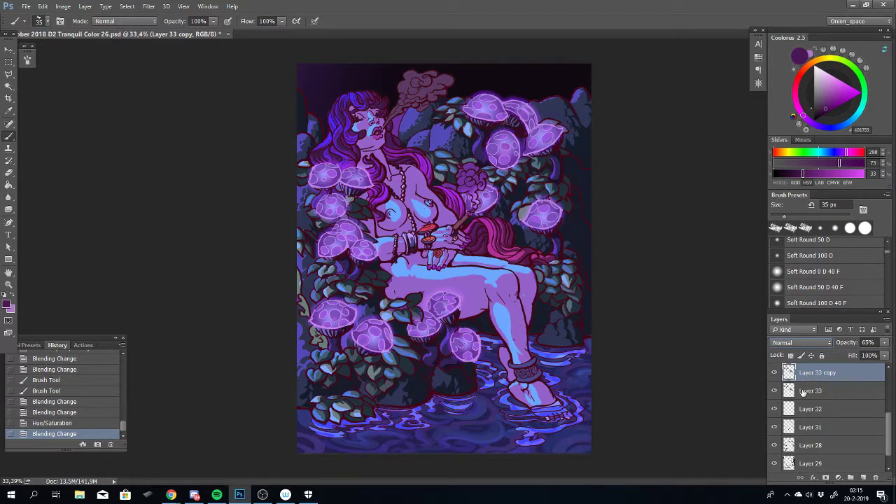
{"action": "left_click", "coordinate": [803, 392]}
{"action": "left_click", "coordinate": [805, 376]}
{"action": "left_click", "coordinate": [775, 373]}
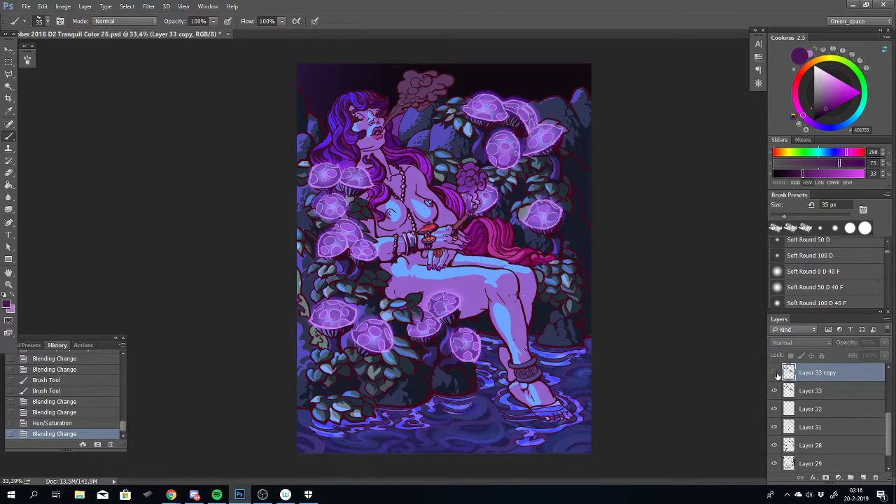
{"action": "left_click", "coordinate": [775, 373]}
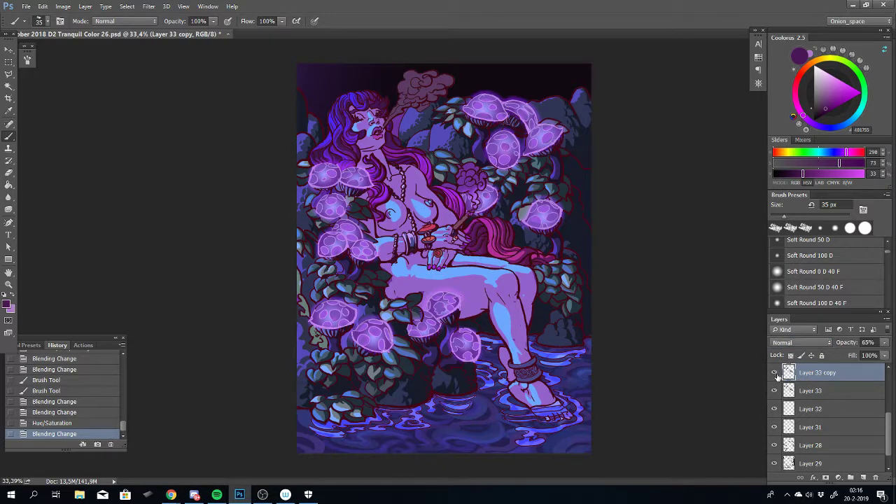
{"action": "left_click", "coordinate": [775, 373]}
{"action": "left_click", "coordinate": [775, 373]}
{"action": "left_click", "coordinate": [775, 374]}
{"action": "left_click", "coordinate": [775, 376]}
{"action": "left_click", "coordinate": [774, 391]}
{"action": "left_click", "coordinate": [774, 390]}
Try the picture without Layer 33 by deleting the layer, and undo the deletion
{"action": "left_click", "coordinate": [789, 392]}
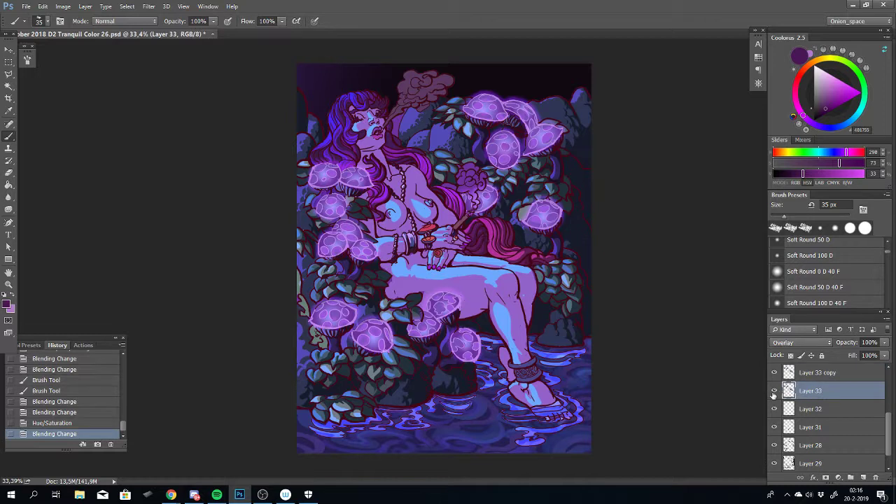
{"action": "key", "text": "Delete"}
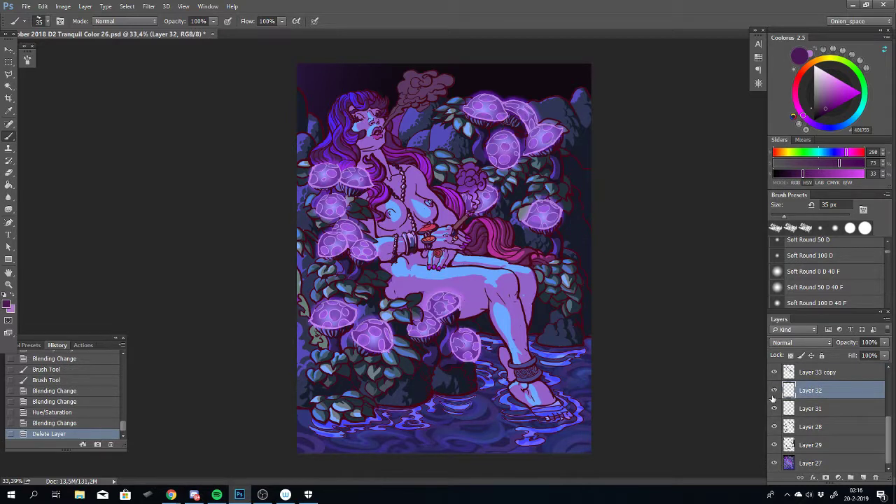
{"action": "key", "text": "ctrl+z"}
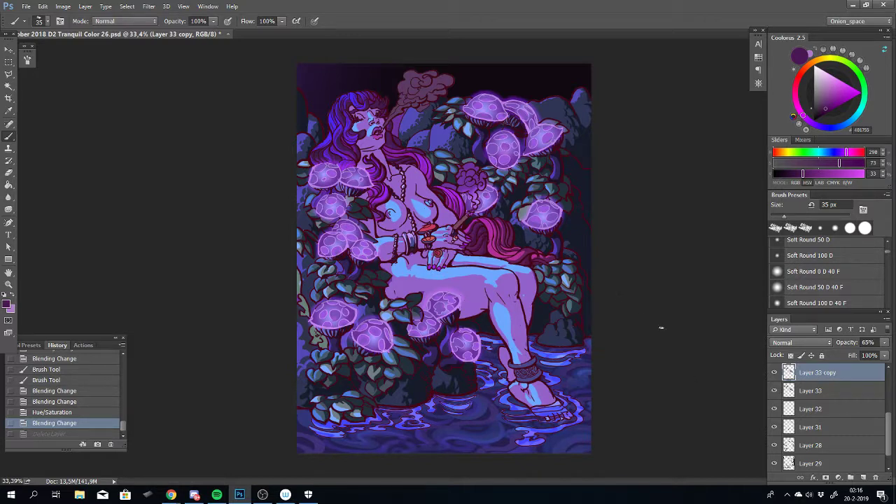
Try a different stacking order for Layer 33 copy and put it back directly above Layer 33
{"action": "left_click_drag", "start_coordinate": [818, 373], "coordinate": [800, 380]}
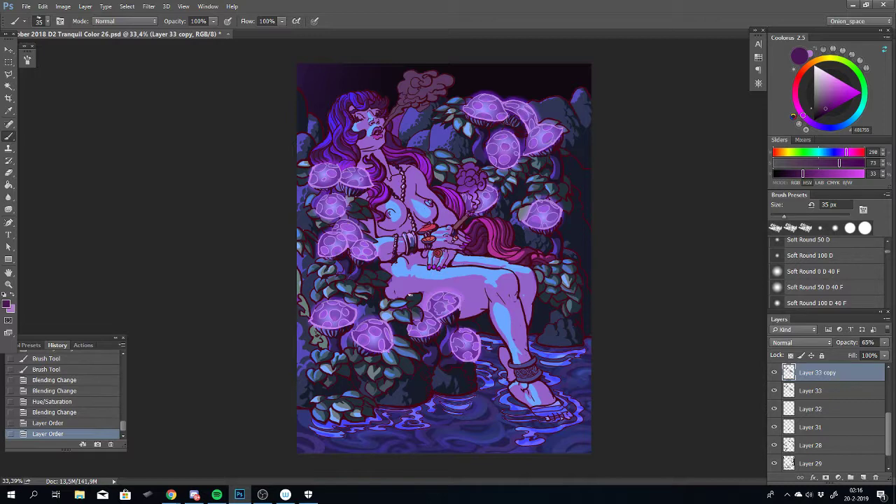
{"action": "scroll", "coordinate": [483, 354], "scroll_direction": "down", "scroll_amount": 1}
{"action": "scroll", "coordinate": [490, 301], "scroll_direction": "up", "scroll_amount": 3}
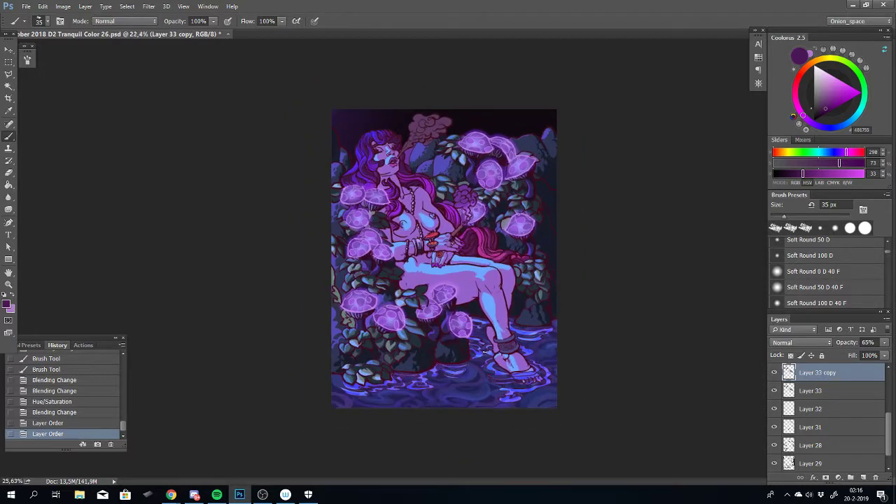
{"action": "scroll", "coordinate": [504, 240], "scroll_direction": "down", "scroll_amount": 1}
{"action": "left_click_drag", "start_coordinate": [503, 240], "coordinate": [507, 307]}
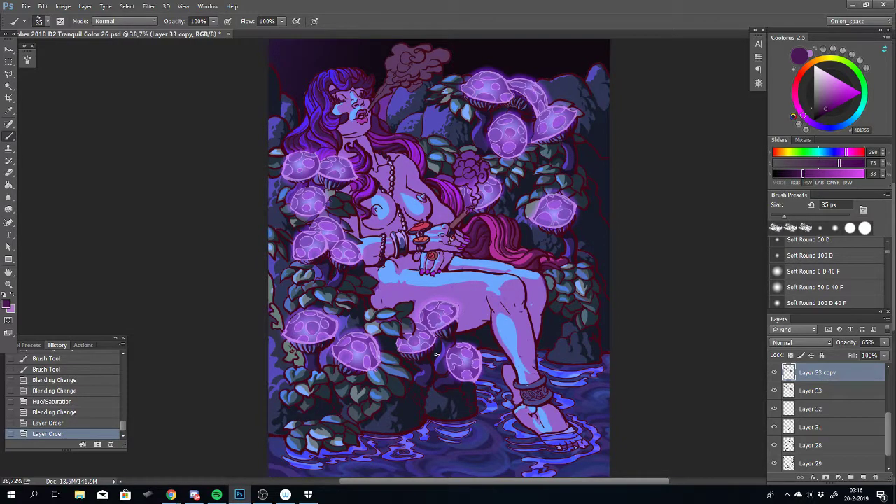
Save the artwork as the Photoshop file Inktober 2018 D2 Tranquil Color 26, replacing the existing file
{"action": "key", "text": "ctrl+shift+s"}
{"action": "key", "text": "Return"}
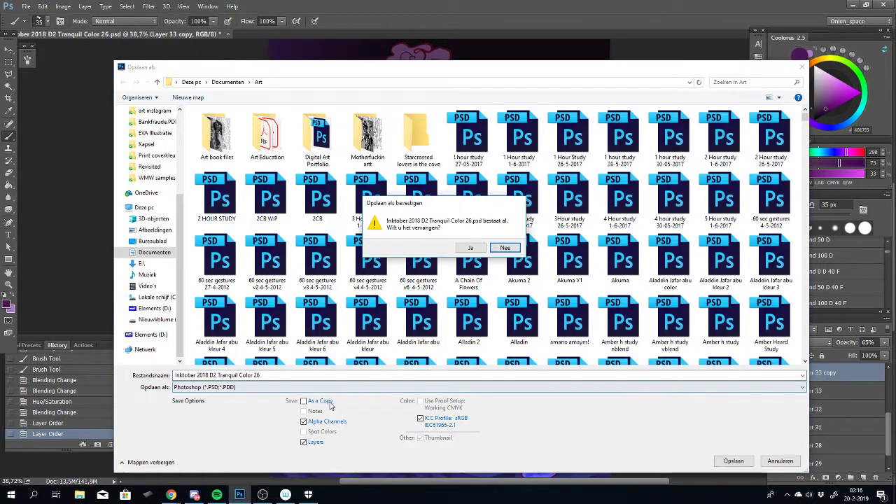
{"action": "key", "text": "Return"}
{"action": "key", "text": "Return"}
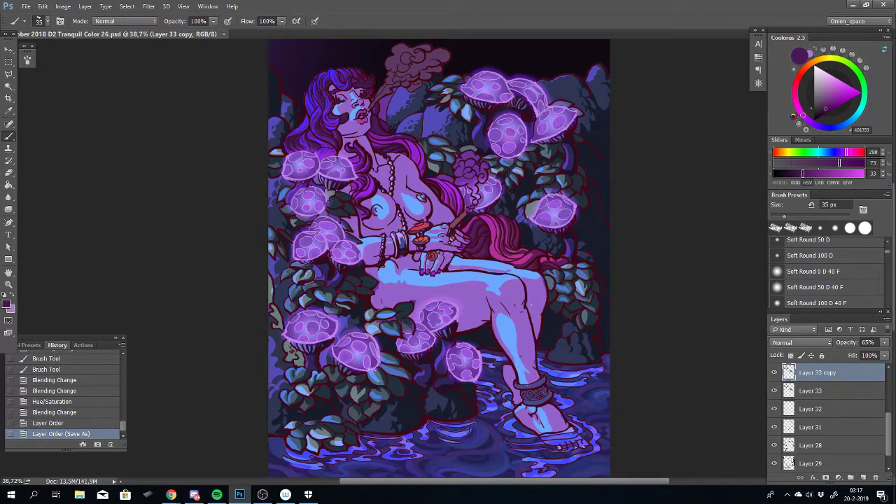
{"action": "left_click", "coordinate": [171, 495]}
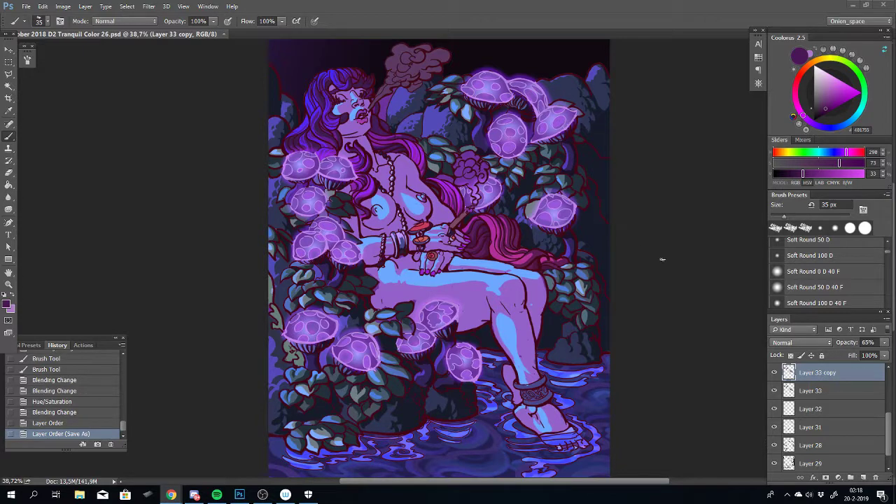
{"action": "key", "text": "alt+Tab"}
{"action": "left_click_drag", "start_coordinate": [546, 393], "coordinate": [515, 346]}
{"action": "scroll", "coordinate": [511, 323], "scroll_direction": "up", "scroll_amount": 2}
{"action": "scroll", "coordinate": [528, 305], "scroll_direction": "down", "scroll_amount": 2}
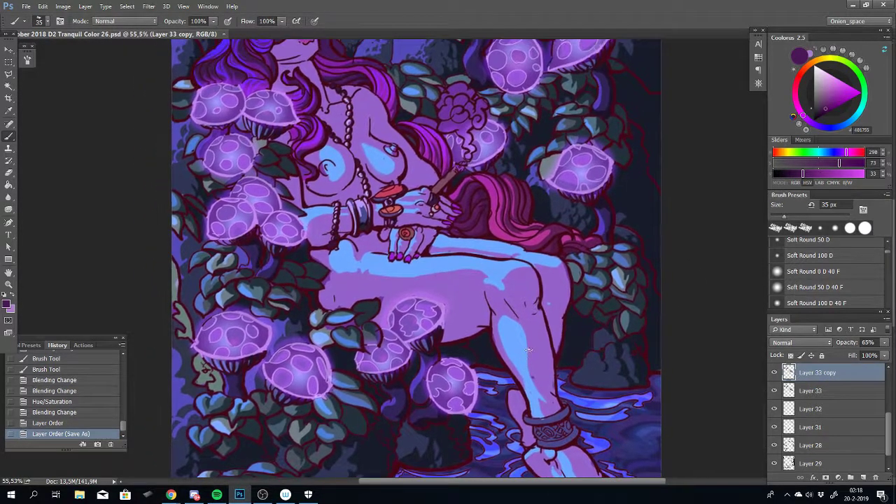
{"action": "scroll", "coordinate": [525, 308], "scroll_direction": "down", "scroll_amount": 1}
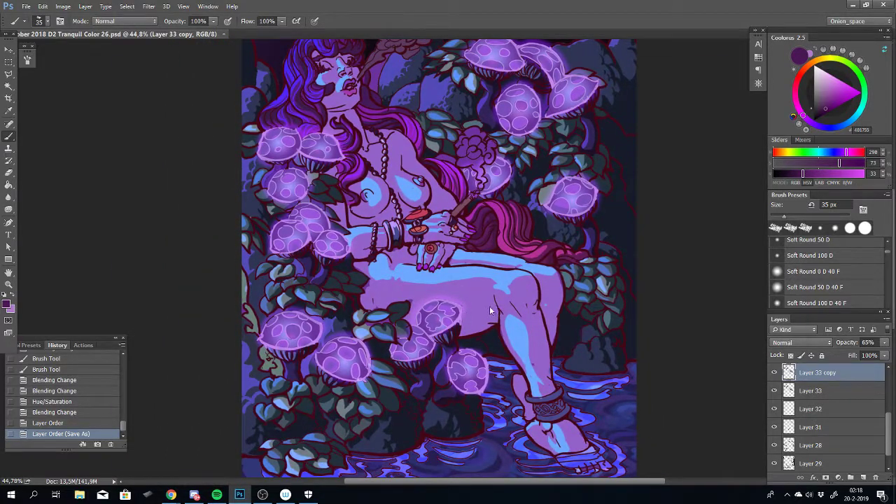
Save the artwork once more under its name Inktober 2018 D2 Tranquil Color 26, overwriting the existing Photoshop file
{"action": "key", "text": "ctrl+shift+s"}
{"action": "key", "text": "Return"}
{"action": "key", "text": "Left"}
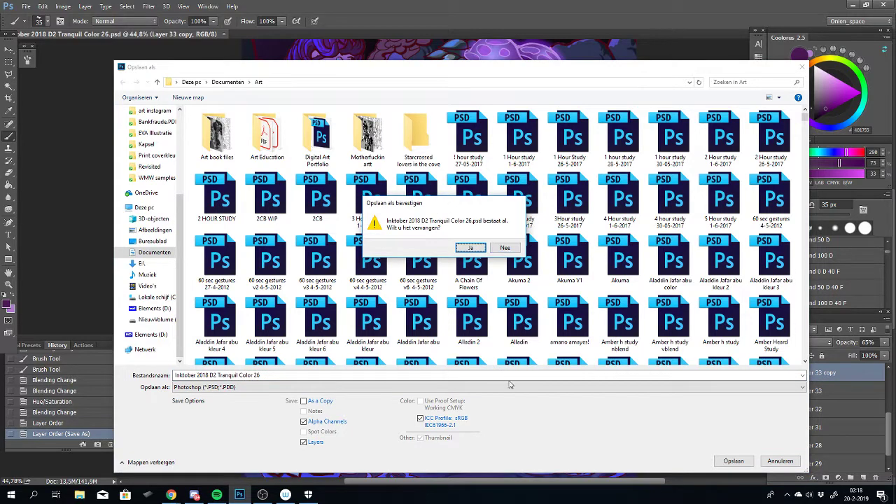
{"action": "key", "text": "Return"}
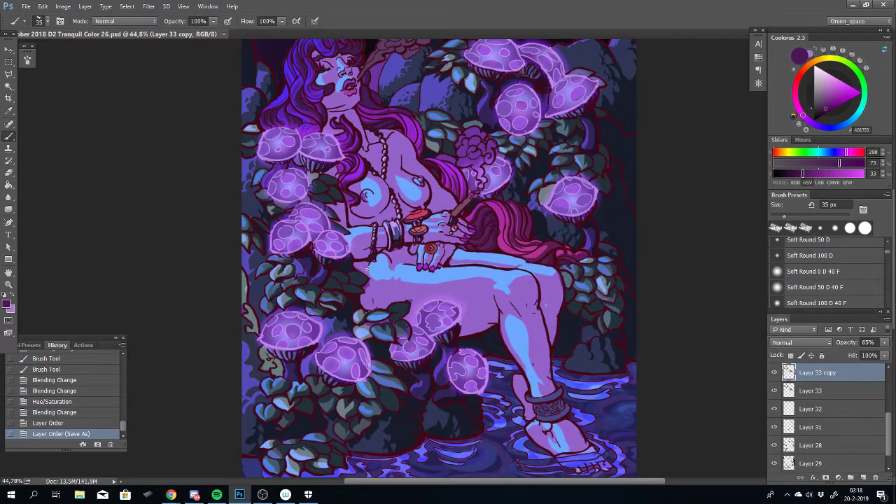
{"action": "key", "text": "alt+Tab"}
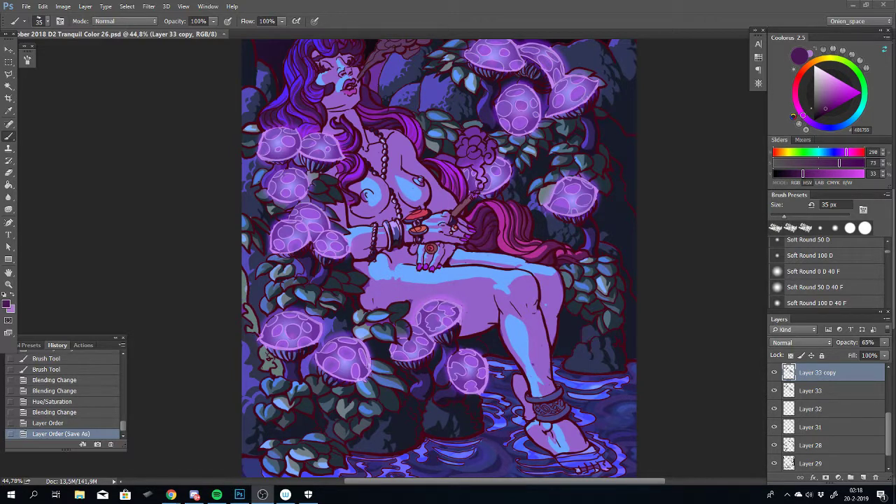
{"action": "left_click", "coordinate": [674, 276]}
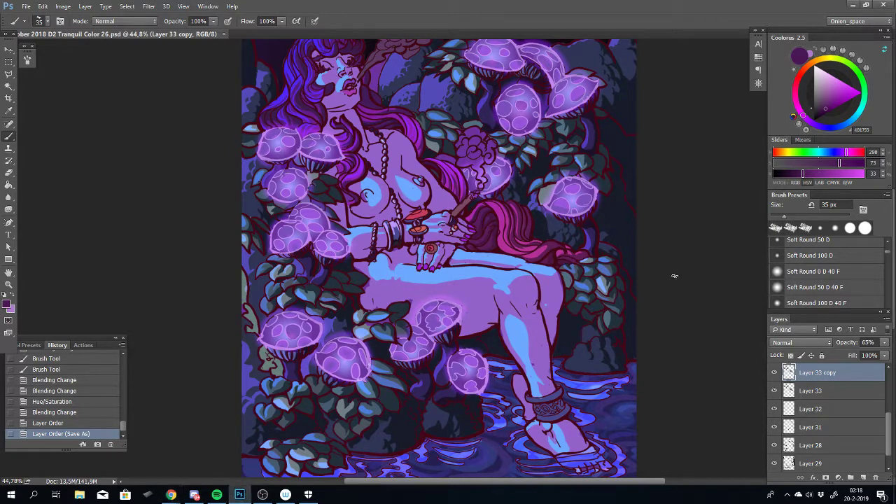
Compare the picture with Layer 33 copy hidden and shown
{"action": "left_click_drag", "start_coordinate": [524, 350], "coordinate": [518, 319]}
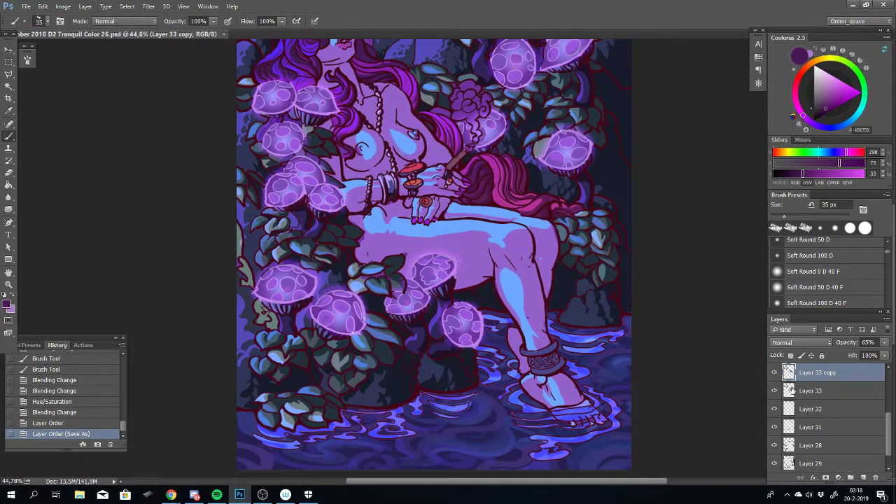
{"action": "left_click", "coordinate": [775, 373]}
{"action": "left_click", "coordinate": [774, 373]}
{"action": "left_click", "coordinate": [775, 373]}
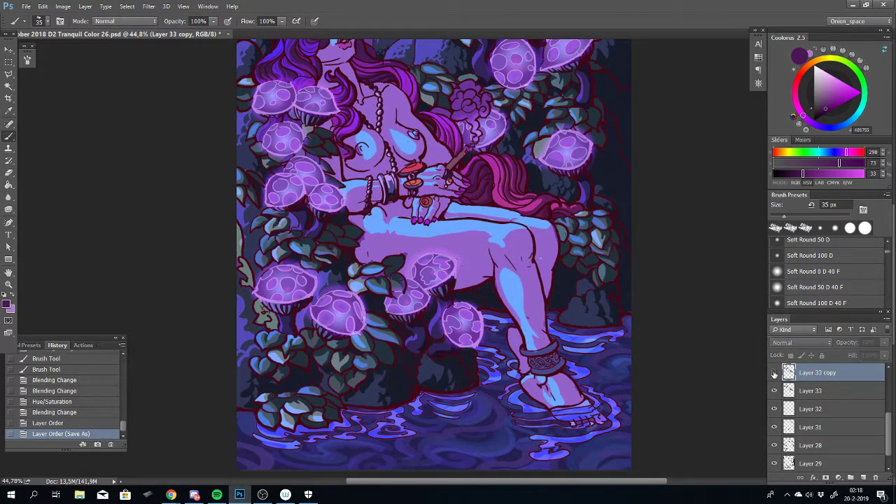
{"action": "left_click", "coordinate": [775, 373]}
Create a new layer above Layer 33 copy and sample the purple skin tone of the thigh as the painting colour
{"action": "key", "text": "ctrl+shift+alt+n"}
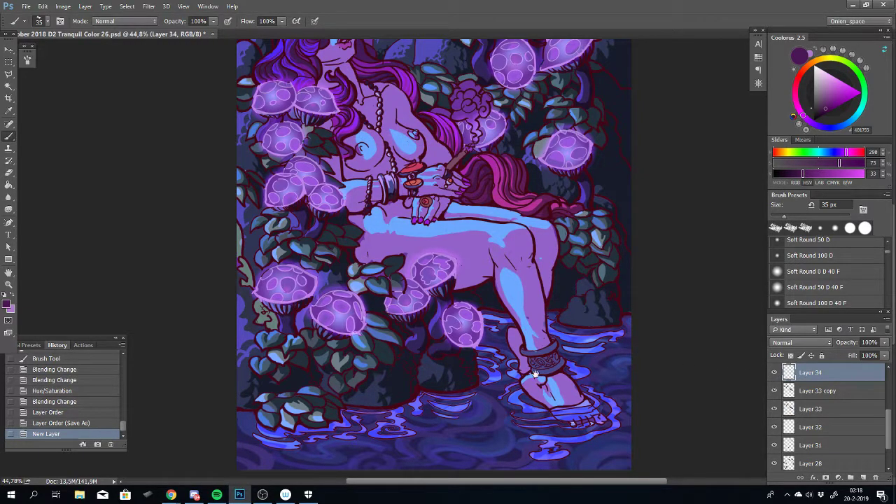
{"action": "left_click_drag", "start_coordinate": [564, 310], "coordinate": [569, 292]}
{"action": "left_click", "coordinate": [481, 271], "text": "alt"}
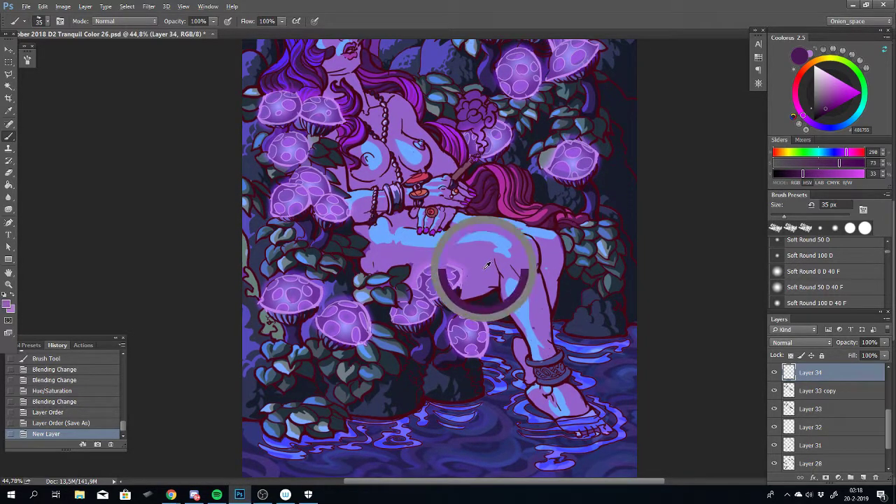
{"action": "left_click", "coordinate": [512, 236], "text": "alt"}
{"action": "left_click", "coordinate": [479, 266], "text": "alt"}
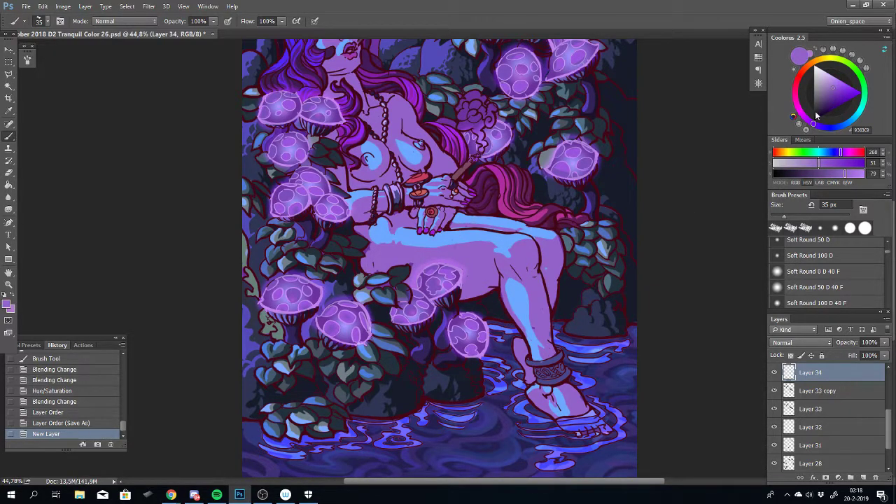
{"action": "left_click", "coordinate": [494, 238], "text": "alt"}
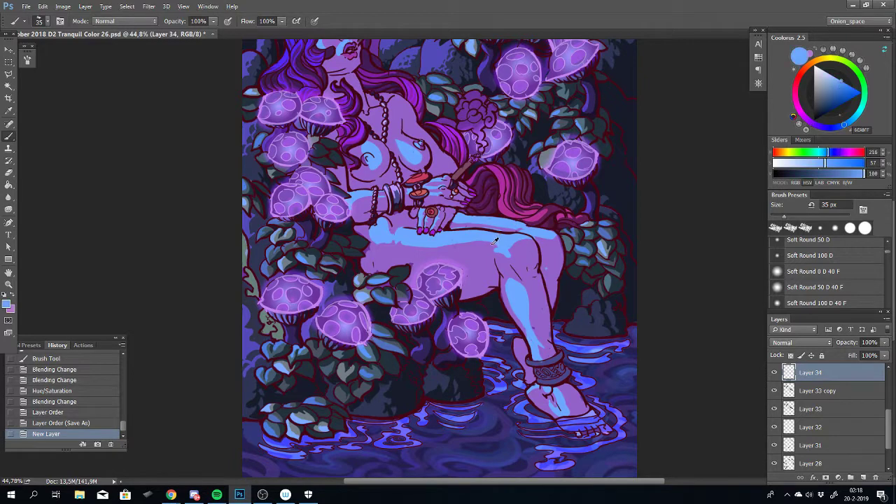
{"action": "left_click", "coordinate": [484, 263], "text": "alt"}
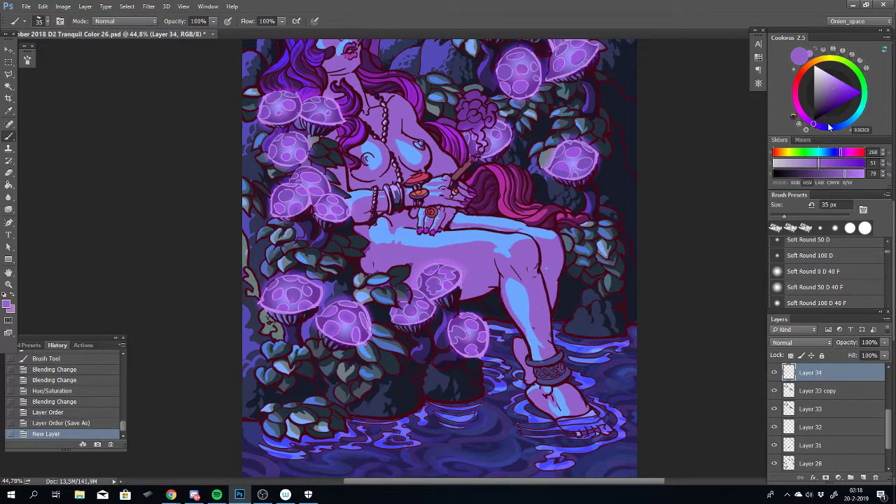
Set up the Oil Flat 0 D brush at 50 px with a dark purple of hue 281, saturation 54 and brightness 48
{"action": "key", "text": "period"}
{"action": "left_click_drag", "start_coordinate": [811, 125], "coordinate": [826, 110]}
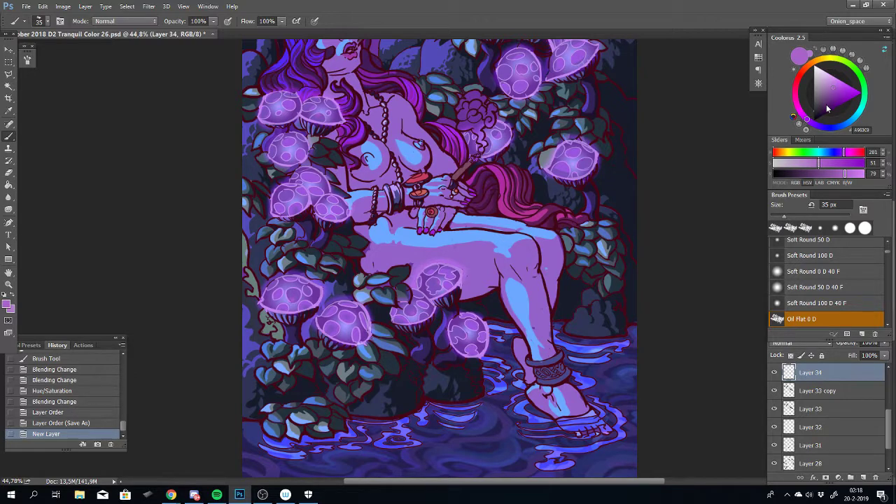
{"action": "left_click", "coordinate": [827, 101]}
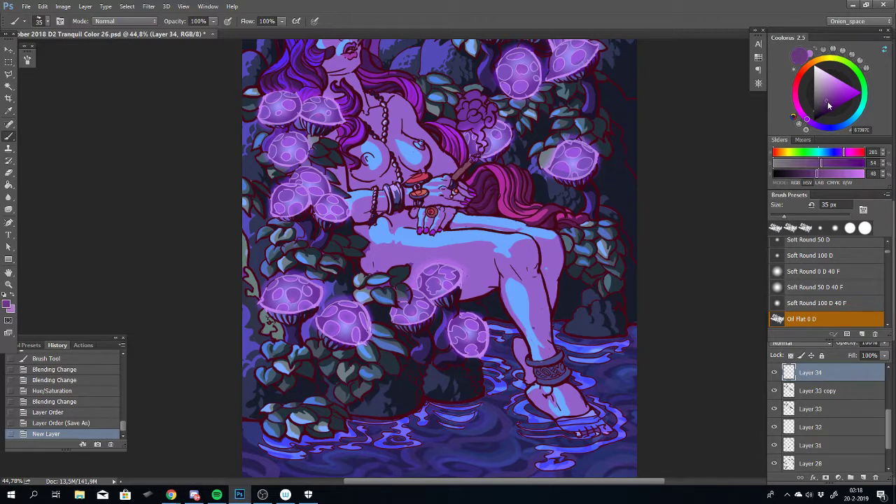
{"action": "mouse_move", "coordinate": [490, 269]}
{"action": "left_mouse_down"}
{"action": "mouse_move", "coordinate": [481, 286]}
{"action": "mouse_move", "coordinate": [488, 269]}
{"action": "mouse_move", "coordinate": [462, 289]}
{"action": "left_mouse_up"}
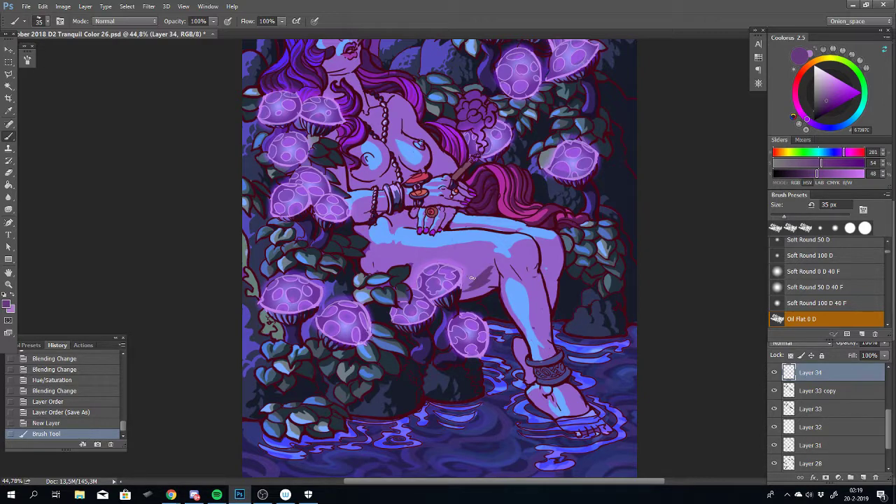
{"action": "key", "text": "ctrl+z"}
{"action": "key", "text": "bracketright"}
{"action": "key", "text": "bracketright"}
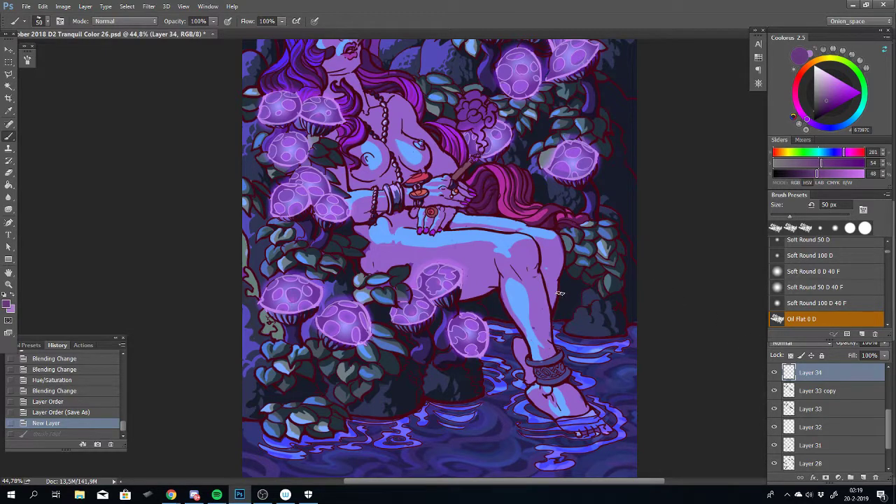
Try shading strokes beneath the thigh near the knee and deepen the purple to saturation 63 and brightness 46
{"action": "scroll", "coordinate": [560, 293], "scroll_direction": "down", "scroll_amount": 2}
{"action": "scroll", "coordinate": [560, 238], "scroll_direction": "up", "scroll_amount": 4}
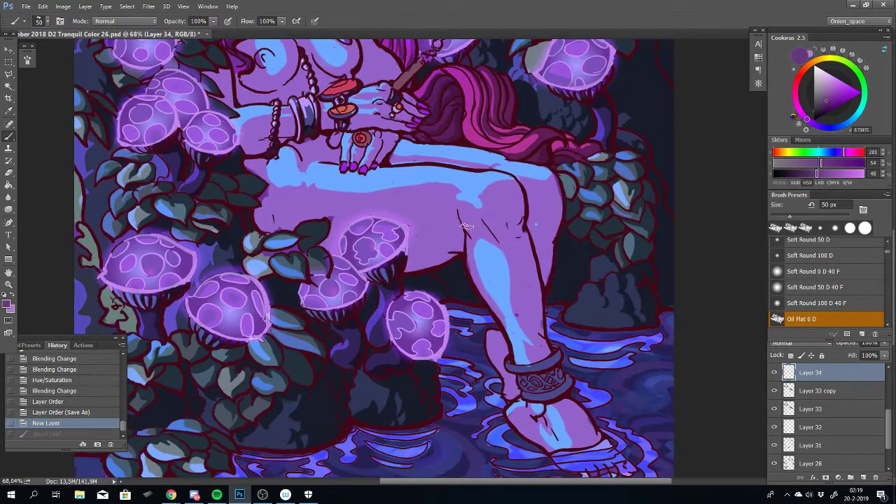
{"action": "scroll", "coordinate": [467, 226], "scroll_direction": "down", "scroll_amount": 1}
{"action": "scroll", "coordinate": [454, 238], "scroll_direction": "up", "scroll_amount": 2}
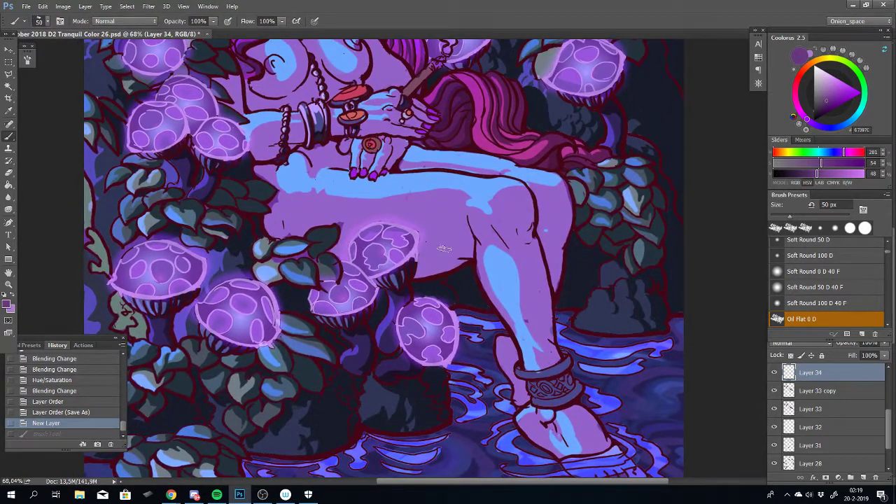
{"action": "mouse_move", "coordinate": [467, 231]}
{"action": "left_mouse_down"}
{"action": "mouse_move", "coordinate": [427, 249]}
{"action": "mouse_move", "coordinate": [385, 252]}
{"action": "left_mouse_up"}
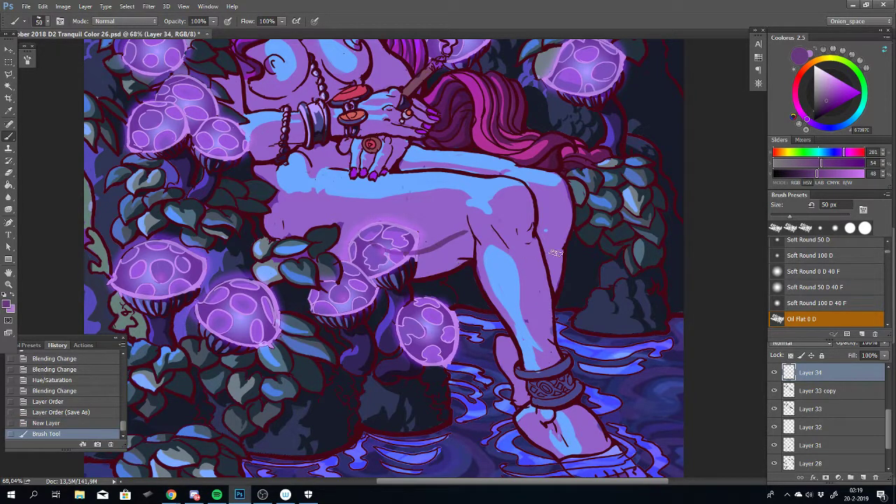
{"action": "key", "text": "ctrl+z"}
{"action": "left_click", "coordinate": [827, 104]}
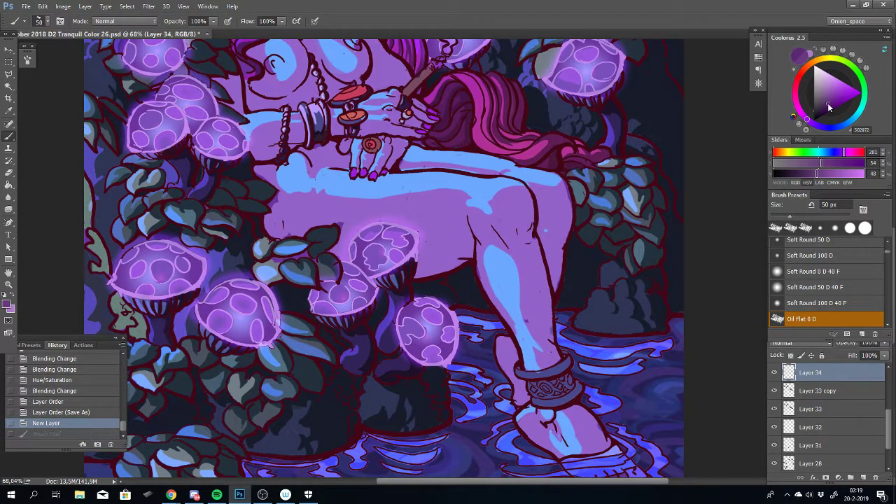
{"action": "left_click_drag", "start_coordinate": [466, 233], "coordinate": [401, 251]}
{"action": "key", "text": "ctrl+z"}
{"action": "key", "text": "ctrl+z"}
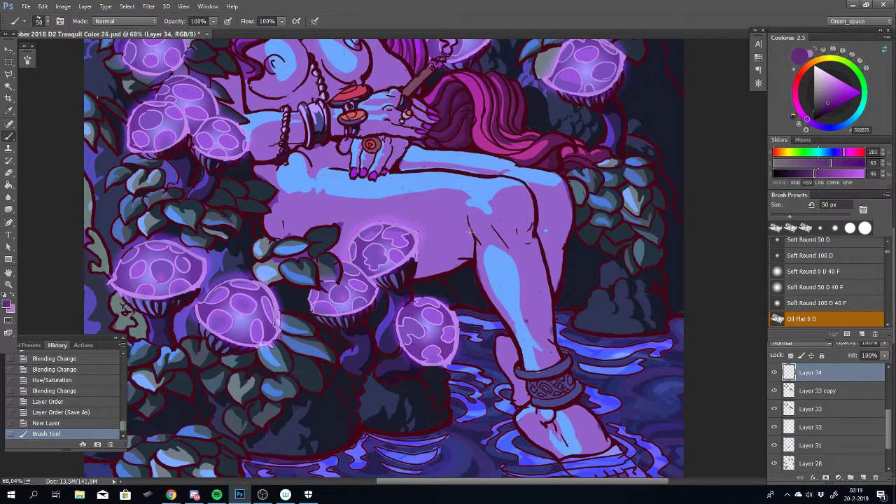
Paint a dark purple shadow along the underside of the thigh between the glowing mushroom and the knee
{"action": "mouse_move", "coordinate": [470, 232]}
{"action": "left_mouse_down"}
{"action": "mouse_move", "coordinate": [434, 267]}
{"action": "mouse_move", "coordinate": [416, 264]}
{"action": "mouse_move", "coordinate": [469, 233]}
{"action": "left_mouse_up"}
{"action": "left_click", "coordinate": [416, 266]}
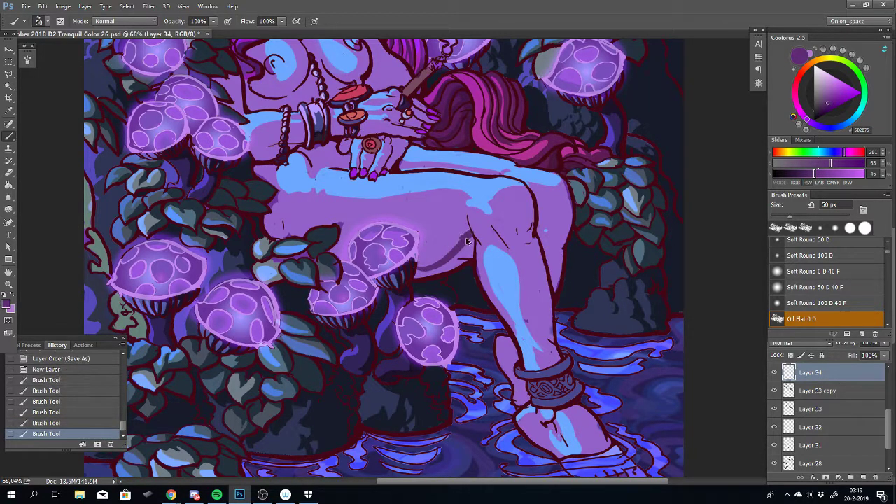
{"action": "key", "text": "ctrl+z"}
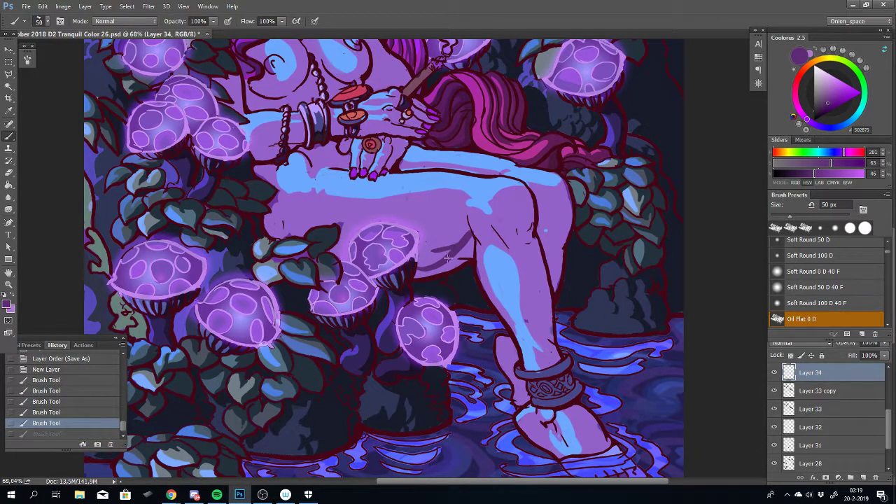
{"action": "mouse_move", "coordinate": [444, 248]}
{"action": "left_mouse_down"}
{"action": "mouse_move", "coordinate": [419, 249]}
{"action": "mouse_move", "coordinate": [429, 243]}
{"action": "left_mouse_up"}
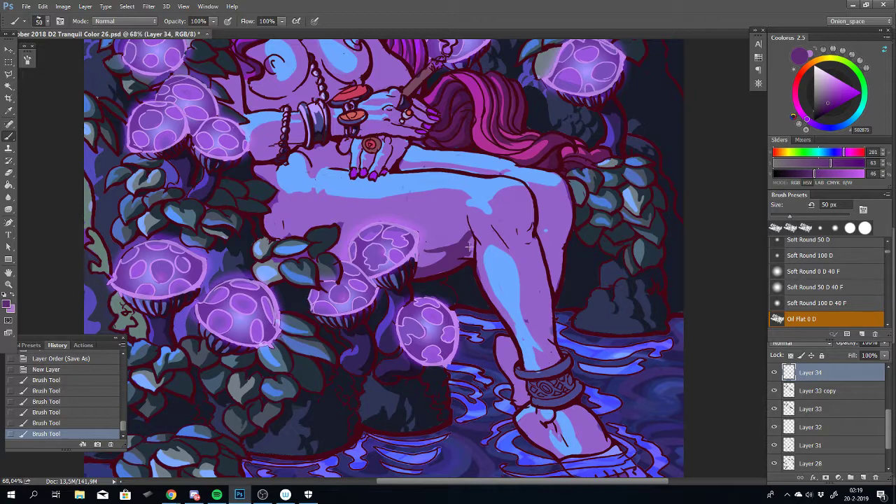
{"action": "left_click_drag", "start_coordinate": [471, 246], "coordinate": [463, 251]}
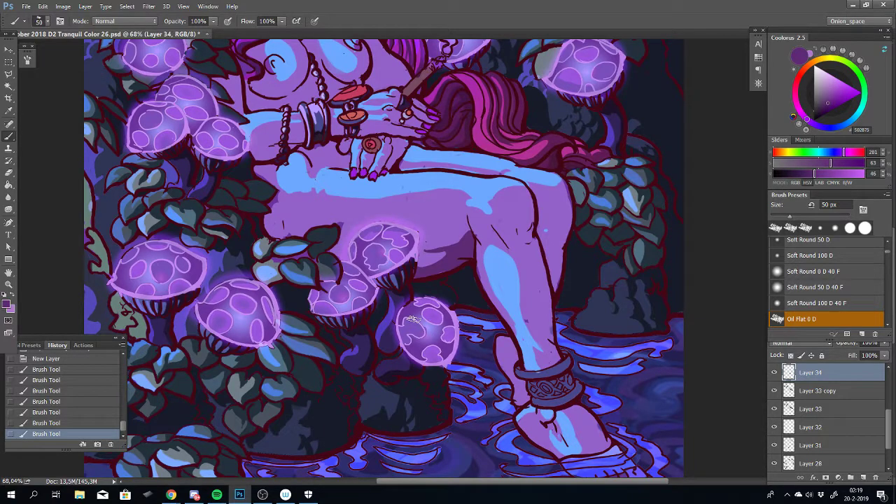
Check the thigh shading against the whole picture and undo the shadow strokes painted under the thigh
{"action": "scroll", "coordinate": [413, 319], "scroll_direction": "down", "scroll_amount": 5}
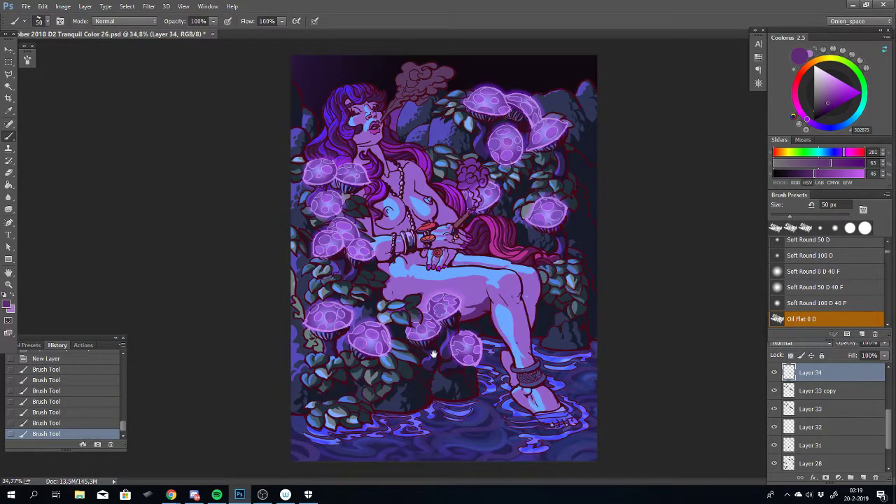
{"action": "scroll", "coordinate": [442, 308], "scroll_direction": "up", "scroll_amount": 5}
{"action": "left_click_drag", "start_coordinate": [492, 394], "coordinate": [434, 315]}
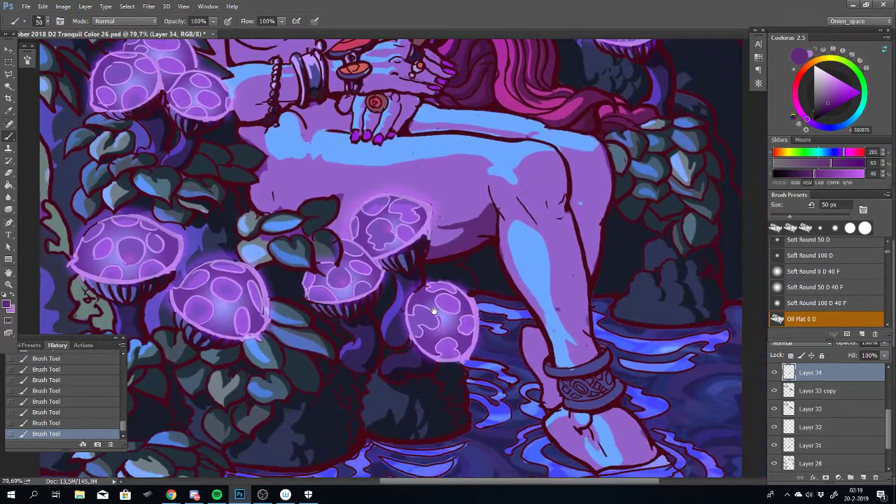
{"action": "key", "text": "ctrl+alt+z"}
{"action": "key", "text": "ctrl+alt+z"}
{"action": "key", "text": "ctrl+alt+z"}
{"action": "key", "text": "ctrl+alt+z"}
{"action": "key", "text": "ctrl+alt+z"}
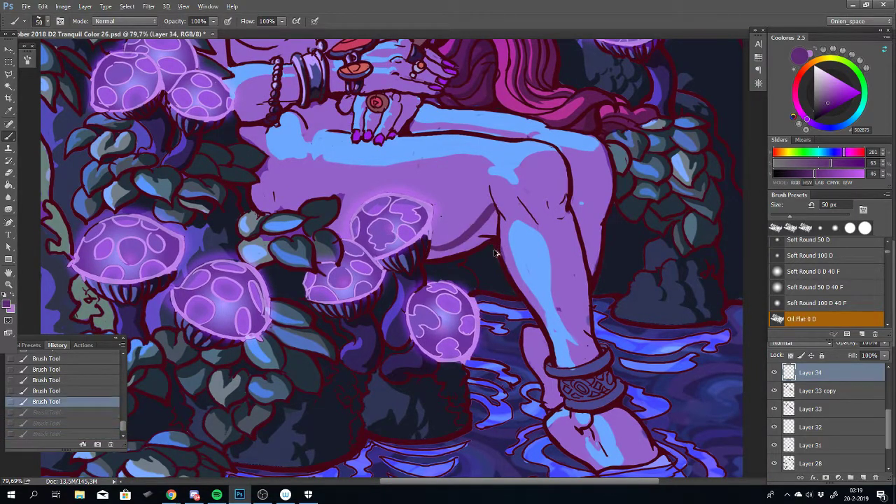
{"action": "key", "text": "ctrl+alt+z"}
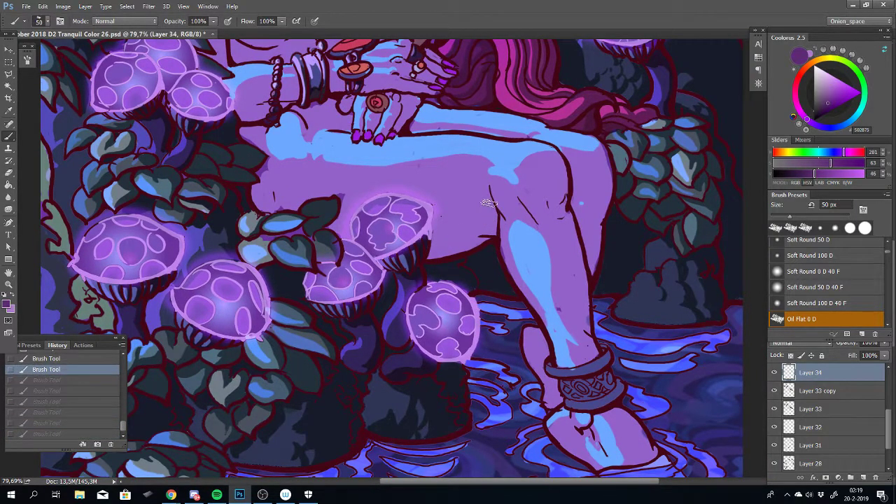
Repaint the thigh's shadow as a thin crease behind the knee and a dark purple area along the lower edge
{"action": "mouse_move", "coordinate": [487, 202]}
{"action": "left_mouse_down"}
{"action": "mouse_move", "coordinate": [425, 238]}
{"action": "mouse_move", "coordinate": [490, 187]}
{"action": "left_mouse_up"}
{"action": "key", "text": "ctrl+alt+z"}
{"action": "key", "text": "ctrl+alt+z"}
{"action": "key", "text": "ctrl+alt+z"}
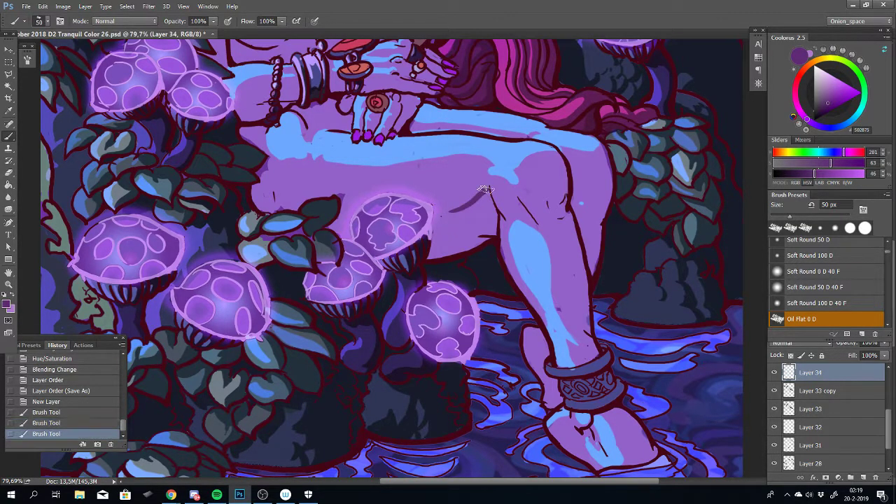
{"action": "key", "text": "ctrl+alt+z"}
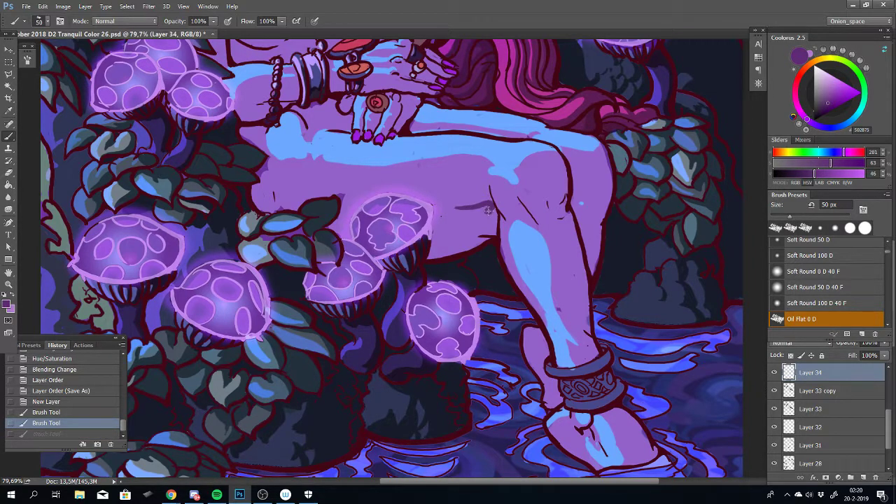
{"action": "left_click_drag", "start_coordinate": [487, 213], "coordinate": [433, 239]}
{"action": "key", "text": "ctrl+alt+z"}
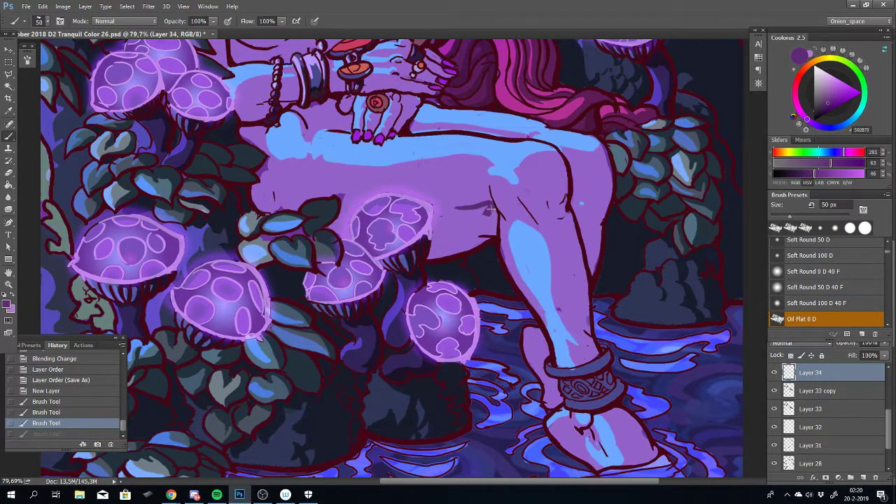
{"action": "mouse_move", "coordinate": [491, 208]}
{"action": "left_mouse_down"}
{"action": "mouse_move", "coordinate": [438, 242]}
{"action": "mouse_move", "coordinate": [434, 255]}
{"action": "left_mouse_up"}
{"action": "left_click_drag", "start_coordinate": [495, 210], "coordinate": [490, 231]}
{"action": "key", "text": "ctrl+alt+z"}
{"action": "key", "text": "ctrl+alt+z"}
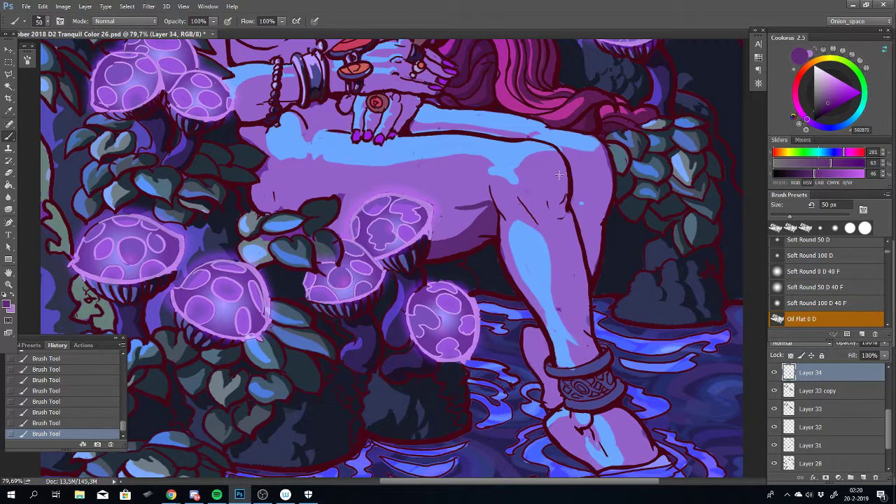
Shade the side of the front knee with dark purple along its outline
{"action": "mouse_move", "coordinate": [552, 166]}
{"action": "left_mouse_down"}
{"action": "mouse_move", "coordinate": [543, 175]}
{"action": "mouse_move", "coordinate": [567, 170]}
{"action": "mouse_move", "coordinate": [543, 172]}
{"action": "mouse_move", "coordinate": [564, 166]}
{"action": "mouse_move", "coordinate": [553, 161]}
{"action": "mouse_move", "coordinate": [558, 183]}
{"action": "mouse_move", "coordinate": [563, 174]}
{"action": "mouse_move", "coordinate": [543, 189]}
{"action": "mouse_move", "coordinate": [559, 204]}
{"action": "left_mouse_up"}
{"action": "key", "text": "ctrl+z"}
{"action": "key", "text": "ctrl+z"}
{"action": "left_click_drag", "start_coordinate": [567, 187], "coordinate": [556, 218]}
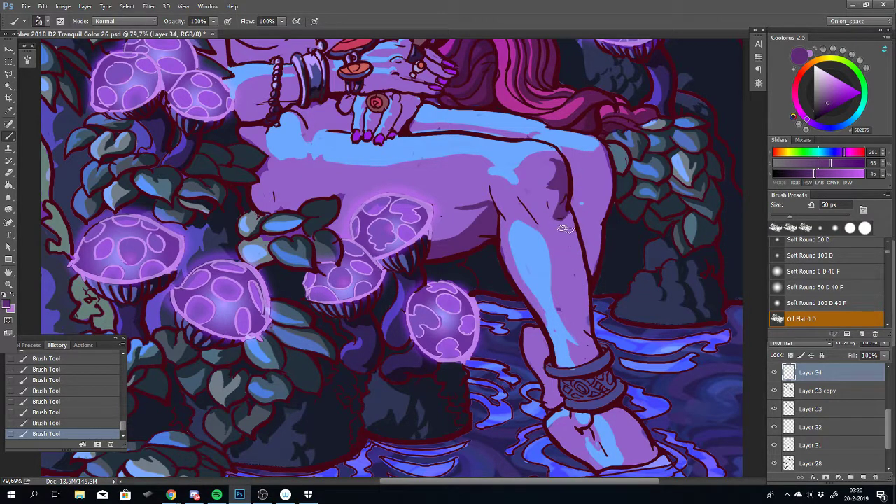
Shade the front lower leg with a dark purple band along its outline from below the knee towards the anklet
{"action": "left_click_drag", "start_coordinate": [568, 224], "coordinate": [586, 301]}
{"action": "key", "text": "ctrl+z"}
{"action": "mouse_move", "coordinate": [568, 223]}
{"action": "left_mouse_down"}
{"action": "mouse_move", "coordinate": [593, 357]}
{"action": "mouse_move", "coordinate": [581, 298]}
{"action": "left_mouse_up"}
{"action": "key", "text": "ctrl+z"}
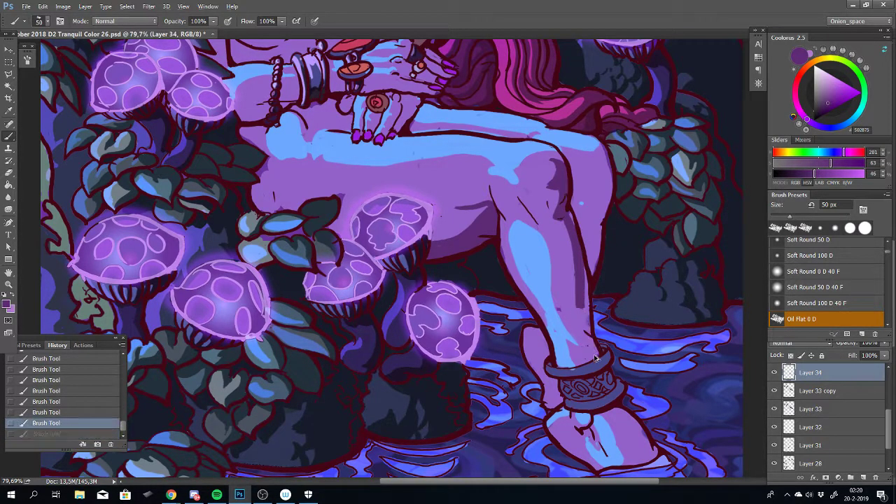
{"action": "mouse_move", "coordinate": [594, 358]}
{"action": "left_mouse_down"}
{"action": "mouse_move", "coordinate": [587, 273]}
{"action": "mouse_move", "coordinate": [590, 313]}
{"action": "mouse_move", "coordinate": [586, 276]}
{"action": "left_mouse_up"}
{"action": "key", "text": "ctrl+z"}
{"action": "left_click_drag", "start_coordinate": [564, 206], "coordinate": [569, 215]}
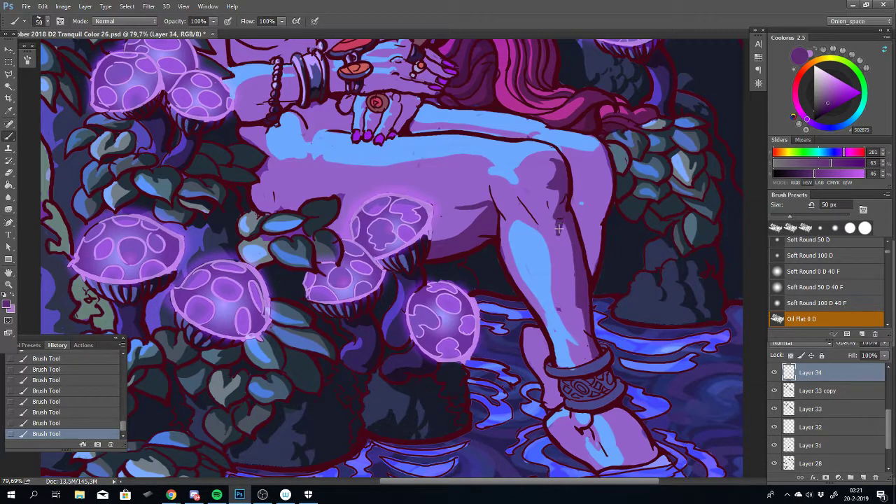
Undo and repaint the dark purple band on the front lower leg, then check it against the whole picture
{"action": "key", "text": "ctrl+z"}
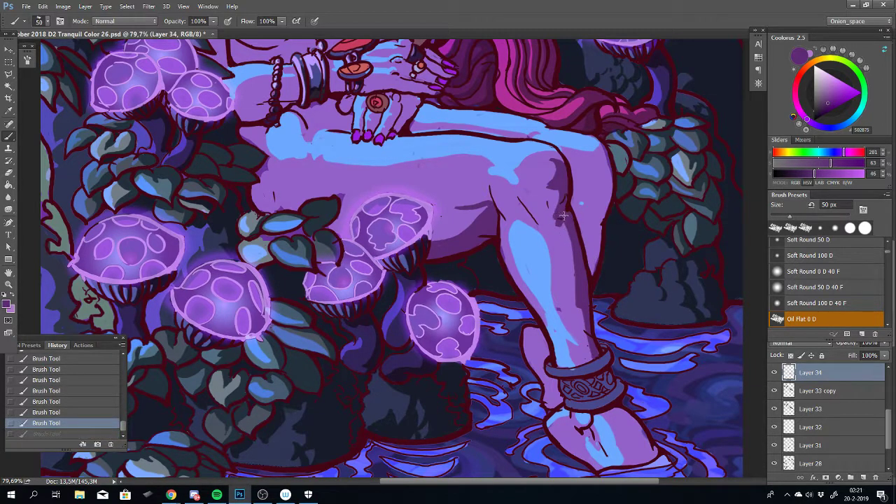
{"action": "key", "text": "ctrl+z"}
{"action": "key", "text": "ctrl+z"}
{"action": "key", "text": "ctrl+z"}
{"action": "key", "text": "ctrl+z"}
{"action": "key", "text": "ctrl+z"}
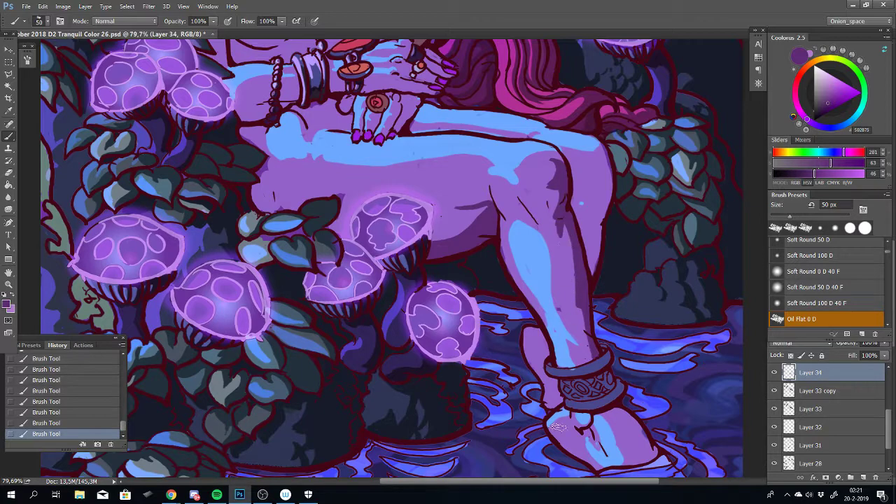
{"action": "key", "text": "ctrl+0"}
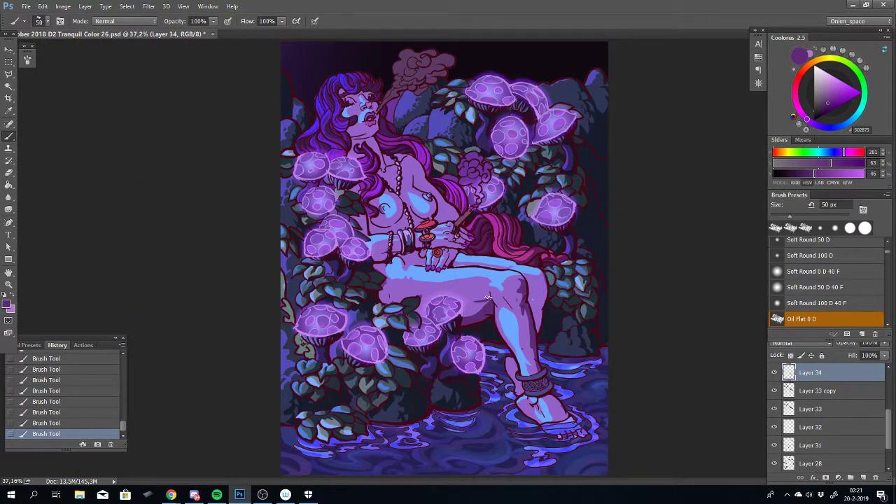
{"action": "scroll", "coordinate": [494, 305], "scroll_direction": "up", "scroll_amount": 5}
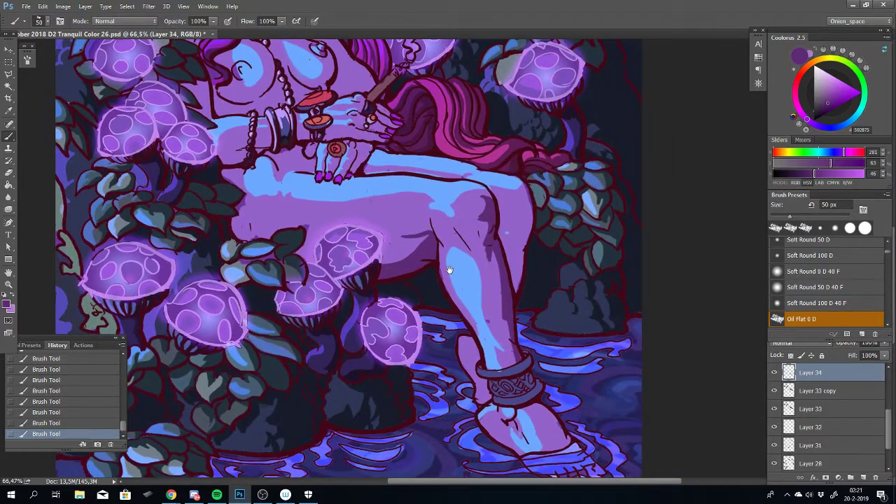
Shade the outer side of the back knee with dark purple using a 35 px brush
{"action": "key", "text": "bracketleft"}
{"action": "key", "text": "bracketleft"}
{"action": "key", "text": "bracketleft"}
{"action": "key", "text": "ctrl+z"}
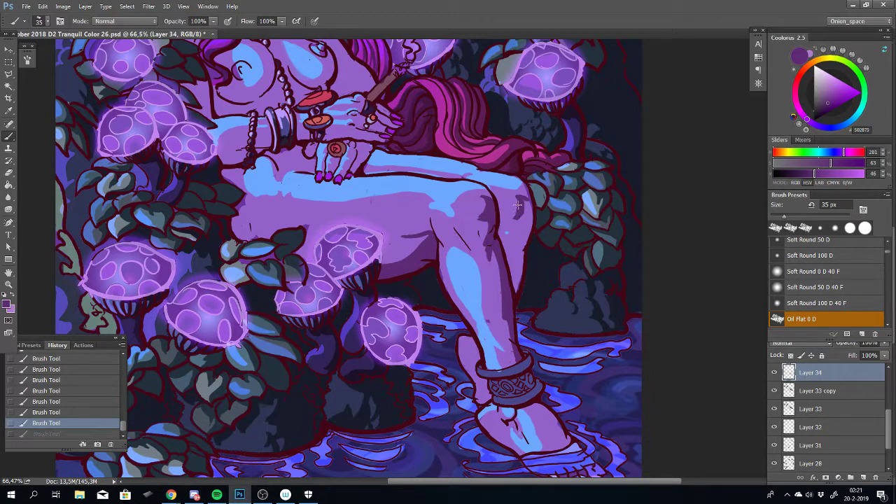
{"action": "mouse_move", "coordinate": [513, 219]}
{"action": "left_mouse_down"}
{"action": "mouse_move", "coordinate": [513, 248]}
{"action": "mouse_move", "coordinate": [526, 233]}
{"action": "left_mouse_up"}
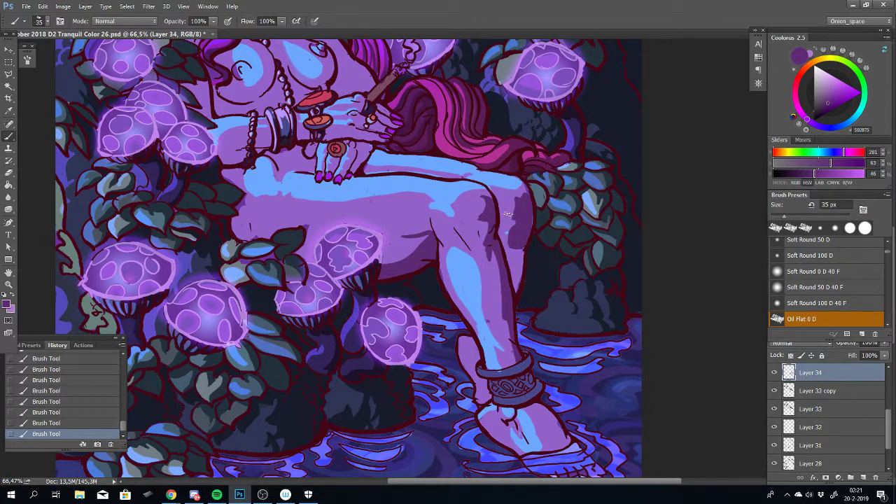
Trim the edge of the back knee's shadow with the Eraser and touch up its upper end with the brush
{"action": "key", "text": "e"}
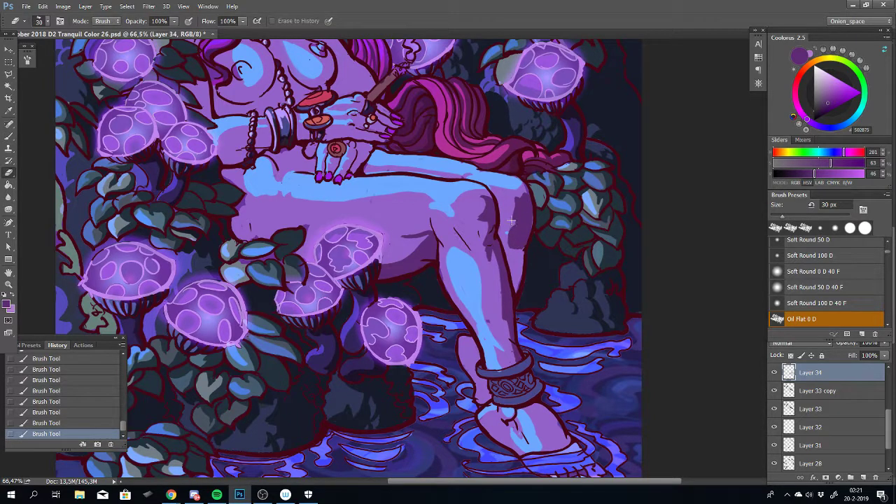
{"action": "mouse_move", "coordinate": [520, 198]}
{"action": "left_mouse_down"}
{"action": "mouse_move", "coordinate": [519, 224]}
{"action": "mouse_move", "coordinate": [527, 195]}
{"action": "mouse_move", "coordinate": [520, 198]}
{"action": "mouse_move", "coordinate": [529, 196]}
{"action": "mouse_move", "coordinate": [517, 196]}
{"action": "mouse_move", "coordinate": [526, 195]}
{"action": "mouse_move", "coordinate": [536, 221]}
{"action": "left_mouse_up"}
{"action": "key", "text": "ctrl+z"}
{"action": "key", "text": "b"}
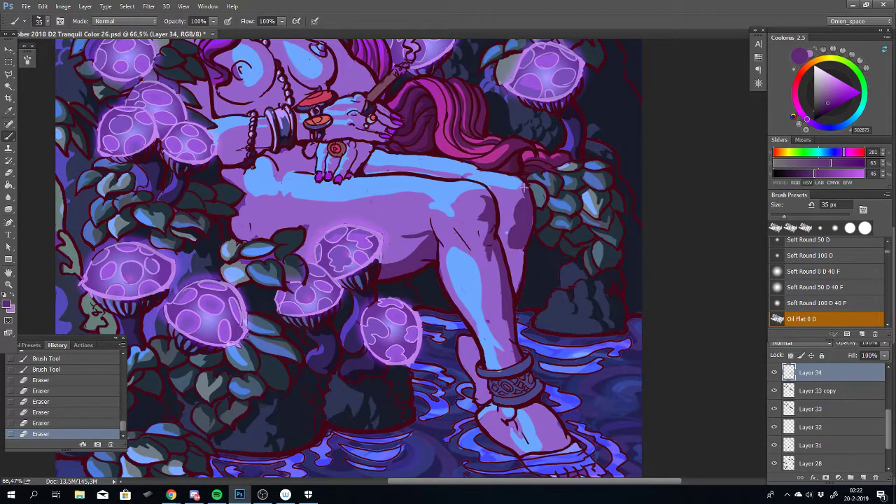
{"action": "left_click", "coordinate": [523, 186]}
{"action": "key", "text": "ctrl+z"}
{"action": "left_click_drag", "start_coordinate": [525, 189], "coordinate": [514, 195]}
{"action": "key", "text": "ctrl+z"}
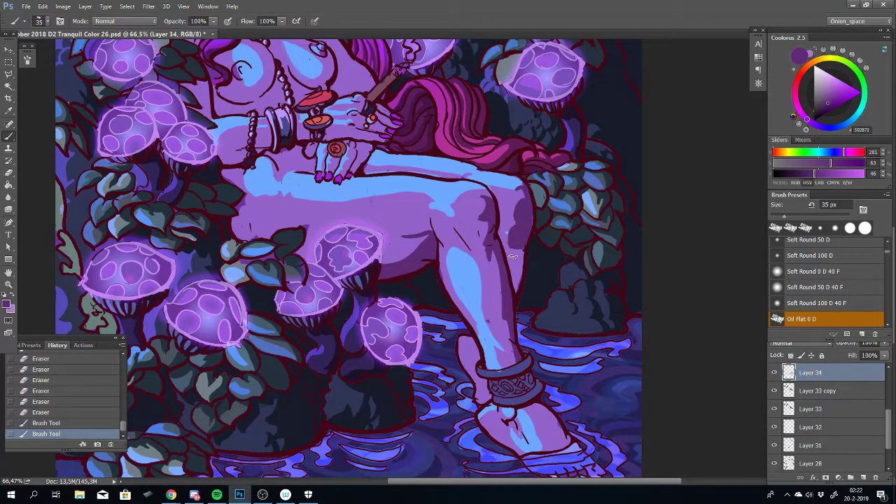
Extend the dark purple shadow from the back knee down the narrow visible strip of the back lower leg
{"action": "left_click_drag", "start_coordinate": [511, 253], "coordinate": [512, 256]}
{"action": "mouse_move", "coordinate": [512, 252]}
{"action": "left_mouse_down"}
{"action": "mouse_move", "coordinate": [508, 277]}
{"action": "mouse_move", "coordinate": [519, 278]}
{"action": "mouse_move", "coordinate": [520, 266]}
{"action": "mouse_move", "coordinate": [511, 275]}
{"action": "left_mouse_up"}
{"action": "key", "text": "ctrl+z"}
{"action": "key", "text": "ctrl+z"}
{"action": "left_click_drag", "start_coordinate": [514, 262], "coordinate": [508, 281]}
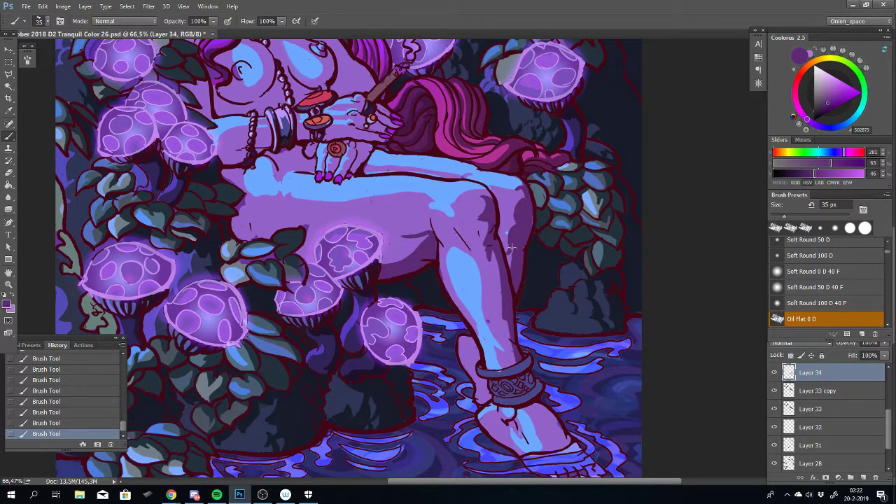
{"action": "key", "text": "ctrl+z"}
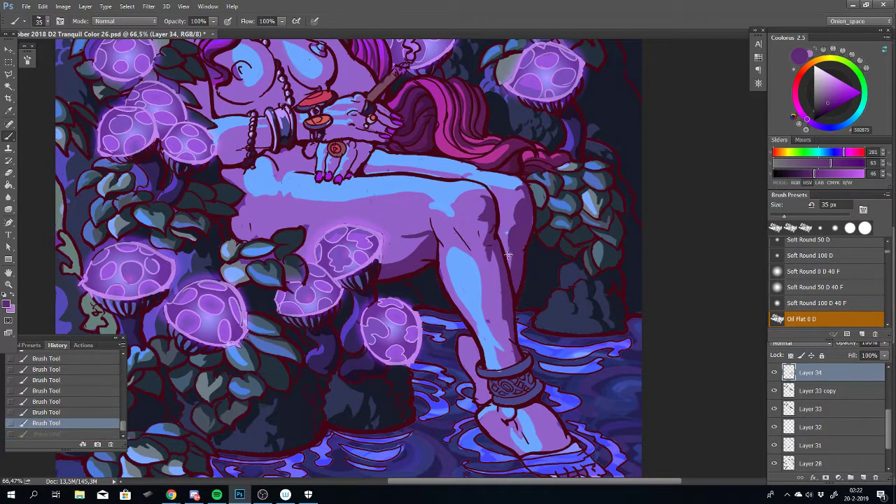
{"action": "left_click_drag", "start_coordinate": [511, 247], "coordinate": [511, 330]}
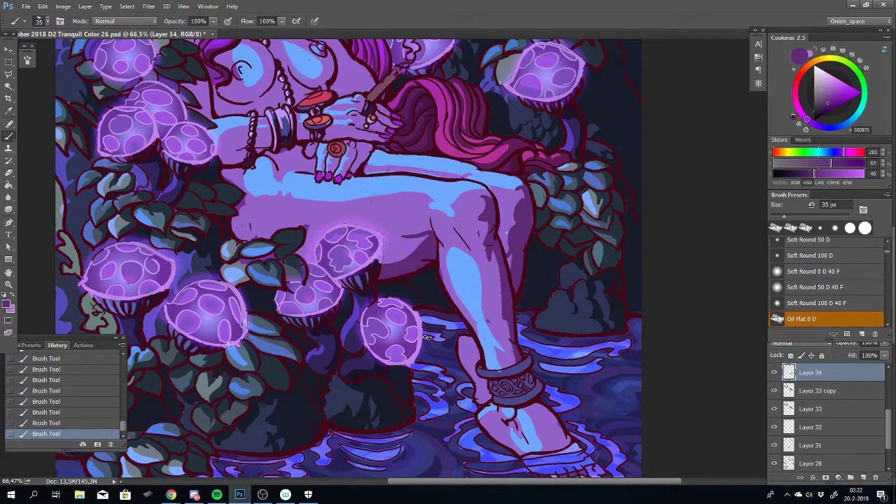
Paint a dark purple shadow along the inner side of the back knee, beside the front knee's outline
{"action": "scroll", "coordinate": [427, 337], "scroll_direction": "up", "scroll_amount": 3}
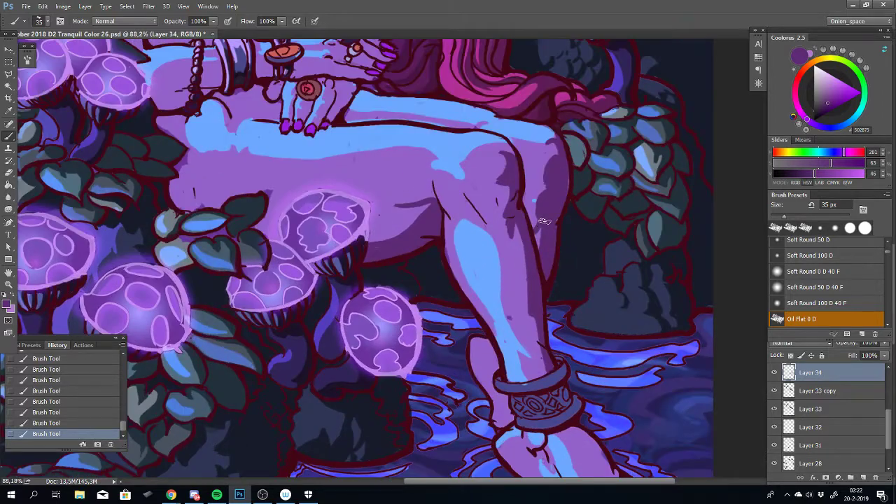
{"action": "key", "text": "ctrl+z"}
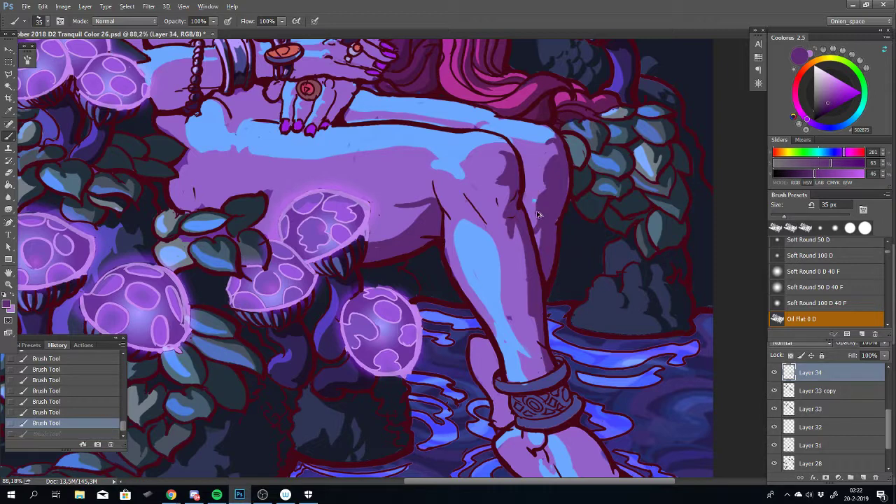
{"action": "left_click_drag", "start_coordinate": [532, 198], "coordinate": [536, 156]}
{"action": "key", "text": "ctrl+z"}
{"action": "key", "text": "ctrl+z"}
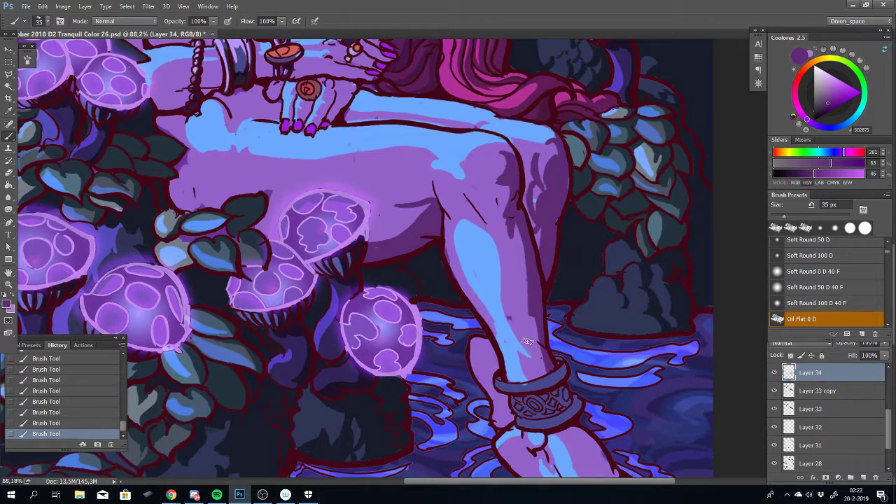
Check the back knee against the whole picture and compare it with and without the last inner shadow strokes
{"action": "scroll", "coordinate": [524, 341], "scroll_direction": "down", "scroll_amount": 5}
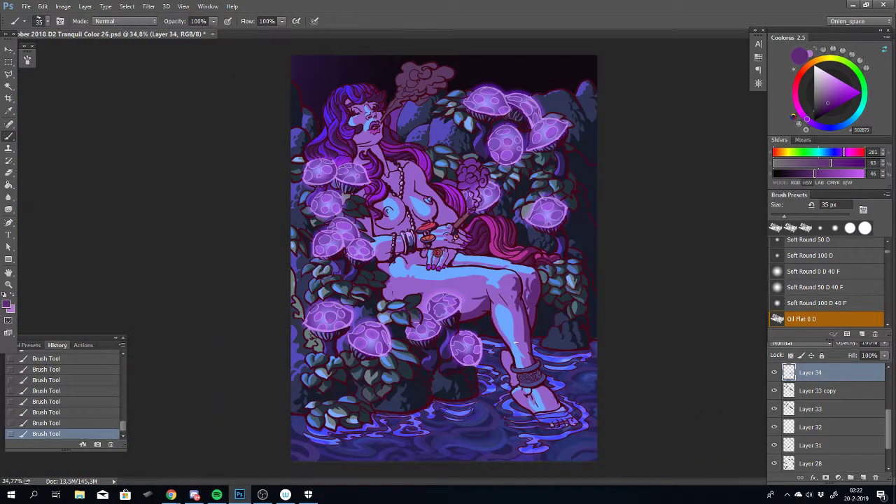
{"action": "scroll", "coordinate": [515, 341], "scroll_direction": "up", "scroll_amount": 3}
{"action": "key", "text": "ctrl+z"}
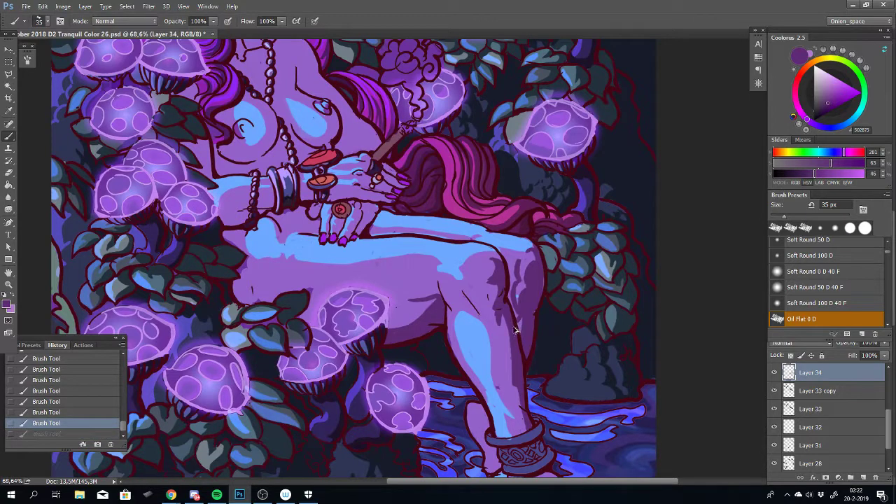
{"action": "key", "text": "ctrl+alt+z"}
{"action": "key", "text": "ctrl+alt+z"}
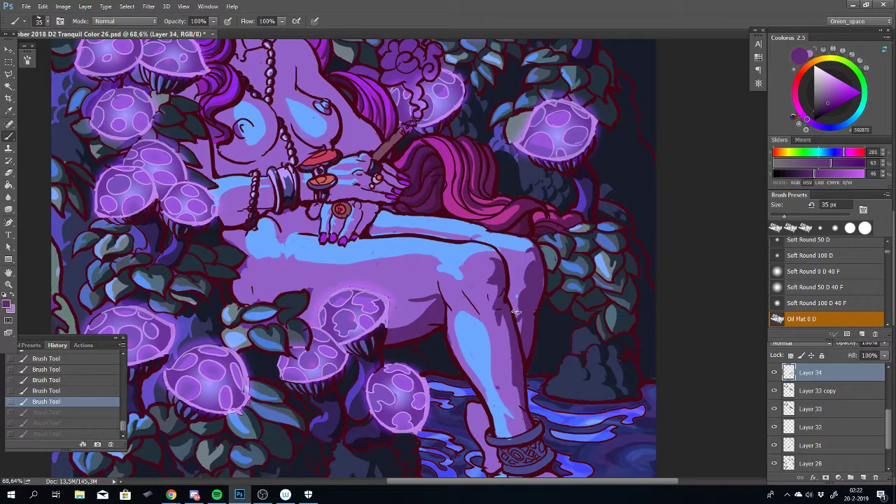
{"action": "key", "text": "ctrl+shift+z"}
{"action": "key", "text": "ctrl+shift+z"}
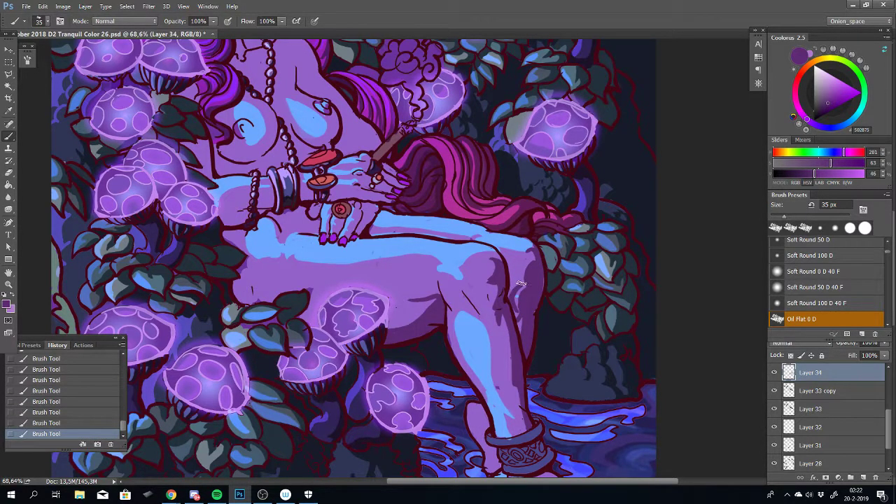
Rework the inner shadow of the back knee, comparing the versions by undoing and redoing the strokes
{"action": "key", "text": "ctrl+alt+z"}
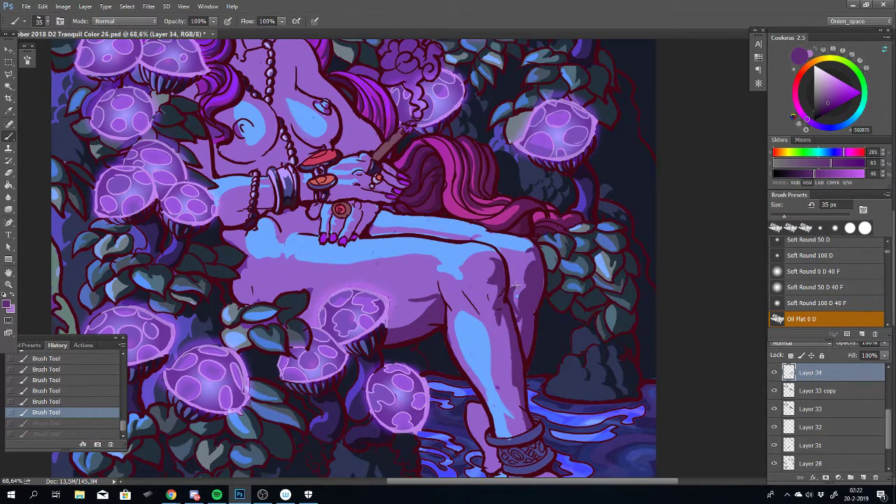
{"action": "key", "text": "ctrl+shift+z"}
{"action": "key", "text": "ctrl+shift+z"}
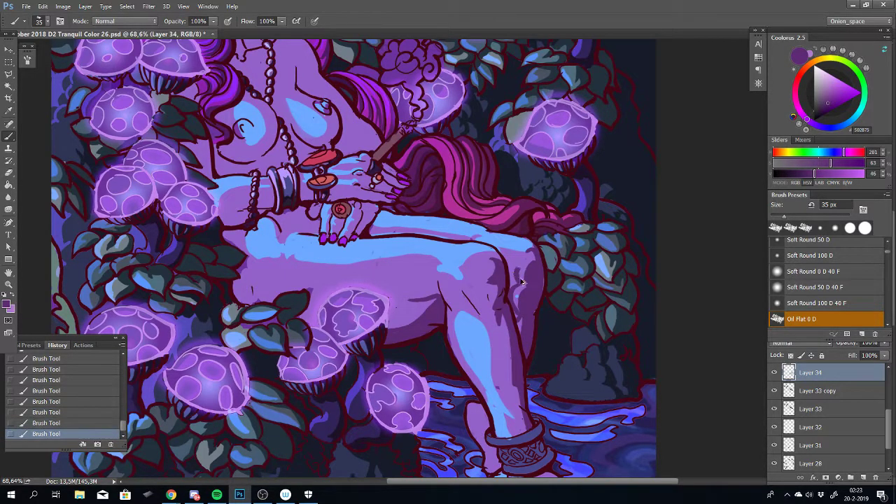
{"action": "key", "text": "ctrl+alt+z"}
{"action": "key", "text": "ctrl+alt+z"}
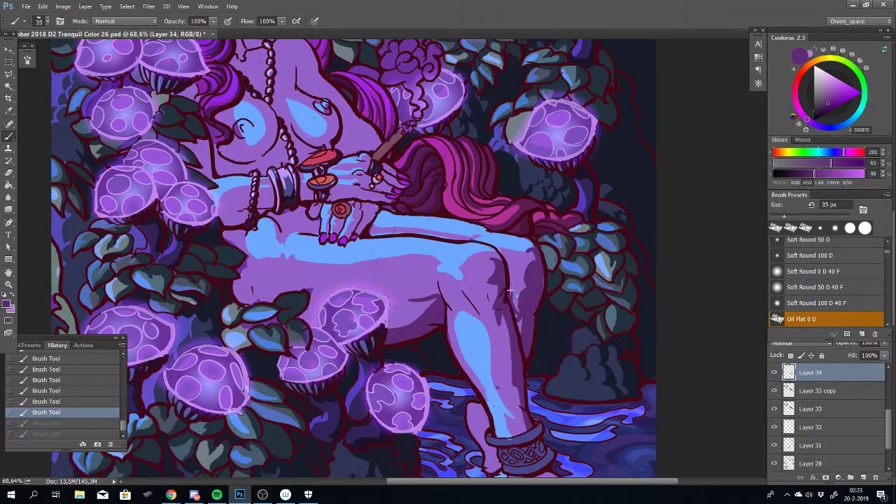
{"action": "key", "text": "ctrl+shift+z"}
{"action": "key", "text": "ctrl+shift+z"}
{"action": "key", "text": "ctrl+alt+z"}
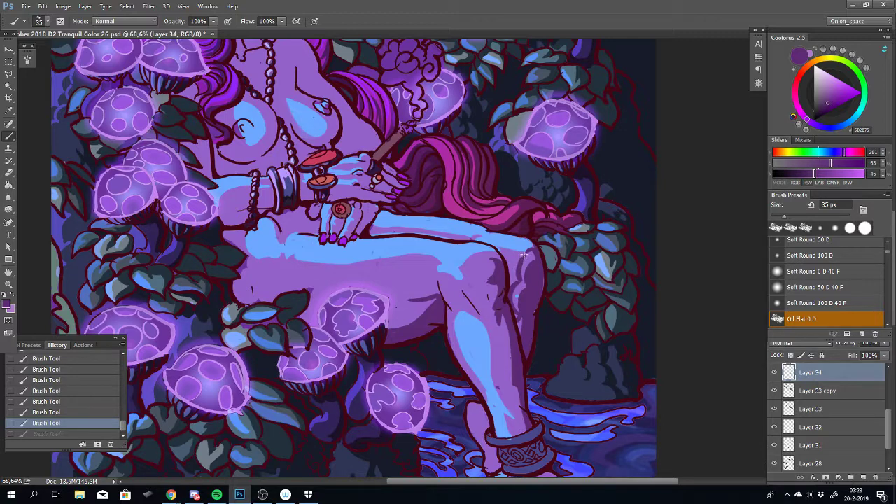
{"action": "key", "text": "ctrl+shift+z"}
{"action": "key", "text": "ctrl+alt+z"}
{"action": "key", "text": "ctrl+shift+z"}
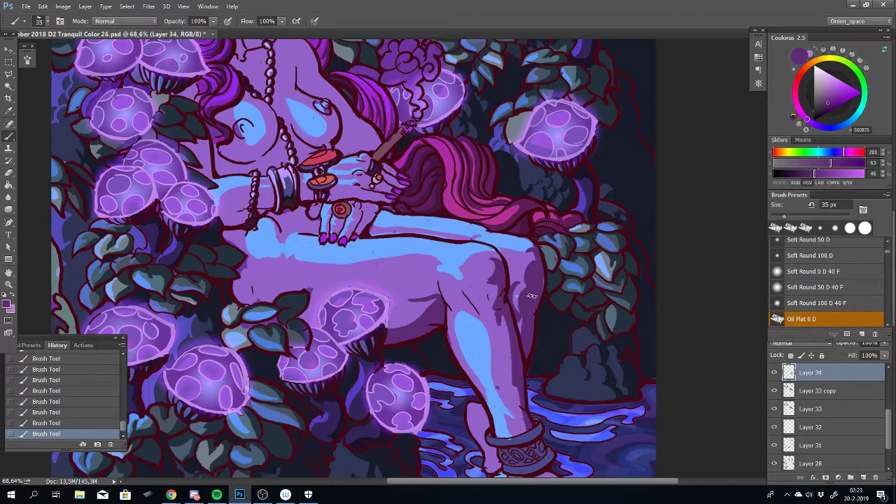
Check the shading of both legs against the whole picture and examine the woman's unshaded upper body
{"action": "scroll", "coordinate": [532, 296], "scroll_direction": "up", "scroll_amount": 2}
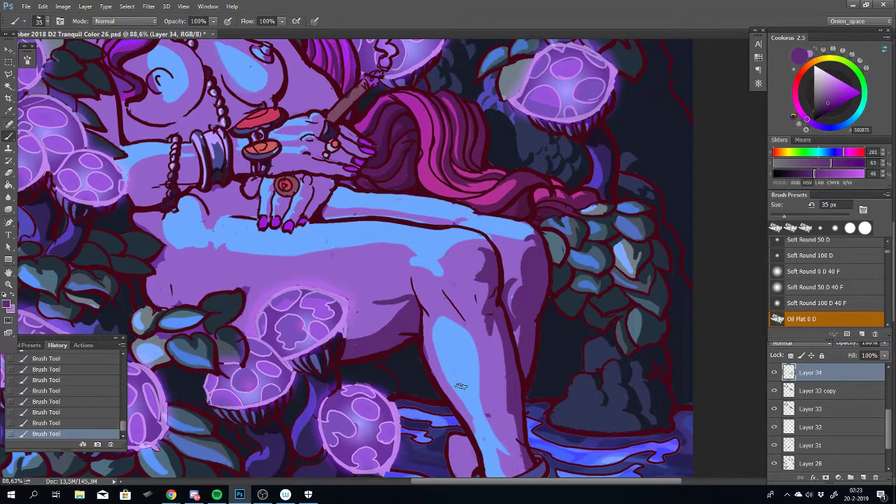
{"action": "scroll", "coordinate": [500, 308], "scroll_direction": "down", "scroll_amount": 3}
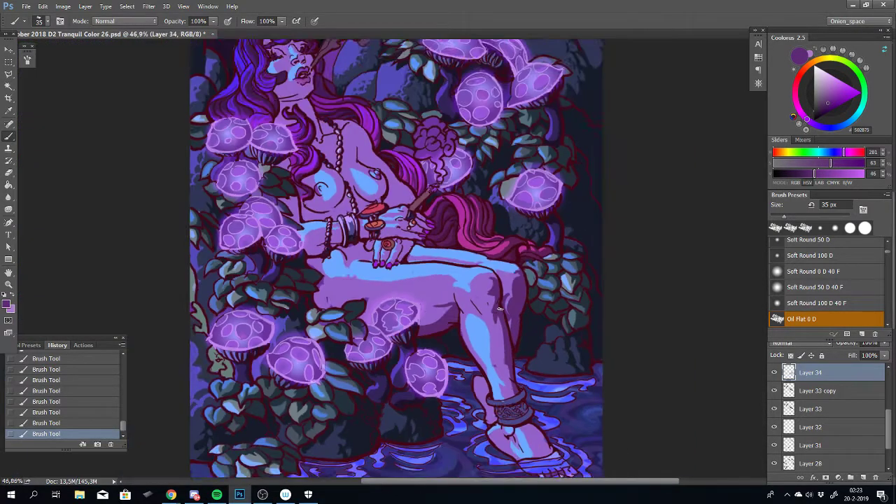
{"action": "scroll", "coordinate": [501, 309], "scroll_direction": "down", "scroll_amount": 2}
{"action": "scroll", "coordinate": [469, 303], "scroll_direction": "up", "scroll_amount": 3}
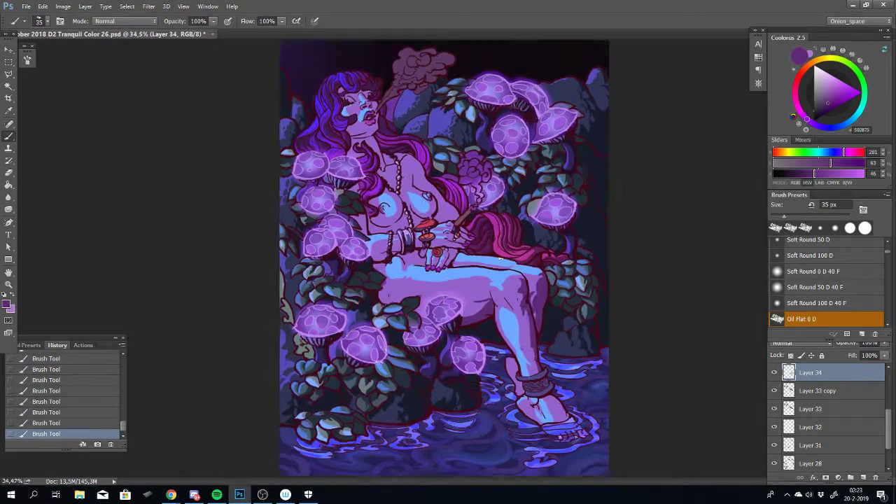
{"action": "left_click_drag", "start_coordinate": [477, 317], "coordinate": [507, 356]}
{"action": "scroll", "coordinate": [484, 280], "scroll_direction": "up", "scroll_amount": 3}
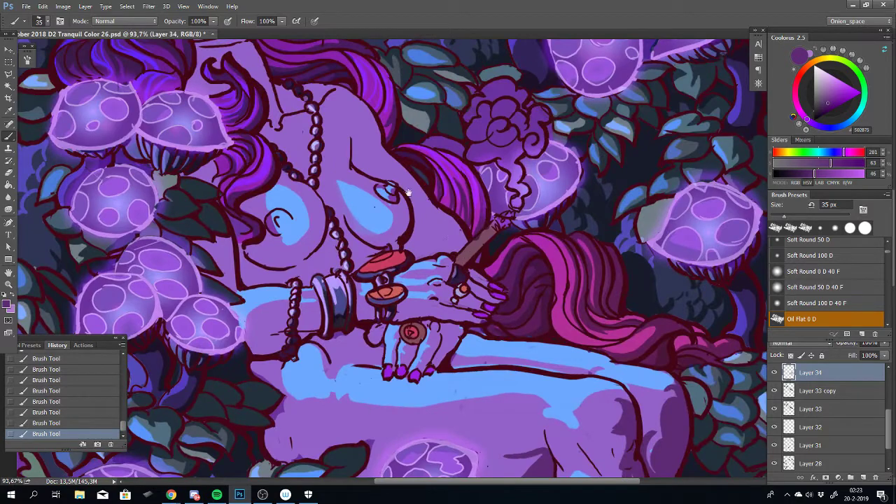
{"action": "left_click_drag", "start_coordinate": [476, 196], "coordinate": [448, 286]}
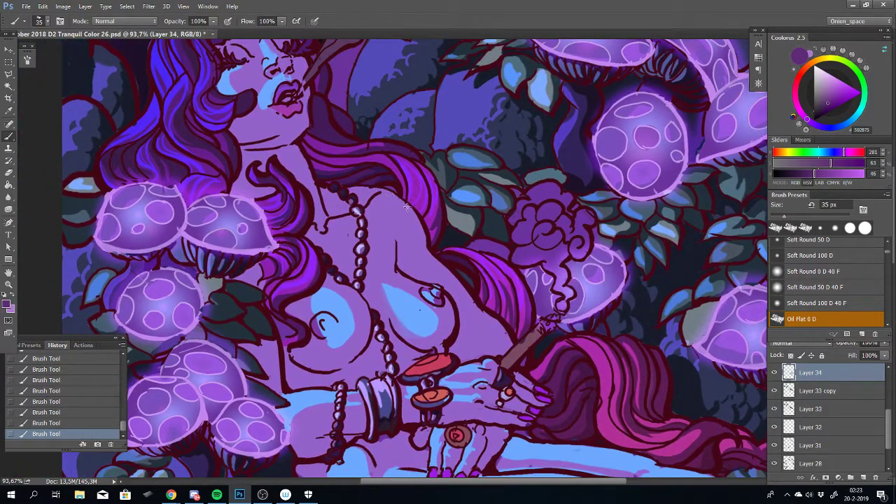
Try out dark purple shadow strokes around the woman's shoulder and armpit
{"action": "key", "text": "ctrl+z"}
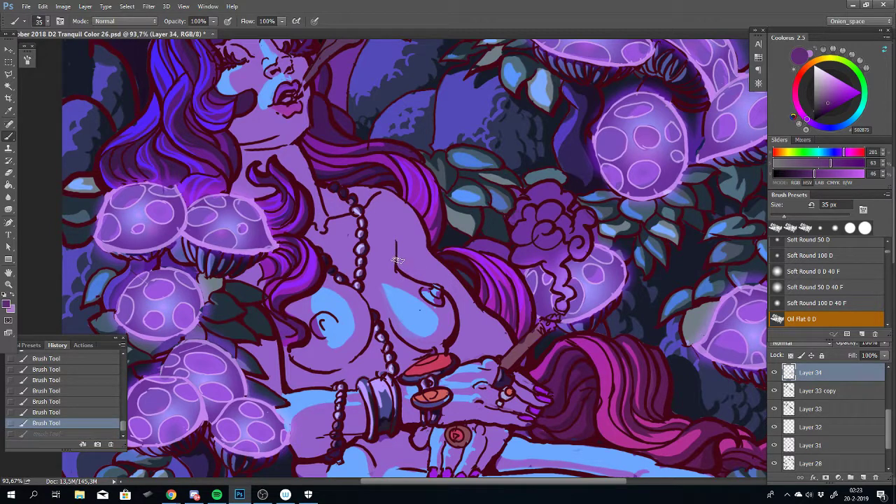
{"action": "left_click_drag", "start_coordinate": [386, 240], "coordinate": [412, 269]}
{"action": "key", "text": "ctrl+z"}
{"action": "mouse_move", "coordinate": [394, 196]}
{"action": "left_mouse_down"}
{"action": "mouse_move", "coordinate": [409, 236]}
{"action": "mouse_move", "coordinate": [389, 201]}
{"action": "left_mouse_up"}
{"action": "key", "text": "ctrl+z"}
{"action": "key", "text": "ctrl+z"}
{"action": "left_click_drag", "start_coordinate": [427, 249], "coordinate": [394, 222]}
{"action": "key", "text": "ctrl+z"}
{"action": "key", "text": "ctrl+z"}
{"action": "key", "text": "ctrl+z"}
Skip through the music tracks and switch to Spotify to play "4th Dimensional Transition" by MGMT from the Electric playlist
{"action": "key", "text": "XF86AudioNext"}
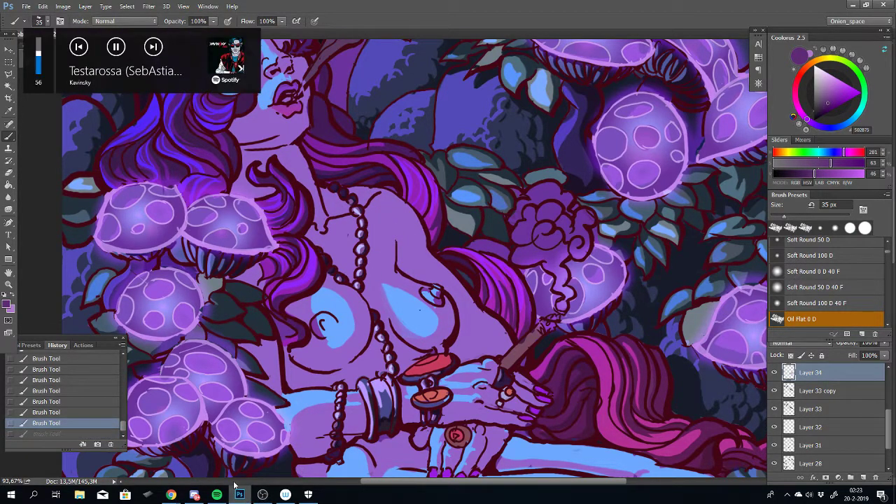
{"action": "key", "text": "XF86AudioNext"}
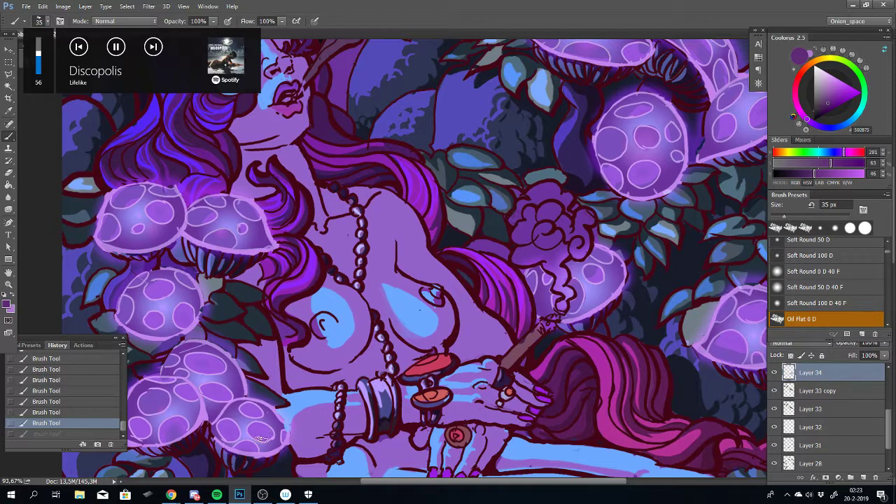
{"action": "key", "text": "XF86AudioNext"}
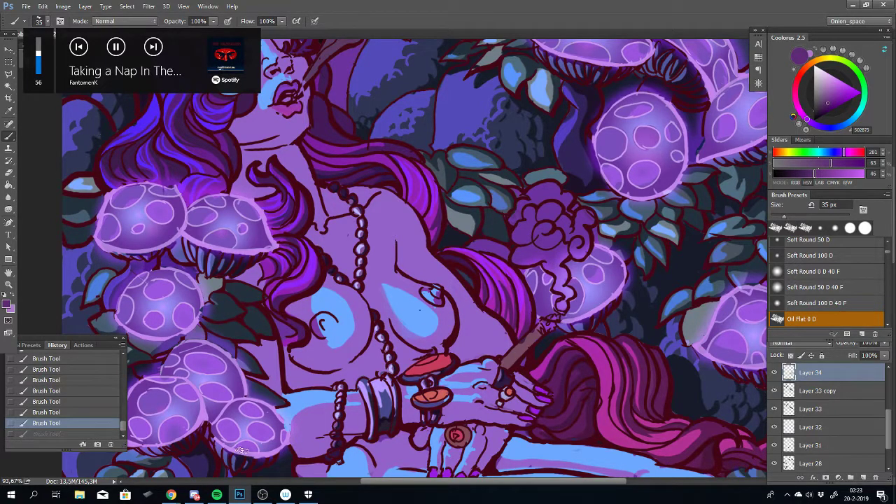
{"action": "left_click", "coordinate": [217, 494]}
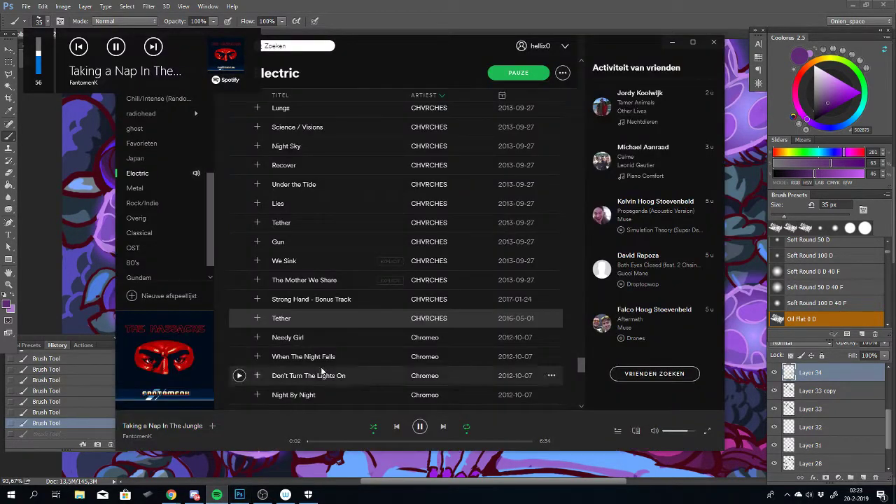
{"action": "left_click", "coordinate": [166, 364]}
{"action": "key", "text": "XF86AudioNext"}
{"action": "left_click", "coordinate": [170, 370]}
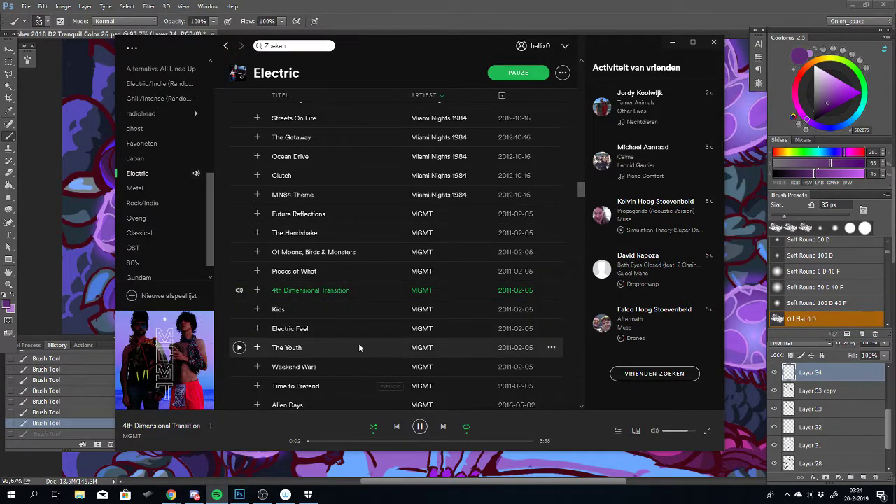
Queue "TSLAMP" and "One Thing Left to Try" by MGMT from the Electric playlist, switch back to Photoshop and skip to the next track
{"action": "scroll", "coordinate": [358, 344], "scroll_direction": "down", "scroll_amount": 3}
{"action": "scroll", "coordinate": [359, 348], "scroll_direction": "up", "scroll_amount": 2}
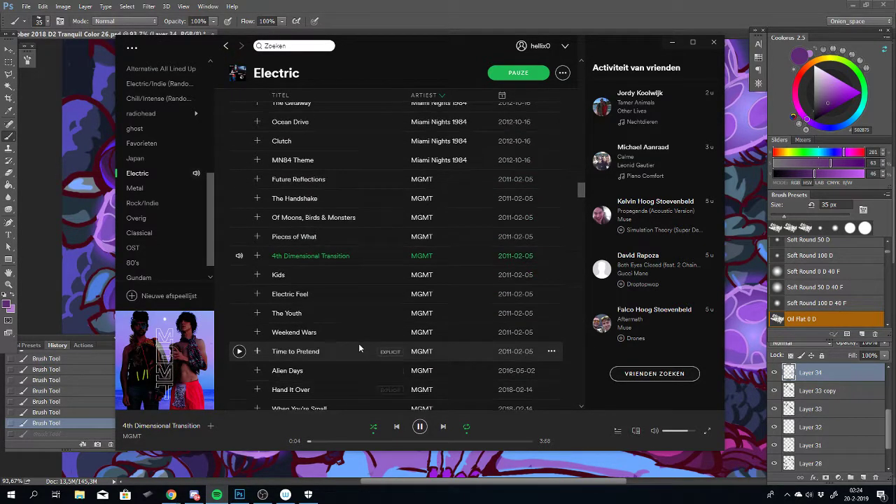
{"action": "scroll", "coordinate": [335, 272], "scroll_direction": "down", "scroll_amount": 2}
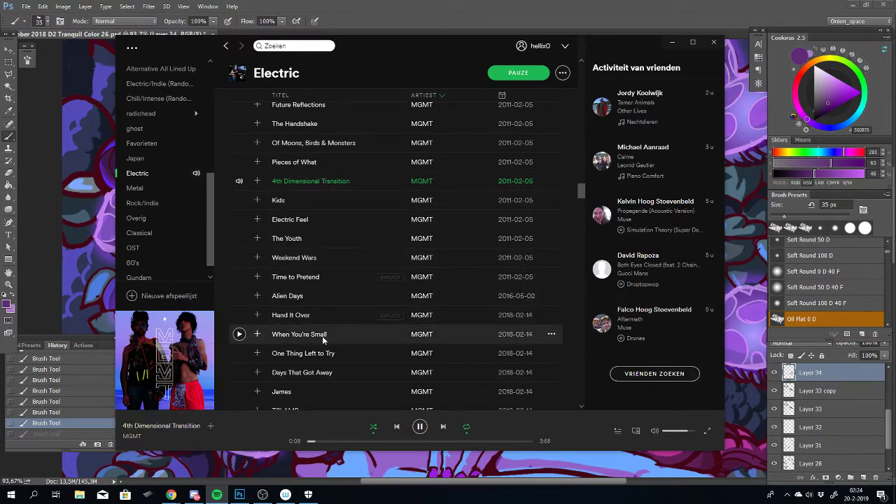
{"action": "scroll", "coordinate": [322, 336], "scroll_direction": "down", "scroll_amount": 3}
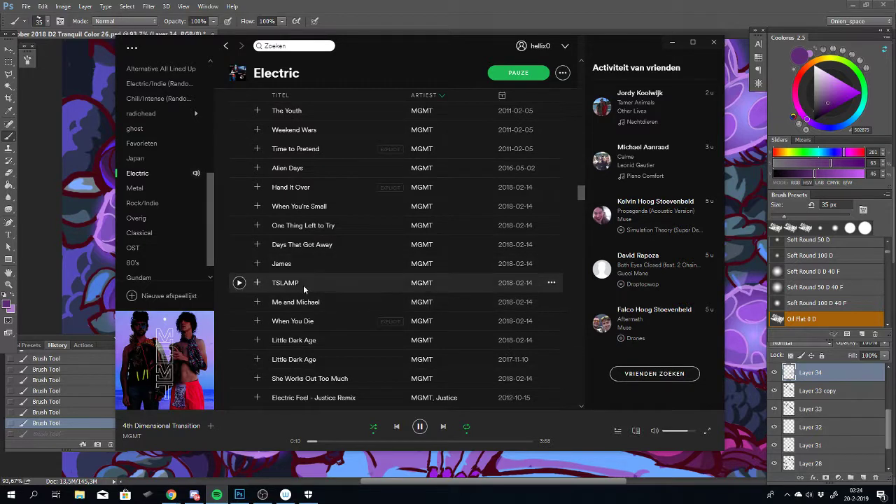
{"action": "right_click", "coordinate": [302, 281]}
{"action": "left_click", "coordinate": [314, 276]}
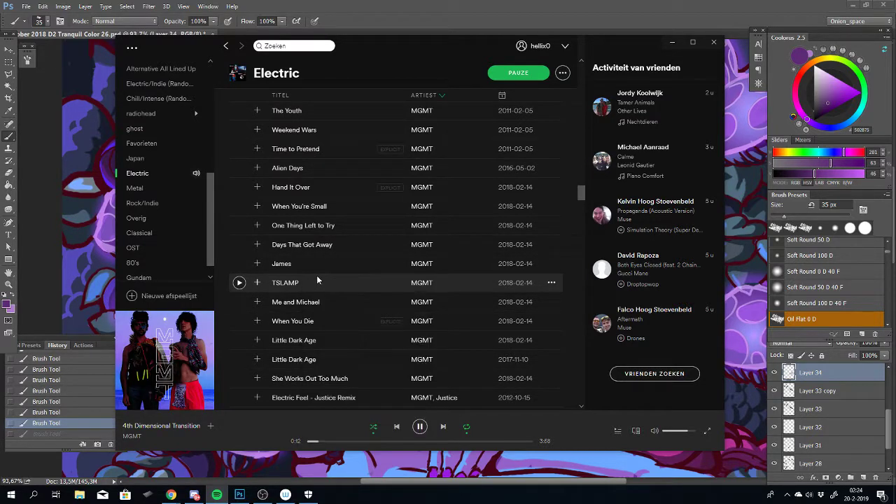
{"action": "right_click", "coordinate": [313, 229]}
{"action": "left_click", "coordinate": [336, 239]}
{"action": "left_click", "coordinate": [217, 494]}
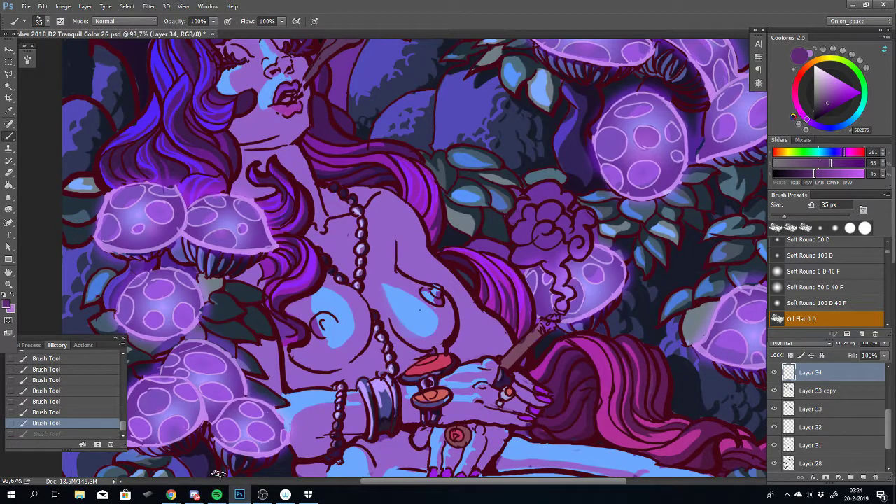
{"action": "key", "text": "XF86AudioNext"}
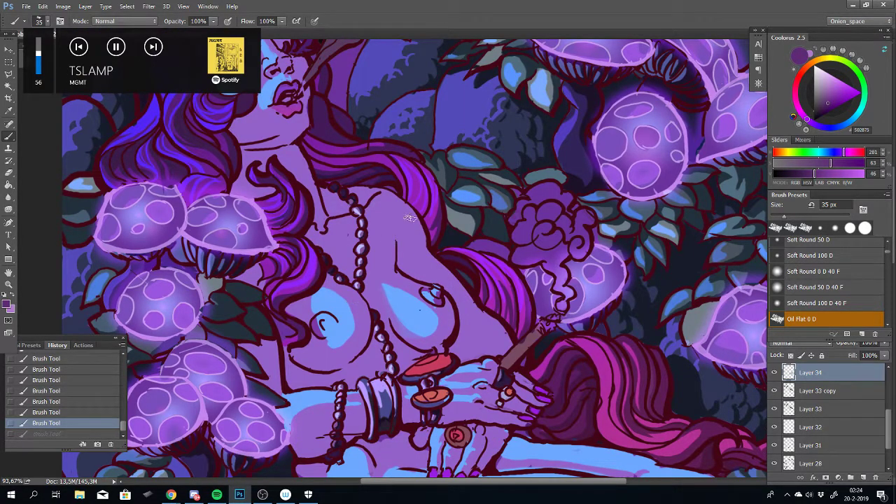
Paint a dark purple shadow from the top of the woman's shoulder down the outer edge of her upper arm, redoing unsatisfactory strokes
{"action": "mouse_move", "coordinate": [411, 242]}
{"action": "left_mouse_down"}
{"action": "mouse_move", "coordinate": [382, 95]}
{"action": "mouse_move", "coordinate": [380, 183]}
{"action": "mouse_move", "coordinate": [422, 238]}
{"action": "left_mouse_up"}
{"action": "key", "text": "ctrl+z"}
{"action": "key", "text": "ctrl+z"}
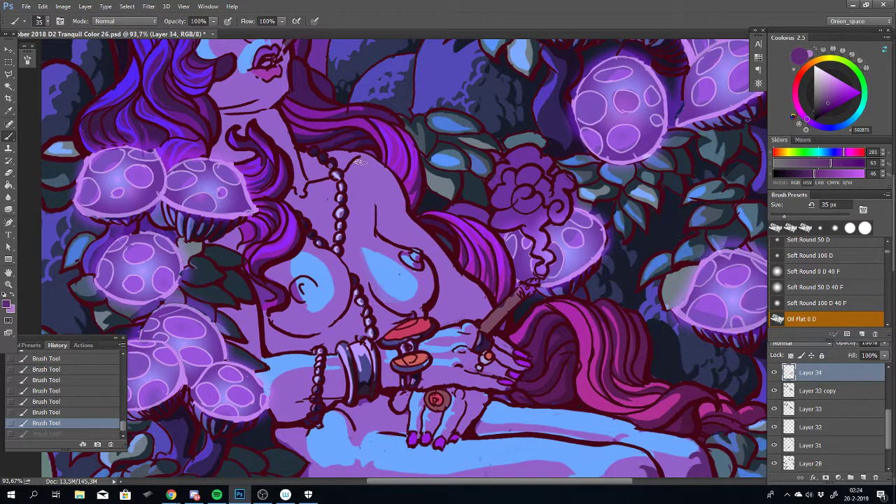
{"action": "mouse_move", "coordinate": [362, 158]}
{"action": "left_mouse_down"}
{"action": "mouse_move", "coordinate": [391, 185]}
{"action": "mouse_move", "coordinate": [398, 224]}
{"action": "left_mouse_up"}
{"action": "key", "text": "ctrl+z"}
{"action": "left_click_drag", "start_coordinate": [352, 155], "coordinate": [357, 160]}
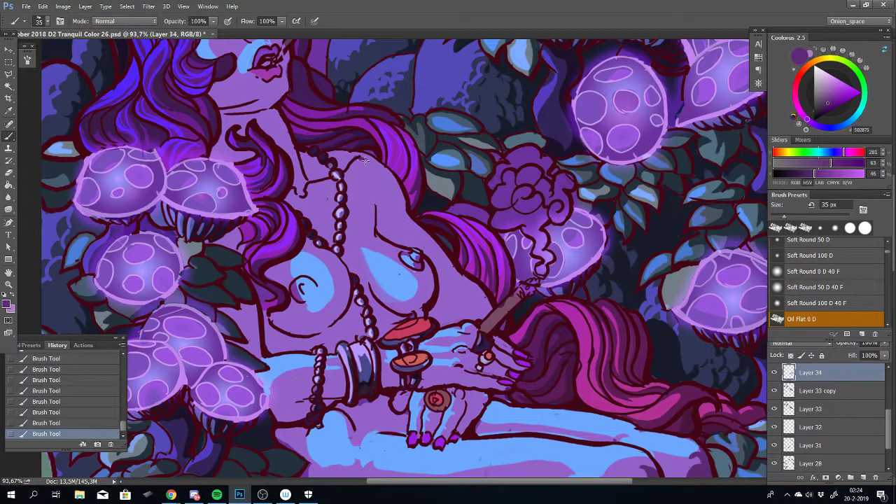
{"action": "key", "text": "ctrl+z"}
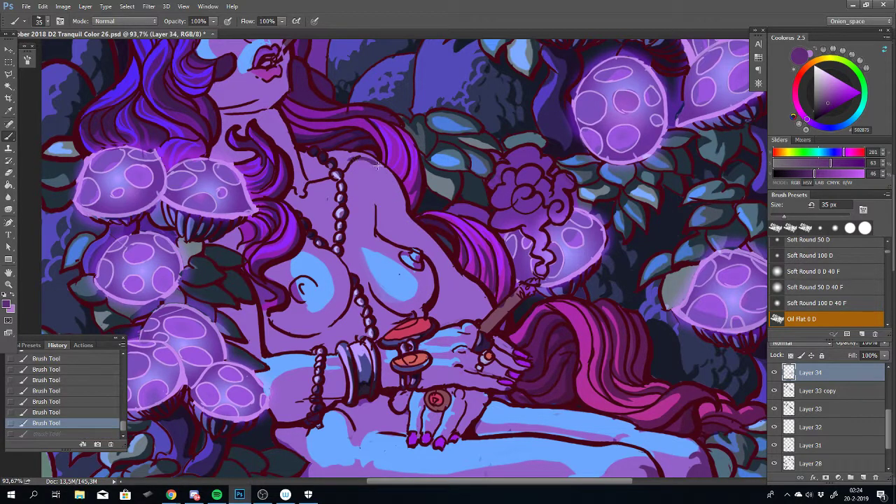
{"action": "mouse_move", "coordinate": [377, 166]}
{"action": "left_mouse_down"}
{"action": "mouse_move", "coordinate": [395, 221]}
{"action": "mouse_move", "coordinate": [456, 276]}
{"action": "left_mouse_up"}
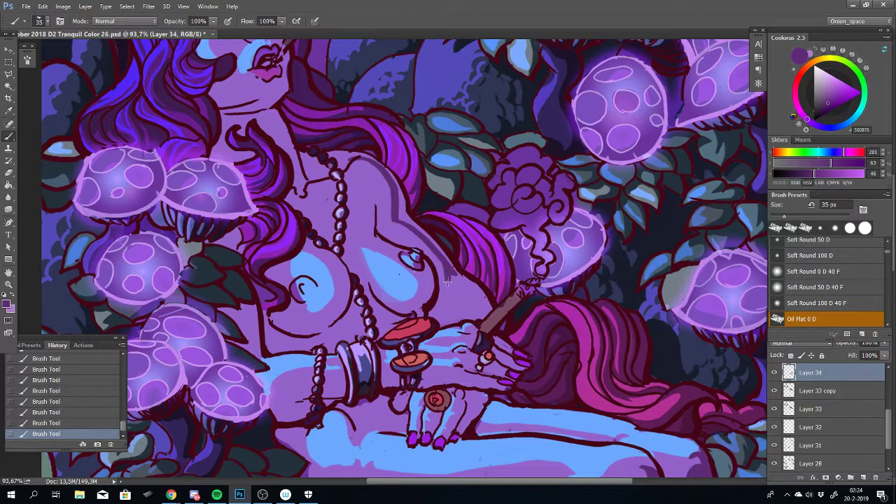
{"action": "key", "text": "ctrl+z"}
{"action": "left_click_drag", "start_coordinate": [447, 264], "coordinate": [424, 233]}
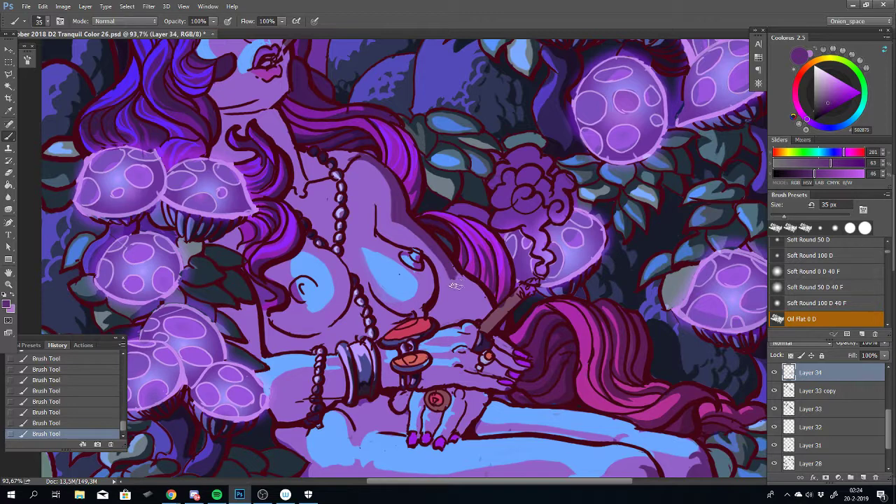
{"action": "key", "text": "ctrl+z"}
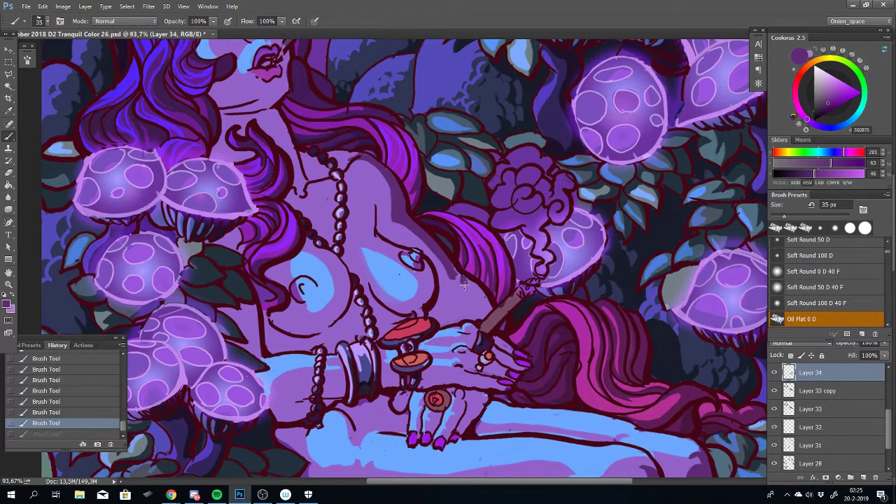
Shade the lower part of the arm above the hand in dark purple and trim the shadow's inner edge with the Eraser
{"action": "left_click_drag", "start_coordinate": [463, 285], "coordinate": [466, 310]}
{"action": "key", "text": "ctrl+z"}
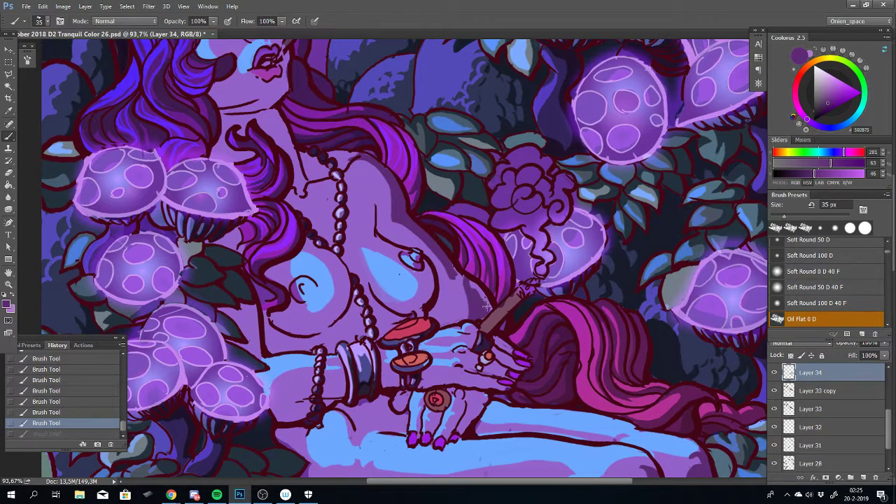
{"action": "left_click", "coordinate": [486, 306]}
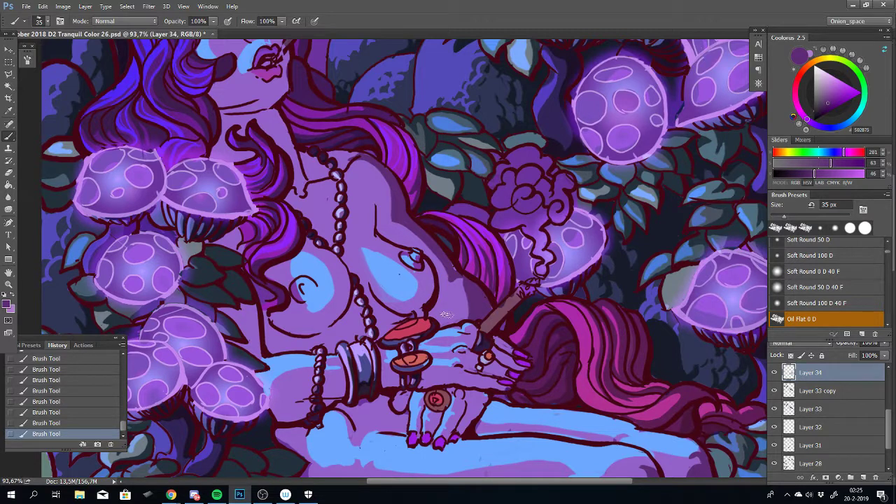
{"action": "key", "text": "ctrl+z"}
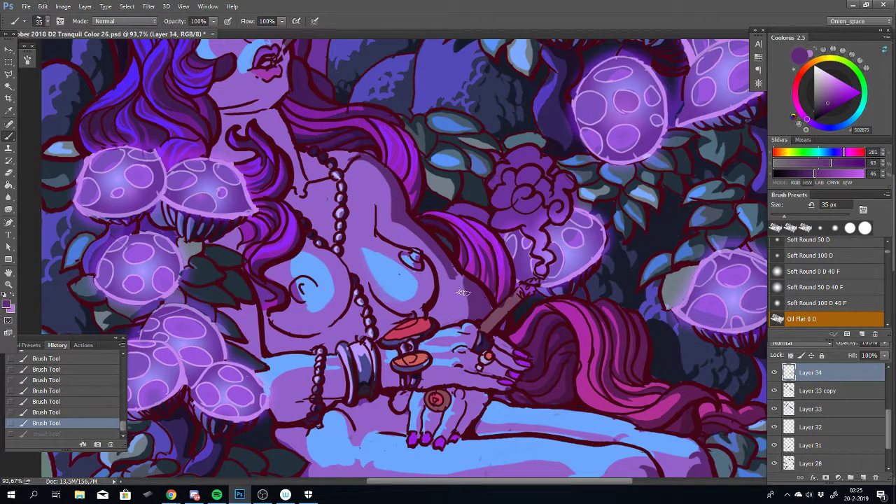
{"action": "mouse_move", "coordinate": [463, 293]}
{"action": "left_mouse_down"}
{"action": "mouse_move", "coordinate": [469, 325]}
{"action": "mouse_move", "coordinate": [459, 329]}
{"action": "left_mouse_up"}
{"action": "key", "text": "e"}
{"action": "key", "text": "ctrl+z"}
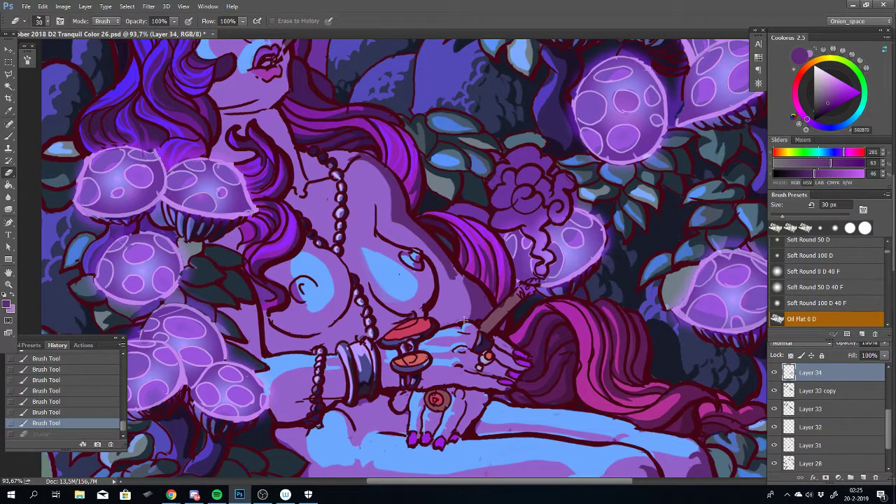
{"action": "left_click_drag", "start_coordinate": [463, 321], "coordinate": [461, 286]}
{"action": "left_click_drag", "start_coordinate": [461, 279], "coordinate": [464, 318]}
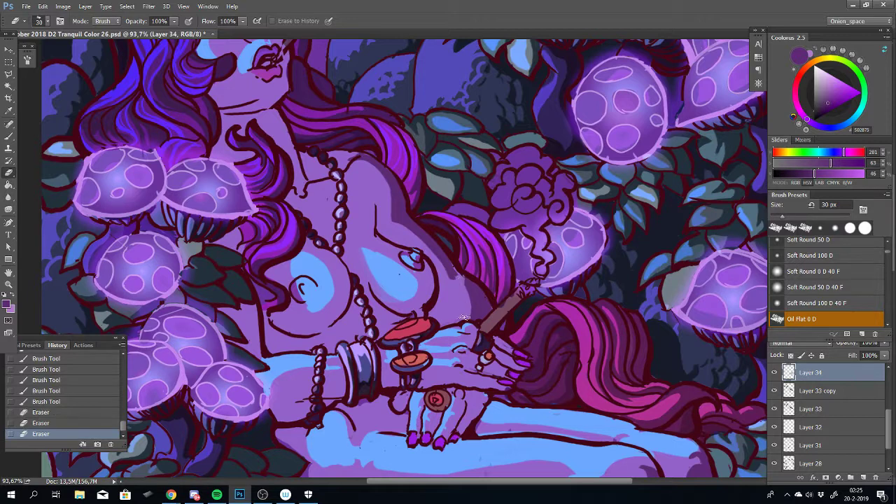
Extend the dark purple brush shadow along the arm's outer edge down to the hand and the cigar
{"action": "key", "text": "b"}
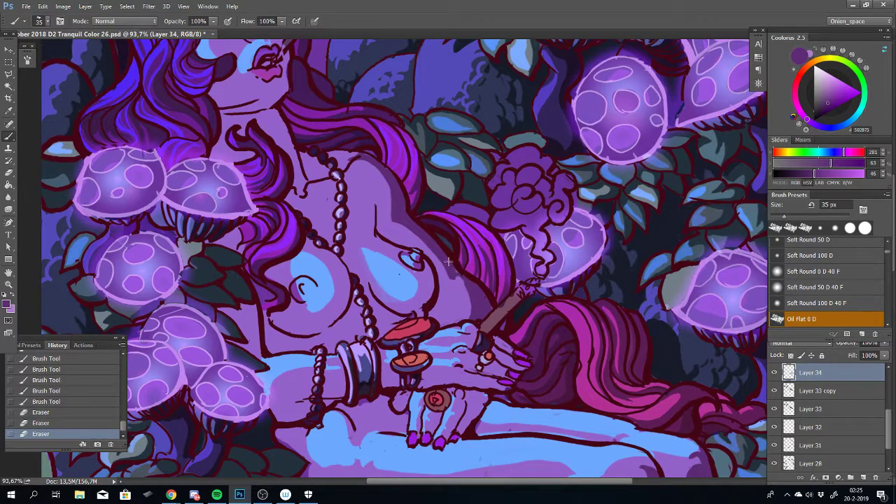
{"action": "left_click_drag", "start_coordinate": [448, 262], "coordinate": [454, 305]}
{"action": "key", "text": "ctrl+z"}
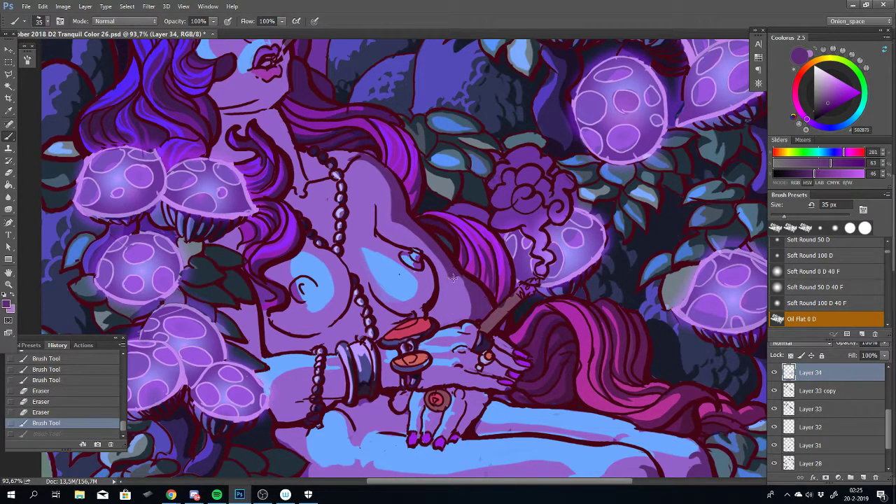
{"action": "left_click_drag", "start_coordinate": [474, 293], "coordinate": [495, 326]}
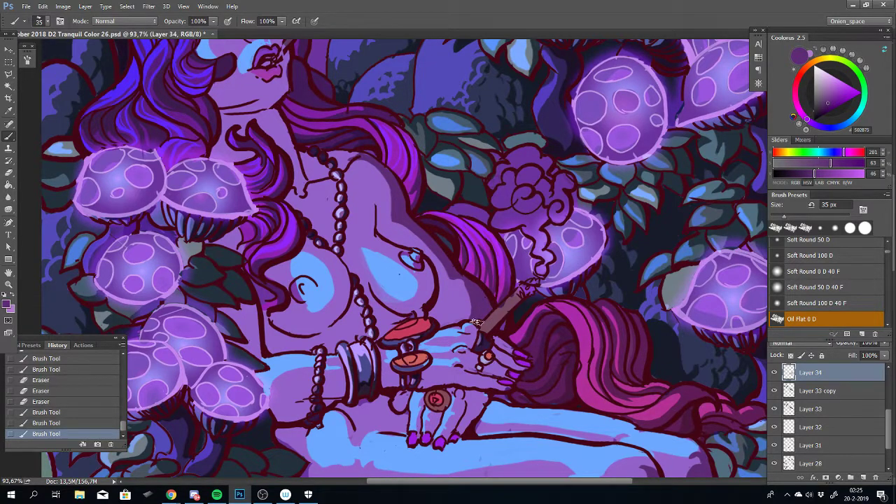
{"action": "left_click_drag", "start_coordinate": [463, 275], "coordinate": [470, 293]}
Rework and widen the dark purple shadow on the upper arm beside the armpit
{"action": "left_click_drag", "start_coordinate": [400, 229], "coordinate": [398, 239]}
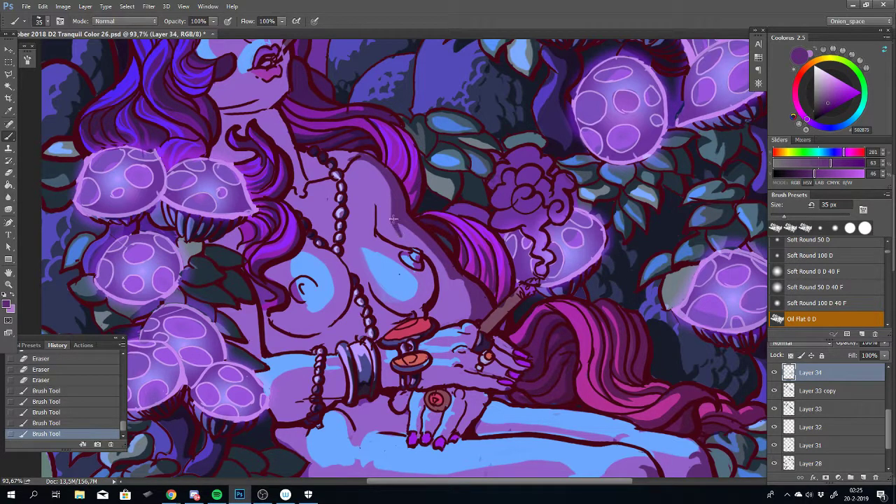
{"action": "key", "text": "ctrl+z"}
{"action": "mouse_move", "coordinate": [397, 272]}
{"action": "left_mouse_down"}
{"action": "mouse_move", "coordinate": [400, 233]}
{"action": "mouse_move", "coordinate": [387, 200]}
{"action": "left_mouse_up"}
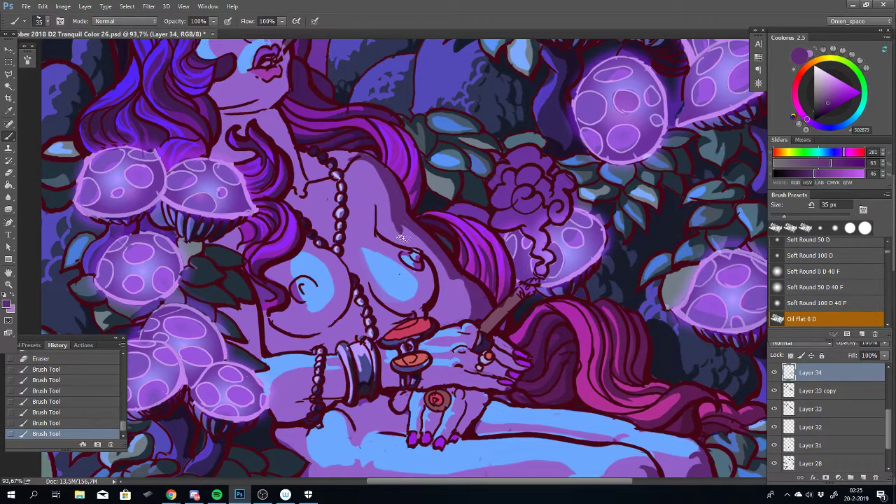
{"action": "left_click_drag", "start_coordinate": [401, 238], "coordinate": [402, 233]}
Check the arm shading against the whole picture and examine the woman's hands resting on her lap up close
{"action": "scroll", "coordinate": [454, 338], "scroll_direction": "down", "scroll_amount": 1}
{"action": "scroll", "coordinate": [453, 338], "scroll_direction": "down", "scroll_amount": 3}
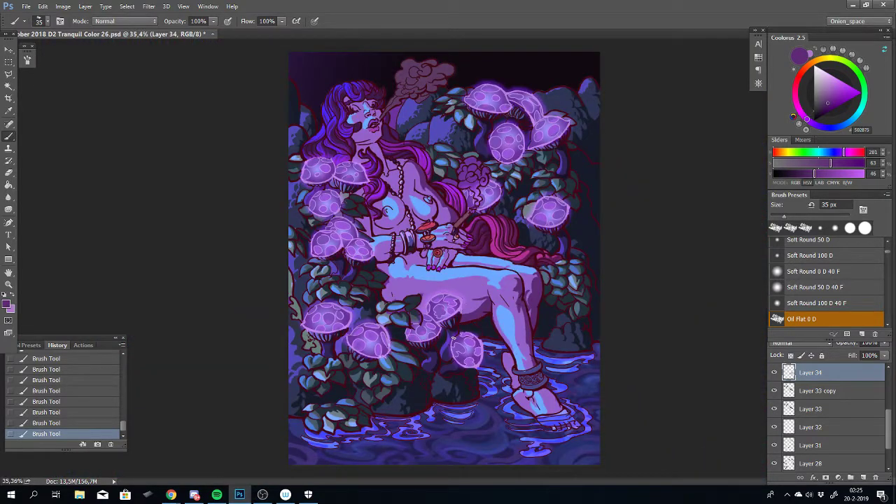
{"action": "scroll", "coordinate": [396, 238], "scroll_direction": "up", "scroll_amount": 3}
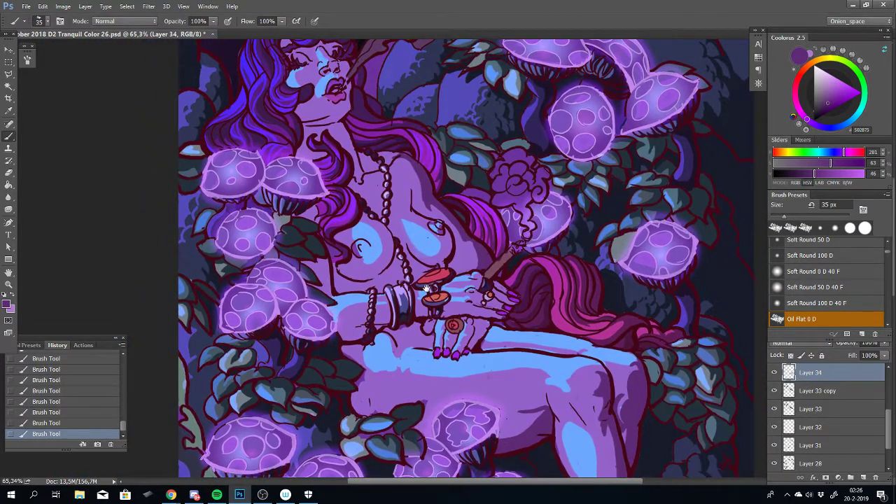
{"action": "mouse_move", "coordinate": [425, 287]}
{"action": "left_mouse_down"}
{"action": "mouse_move", "coordinate": [422, 231]}
{"action": "mouse_move", "coordinate": [448, 281]}
{"action": "mouse_move", "coordinate": [451, 306]}
{"action": "mouse_move", "coordinate": [437, 319]}
{"action": "left_mouse_up"}
{"action": "scroll", "coordinate": [476, 281], "scroll_direction": "up", "scroll_amount": 3}
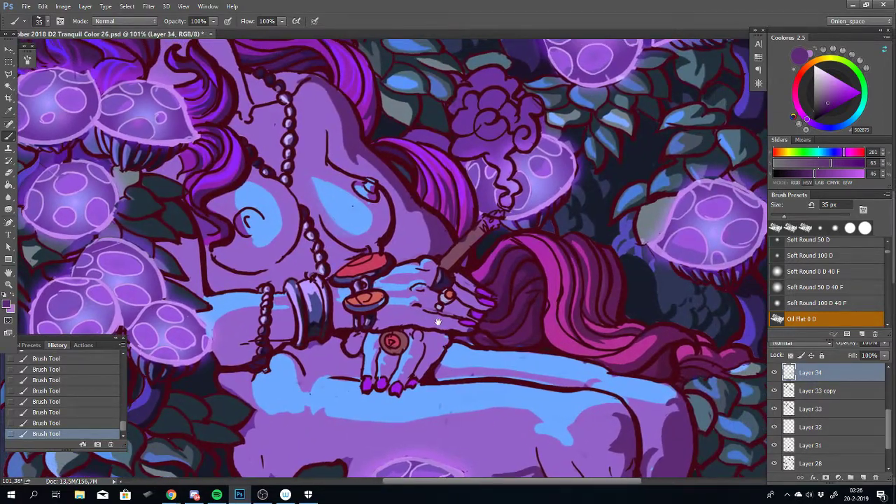
{"action": "scroll", "coordinate": [445, 304], "scroll_direction": "up", "scroll_amount": 3}
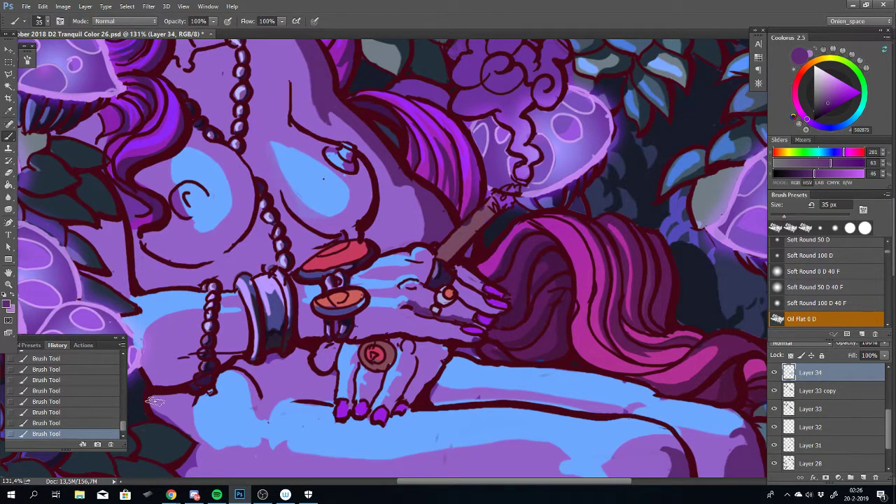
{"action": "key", "text": "alt+Tab"}
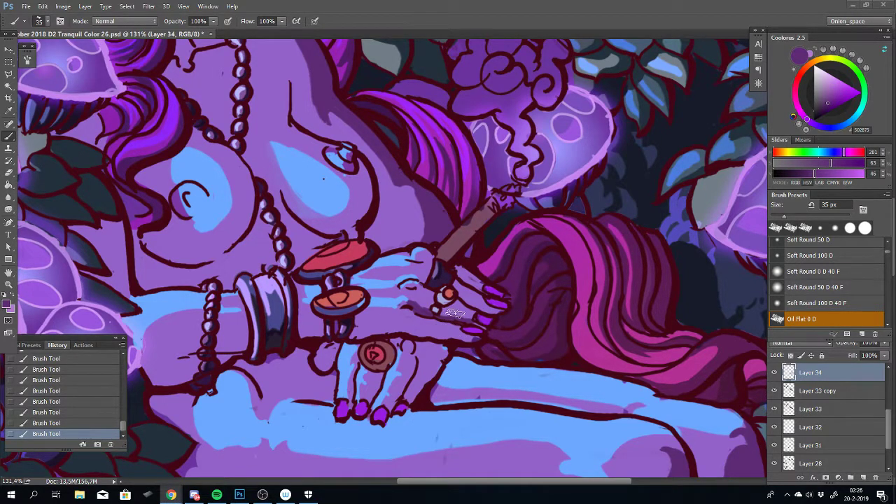
{"action": "key", "text": "alt+Tab"}
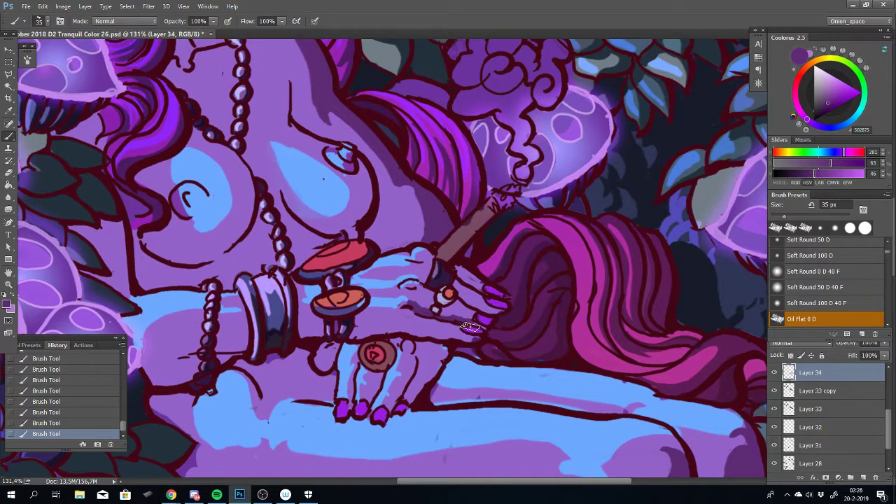
Paint dark purple shadows along the lower edge of the upper hand and around its little-finger knuckle, redoing unsatisfactory strokes
{"action": "key", "text": "ctrl+z"}
{"action": "left_click_drag", "start_coordinate": [476, 341], "coordinate": [450, 337]}
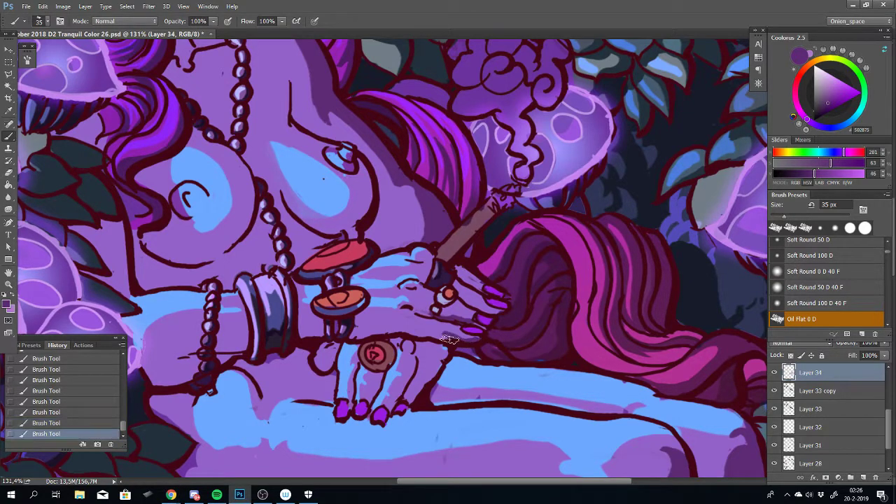
{"action": "key", "text": "ctrl+z"}
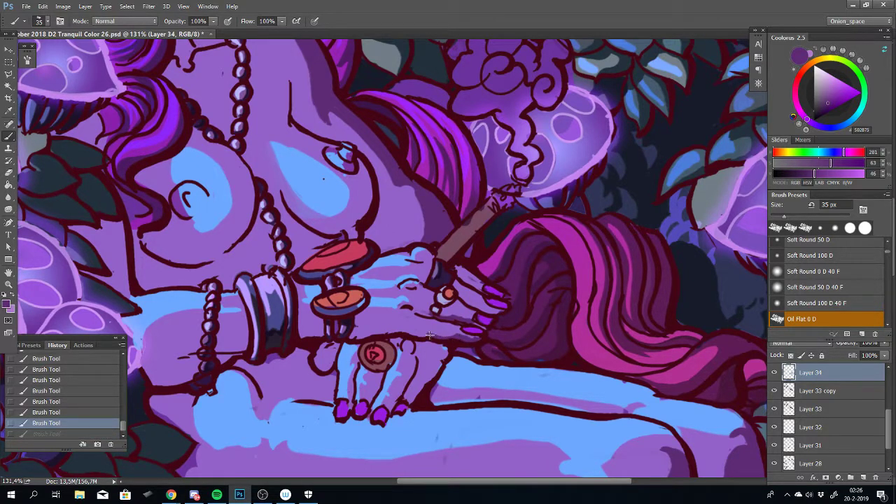
{"action": "key", "text": "ctrl+z"}
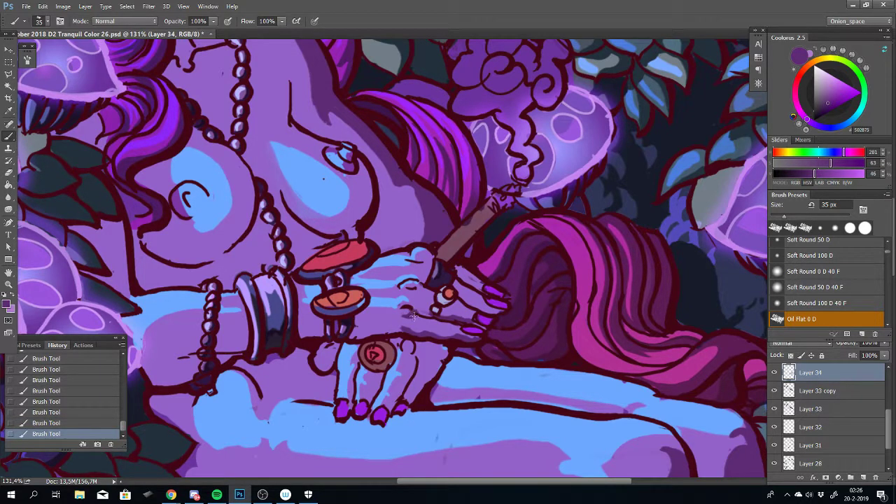
{"action": "key", "text": "ctrl+z"}
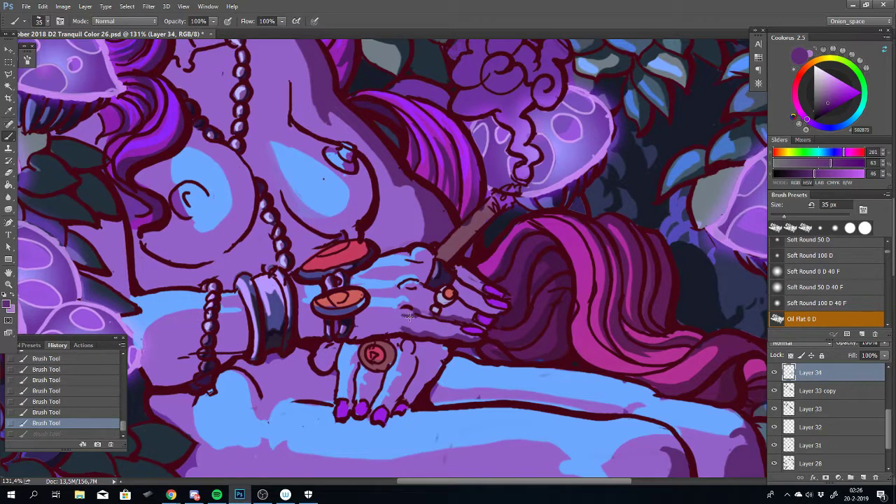
{"action": "left_click_drag", "start_coordinate": [403, 312], "coordinate": [419, 315]}
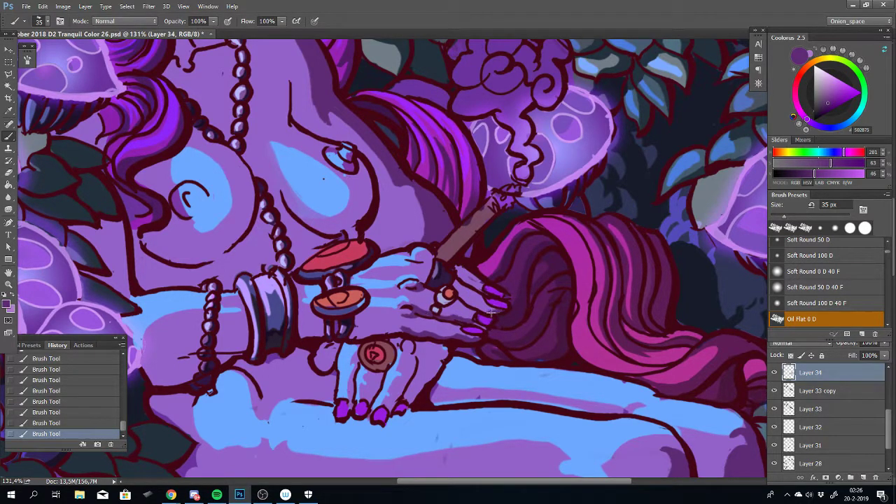
Rework the dark purple shadow on the fingers near the painted nails, comparing the versions by undoing and redoing
{"action": "key", "text": "ctrl+z"}
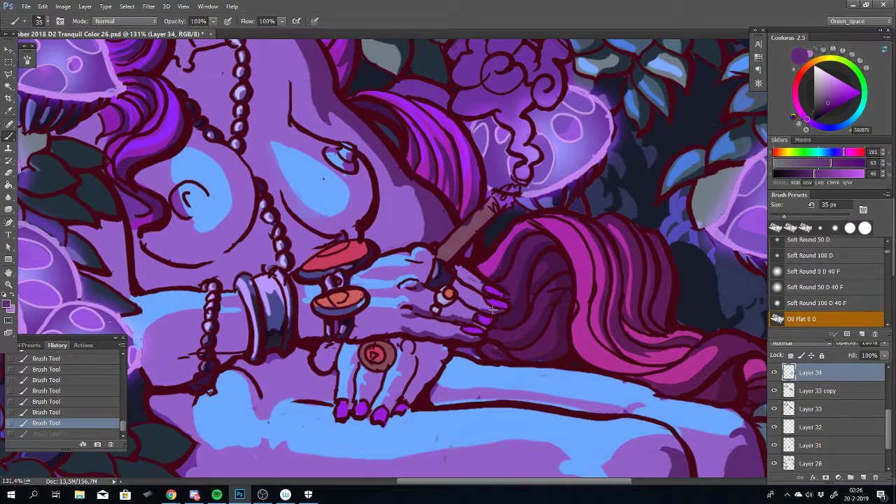
{"action": "left_click_drag", "start_coordinate": [474, 304], "coordinate": [497, 309]}
{"action": "key", "text": "ctrl+z"}
{"action": "key", "text": "ctrl+z"}
{"action": "key", "text": "ctrl+z"}
{"action": "key", "text": "ctrl+z"}
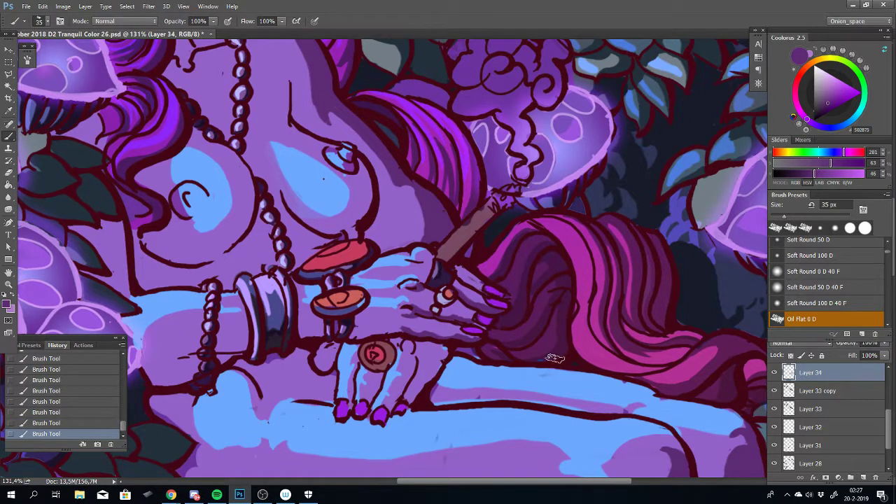
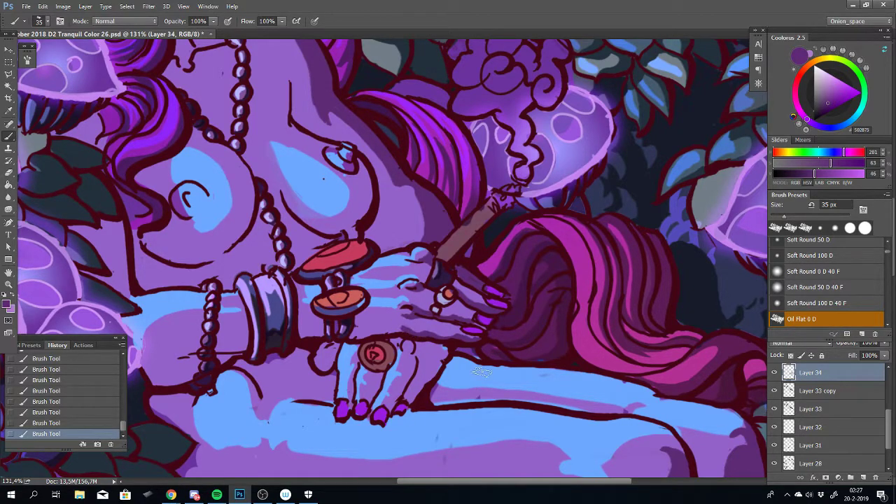
Reduce the brush size to 20 px and paint a dark purple shadow along the outer edge of the lower hand's little finger
{"action": "scroll", "coordinate": [475, 363], "scroll_direction": "down", "scroll_amount": 5}
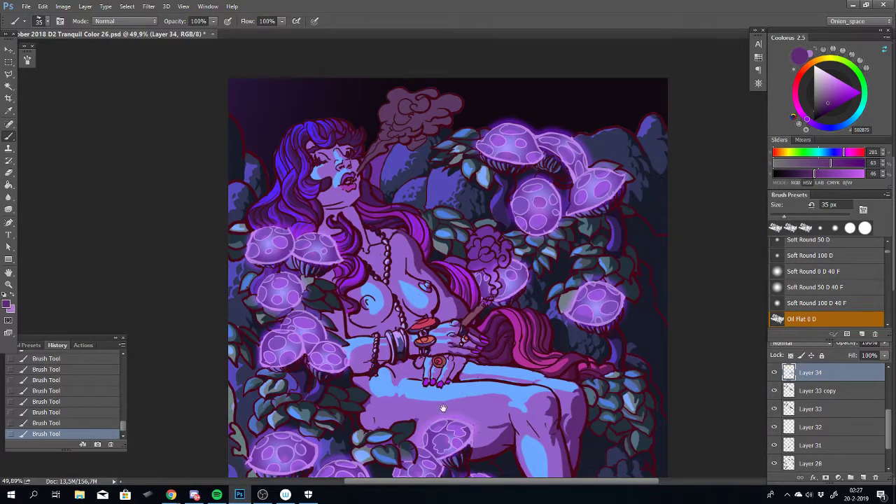
{"action": "scroll", "coordinate": [445, 387], "scroll_direction": "up", "scroll_amount": 4}
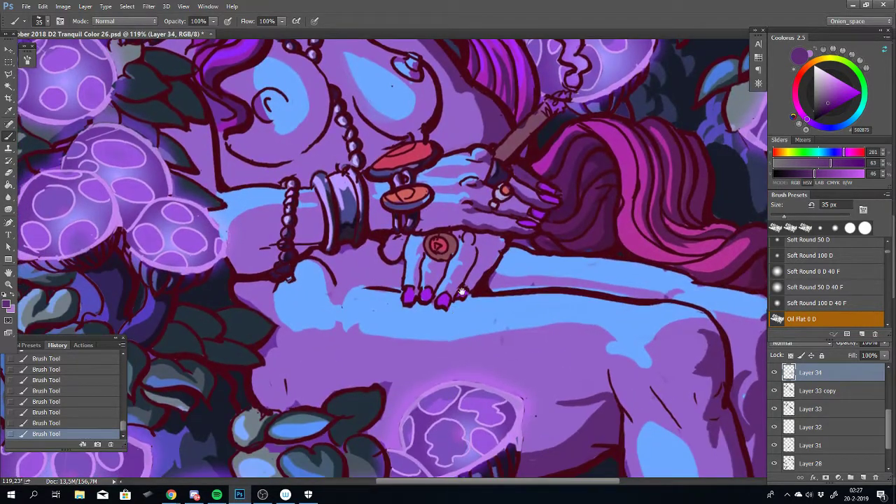
{"action": "left_click_drag", "start_coordinate": [455, 310], "coordinate": [462, 321]}
{"action": "scroll", "coordinate": [462, 321], "scroll_direction": "up", "scroll_amount": 1}
{"action": "scroll", "coordinate": [486, 294], "scroll_direction": "up", "scroll_amount": 1}
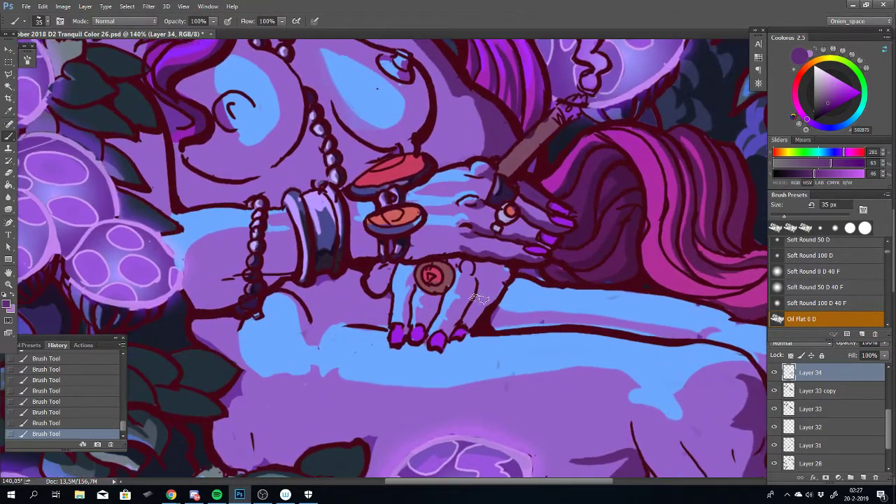
{"action": "key", "text": "bracketleft"}
{"action": "key", "text": "bracketleft"}
{"action": "key", "text": "bracketleft"}
{"action": "key", "text": "ctrl+z"}
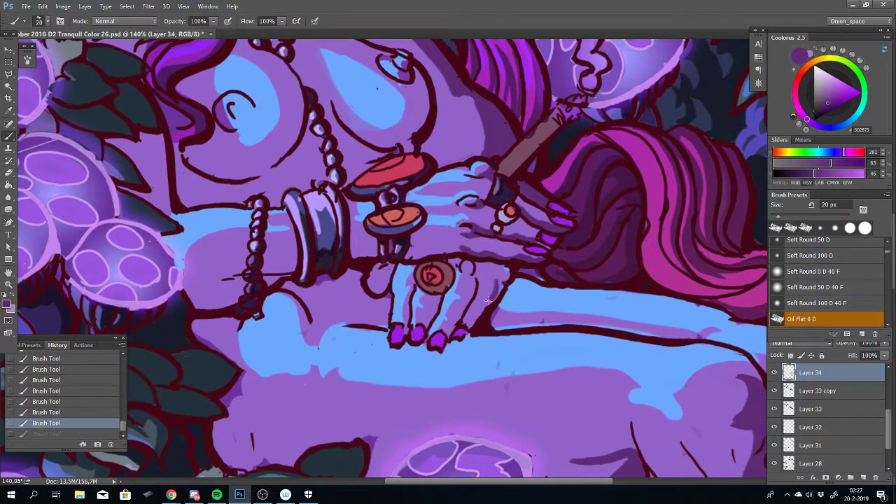
{"action": "left_click_drag", "start_coordinate": [473, 315], "coordinate": [464, 333]}
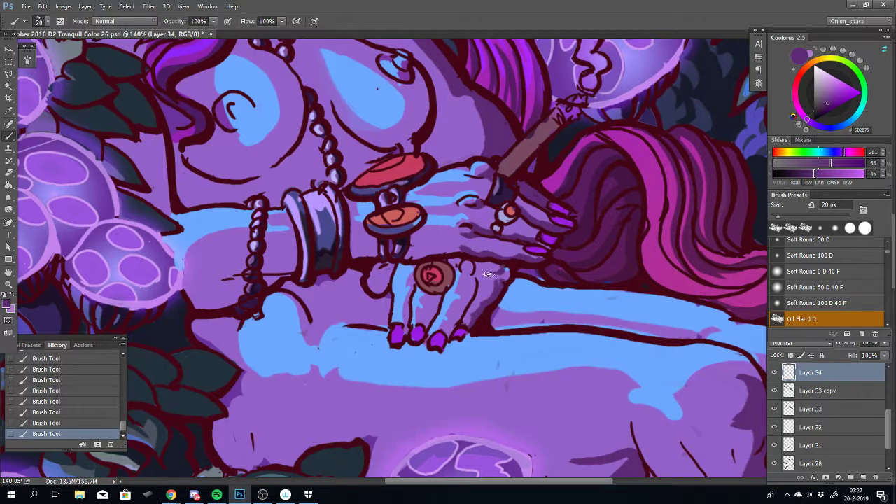
Rework the dark purple shadow on the back of the lower hand beside the little-finger knuckle, undoing unsatisfactory strokes
{"action": "key", "text": "ctrl+z"}
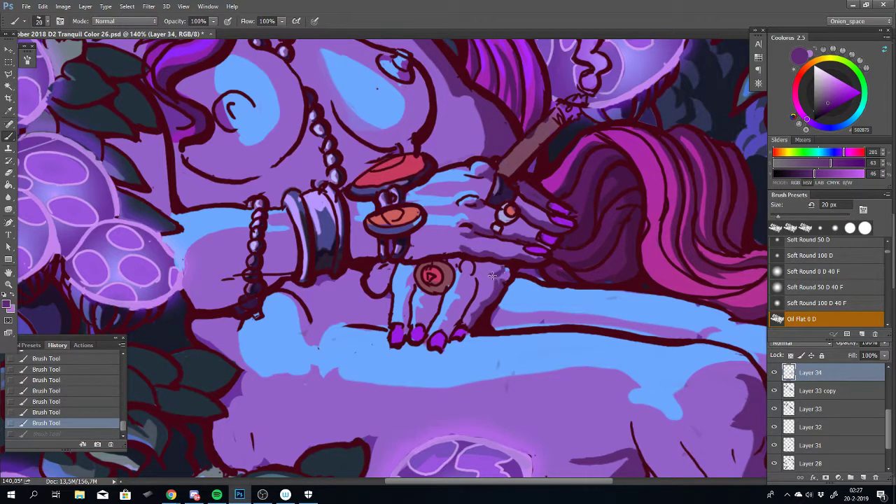
{"action": "key", "text": "ctrl+z"}
{"action": "key", "text": "ctrl+z"}
{"action": "key", "text": "ctrl+z"}
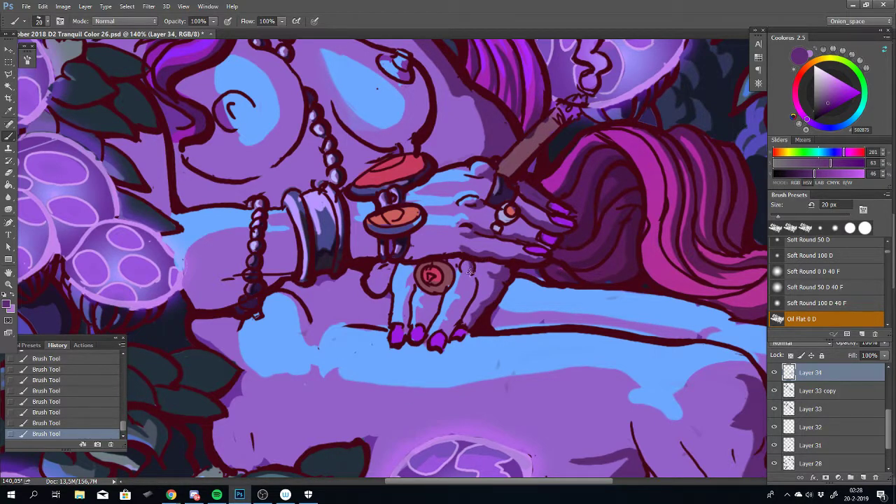
{"action": "key", "text": "ctrl+z"}
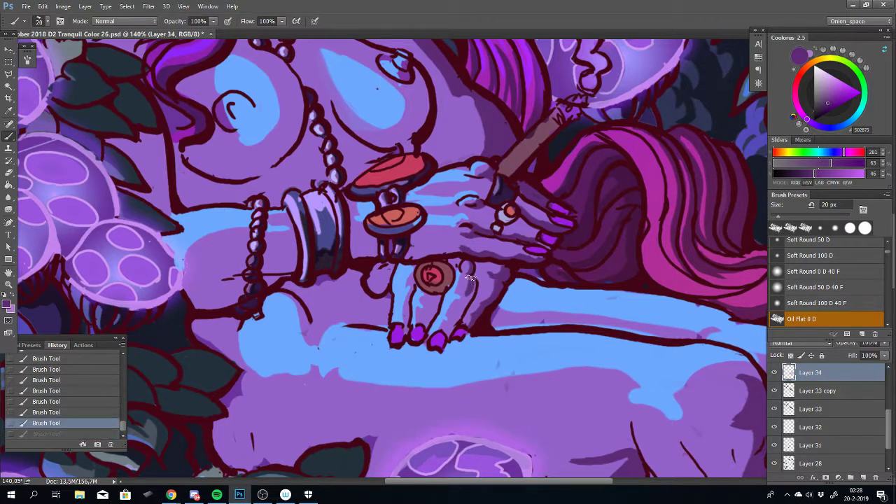
Paint a dark purple shadow down the lower hand's ring finger to its nail, comparing versions by undoing and redoing
{"action": "left_click_drag", "start_coordinate": [470, 297], "coordinate": [467, 303]}
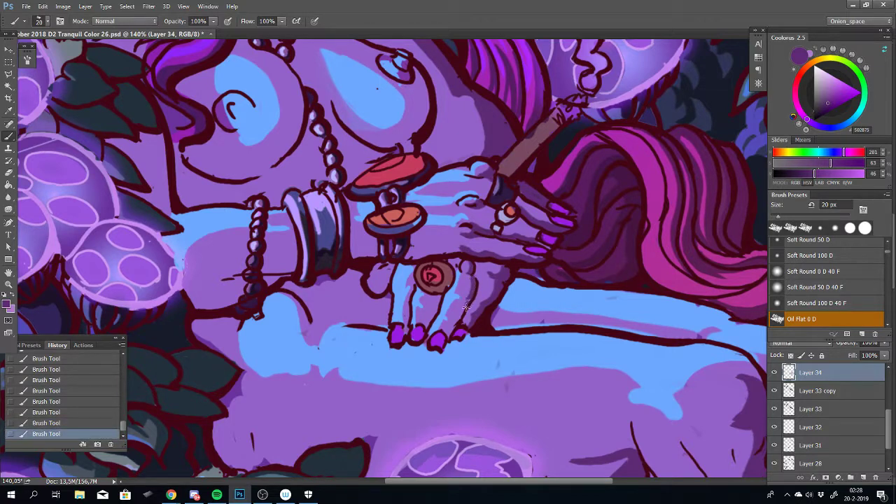
{"action": "key", "text": "ctrl+z"}
{"action": "key", "text": "ctrl+z"}
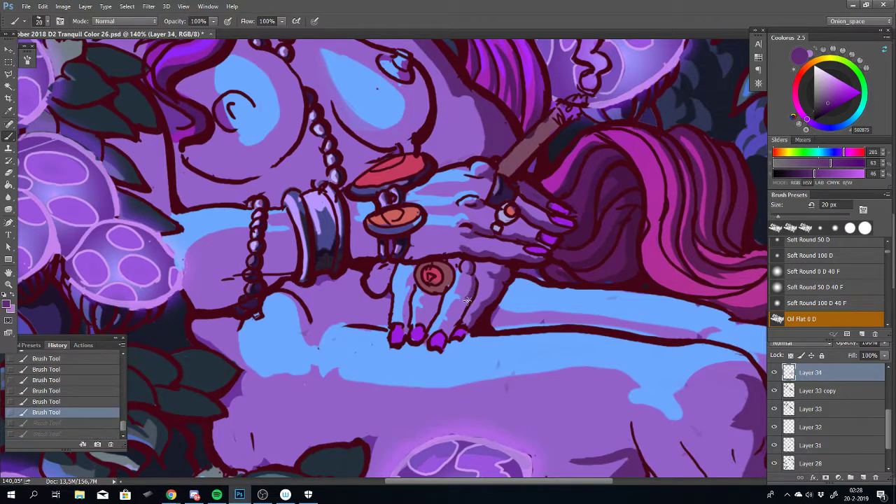
{"action": "key", "text": "ctrl+shift+z"}
{"action": "key", "text": "ctrl+shift+z"}
{"action": "left_click_drag", "start_coordinate": [456, 319], "coordinate": [455, 323]}
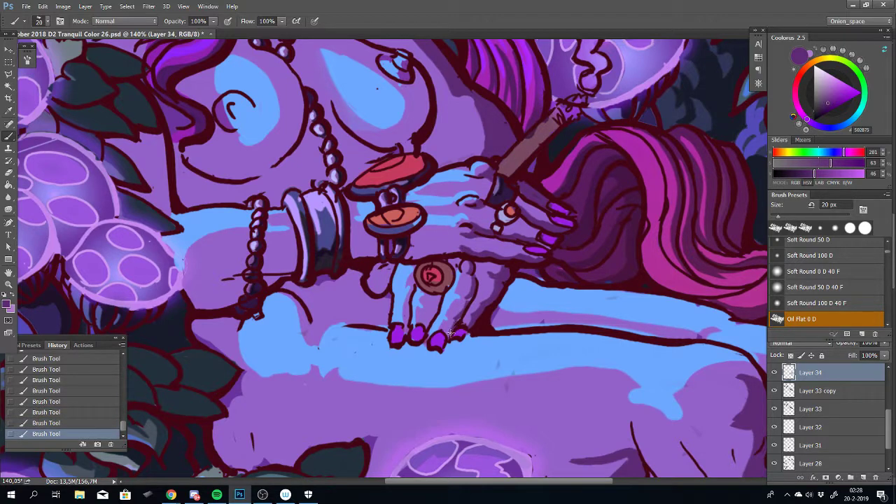
{"action": "key", "text": "ctrl+z"}
{"action": "key", "text": "ctrl+z"}
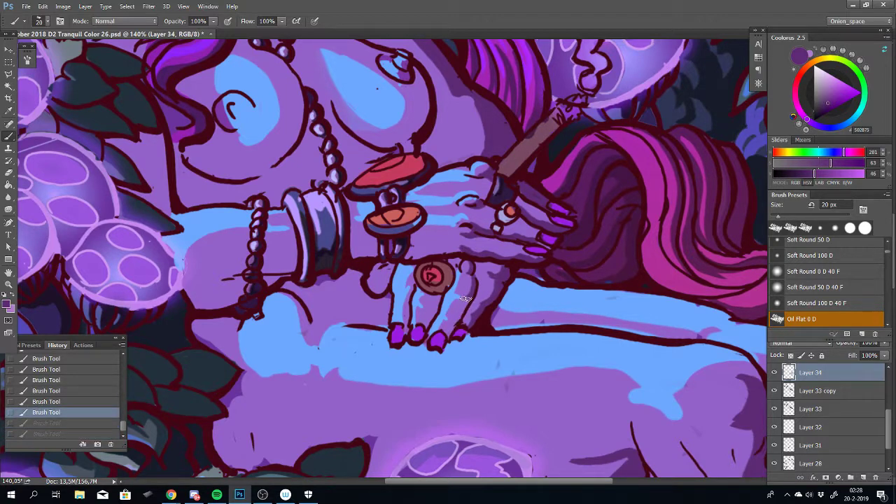
{"action": "key", "text": "ctrl+shift+z"}
{"action": "key", "text": "ctrl+shift+z"}
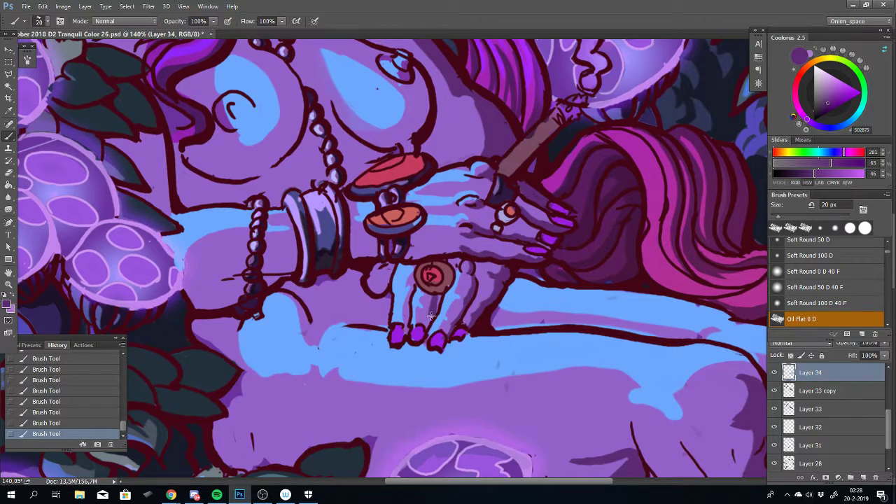
Redo the shadow on the finger beneath the round red ring and erase excess shadow beside the little-finger knuckle
{"action": "key", "text": "ctrl+z"}
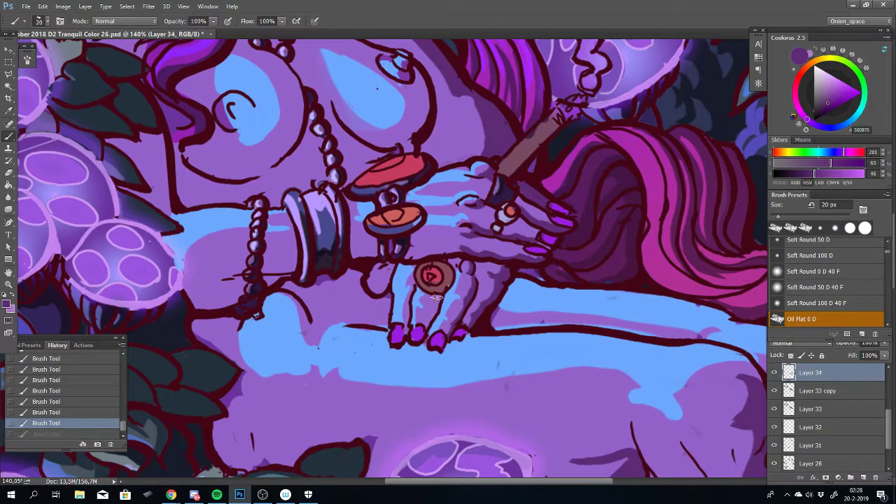
{"action": "left_click_drag", "start_coordinate": [438, 295], "coordinate": [438, 302]}
{"action": "key", "text": "ctrl+z"}
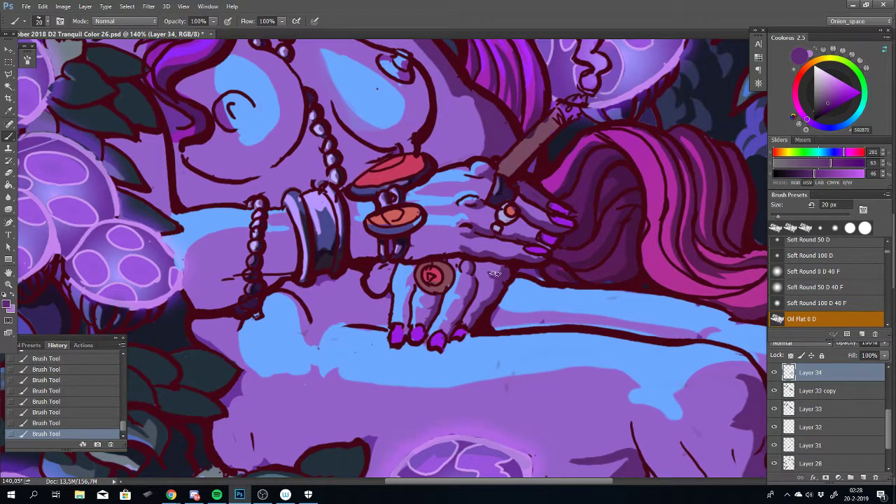
{"action": "key", "text": "e"}
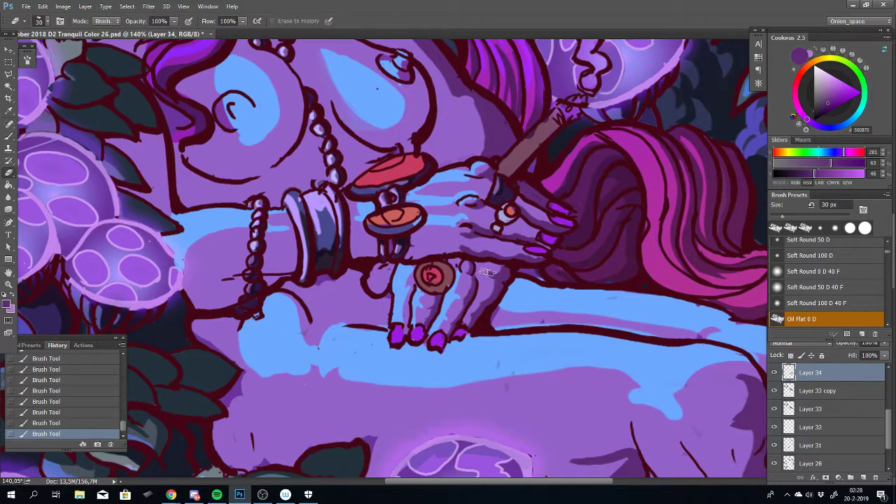
{"action": "left_click_drag", "start_coordinate": [481, 275], "coordinate": [473, 278]}
Paint a dark purple shadow on the lower hand's thumb with the 20 px brush
{"action": "key", "text": "b"}
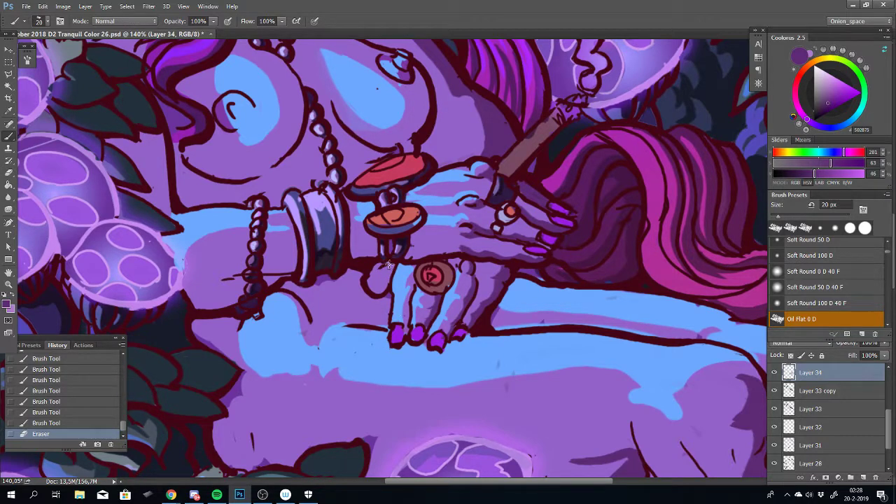
{"action": "mouse_move", "coordinate": [380, 285]}
{"action": "left_mouse_down"}
{"action": "mouse_move", "coordinate": [376, 295]}
{"action": "mouse_move", "coordinate": [391, 265]}
{"action": "mouse_move", "coordinate": [378, 299]}
{"action": "mouse_move", "coordinate": [366, 286]}
{"action": "mouse_move", "coordinate": [384, 289]}
{"action": "mouse_move", "coordinate": [364, 285]}
{"action": "mouse_move", "coordinate": [374, 271]}
{"action": "left_mouse_up"}
{"action": "key", "text": "ctrl+z"}
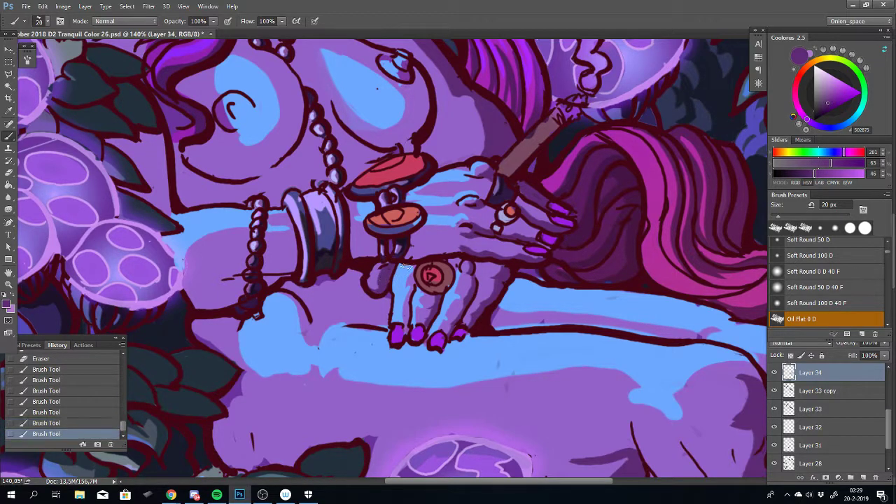
Check the whole picture and widen the dark purple shadow along the upper hand's lower edge near the mushroom ring, comparing versions
{"action": "scroll", "coordinate": [371, 341], "scroll_direction": "down", "scroll_amount": 5}
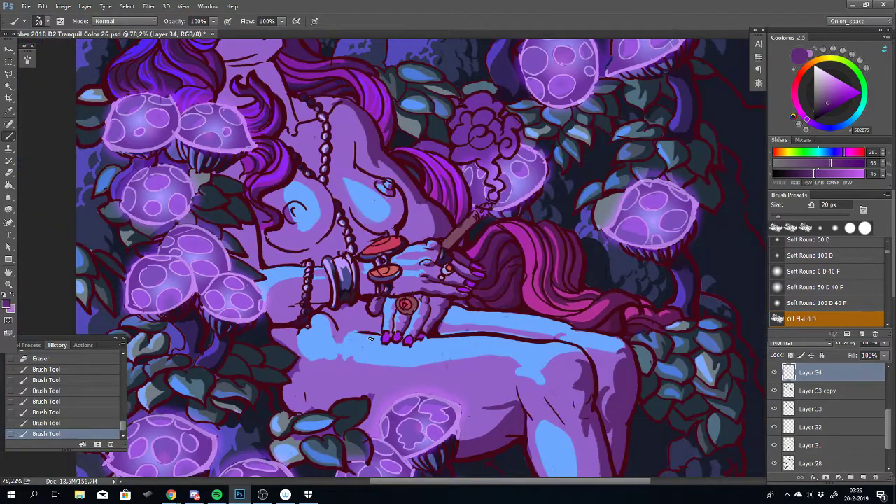
{"action": "left_click_drag", "start_coordinate": [362, 321], "coordinate": [334, 250]}
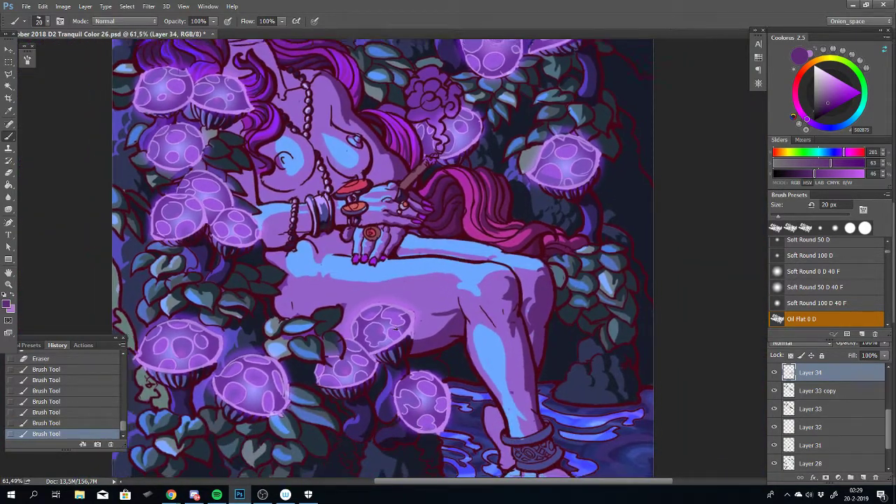
{"action": "scroll", "coordinate": [333, 250], "scroll_direction": "down", "scroll_amount": 3}
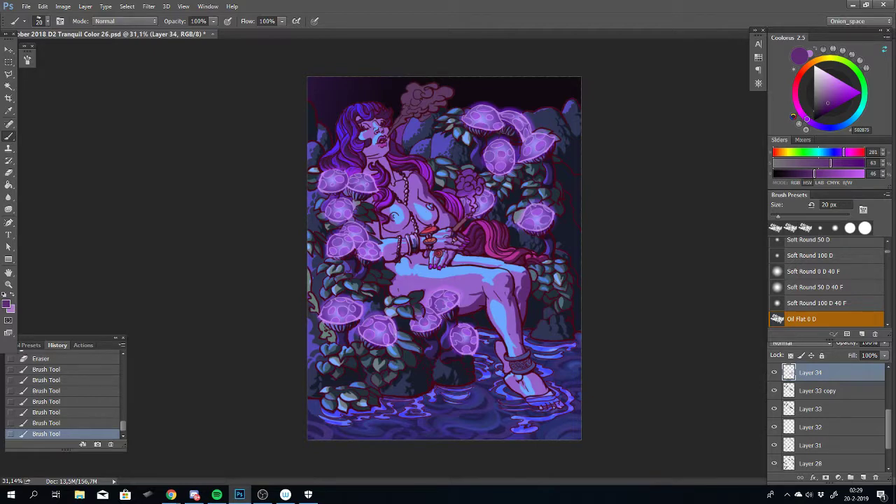
{"action": "scroll", "coordinate": [413, 285], "scroll_direction": "up", "scroll_amount": 6}
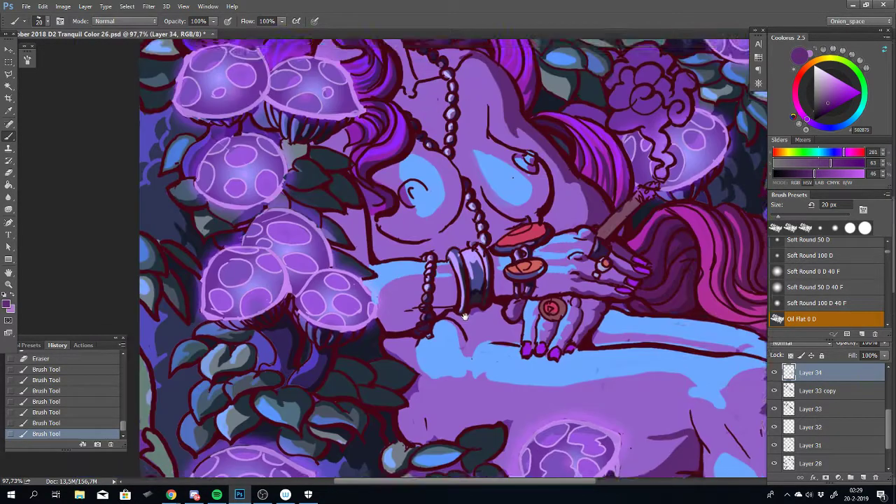
{"action": "left_click_drag", "start_coordinate": [465, 316], "coordinate": [441, 295]}
{"action": "scroll", "coordinate": [458, 279], "scroll_direction": "up", "scroll_amount": 2}
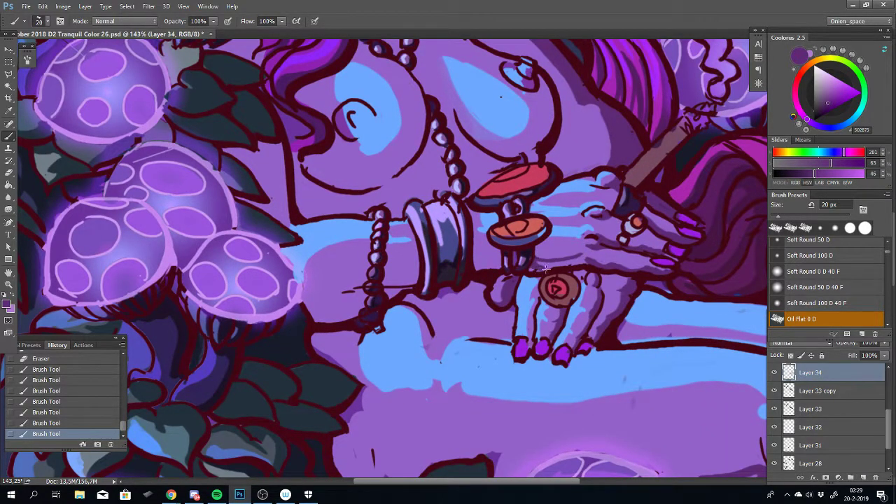
{"action": "left_click_drag", "start_coordinate": [527, 268], "coordinate": [547, 263]}
{"action": "key", "text": "ctrl+z"}
{"action": "key", "text": "z"}
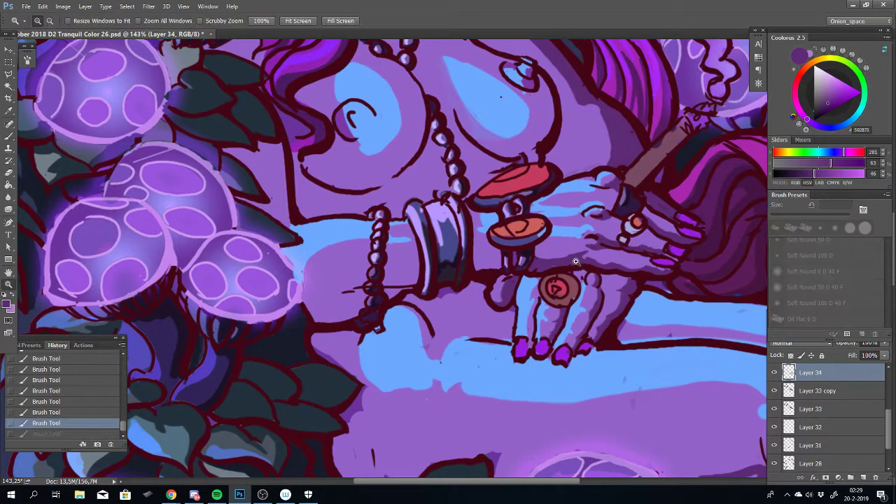
{"action": "key", "text": "b"}
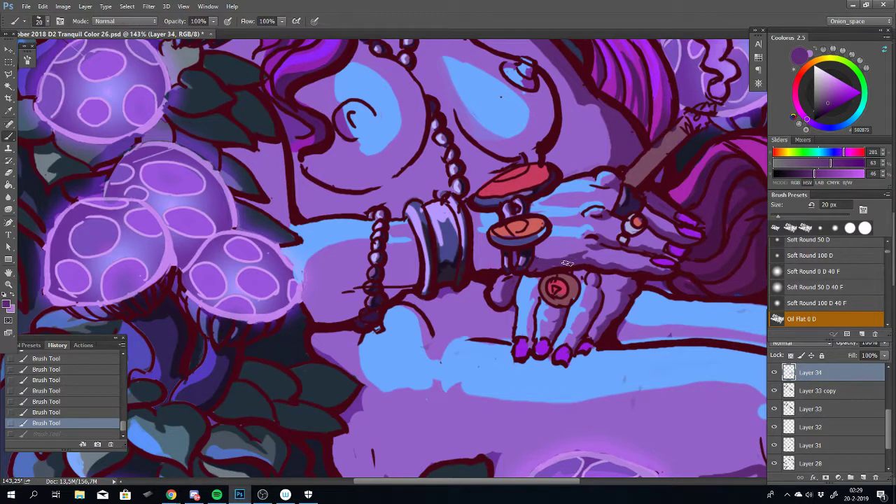
{"action": "key", "text": "ctrl+z"}
{"action": "key", "text": "ctrl+z"}
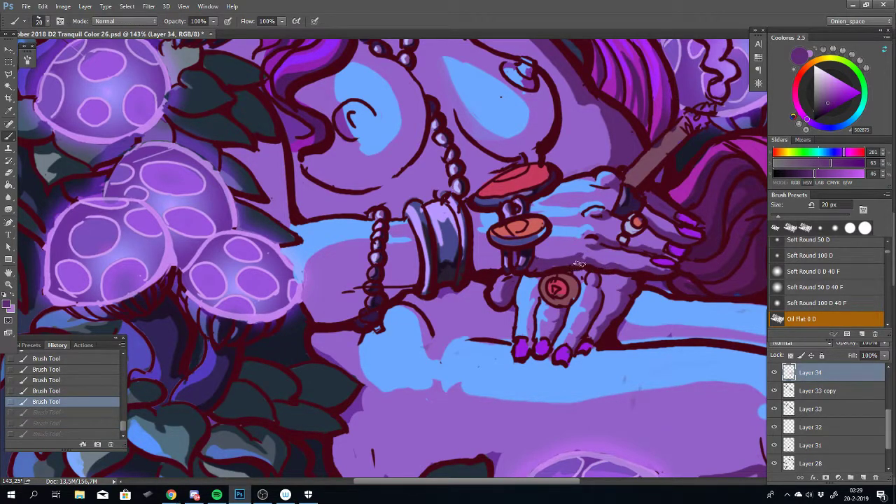
{"action": "key", "text": "ctrl+shift+z"}
{"action": "key", "text": "ctrl+shift+z"}
{"action": "key", "text": "ctrl+shift+z"}
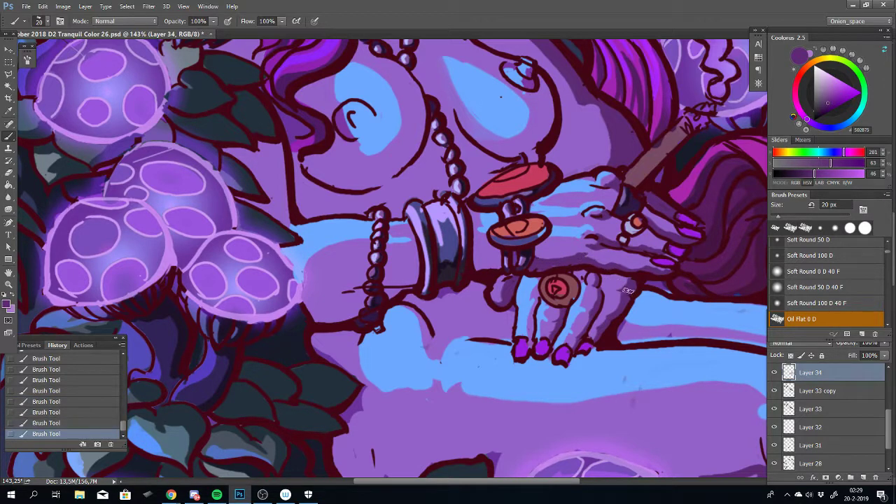
Trim the shadow on the upper hand towards the little finger with the 30 px eraser
{"action": "key", "text": "e"}
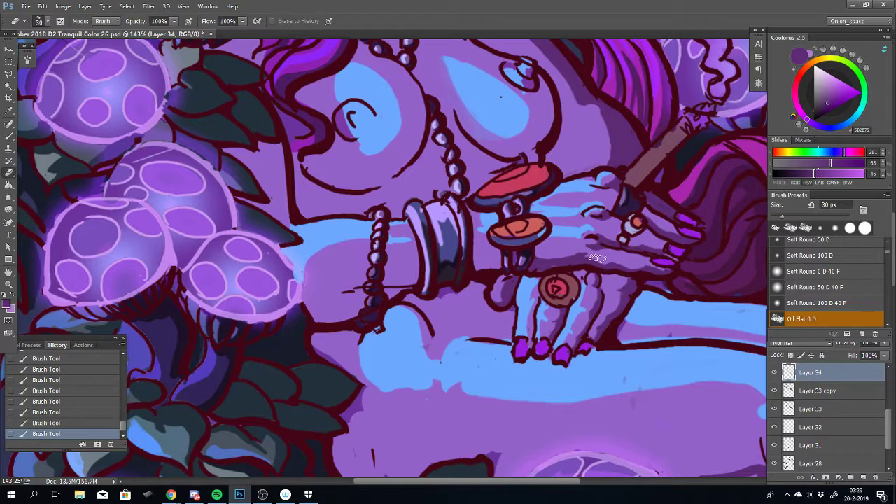
{"action": "mouse_move", "coordinate": [593, 256]}
{"action": "left_mouse_down"}
{"action": "mouse_move", "coordinate": [619, 256]}
{"action": "mouse_move", "coordinate": [622, 266]}
{"action": "mouse_move", "coordinate": [593, 255]}
{"action": "left_mouse_up"}
{"action": "key", "text": "ctrl+z"}
{"action": "left_click_drag", "start_coordinate": [593, 256], "coordinate": [629, 258]}
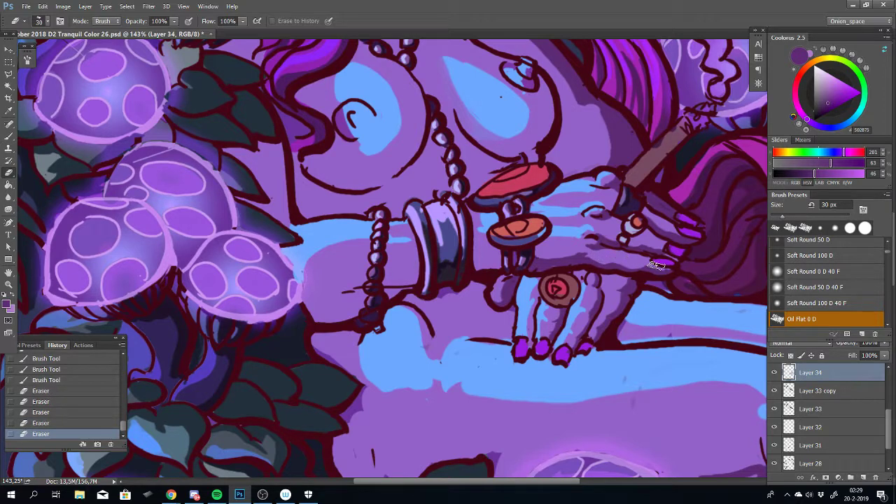
Paint small dark purple shadows between the upper hand's ring and little fingers up to the nails, undoing unsatisfactory strokes
{"action": "key", "text": "b"}
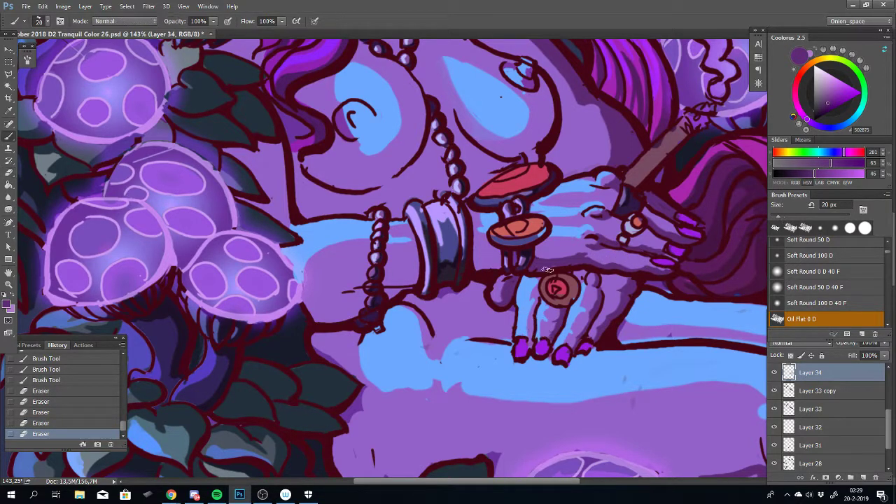
{"action": "left_click", "coordinate": [614, 256]}
{"action": "key", "text": "ctrl+z"}
{"action": "left_click", "coordinate": [621, 252]}
{"action": "left_click", "coordinate": [613, 253]}
{"action": "key", "text": "ctrl+z"}
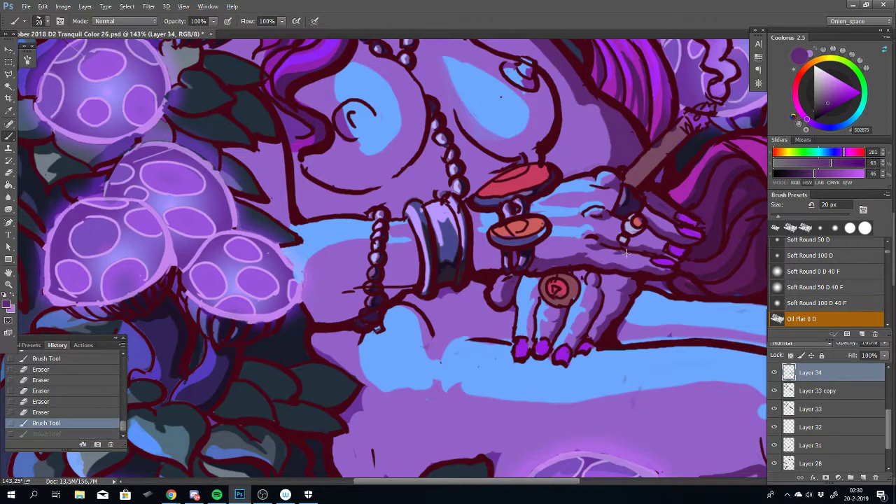
{"action": "left_click_drag", "start_coordinate": [620, 253], "coordinate": [621, 257]}
{"action": "left_click_drag", "start_coordinate": [620, 256], "coordinate": [639, 255]}
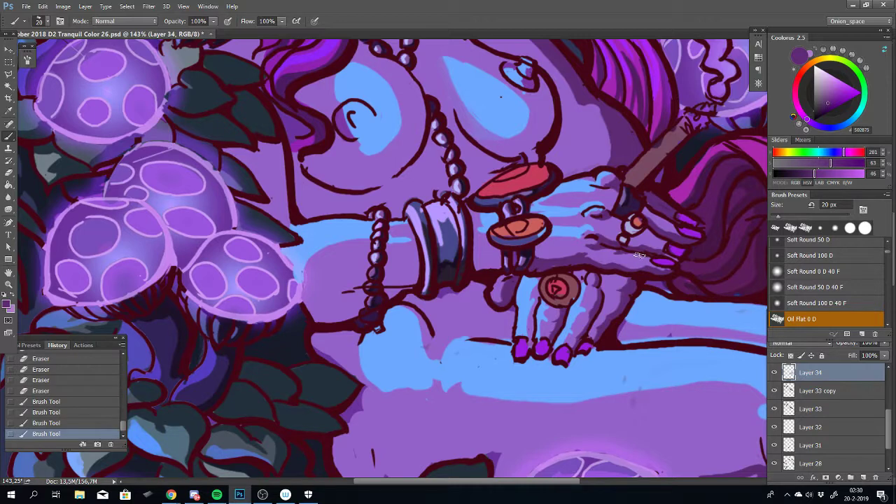
{"action": "left_click", "coordinate": [646, 259]}
{"action": "key", "text": "ctrl+z"}
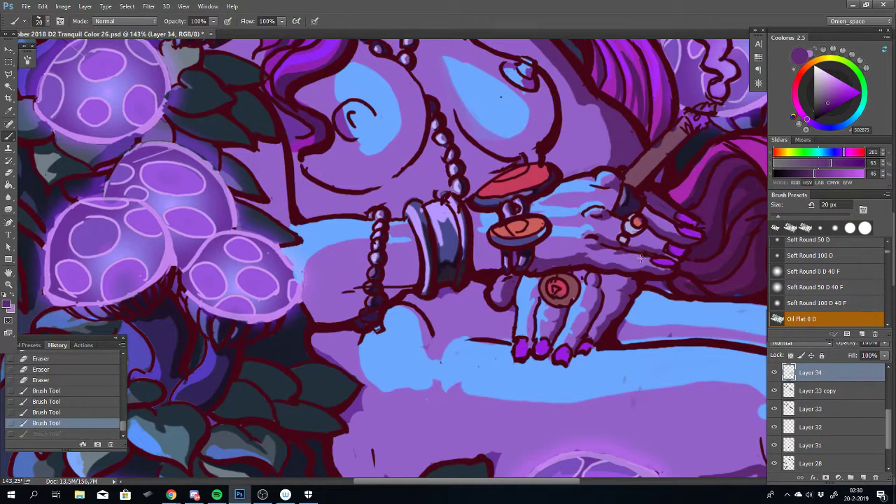
{"action": "left_click", "coordinate": [657, 290]}
{"action": "left_click", "coordinate": [652, 257]}
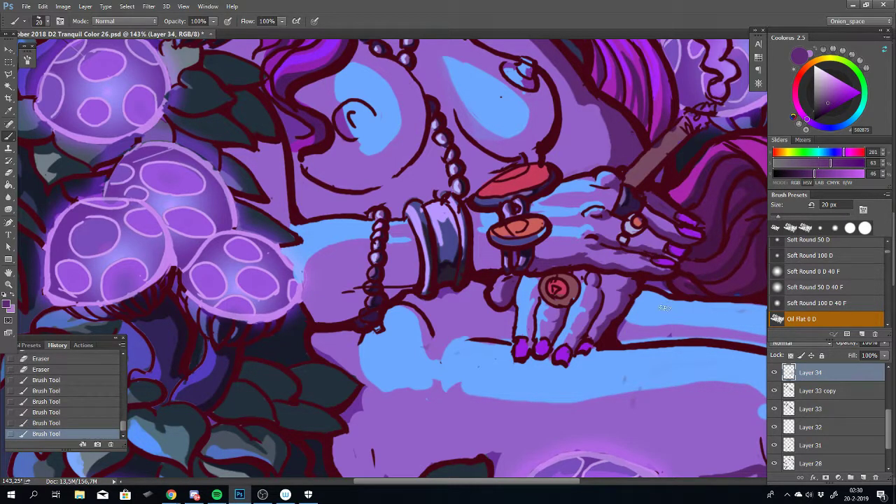
Undo the last strokes on the upper hand's outer fingers and repaint their small dark purple shadows with the 20 px brush
{"action": "left_click", "coordinate": [649, 260]}
{"action": "left_click", "coordinate": [649, 259]}
{"action": "key", "text": "ctrl+alt+z"}
{"action": "key", "text": "ctrl+alt+z"}
{"action": "key", "text": "ctrl+alt+z"}
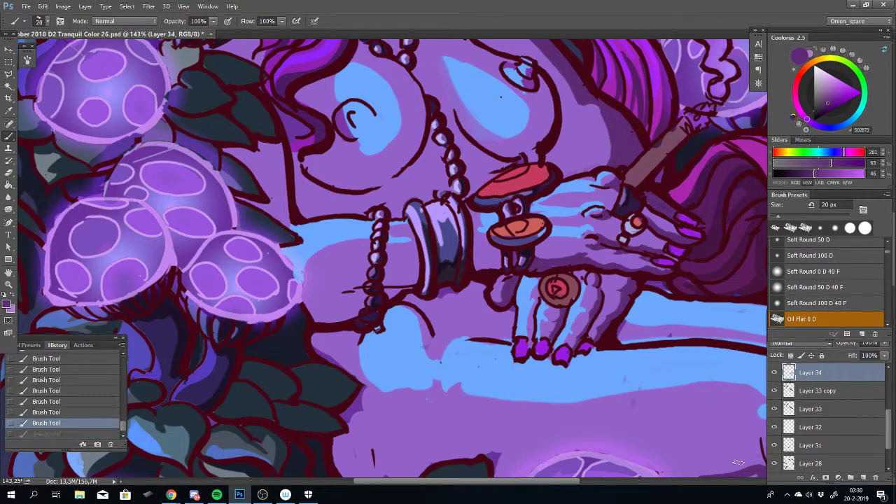
{"action": "key", "text": "ctrl+alt+z"}
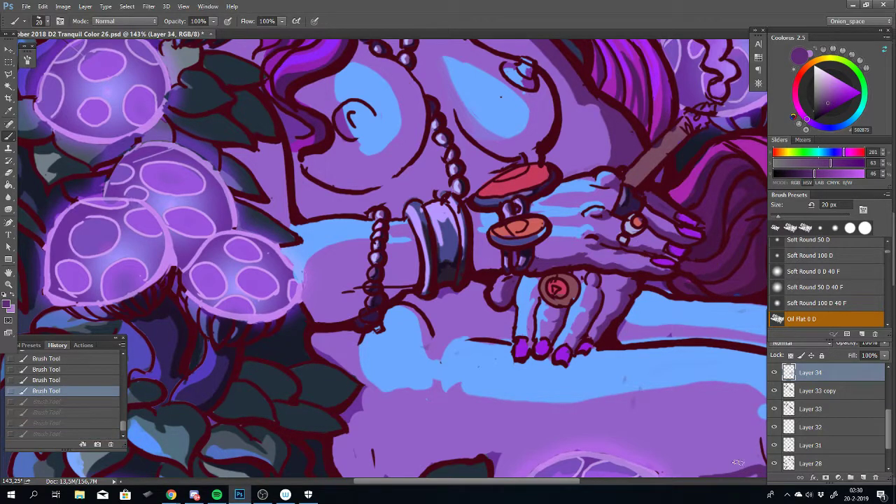
{"action": "left_click", "coordinate": [644, 259]}
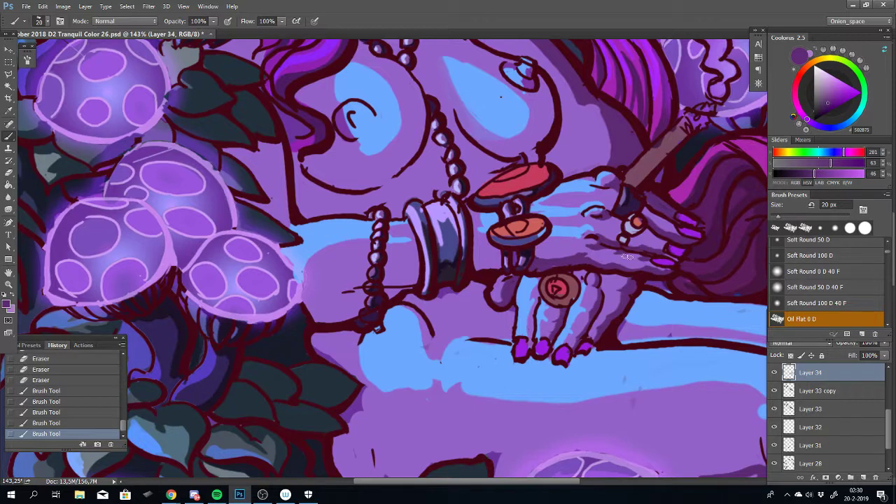
{"action": "left_click_drag", "start_coordinate": [627, 256], "coordinate": [623, 252]}
{"action": "left_click", "coordinate": [620, 252]}
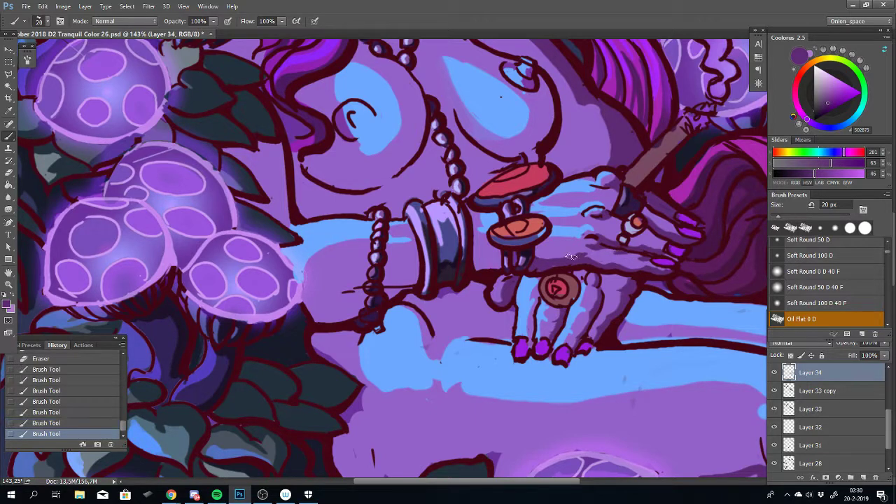
Paint a dark purple shadow along the underside of the forearm from the wrist past the bracelets to the elbow
{"action": "left_click", "coordinate": [480, 261]}
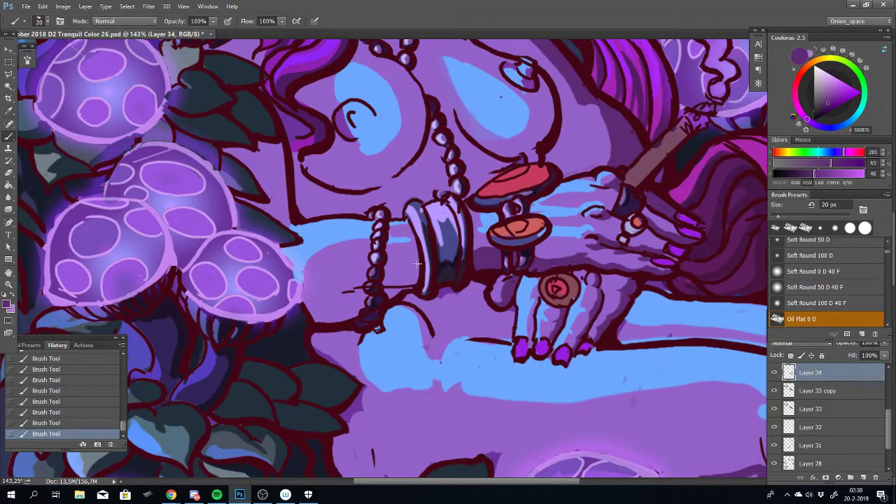
{"action": "left_click_drag", "start_coordinate": [417, 268], "coordinate": [327, 286]}
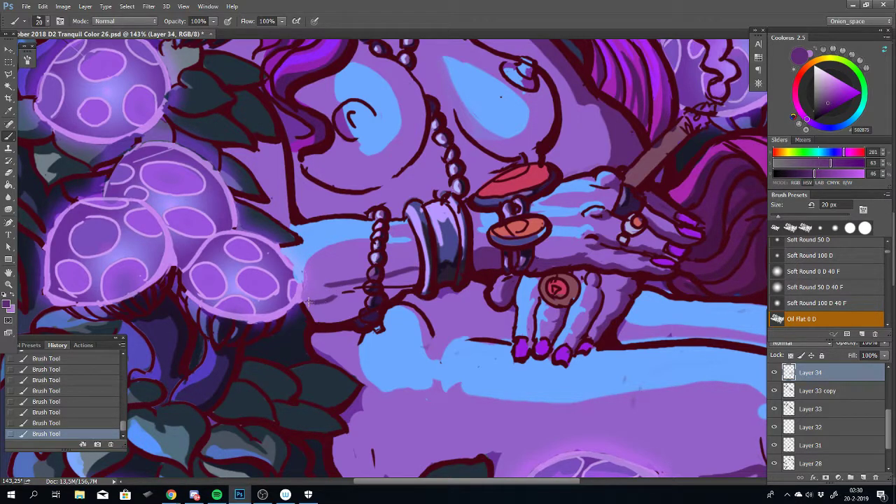
{"action": "key", "text": "ctrl+z"}
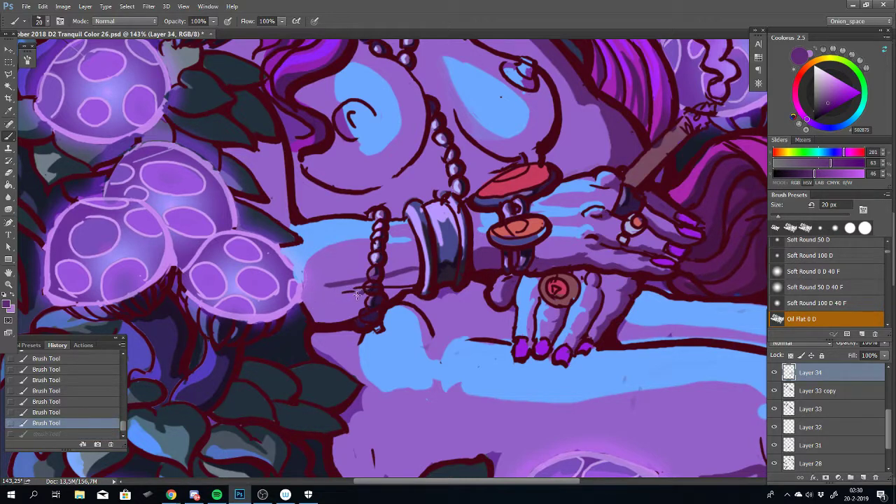
{"action": "mouse_move", "coordinate": [357, 294]}
{"action": "left_mouse_down"}
{"action": "mouse_move", "coordinate": [302, 305]}
{"action": "mouse_move", "coordinate": [323, 316]}
{"action": "mouse_move", "coordinate": [317, 321]}
{"action": "mouse_move", "coordinate": [311, 310]}
{"action": "mouse_move", "coordinate": [349, 312]}
{"action": "left_mouse_up"}
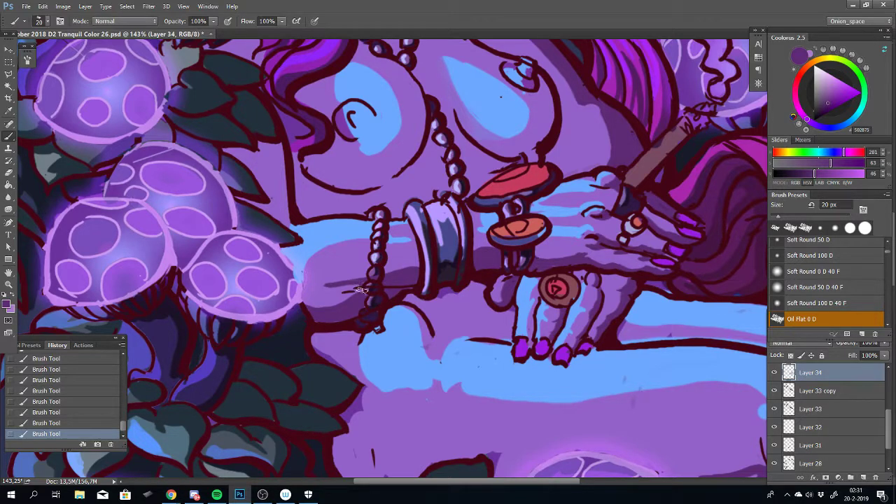
{"action": "key", "text": "ctrl+z"}
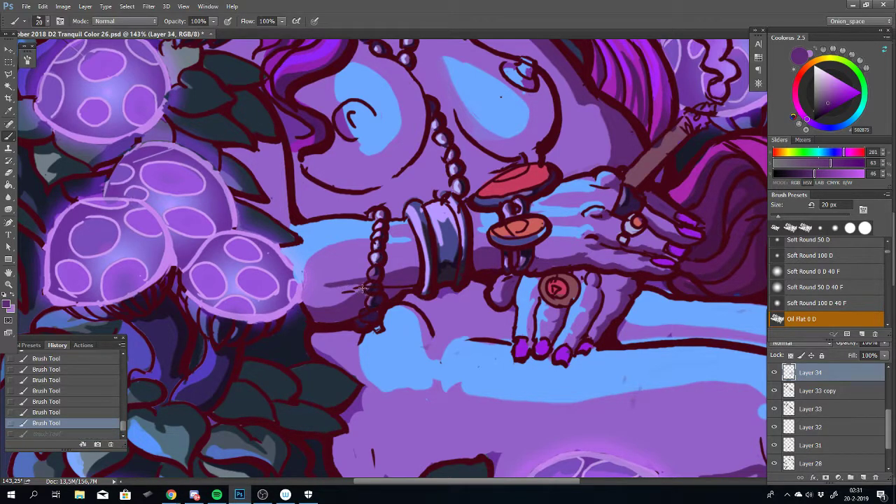
{"action": "left_click_drag", "start_coordinate": [331, 286], "coordinate": [365, 291]}
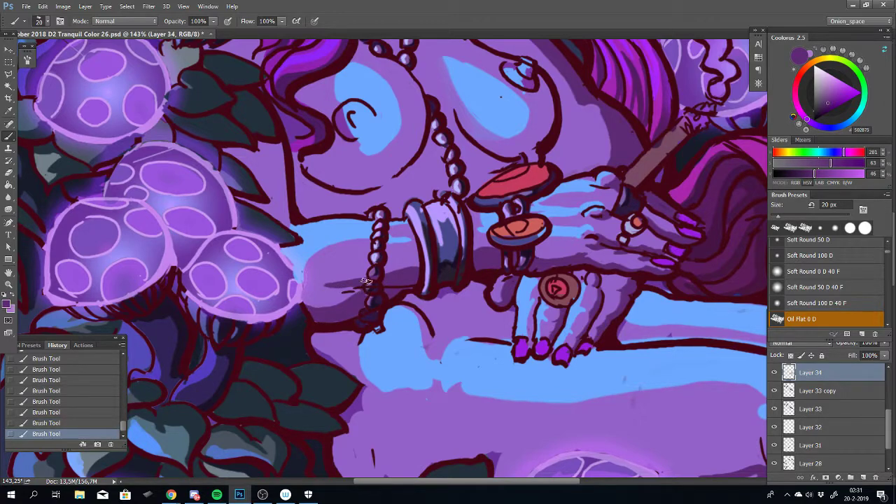
Undo the last stroke and paint a dark purple shadow on the wrist along the edge of the wide bracelet
{"action": "scroll", "coordinate": [383, 281], "scroll_direction": "down", "scroll_amount": 3}
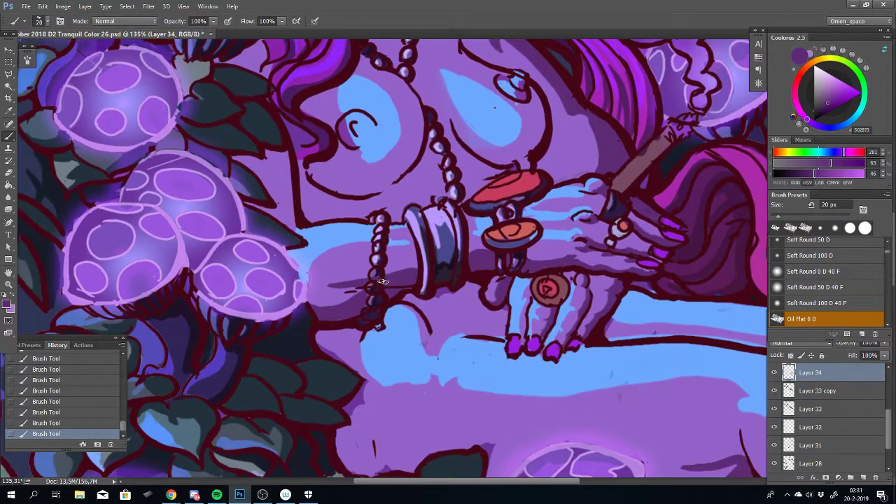
{"action": "scroll", "coordinate": [383, 281], "scroll_direction": "up", "scroll_amount": 2}
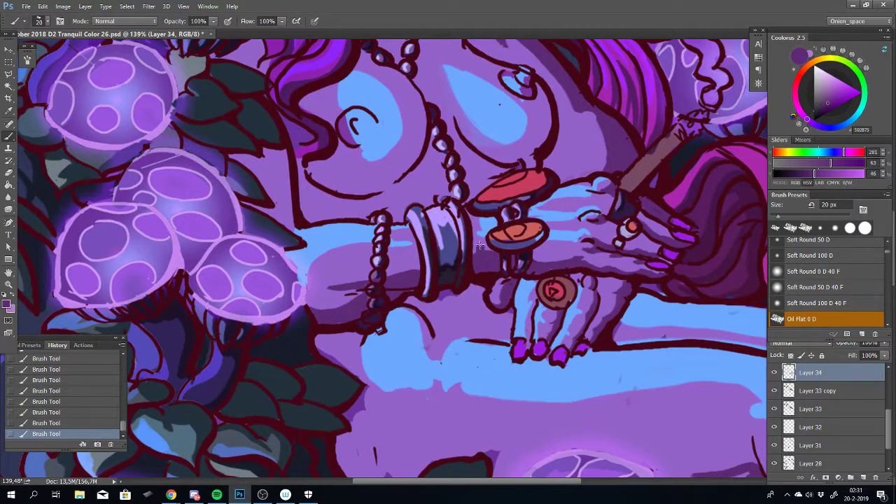
{"action": "key", "text": "ctrl+z"}
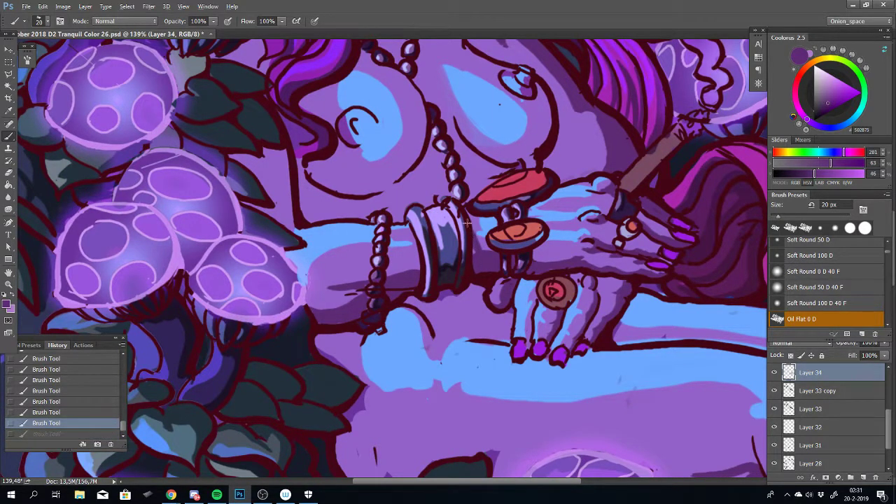
{"action": "left_click_drag", "start_coordinate": [466, 223], "coordinate": [473, 237]}
{"action": "left_click_drag", "start_coordinate": [480, 268], "coordinate": [474, 247]}
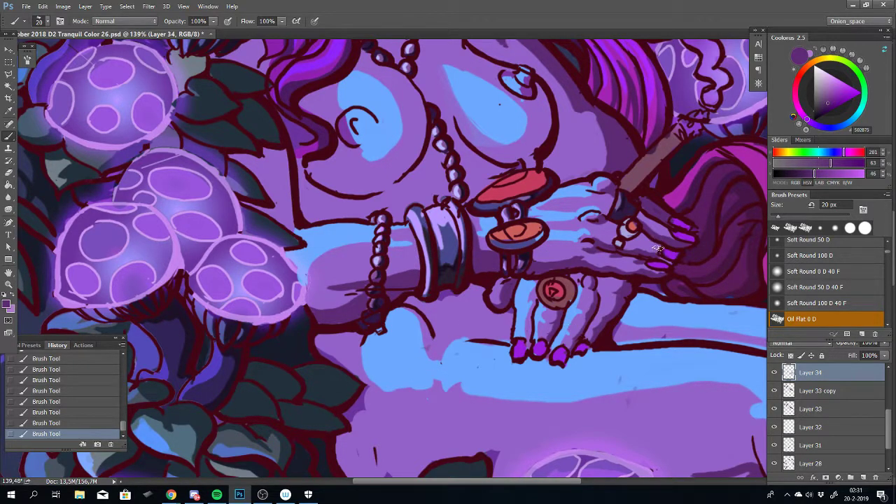
Refine the upper edge of the dark purple forearm shadow between the elbow and the bead bracelet, undoing unsatisfactory strokes
{"action": "scroll", "coordinate": [658, 248], "scroll_direction": "down", "scroll_amount": 5}
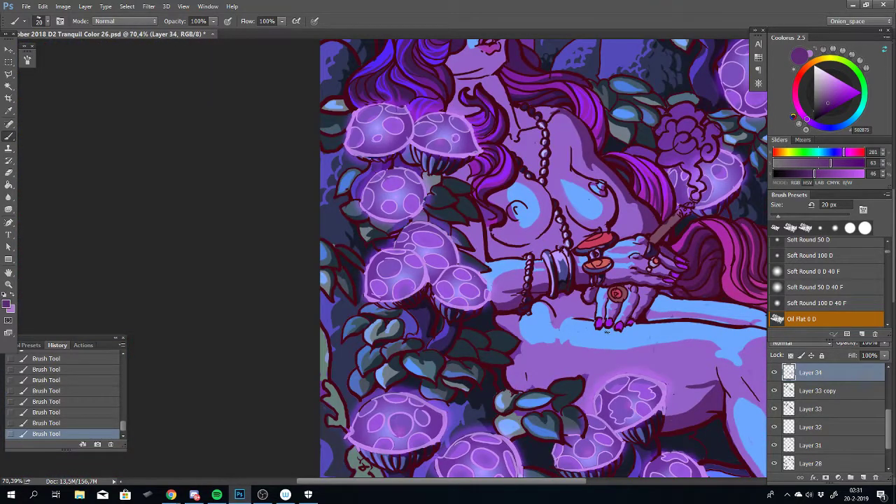
{"action": "left_click_drag", "start_coordinate": [605, 334], "coordinate": [560, 314]}
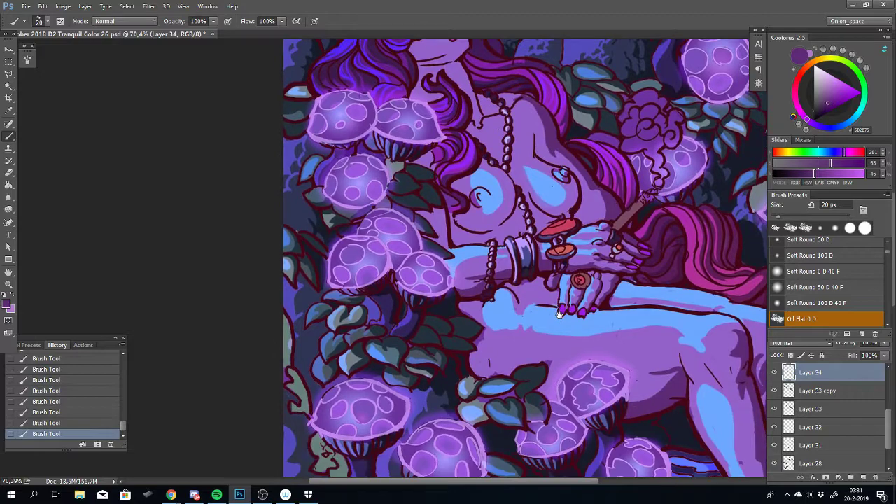
{"action": "scroll", "coordinate": [559, 314], "scroll_direction": "up", "scroll_amount": 4}
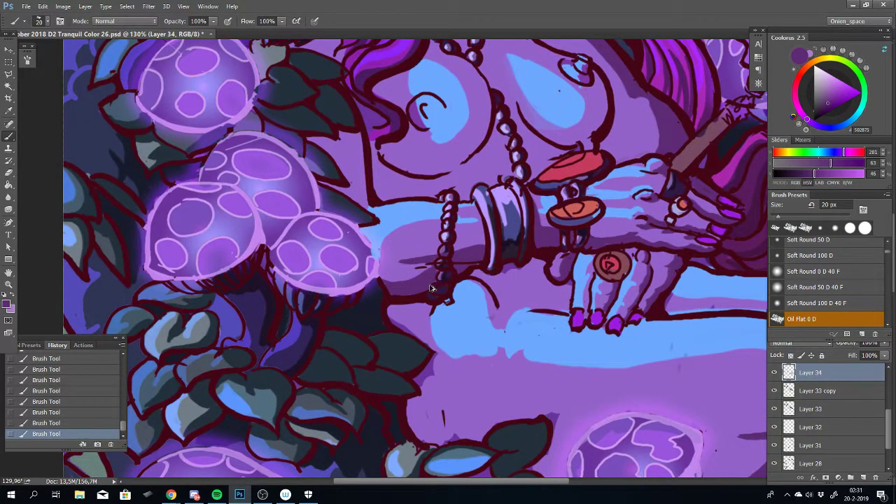
{"action": "key", "text": "ctrl+z"}
{"action": "left_click", "coordinate": [240, 495]}
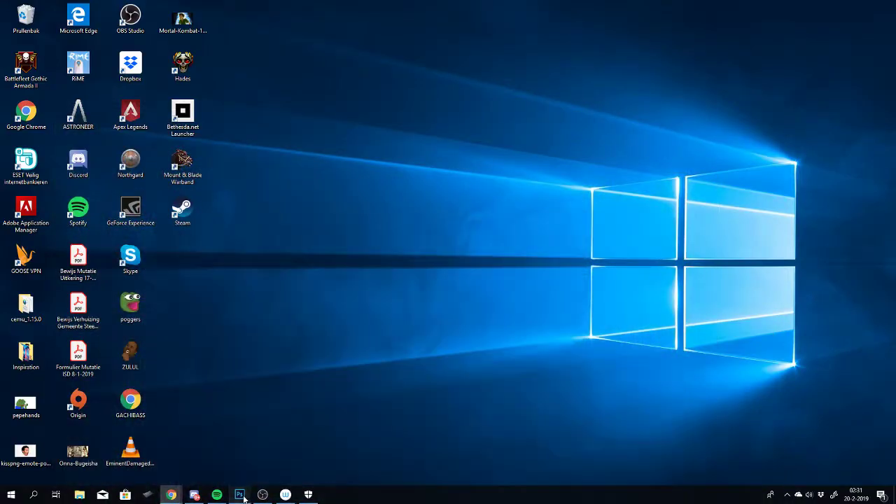
{"action": "left_click", "coordinate": [239, 495]}
{"action": "mouse_move", "coordinate": [420, 268]}
{"action": "left_mouse_down"}
{"action": "mouse_move", "coordinate": [371, 270]}
{"action": "mouse_move", "coordinate": [416, 261]}
{"action": "mouse_move", "coordinate": [402, 276]}
{"action": "mouse_move", "coordinate": [374, 275]}
{"action": "mouse_move", "coordinate": [401, 281]}
{"action": "mouse_move", "coordinate": [415, 265]}
{"action": "mouse_move", "coordinate": [401, 279]}
{"action": "mouse_move", "coordinate": [373, 279]}
{"action": "mouse_move", "coordinate": [399, 279]}
{"action": "left_mouse_up"}
{"action": "key", "text": "ctrl+z"}
{"action": "key", "text": "ctrl+z"}
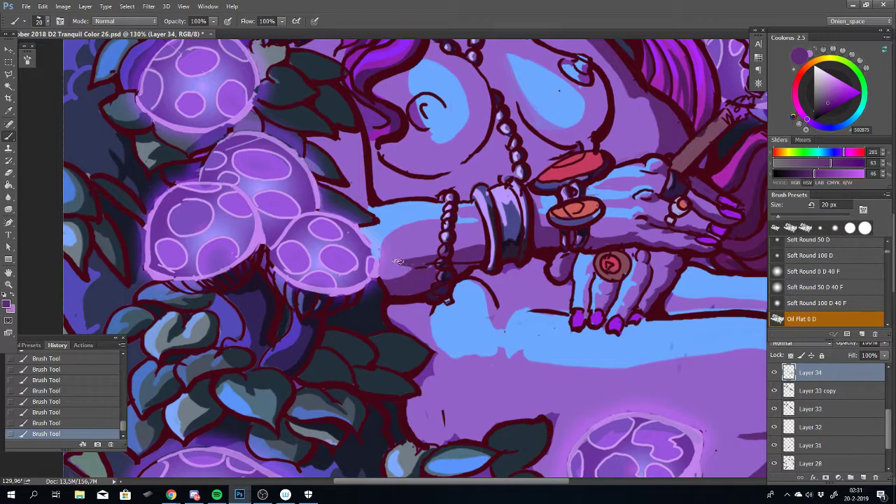
{"action": "key", "text": "ctrl+z"}
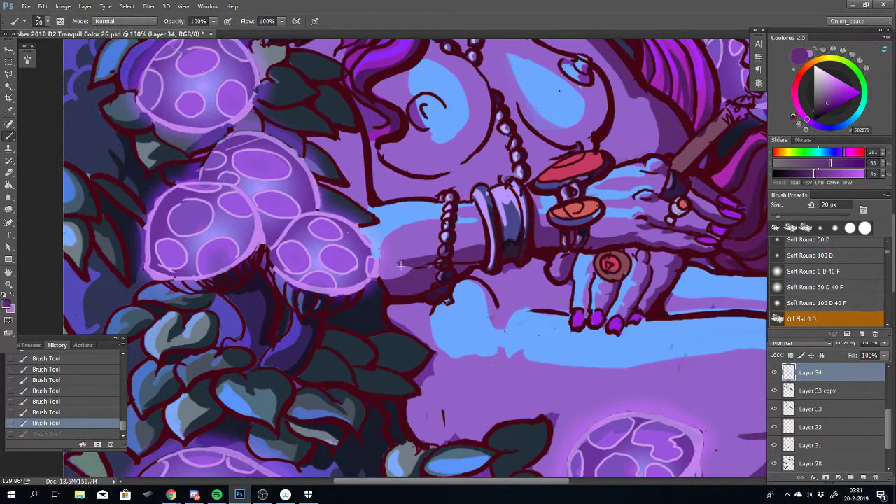
{"action": "left_click_drag", "start_coordinate": [395, 263], "coordinate": [453, 261]}
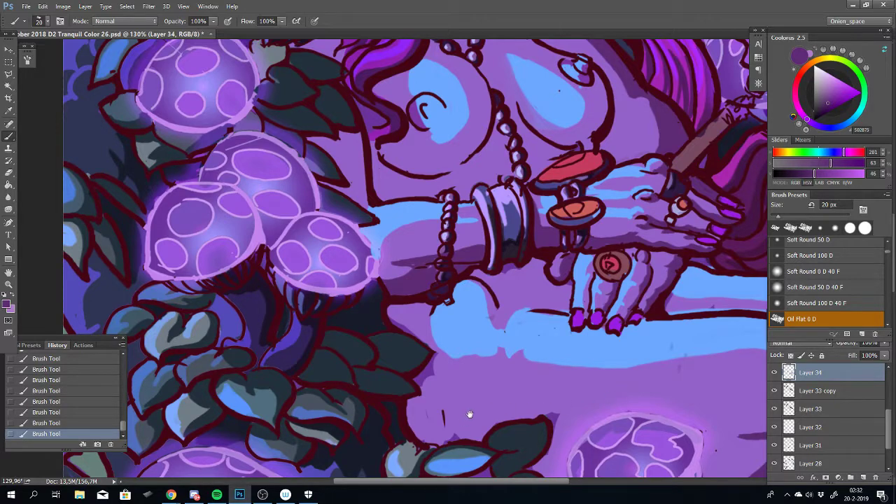
Add small dark purple shadow strokes below the front leg's kneecap, replacing an unsatisfactory stroke
{"action": "scroll", "coordinate": [491, 378], "scroll_direction": "down", "scroll_amount": 3}
{"action": "scroll", "coordinate": [459, 289], "scroll_direction": "up", "scroll_amount": 1}
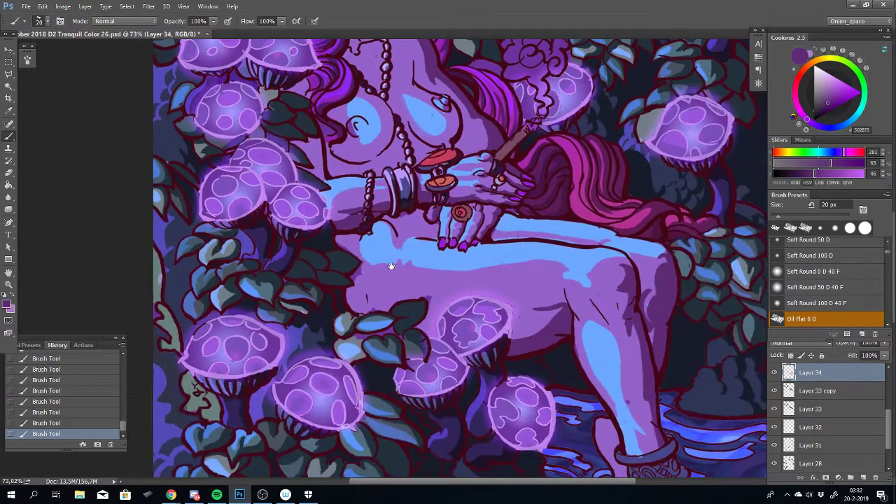
{"action": "scroll", "coordinate": [603, 352], "scroll_direction": "up", "scroll_amount": 2}
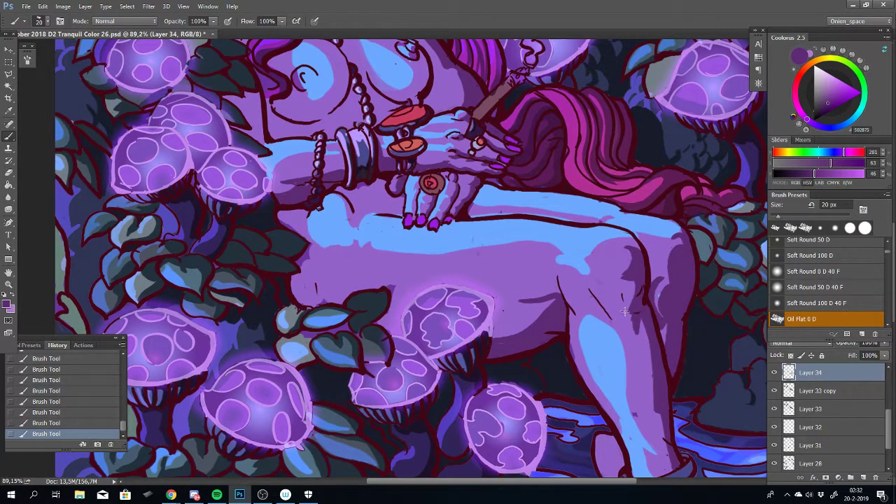
{"action": "left_click_drag", "start_coordinate": [624, 311], "coordinate": [617, 292]}
{"action": "key", "text": "ctrl+z"}
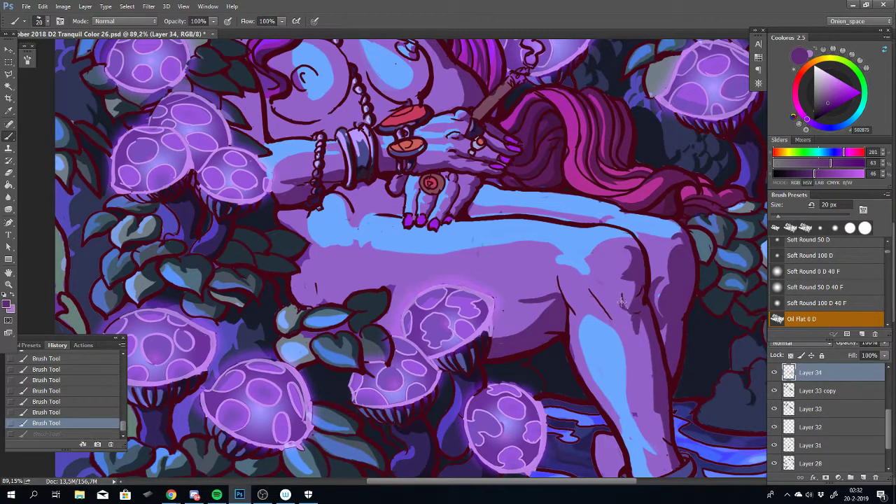
{"action": "left_click", "coordinate": [630, 317]}
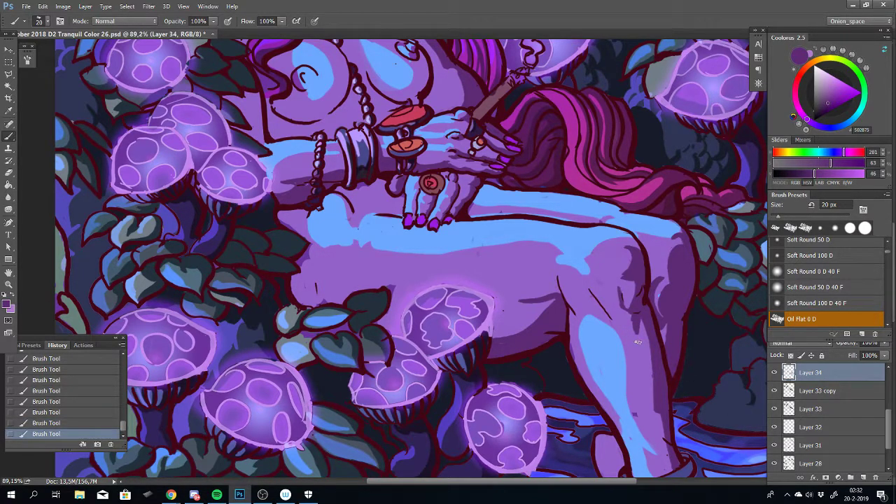
Check the whole picture and paint a dark purple shadow along the lower and outer edge of the breast above the red mushroom
{"action": "scroll", "coordinate": [567, 344], "scroll_direction": "down", "scroll_amount": 6}
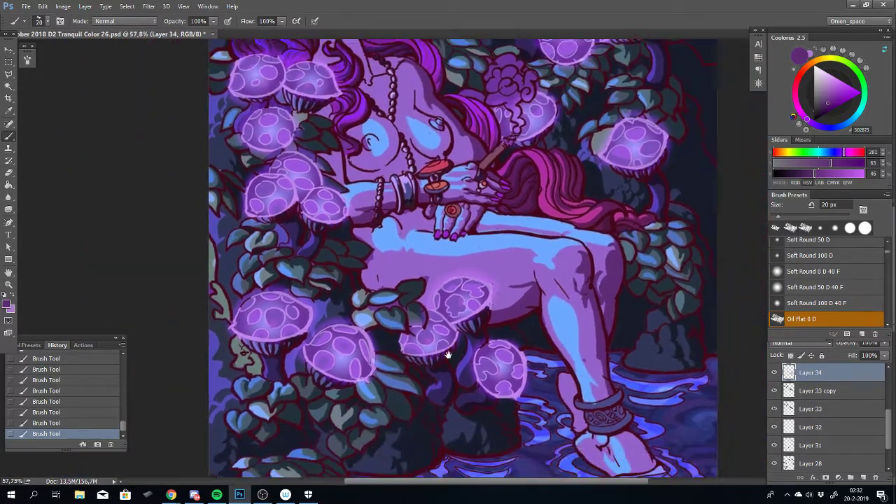
{"action": "scroll", "coordinate": [460, 359], "scroll_direction": "down", "scroll_amount": 3}
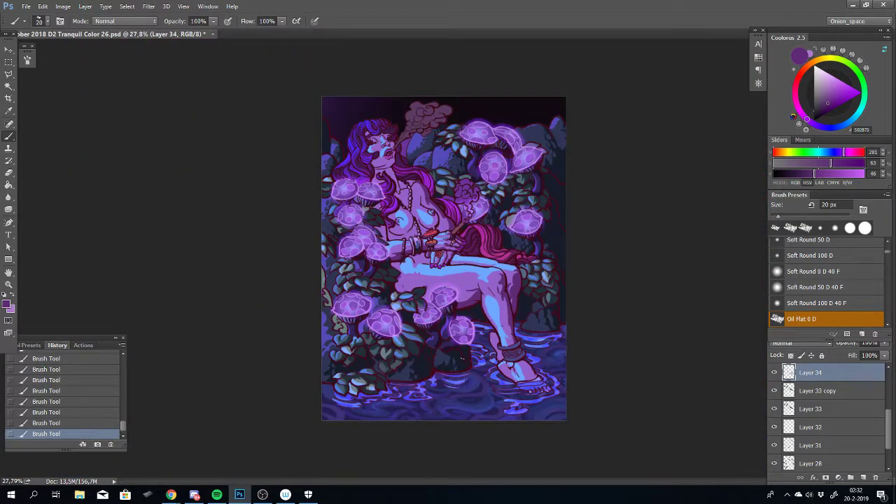
{"action": "scroll", "coordinate": [438, 257], "scroll_direction": "up", "scroll_amount": 11}
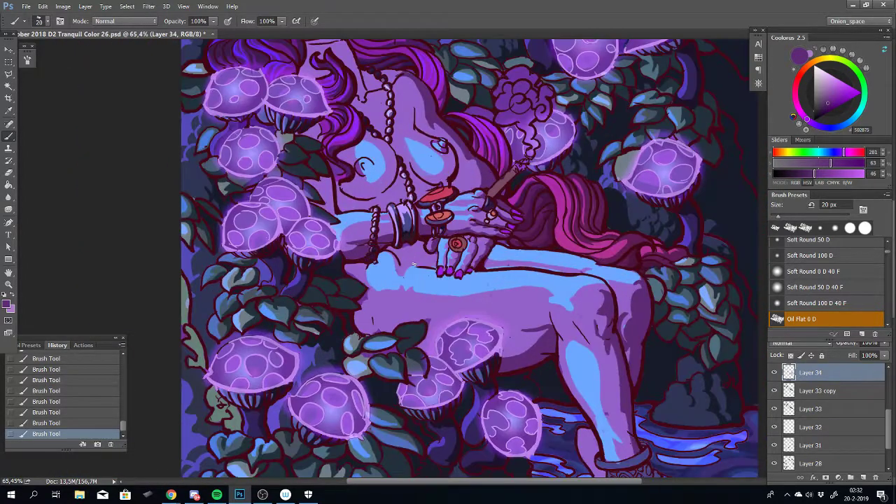
{"action": "scroll", "coordinate": [460, 277], "scroll_direction": "up", "scroll_amount": 5}
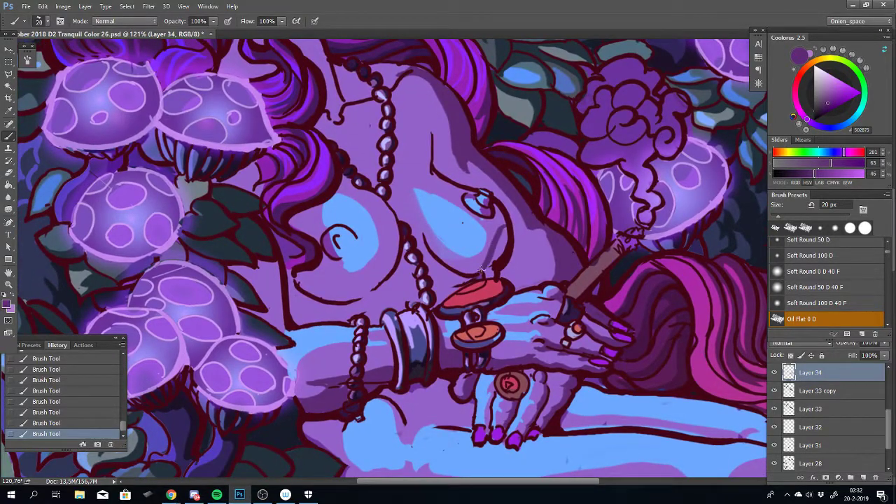
{"action": "key", "text": "ctrl+z"}
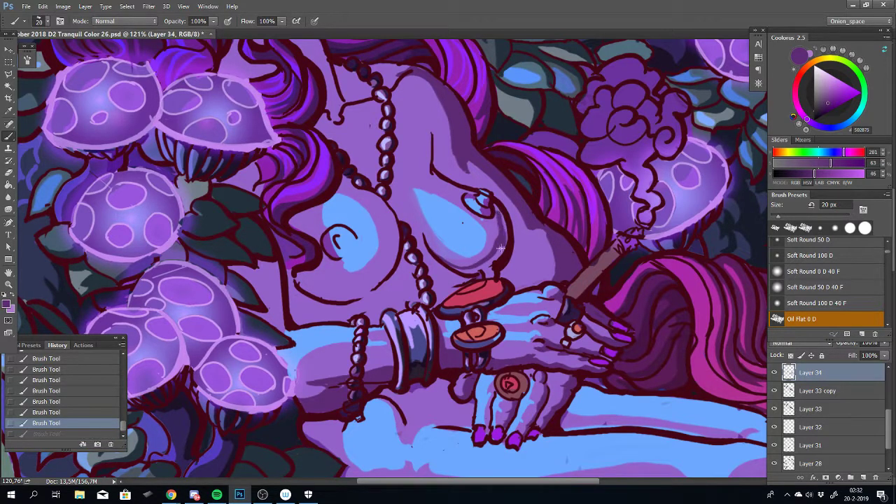
{"action": "left_click_drag", "start_coordinate": [504, 217], "coordinate": [495, 204]}
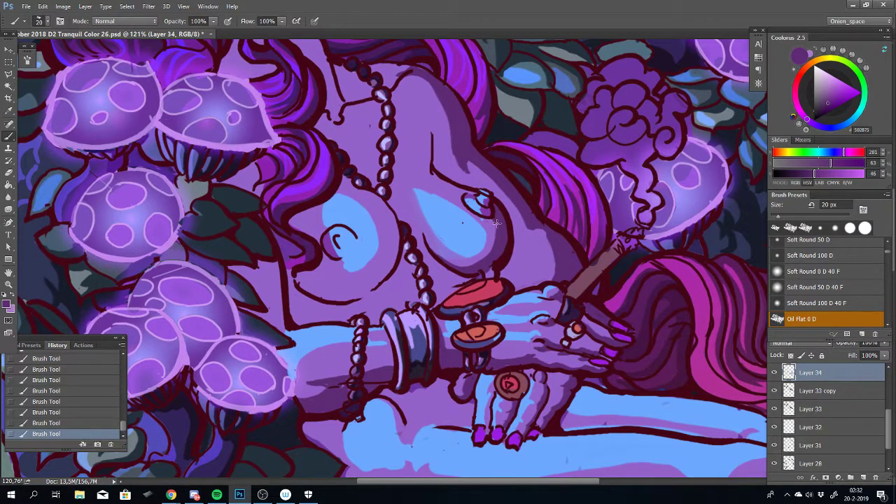
{"action": "key", "text": "ctrl+z"}
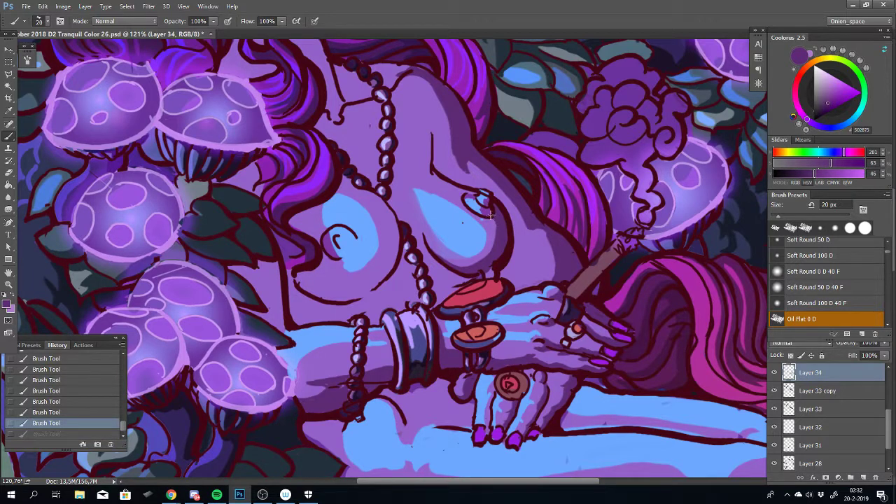
{"action": "left_click_drag", "start_coordinate": [490, 215], "coordinate": [492, 218]}
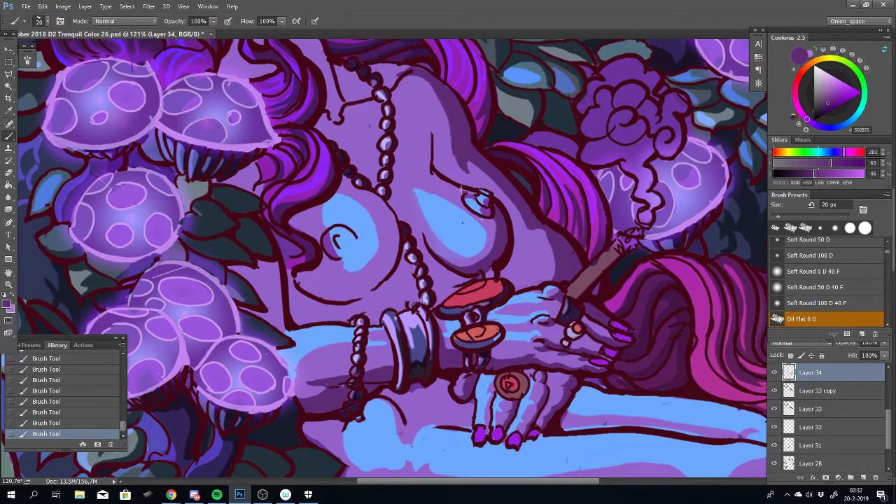
Paint a thin dark purple shadow along the armpit crease above the same breast, replacing the first stroke
{"action": "mouse_move", "coordinate": [430, 172]}
{"action": "left_mouse_down"}
{"action": "mouse_move", "coordinate": [467, 194]}
{"action": "mouse_move", "coordinate": [453, 188]}
{"action": "left_mouse_up"}
{"action": "key", "text": "ctrl+z"}
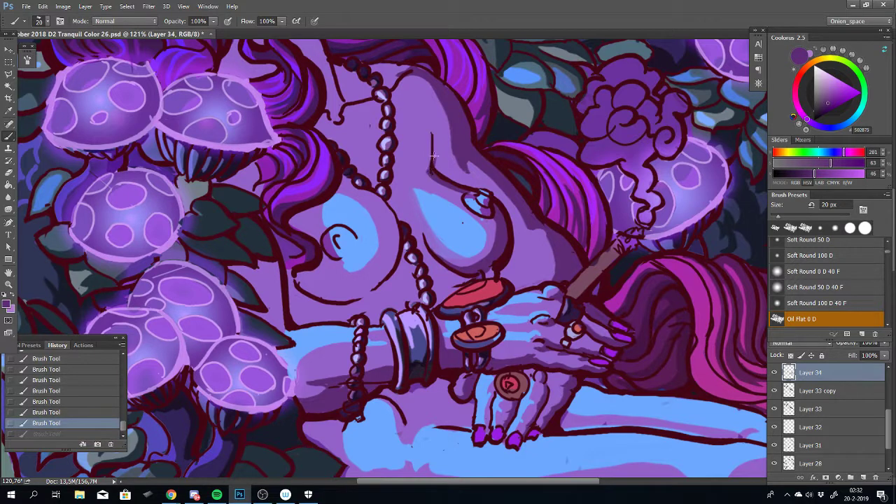
{"action": "left_click_drag", "start_coordinate": [433, 156], "coordinate": [430, 133]}
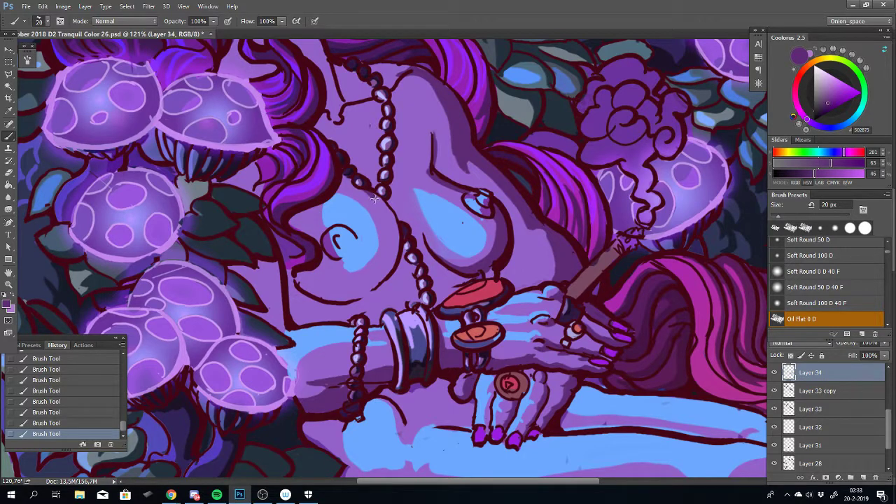
Try a dark purple shadow along the inner and lower edge of the breast beside the hair, replacing unsatisfactory strokes
{"action": "mouse_move", "coordinate": [387, 231]}
{"action": "left_mouse_down"}
{"action": "mouse_move", "coordinate": [384, 277]}
{"action": "mouse_move", "coordinate": [356, 298]}
{"action": "left_mouse_up"}
{"action": "key", "text": "ctrl+z"}
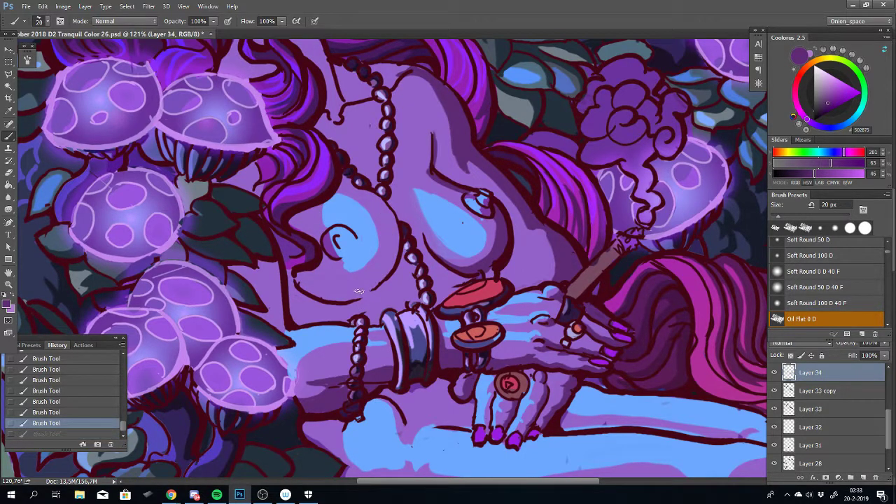
{"action": "mouse_move", "coordinate": [353, 299]}
{"action": "left_mouse_down"}
{"action": "mouse_move", "coordinate": [373, 279]}
{"action": "mouse_move", "coordinate": [351, 299]}
{"action": "mouse_move", "coordinate": [366, 292]}
{"action": "mouse_move", "coordinate": [382, 256]}
{"action": "left_mouse_up"}
{"action": "key", "text": "ctrl+z"}
{"action": "key", "text": "ctrl+z"}
{"action": "mouse_move", "coordinate": [350, 303]}
{"action": "left_mouse_down"}
{"action": "mouse_move", "coordinate": [378, 279]}
{"action": "mouse_move", "coordinate": [386, 241]}
{"action": "mouse_move", "coordinate": [382, 215]}
{"action": "mouse_move", "coordinate": [354, 189]}
{"action": "left_mouse_up"}
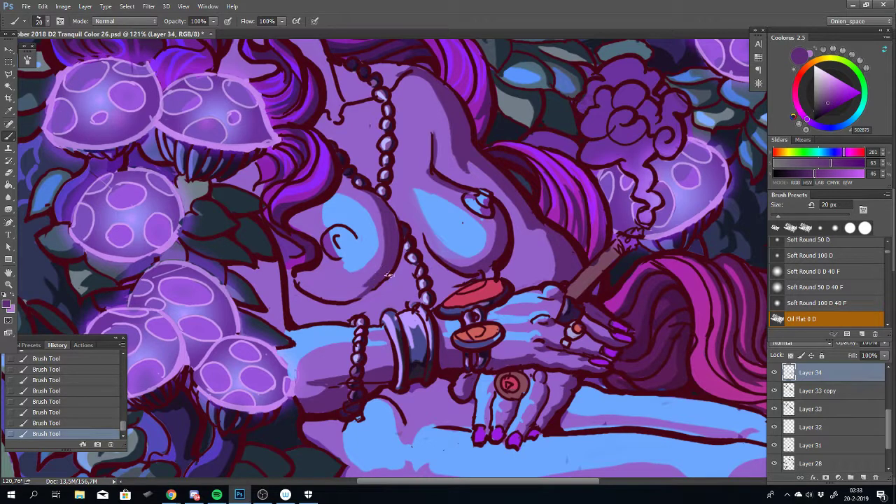
{"action": "key", "text": "ctrl+z"}
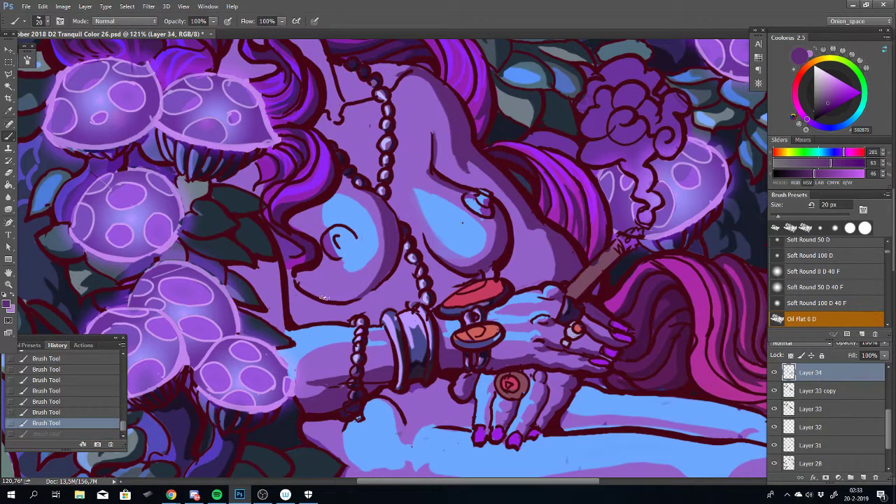
{"action": "key", "text": "ctrl+shift+z"}
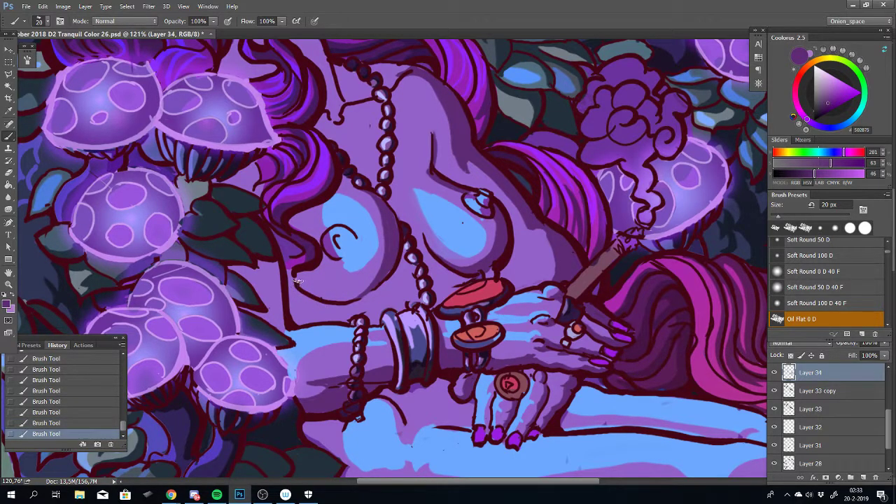
Refine the new breast shadow's lower curve and inner edge below the bead necklace, undoing and comparing strokes
{"action": "mouse_move", "coordinate": [312, 292]}
{"action": "left_mouse_down"}
{"action": "mouse_move", "coordinate": [346, 292]}
{"action": "mouse_move", "coordinate": [367, 249]}
{"action": "left_mouse_up"}
{"action": "key", "text": "ctrl+z"}
{"action": "mouse_move", "coordinate": [310, 292]}
{"action": "left_mouse_down"}
{"action": "mouse_move", "coordinate": [348, 294]}
{"action": "mouse_move", "coordinate": [389, 256]}
{"action": "left_mouse_up"}
{"action": "key", "text": "ctrl+z"}
{"action": "mouse_move", "coordinate": [308, 288]}
{"action": "left_mouse_down"}
{"action": "mouse_move", "coordinate": [353, 291]}
{"action": "mouse_move", "coordinate": [382, 268]}
{"action": "mouse_move", "coordinate": [392, 241]}
{"action": "left_mouse_up"}
{"action": "key", "text": "ctrl+alt+z"}
{"action": "key", "text": "ctrl+alt+z"}
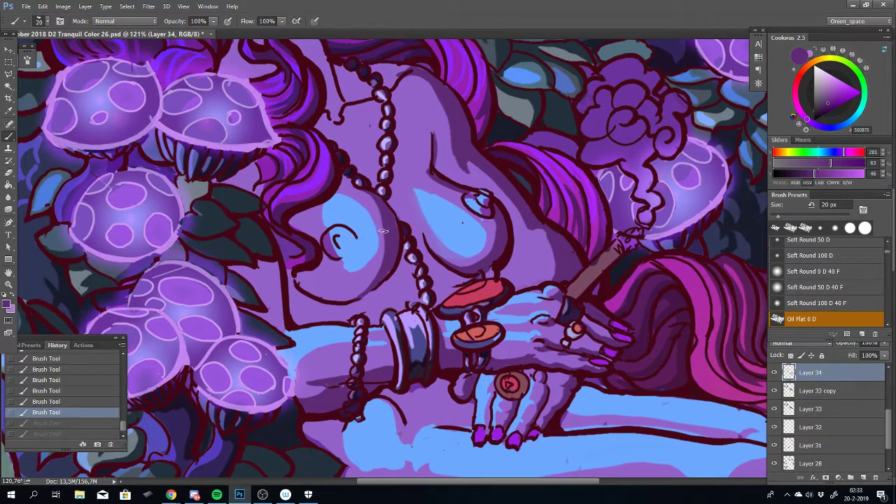
{"action": "key", "text": "ctrl+shift+z"}
{"action": "key", "text": "ctrl+shift+z"}
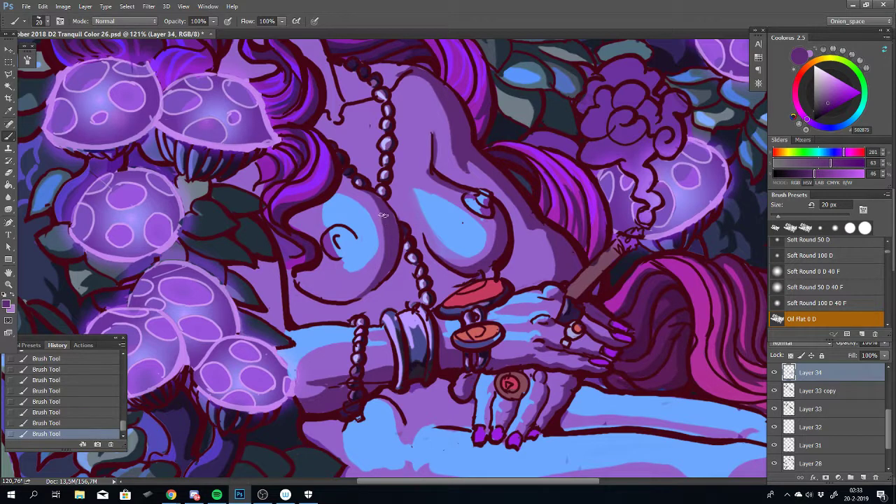
{"action": "key", "text": "ctrl+alt+z"}
{"action": "left_click_drag", "start_coordinate": [393, 247], "coordinate": [384, 220]}
{"action": "key", "text": "ctrl+alt+z"}
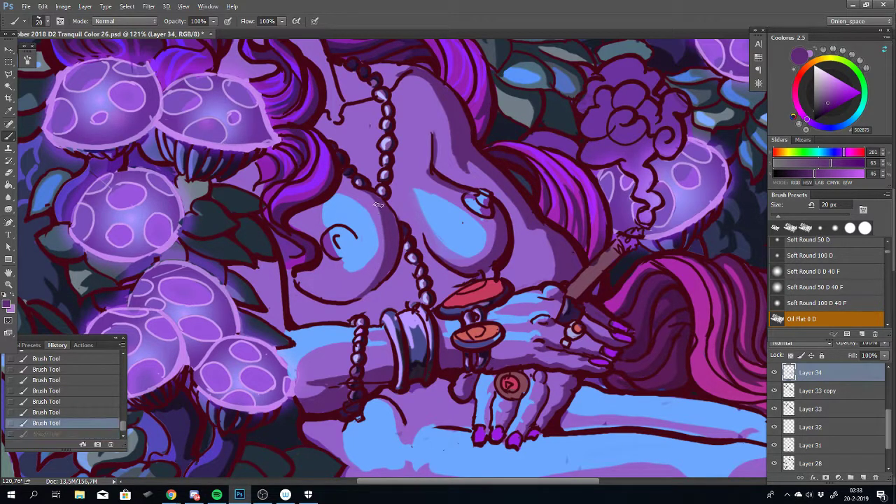
{"action": "mouse_move", "coordinate": [375, 277]}
{"action": "left_mouse_down"}
{"action": "mouse_move", "coordinate": [332, 301]}
{"action": "mouse_move", "coordinate": [318, 297]}
{"action": "mouse_move", "coordinate": [345, 305]}
{"action": "mouse_move", "coordinate": [369, 288]}
{"action": "mouse_move", "coordinate": [337, 300]}
{"action": "left_mouse_up"}
{"action": "left_click_drag", "start_coordinate": [378, 274], "coordinate": [371, 264]}
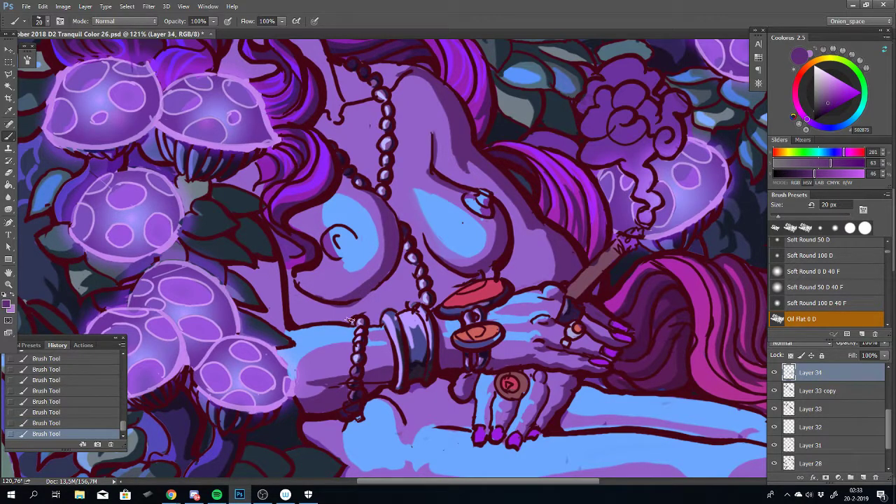
Check the whole picture and undo all the shadow strokes on the breast beside the hair
{"action": "scroll", "coordinate": [344, 327], "scroll_direction": "down", "scroll_amount": 5}
{"action": "scroll", "coordinate": [384, 279], "scroll_direction": "up", "scroll_amount": 2}
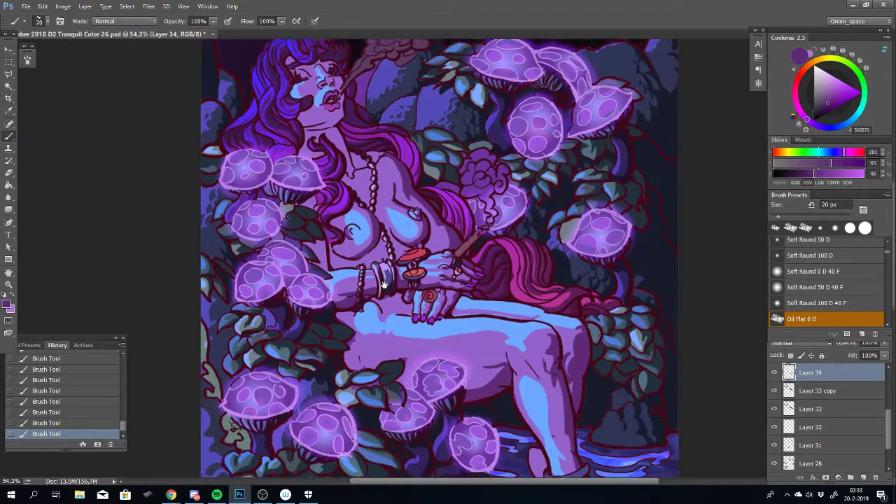
{"action": "scroll", "coordinate": [384, 279], "scroll_direction": "up", "scroll_amount": 3}
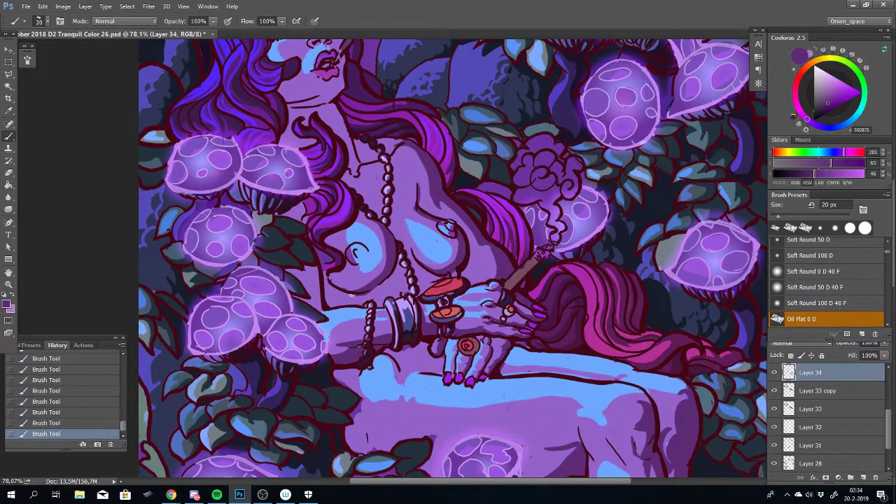
{"action": "key", "text": "ctrl+z"}
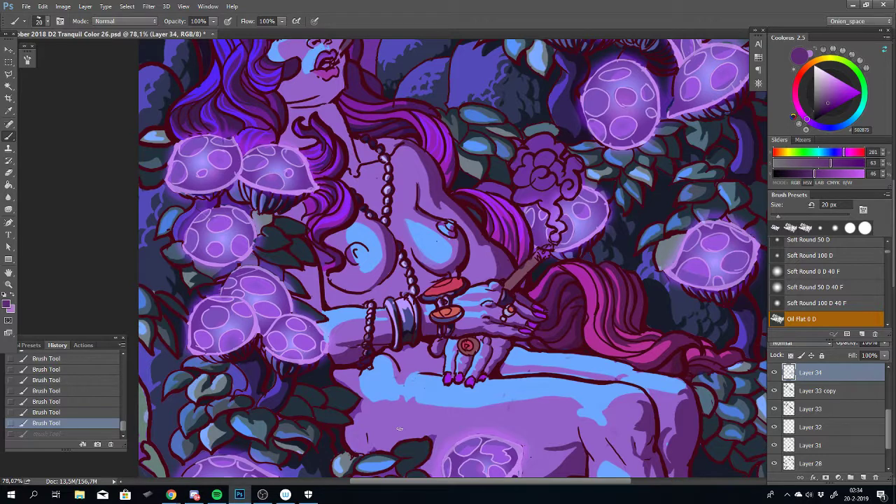
{"action": "key", "text": "ctrl+z"}
{"action": "key", "text": "ctrl+z"}
{"action": "key", "text": "ctrl+z"}
{"action": "key", "text": "ctrl+z"}
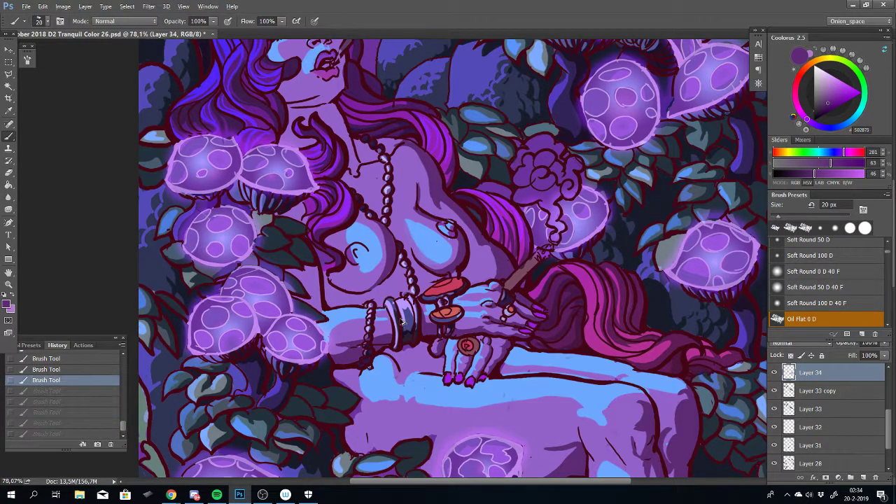
{"action": "key", "text": "ctrl+z"}
{"action": "key", "text": "ctrl+z"}
{"action": "key", "text": "ctrl+z"}
{"action": "key", "text": "ctrl+z"}
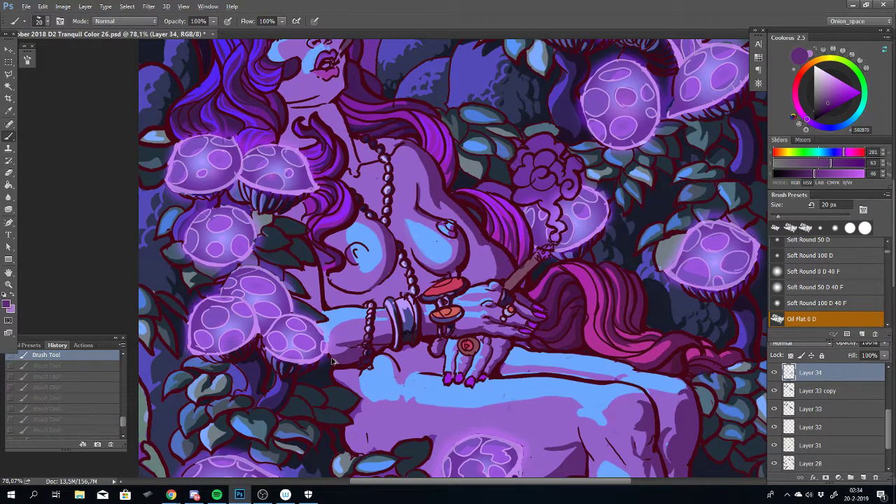
{"action": "key", "text": "ctrl+z"}
{"action": "key", "text": "ctrl+z"}
{"action": "key", "text": "ctrl+z"}
{"action": "key", "text": "ctrl+z"}
{"action": "key", "text": "ctrl+z"}
{"action": "key", "text": "ctrl+z"}
{"action": "key", "text": "ctrl+z"}
{"action": "key", "text": "ctrl+z"}
{"action": "key", "text": "ctrl+z"}
{"action": "key", "text": "ctrl+z"}
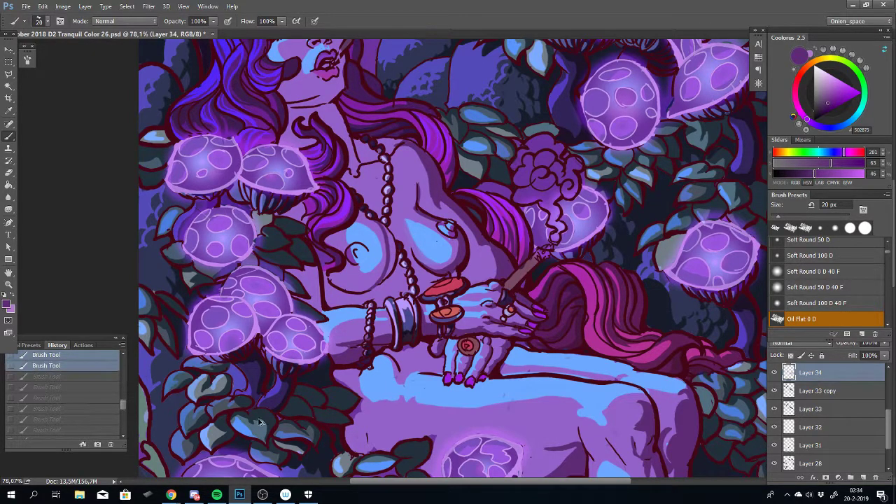
Skip ahead through the music tracks and go back to Fight Night by Teenage Bad Girl
{"action": "key", "text": "XF86AudioNext"}
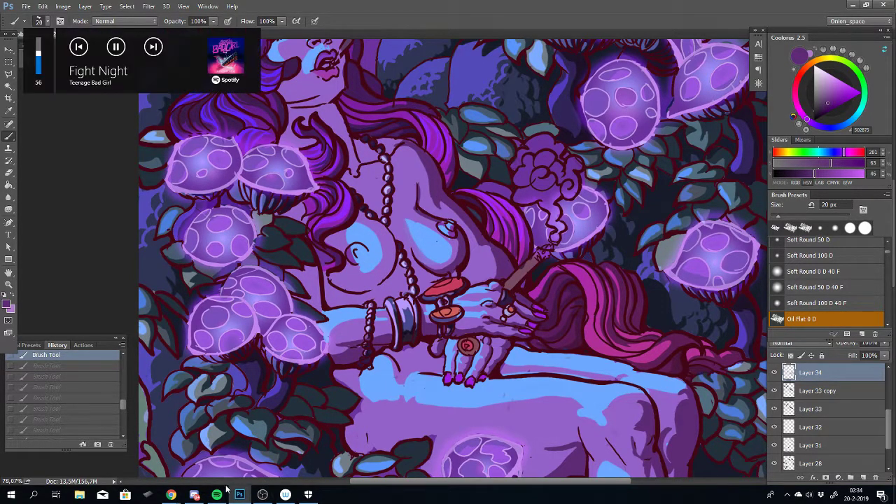
{"action": "key", "text": "XF86AudioNext"}
{"action": "key", "text": "XF86AudioNext"}
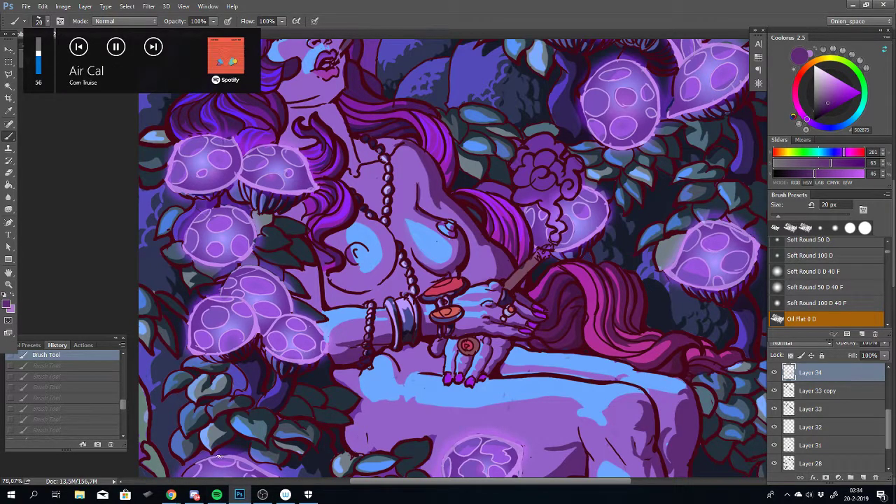
{"action": "key", "text": "XF86AudioPrev"}
{"action": "key", "text": "XF86AudioPrev"}
{"action": "key", "text": "XF86AudioPrev"}
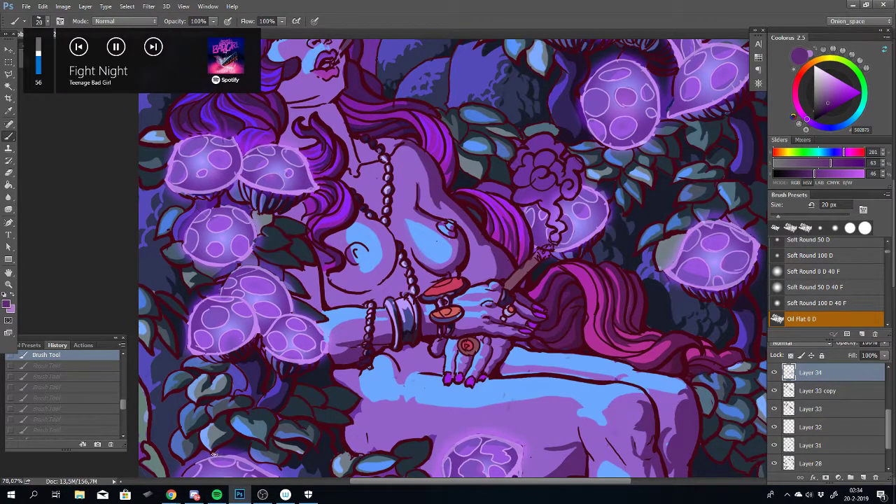
Switch to Spotify and add the Teenage Bad Girl song Aviateur from the Electric playlist to the queue
{"action": "left_click", "coordinate": [216, 494]}
{"action": "scroll", "coordinate": [301, 280], "scroll_direction": "down", "scroll_amount": 5}
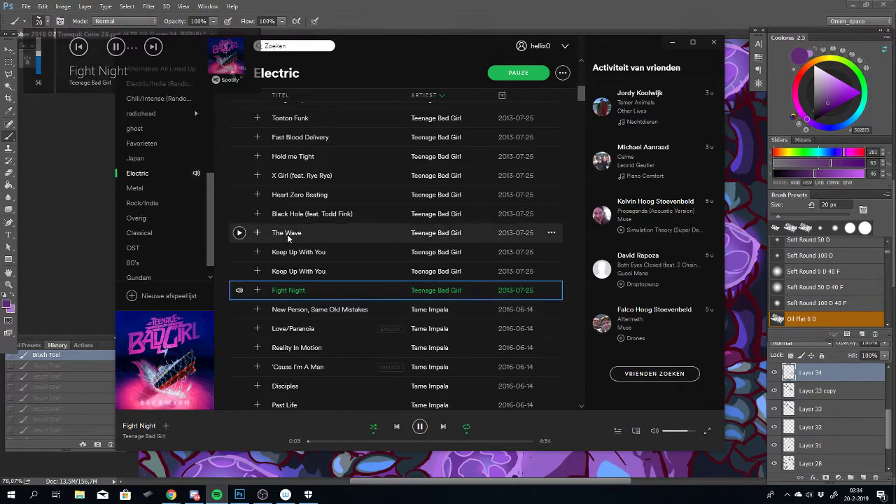
{"action": "scroll", "coordinate": [302, 298], "scroll_direction": "up", "scroll_amount": 4}
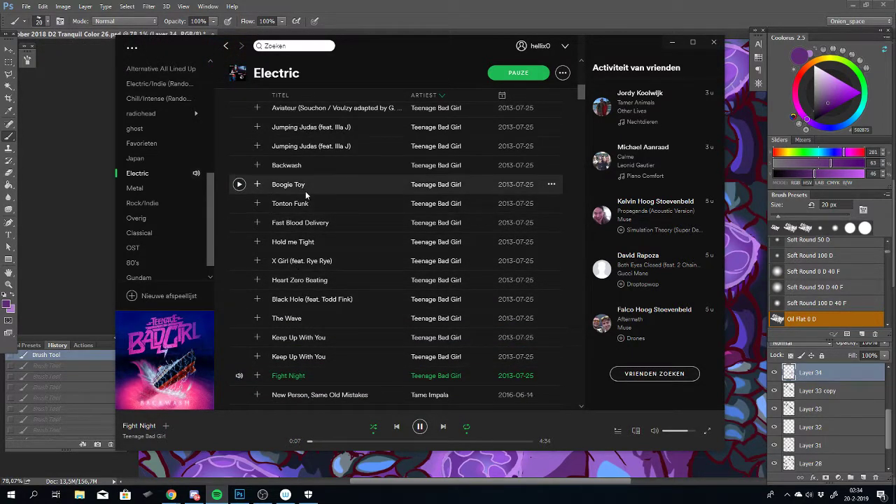
{"action": "scroll", "coordinate": [308, 261], "scroll_direction": "up", "scroll_amount": 5}
{"action": "right_click", "coordinate": [308, 262]}
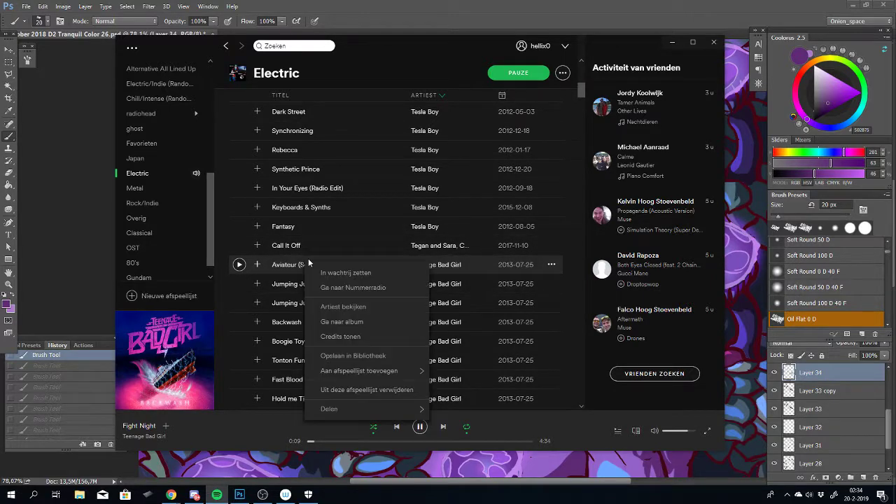
{"action": "left_click", "coordinate": [329, 272]}
Add Keep Up With You and Fast Blood Delivery by Teenage Bad Girl to the play queue
{"action": "scroll", "coordinate": [366, 348], "scroll_direction": "down", "scroll_amount": 5}
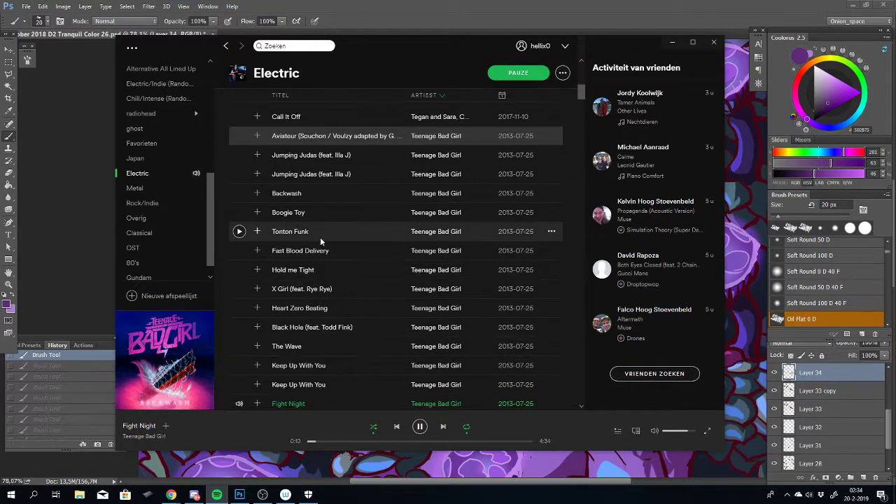
{"action": "scroll", "coordinate": [312, 389], "scroll_direction": "down", "scroll_amount": 5}
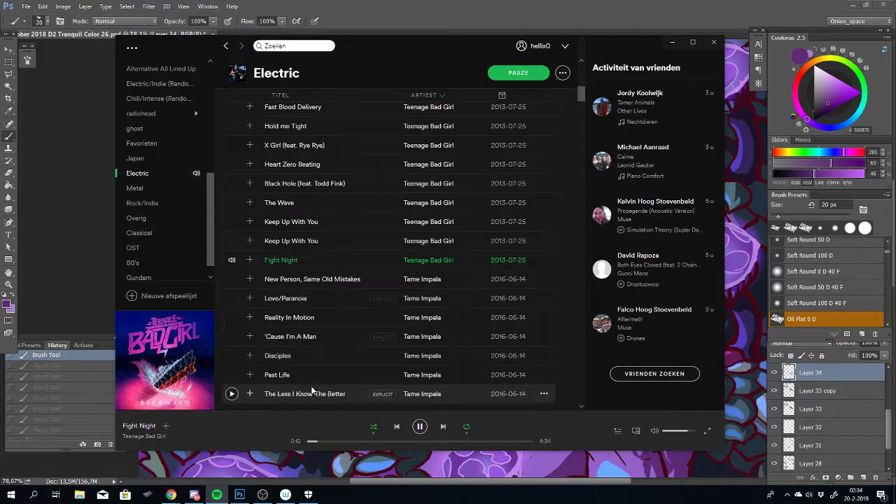
{"action": "scroll", "coordinate": [313, 390], "scroll_direction": "up", "scroll_amount": 4}
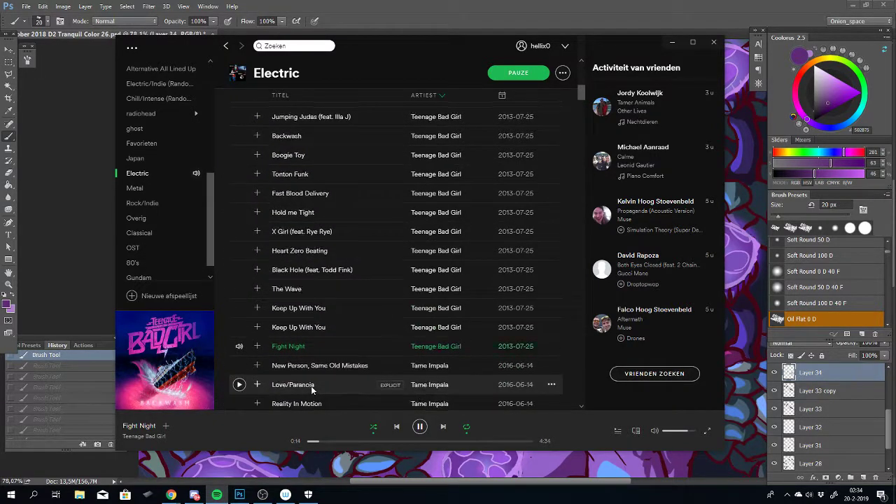
{"action": "right_click", "coordinate": [300, 314]}
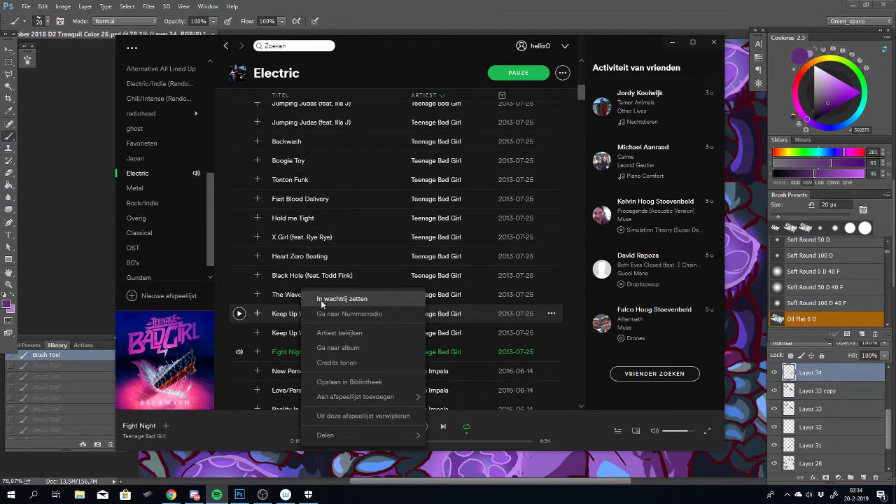
{"action": "left_click", "coordinate": [323, 300]}
{"action": "scroll", "coordinate": [297, 221], "scroll_direction": "up", "scroll_amount": 1}
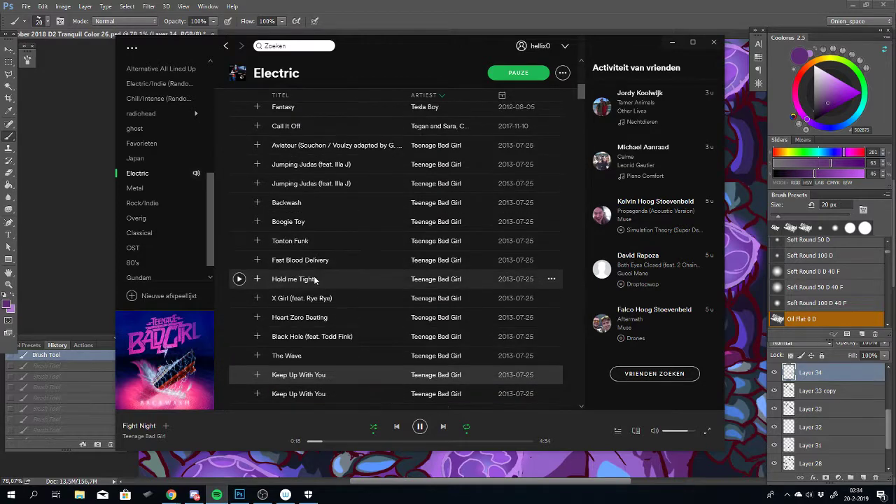
{"action": "right_click", "coordinate": [312, 258]}
{"action": "left_click", "coordinate": [337, 265]}
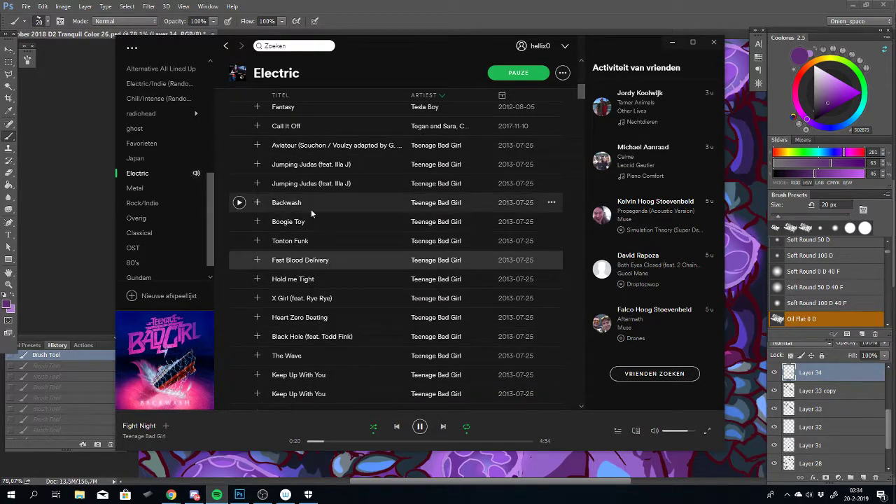
Skip to the next track and switch back to the mushroom illustration in Photoshop
{"action": "scroll", "coordinate": [311, 210], "scroll_direction": "up", "scroll_amount": 3}
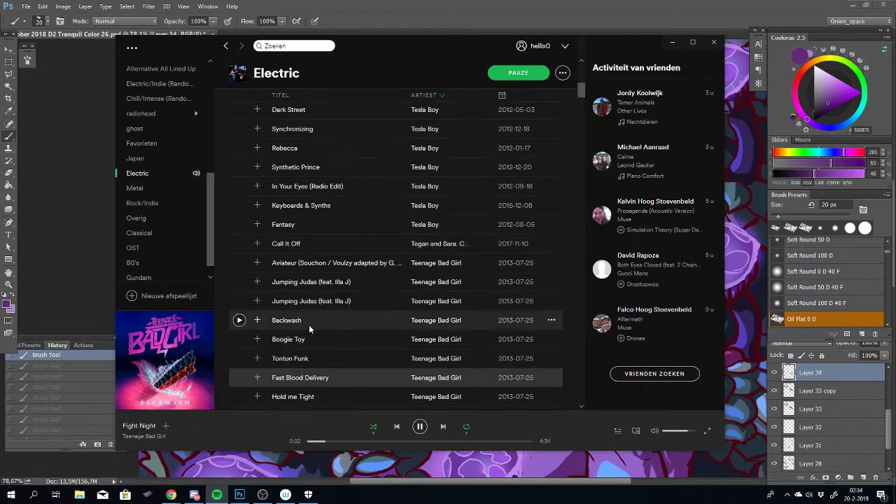
{"action": "key", "text": "ctrl+Right"}
{"action": "left_click", "coordinate": [224, 498]}
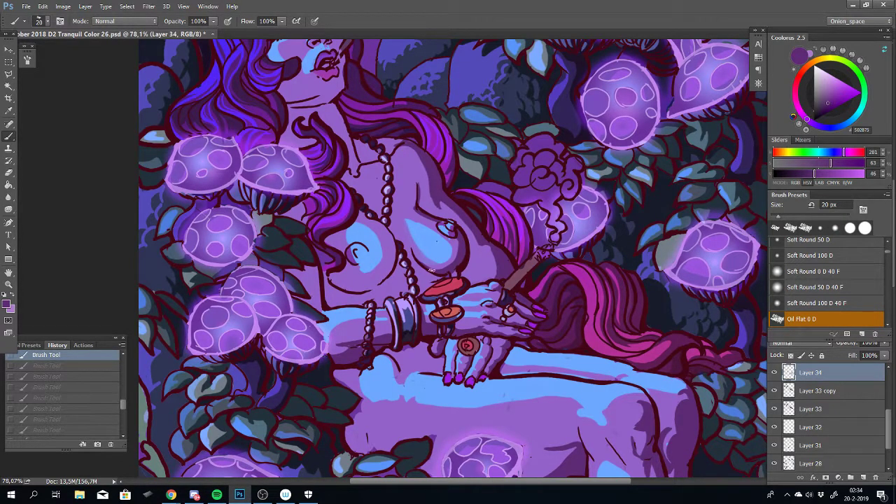
Paint a dark purple shadow along the inner and lower edge of the breast beside the hair, replacing an unsatisfactory stroke
{"action": "scroll", "coordinate": [409, 259], "scroll_direction": "up", "scroll_amount": 3}
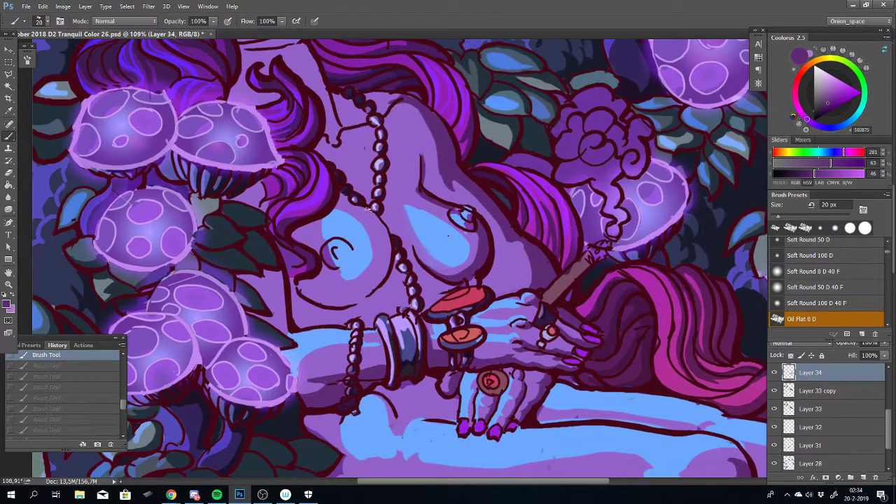
{"action": "mouse_move", "coordinate": [363, 210]}
{"action": "left_mouse_down"}
{"action": "mouse_move", "coordinate": [383, 241]}
{"action": "mouse_move", "coordinate": [374, 276]}
{"action": "mouse_move", "coordinate": [339, 295]}
{"action": "mouse_move", "coordinate": [294, 282]}
{"action": "left_mouse_up"}
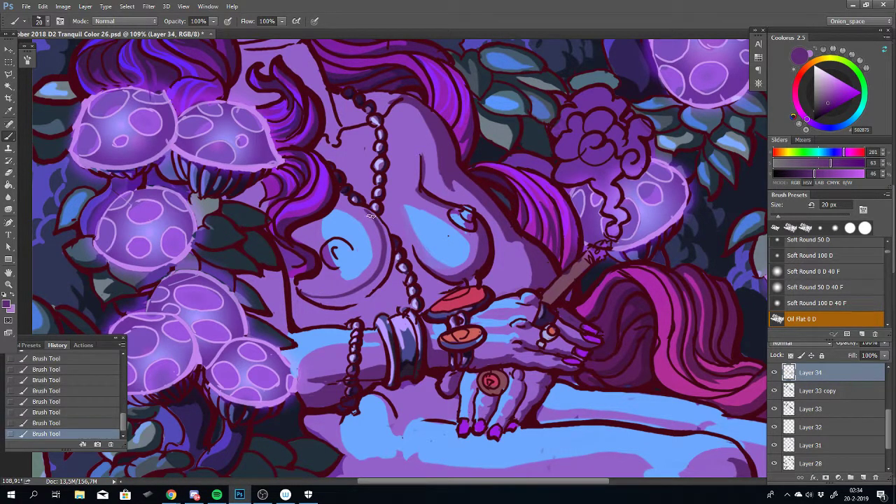
{"action": "key", "text": "ctrl+z"}
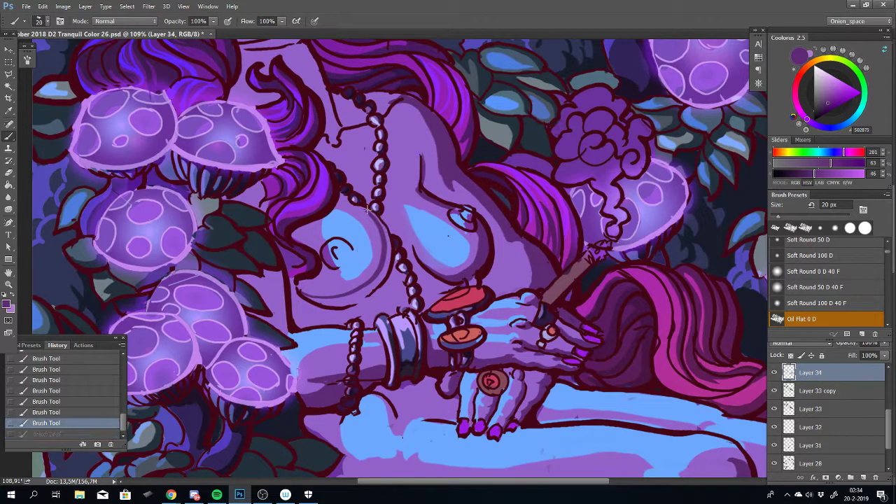
{"action": "mouse_move", "coordinate": [387, 263]}
{"action": "left_mouse_down"}
{"action": "mouse_move", "coordinate": [385, 246]}
{"action": "mouse_move", "coordinate": [375, 289]}
{"action": "mouse_move", "coordinate": [349, 305]}
{"action": "mouse_move", "coordinate": [315, 299]}
{"action": "left_mouse_up"}
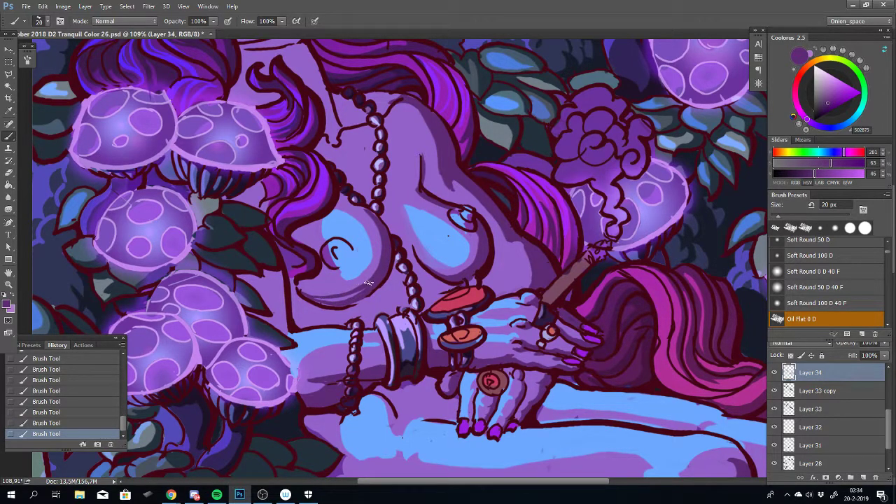
Refine the boundary of the breast's dark purple shadow along its inner and lower curve, undoing unsatisfactory strokes
{"action": "mouse_move", "coordinate": [368, 283]}
{"action": "left_mouse_down"}
{"action": "mouse_move", "coordinate": [312, 299]}
{"action": "mouse_move", "coordinate": [352, 301]}
{"action": "mouse_move", "coordinate": [324, 306]}
{"action": "mouse_move", "coordinate": [313, 299]}
{"action": "mouse_move", "coordinate": [346, 300]}
{"action": "mouse_move", "coordinate": [301, 295]}
{"action": "mouse_move", "coordinate": [335, 302]}
{"action": "mouse_move", "coordinate": [310, 299]}
{"action": "mouse_move", "coordinate": [355, 297]}
{"action": "left_mouse_up"}
{"action": "key", "text": "ctrl+z"}
{"action": "mouse_move", "coordinate": [352, 202]}
{"action": "left_mouse_down"}
{"action": "mouse_move", "coordinate": [379, 245]}
{"action": "mouse_move", "coordinate": [372, 287]}
{"action": "mouse_move", "coordinate": [382, 260]}
{"action": "mouse_move", "coordinate": [365, 289]}
{"action": "mouse_move", "coordinate": [383, 266]}
{"action": "left_mouse_up"}
{"action": "key", "text": "ctrl+z"}
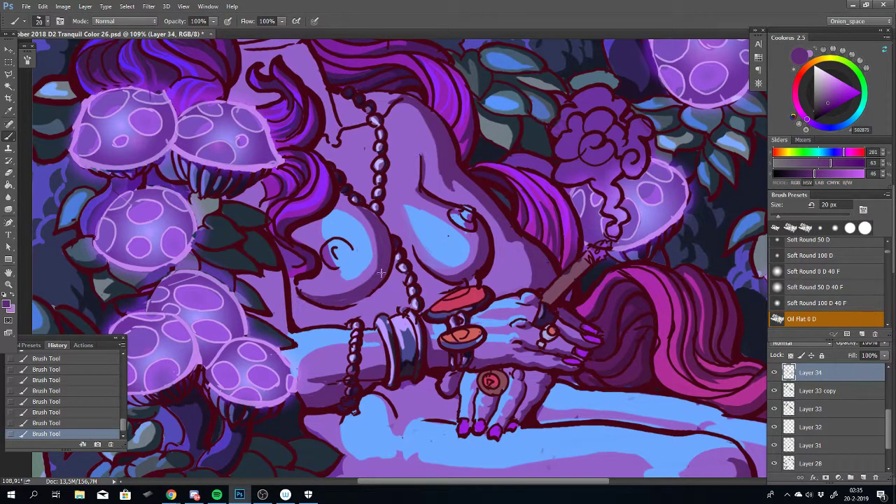
{"action": "key", "text": "ctrl+z"}
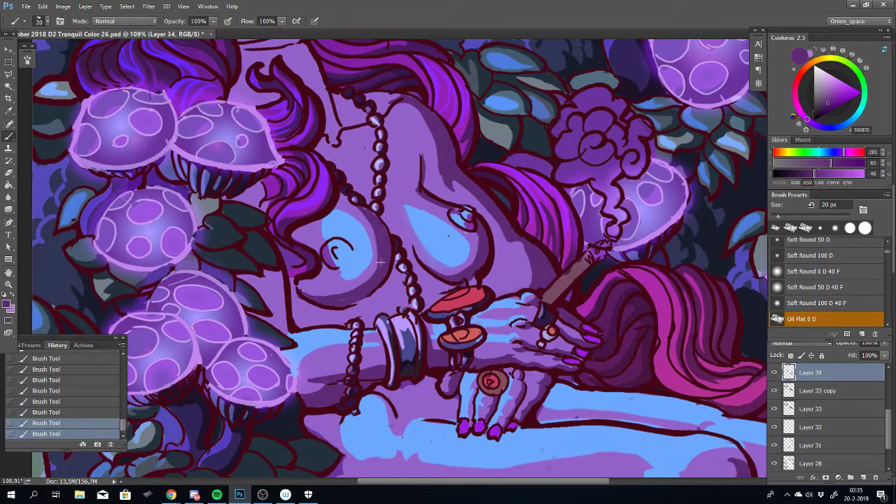
{"action": "left_click_drag", "start_coordinate": [379, 262], "coordinate": [371, 278]}
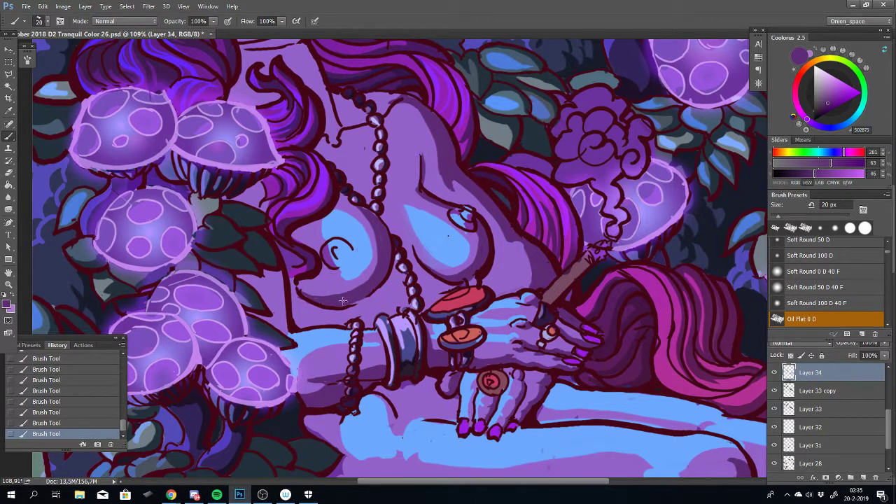
Rework the lower corner of the breast's dark purple shadow beside the hair, undoing unsatisfactory strokes
{"action": "scroll", "coordinate": [385, 331], "scroll_direction": "down", "scroll_amount": 4}
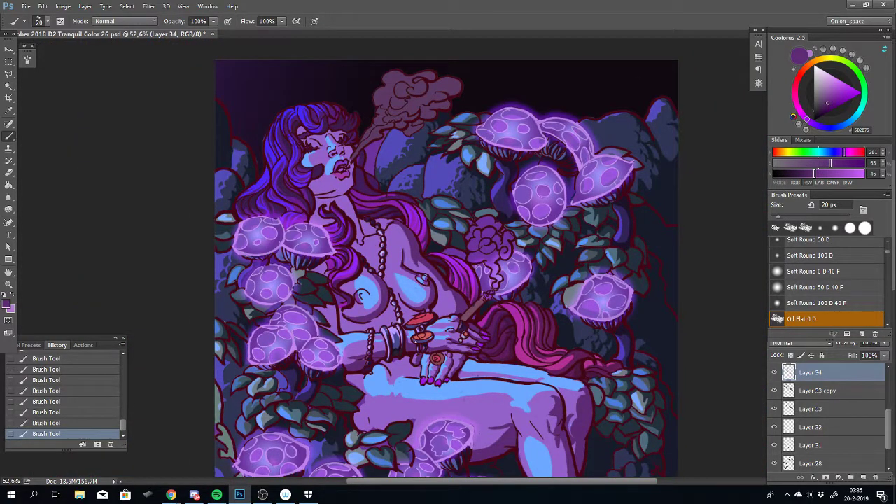
{"action": "scroll", "coordinate": [343, 301], "scroll_direction": "up", "scroll_amount": 3}
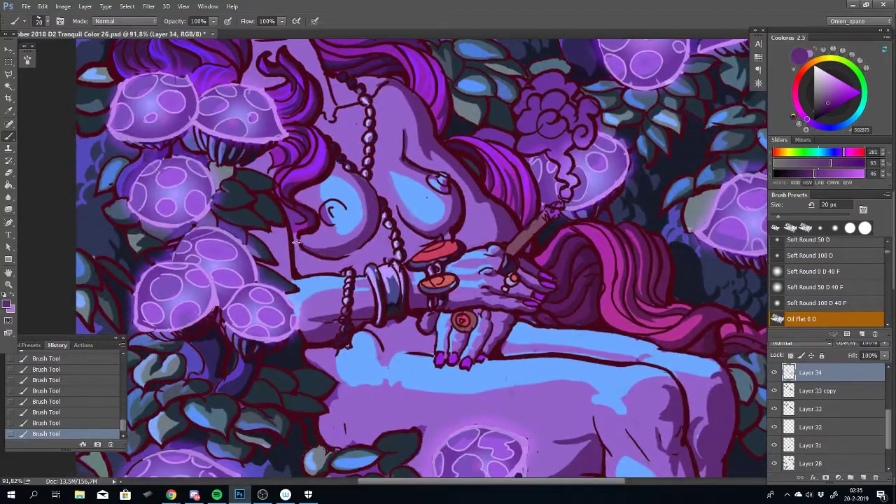
{"action": "key", "text": "ctrl+z"}
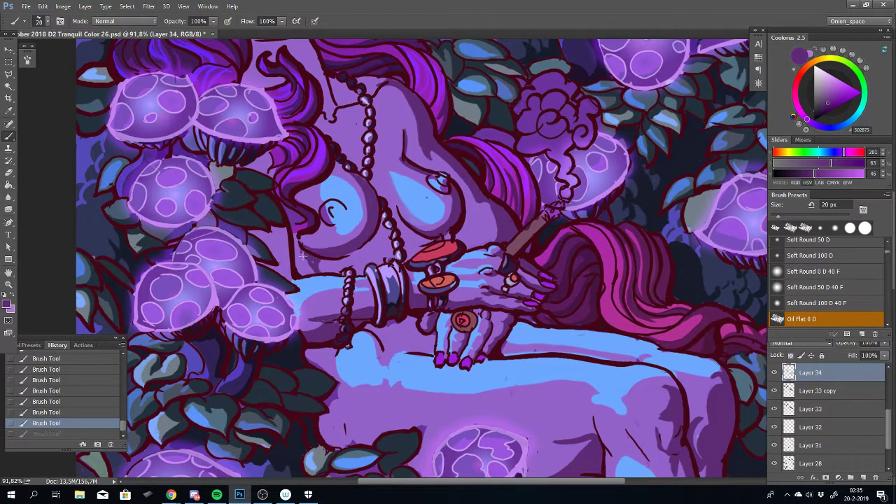
{"action": "left_click", "coordinate": [302, 256]}
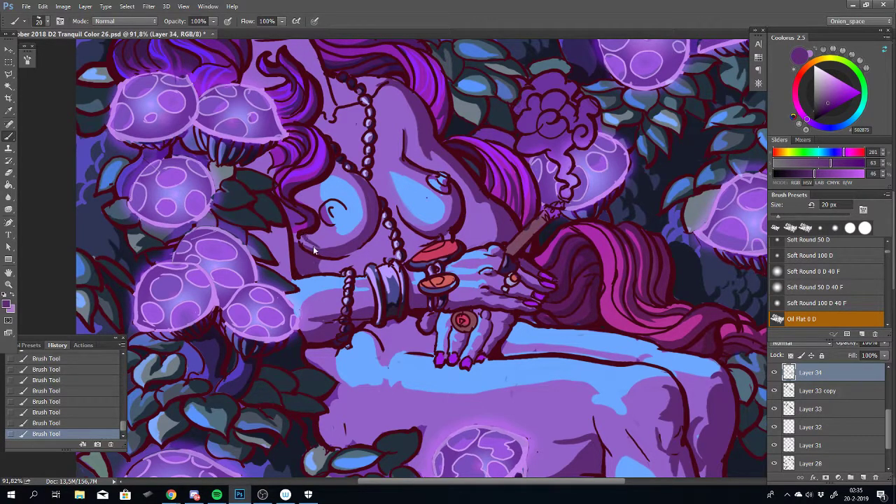
{"action": "key", "text": "ctrl+z"}
{"action": "left_click_drag", "start_coordinate": [289, 249], "coordinate": [297, 241]}
Paint dark purple shadow on the belly beneath the forearm and beside the resting hand with a 30 px brush, redoing unsatisfactory strokes
{"action": "left_click_drag", "start_coordinate": [417, 335], "coordinate": [404, 306]}
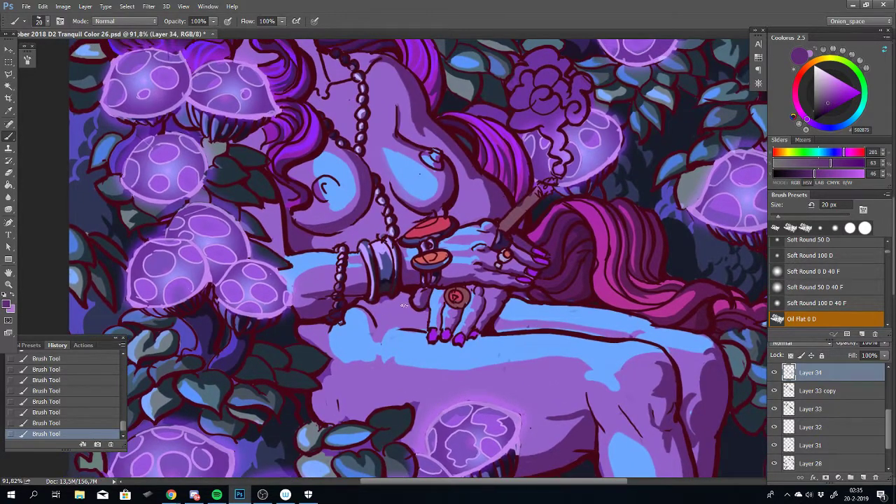
{"action": "key", "text": "bracketright"}
{"action": "key", "text": "ctrl+z"}
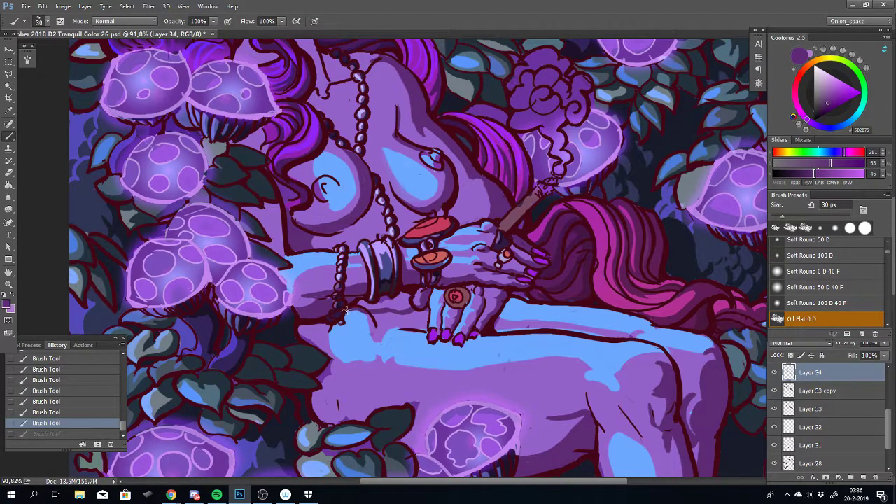
{"action": "left_click_drag", "start_coordinate": [345, 310], "coordinate": [355, 311]}
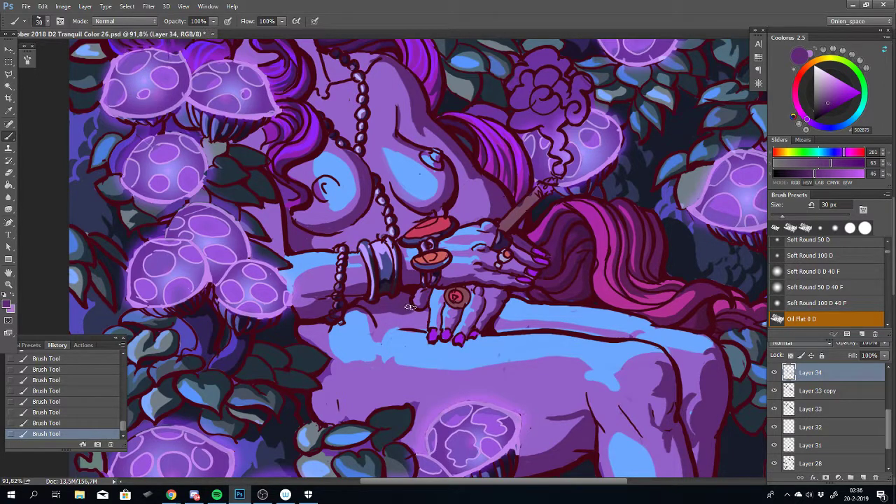
{"action": "key", "text": "ctrl+z"}
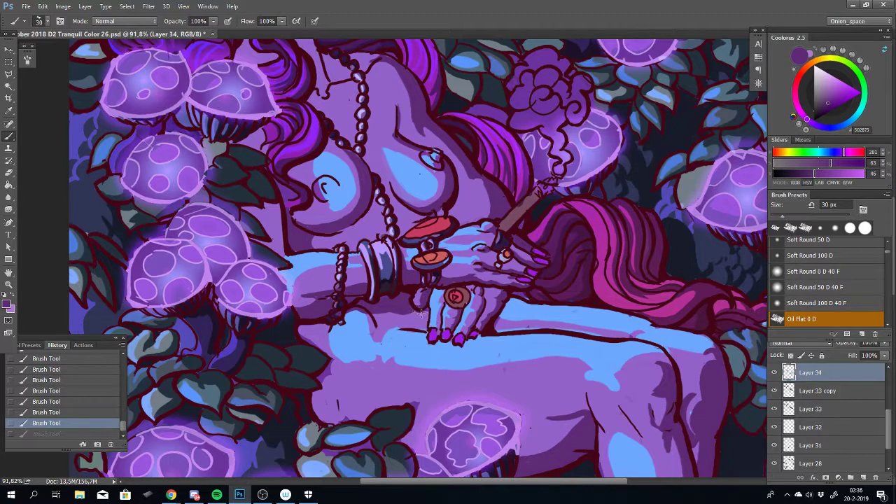
{"action": "mouse_move", "coordinate": [424, 324]}
{"action": "left_mouse_down"}
{"action": "mouse_move", "coordinate": [427, 314]}
{"action": "mouse_move", "coordinate": [419, 318]}
{"action": "left_mouse_up"}
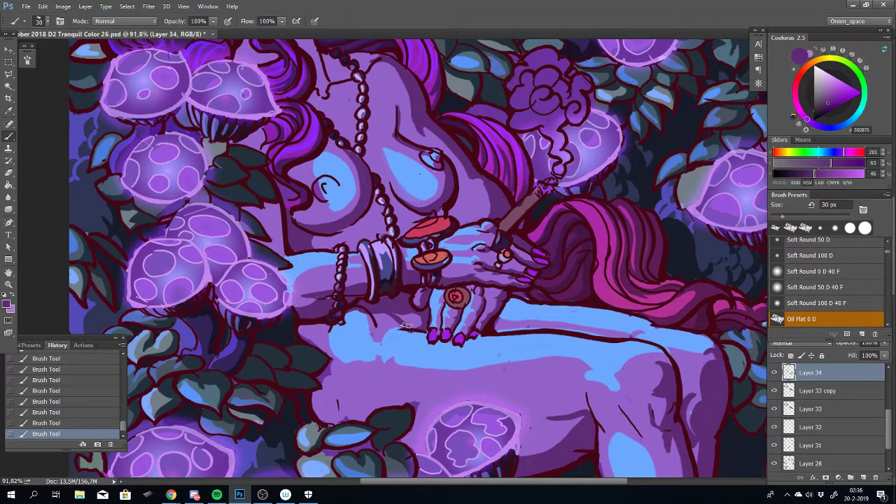
{"action": "mouse_move", "coordinate": [406, 326]}
{"action": "left_mouse_down"}
{"action": "mouse_move", "coordinate": [414, 327]}
{"action": "mouse_move", "coordinate": [378, 310]}
{"action": "left_mouse_up"}
Paint a dark purple shadow along the outer side of the foot from the anklet to the waterline, replacing the first attempt
{"action": "scroll", "coordinate": [414, 345], "scroll_direction": "down", "scroll_amount": 3}
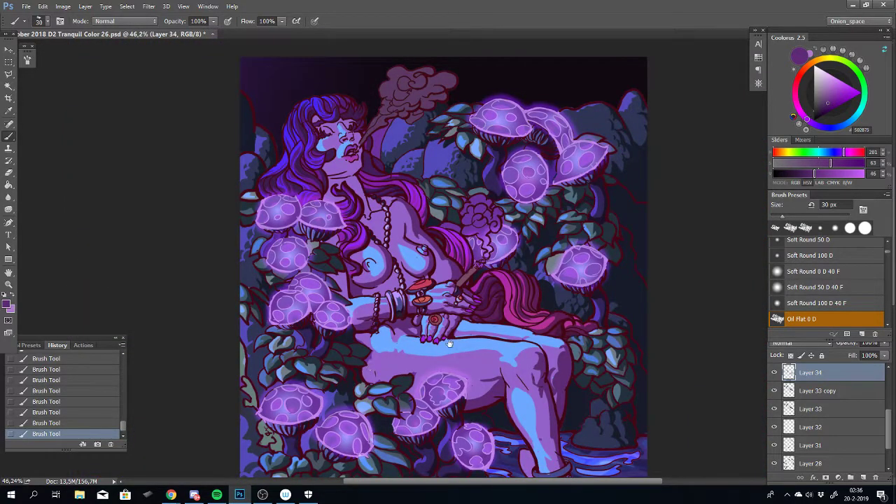
{"action": "left_click_drag", "start_coordinate": [448, 343], "coordinate": [460, 246]}
{"action": "scroll", "coordinate": [459, 245], "scroll_direction": "up", "scroll_amount": 1}
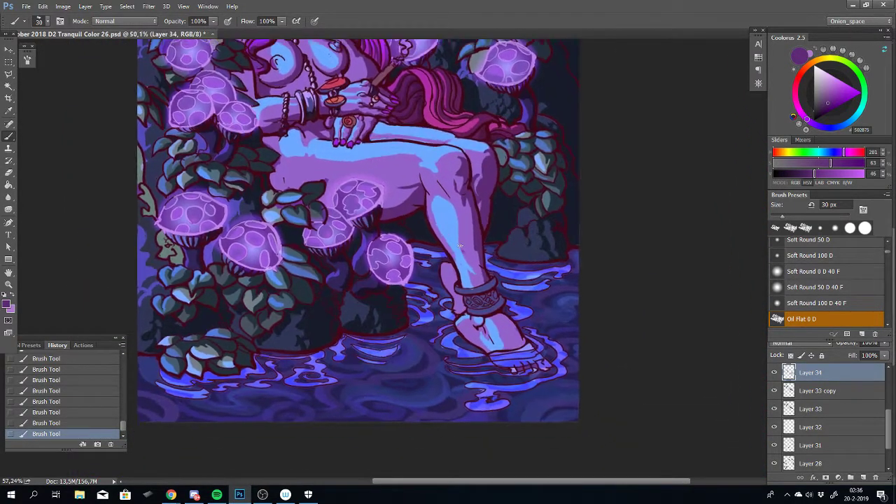
{"action": "scroll", "coordinate": [459, 245], "scroll_direction": "up", "scroll_amount": 3}
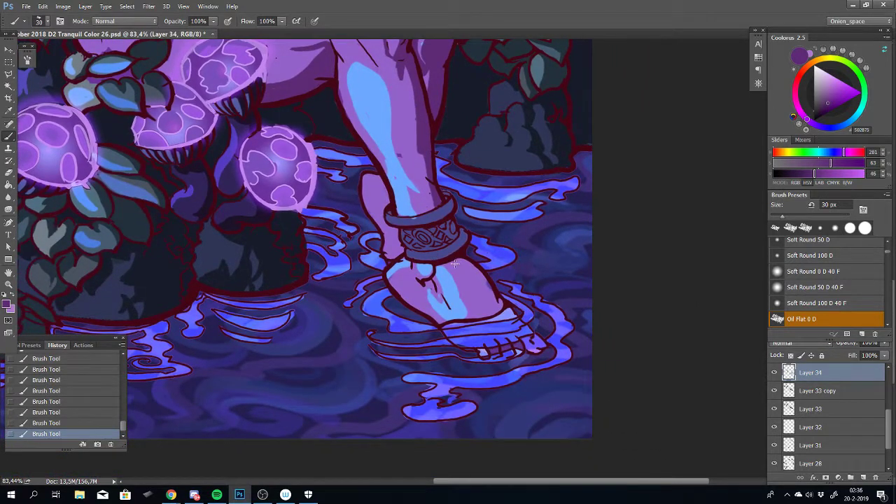
{"action": "mouse_move", "coordinate": [455, 262]}
{"action": "left_mouse_down"}
{"action": "mouse_move", "coordinate": [501, 340]}
{"action": "mouse_move", "coordinate": [494, 319]}
{"action": "mouse_move", "coordinate": [513, 338]}
{"action": "mouse_move", "coordinate": [487, 318]}
{"action": "mouse_move", "coordinate": [500, 329]}
{"action": "mouse_move", "coordinate": [526, 317]}
{"action": "mouse_move", "coordinate": [502, 329]}
{"action": "mouse_move", "coordinate": [507, 337]}
{"action": "mouse_move", "coordinate": [500, 324]}
{"action": "mouse_move", "coordinate": [525, 344]}
{"action": "left_mouse_up"}
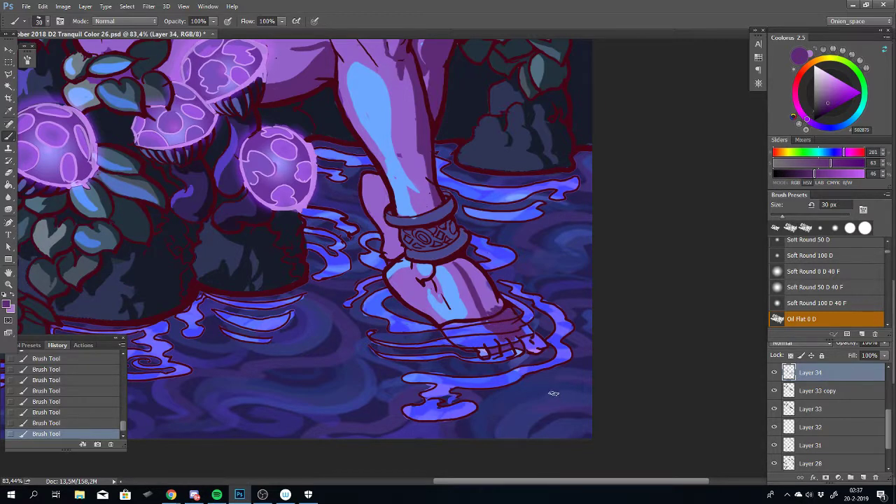
{"action": "key", "text": "ctrl+alt+z"}
{"action": "key", "text": "ctrl+alt+z"}
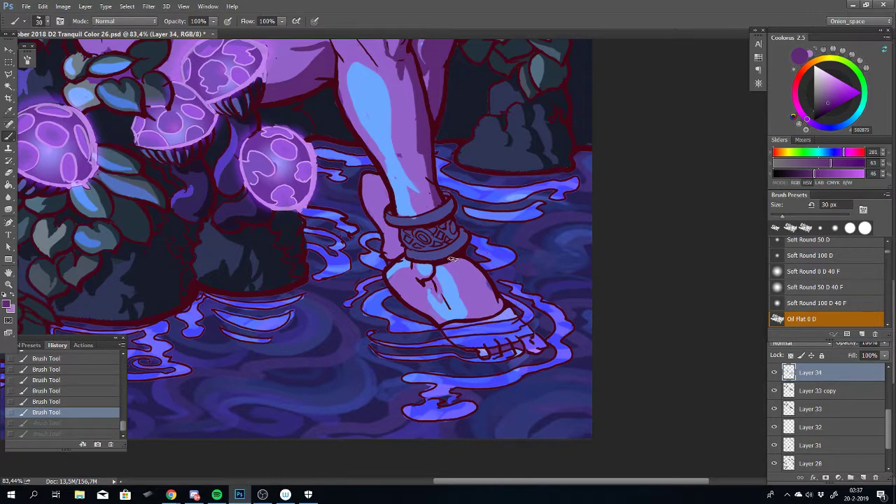
{"action": "left_click_drag", "start_coordinate": [456, 260], "coordinate": [488, 312]}
{"action": "mouse_move", "coordinate": [447, 258]}
{"action": "left_mouse_down"}
{"action": "mouse_move", "coordinate": [485, 325]}
{"action": "mouse_move", "coordinate": [486, 313]}
{"action": "mouse_move", "coordinate": [478, 315]}
{"action": "mouse_move", "coordinate": [496, 312]}
{"action": "mouse_move", "coordinate": [500, 301]}
{"action": "mouse_move", "coordinate": [493, 307]}
{"action": "mouse_move", "coordinate": [492, 296]}
{"action": "mouse_move", "coordinate": [487, 311]}
{"action": "mouse_move", "coordinate": [481, 288]}
{"action": "mouse_move", "coordinate": [483, 308]}
{"action": "mouse_move", "coordinate": [484, 291]}
{"action": "mouse_move", "coordinate": [493, 307]}
{"action": "mouse_move", "coordinate": [484, 277]}
{"action": "mouse_move", "coordinate": [487, 288]}
{"action": "mouse_move", "coordinate": [477, 287]}
{"action": "left_mouse_up"}
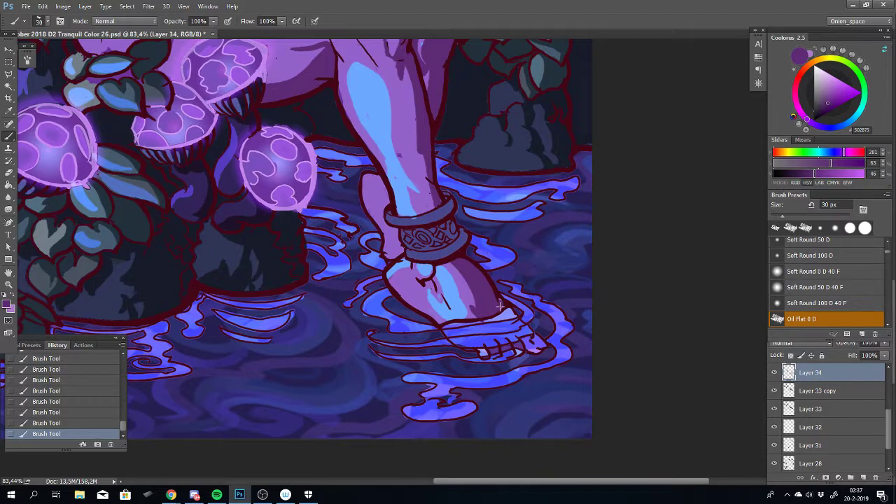
Erase the edge of the foot's dark purple shadow near the waterline, redoing the first erasing stroke
{"action": "scroll", "coordinate": [405, 329], "scroll_direction": "down", "scroll_amount": 5}
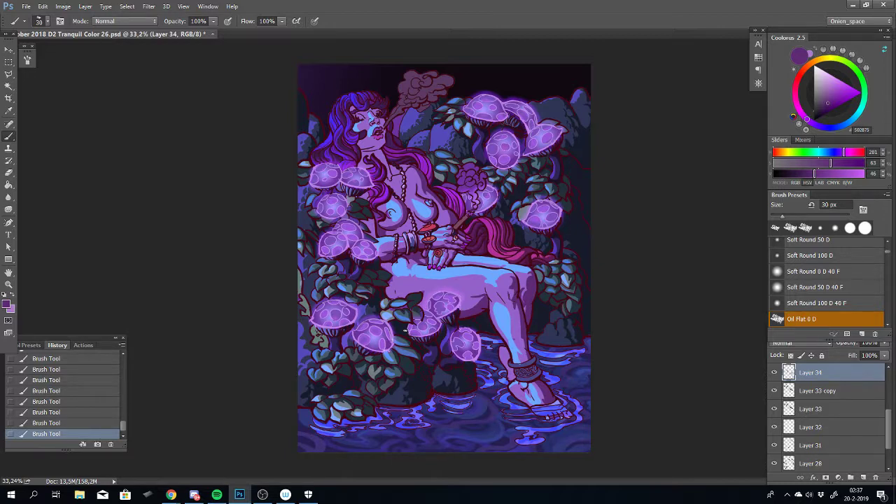
{"action": "scroll", "coordinate": [413, 315], "scroll_direction": "up", "scroll_amount": 5}
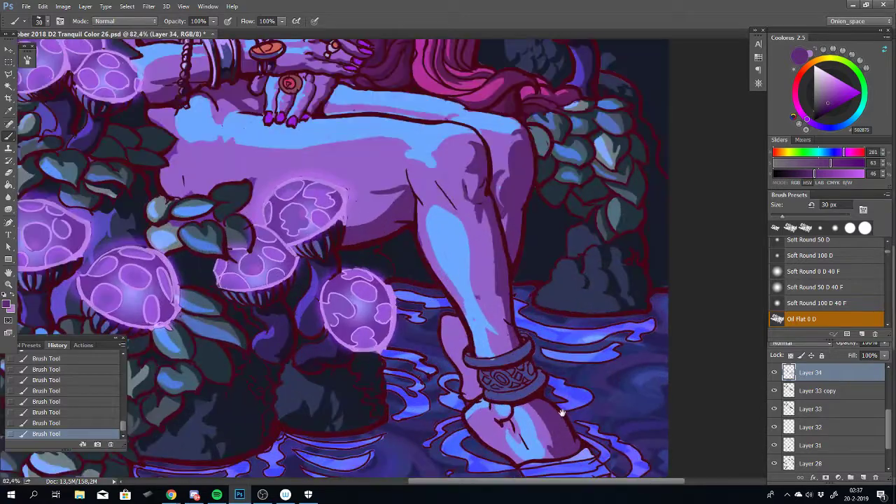
{"action": "key", "text": "e"}
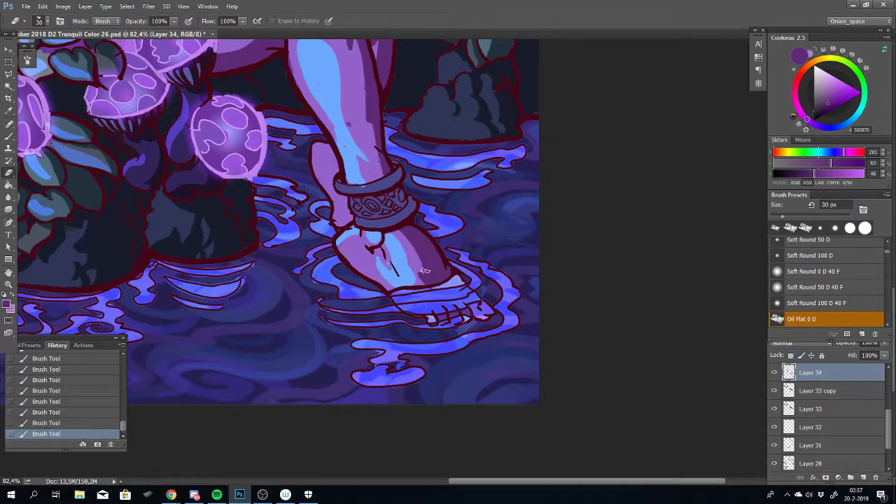
{"action": "left_click_drag", "start_coordinate": [417, 273], "coordinate": [429, 317]}
{"action": "key", "text": "ctrl+z"}
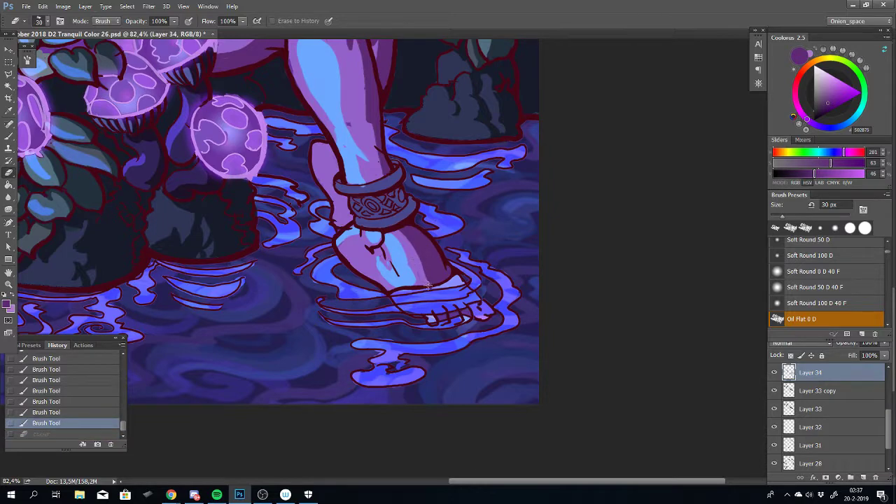
{"action": "left_click_drag", "start_coordinate": [428, 285], "coordinate": [439, 302]}
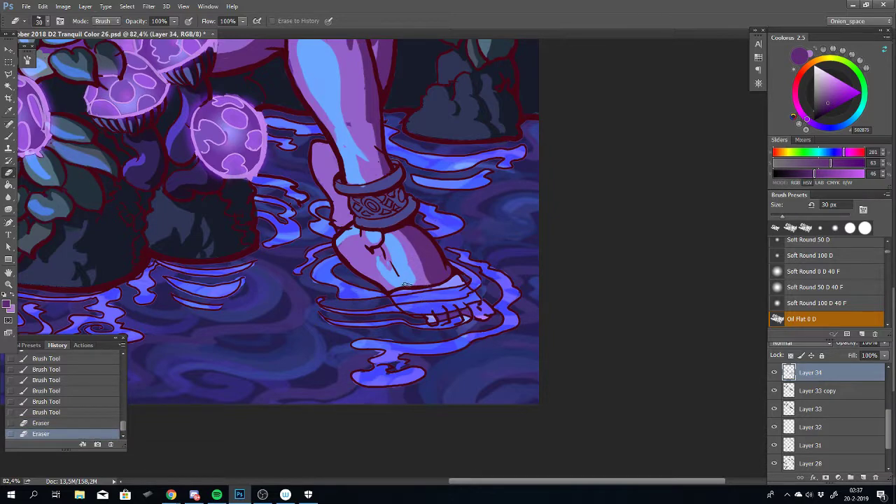
{"action": "mouse_move", "coordinate": [410, 171]}
{"action": "left_mouse_down"}
{"action": "mouse_move", "coordinate": [448, 286]}
{"action": "mouse_move", "coordinate": [428, 223]}
{"action": "left_mouse_up"}
Extend the foot's dark purple shadow across the top of the foot directly below the anklet
{"action": "key", "text": "b"}
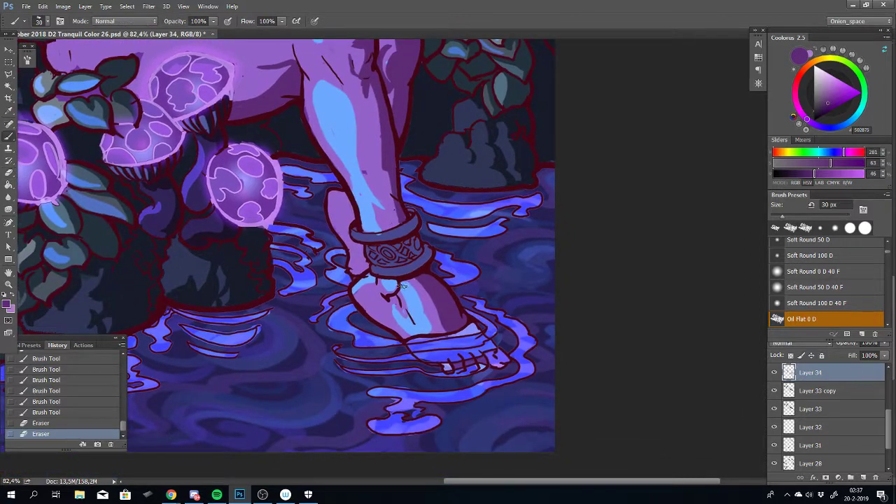
{"action": "left_click_drag", "start_coordinate": [431, 279], "coordinate": [430, 278]}
{"action": "left_click_drag", "start_coordinate": [431, 279], "coordinate": [430, 278]}
{"action": "mouse_move", "coordinate": [429, 278]}
{"action": "left_mouse_down"}
{"action": "mouse_move", "coordinate": [393, 283]}
{"action": "mouse_move", "coordinate": [426, 286]}
{"action": "left_mouse_up"}
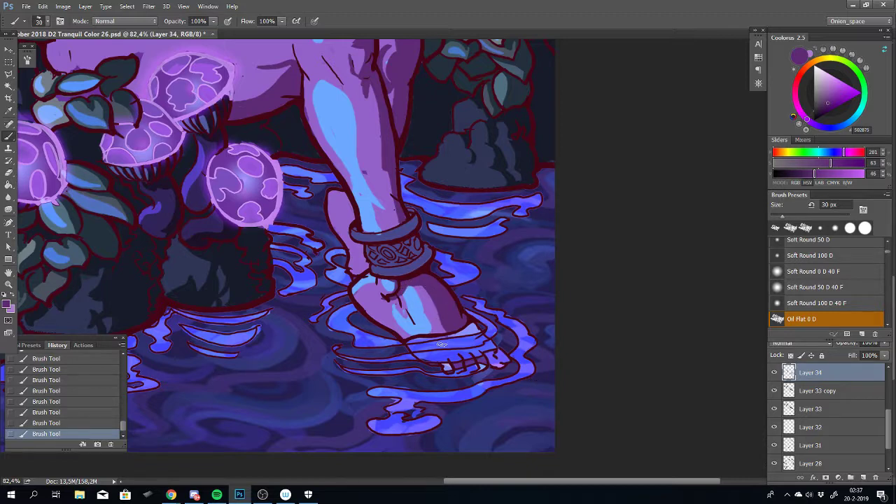
Paint dark purple shadows on the hip and buttock beside the leaves and below the elbow, redoing unsatisfactory strokes
{"action": "scroll", "coordinate": [406, 339], "scroll_direction": "down", "scroll_amount": 5}
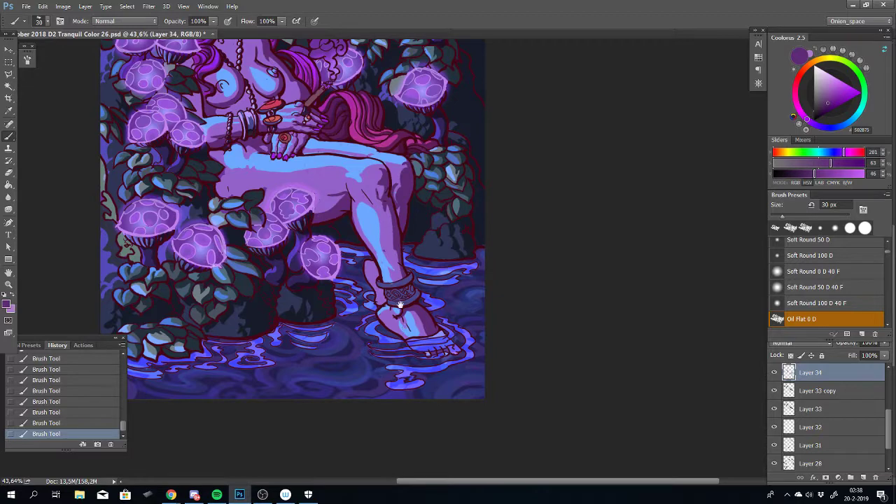
{"action": "left_click_drag", "start_coordinate": [400, 303], "coordinate": [405, 379]}
{"action": "scroll", "coordinate": [420, 280], "scroll_direction": "up", "scroll_amount": 6}
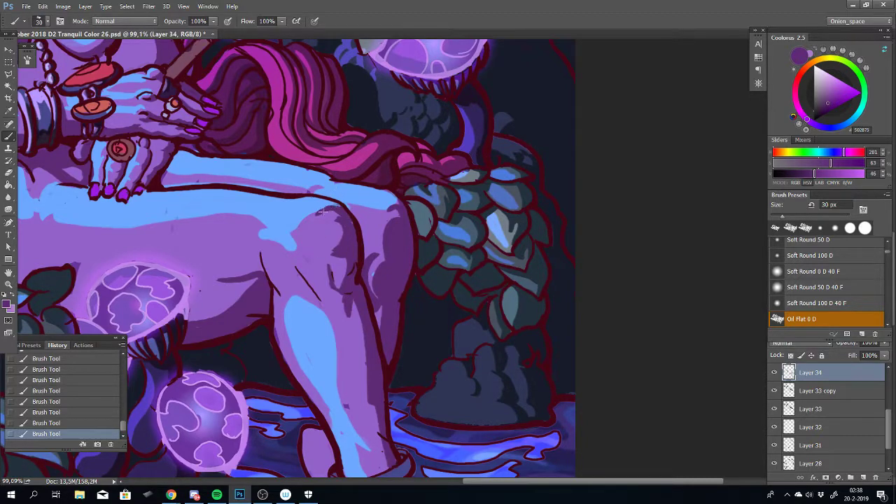
{"action": "scroll", "coordinate": [385, 308], "scroll_direction": "down", "scroll_amount": 4}
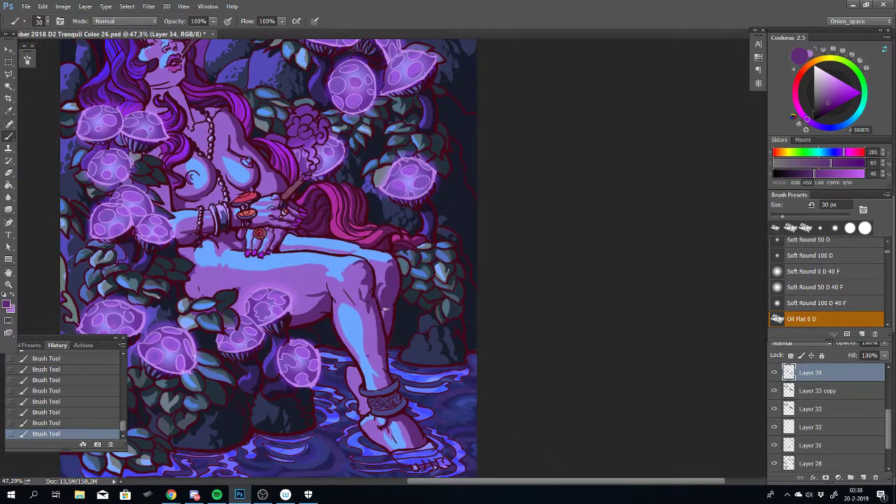
{"action": "scroll", "coordinate": [268, 348], "scroll_direction": "down", "scroll_amount": 2}
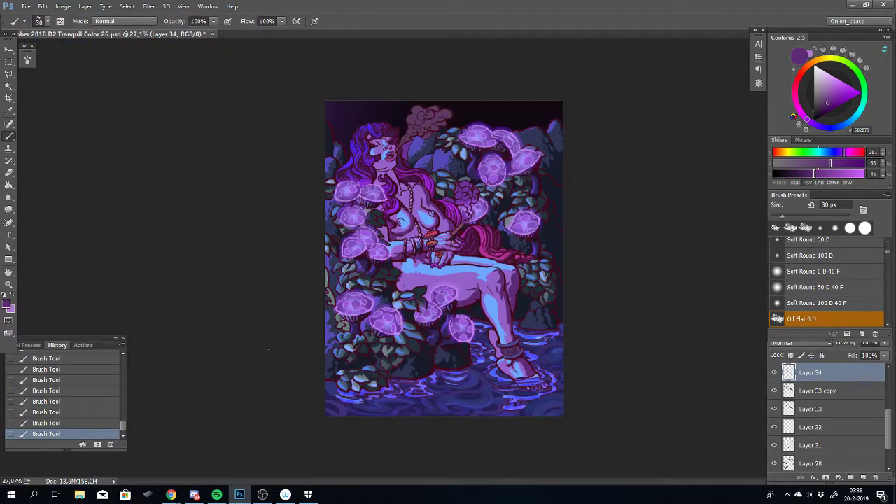
{"action": "scroll", "coordinate": [424, 260], "scroll_direction": "up", "scroll_amount": 4}
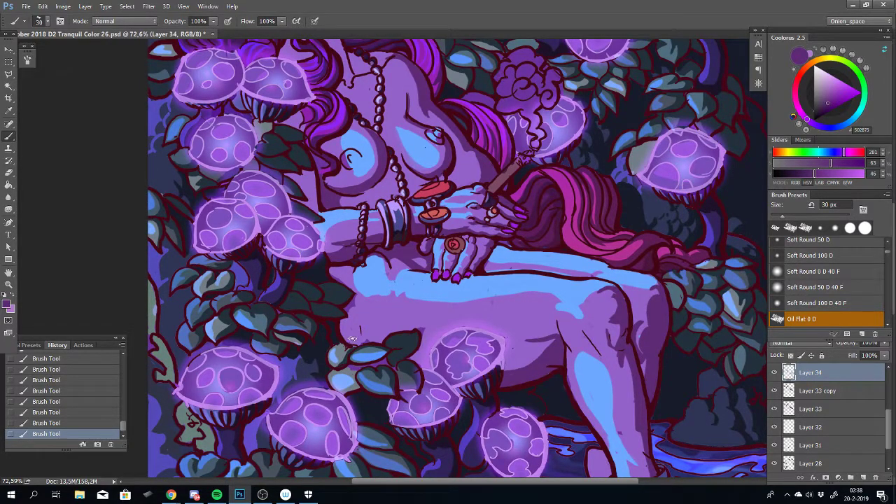
{"action": "left_click_drag", "start_coordinate": [366, 300], "coordinate": [365, 264]}
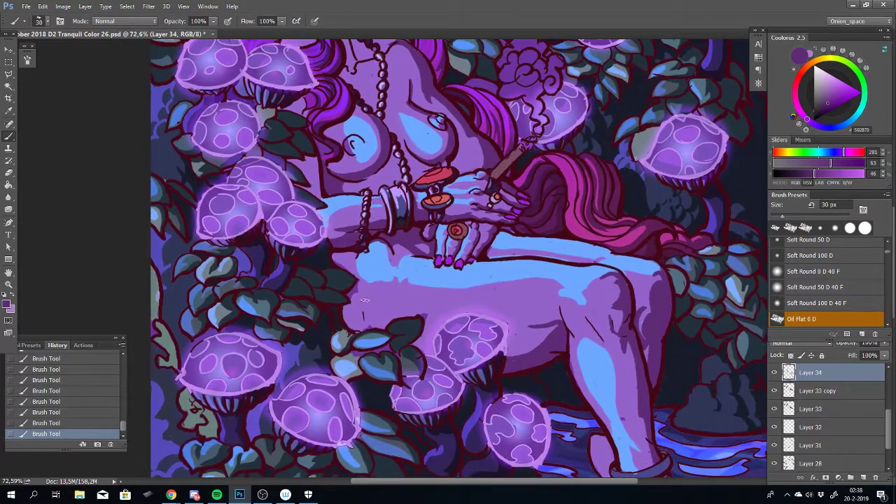
{"action": "scroll", "coordinate": [344, 273], "scroll_direction": "up", "scroll_amount": 1}
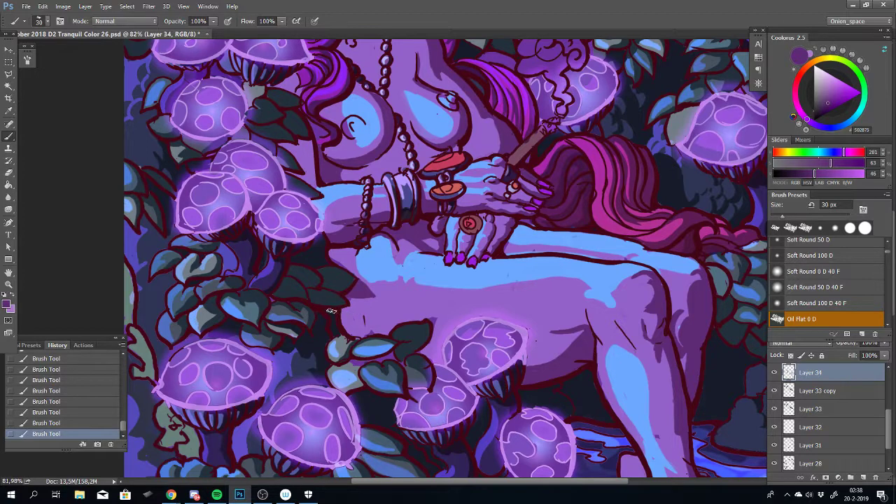
{"action": "key", "text": "ctrl+z"}
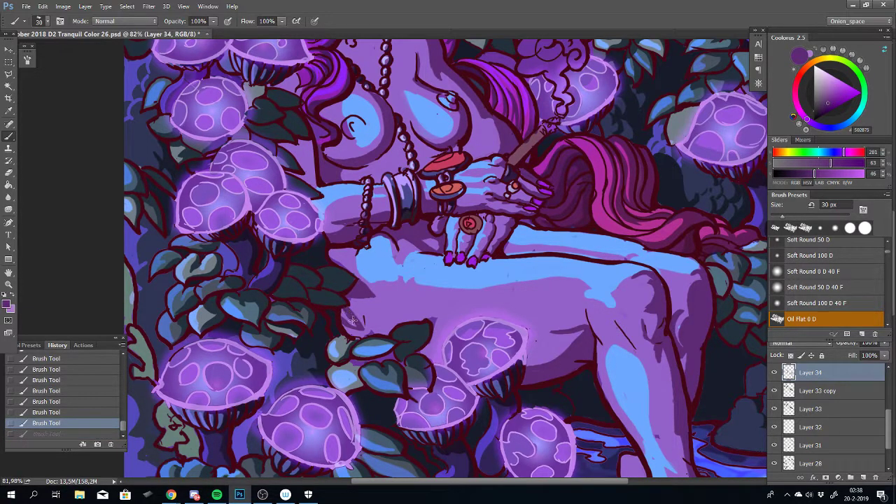
{"action": "left_click_drag", "start_coordinate": [341, 311], "coordinate": [360, 328]}
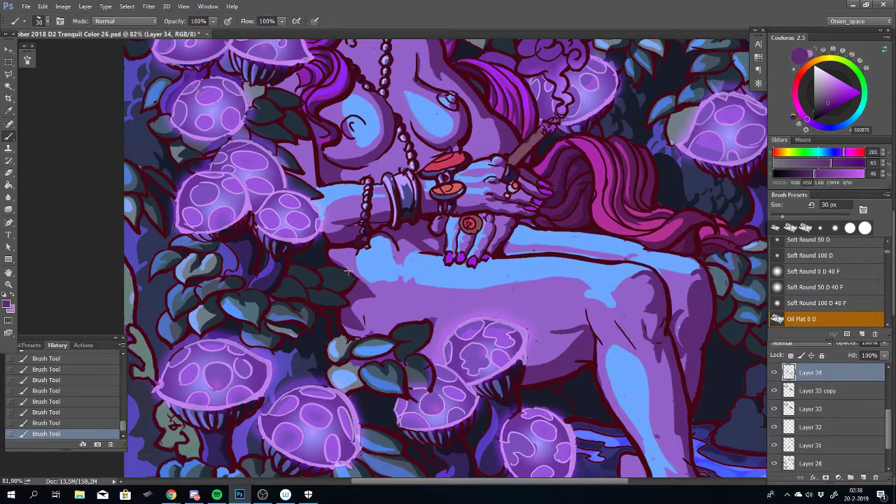
{"action": "key", "text": "ctrl+z"}
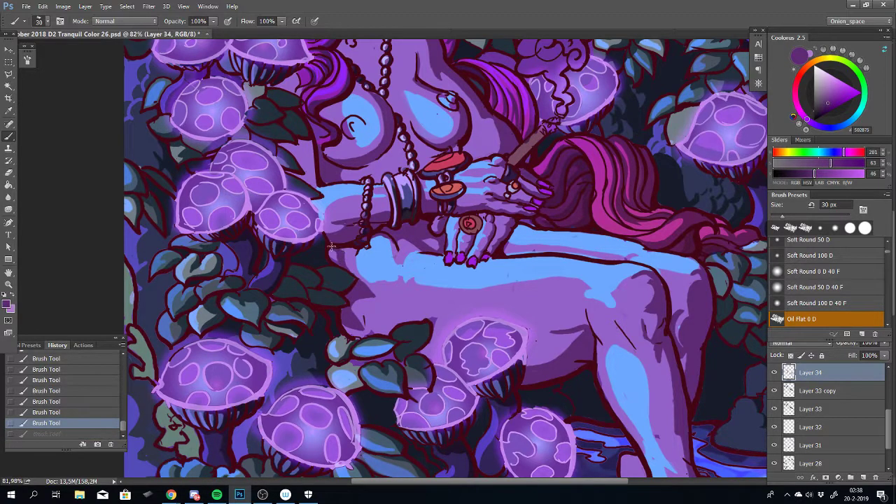
{"action": "left_click_drag", "start_coordinate": [331, 246], "coordinate": [336, 252]}
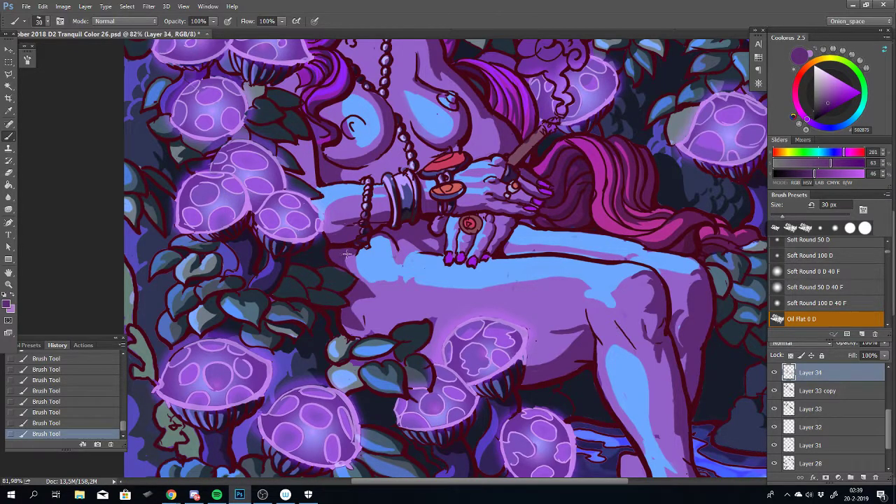
{"action": "scroll", "coordinate": [403, 340], "scroll_direction": "down", "scroll_amount": 5}
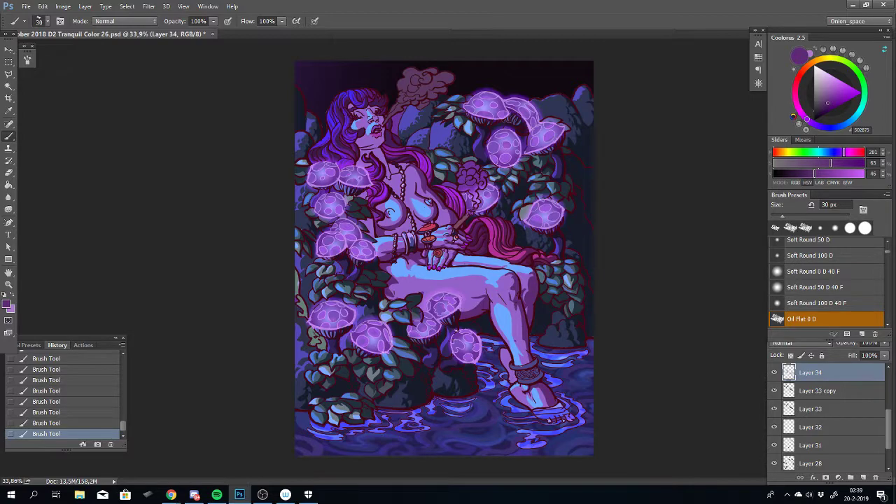
{"action": "scroll", "coordinate": [452, 318], "scroll_direction": "up", "scroll_amount": 3}
{"action": "left_click_drag", "start_coordinate": [538, 326], "coordinate": [593, 399]}
{"action": "scroll", "coordinate": [460, 269], "scroll_direction": "up", "scroll_amount": 5}
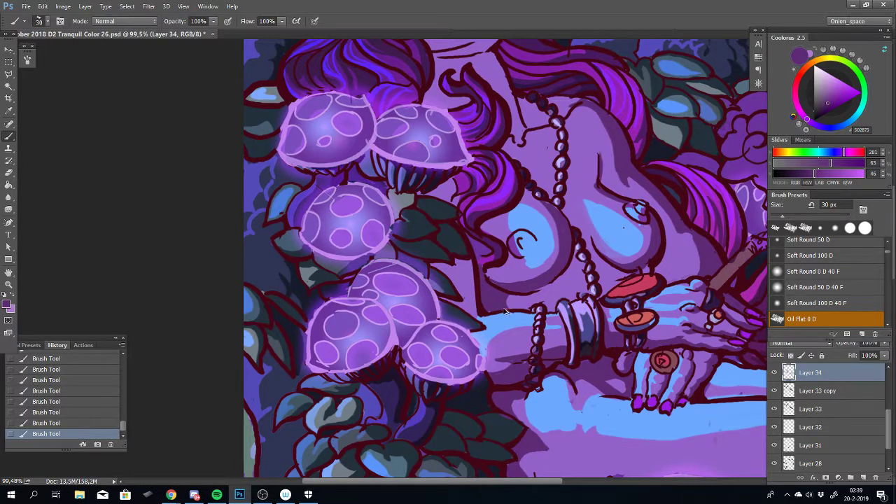
Repaint the dark purple shadow on the upper arm below the leaves and erase its spill along the leaf edges
{"action": "key", "text": "ctrl+z"}
{"action": "left_click", "coordinate": [239, 494]}
{"action": "left_click", "coordinate": [239, 494]}
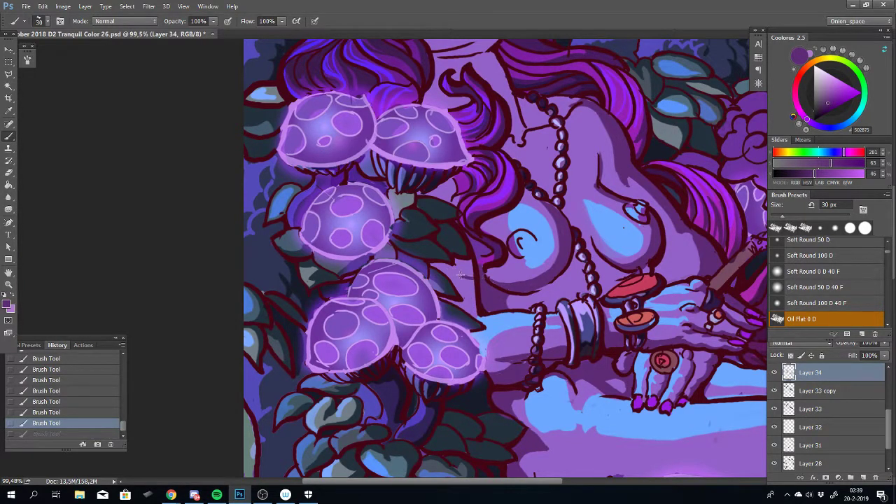
{"action": "left_click", "coordinate": [442, 259]}
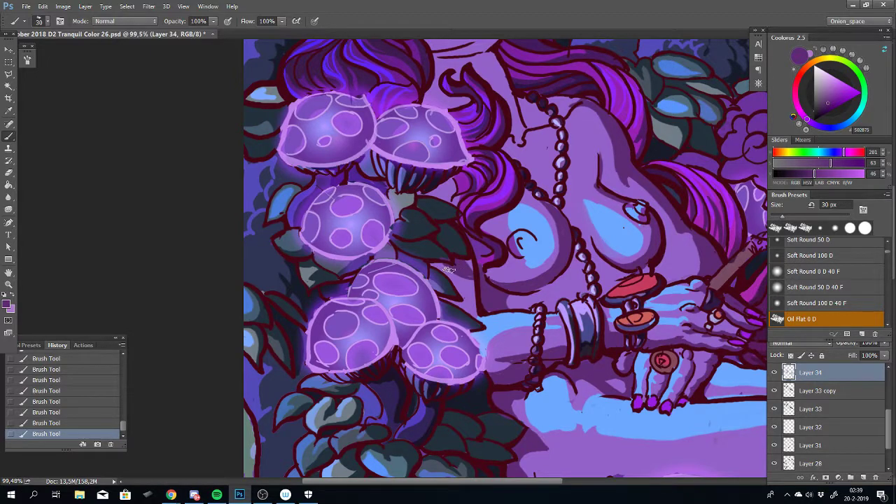
{"action": "key", "text": "e"}
{"action": "left_click", "coordinate": [445, 259]}
{"action": "left_click", "coordinate": [430, 255]}
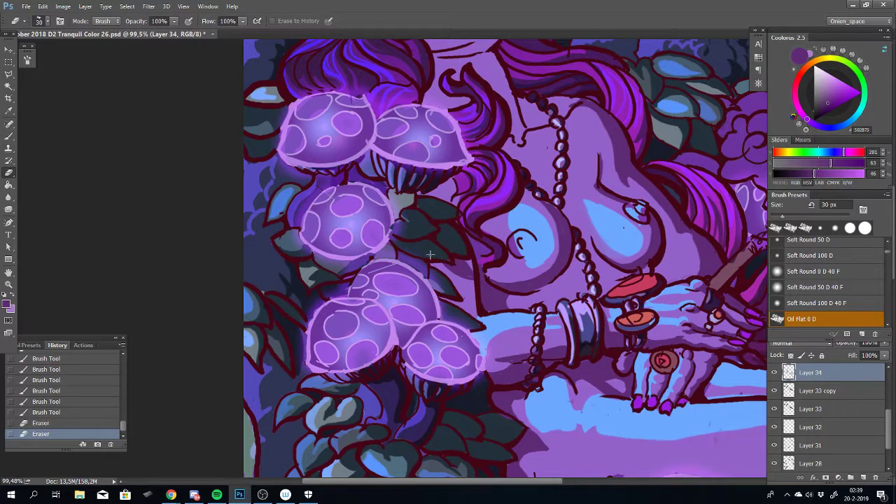
{"action": "left_click_drag", "start_coordinate": [431, 255], "coordinate": [449, 262]}
Fill in the dark purple shadow on the upper arm between the leaves and the torso, down to the elbow
{"action": "key", "text": "b"}
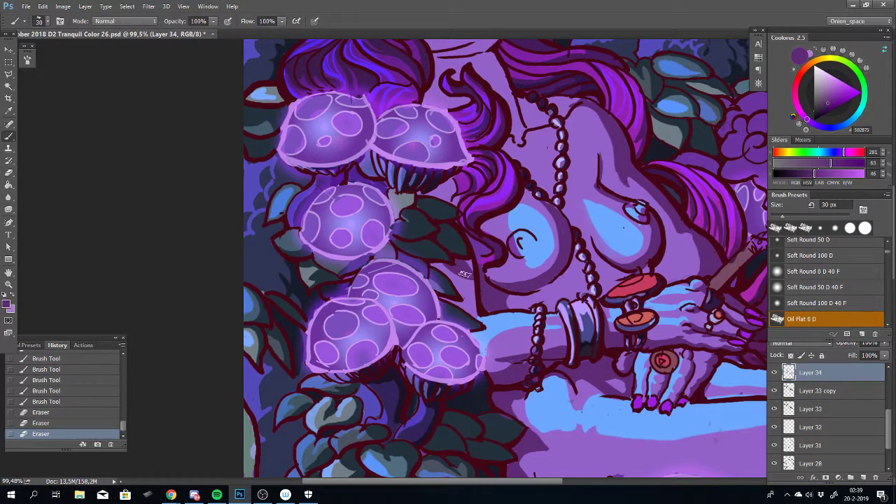
{"action": "left_click", "coordinate": [472, 275]}
{"action": "left_click", "coordinate": [430, 266]}
{"action": "left_click", "coordinate": [435, 266]}
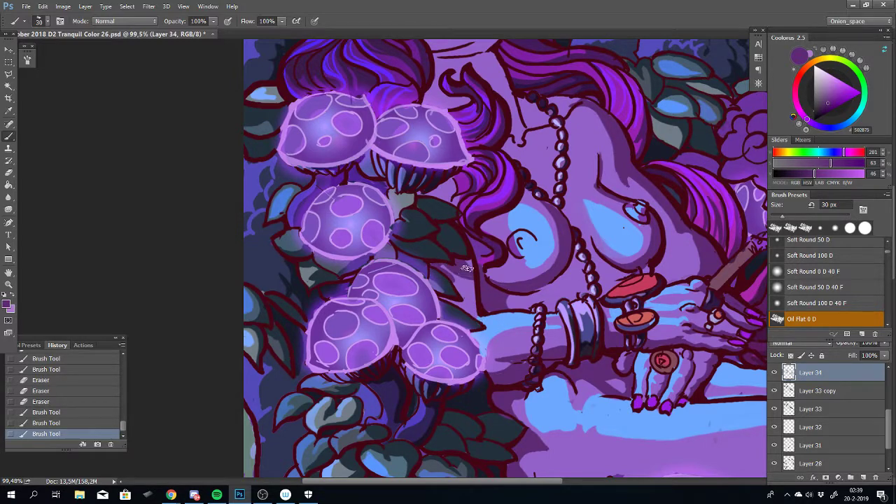
{"action": "left_click", "coordinate": [463, 272]}
{"action": "left_click", "coordinate": [455, 302]}
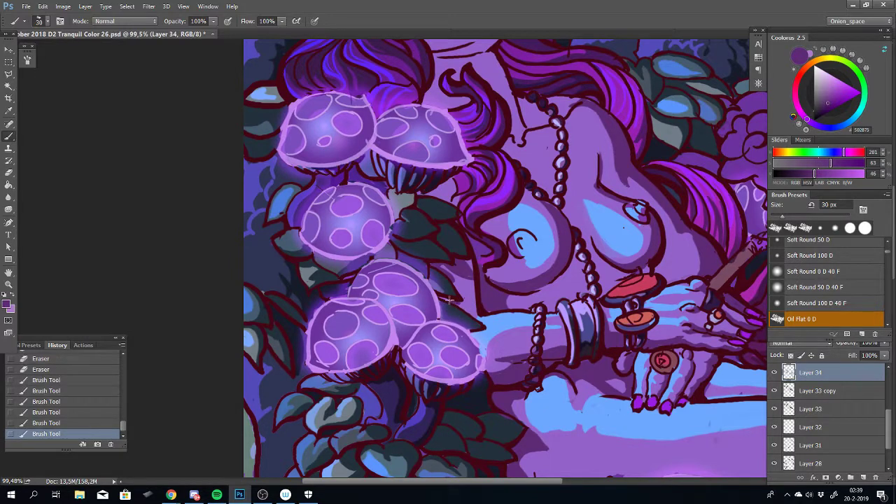
{"action": "left_click", "coordinate": [456, 303]}
{"action": "left_click", "coordinate": [482, 330]}
Paint a small dark purple shadow on the forearm beside the leaf tip and mushroom cap, redoing unsatisfactory strokes
{"action": "key", "text": "ctrl+z"}
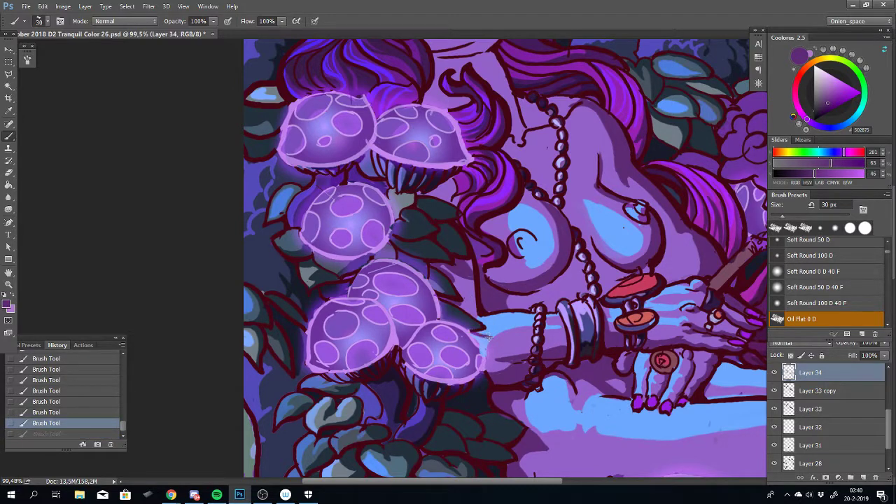
{"action": "left_click_drag", "start_coordinate": [489, 338], "coordinate": [479, 333]}
{"action": "key", "text": "ctrl+z"}
{"action": "left_click", "coordinate": [487, 334]}
{"action": "key", "text": "ctrl+z"}
{"action": "left_click", "coordinate": [481, 335]}
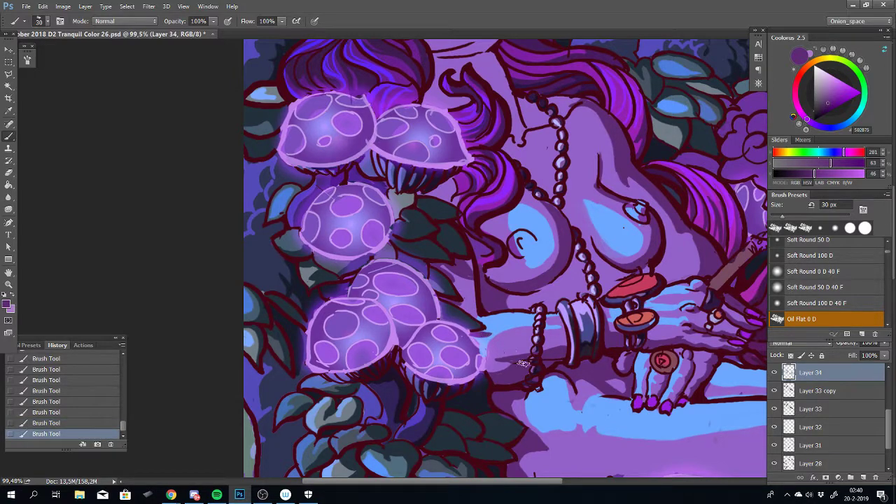
{"action": "left_click", "coordinate": [475, 339]}
Paint a dark purple shadow on the shoulder beneath the mushroom cap beside the hair, redoing the first stroke
{"action": "left_click", "coordinate": [521, 415]}
{"action": "key", "text": "ctrl+z"}
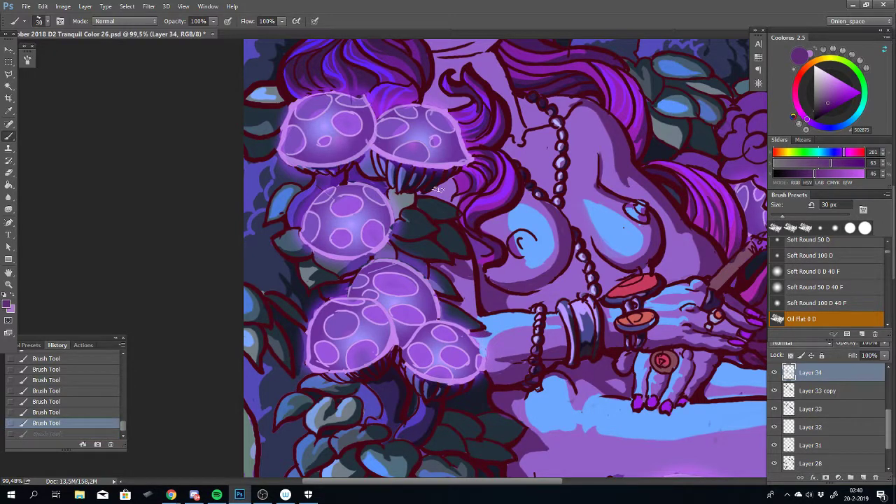
{"action": "left_click", "coordinate": [455, 222]}
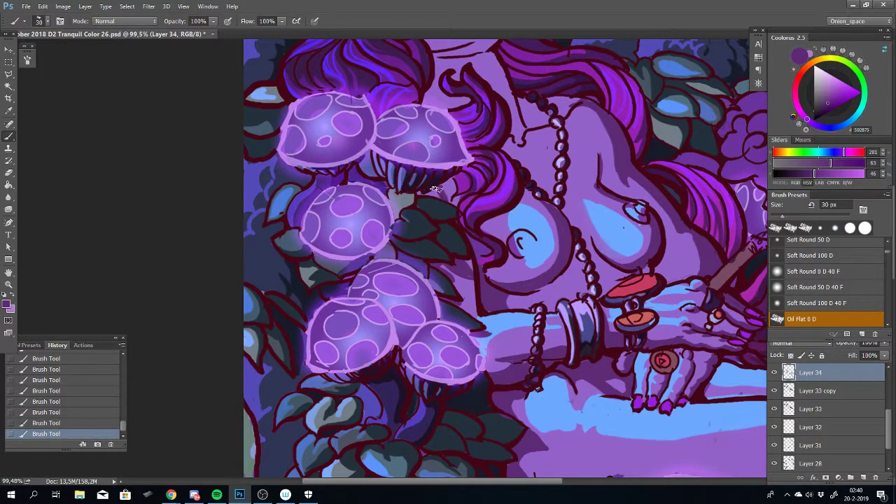
{"action": "key", "text": "ctrl+z"}
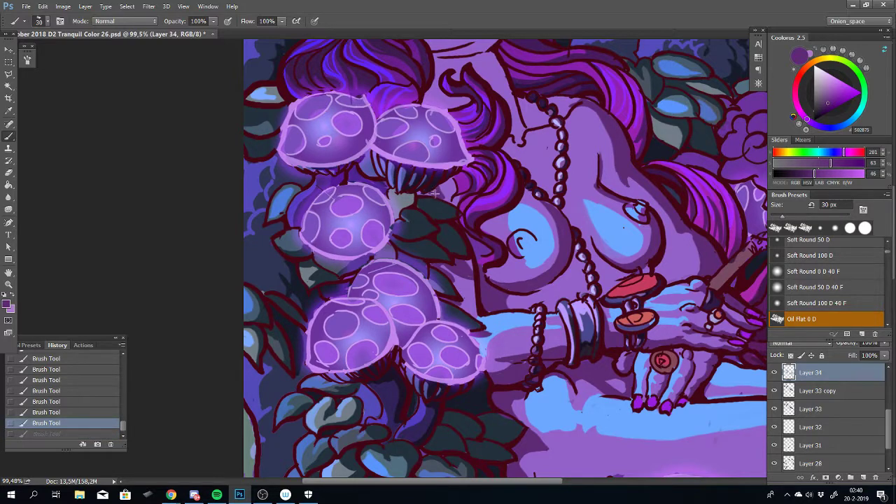
{"action": "left_click", "coordinate": [419, 203]}
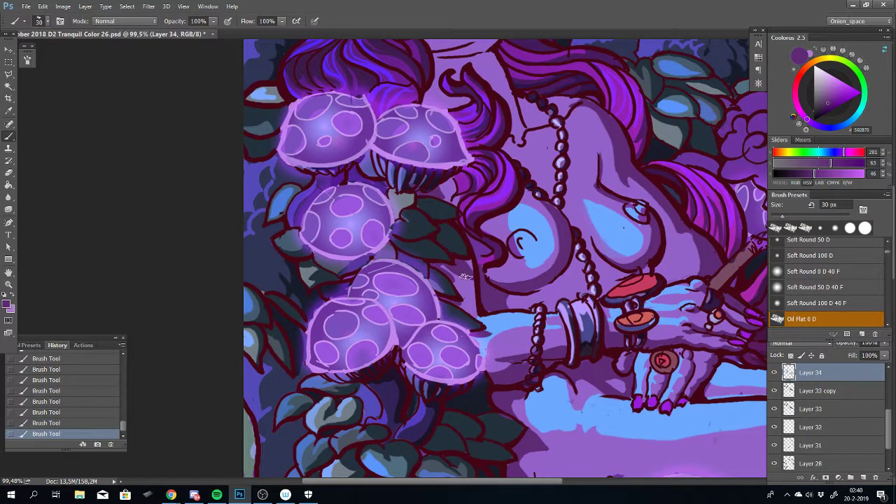
Paint a dark purple shadow at the base of the neck beside the bead necklace, replacing the last stroke
{"action": "mouse_move", "coordinate": [473, 261]}
{"action": "left_mouse_down"}
{"action": "mouse_move", "coordinate": [437, 312]}
{"action": "mouse_move", "coordinate": [422, 358]}
{"action": "left_mouse_up"}
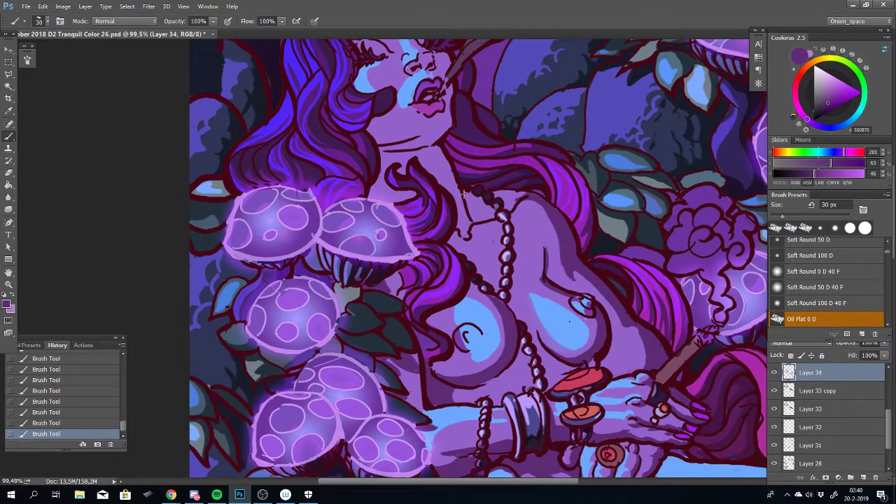
{"action": "key", "text": "ctrl+z"}
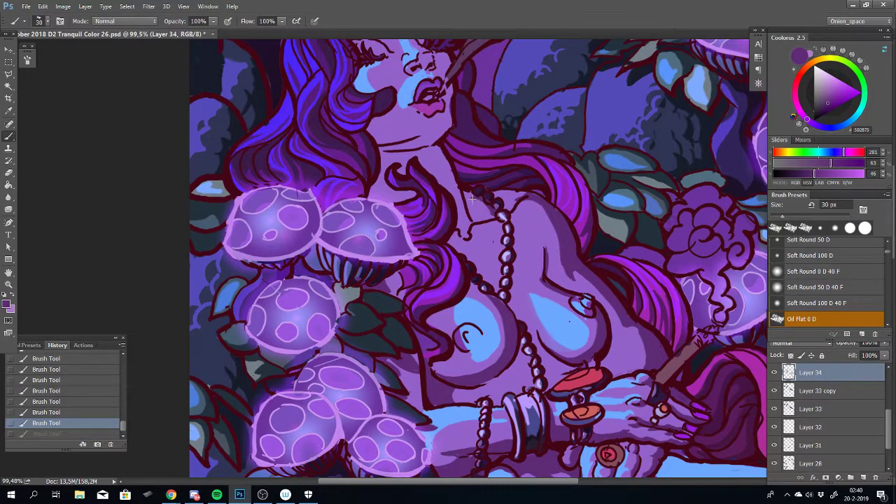
{"action": "left_click_drag", "start_coordinate": [459, 200], "coordinate": [471, 197]}
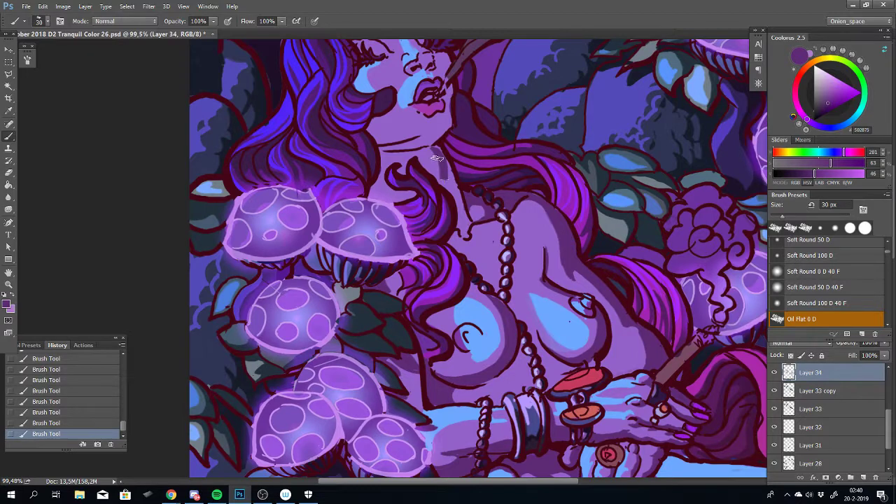
Paint a dark purple shadow down the side of the neck from the jaw to the collarbone, redoing unsatisfactory strokes
{"action": "key", "text": "ctrl+z"}
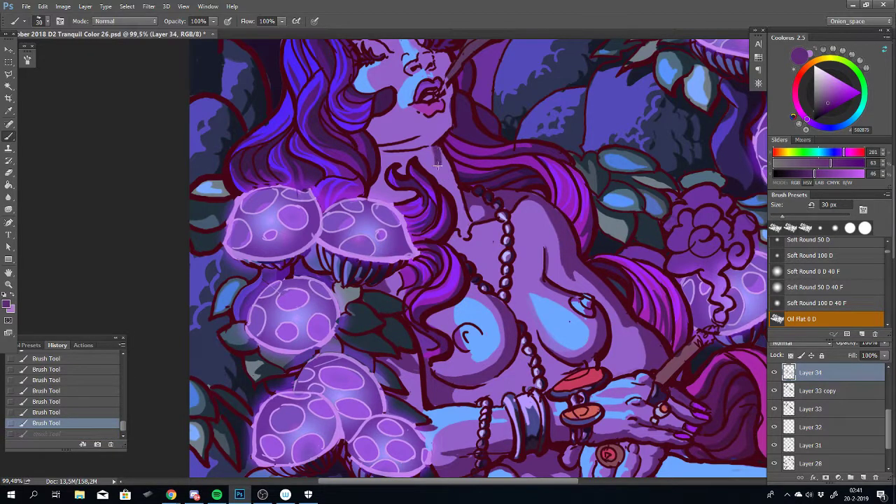
{"action": "left_click_drag", "start_coordinate": [437, 157], "coordinate": [443, 169]}
{"action": "key", "text": "ctrl+z"}
{"action": "key", "text": "ctrl+z"}
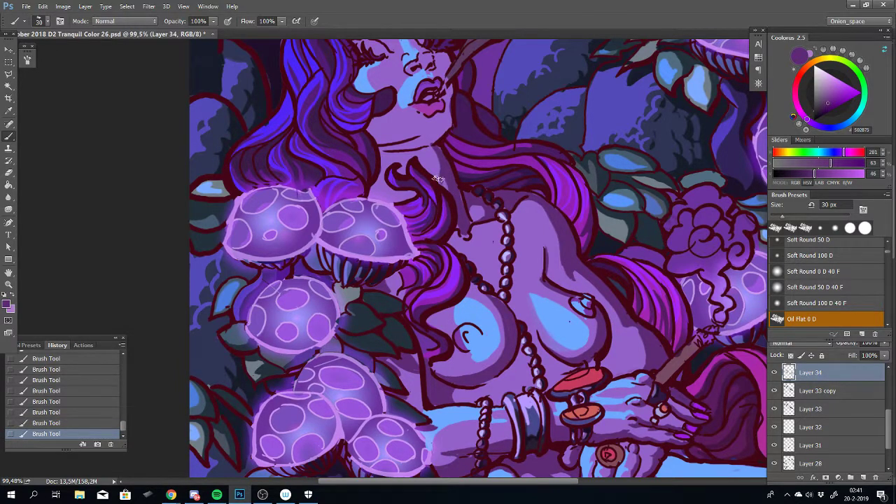
{"action": "key", "text": "ctrl+z"}
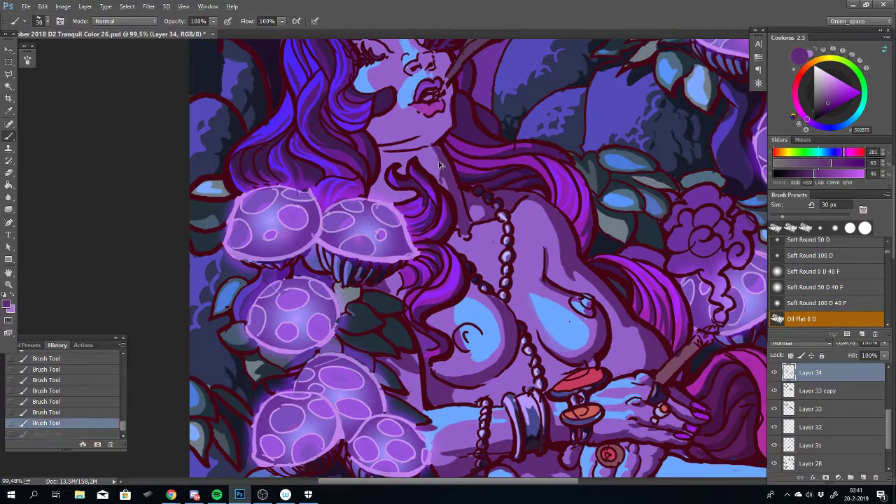
{"action": "key", "text": "ctrl+z"}
{"action": "key", "text": "ctrl+z"}
{"action": "key", "text": "ctrl+z"}
{"action": "key", "text": "ctrl+z"}
{"action": "key", "text": "ctrl+z"}
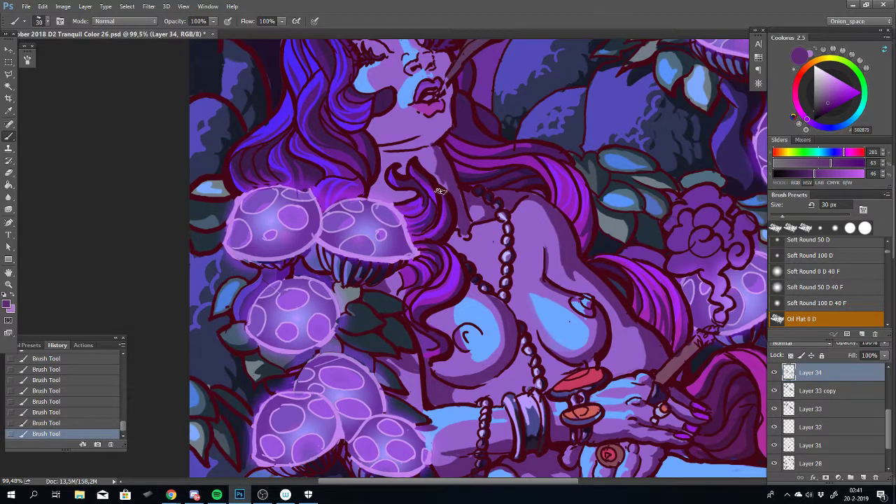
{"action": "key", "text": "ctrl+z"}
{"action": "key", "text": "ctrl+z"}
{"action": "key", "text": "ctrl+z"}
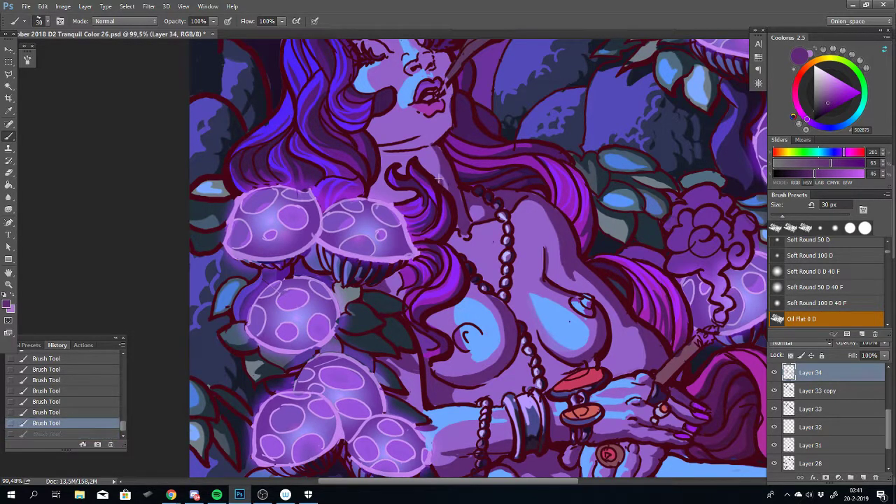
{"action": "key", "text": "ctrl+z"}
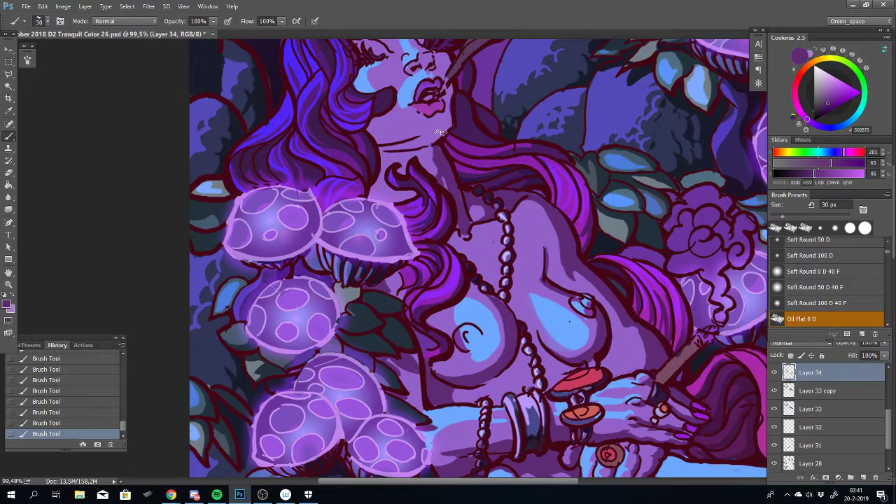
Paint dark purple shadows along the underside of the jaw and down the neck beside the hair, redoing weak strokes
{"action": "key", "text": "ctrl+z"}
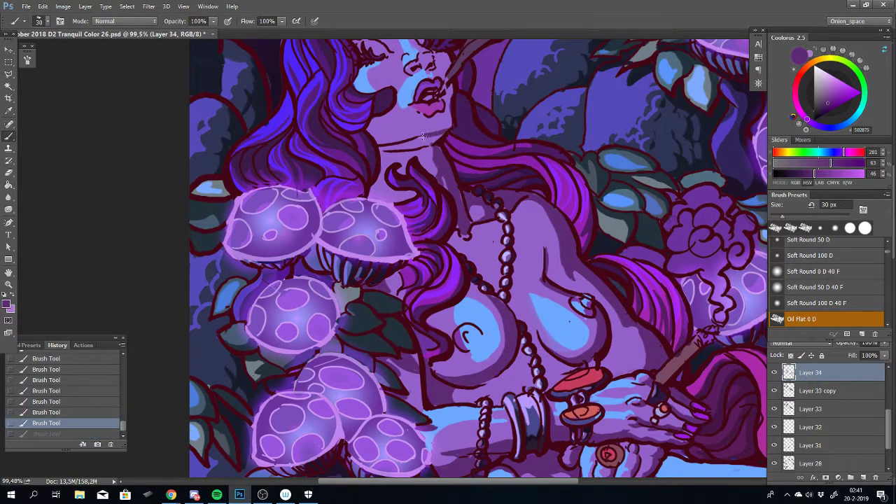
{"action": "left_click_drag", "start_coordinate": [422, 138], "coordinate": [377, 149]}
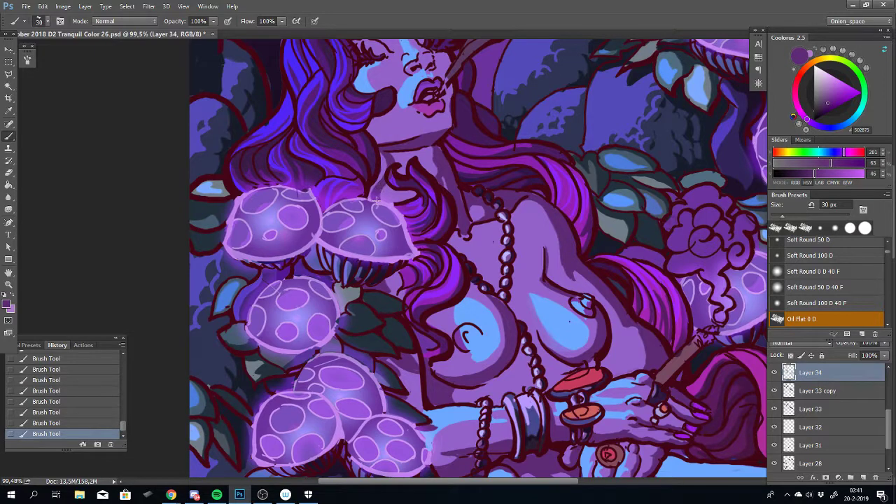
{"action": "key", "text": "ctrl+z"}
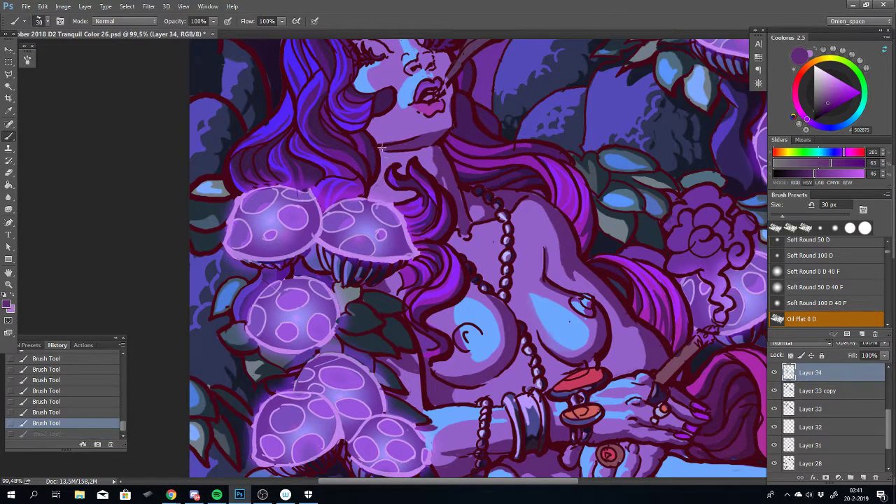
{"action": "mouse_move", "coordinate": [381, 148]}
{"action": "left_mouse_down"}
{"action": "mouse_move", "coordinate": [389, 169]}
{"action": "mouse_move", "coordinate": [382, 201]}
{"action": "left_mouse_up"}
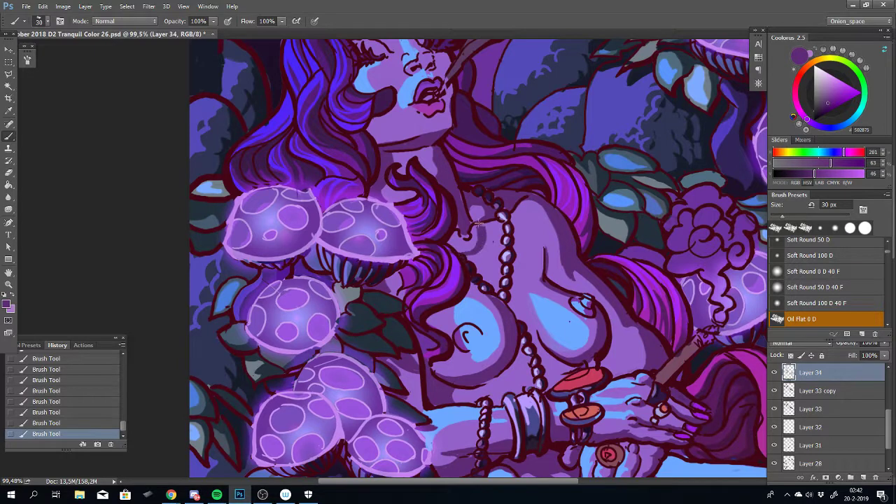
Paint a dark purple shadow around the collarbone hollow beside the hair curl, undoing and repainting unsatisfactory strokes
{"action": "key", "text": "ctrl+z"}
{"action": "key", "text": "ctrl+z"}
{"action": "key", "text": "ctrl+z"}
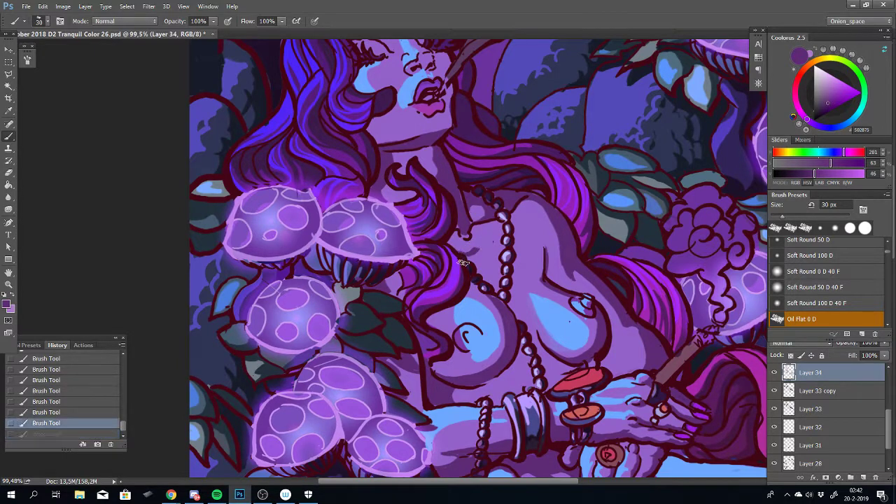
{"action": "mouse_move", "coordinate": [461, 252]}
{"action": "left_mouse_down"}
{"action": "mouse_move", "coordinate": [473, 241]}
{"action": "mouse_move", "coordinate": [466, 256]}
{"action": "mouse_move", "coordinate": [464, 219]}
{"action": "mouse_move", "coordinate": [454, 217]}
{"action": "left_mouse_up"}
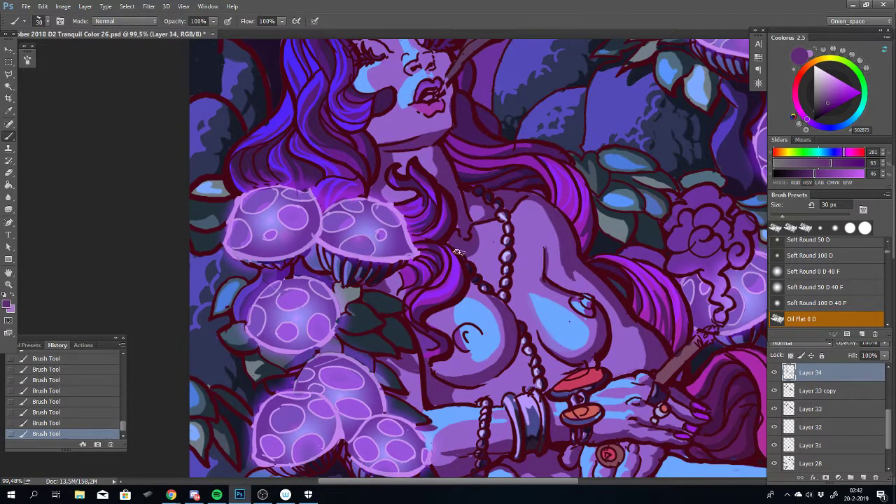
{"action": "left_click_drag", "start_coordinate": [457, 242], "coordinate": [473, 220]}
{"action": "key", "text": "ctrl+z"}
{"action": "key", "text": "ctrl+z"}
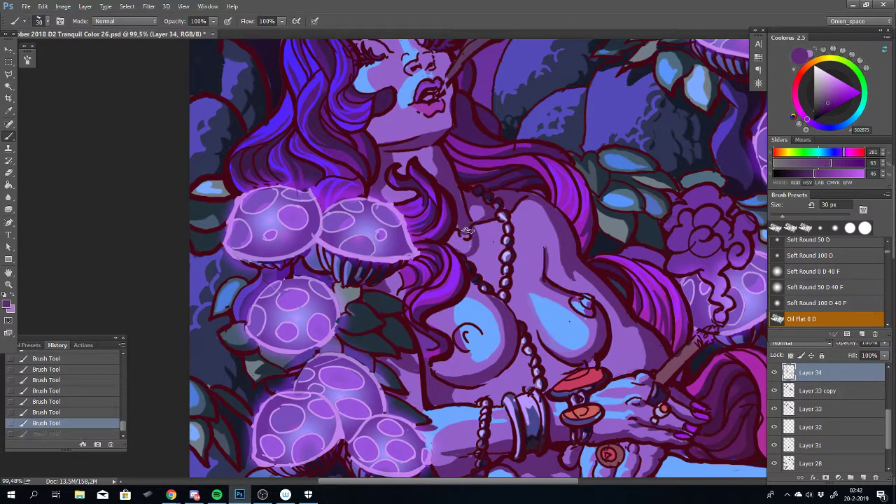
{"action": "mouse_move", "coordinate": [460, 254]}
{"action": "left_mouse_down"}
{"action": "mouse_move", "coordinate": [464, 245]}
{"action": "mouse_move", "coordinate": [452, 246]}
{"action": "left_mouse_up"}
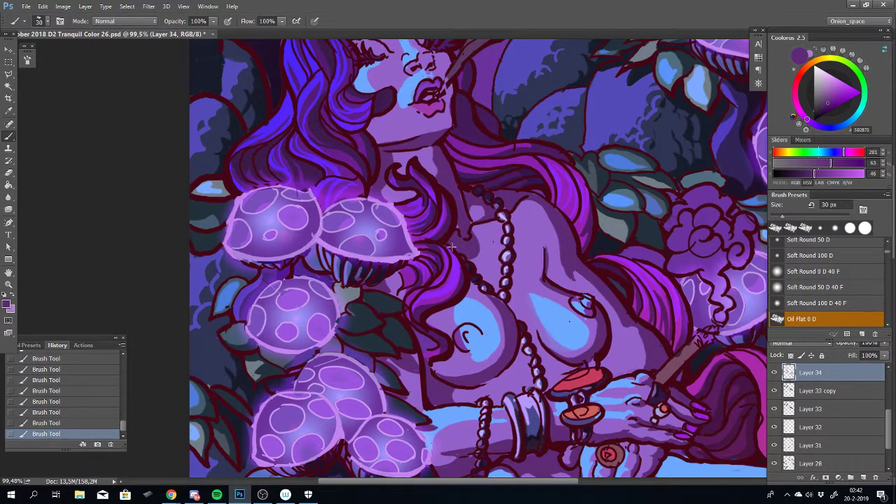
{"action": "key", "text": "ctrl+z"}
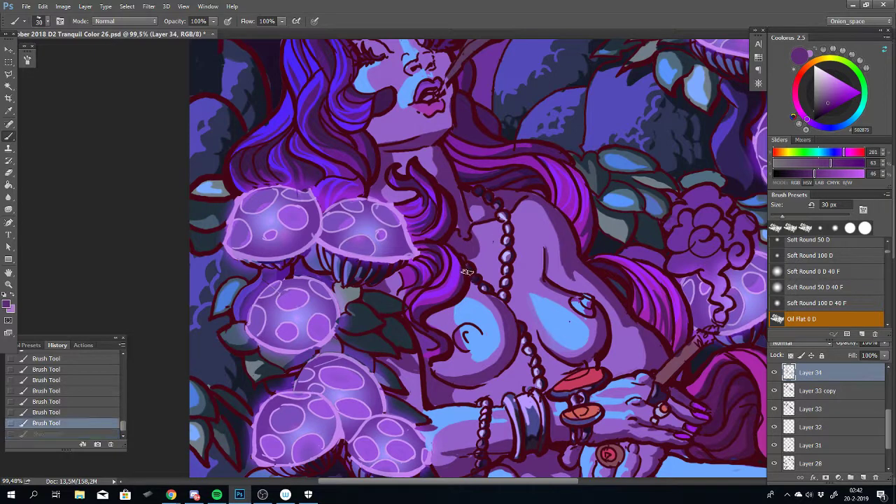
Paint dark purple shadows on the chest along the hair's lower edge and beside the nearer breast, redoing the first stroke
{"action": "mouse_move", "coordinate": [476, 287]}
{"action": "left_mouse_down"}
{"action": "mouse_move", "coordinate": [466, 305]}
{"action": "mouse_move", "coordinate": [443, 313]}
{"action": "mouse_move", "coordinate": [432, 333]}
{"action": "left_mouse_up"}
{"action": "key", "text": "ctrl+z"}
{"action": "key", "text": "ctrl+z"}
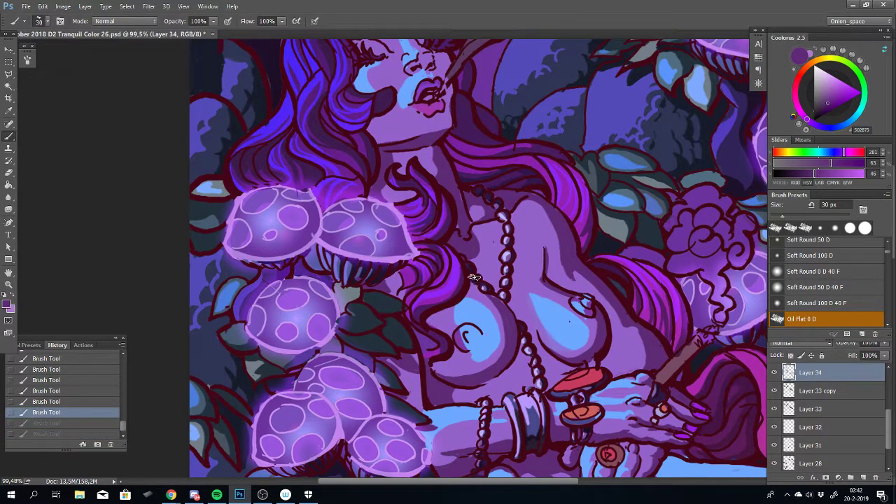
{"action": "left_click_drag", "start_coordinate": [474, 281], "coordinate": [438, 330]}
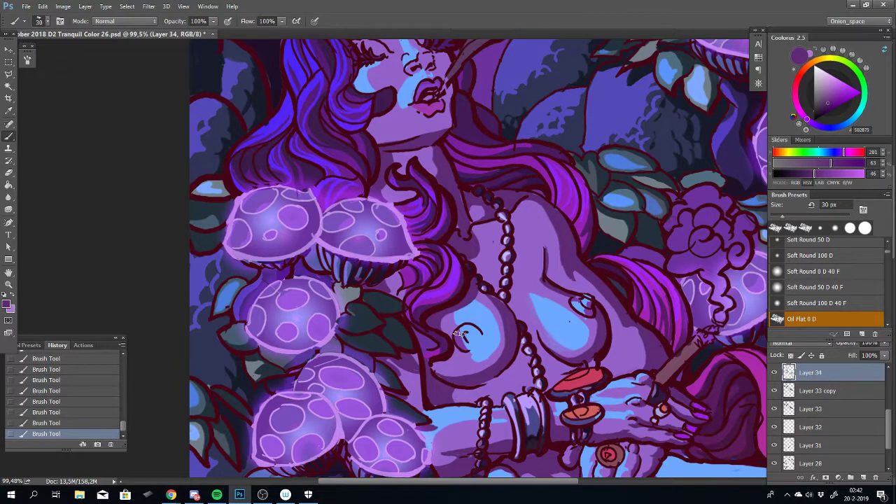
{"action": "mouse_move", "coordinate": [452, 347]}
{"action": "left_mouse_down"}
{"action": "mouse_move", "coordinate": [438, 378]}
{"action": "mouse_move", "coordinate": [438, 365]}
{"action": "left_mouse_up"}
{"action": "scroll", "coordinate": [417, 402], "scroll_direction": "down", "scroll_amount": 5}
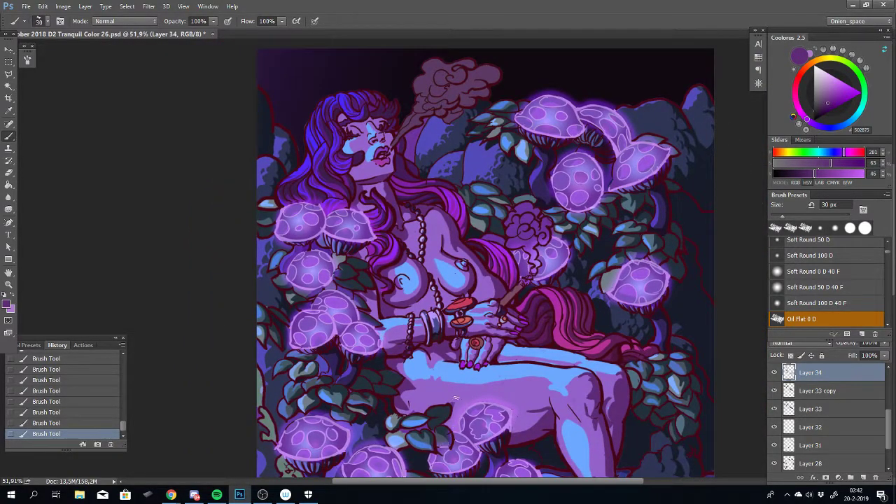
{"action": "scroll", "coordinate": [484, 361], "scroll_direction": "down", "scroll_amount": 2}
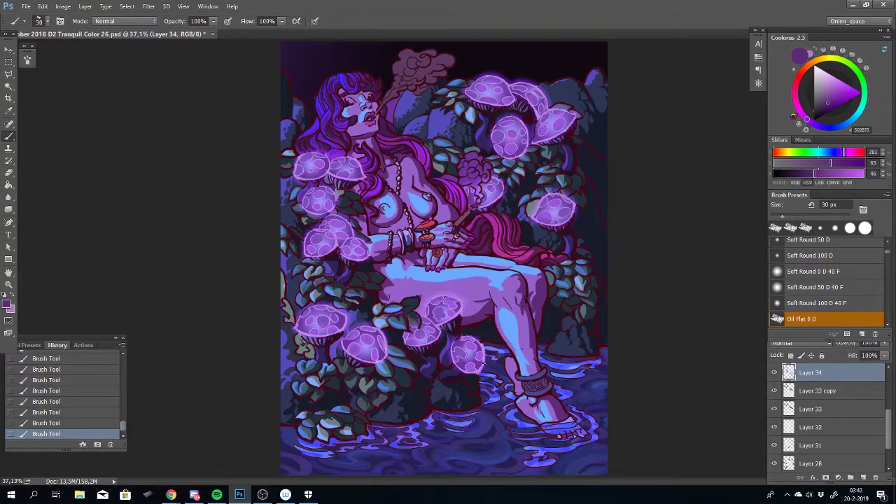
{"action": "scroll", "coordinate": [453, 334], "scroll_direction": "up", "scroll_amount": 4}
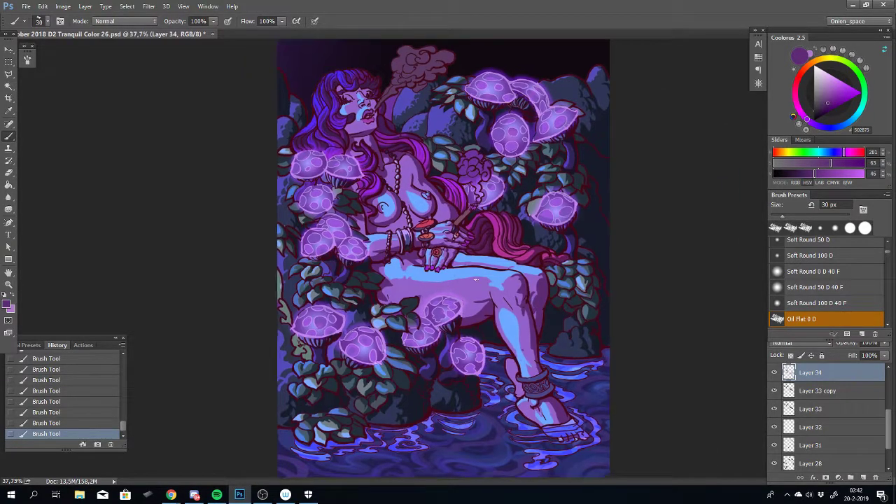
Try dark purple shadow strokes on the torso beside the farther breast, stepping back through the recent strokes between attempts
{"action": "scroll", "coordinate": [484, 289], "scroll_direction": "up", "scroll_amount": 2}
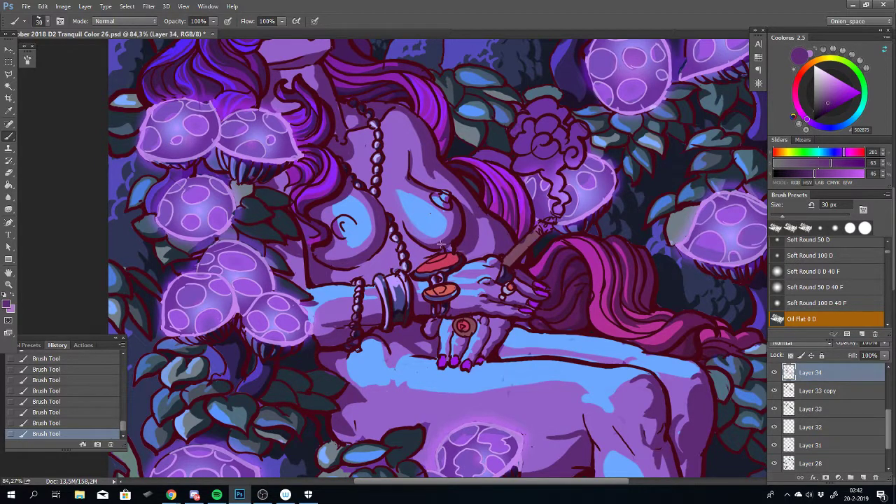
{"action": "key", "text": "ctrl+alt+z"}
{"action": "key", "text": "ctrl+alt+z"}
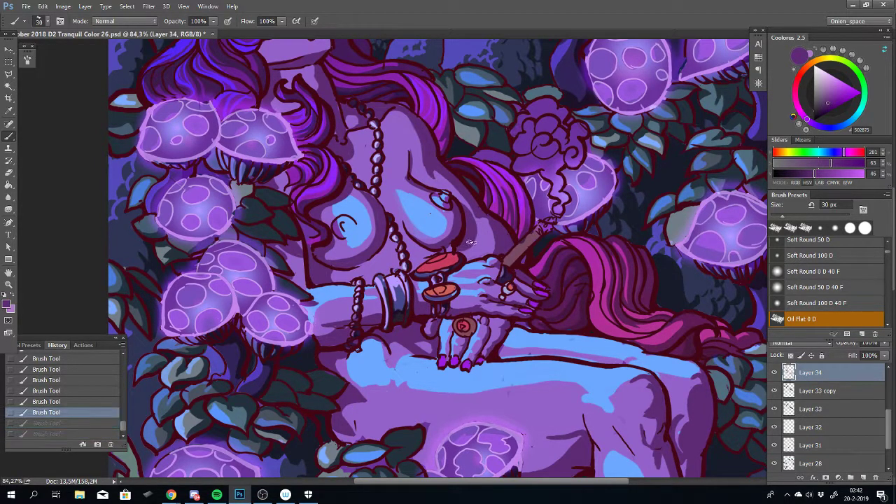
{"action": "key", "text": "ctrl+alt+z"}
{"action": "key", "text": "ctrl+shift+z"}
{"action": "key", "text": "ctrl+shift+z"}
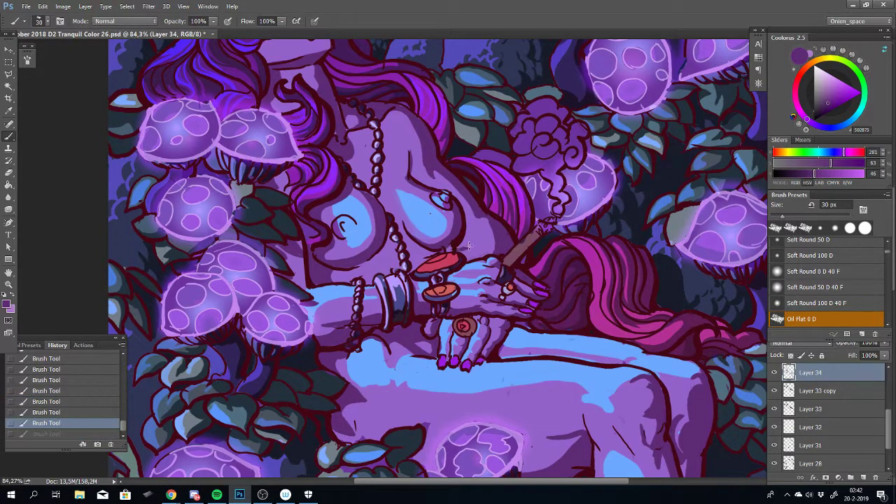
{"action": "mouse_move", "coordinate": [470, 245]}
{"action": "left_mouse_down"}
{"action": "mouse_move", "coordinate": [462, 208]}
{"action": "mouse_move", "coordinate": [455, 250]}
{"action": "mouse_move", "coordinate": [473, 228]}
{"action": "mouse_move", "coordinate": [452, 202]}
{"action": "left_mouse_up"}
{"action": "key", "text": "ctrl+z"}
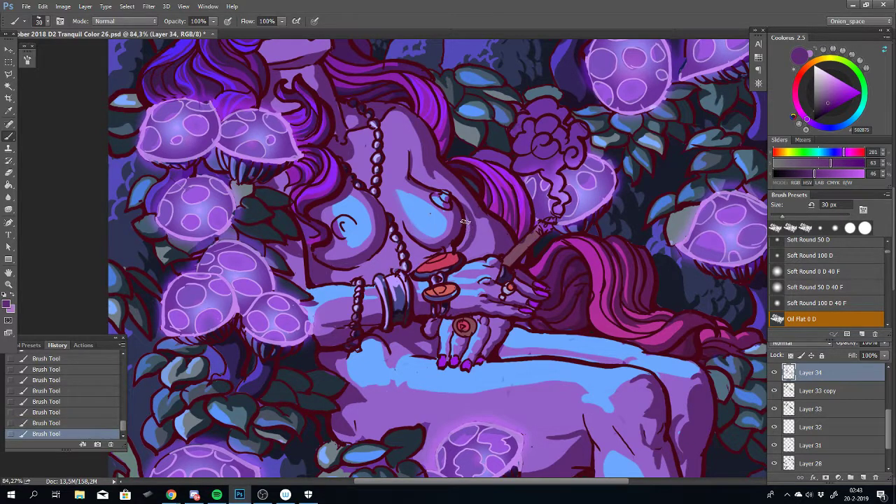
{"action": "key", "text": "ctrl+z"}
{"action": "left_click_drag", "start_coordinate": [473, 231], "coordinate": [452, 203]}
{"action": "key", "text": "ctrl+alt+z"}
{"action": "key", "text": "z"}
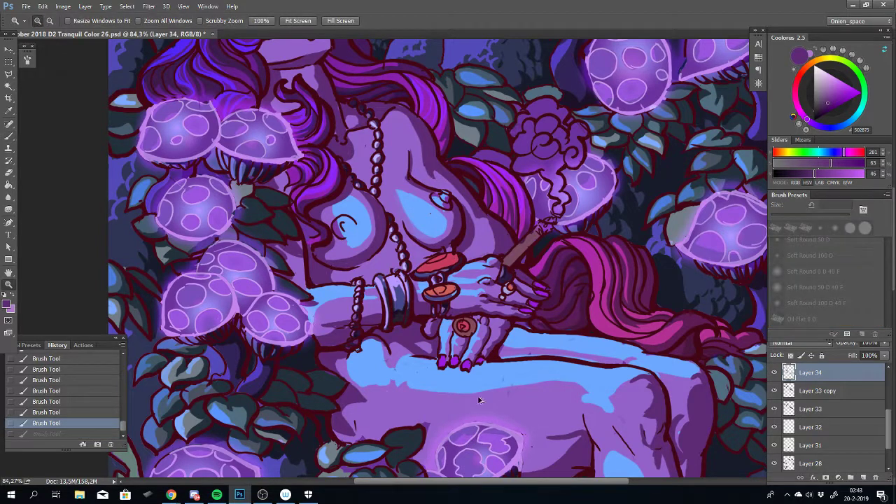
Undo the recent torso shadow strokes and repaint the dark purple shadow along the farther breast's outer edge down to the mushroom ring
{"action": "key", "text": "ctrl+alt+z"}
{"action": "key", "text": "ctrl+alt+z"}
{"action": "key", "text": "ctrl+alt+z"}
{"action": "key", "text": "ctrl+alt+z"}
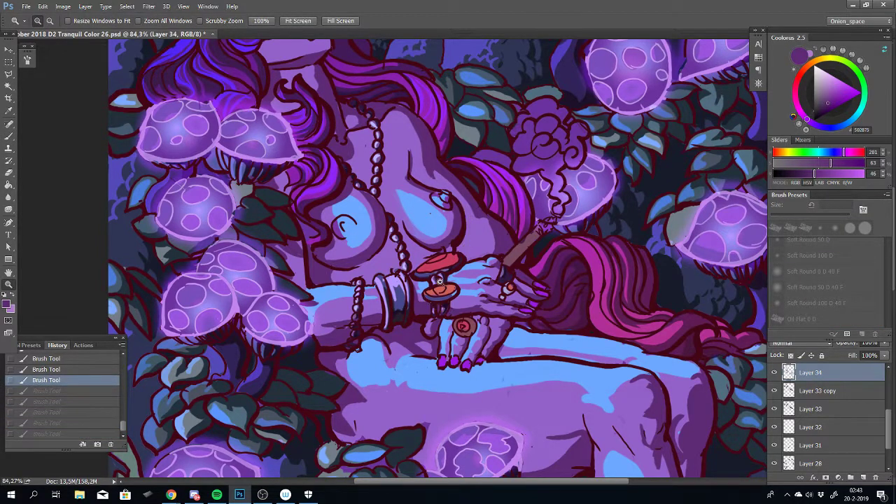
{"action": "scroll", "coordinate": [476, 236], "scroll_direction": "up", "scroll_amount": 2}
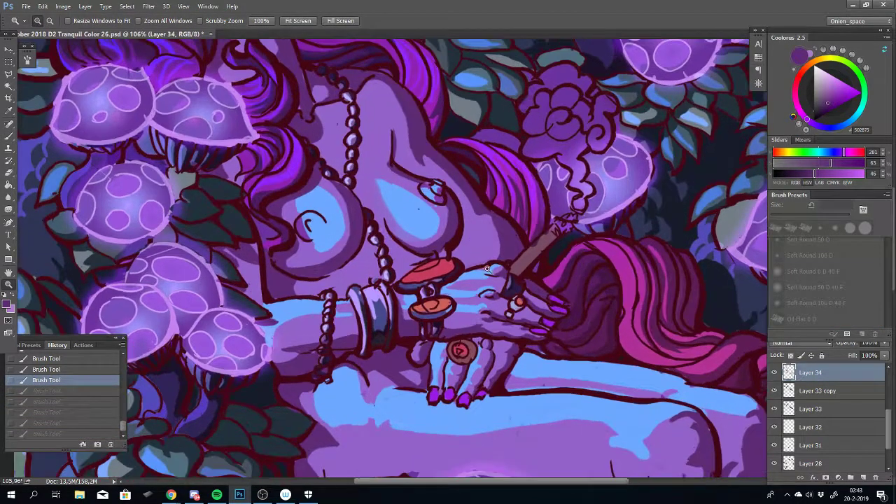
{"action": "key", "text": "b"}
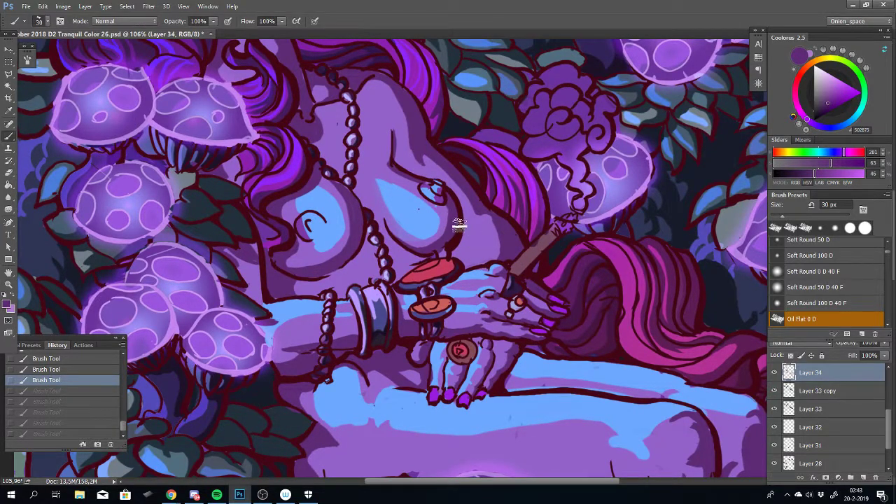
{"action": "mouse_move", "coordinate": [454, 201]}
{"action": "left_mouse_down"}
{"action": "mouse_move", "coordinate": [473, 224]}
{"action": "mouse_move", "coordinate": [469, 261]}
{"action": "left_mouse_up"}
{"action": "key", "text": "ctrl+z"}
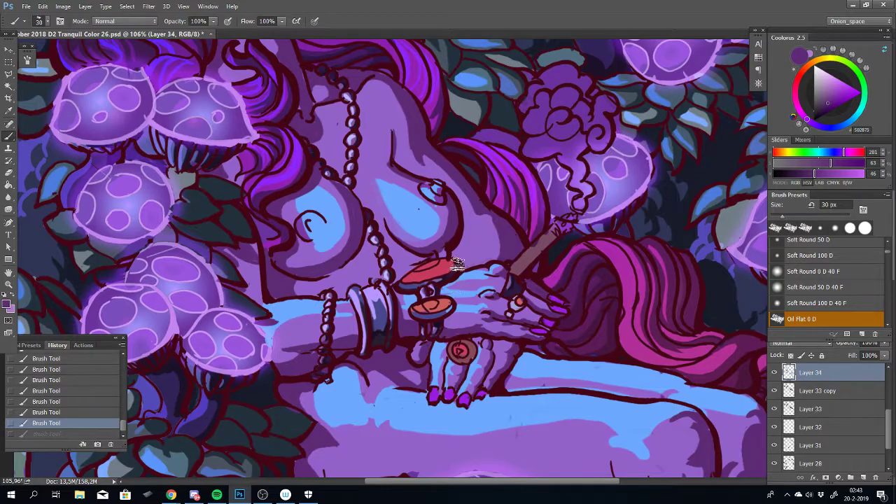